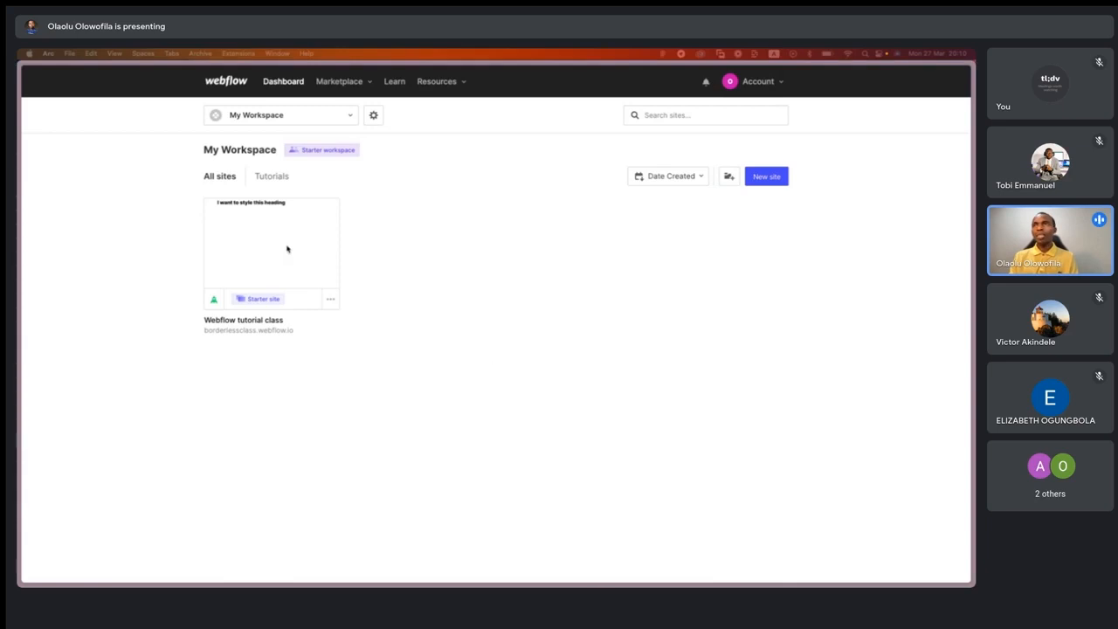
Open the "Webflow tutorial class" site in the Designer.
mouse_move(300, 265)
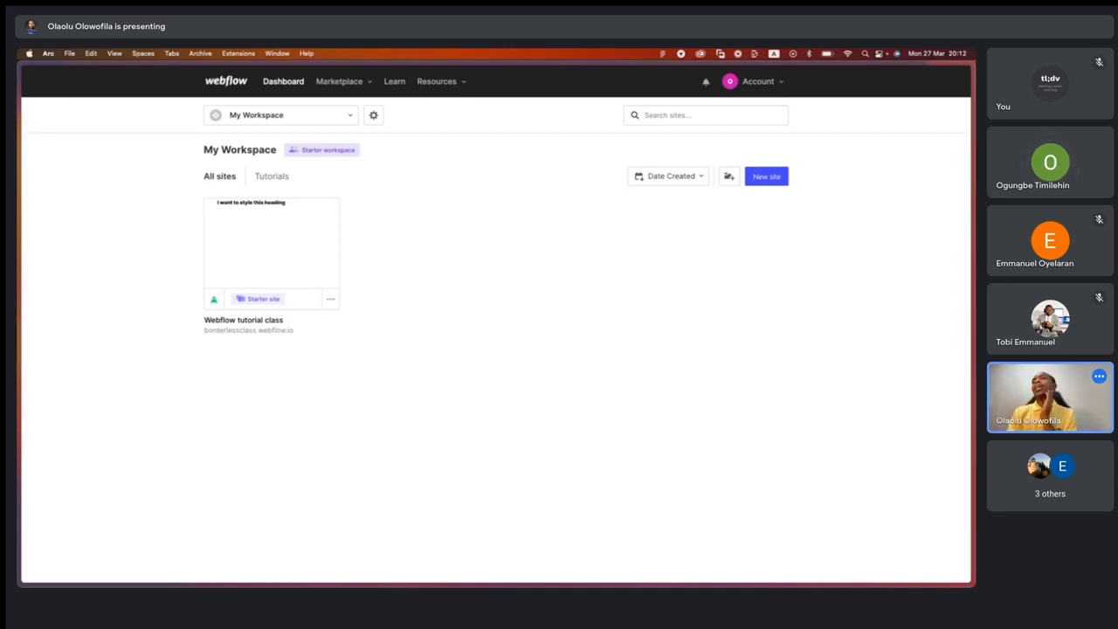
mouse_move(227, 243)
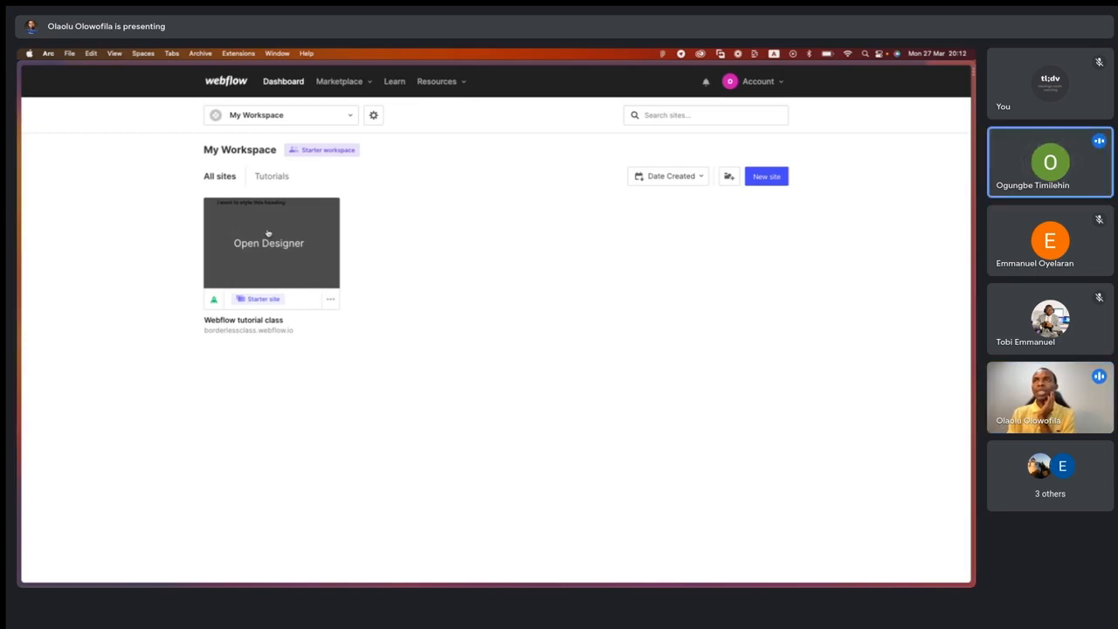
mouse_move(286, 245)
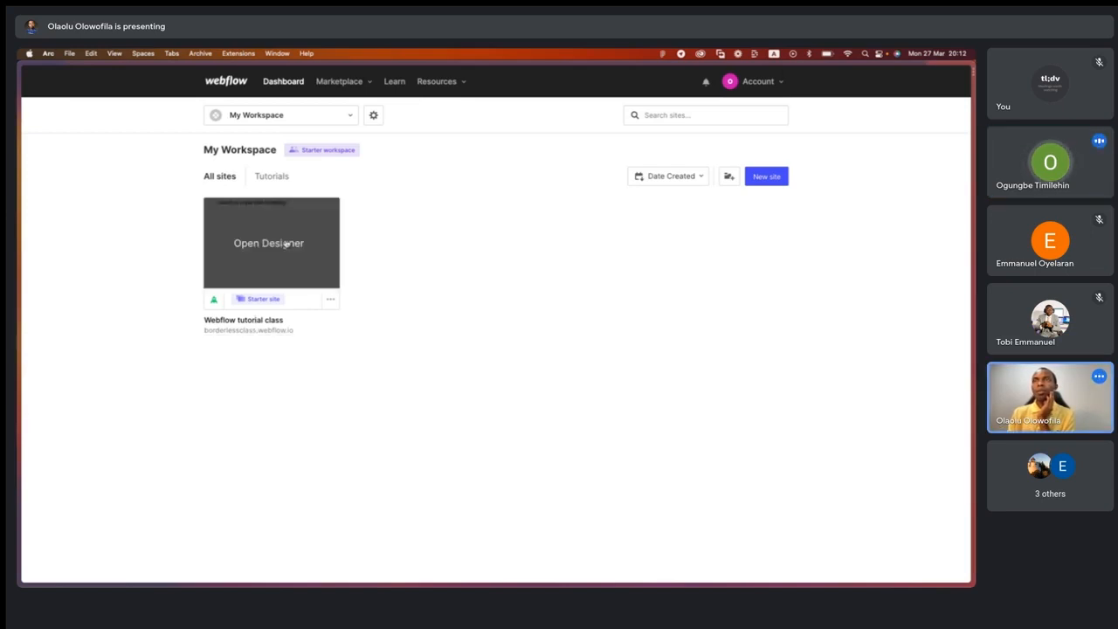
click(285, 244)
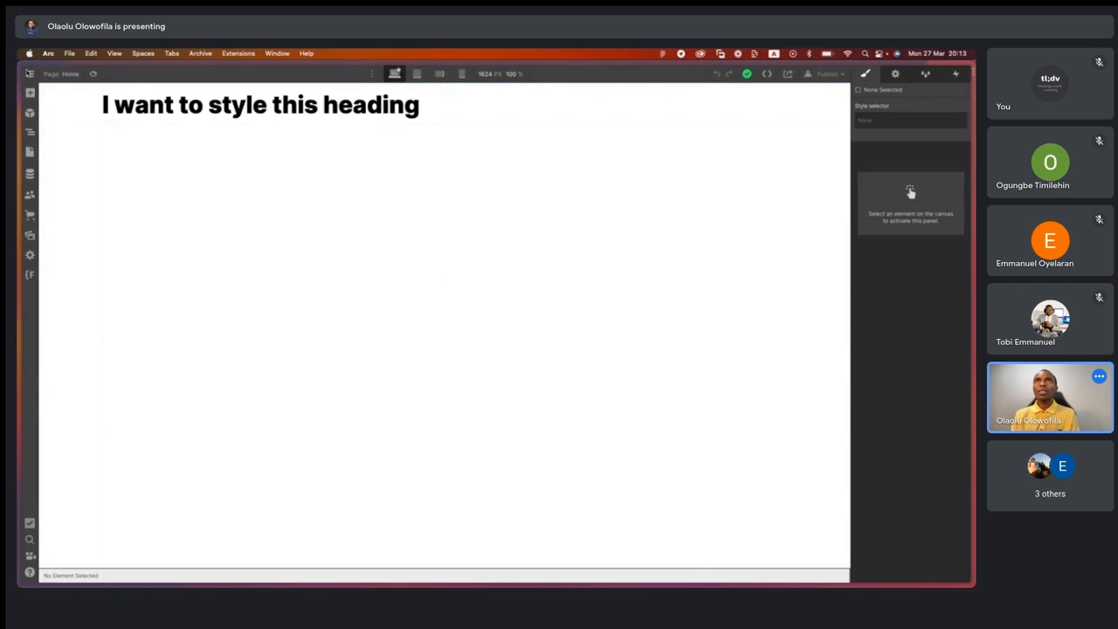
Return to the workspace dashboard and dismiss the What's New announcement.
mouse_move(27, 72)
click(61, 200)
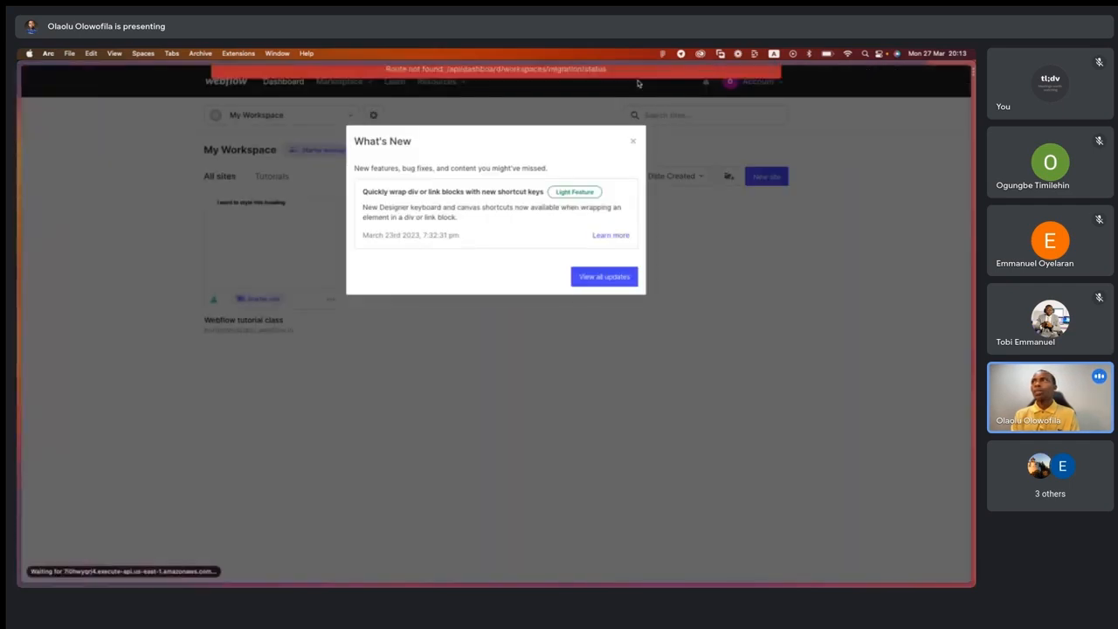
click(633, 141)
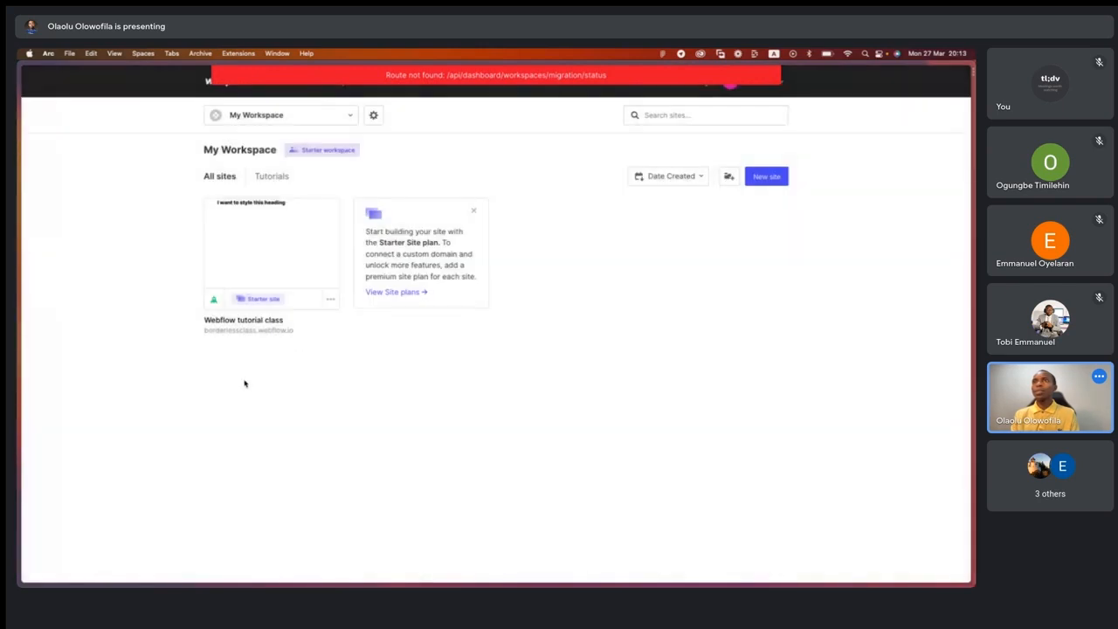
Permanently delete the "Webflow tutorial class" site, confirming with the name "borderlessclass".
click(331, 301)
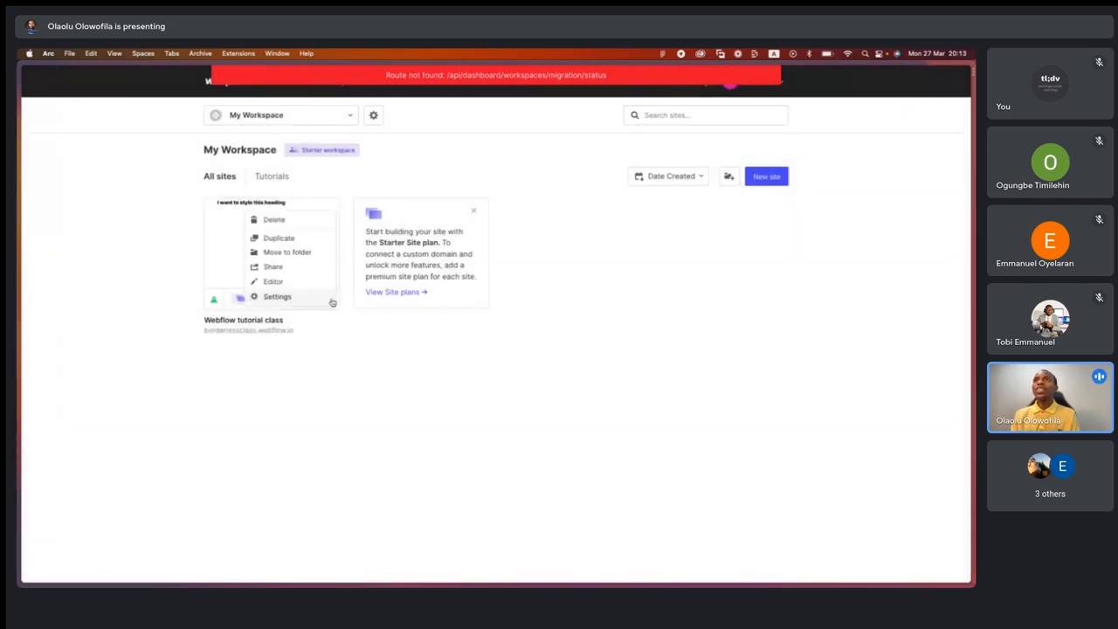
click(284, 219)
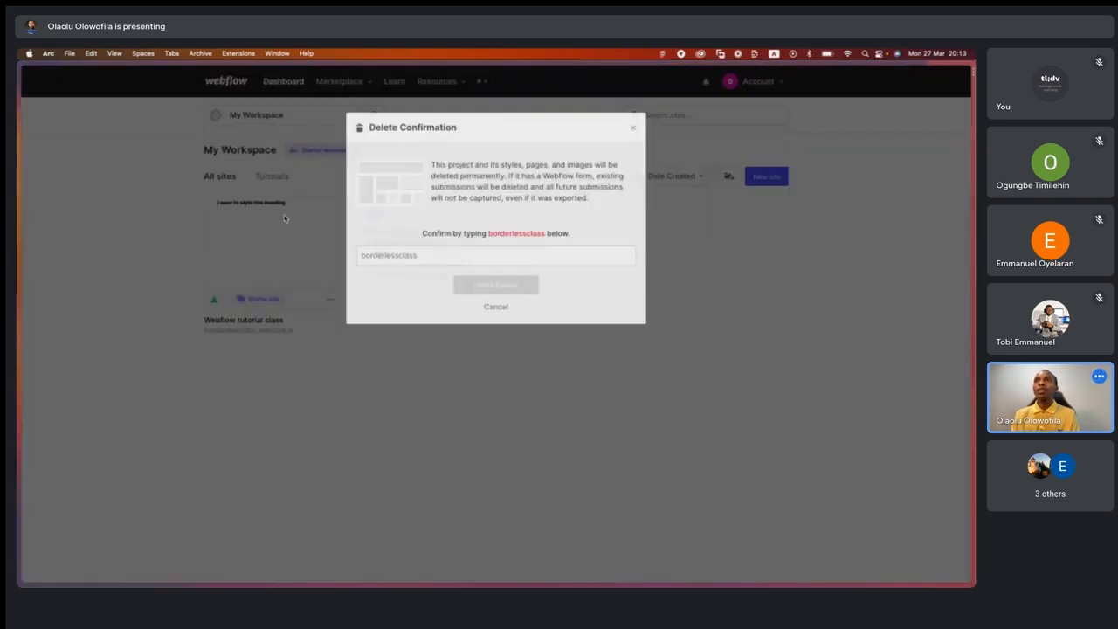
click(432, 266)
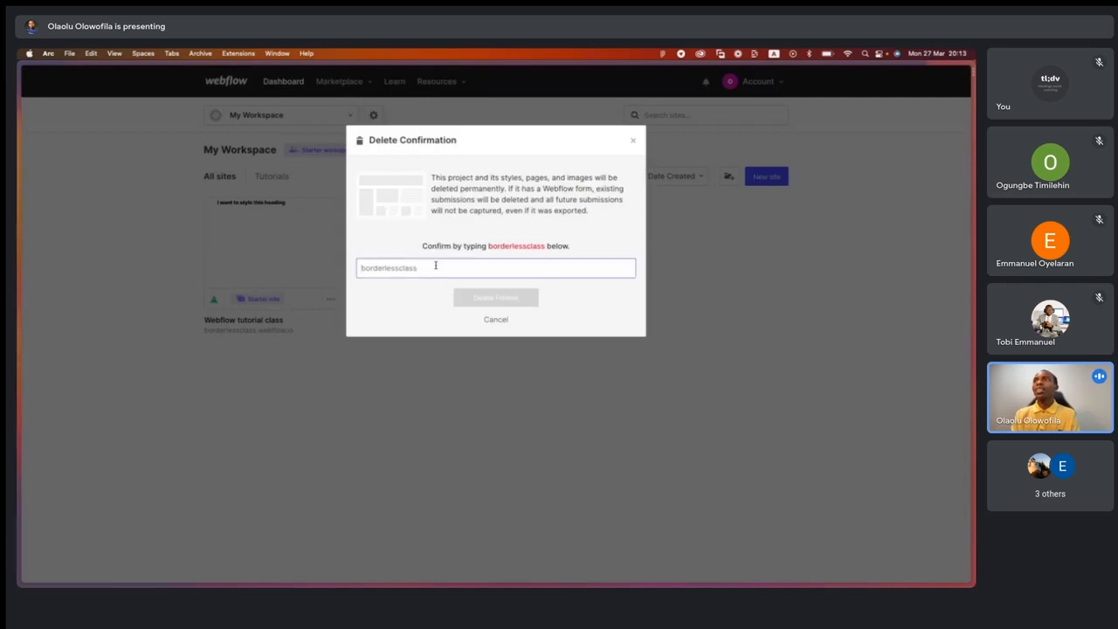
double_click(517, 245)
key(super+c)
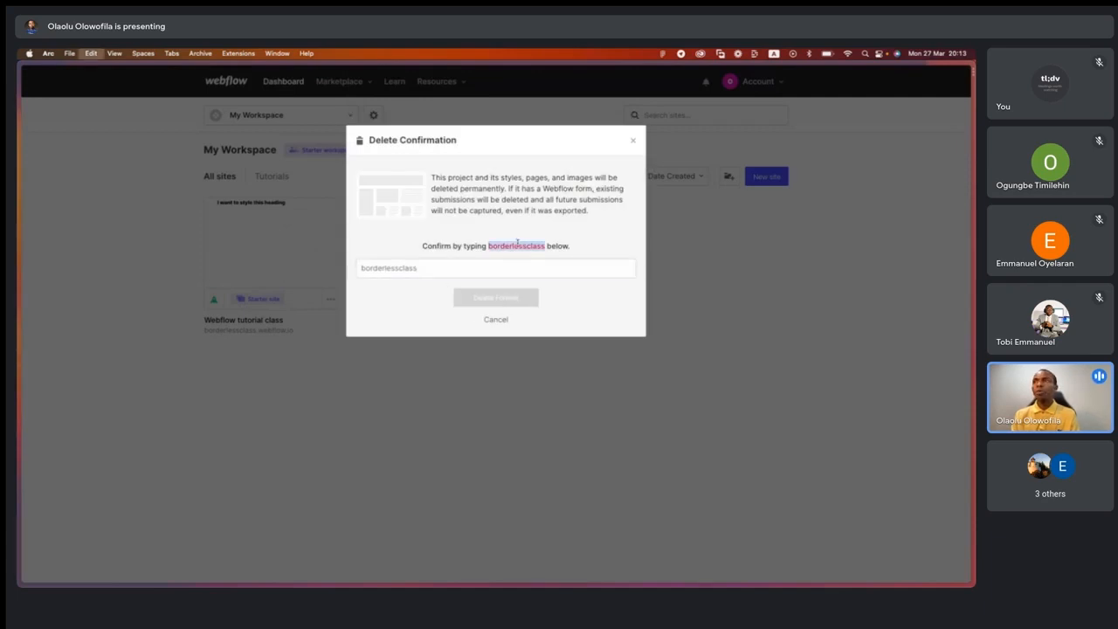
click(443, 266)
key(super+v)
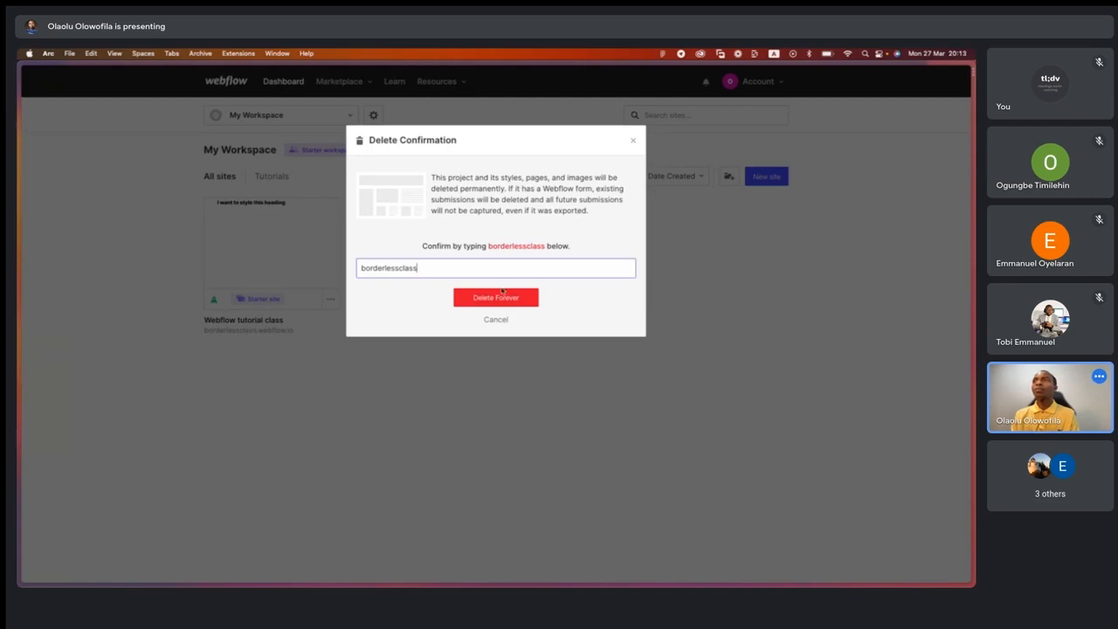
click(496, 298)
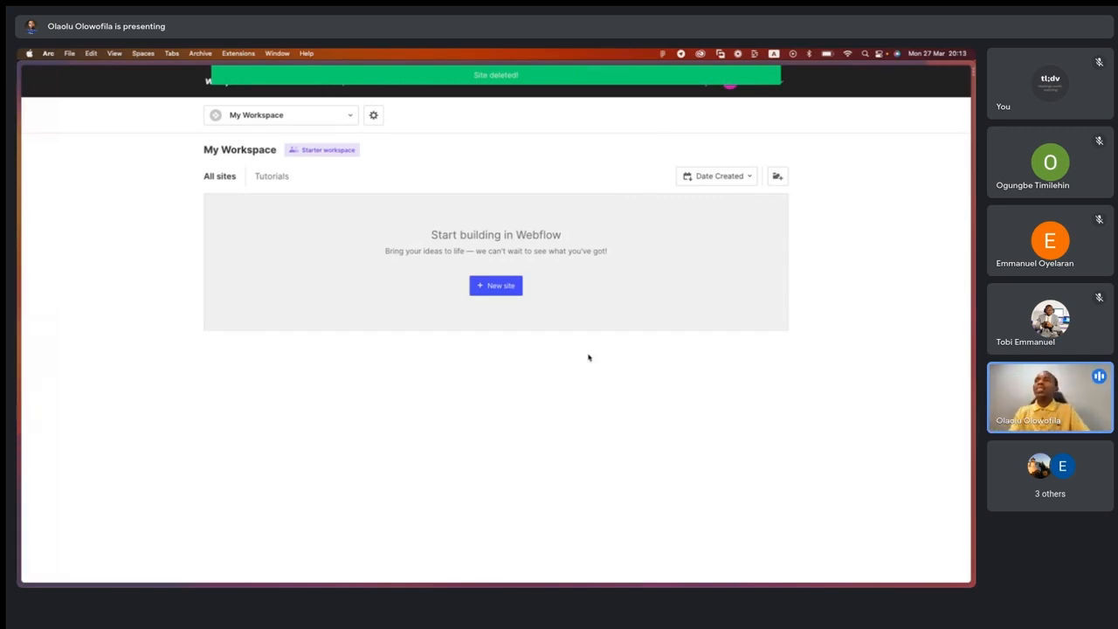
Start a new site from the Blank Site preset and enter "Borderless Portfolio" as its name.
click(495, 286)
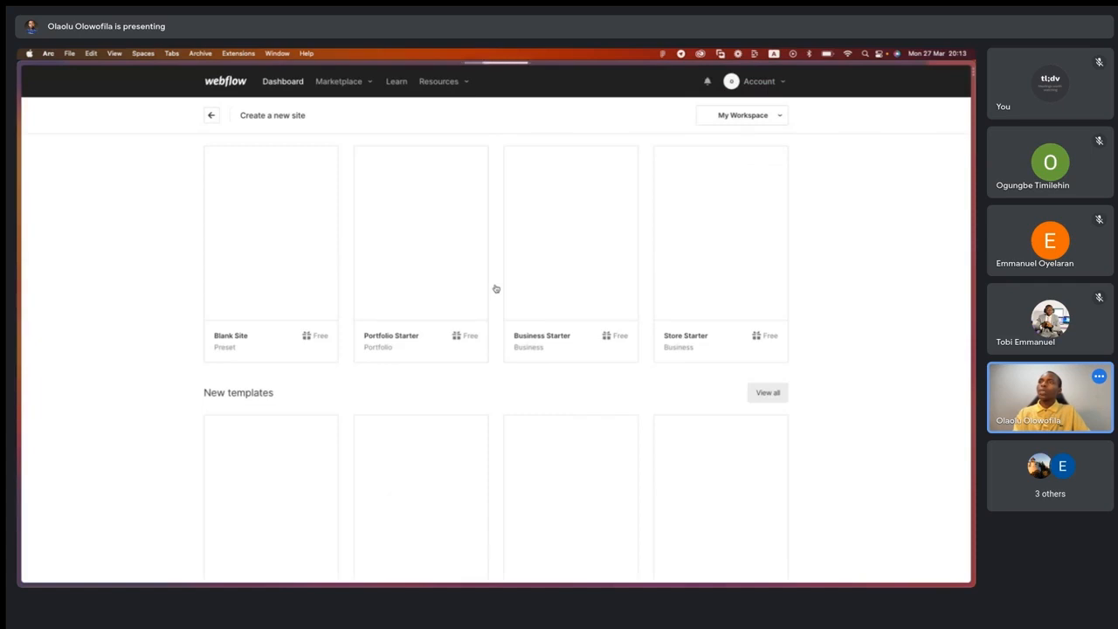
click(272, 304)
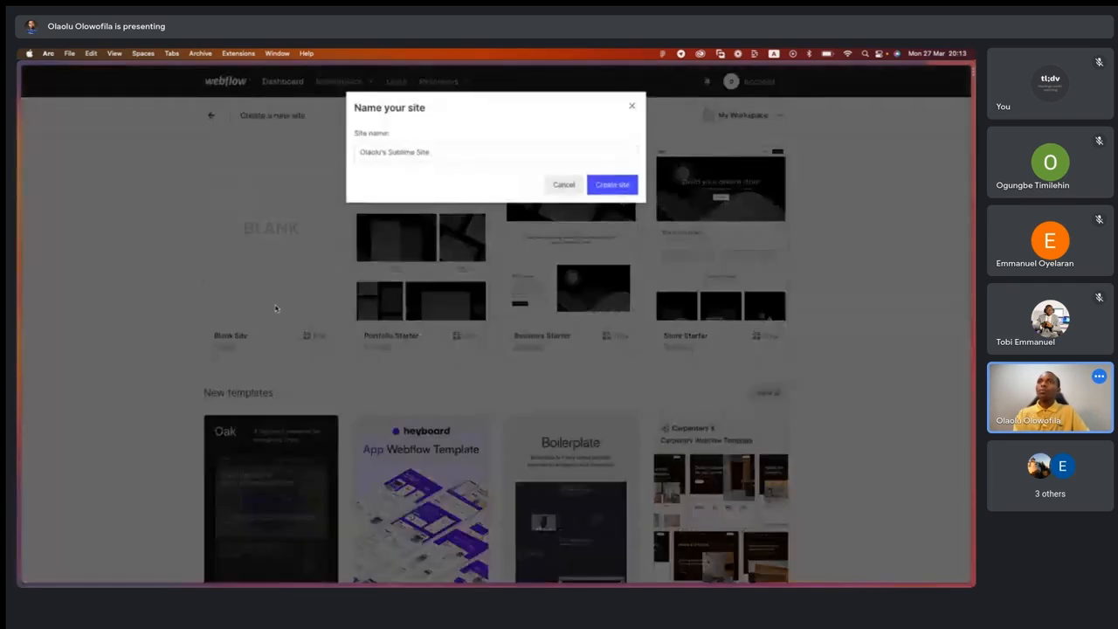
click(446, 151)
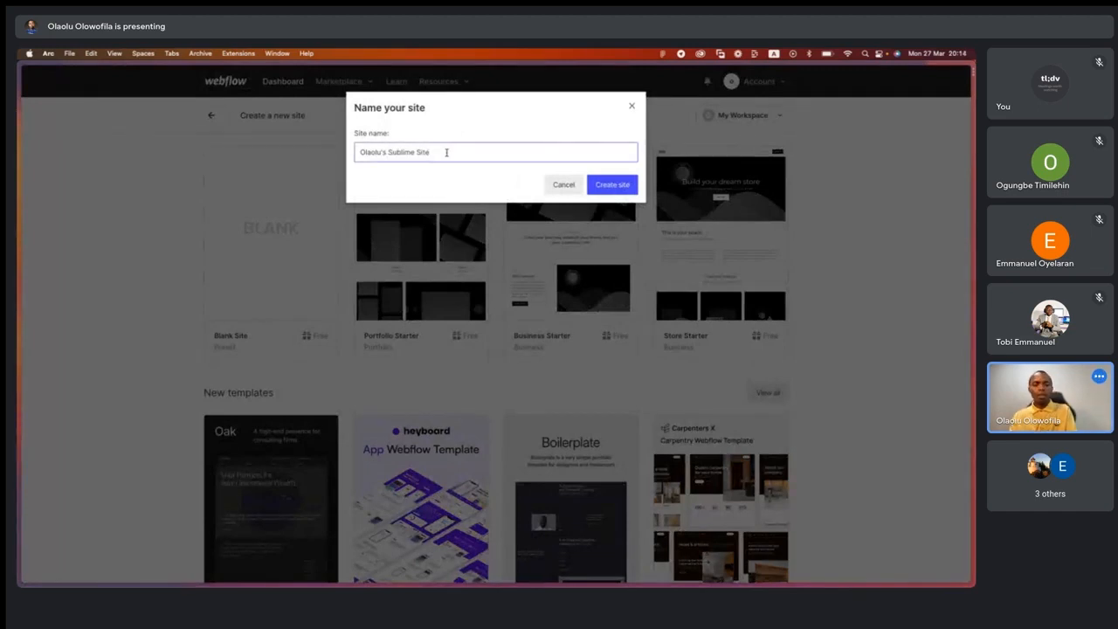
key(super+a)
text(Border)
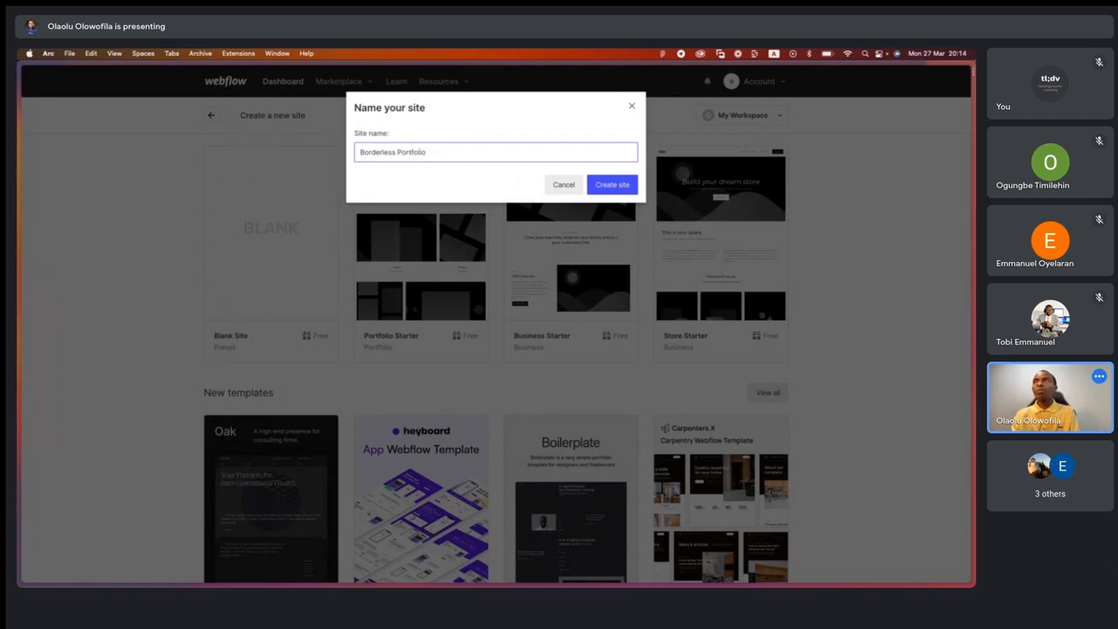
key(BackSpace)
key(BackSpace)
key(BackSpace)
key(BackSpace)
key(BackSpace)
key(BackSpace)
key(super+a)
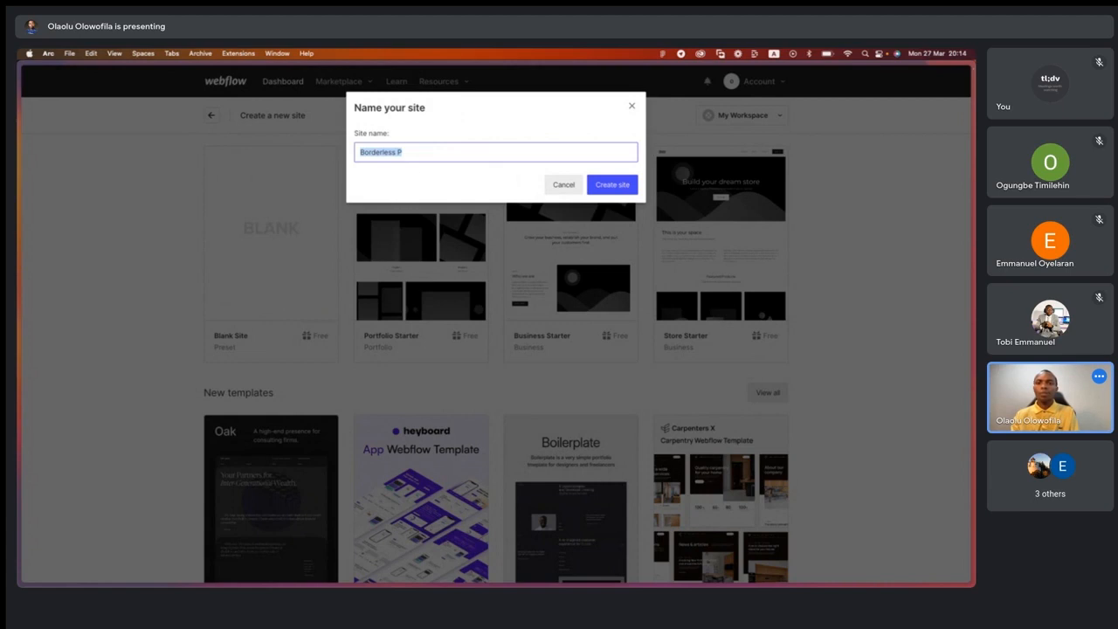
key(super+Tab)
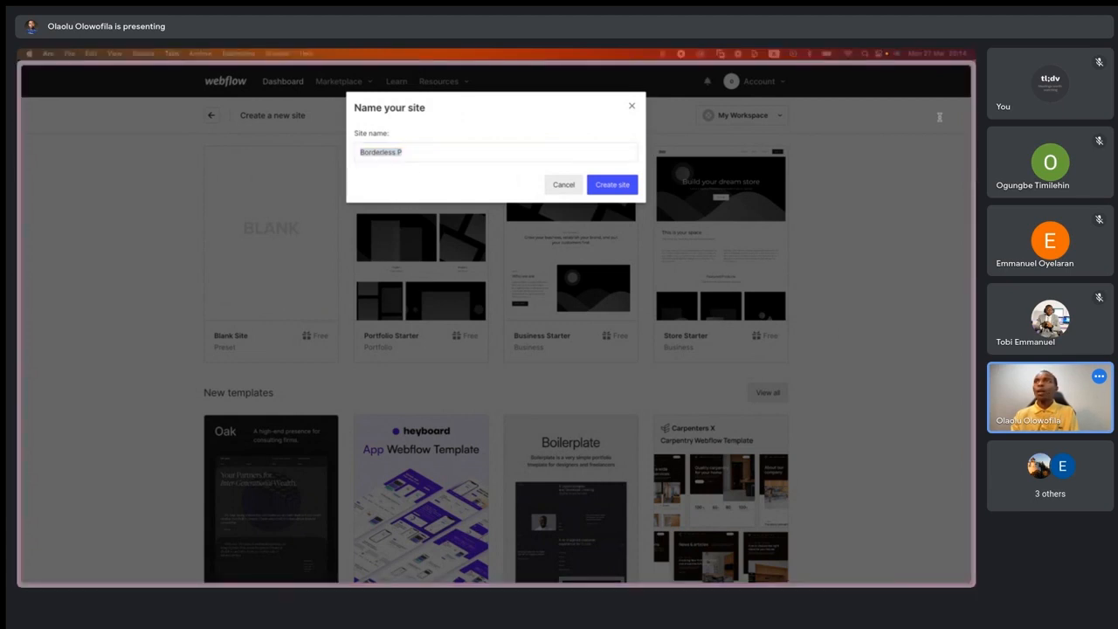
key(super+Tab)
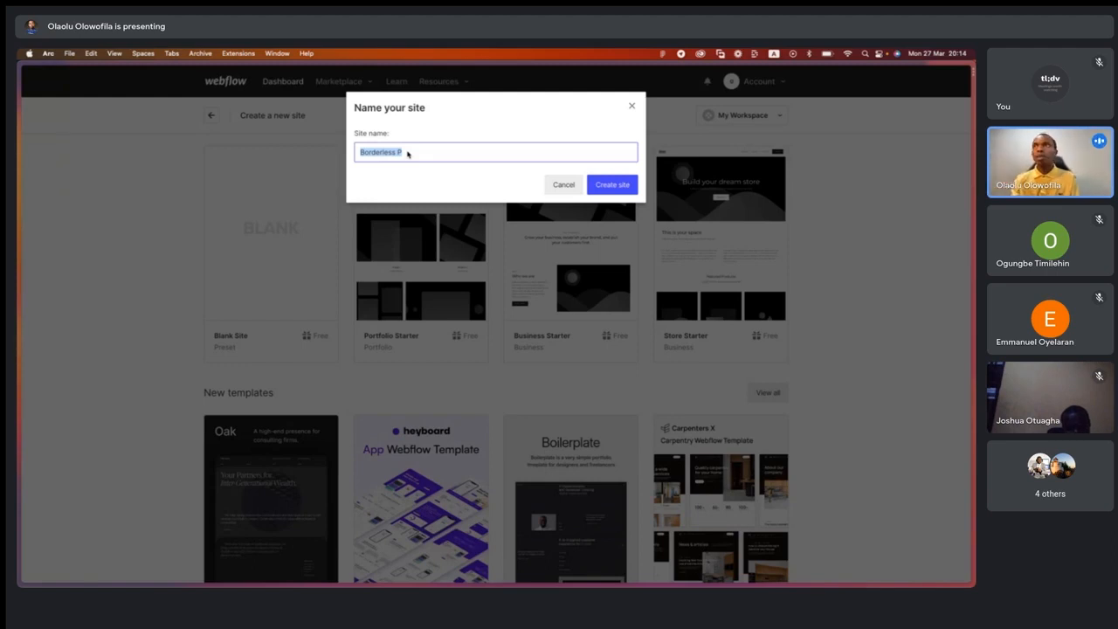
key(Right)
text(ortfolio )
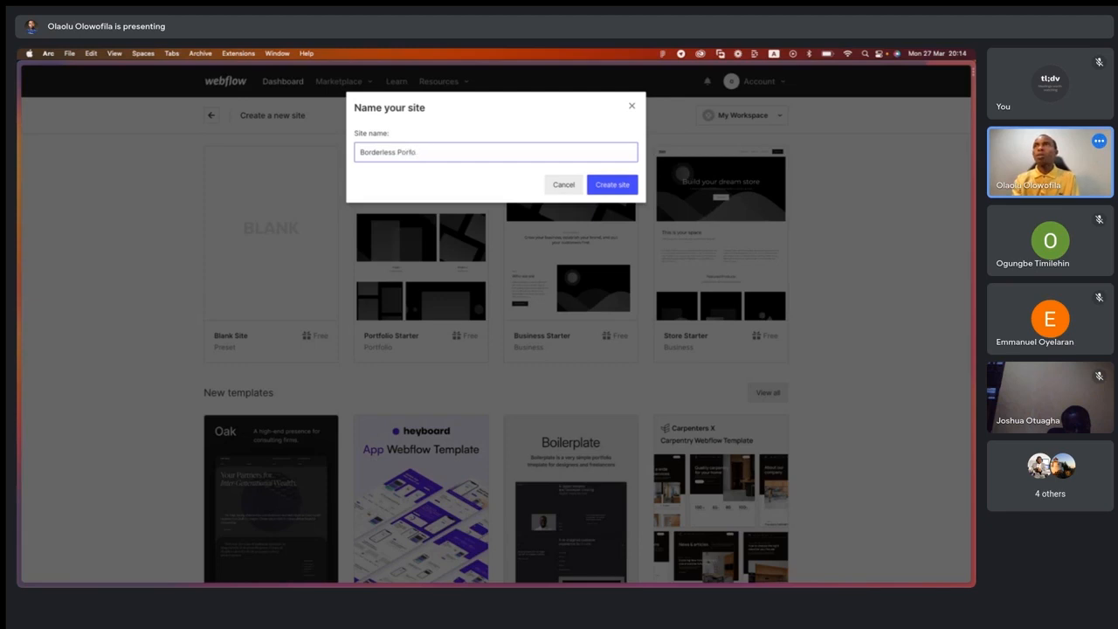
text(Webs)
Change the new site's name to "Borderless - Visual Designer".
key(BackSpace)
key(BackSpace)
key(BackSpace)
key(BackSpace)
key(BackSpace)
key(BackSpace)
key(BackSpace)
key(BackSpace)
key(BackSpace)
key(BackSpace)
key(BackSpace)
key(BackSpace)
key(BackSpace)
key(BackSpace)
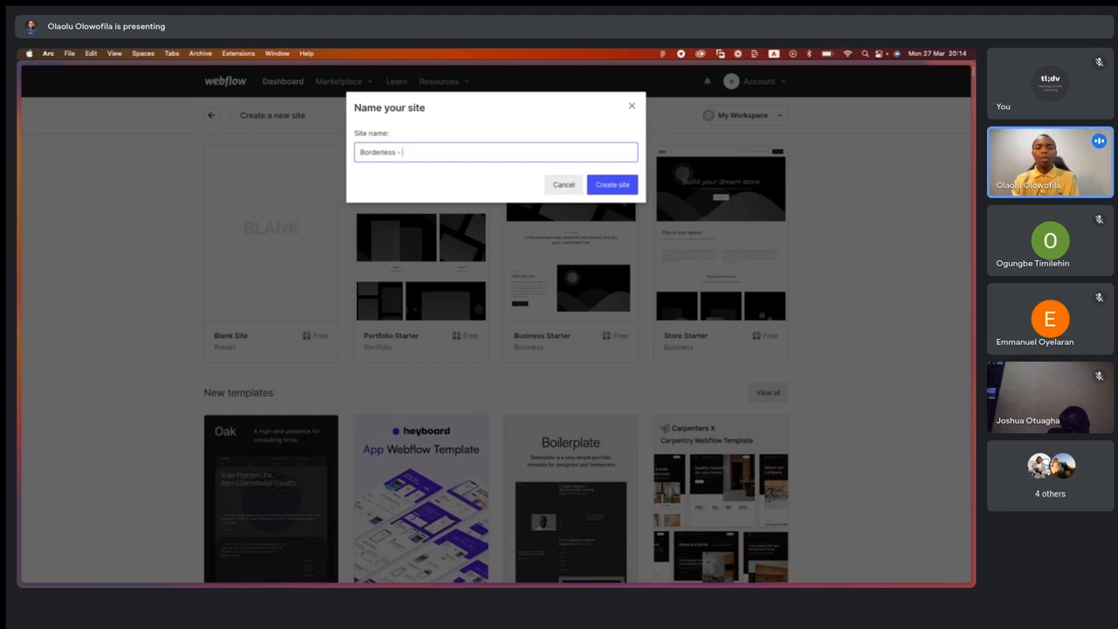
text(ual Designer)
click(437, 181)
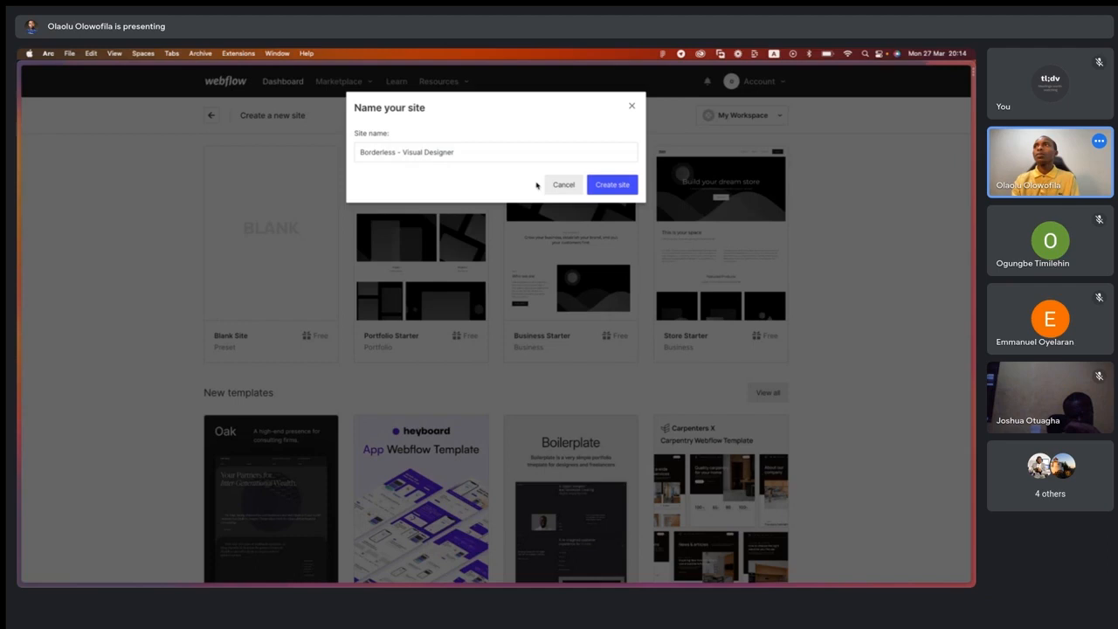
Replace "Borderless" in the site name with the portfolio owner's first name, keeping "- Visual Designer", and create the site.
click(371, 153)
double_click(371, 152)
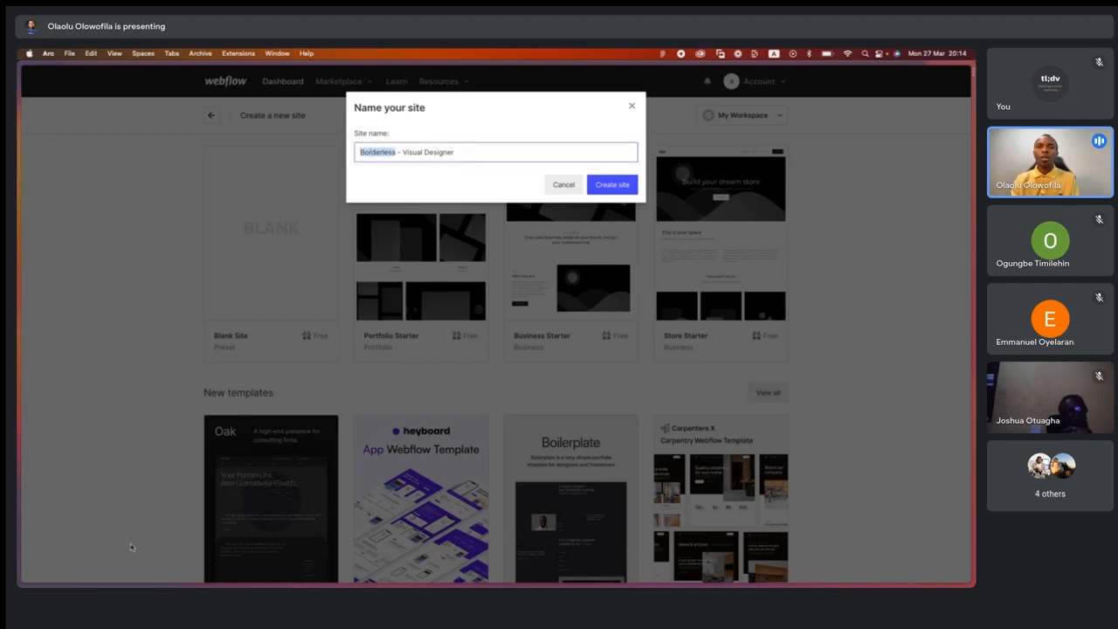
key(super+Tab)
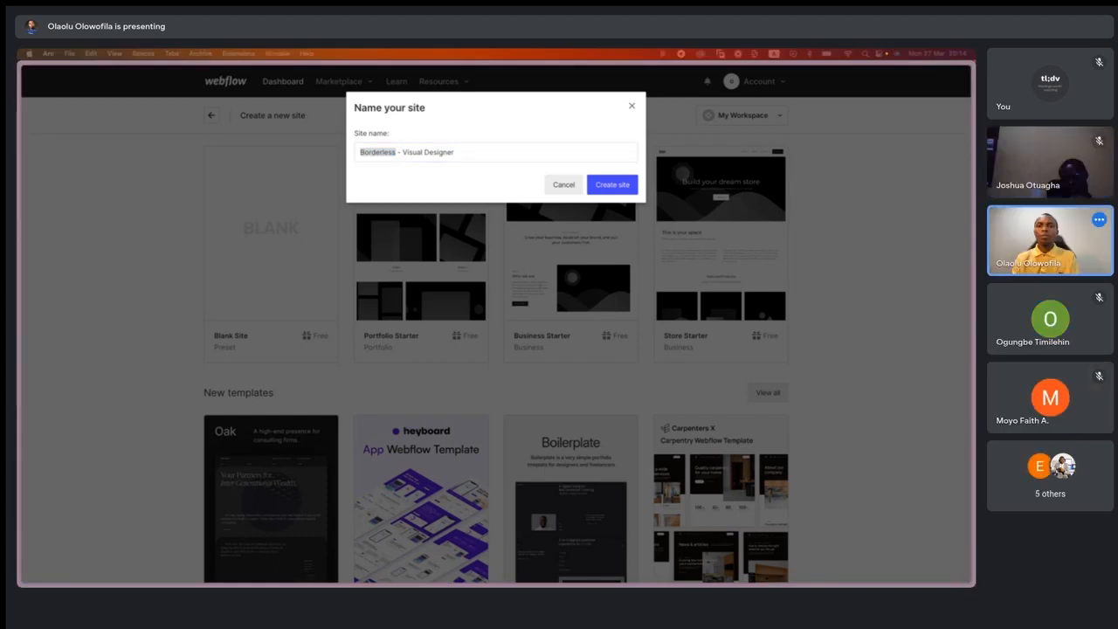
click(372, 152)
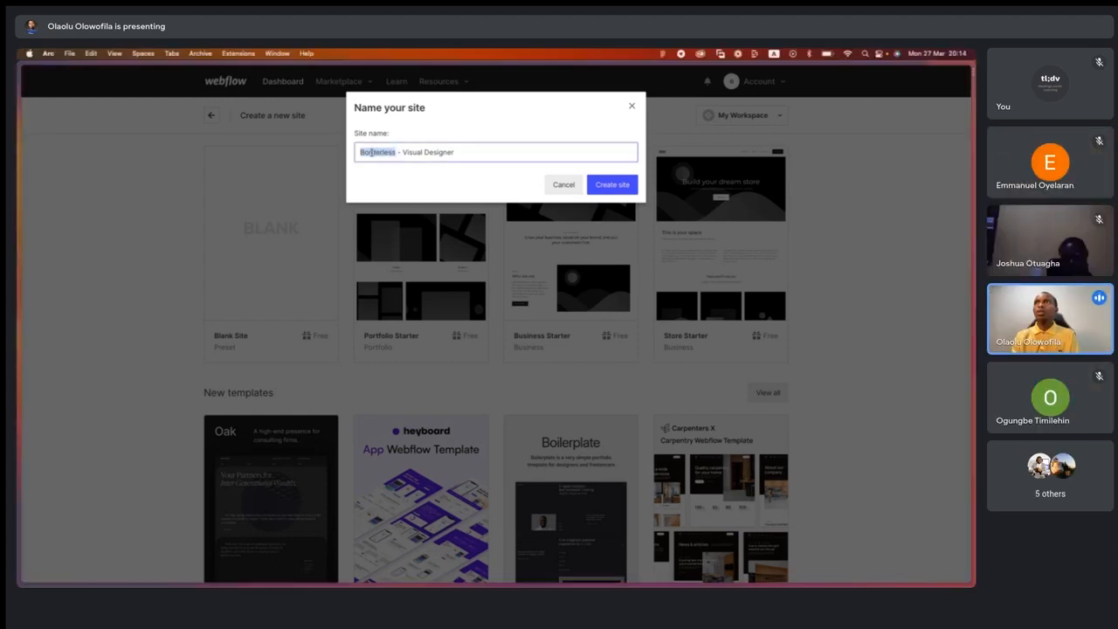
text(Benjami)
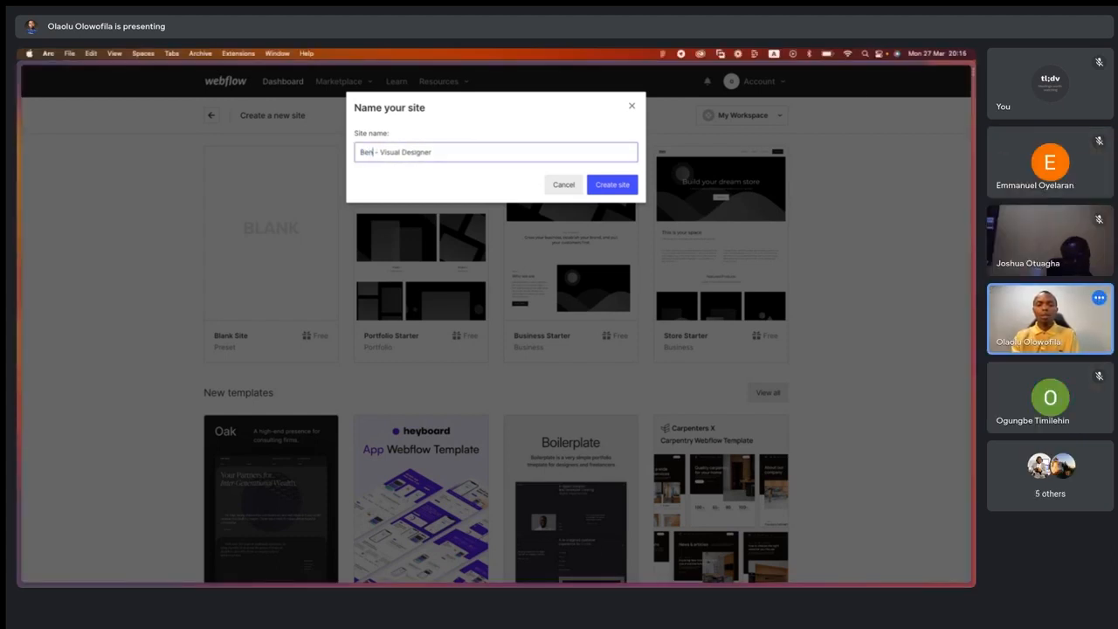
text(n)
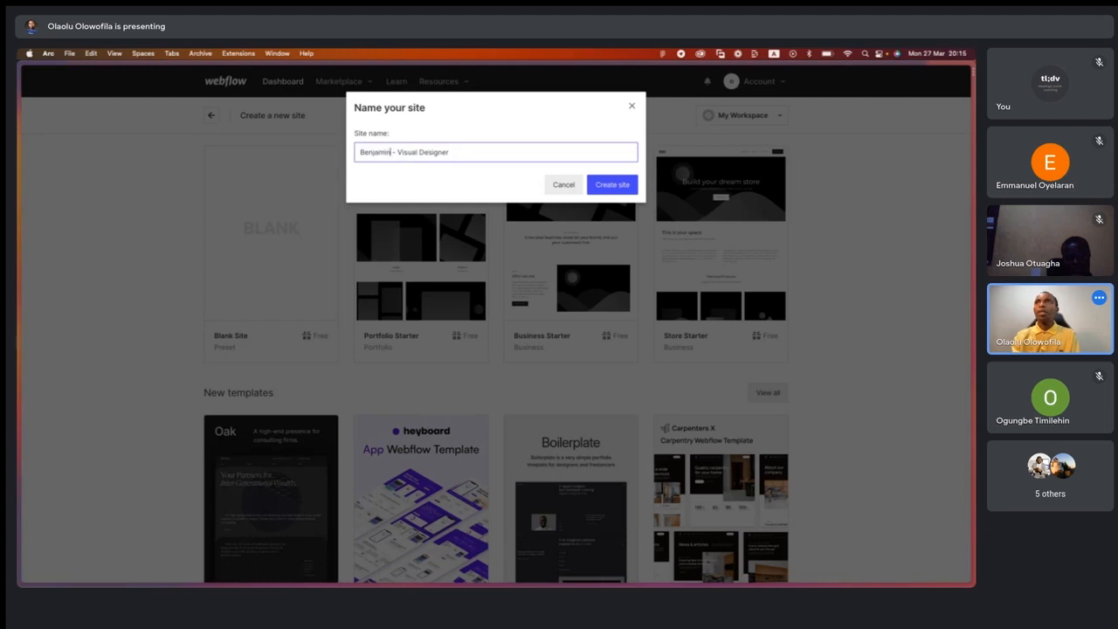
click(614, 186)
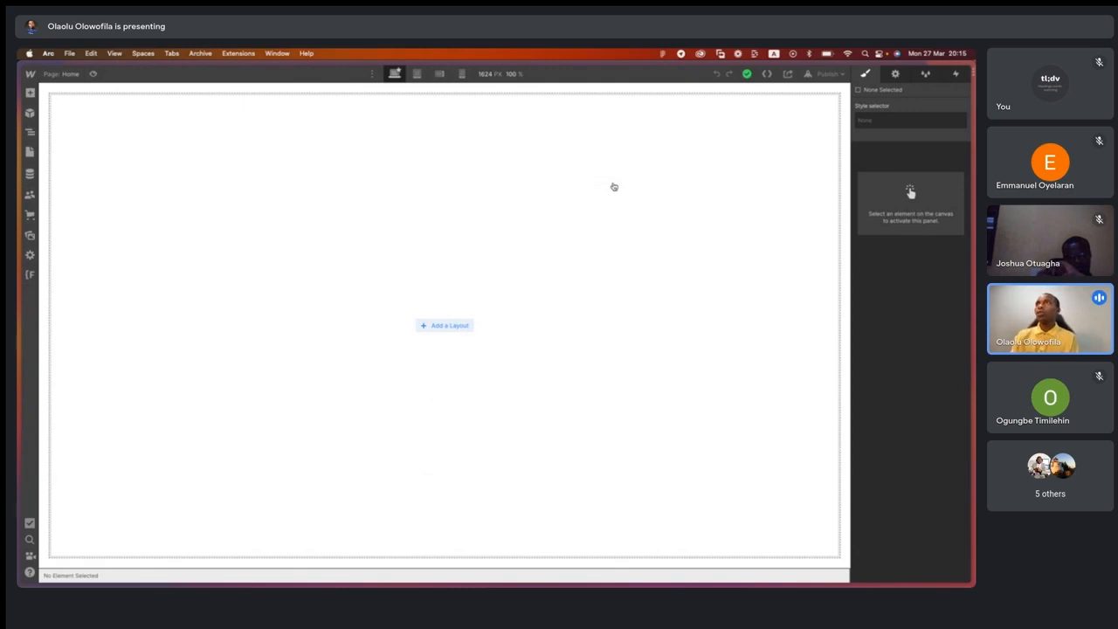
Open apple.com in a new browser tab and dismiss the country or region banner.
mouse_move(21, 179)
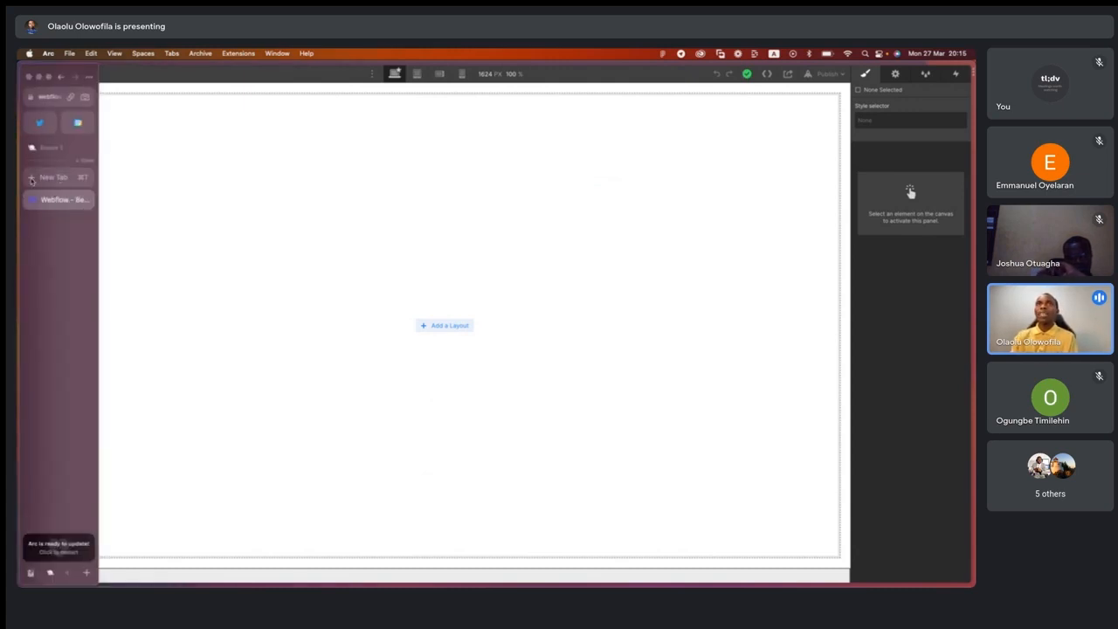
click(50, 178)
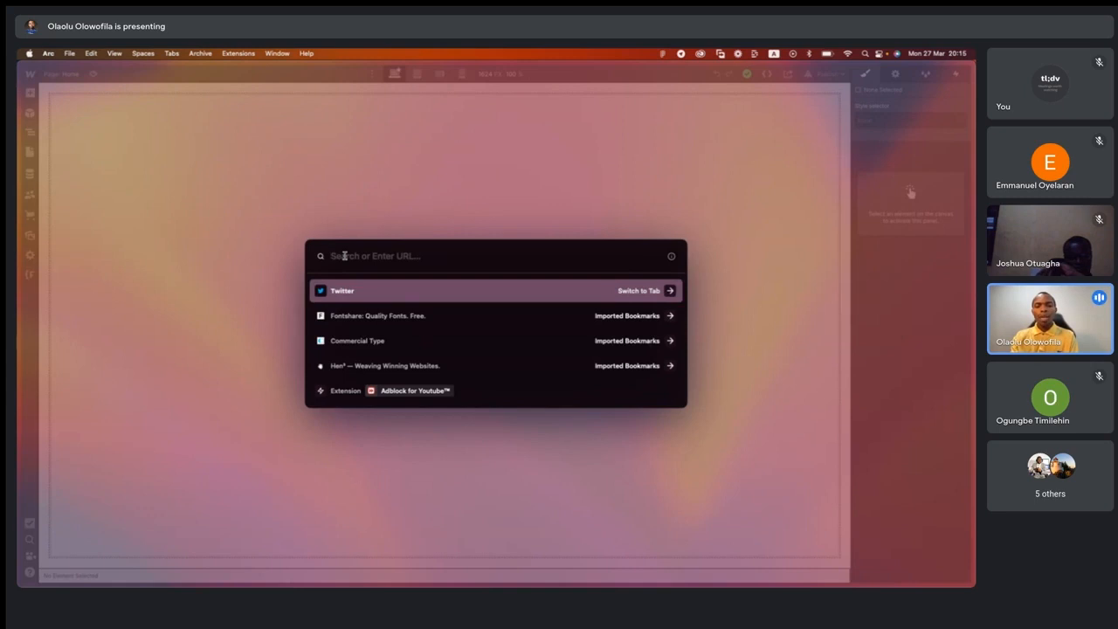
text(apple.com)
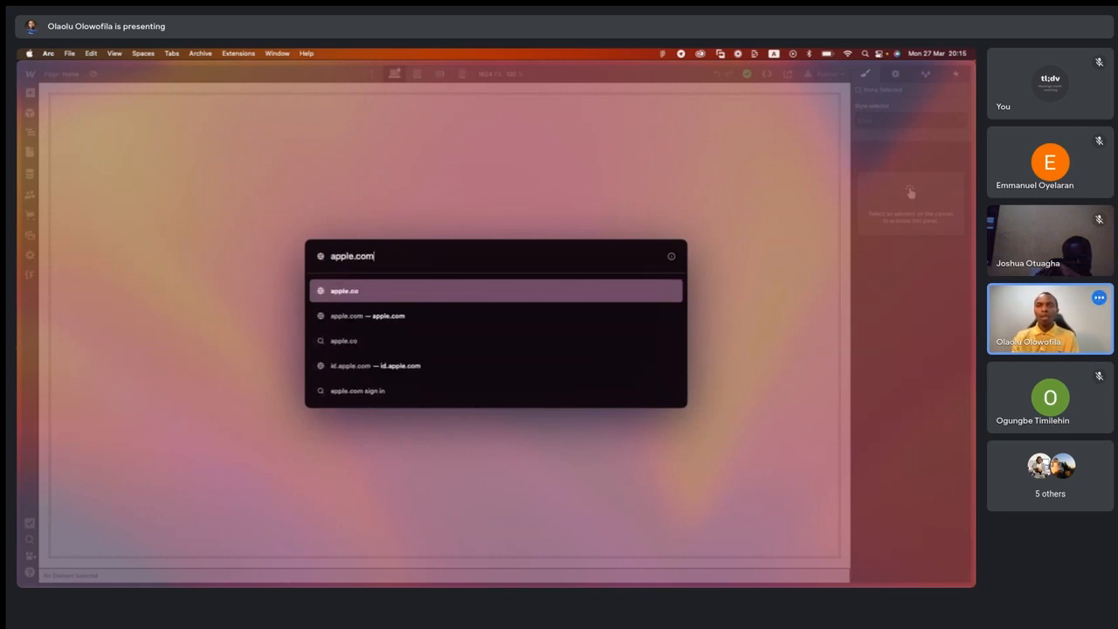
key(Return)
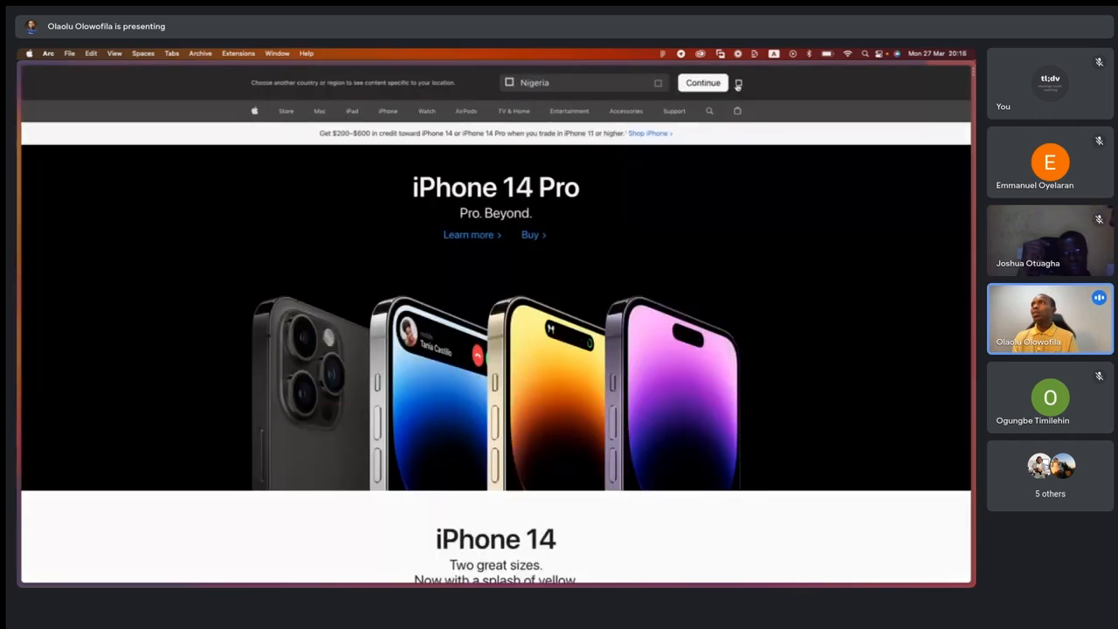
click(738, 83)
Examine the Store, Mac and Entertainment submenus of the Apple site's navigation bar.
mouse_move(285, 76)
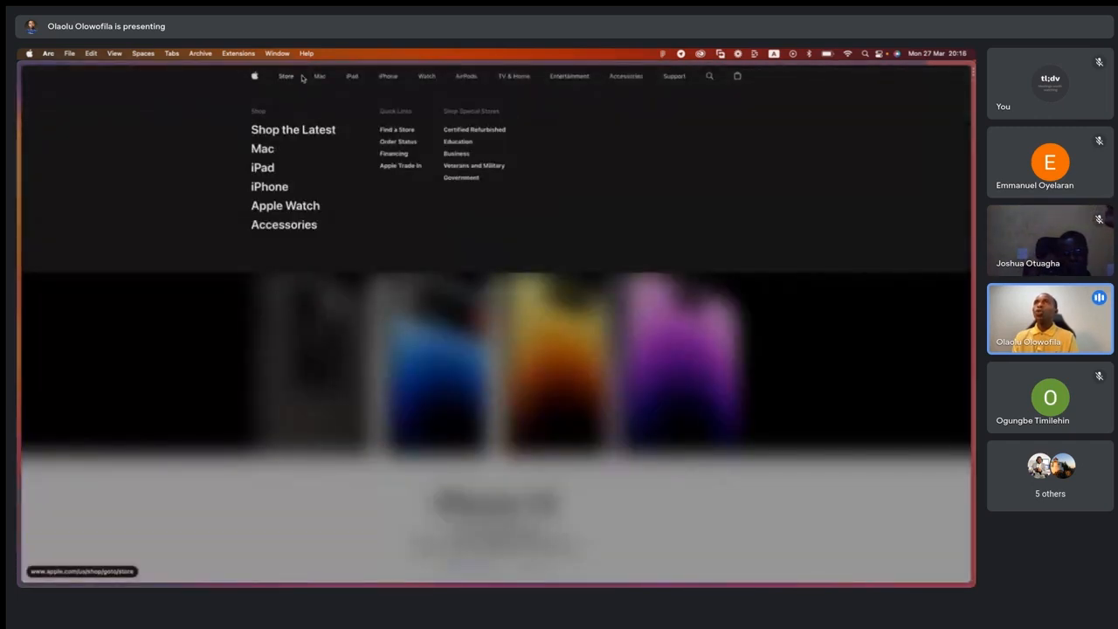
mouse_move(322, 79)
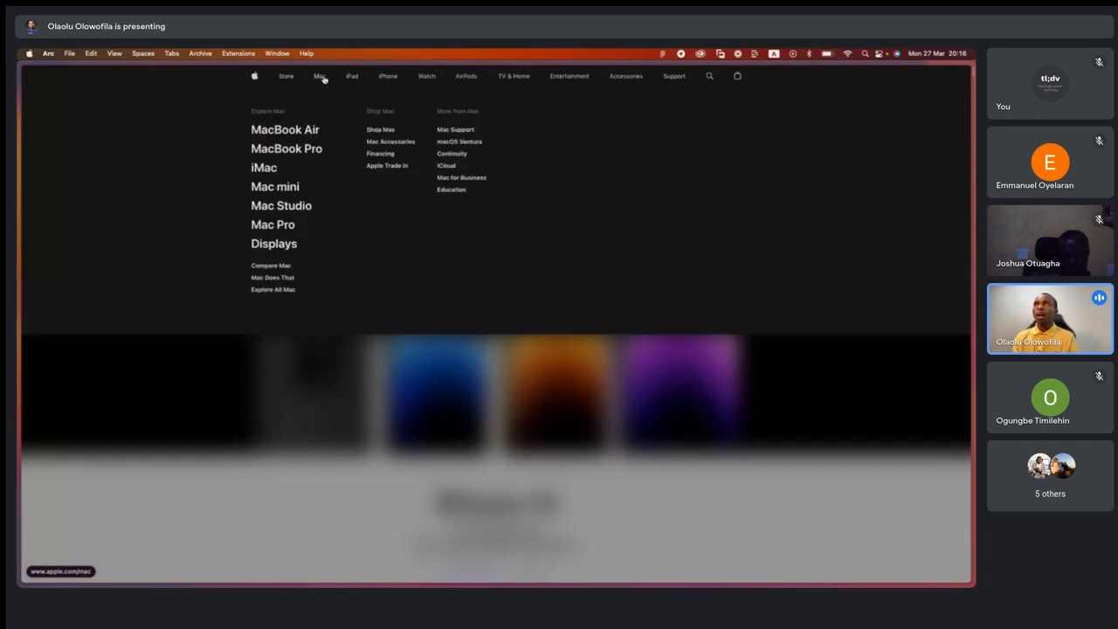
mouse_move(553, 84)
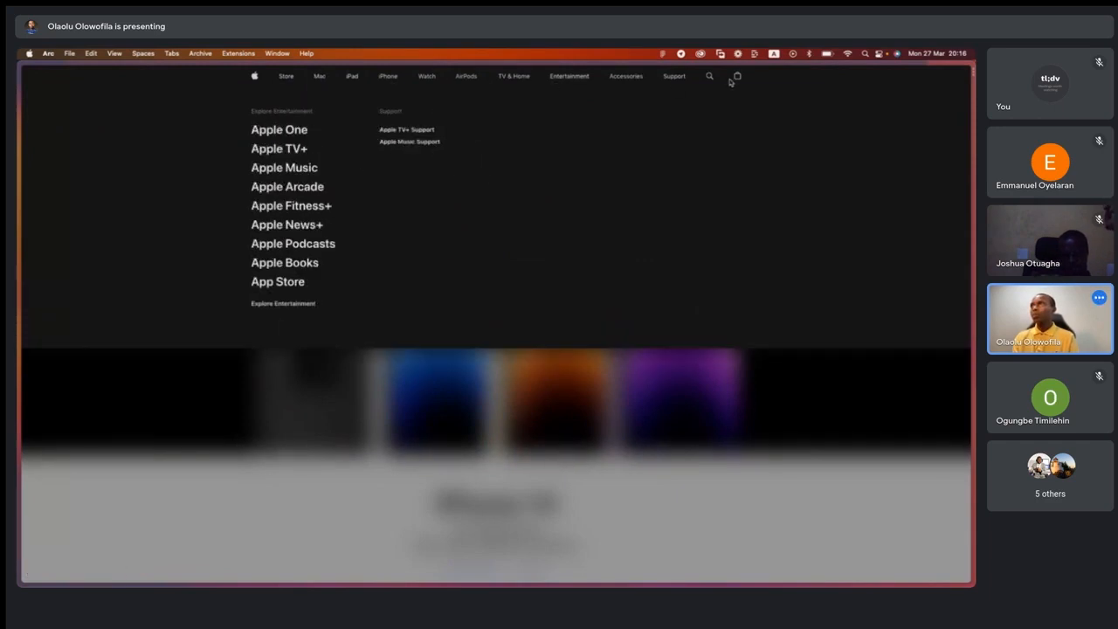
Switch back to the Webflow designer and assign the Body (All Pages) tag to the page body.
mouse_move(414, 68)
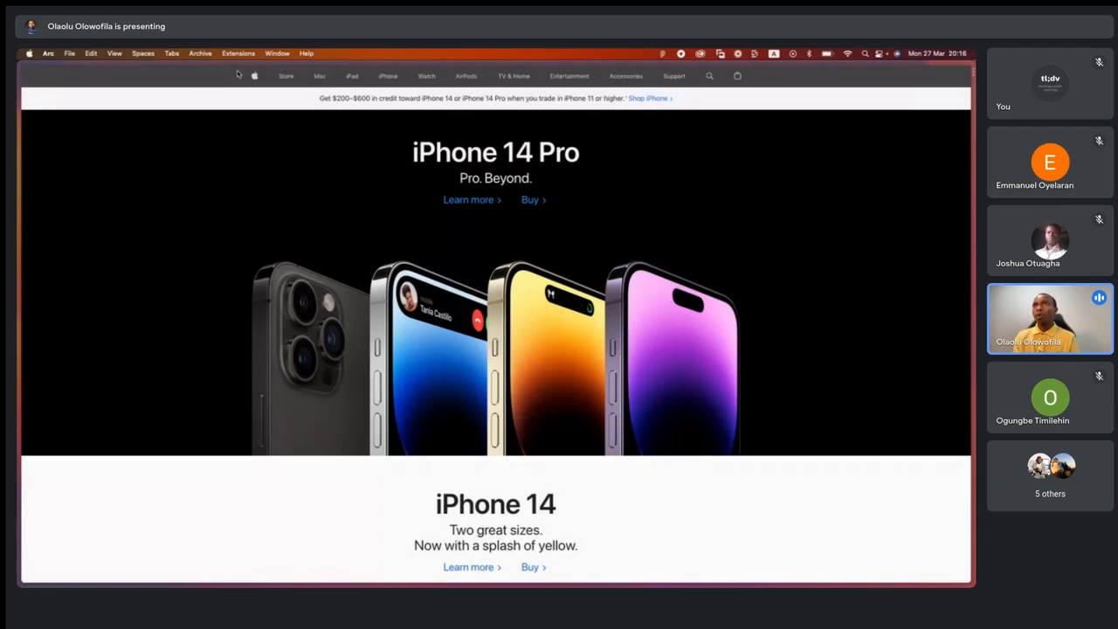
mouse_move(19, 184)
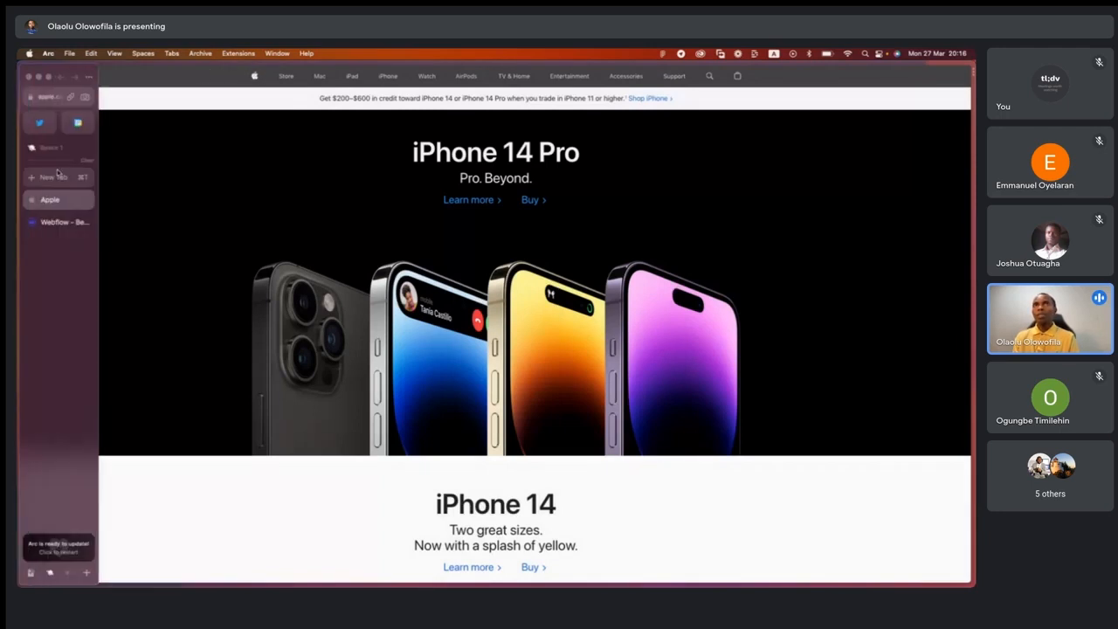
click(57, 199)
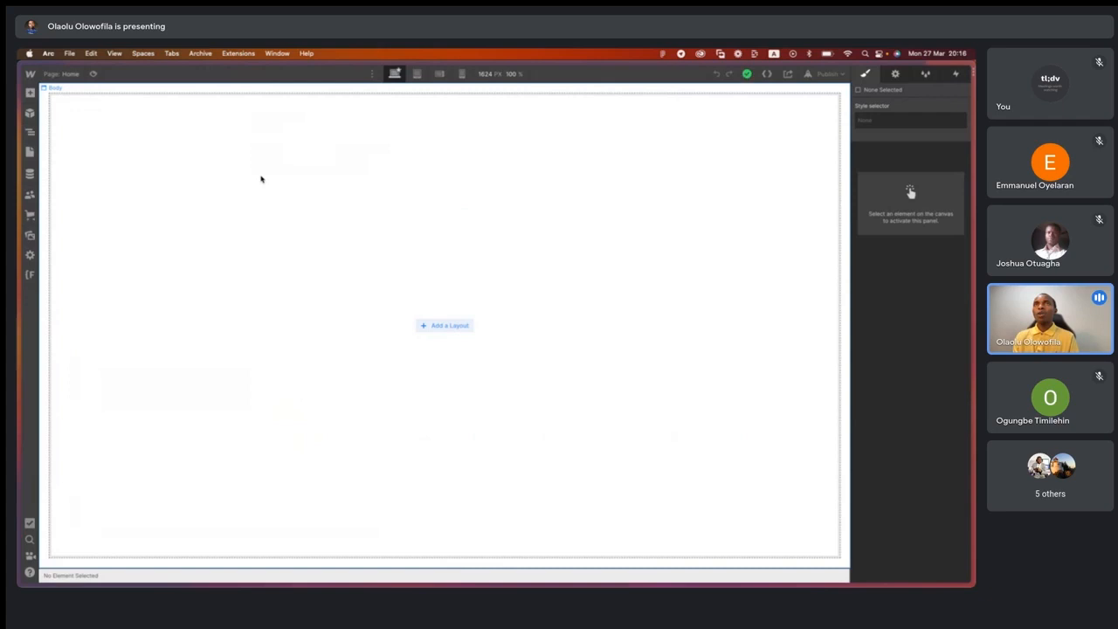
click(144, 140)
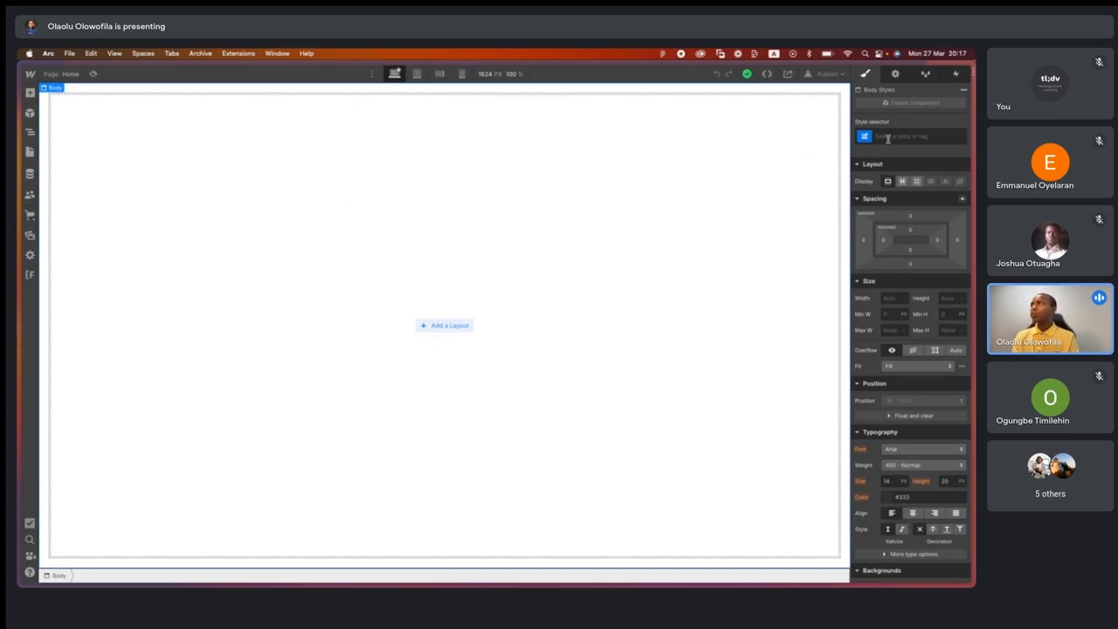
scroll(905, 140, up, 5)
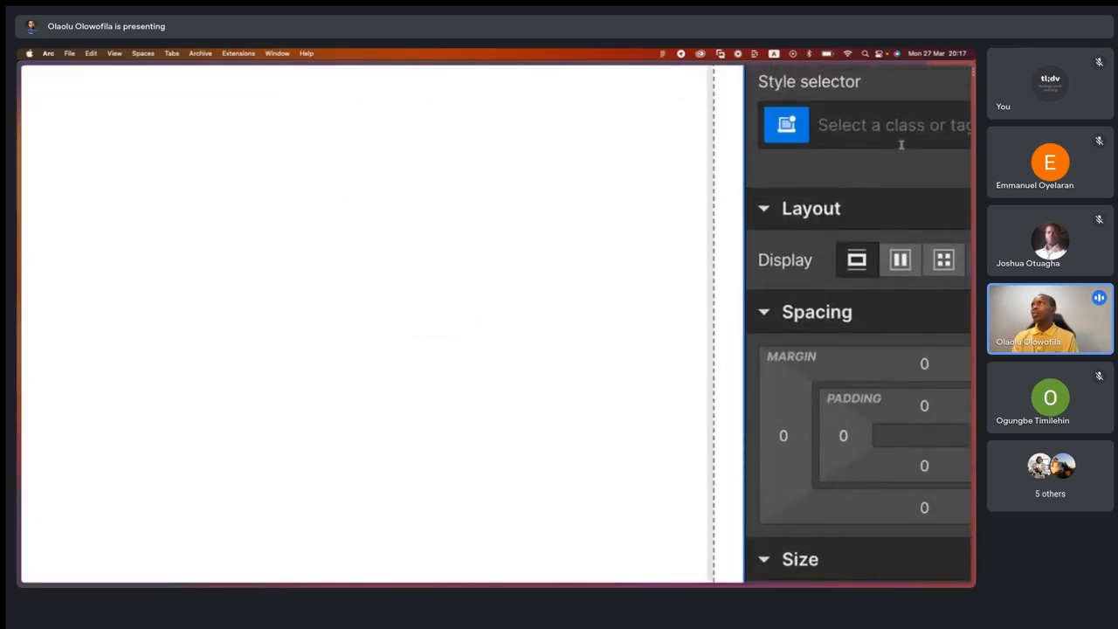
scroll(901, 144, down, 3)
scroll(901, 144, up, 2)
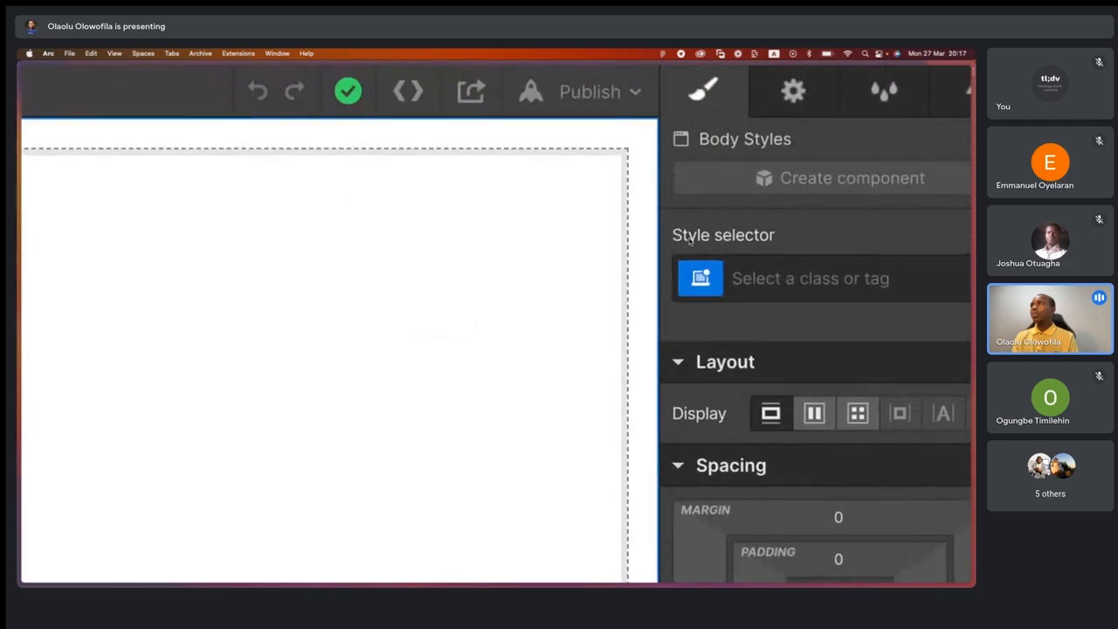
click(765, 278)
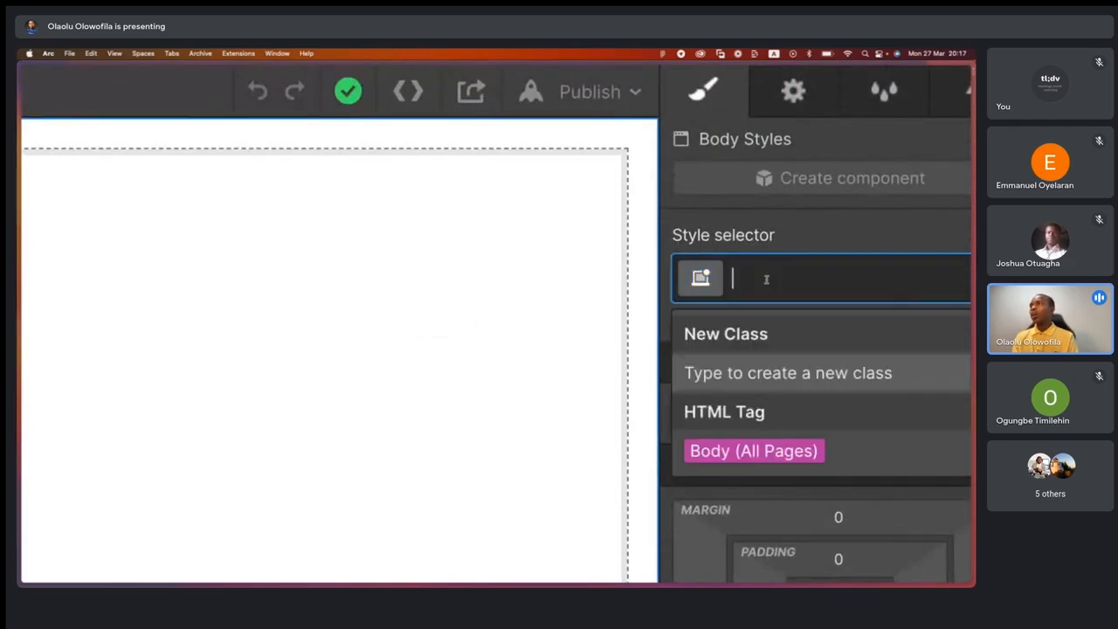
click(744, 452)
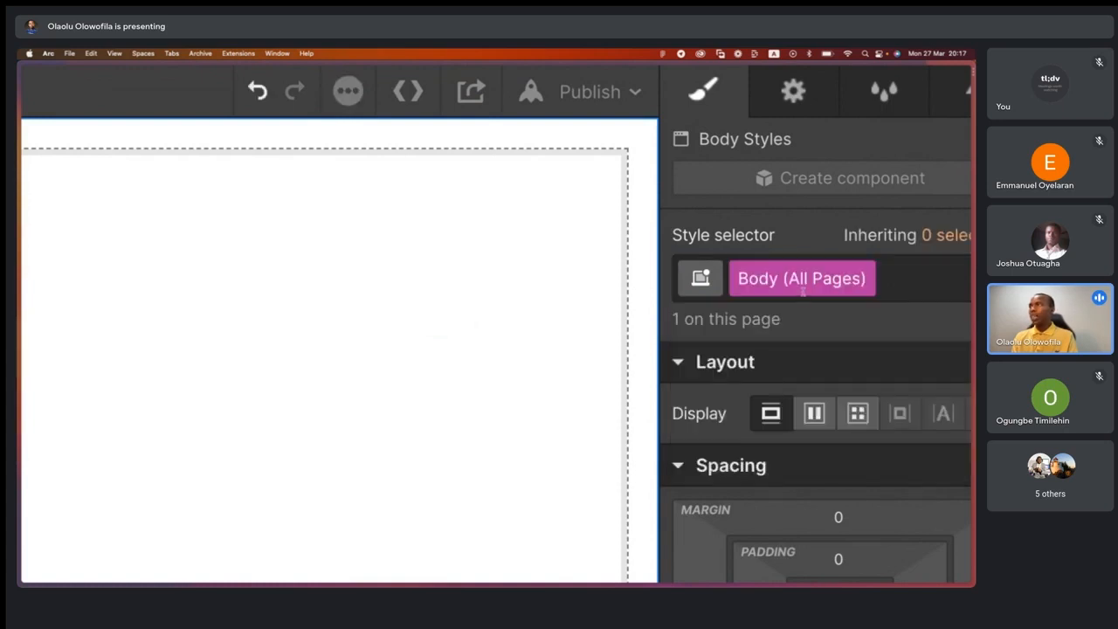
Collapse the Spacing, Size, Position, Backgrounds, Borders and Effects style sections, keeping Typography expanded.
scroll(802, 304, down, 5)
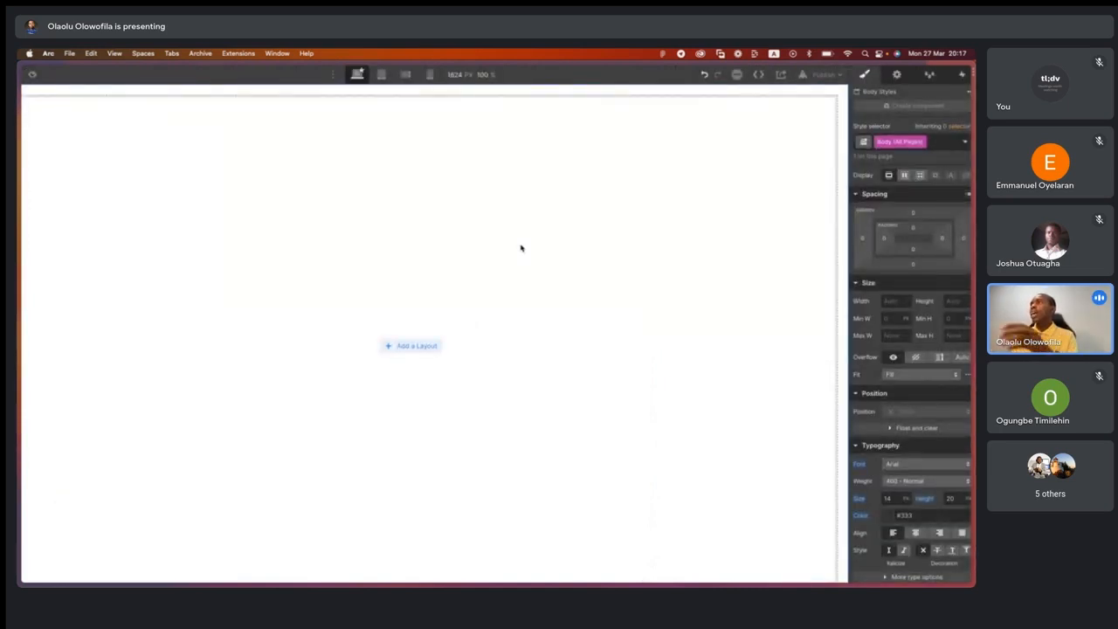
click(857, 283)
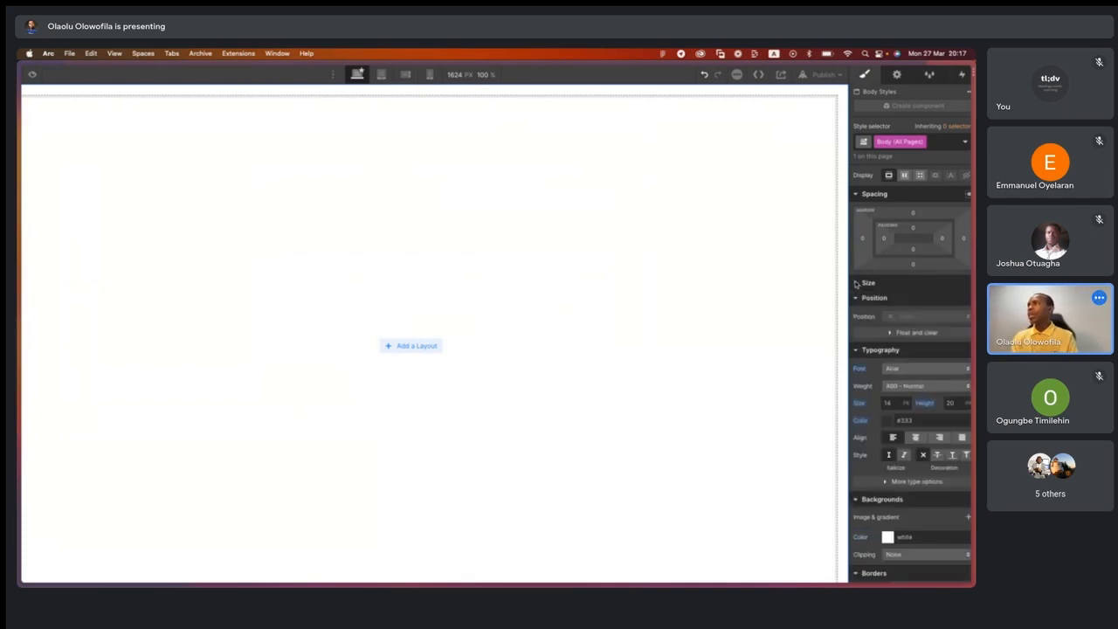
click(857, 194)
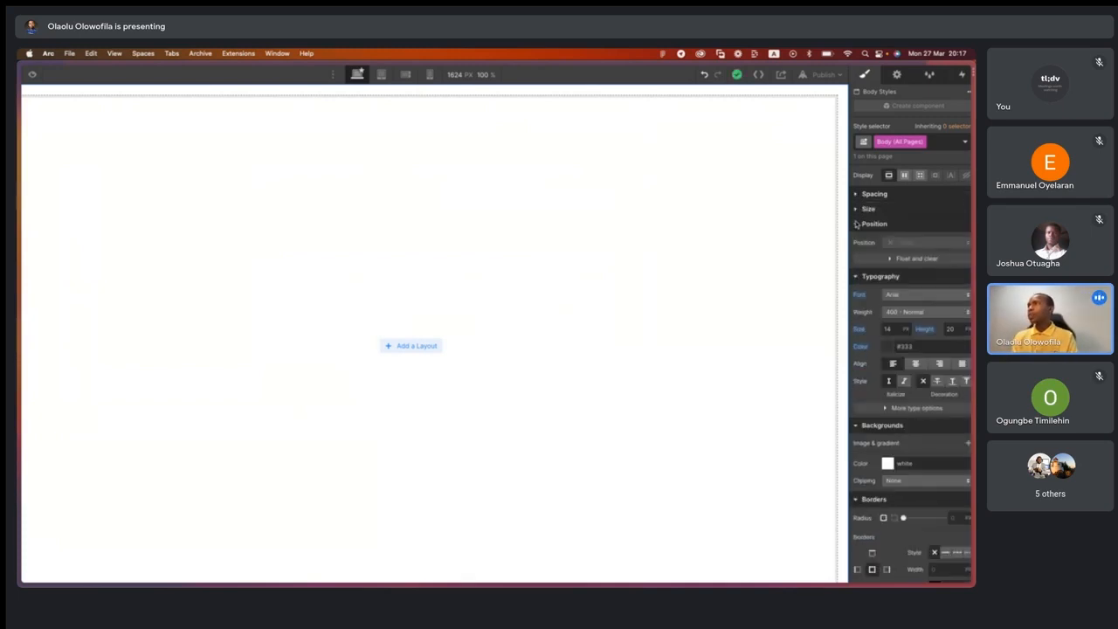
click(857, 225)
click(856, 240)
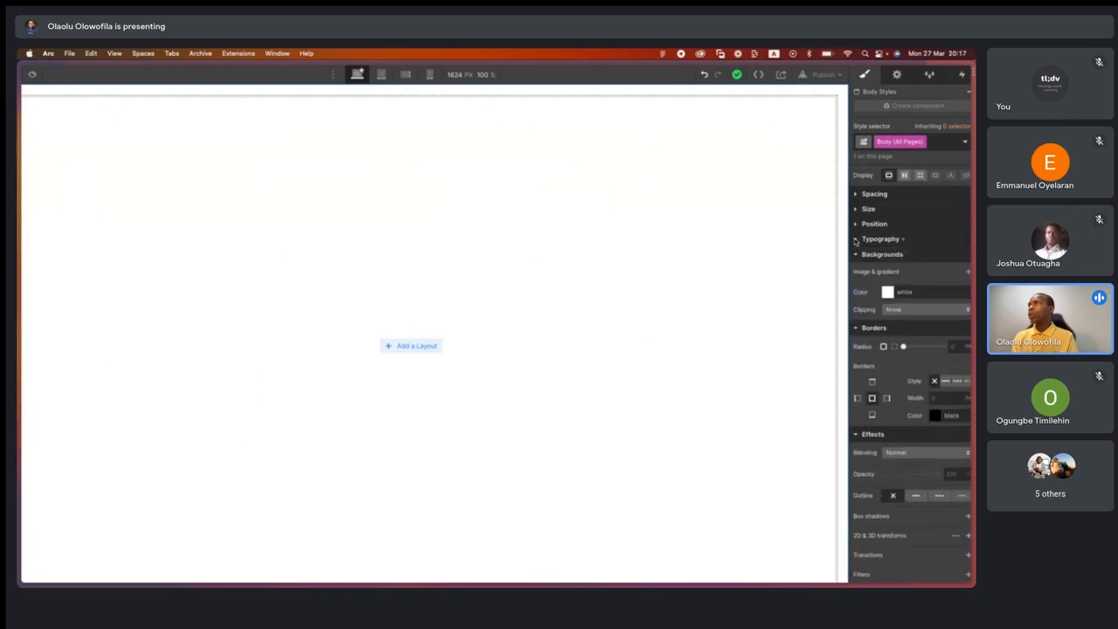
click(857, 267)
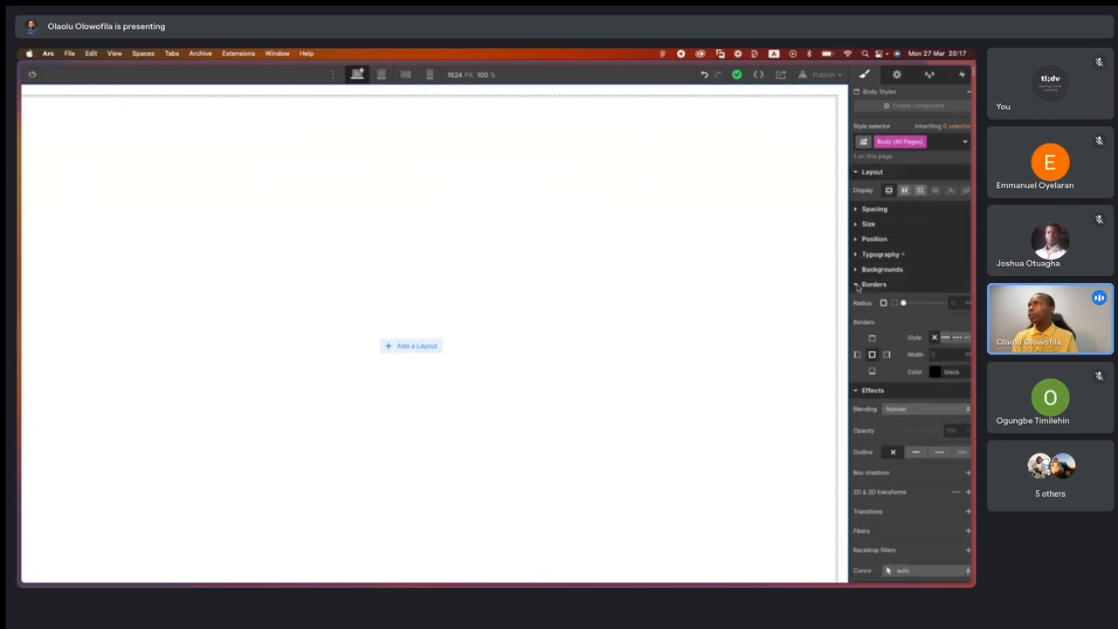
click(858, 285)
click(857, 300)
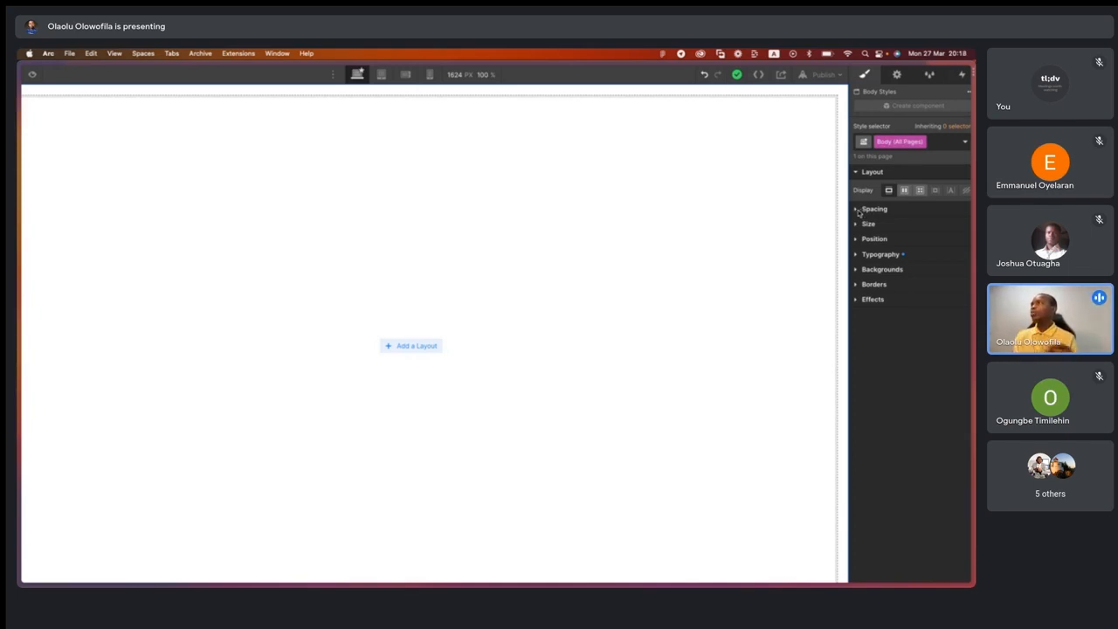
click(855, 255)
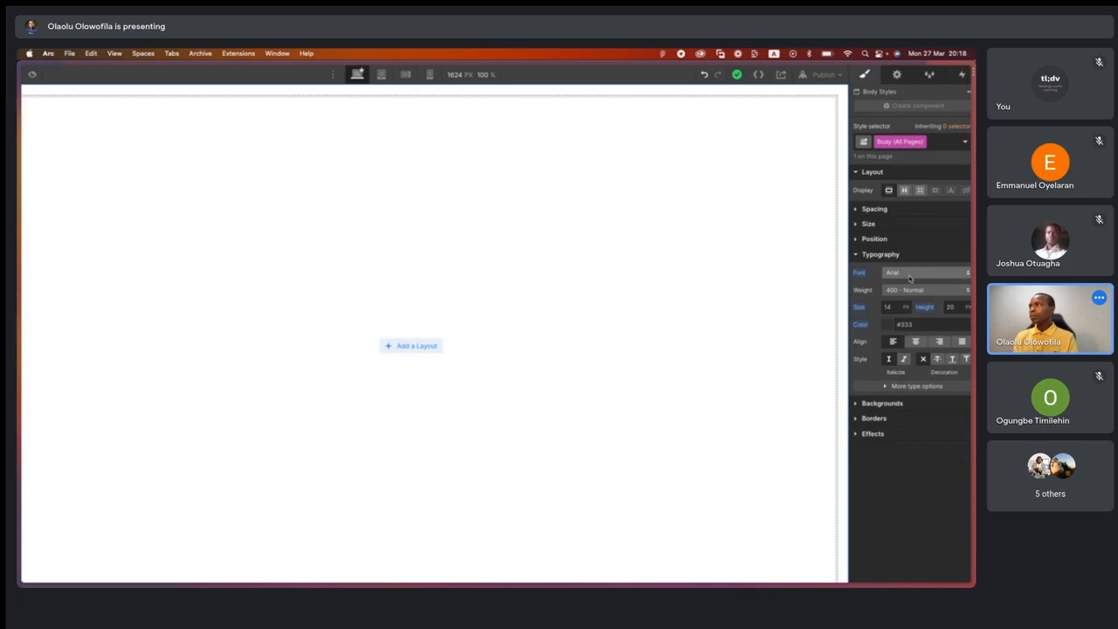
View the Apple home page as a reference and return to the Webflow designer.
mouse_move(21, 201)
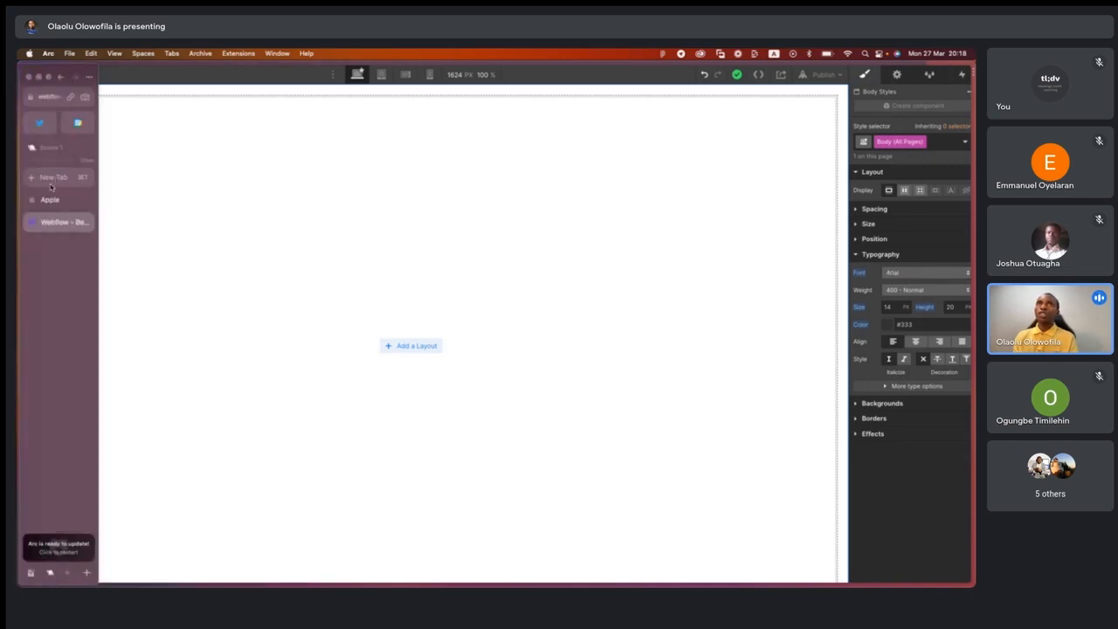
click(48, 199)
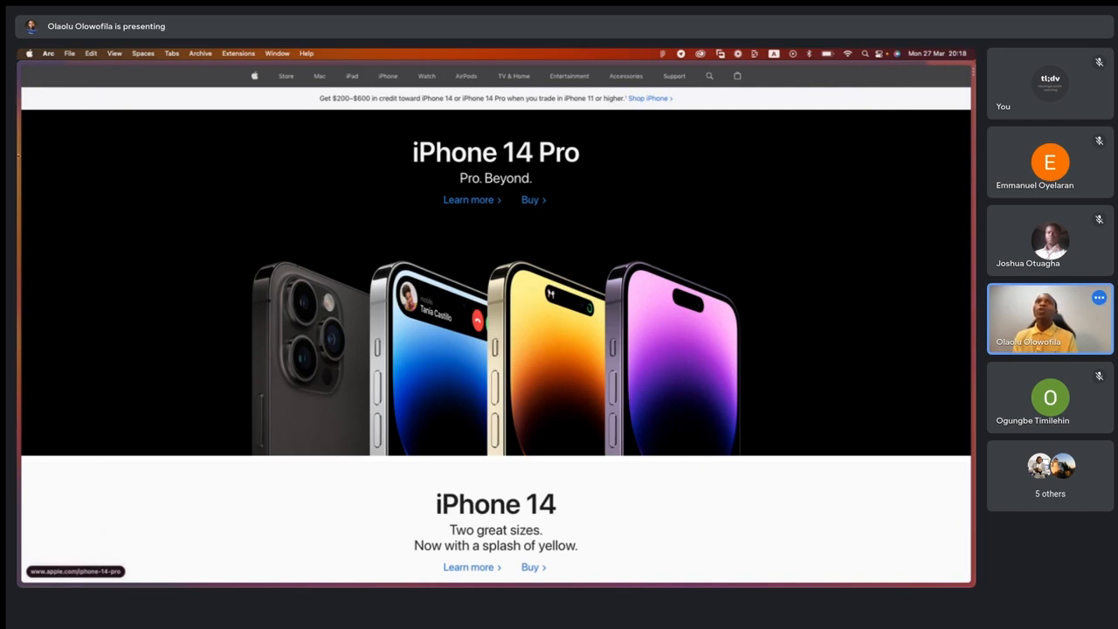
mouse_move(21, 192)
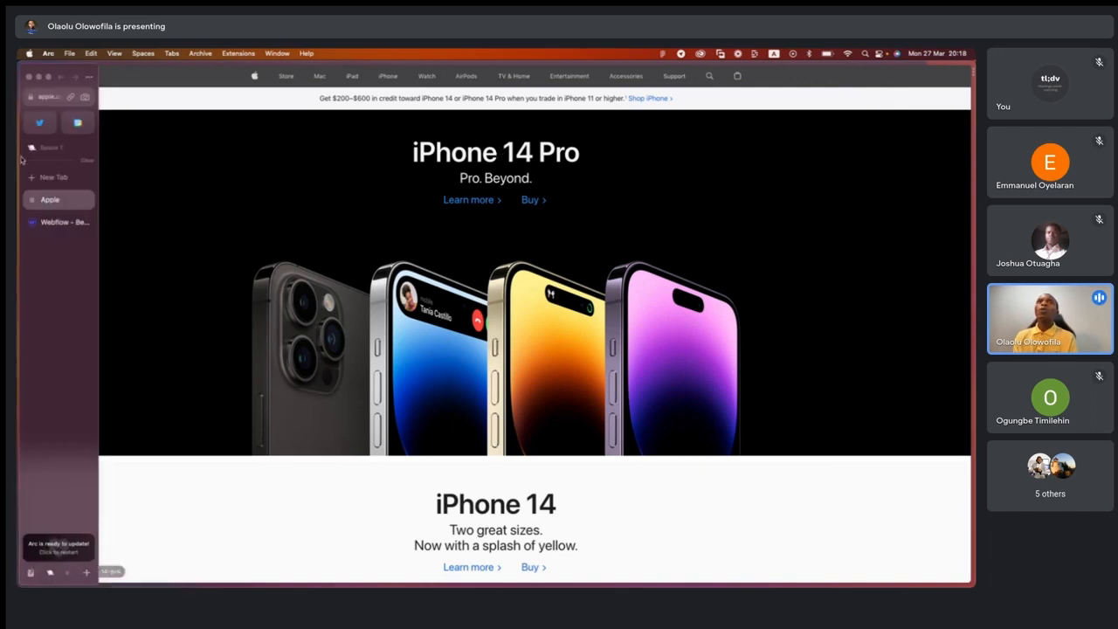
click(61, 222)
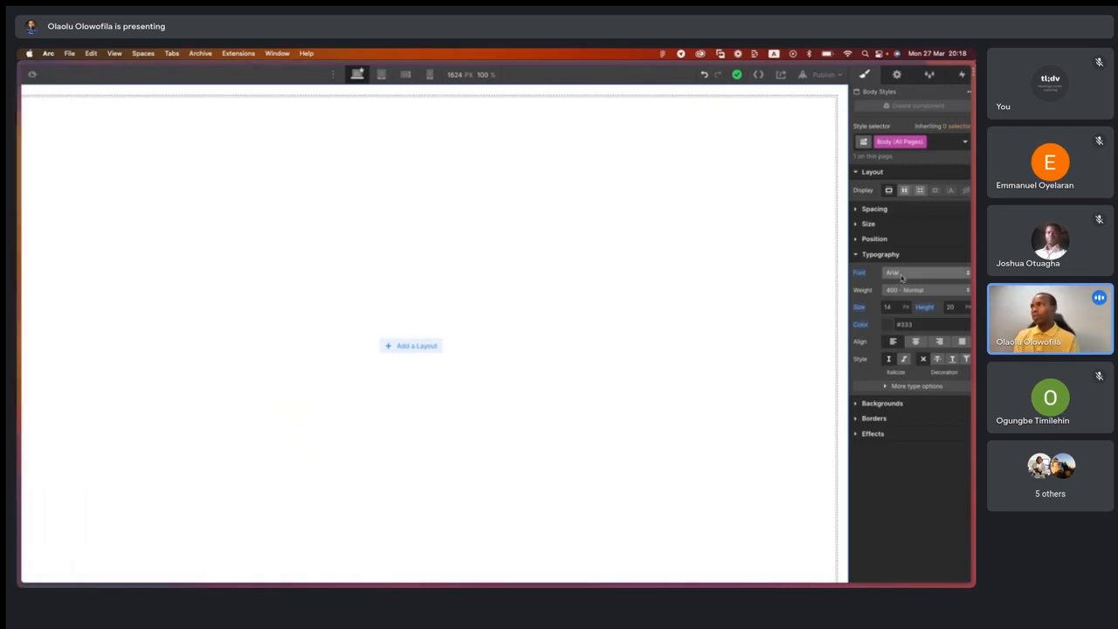
Open the site's font settings through the body font's add-fonts option and choose the Google font Inter.
click(902, 273)
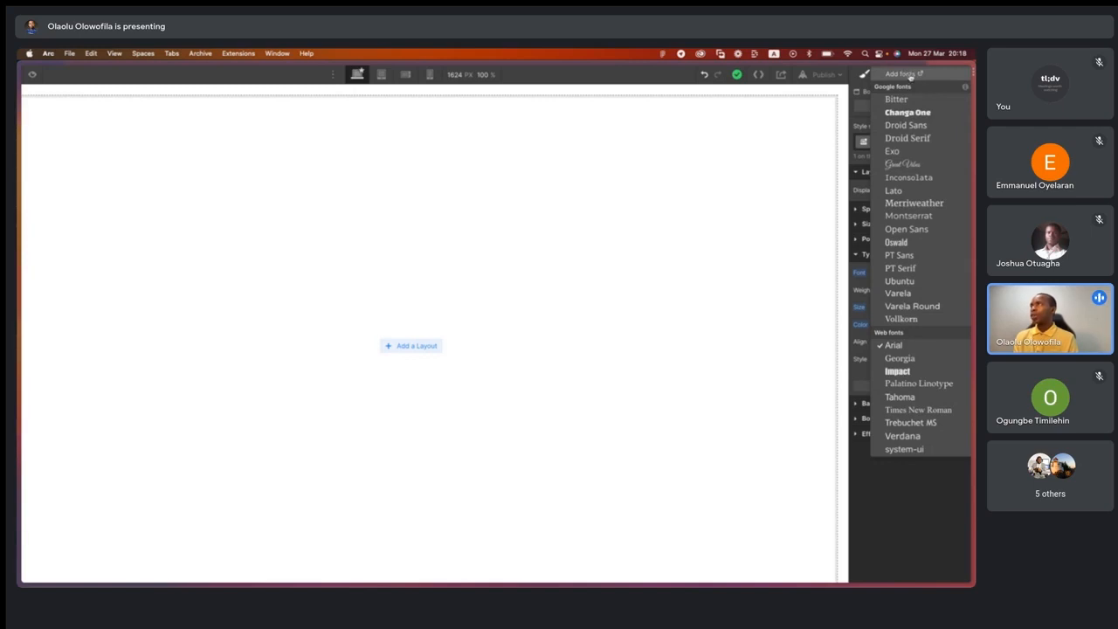
click(917, 76)
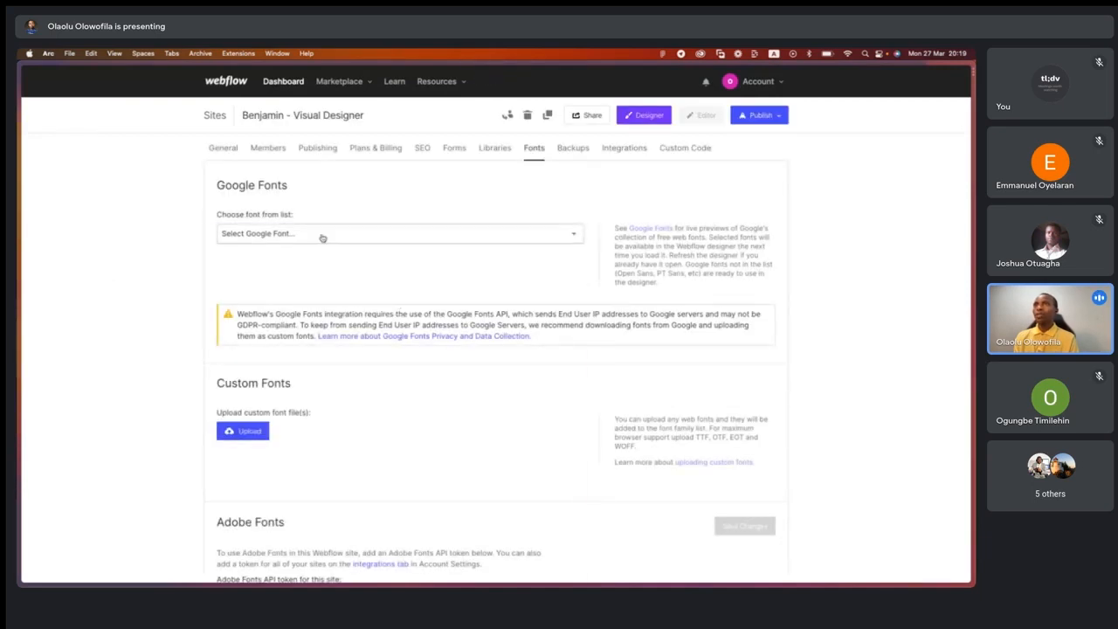
click(322, 235)
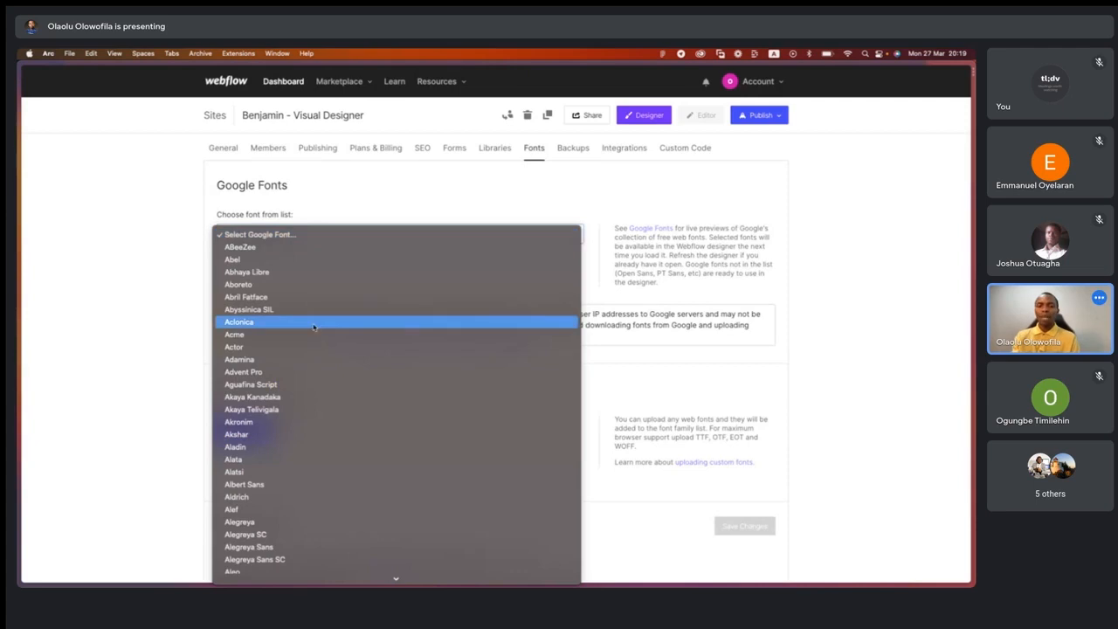
text(inter)
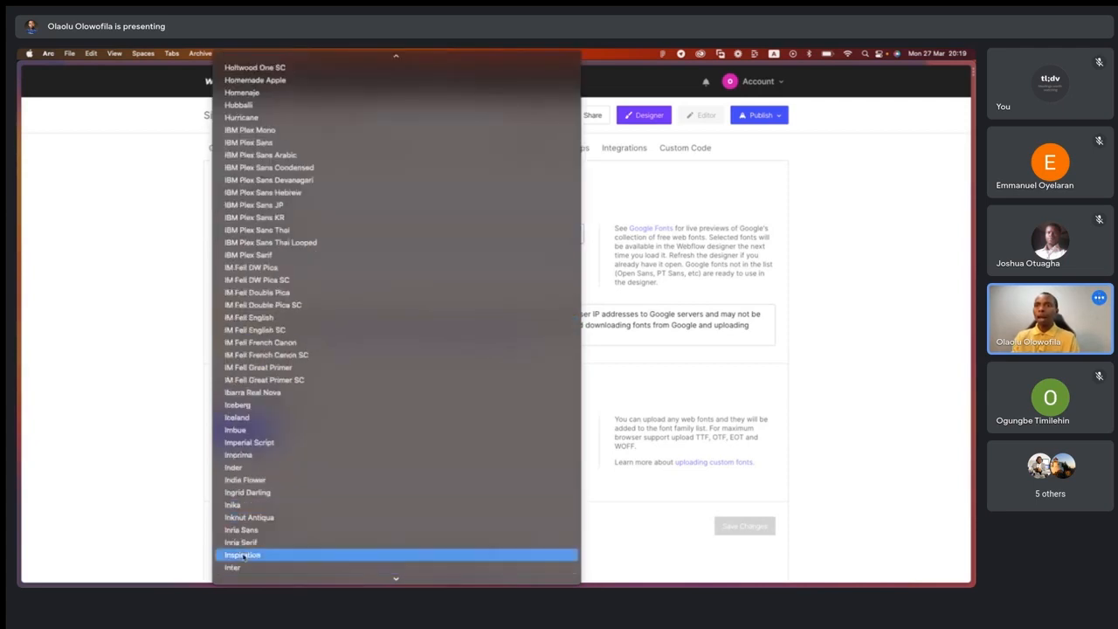
click(235, 566)
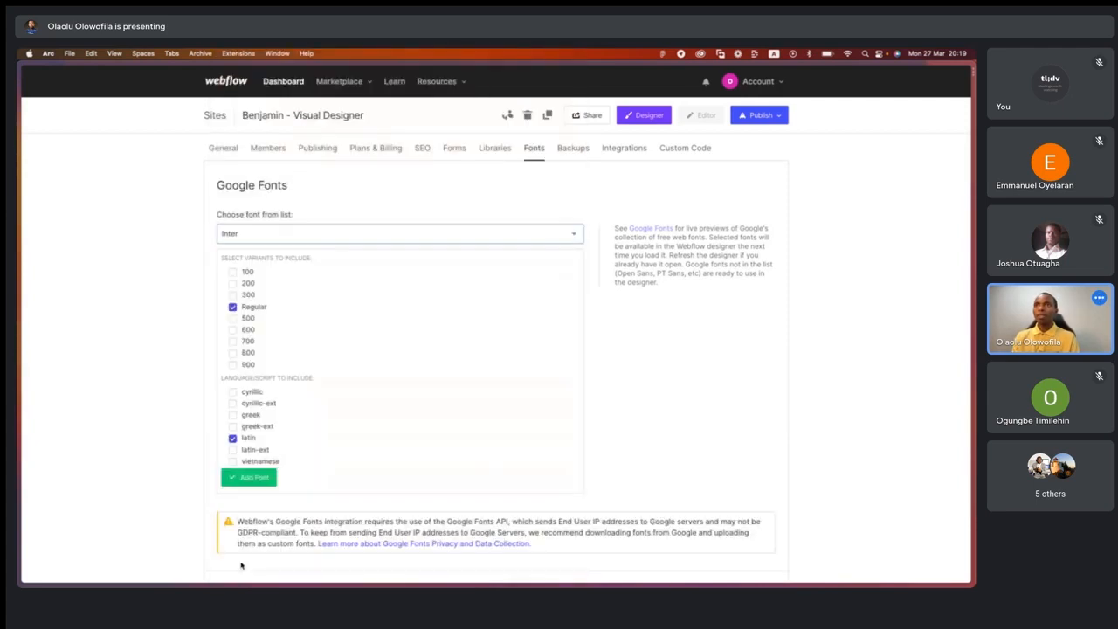
Include Inter variants 100 through 900 along with Regular, keep the latin script, and add the font to the site.
click(233, 272)
click(233, 283)
click(233, 296)
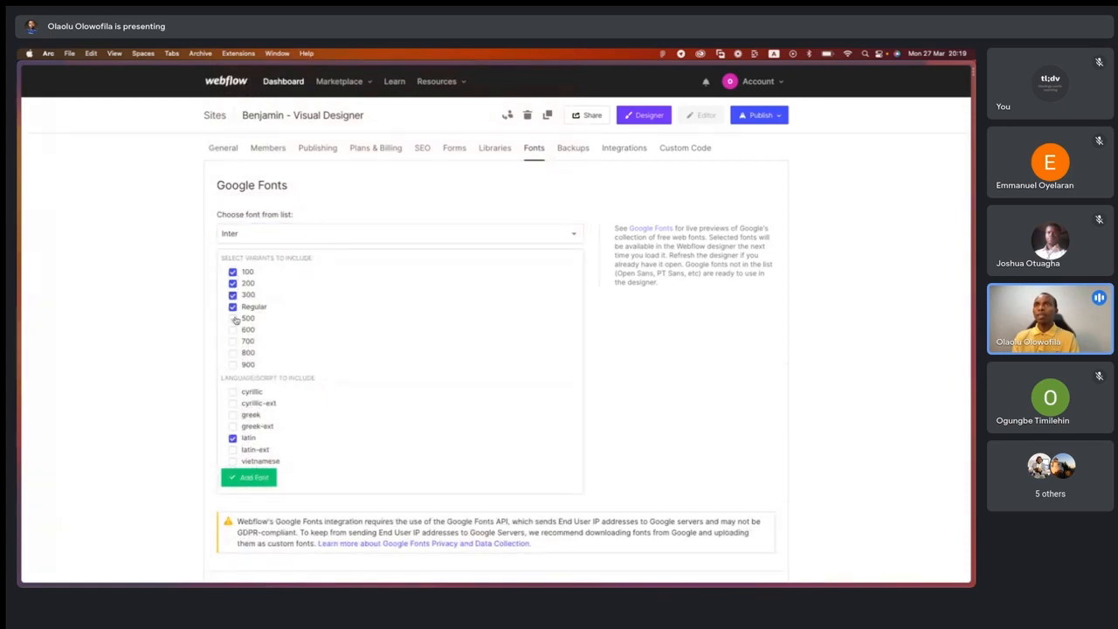
click(234, 319)
click(234, 330)
click(233, 341)
click(232, 353)
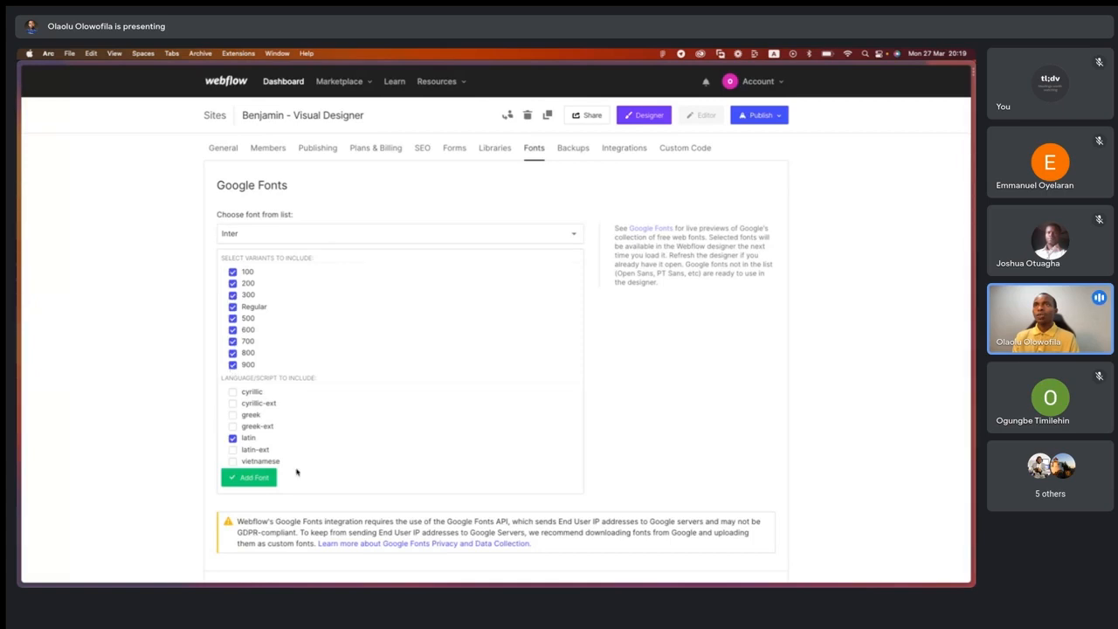
click(255, 480)
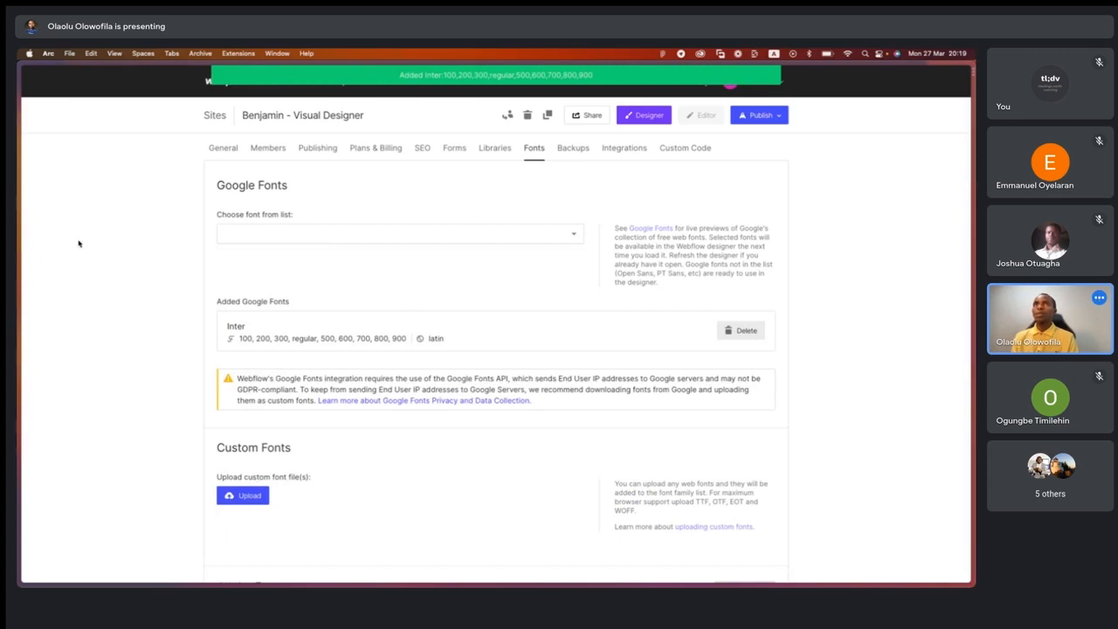
Return to the designer, dismiss the open font list and reload the page to load the added font.
mouse_move(19, 245)
click(55, 224)
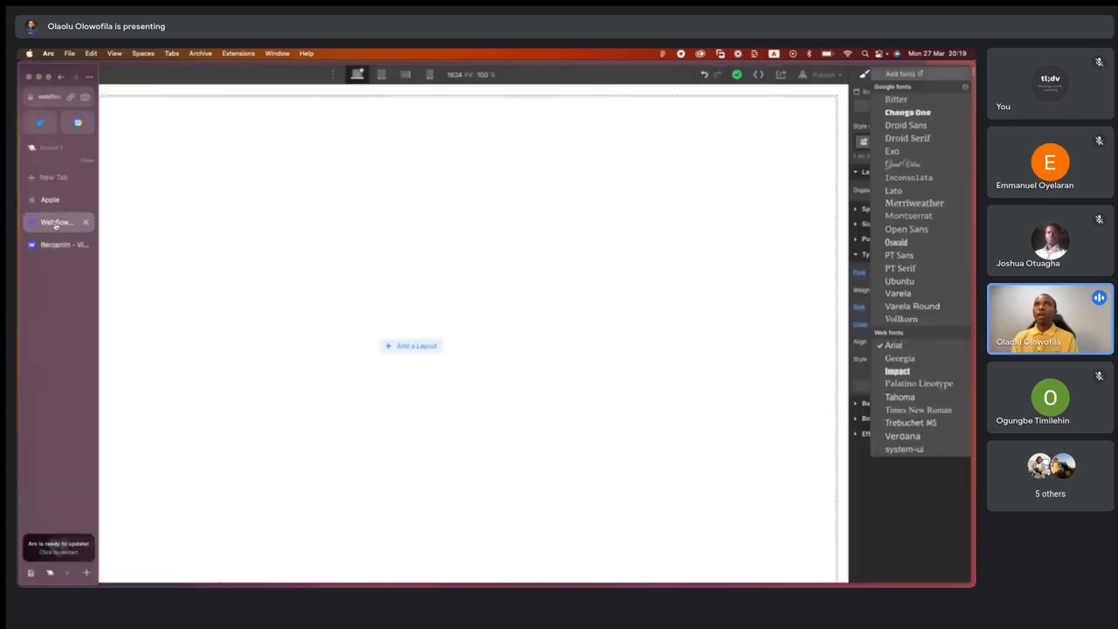
click(626, 244)
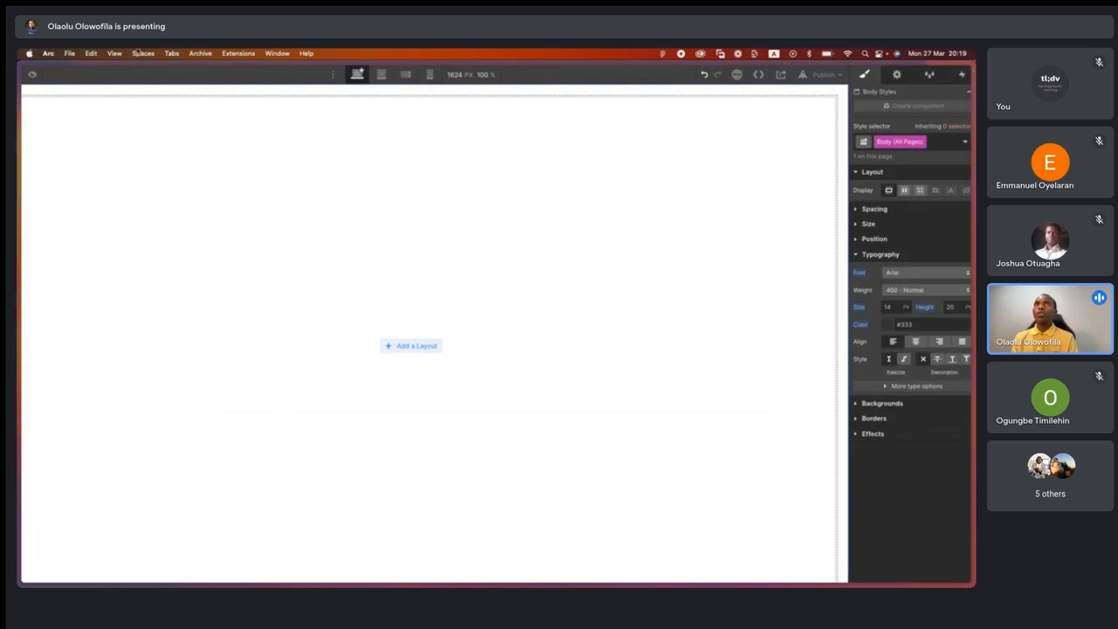
mouse_move(35, 87)
key(super+r)
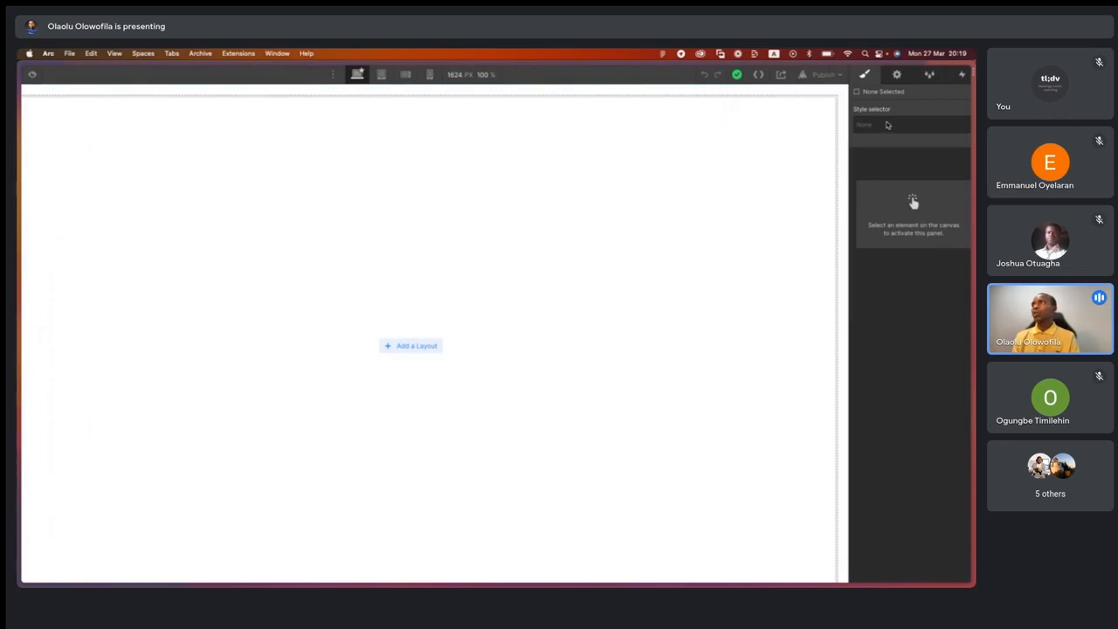
click(831, 77)
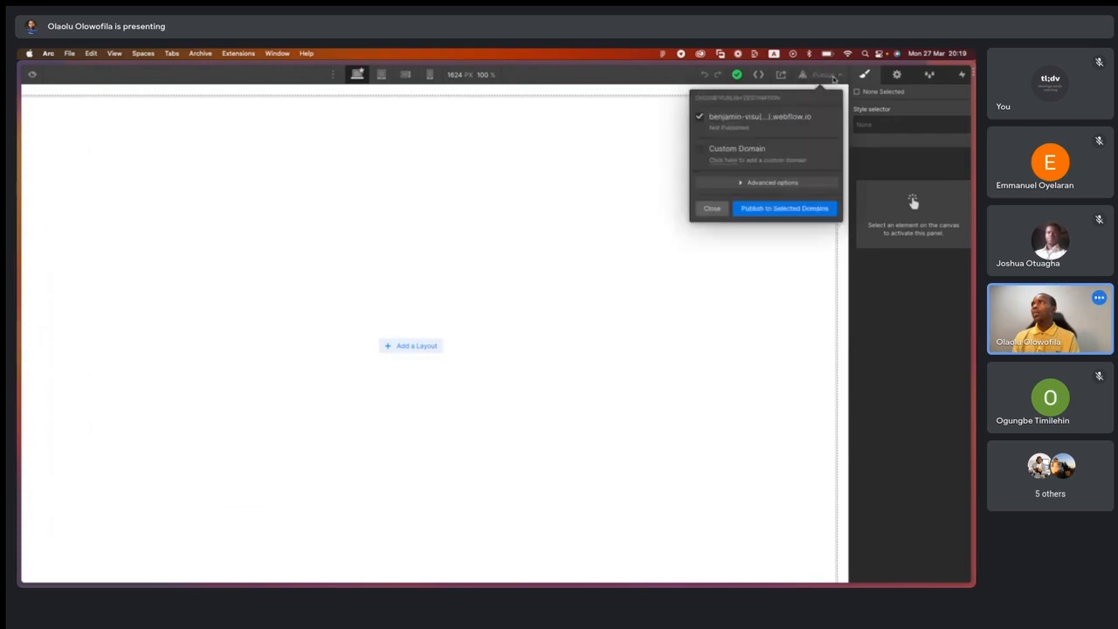
click(829, 77)
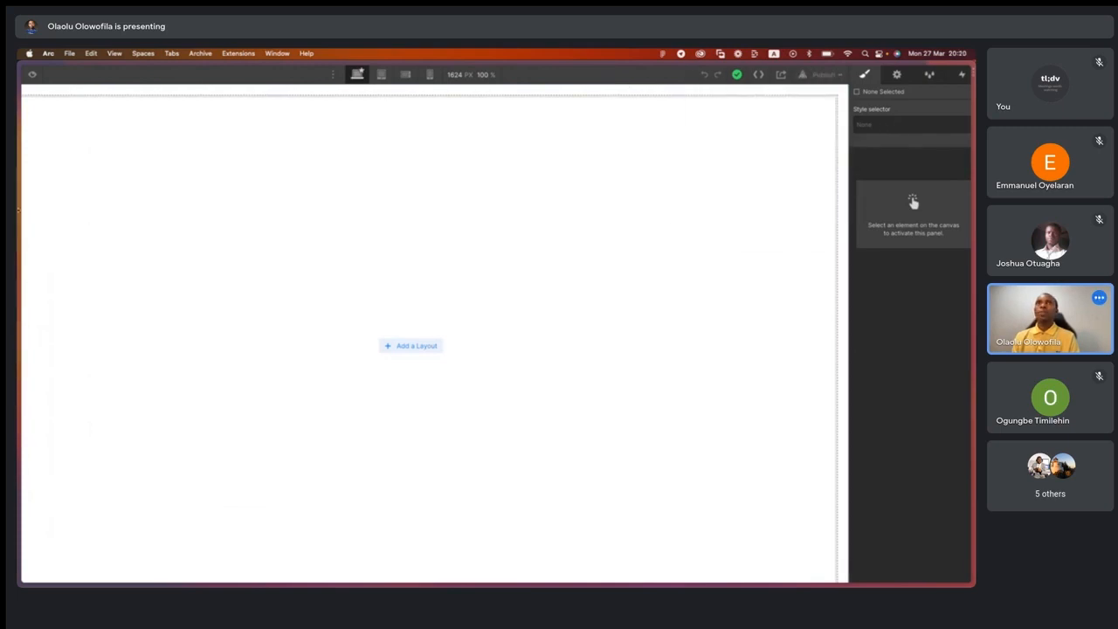
Close the browser tab containing the site's font settings and return to the designer.
mouse_move(19, 175)
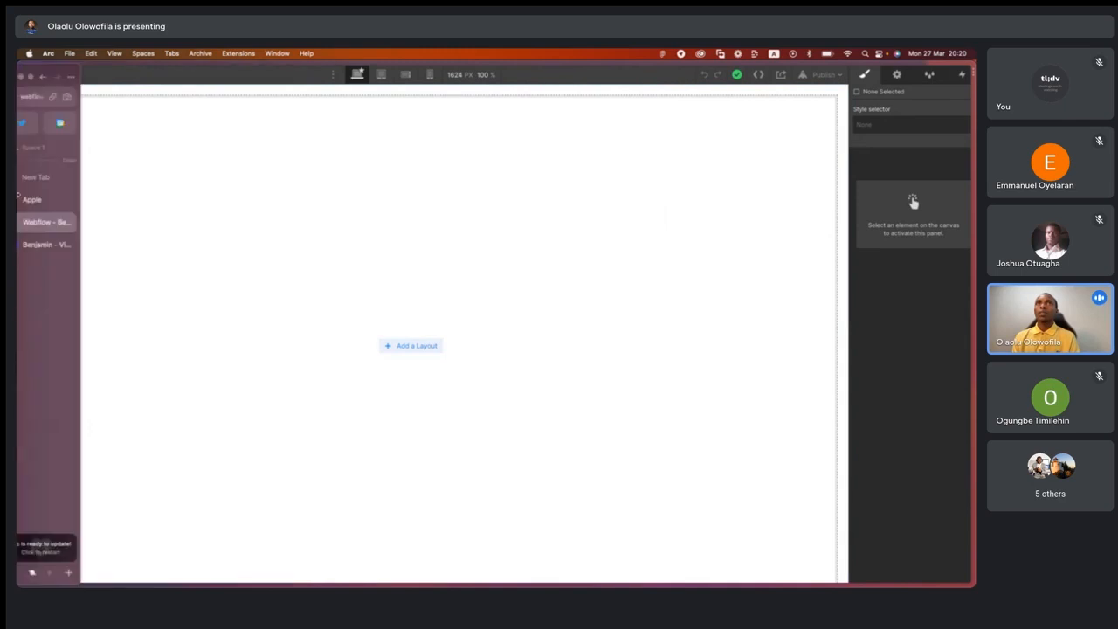
click(68, 245)
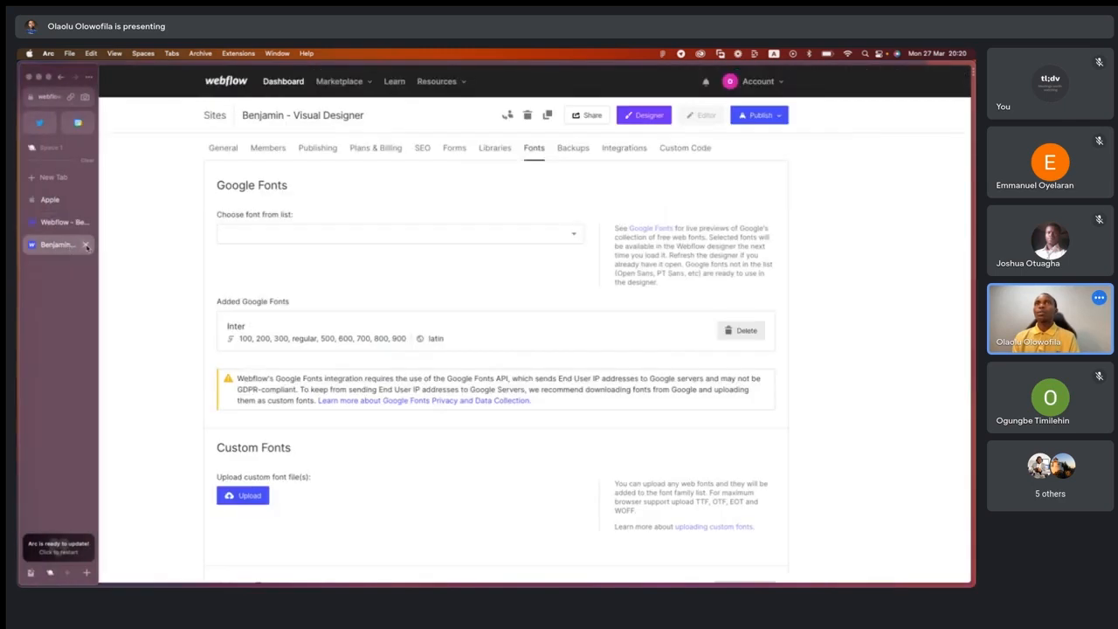
click(86, 246)
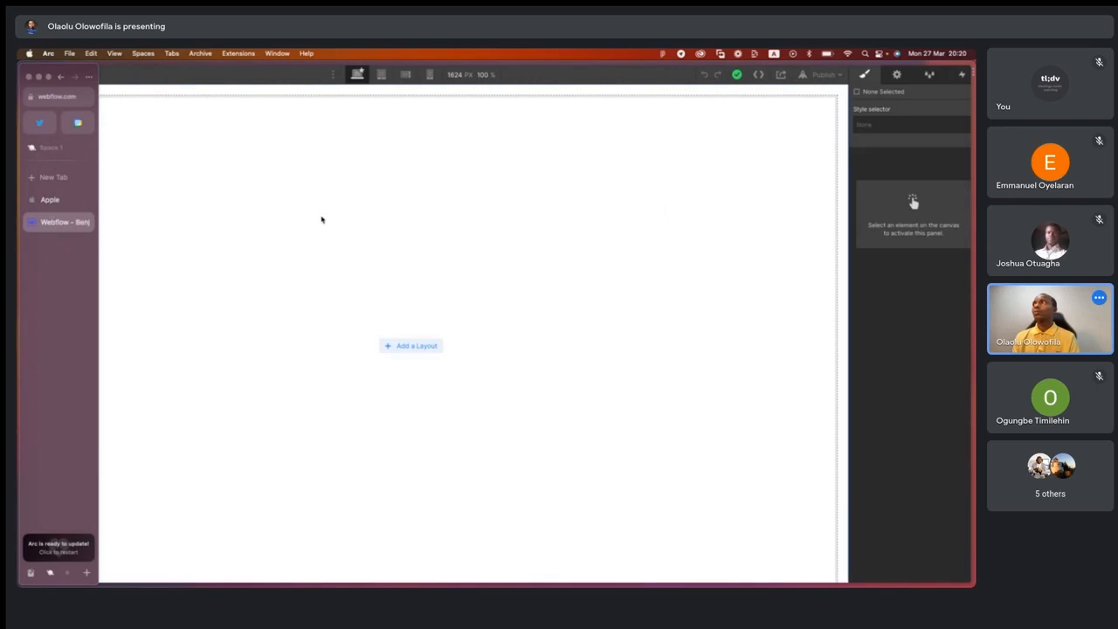
Reload the designer, select the page body and target the Body (All Pages) tag for styling.
key(super+r)
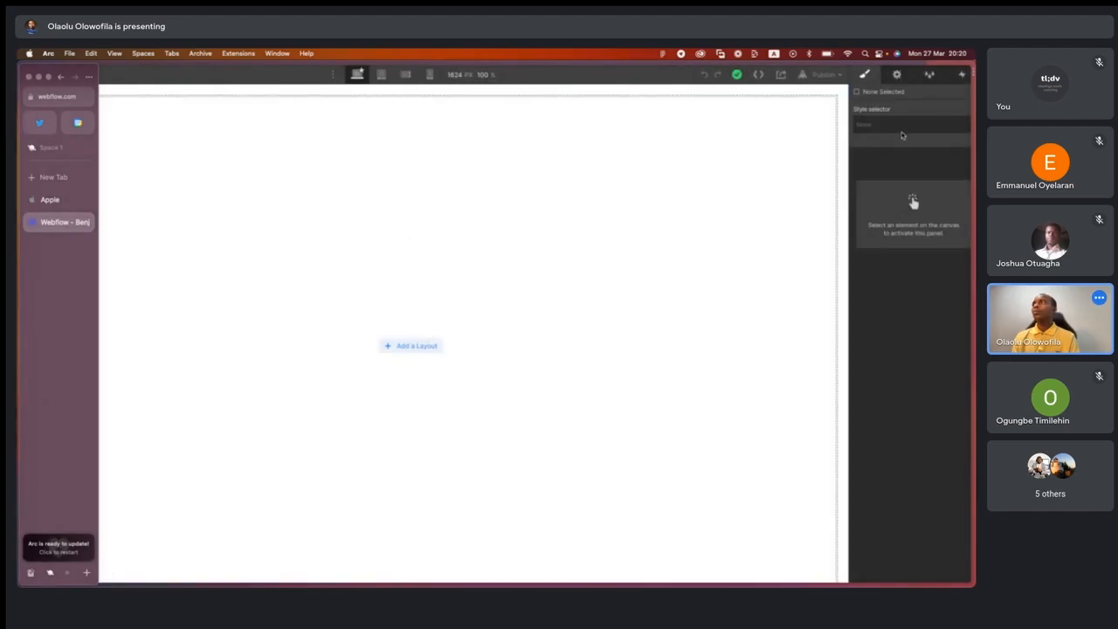
click(897, 74)
click(865, 74)
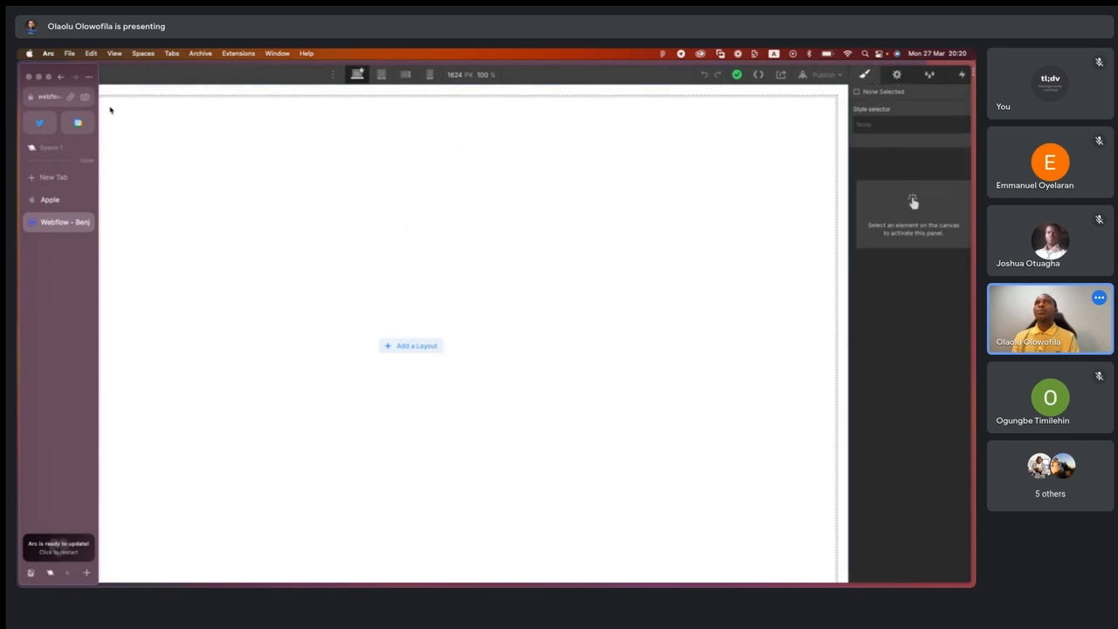
click(178, 170)
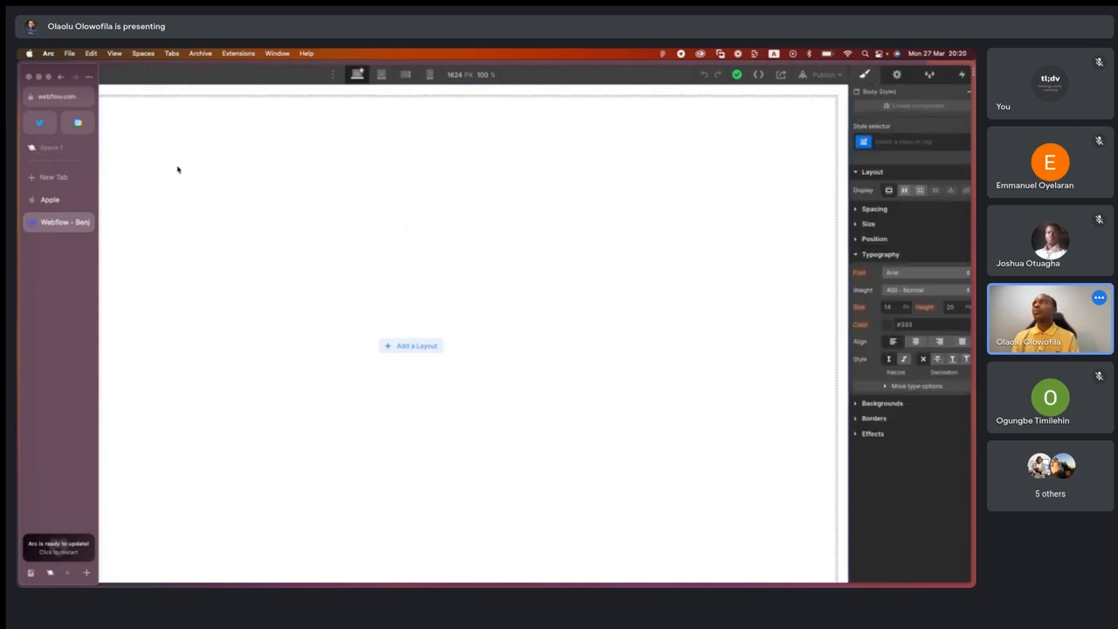
click(888, 143)
click(876, 204)
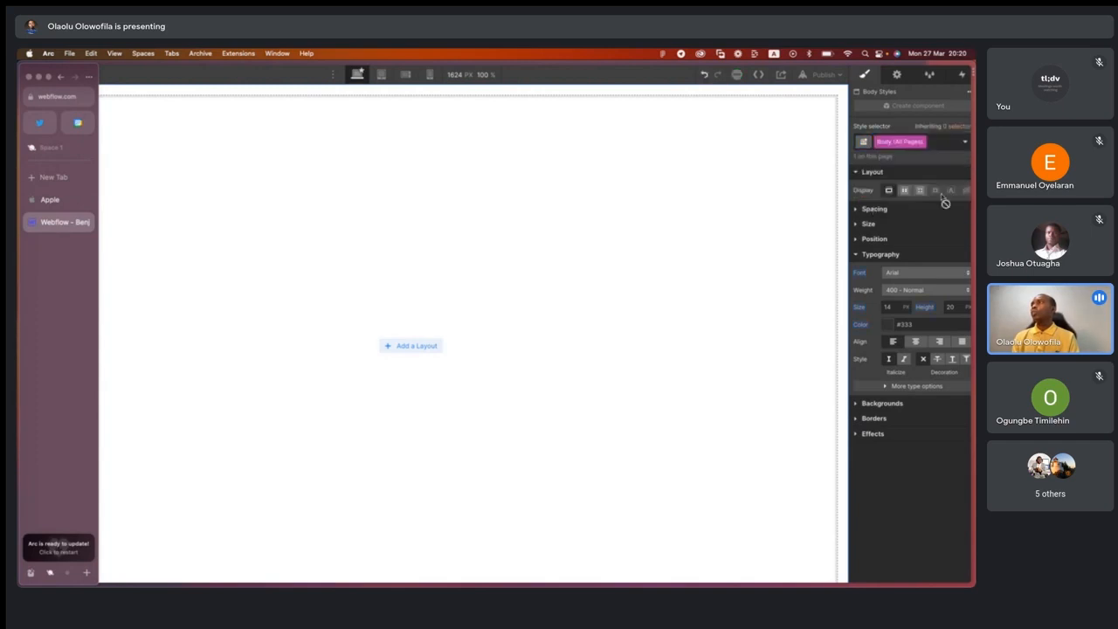
Set the font of the Body (All Pages) tag to Inter.
click(902, 272)
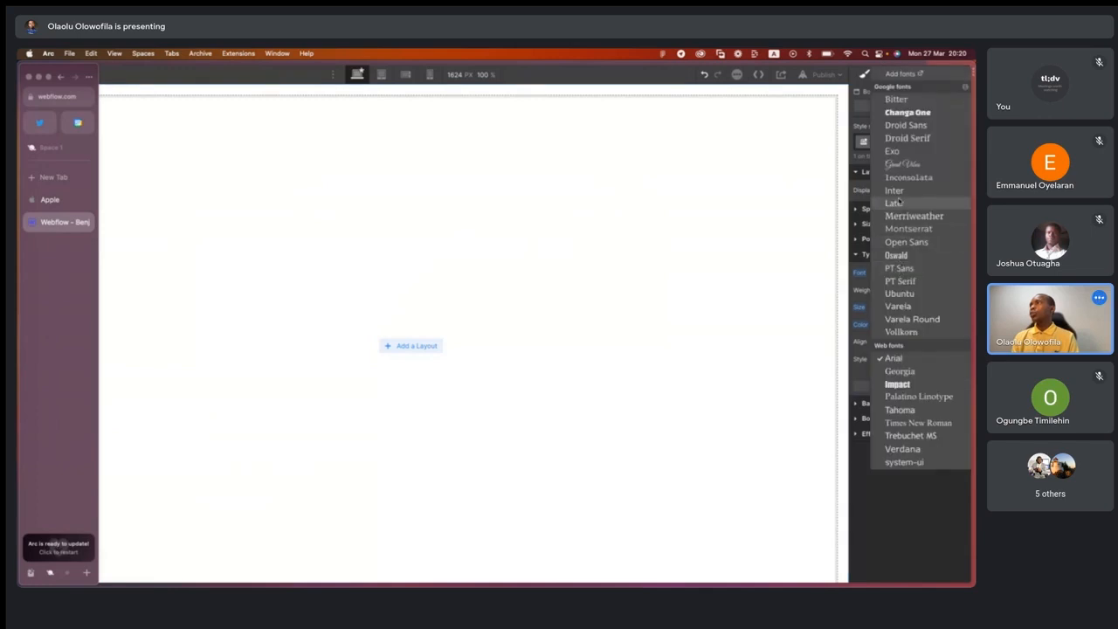
scroll(894, 194, up, 5)
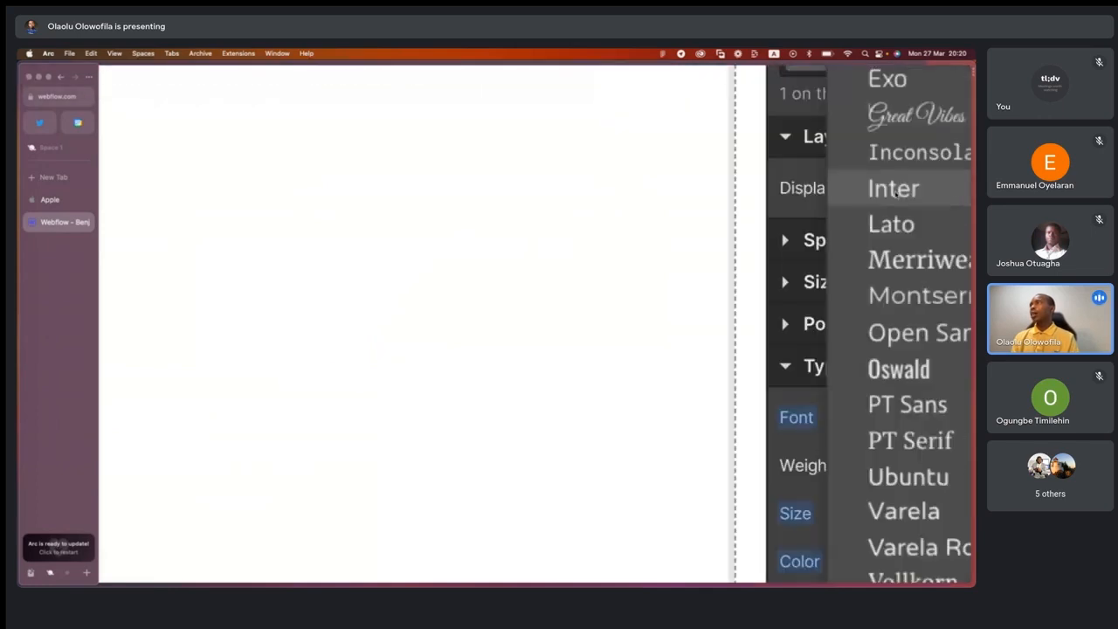
scroll(894, 194, up, 3)
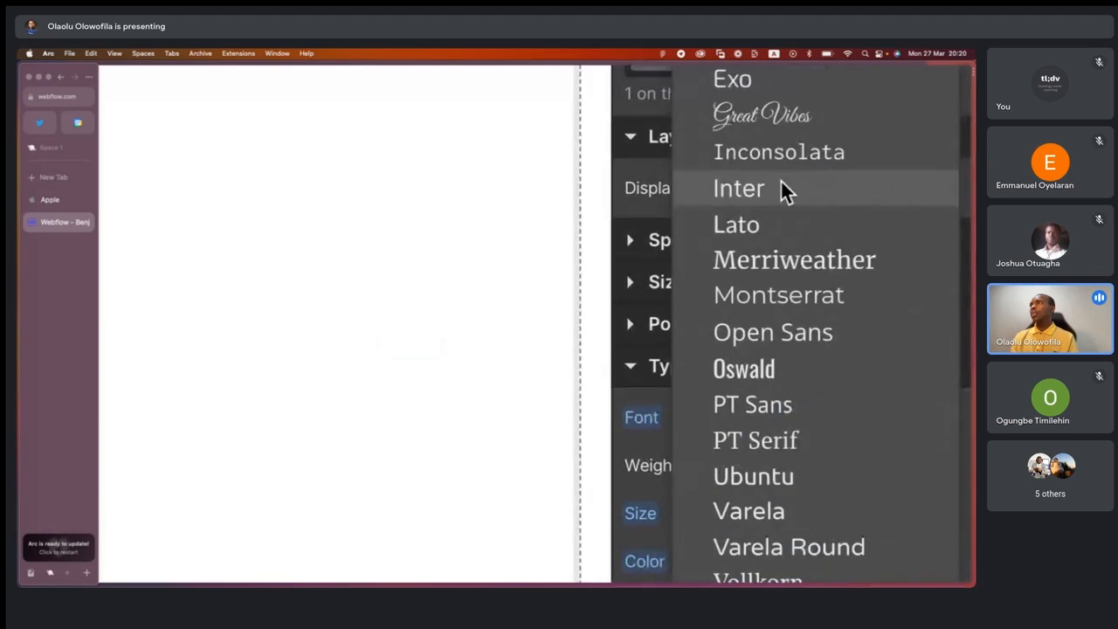
click(758, 191)
scroll(729, 340, down, 5)
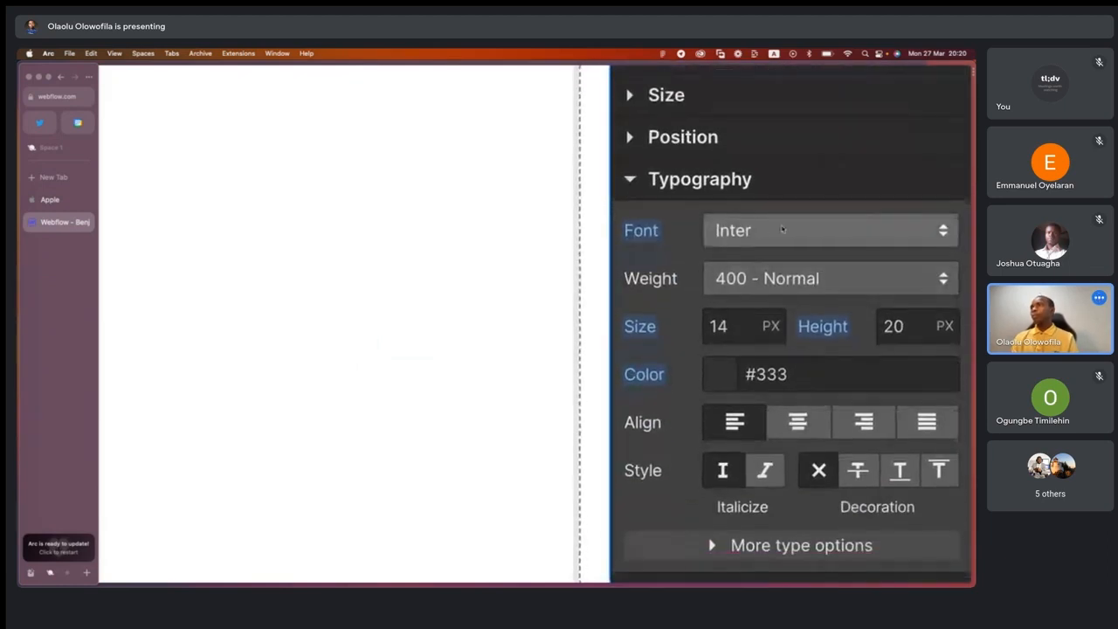
scroll(783, 229, down, 5)
scroll(783, 229, down, 3)
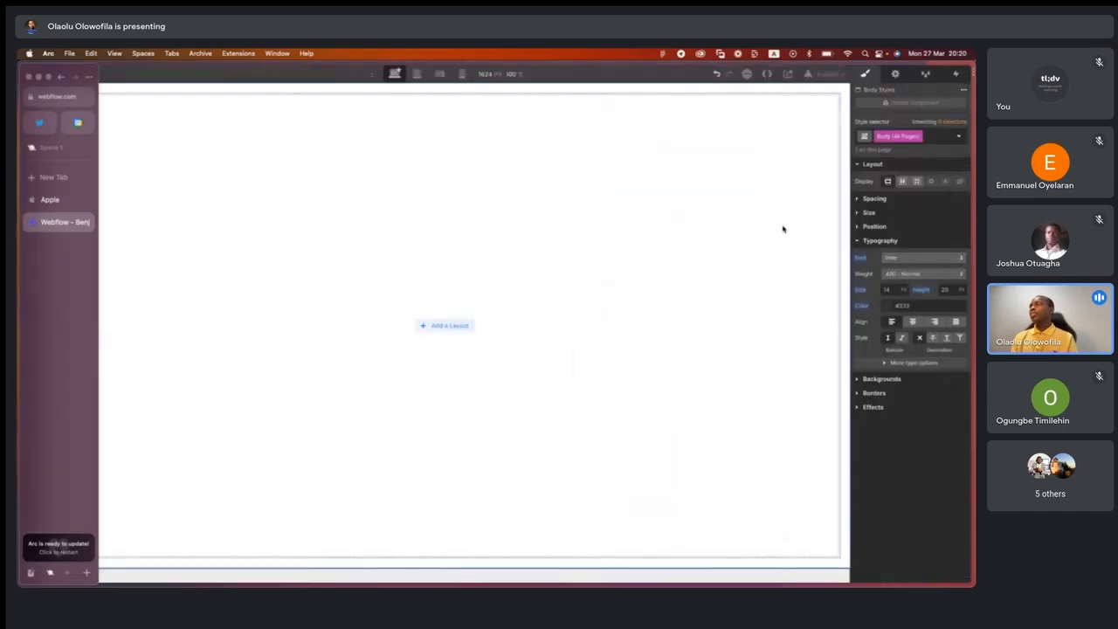
Set the font size of the Body (All Pages) tag to 16 px.
click(889, 290)
text(16)
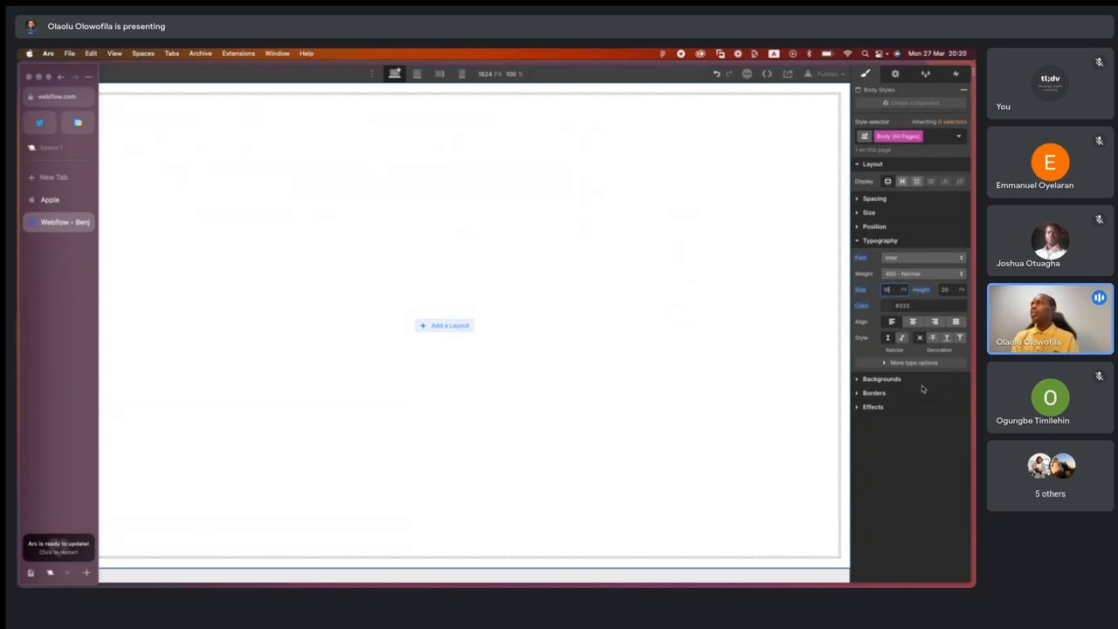
click(885, 445)
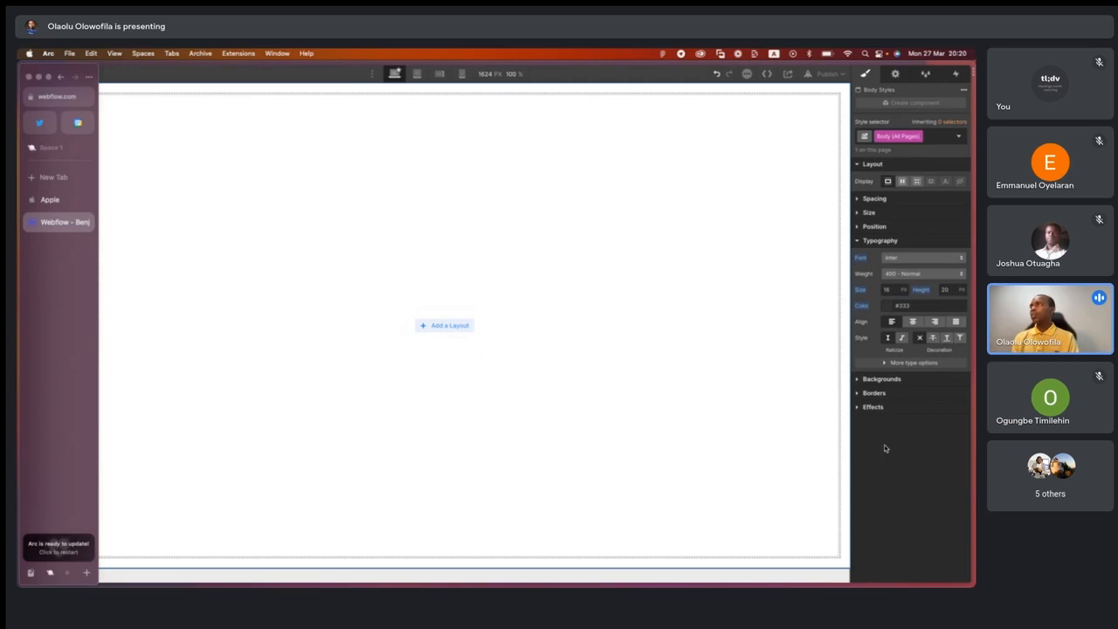
click(890, 290)
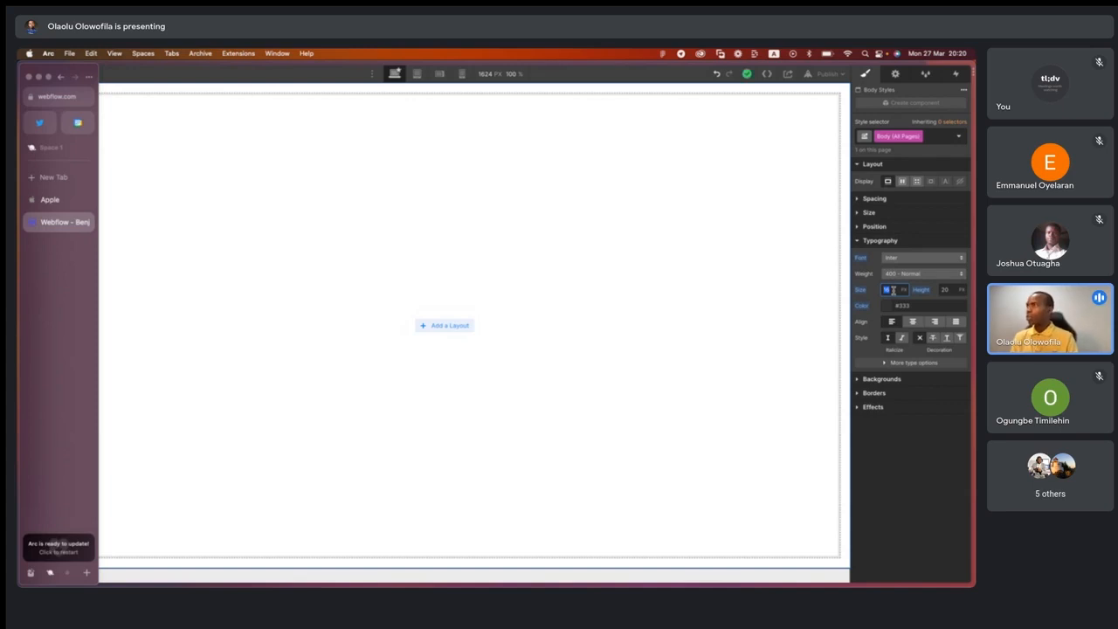
Change the body line height to a unitless value and set it to 1.
click(953, 291)
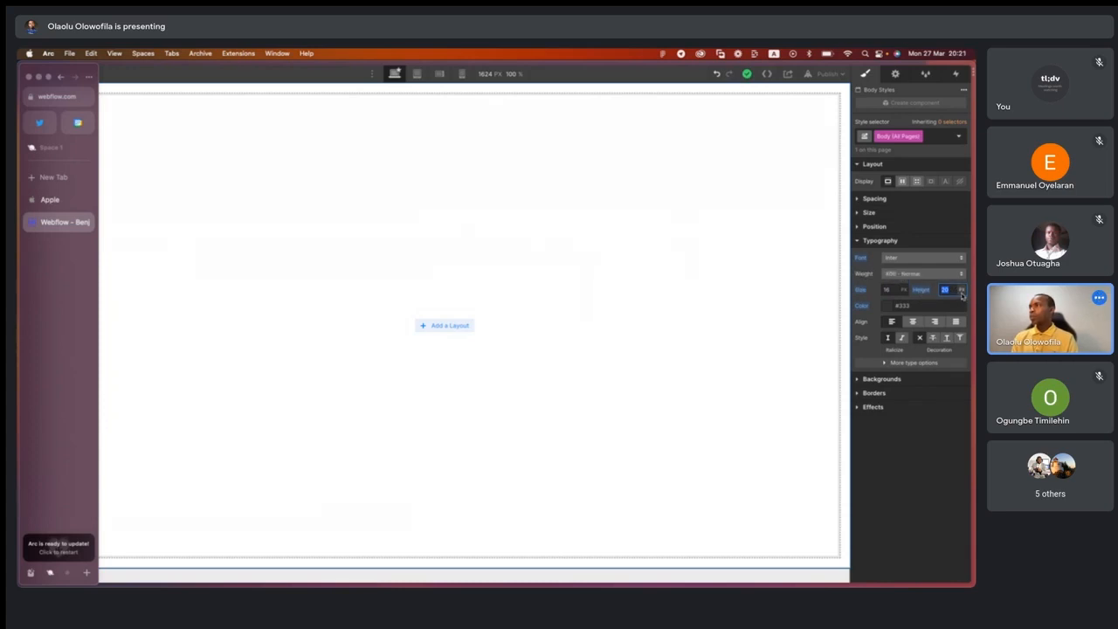
click(961, 292)
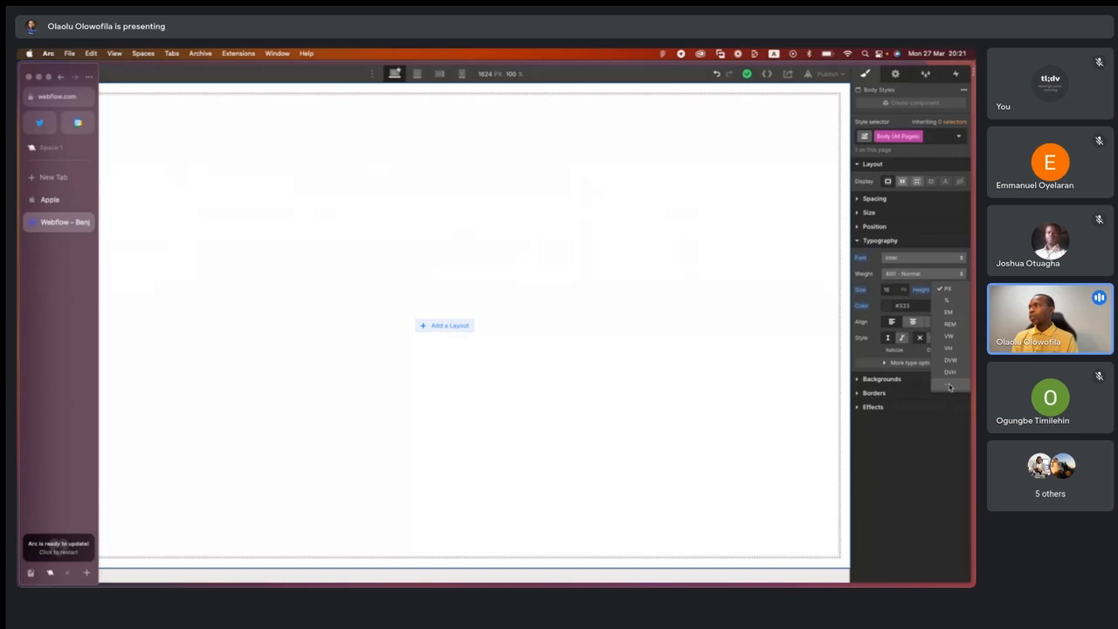
click(950, 385)
click(948, 289)
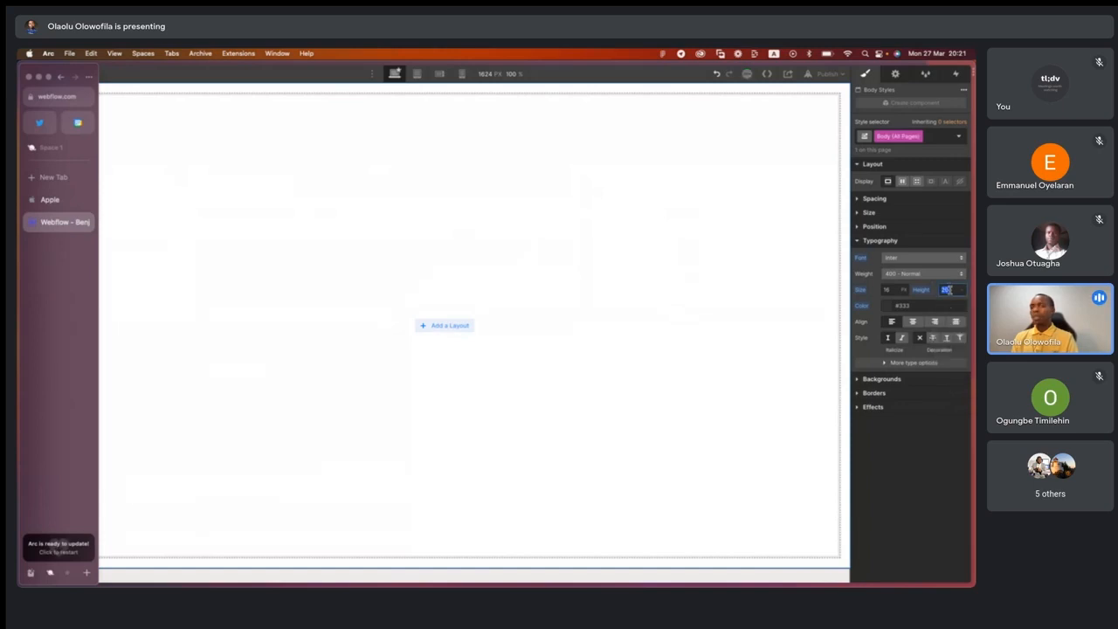
text(1)
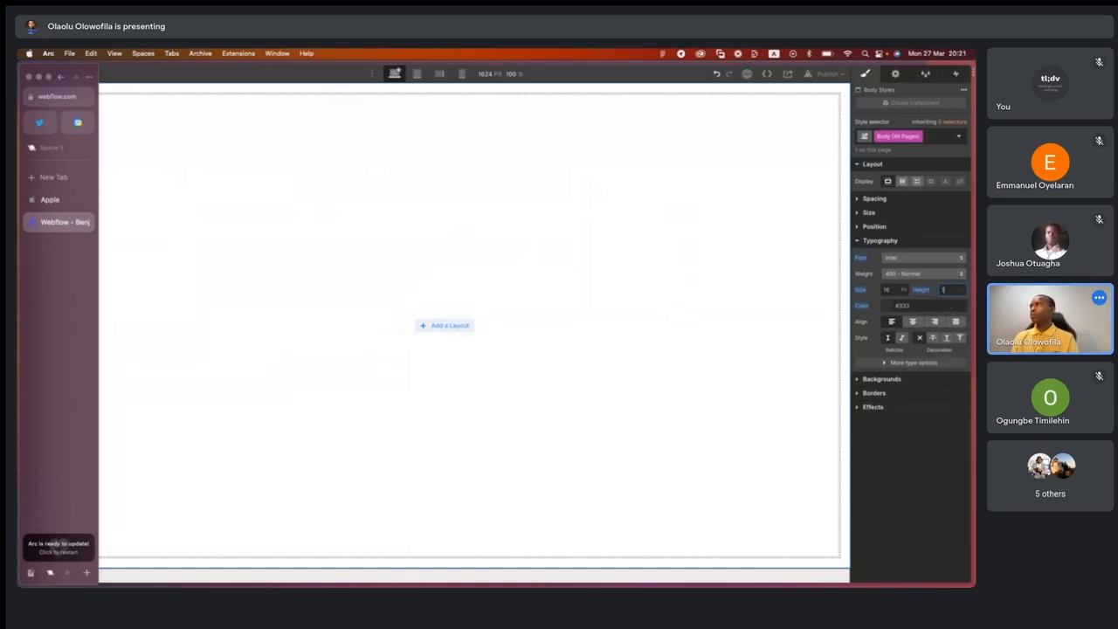
key(Return)
Set the body text color to black and collapse the typography settings.
click(888, 307)
drag(860, 404, 826, 412)
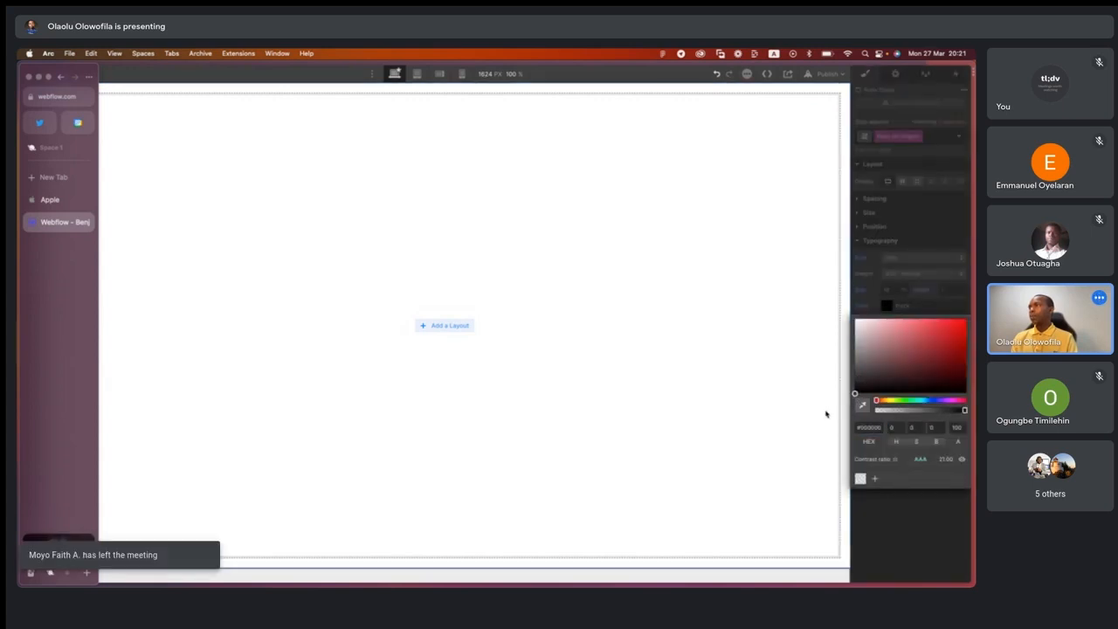
click(902, 500)
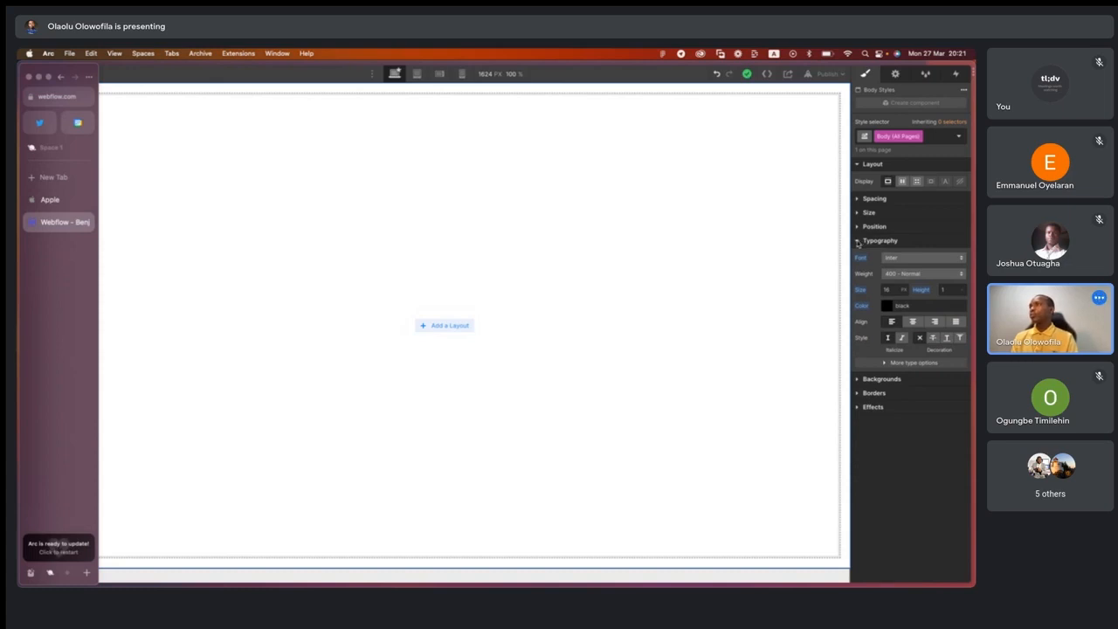
click(857, 242)
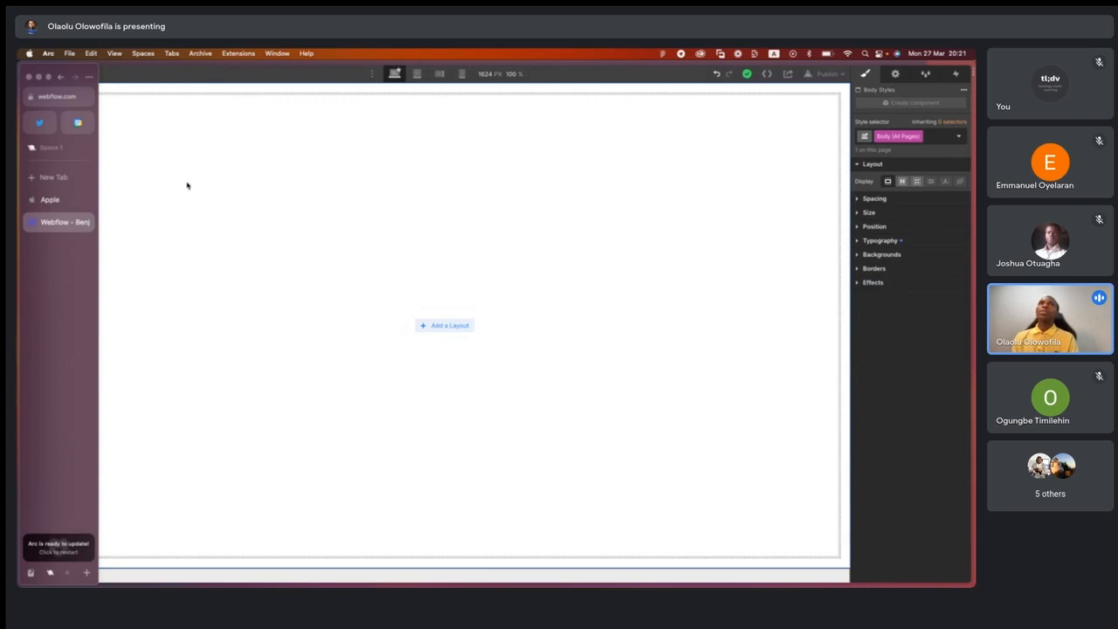
Select the page body and toggle the browser sidebar until it is docked beside the designer without covering its tools.
click(128, 164)
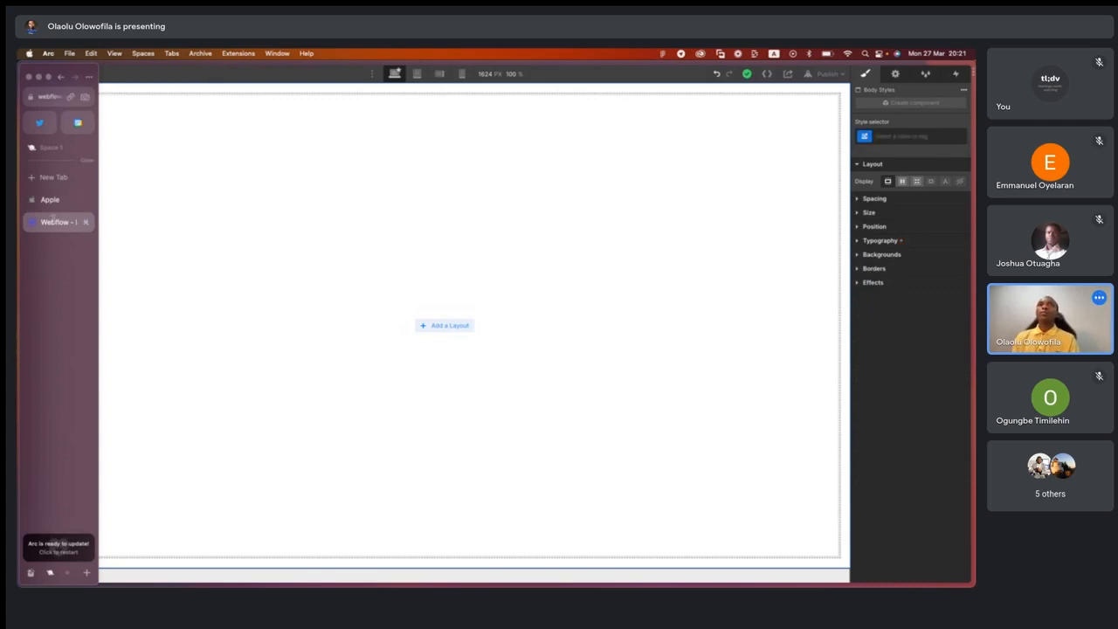
key(d)
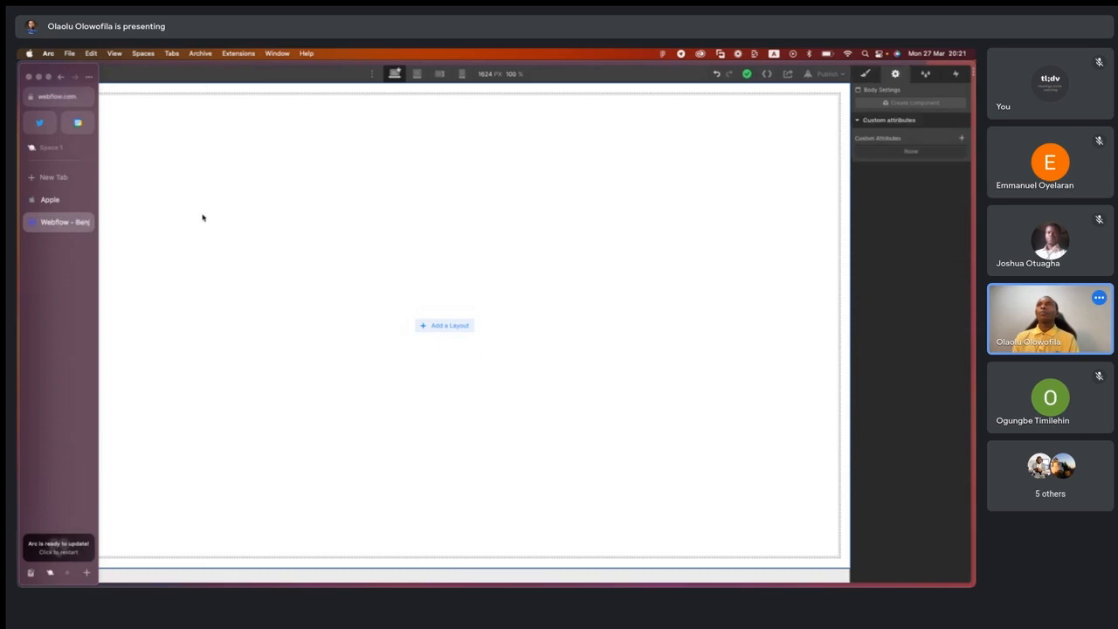
click(88, 77)
click(89, 78)
click(88, 77)
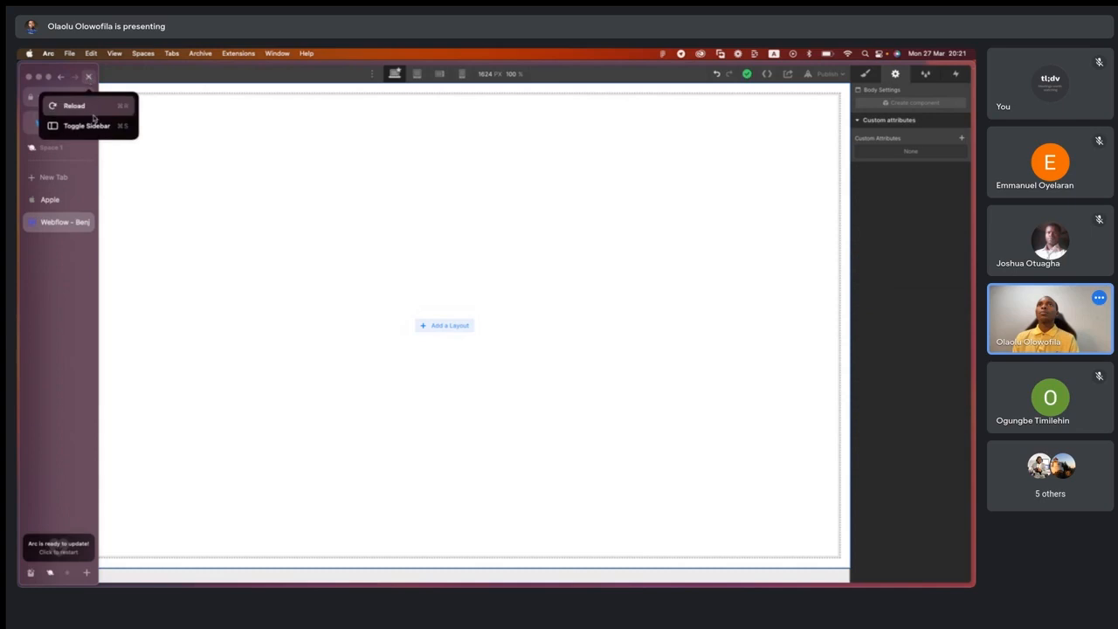
click(92, 130)
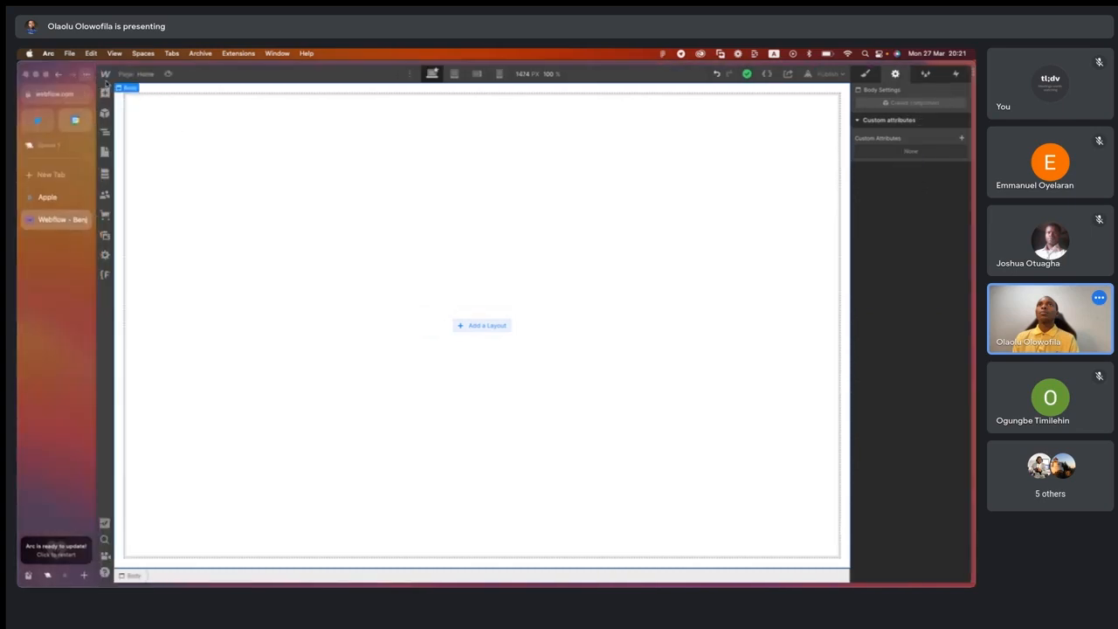
click(90, 77)
click(86, 123)
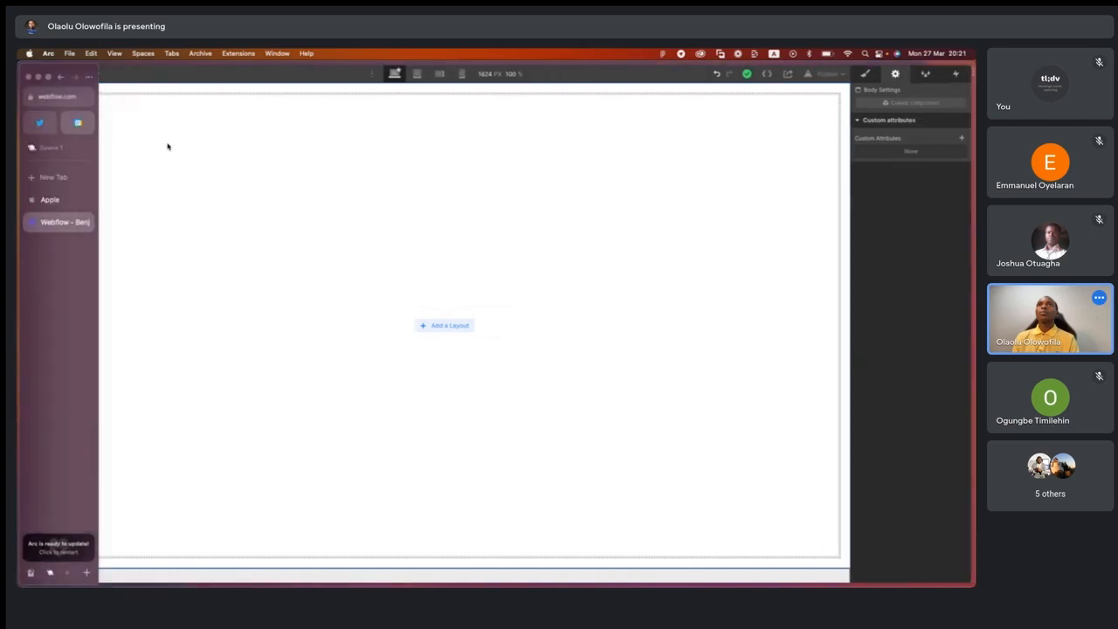
key(super+s)
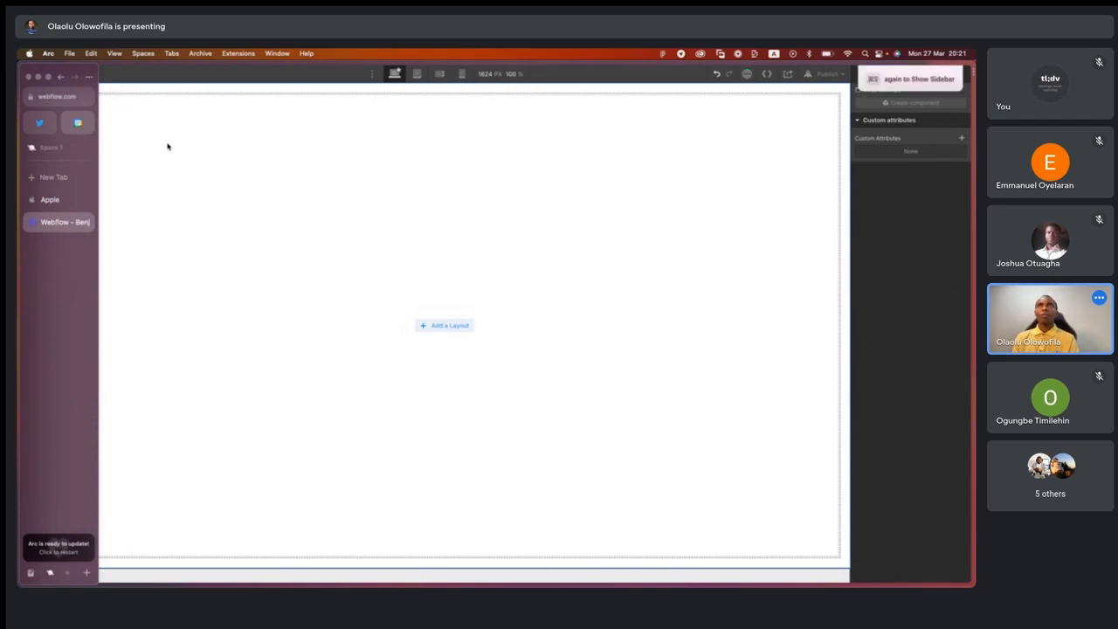
key(super+s)
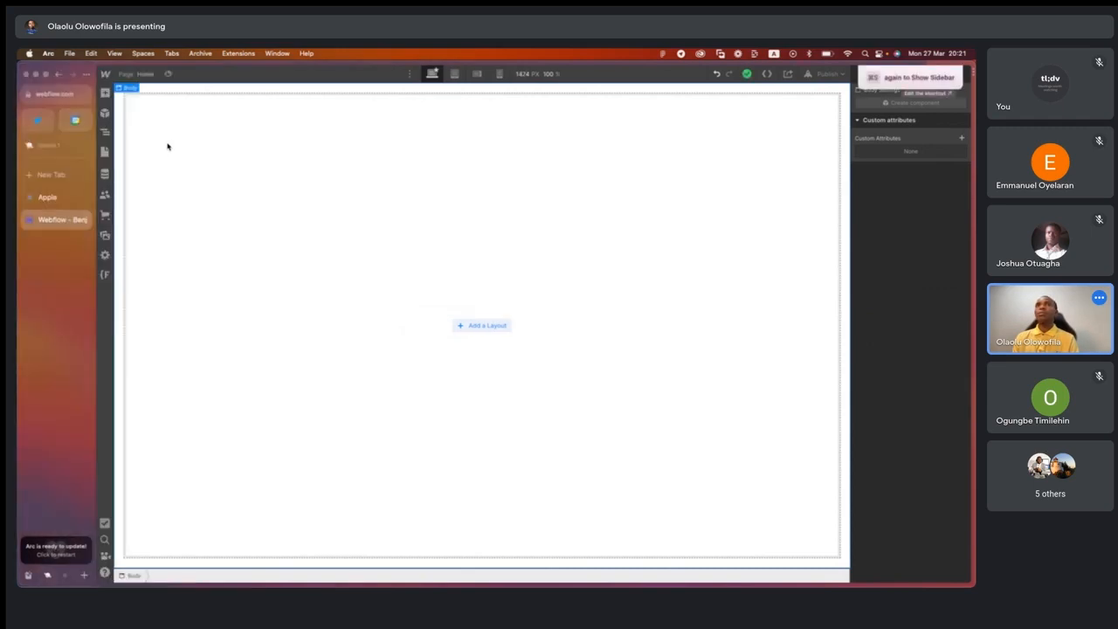
key(super+s)
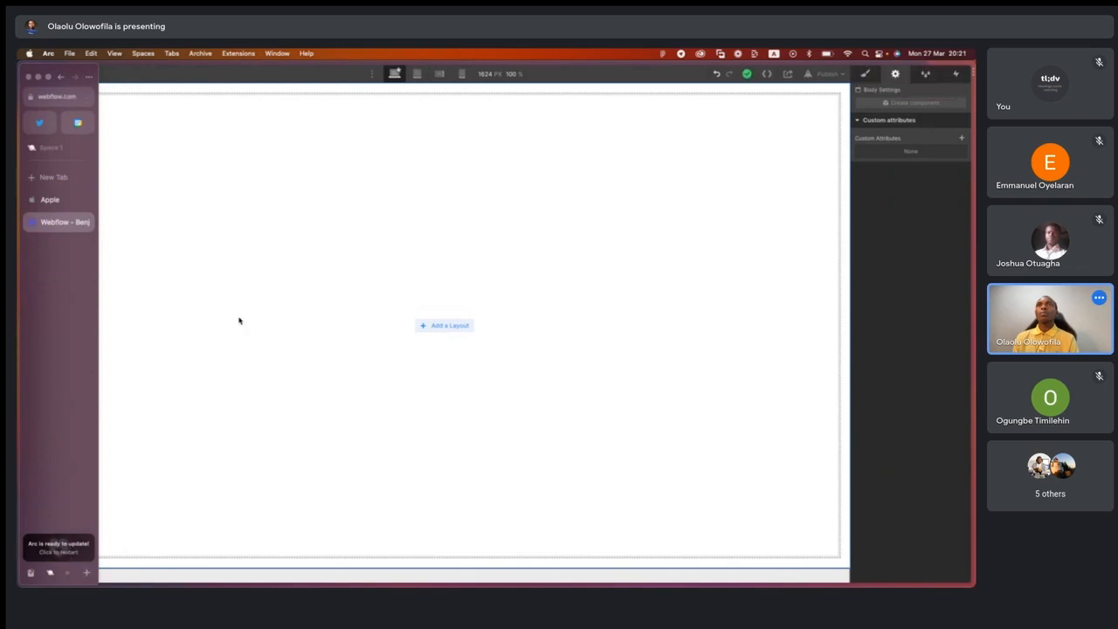
key(super+s)
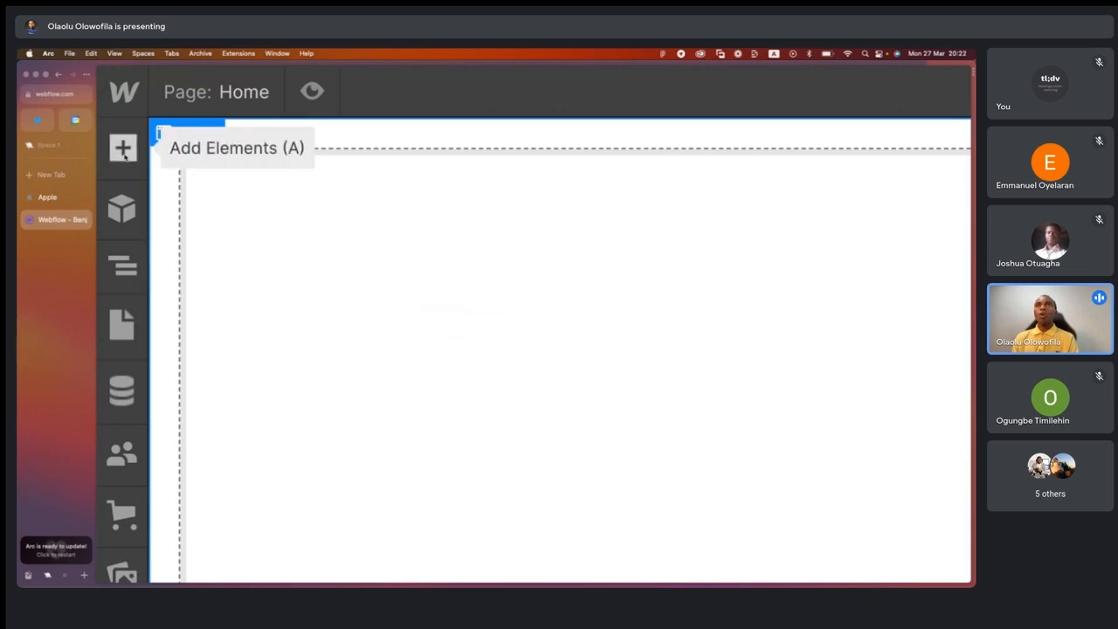
Add a Div Block from the basic elements to the body of the Home page.
scroll(124, 153, down, 5)
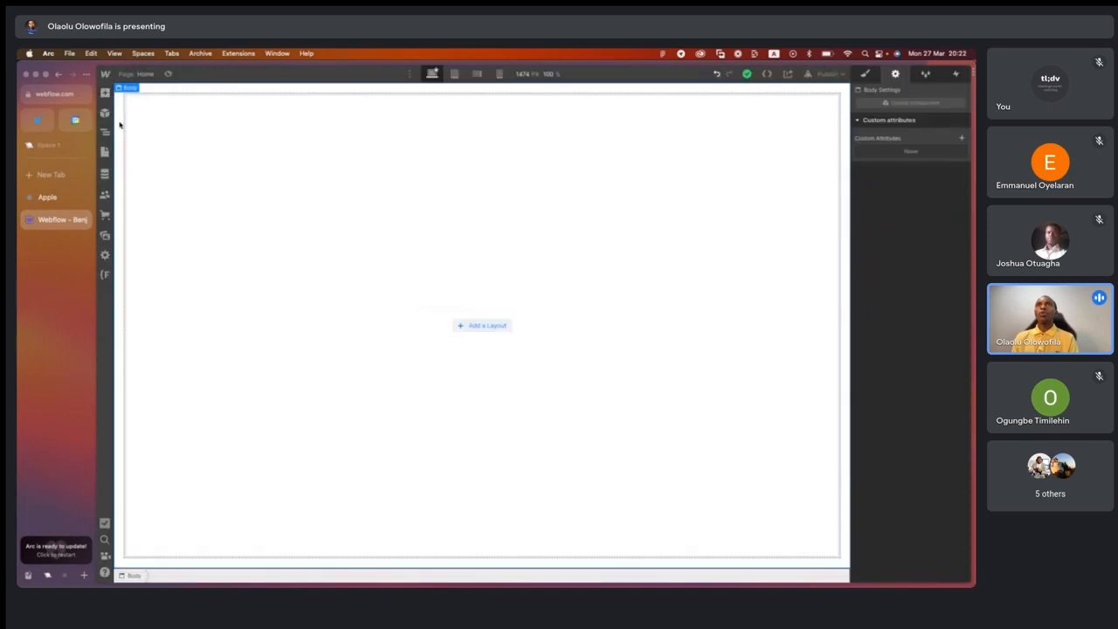
click(105, 95)
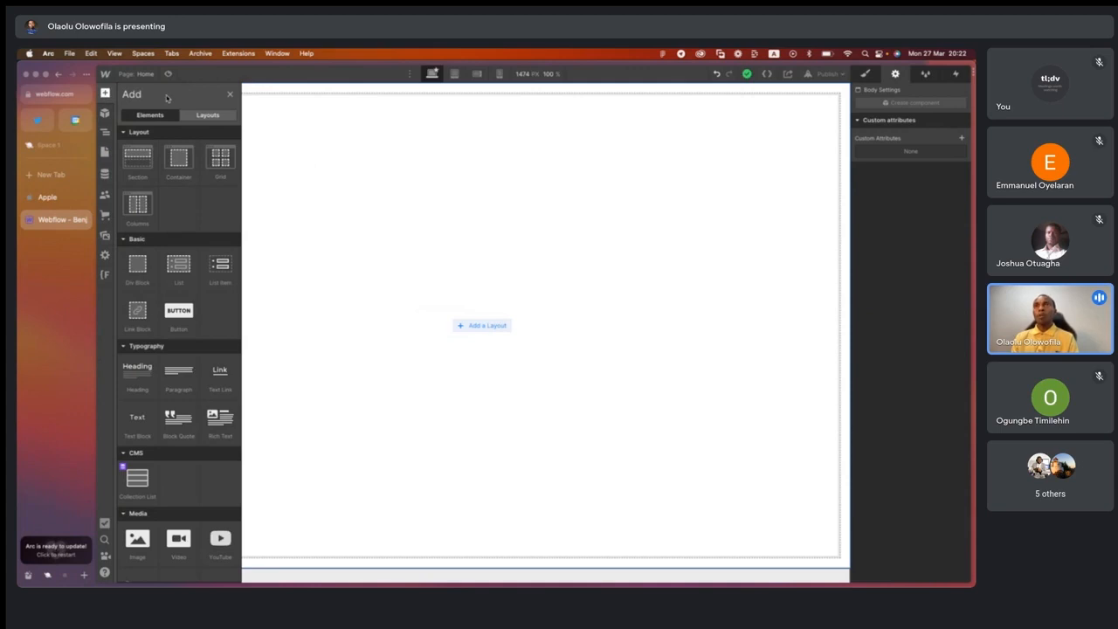
click(140, 273)
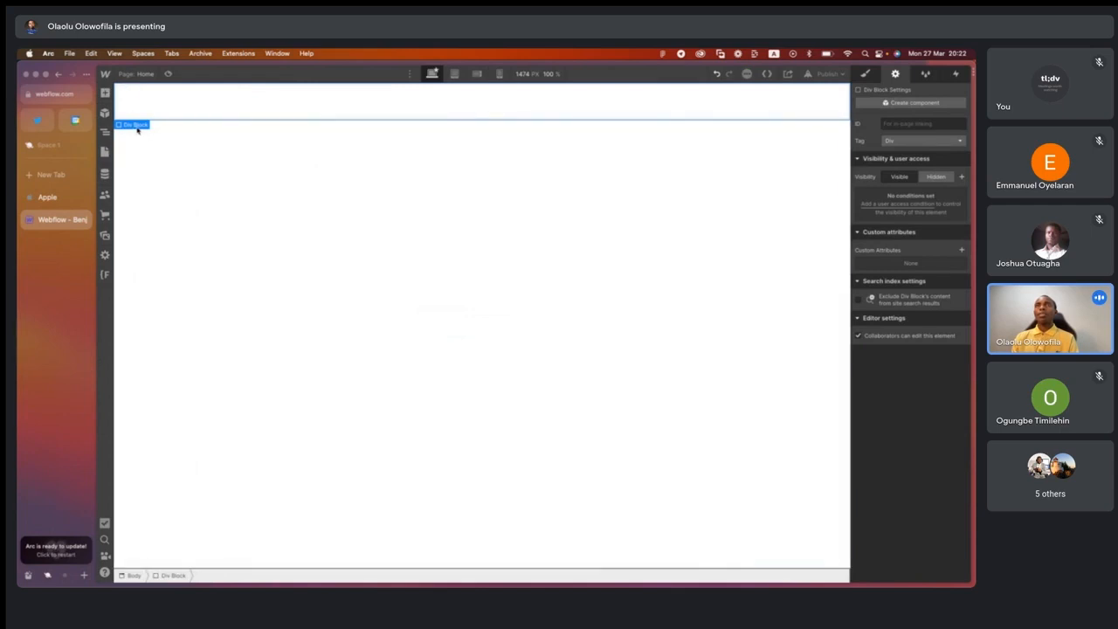
Give the new div block the class navbar-section and check its place under Body in the page's element tree.
click(868, 77)
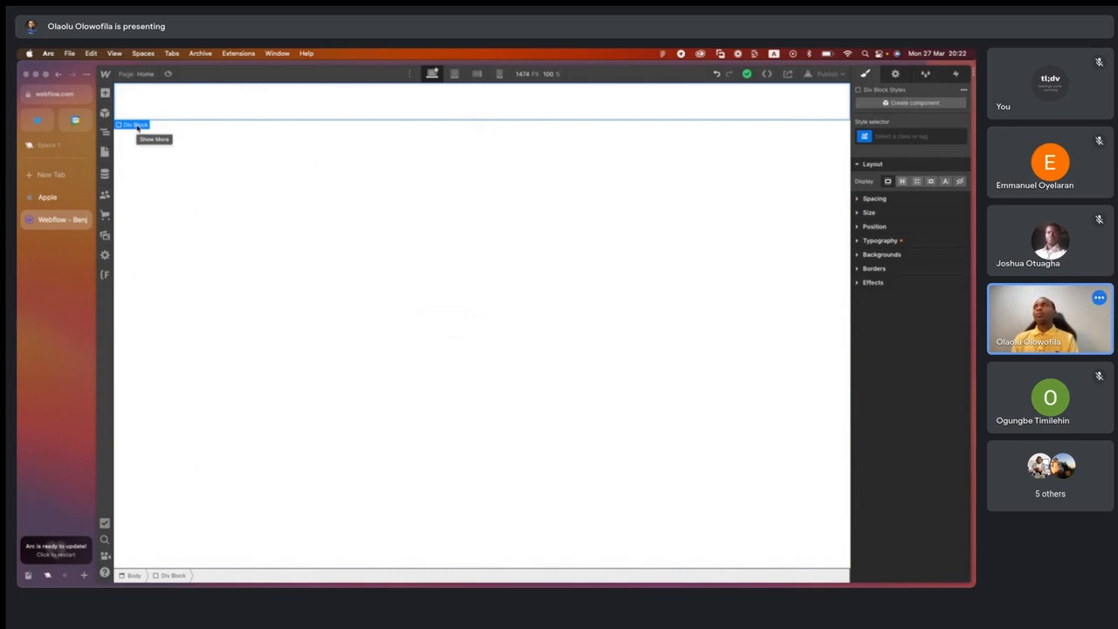
click(121, 126)
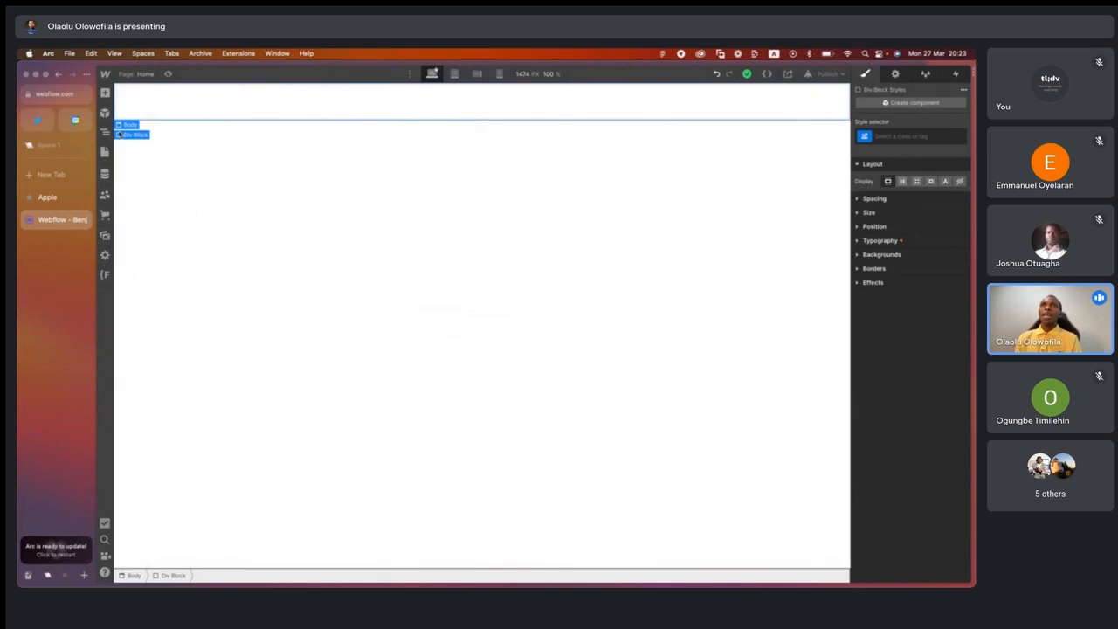
click(141, 137)
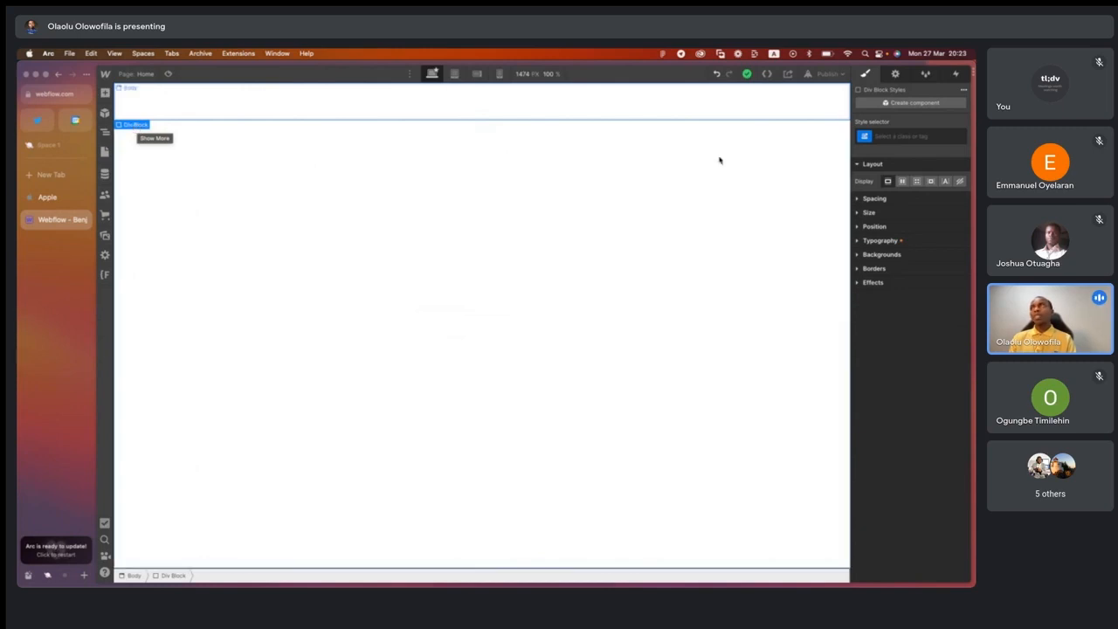
click(885, 137)
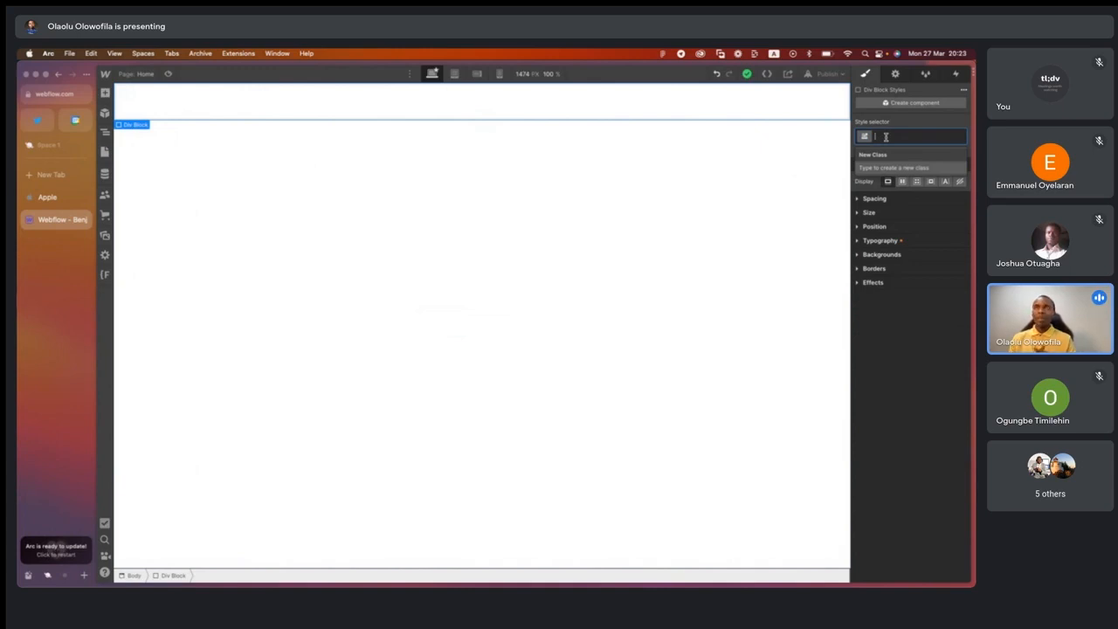
text(navbar-se)
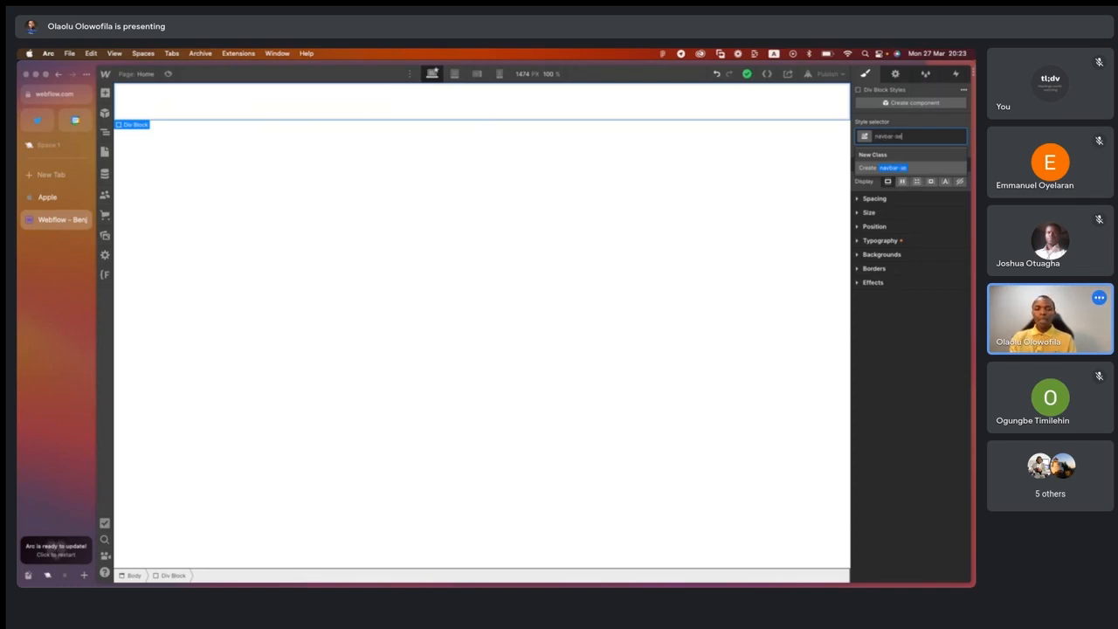
text(ction)
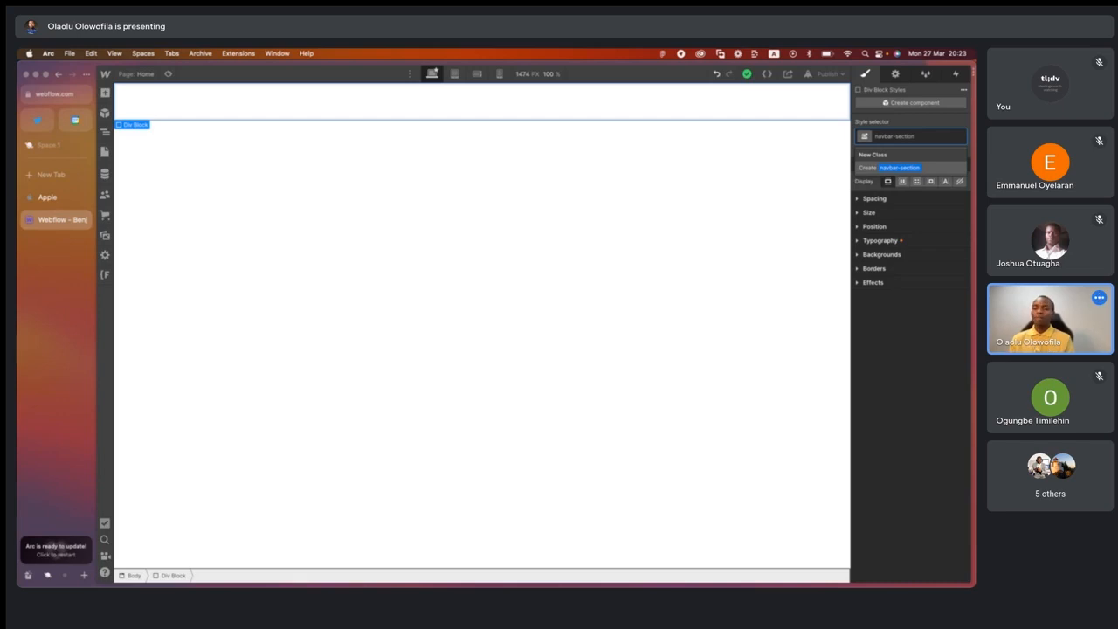
key(Return)
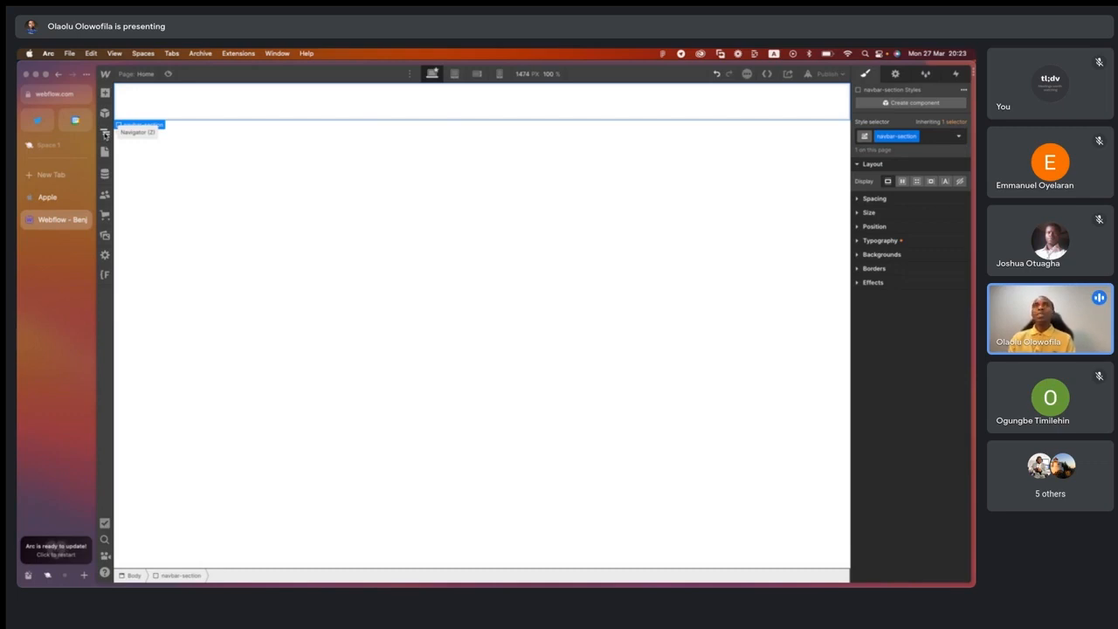
click(105, 134)
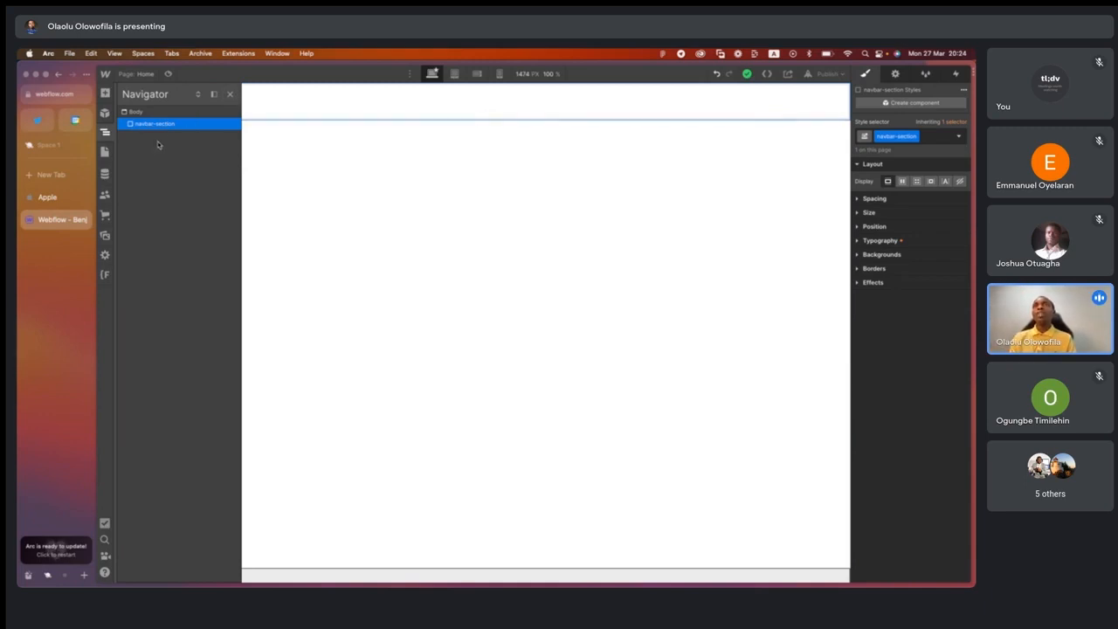
click(231, 95)
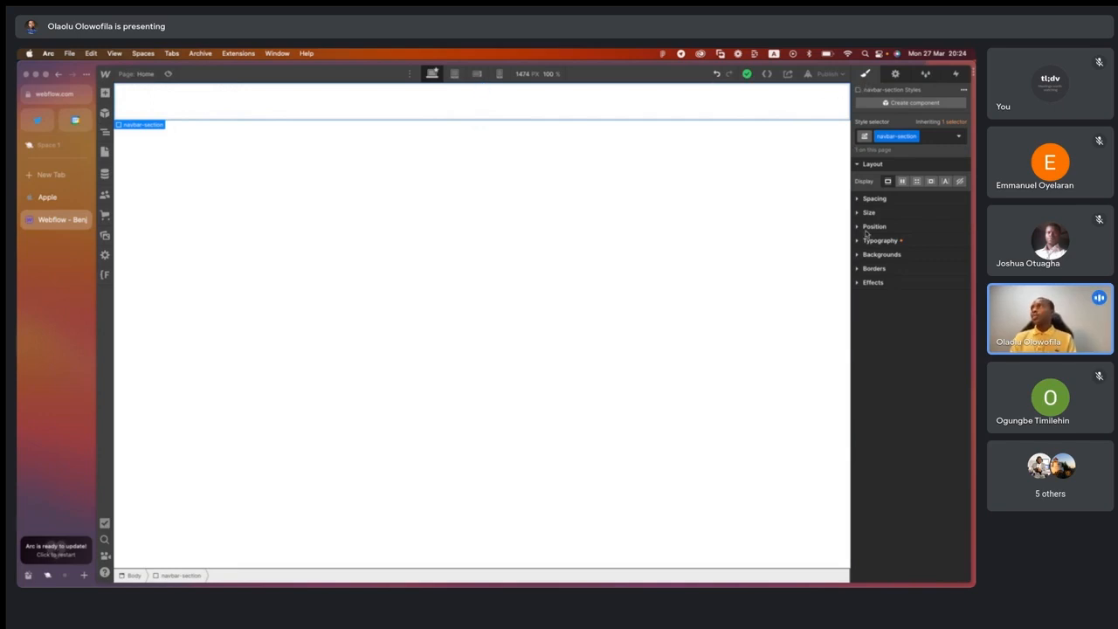
Expand the spacing, size, position and typography settings of navbar-section and set its width to 100%.
click(857, 199)
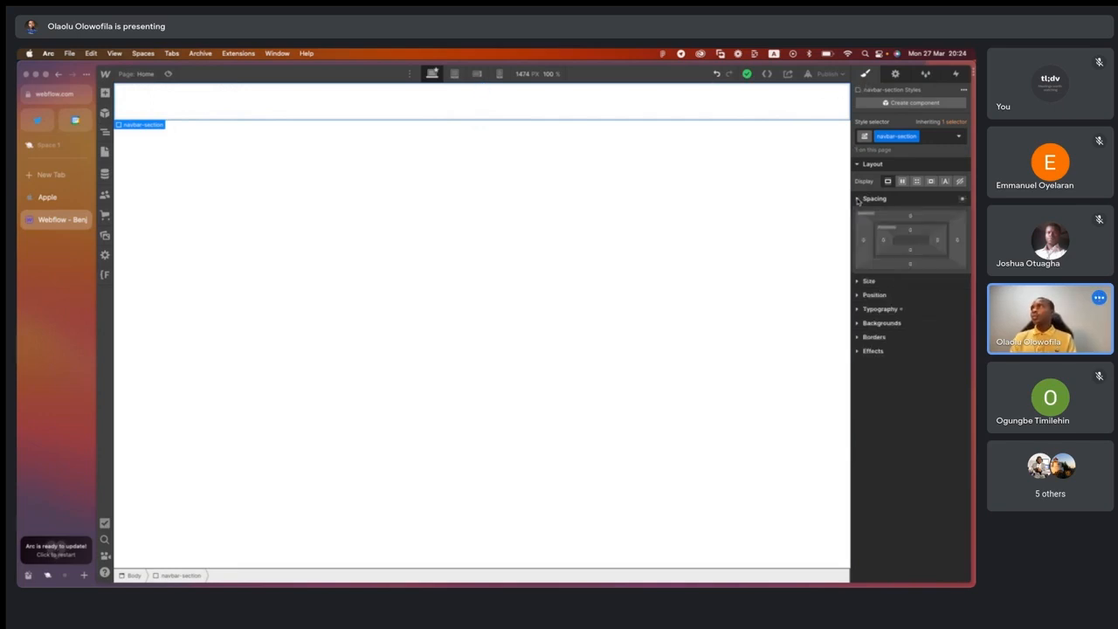
click(857, 281)
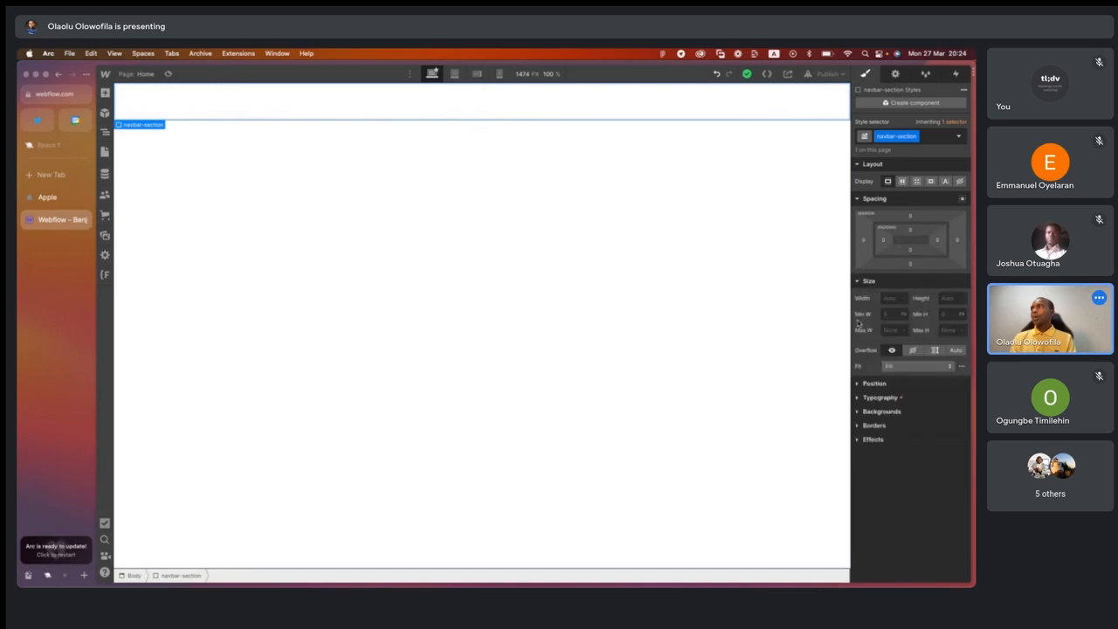
click(858, 385)
click(859, 433)
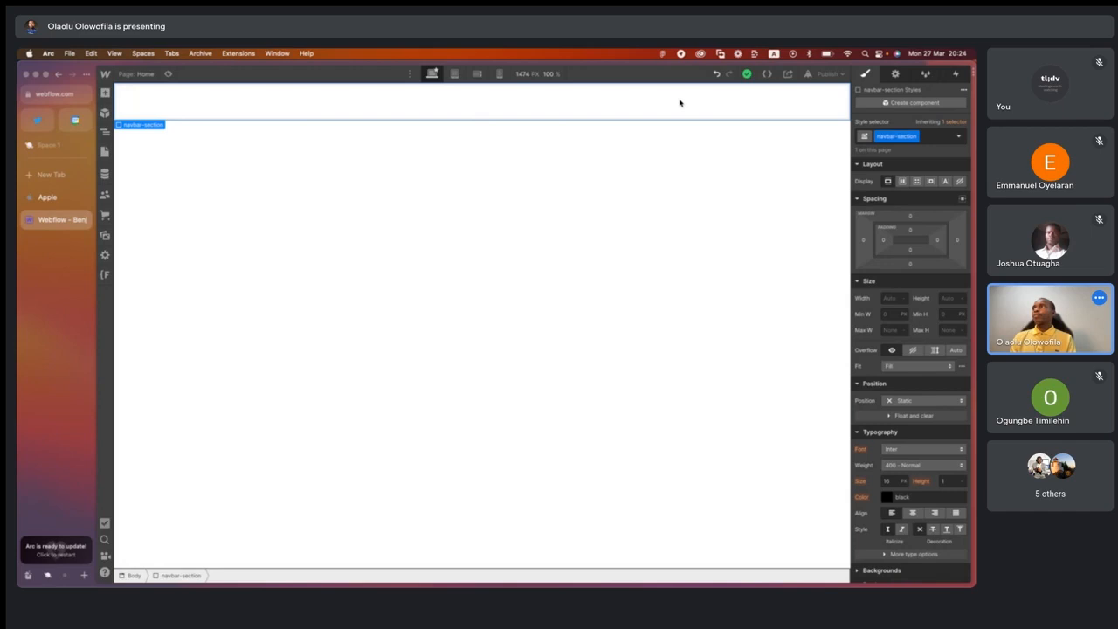
click(887, 298)
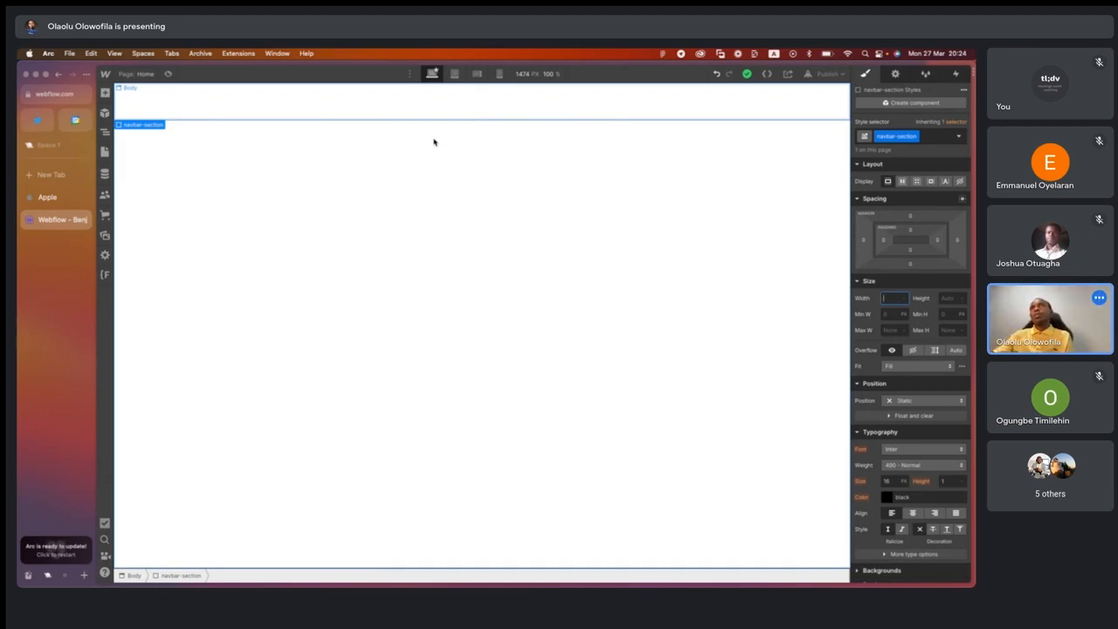
text(100%)
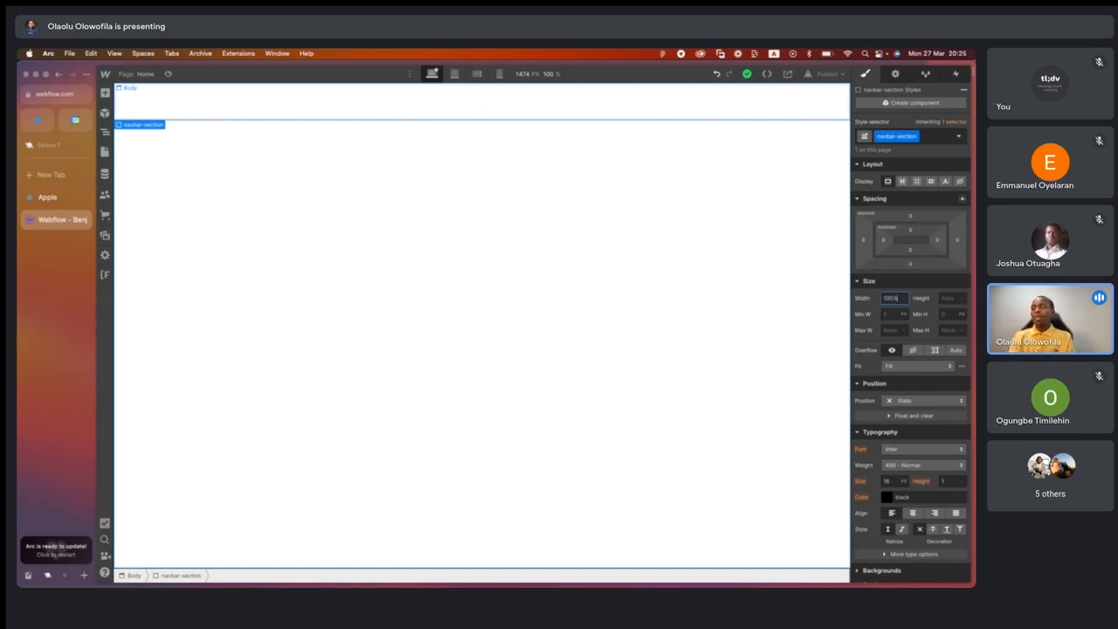
key(Return)
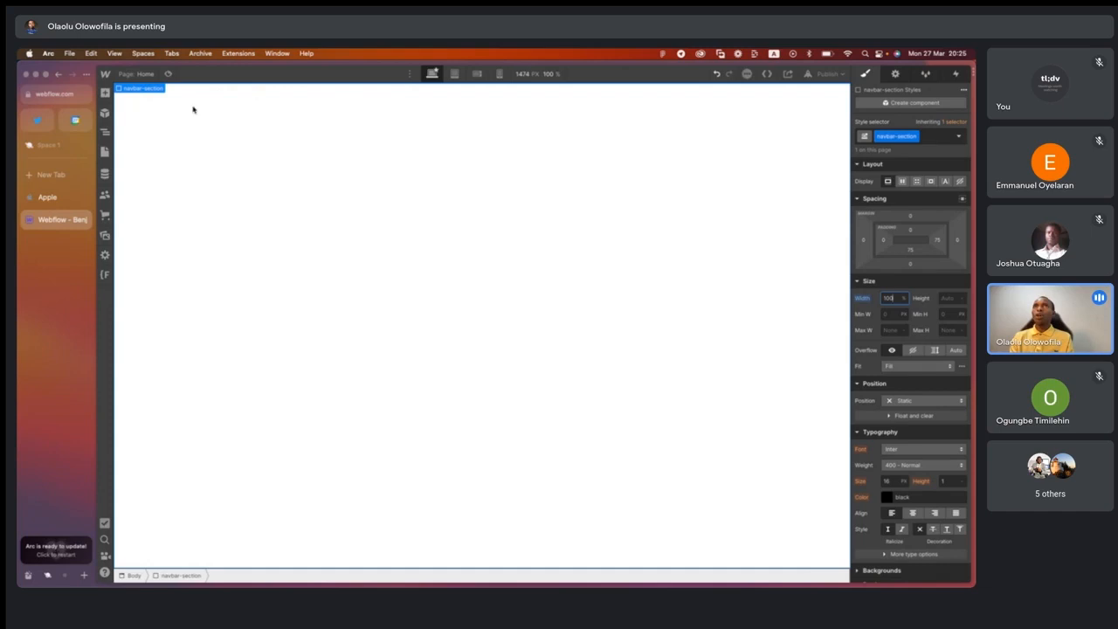
Add a Div Block inside navbar-section and expand the section in the element tree to show the nested block.
click(105, 131)
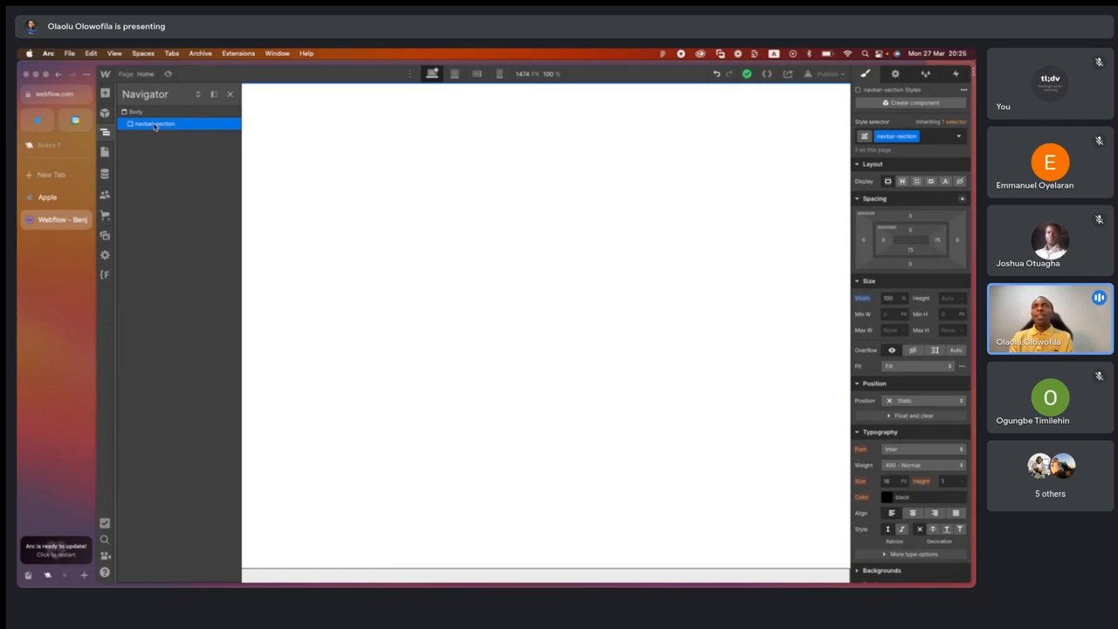
key(a)
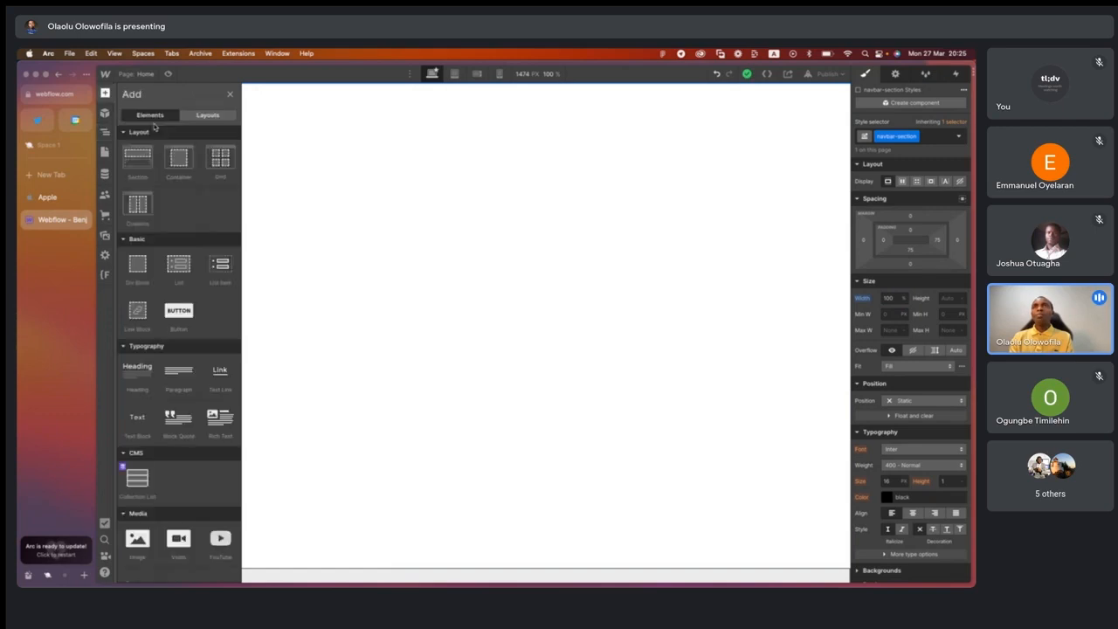
click(137, 266)
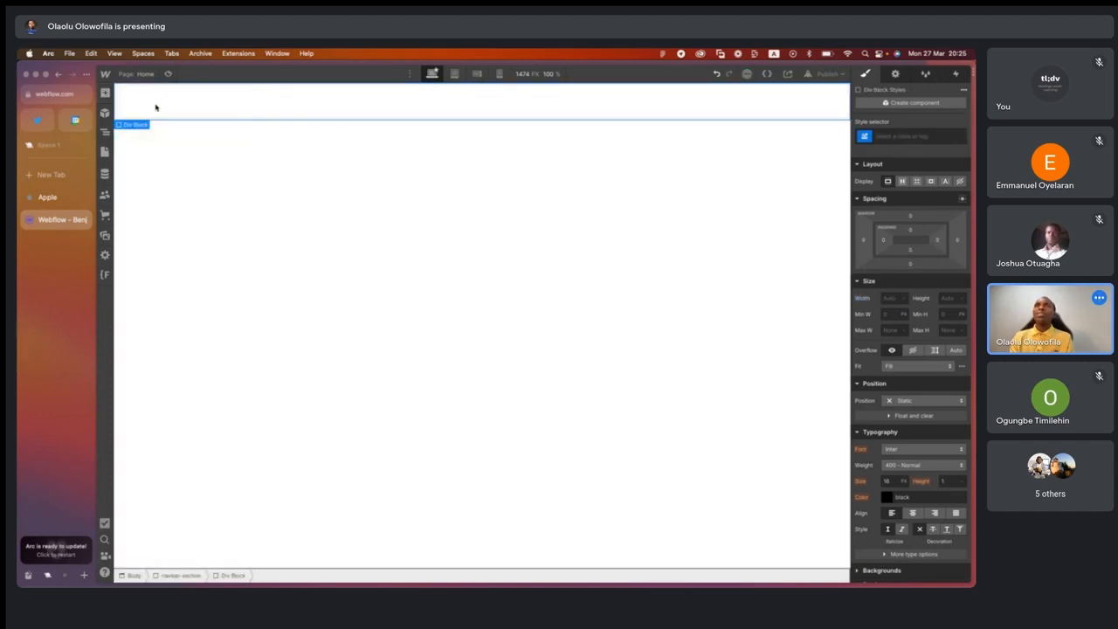
click(105, 132)
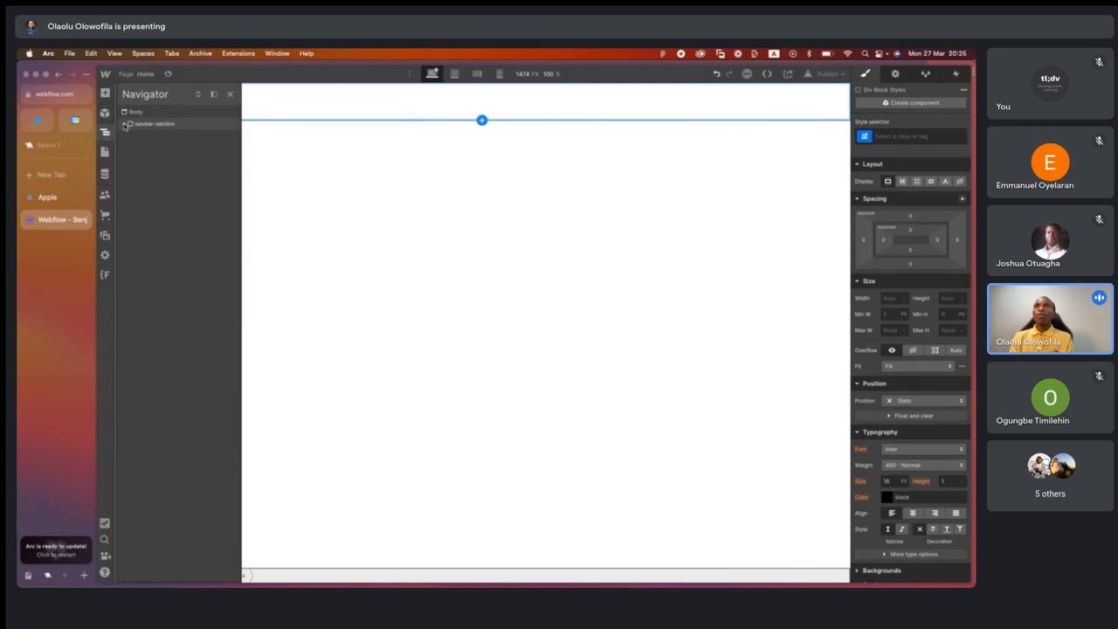
click(127, 124)
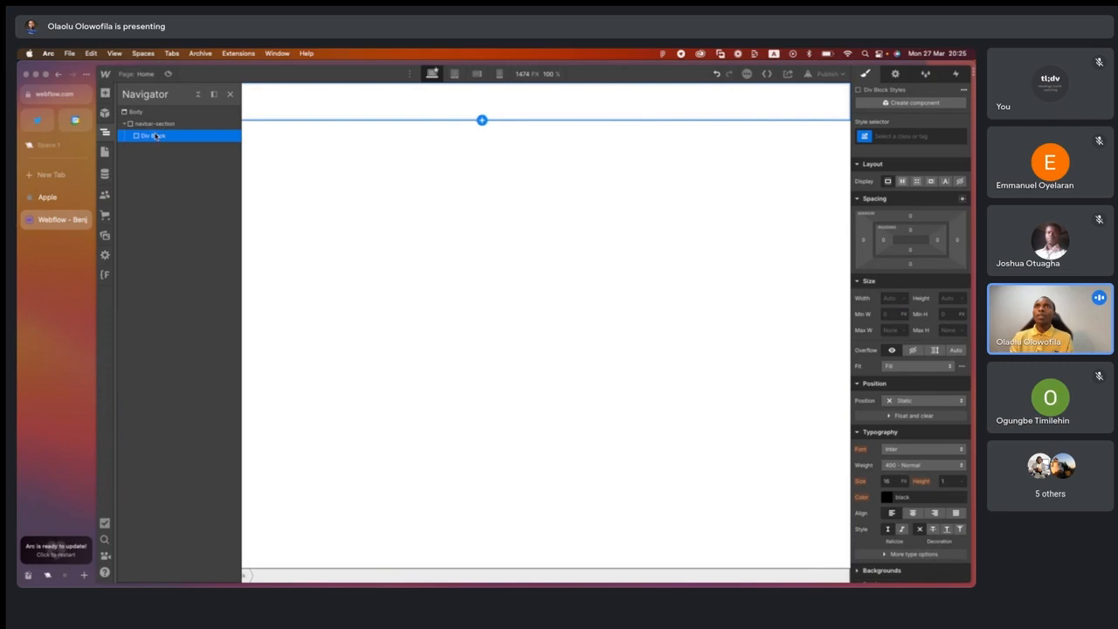
Create the class navbar-container for the div block nested in navbar-section.
click(885, 136)
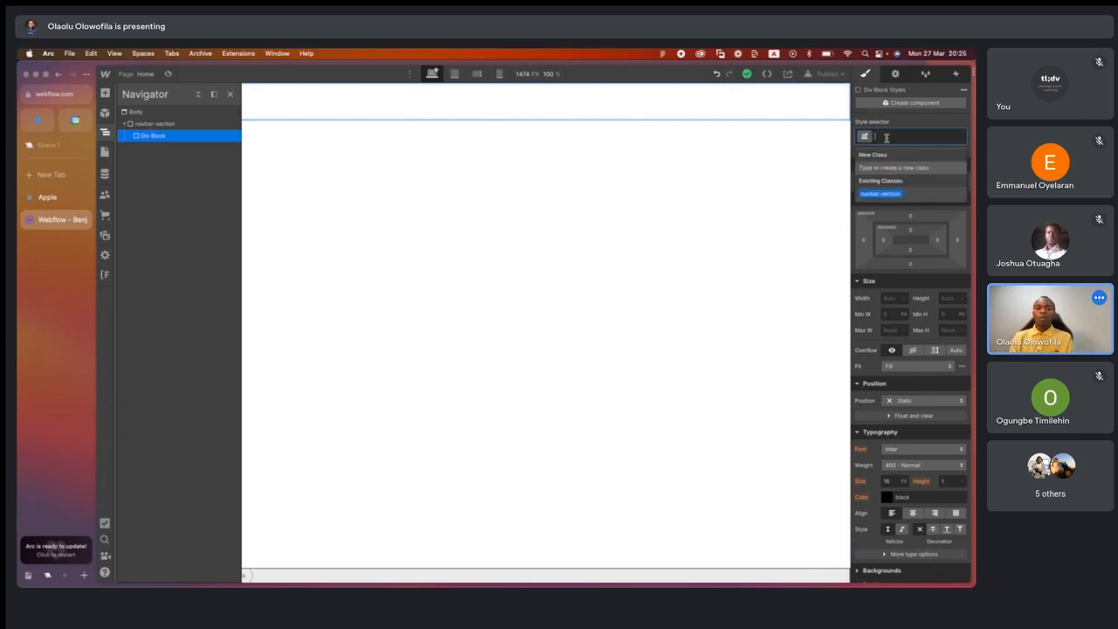
text(nav)
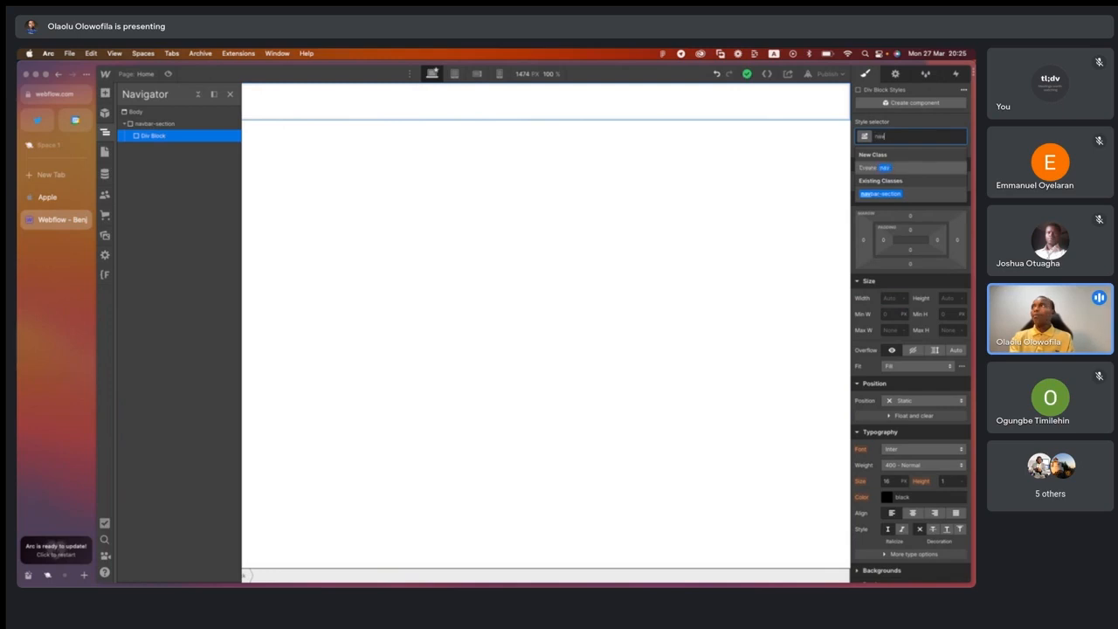
text(bar-container)
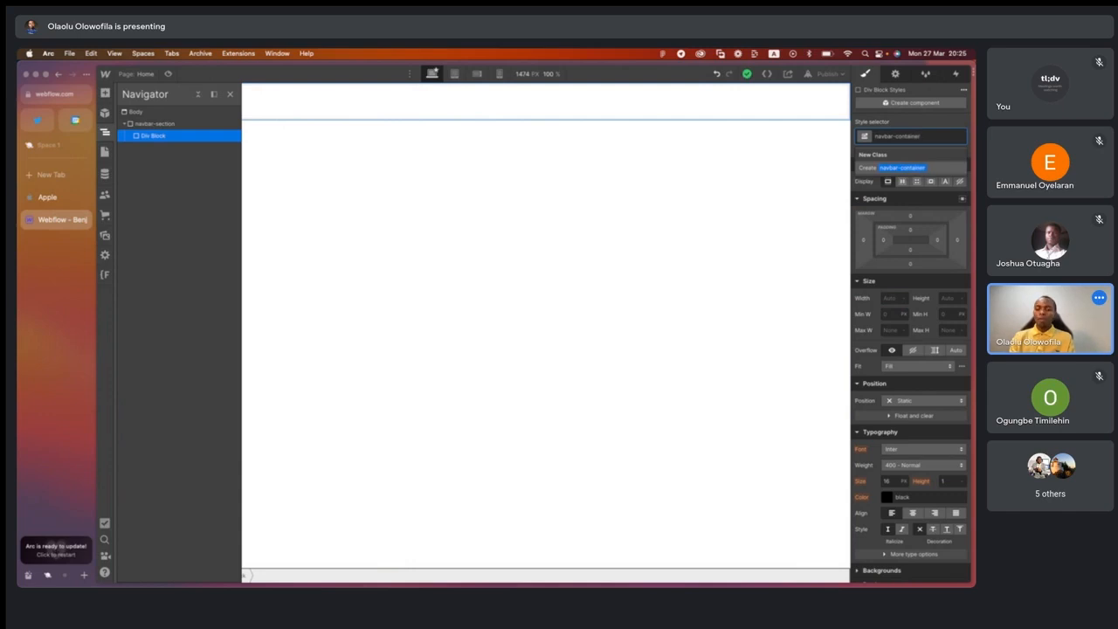
key(Return)
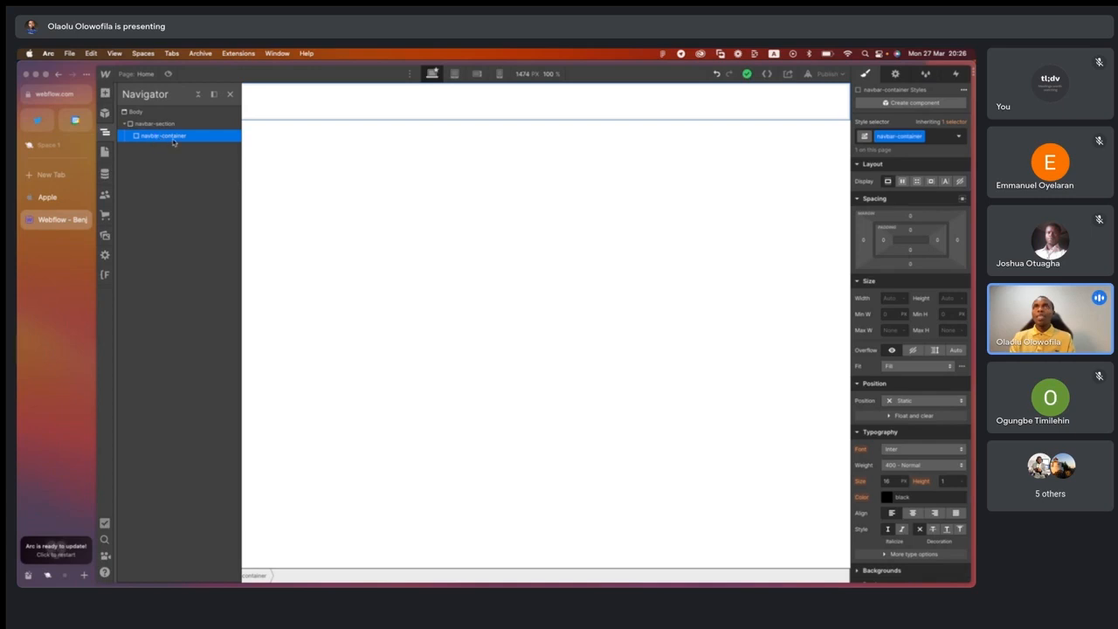
Add a Div Block inside navbar-container and open its class selector.
key(a)
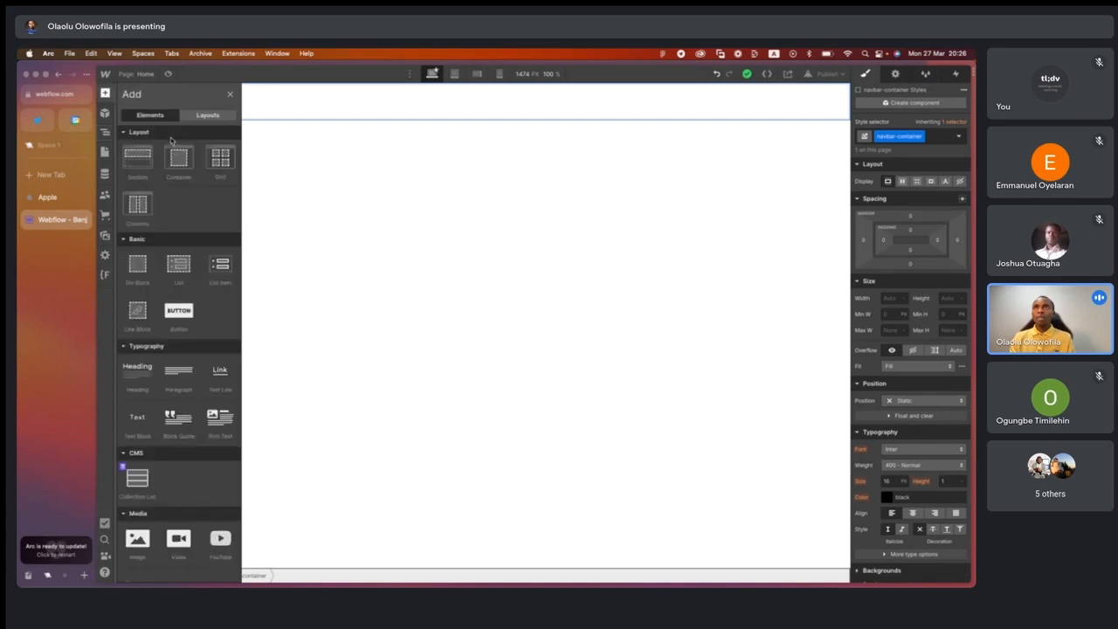
click(137, 263)
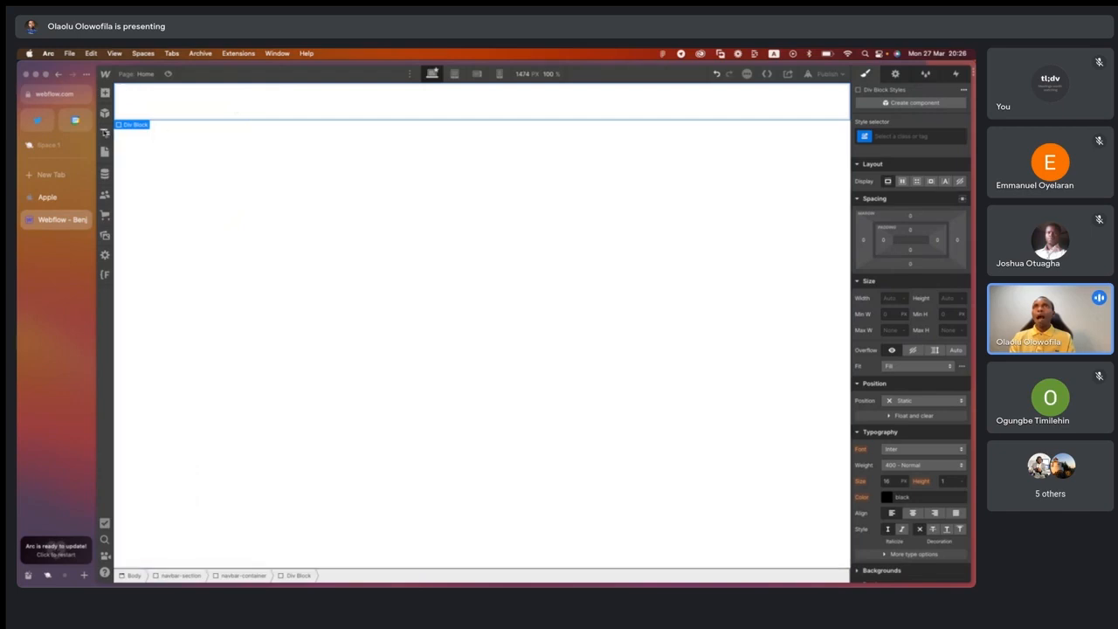
click(897, 134)
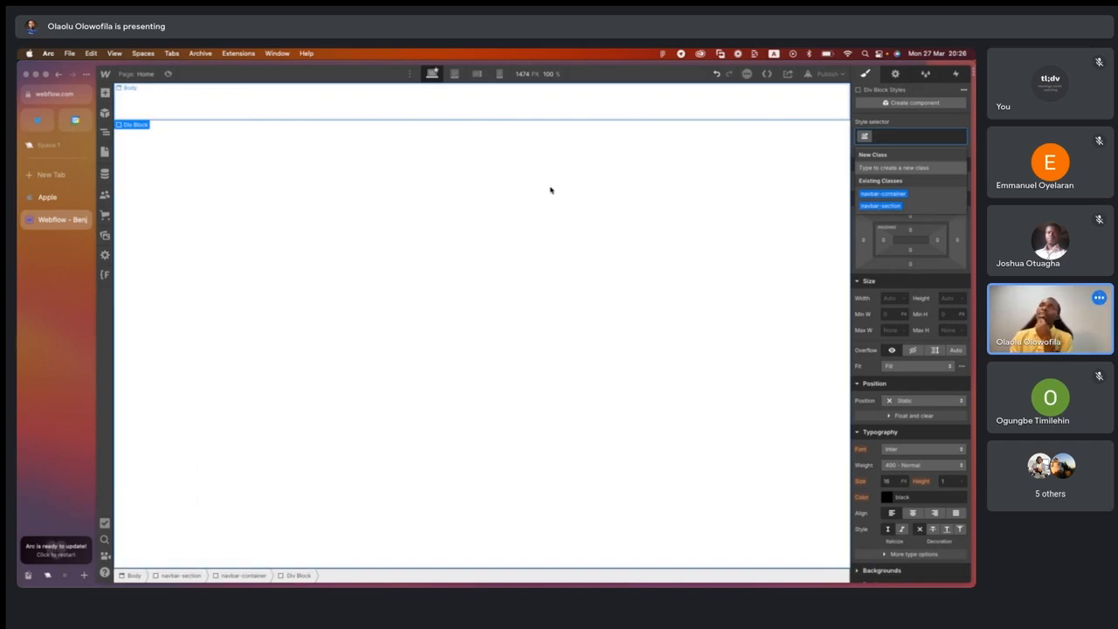
Switch to the Webflow Class Template in Figma and examine the 1280px top bar's logo and its About, Work and Contact links.
key(ctrl+Right)
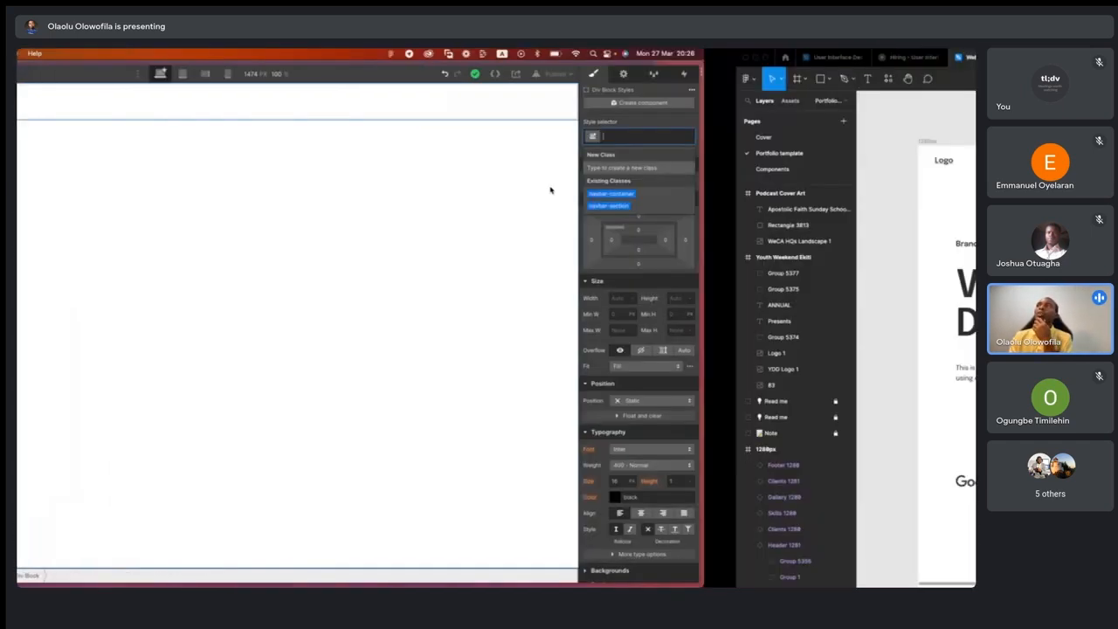
double_click(218, 160)
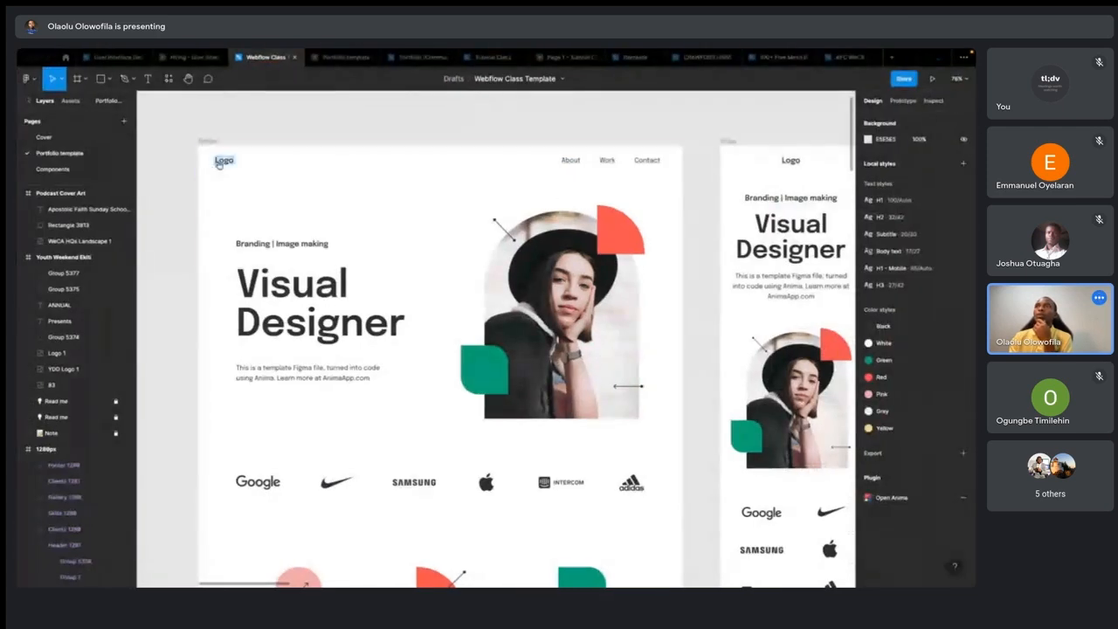
scroll(218, 162, up, 4)
scroll(218, 163, down, 4)
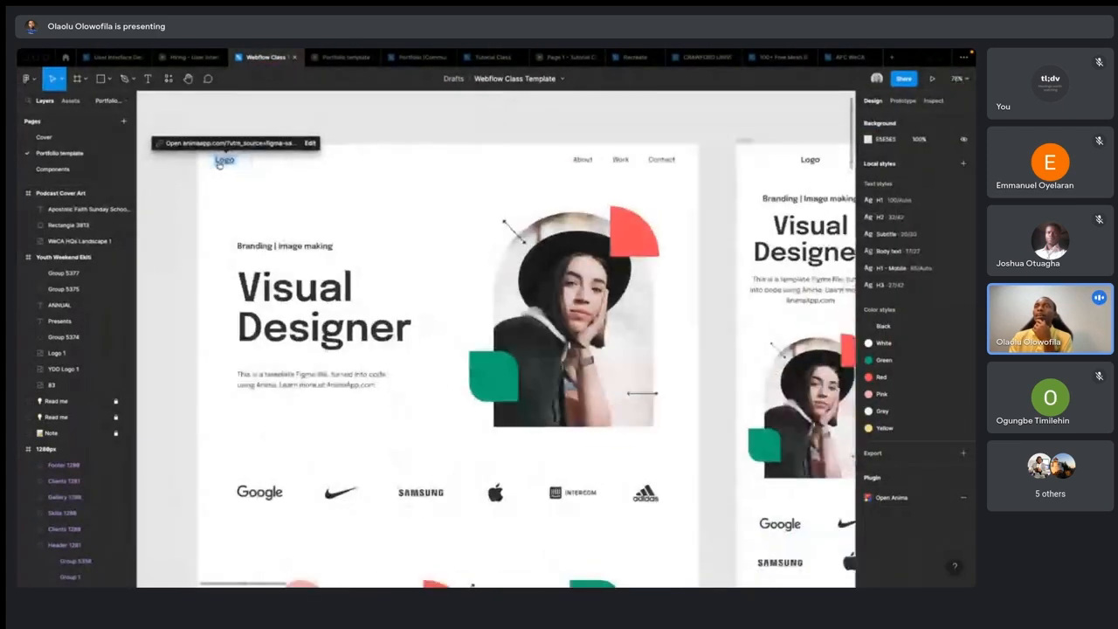
click(363, 138)
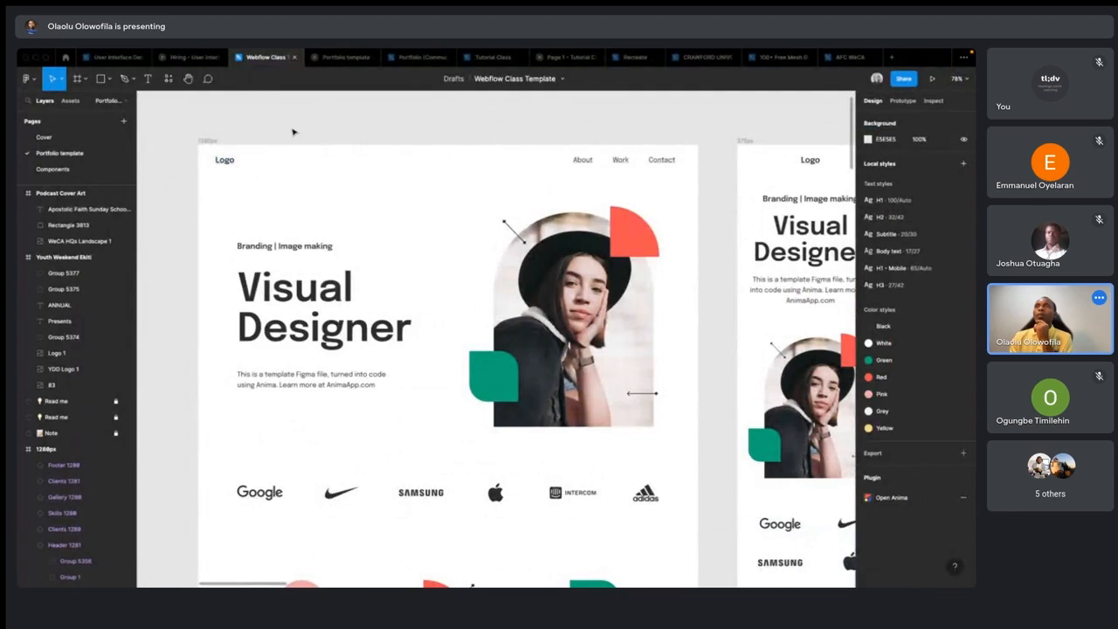
click(278, 170)
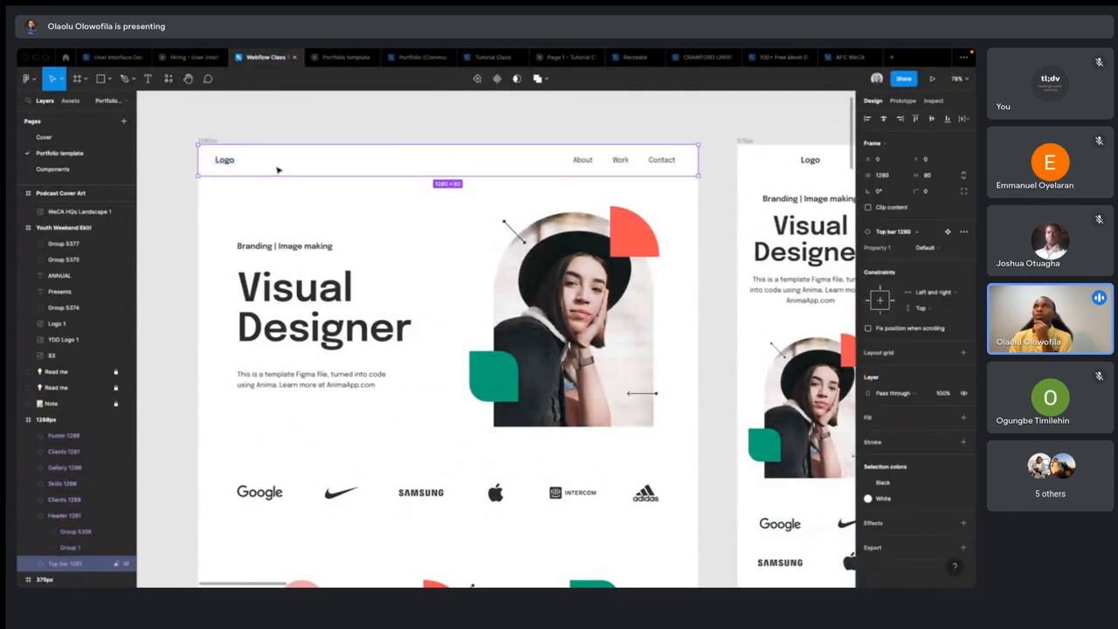
click(338, 124)
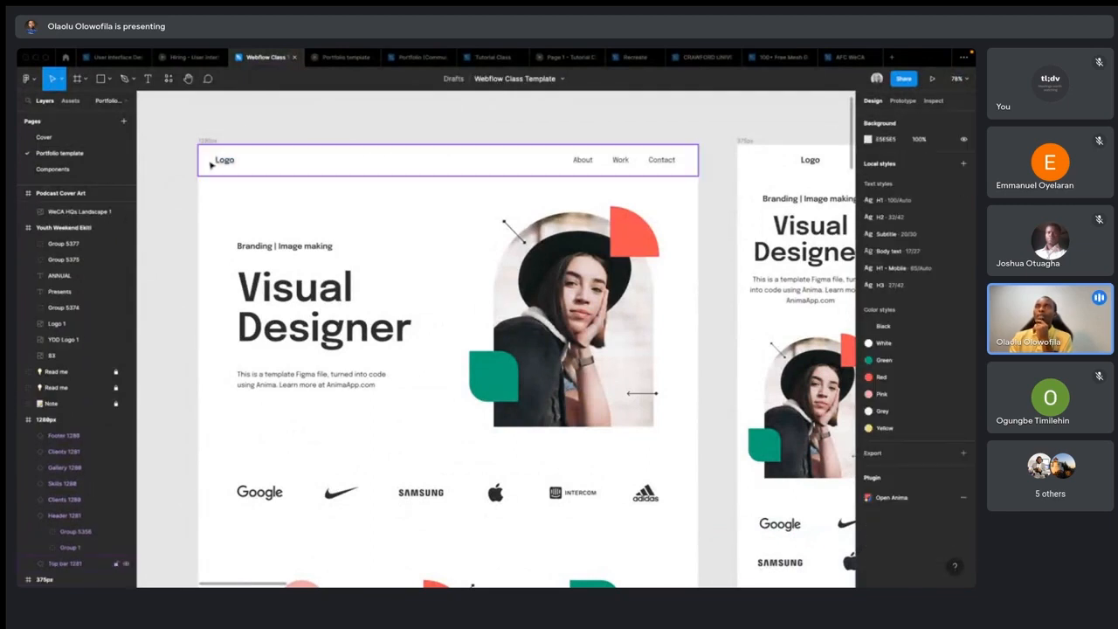
mouse_move(227, 163)
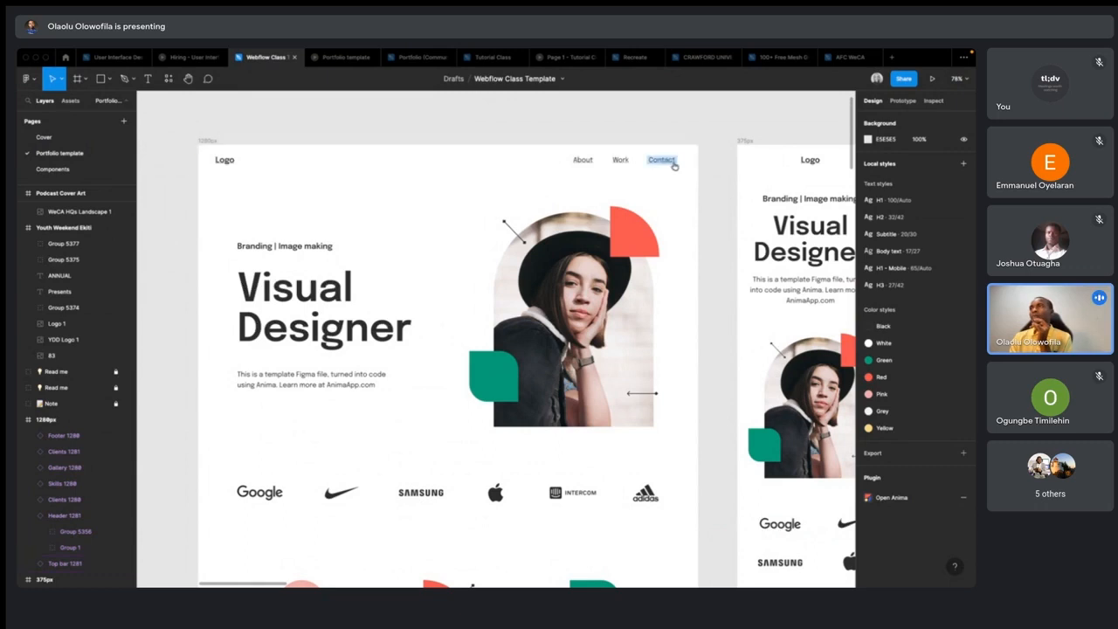
mouse_move(674, 166)
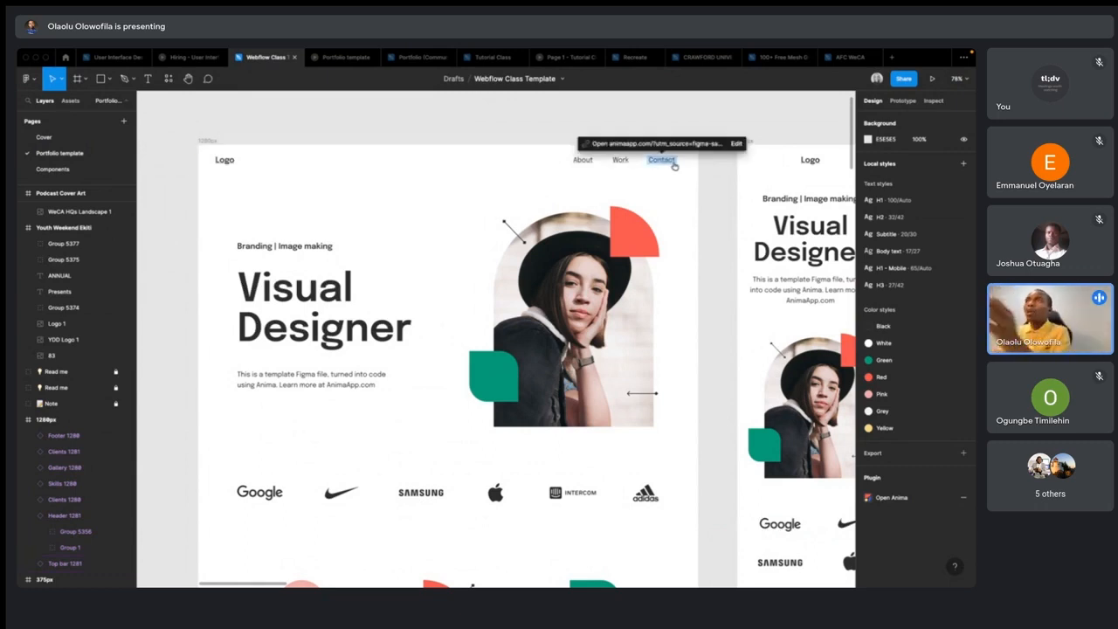
Draw two rectangles above the 1280px frame's top bar, one over the logo and one about 247 × 38 over the links.
key(r)
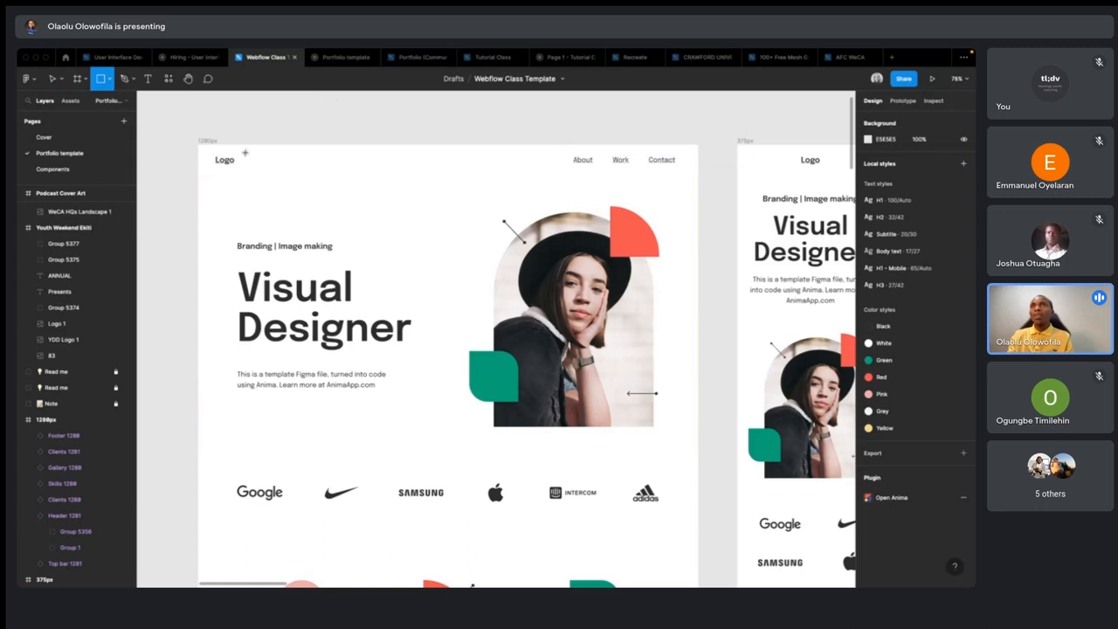
mouse_move(189, 131)
mouse_down()
mouse_move(306, 177)
mouse_move(195, 199)
mouse_move(262, 137)
mouse_move(619, 136)
mouse_up()
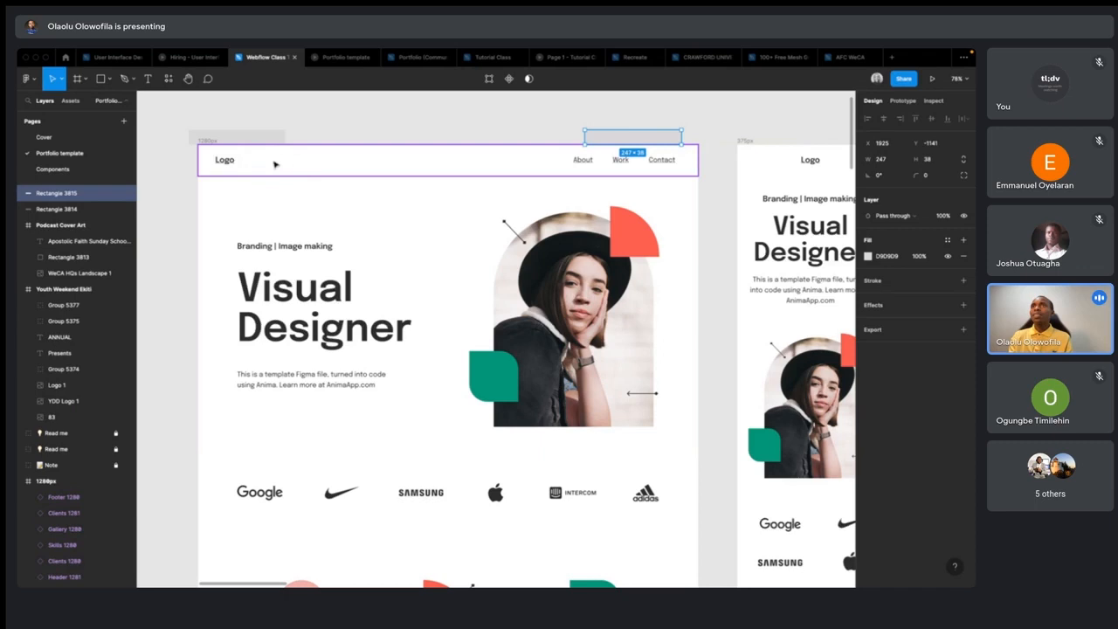
Switch to Webflow and create the class navbar-left for the div block nested in navbar-container.
key(ctrl+Right)
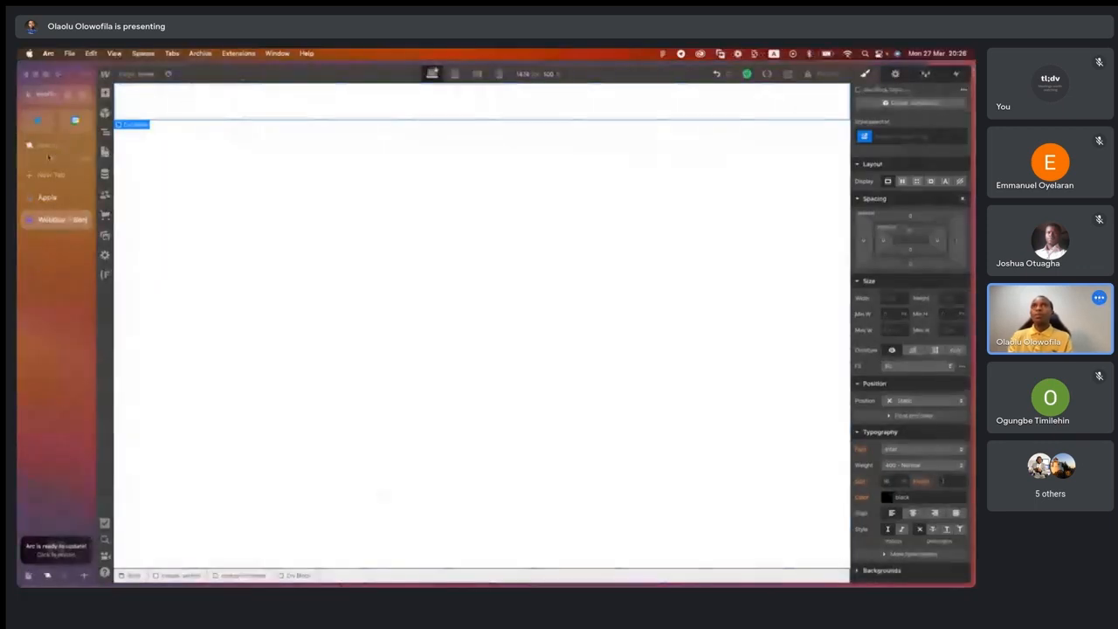
click(105, 132)
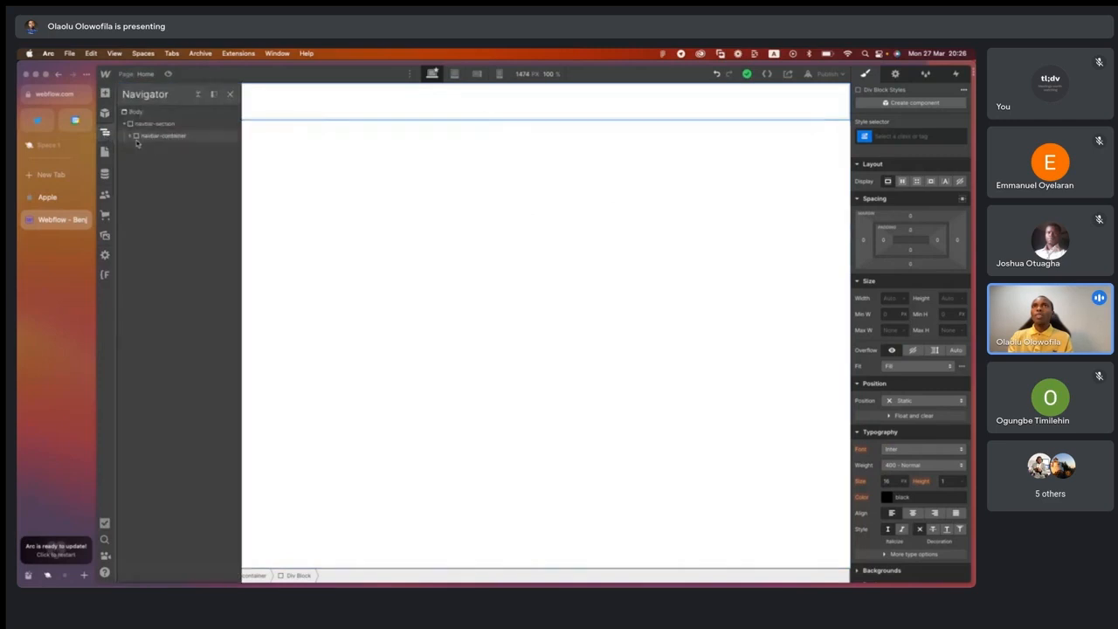
click(130, 136)
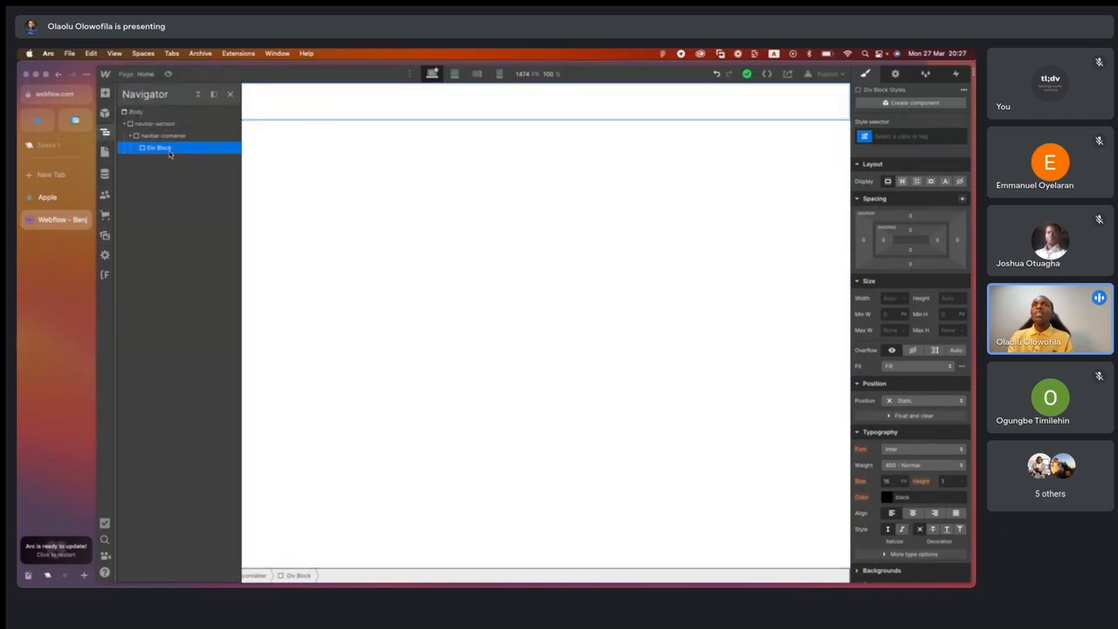
click(898, 135)
text(navbar)
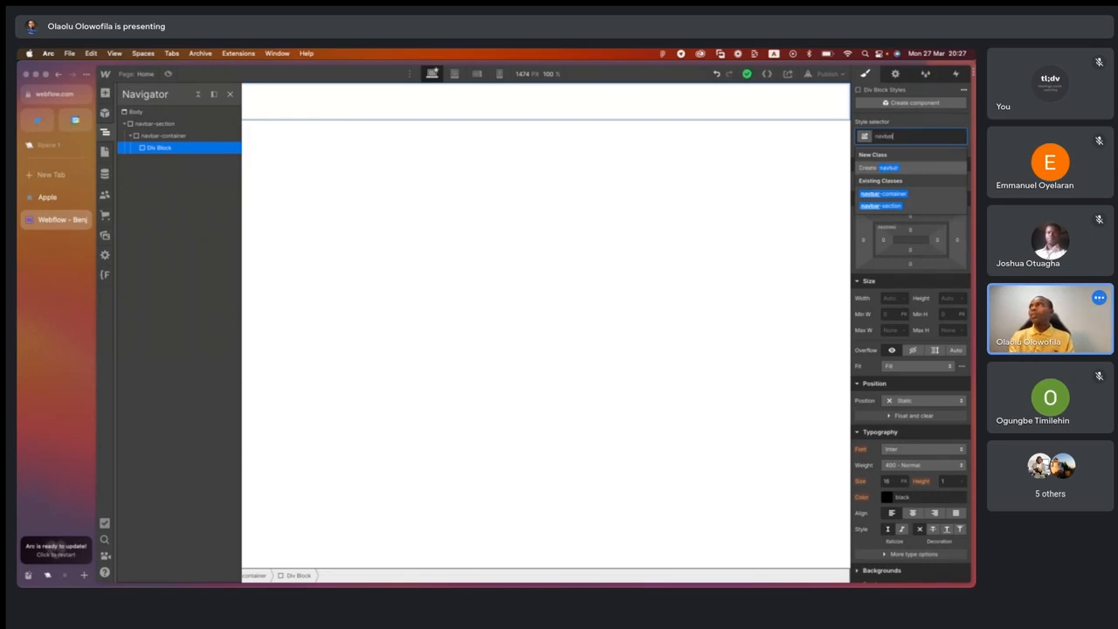
text(-se)
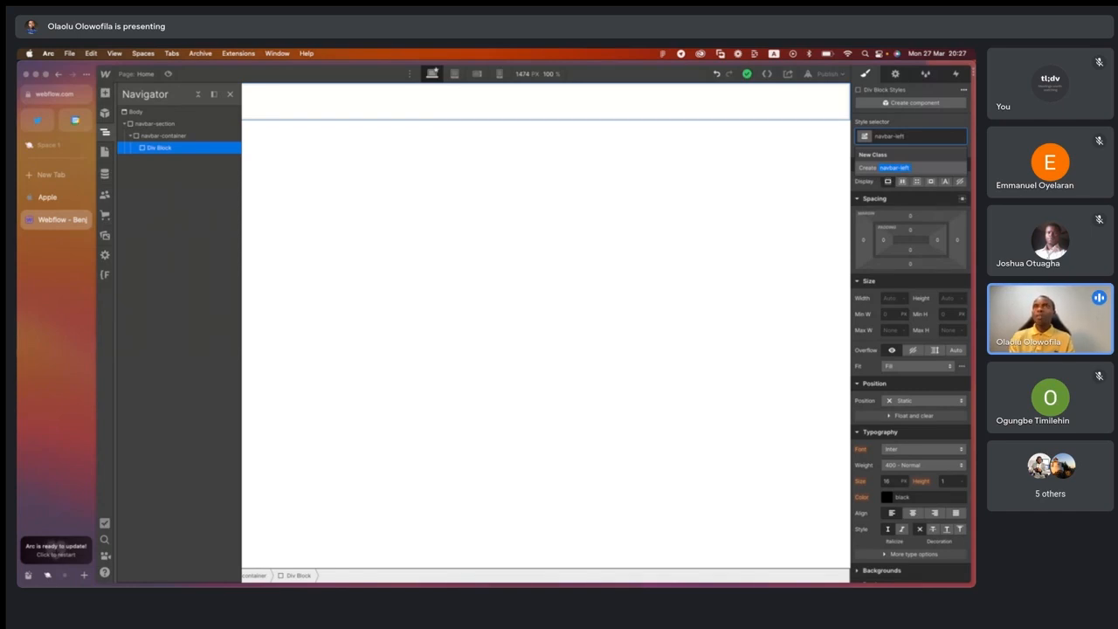
key(Return)
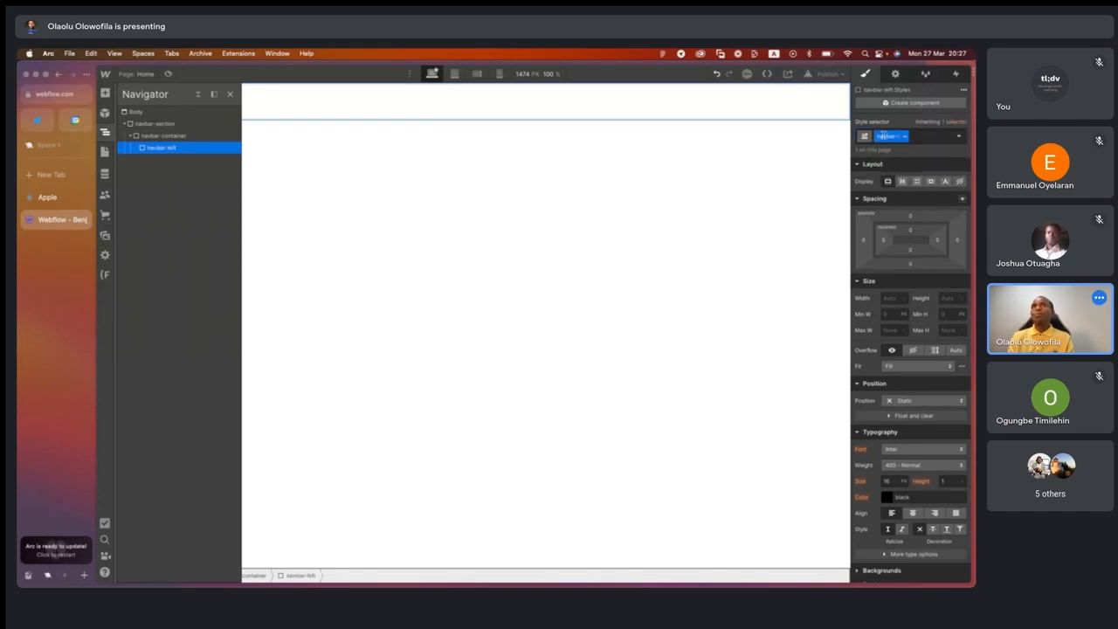
Add a second Div Block inside navbar-container and create the class navbar-right for it.
click(178, 136)
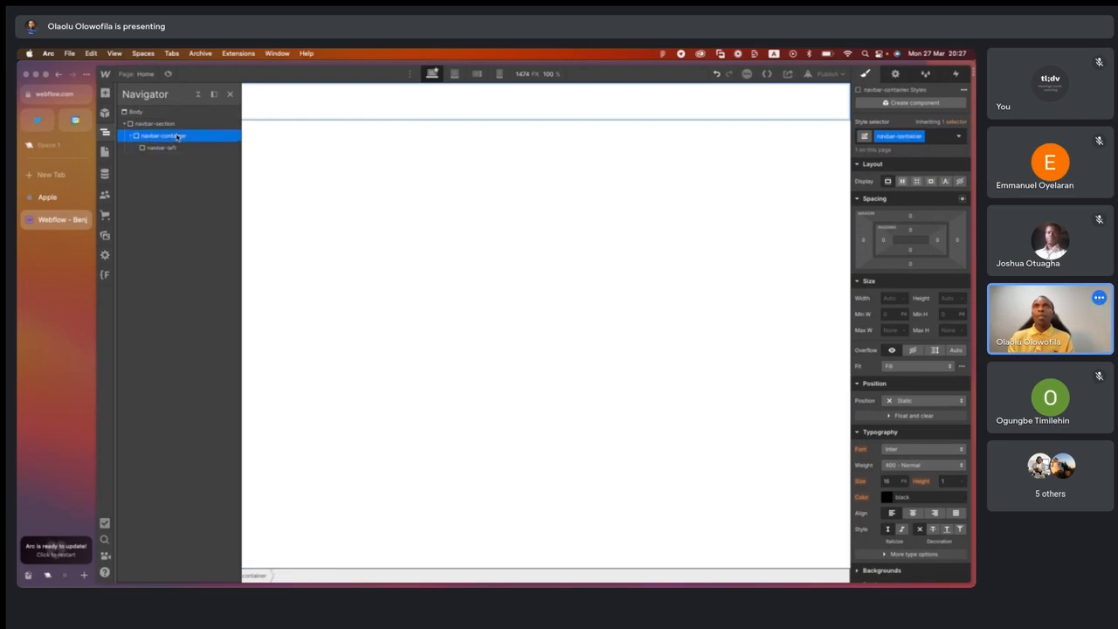
key(a)
click(137, 278)
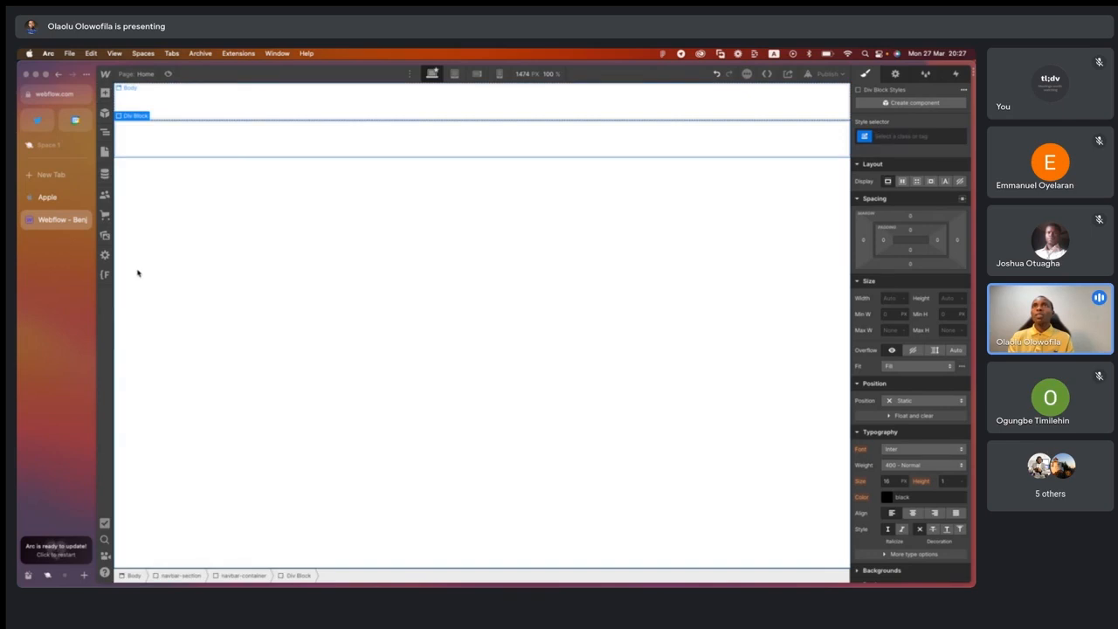
click(903, 137)
text(navbar)
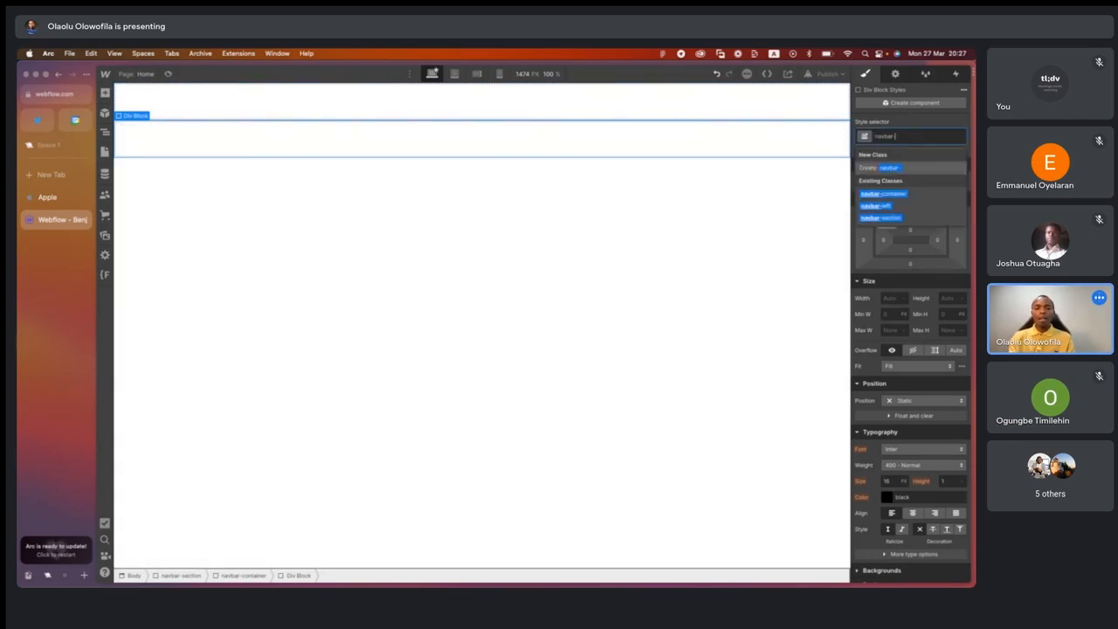
text(-right)
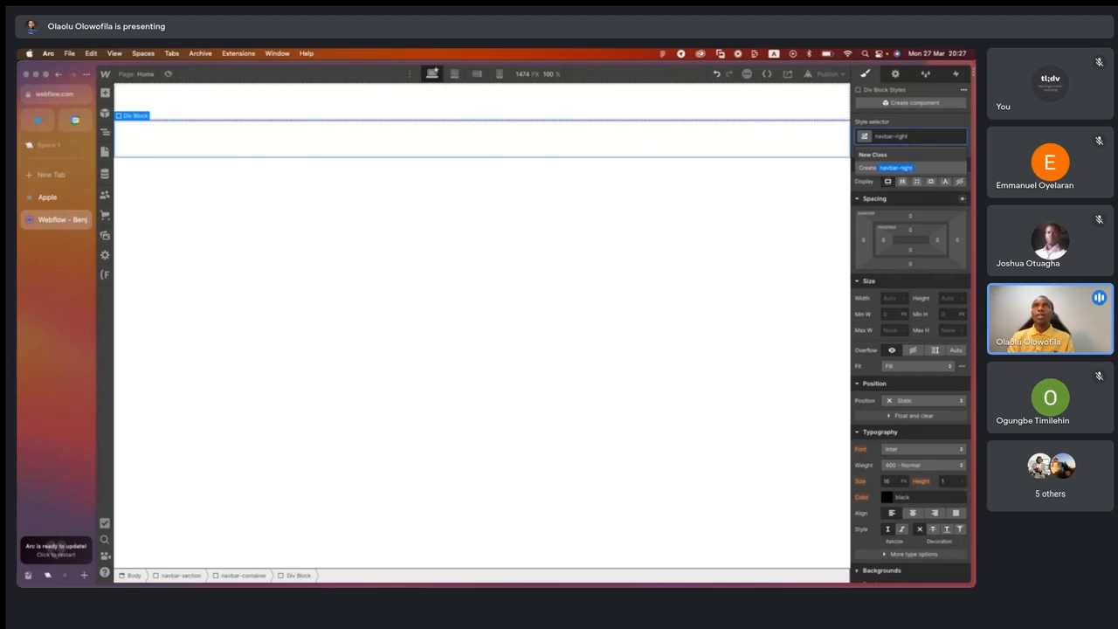
key(Return)
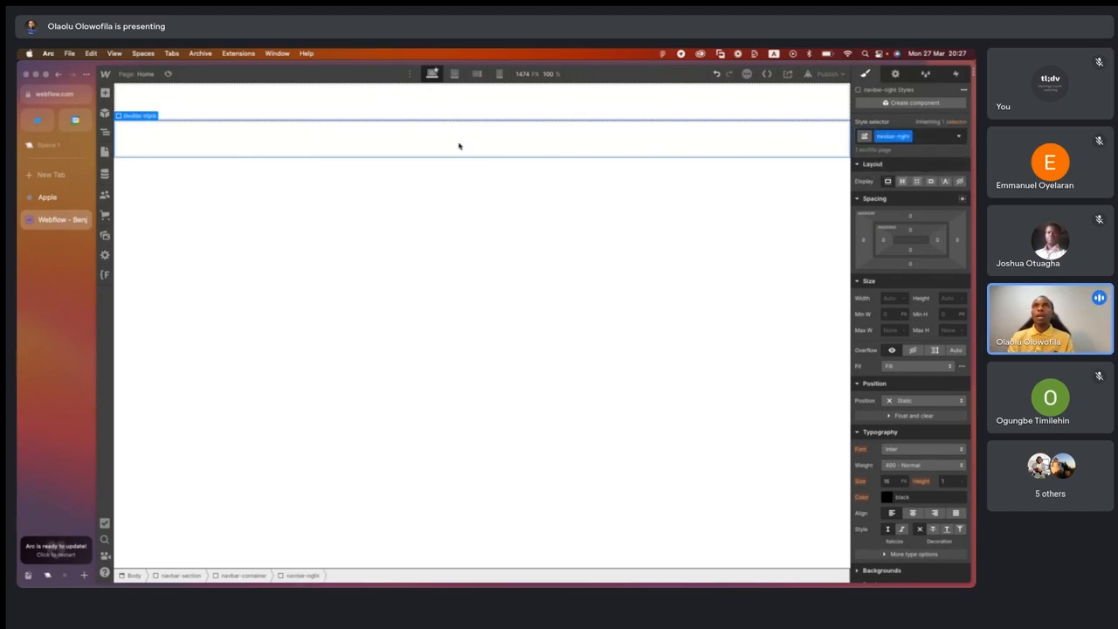
Give navbar-container a solid dark blue border 2 px wide on all sides.
click(105, 132)
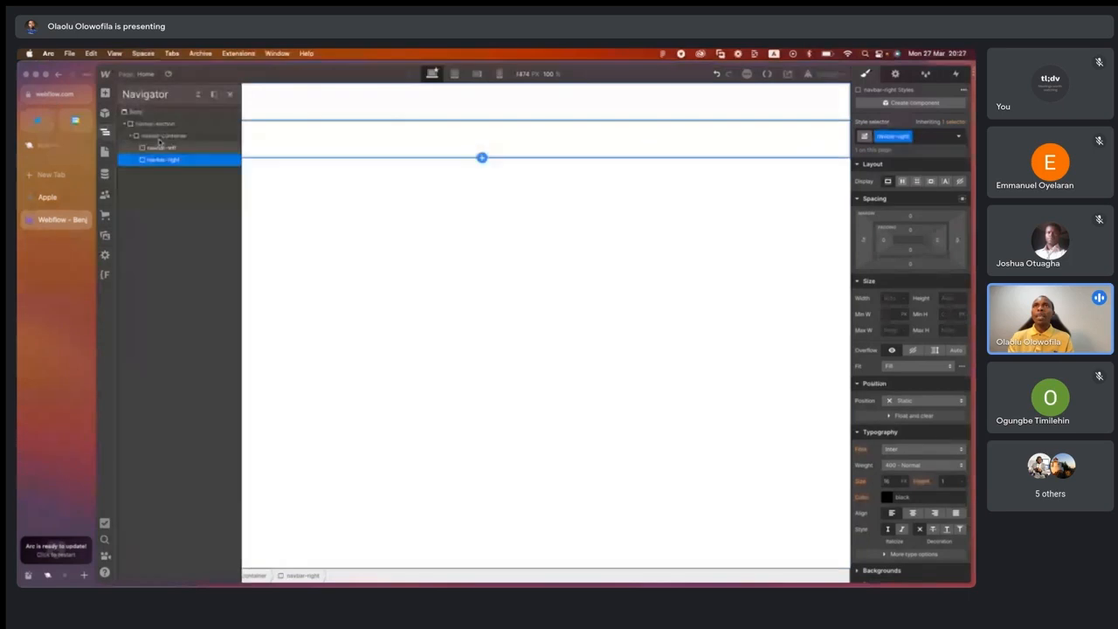
click(165, 137)
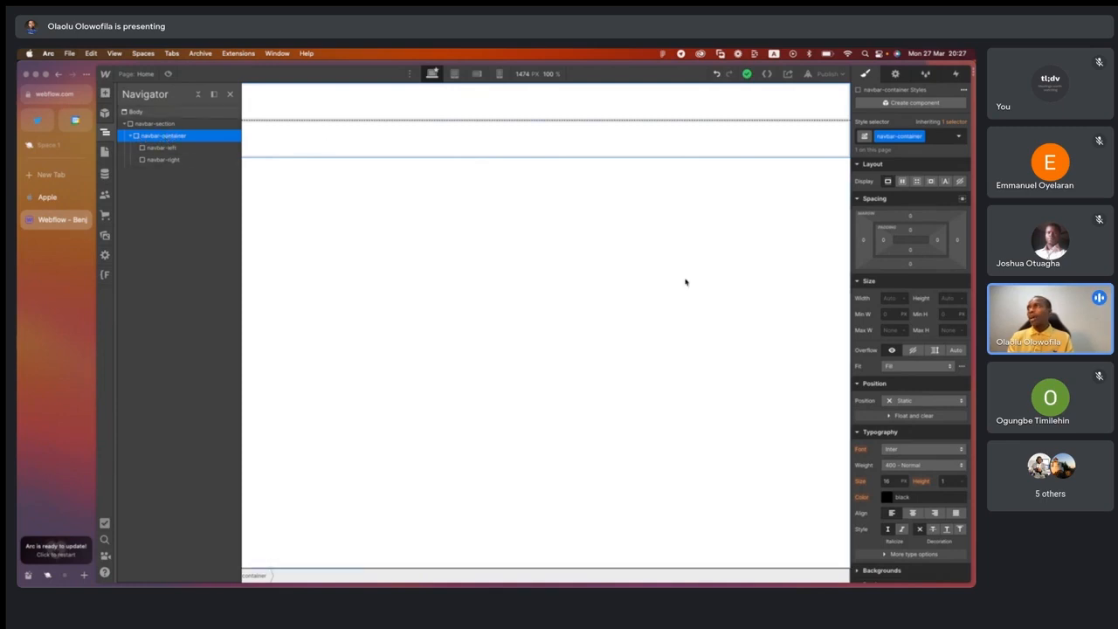
scroll(924, 350, down, 2)
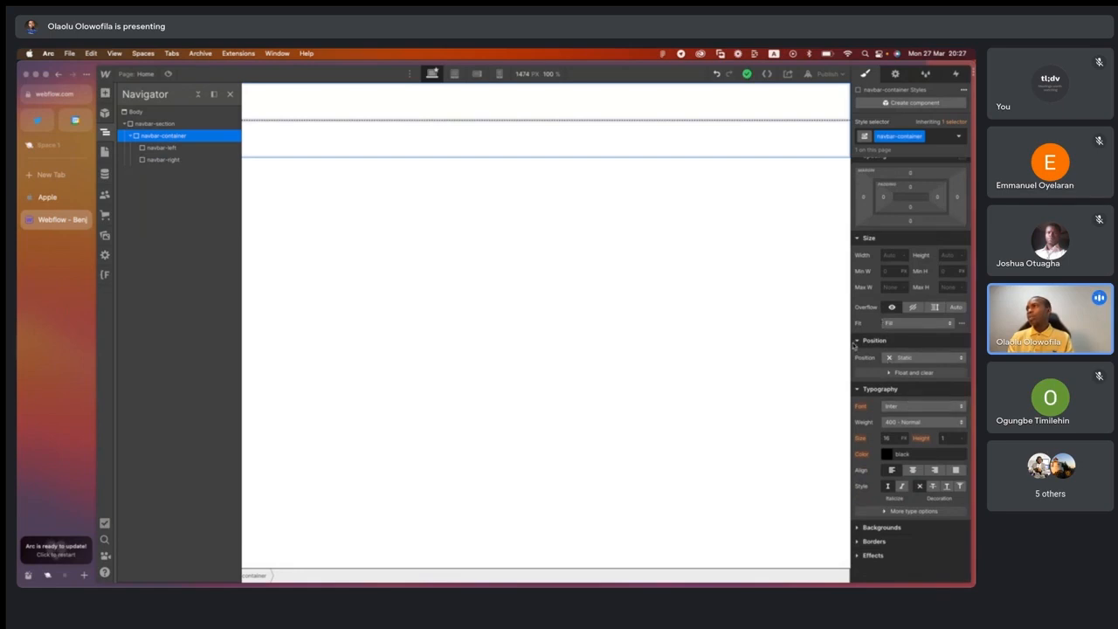
click(858, 541)
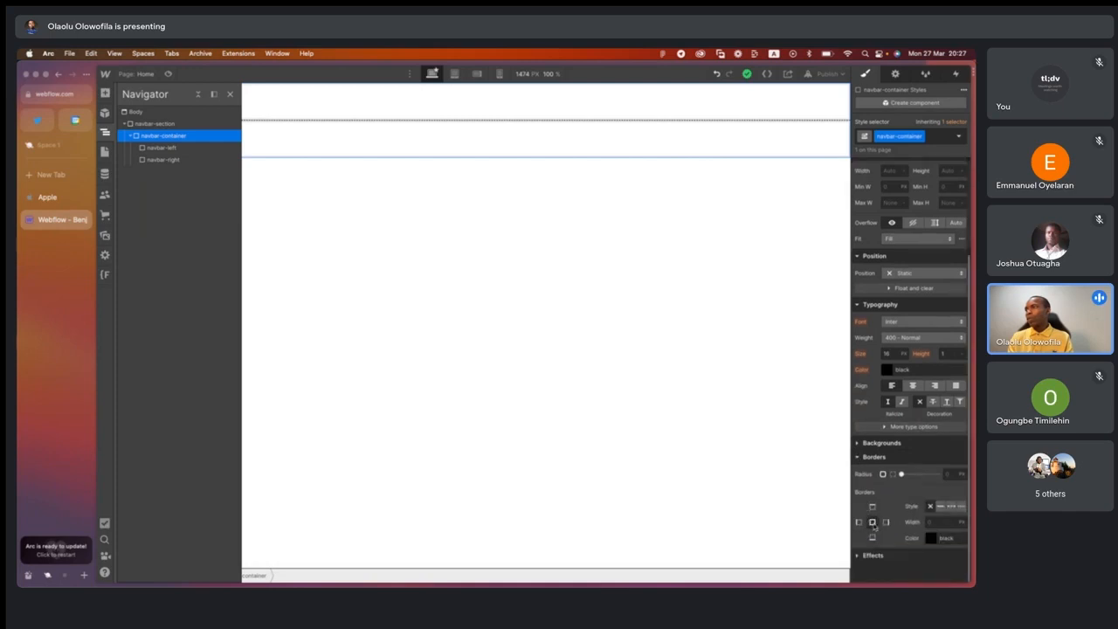
click(941, 508)
click(933, 522)
click(931, 538)
mouse_move(924, 426)
mouse_down()
mouse_move(964, 400)
mouse_move(967, 423)
mouse_move(968, 399)
mouse_up()
click(931, 459)
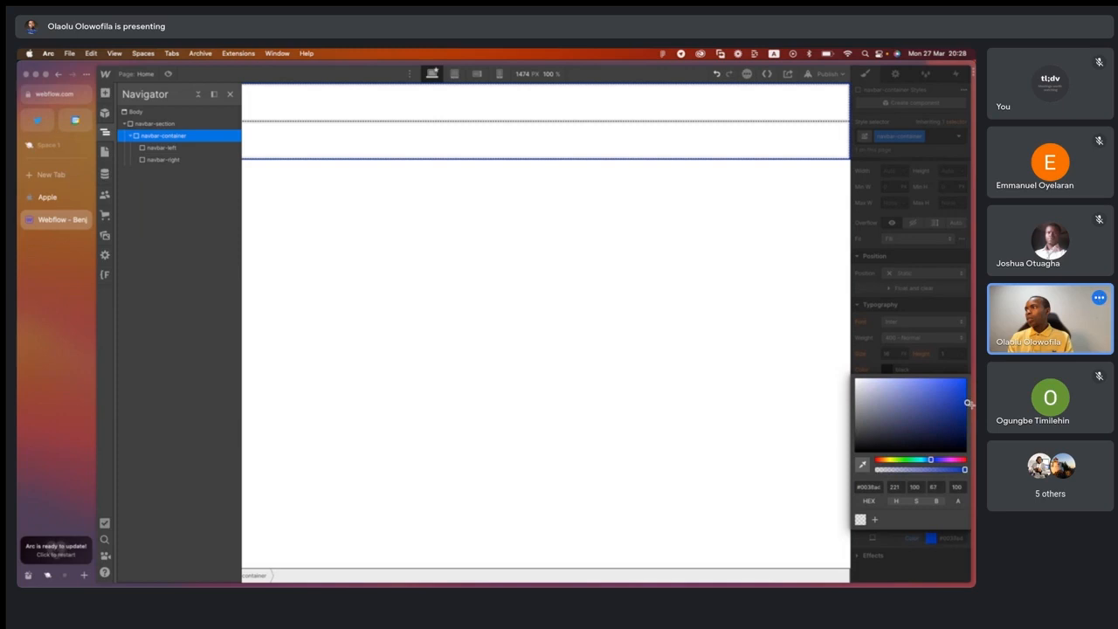
click(904, 543)
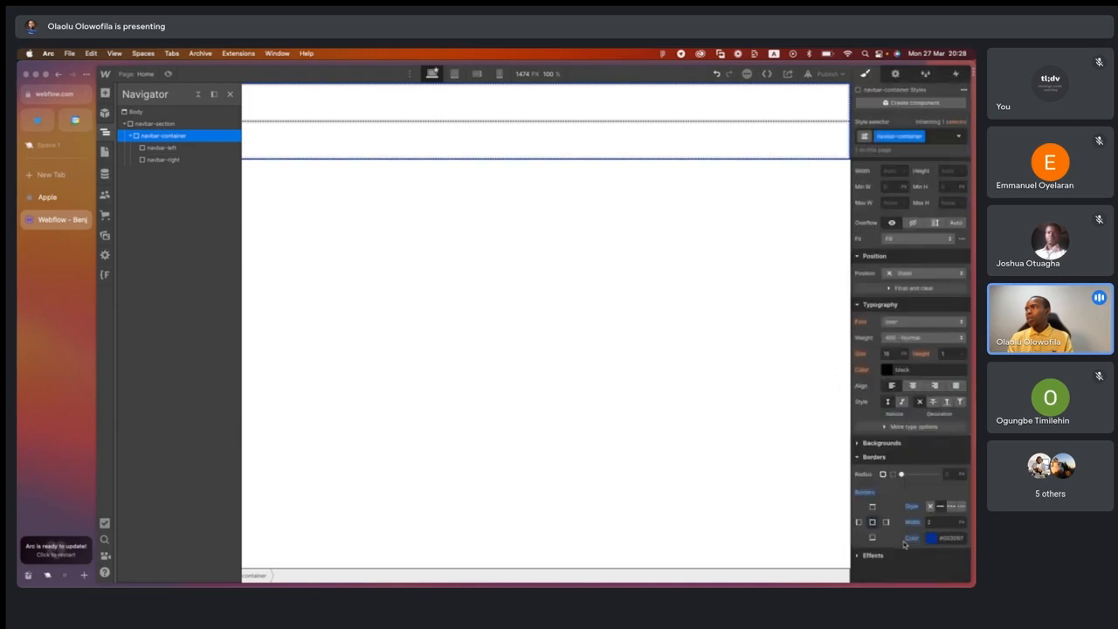
Preview the page to check the bordered navbar and return to editing.
click(620, 261)
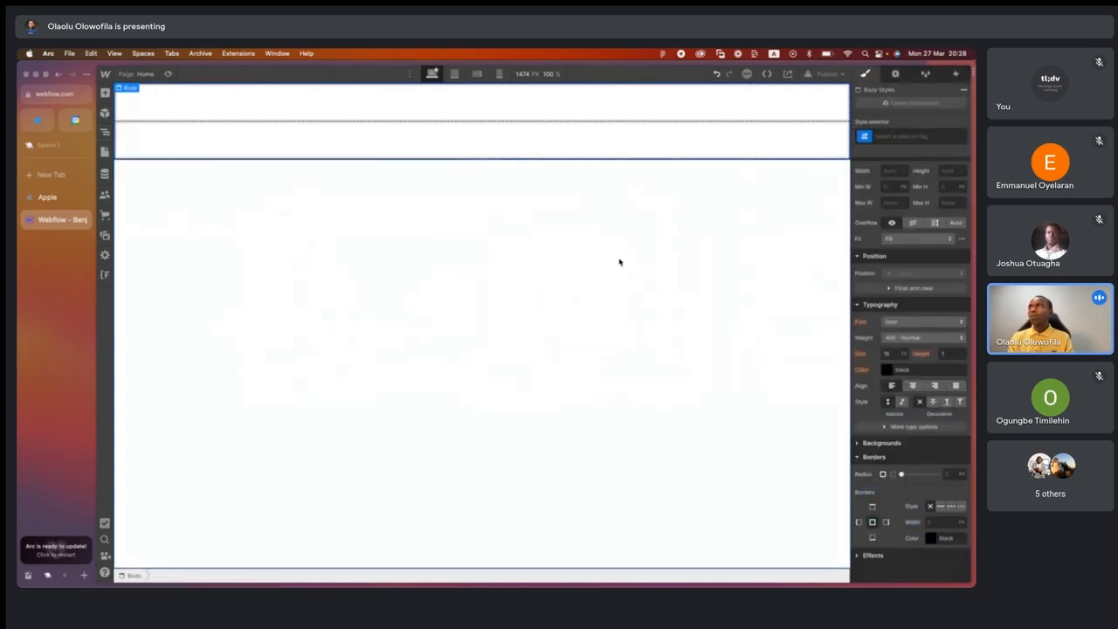
click(168, 74)
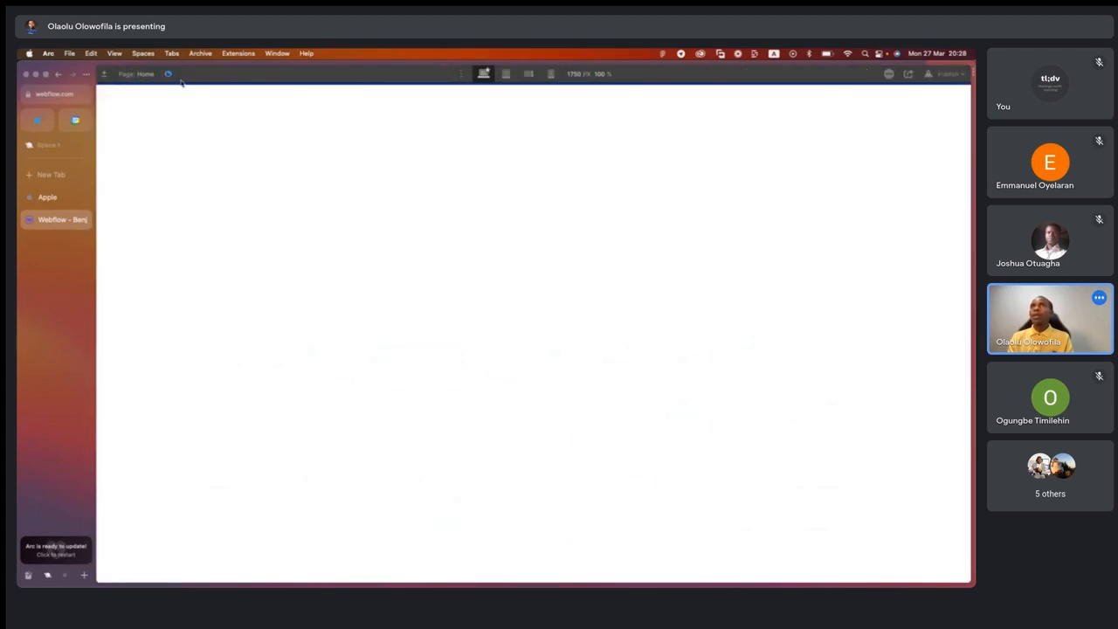
click(168, 74)
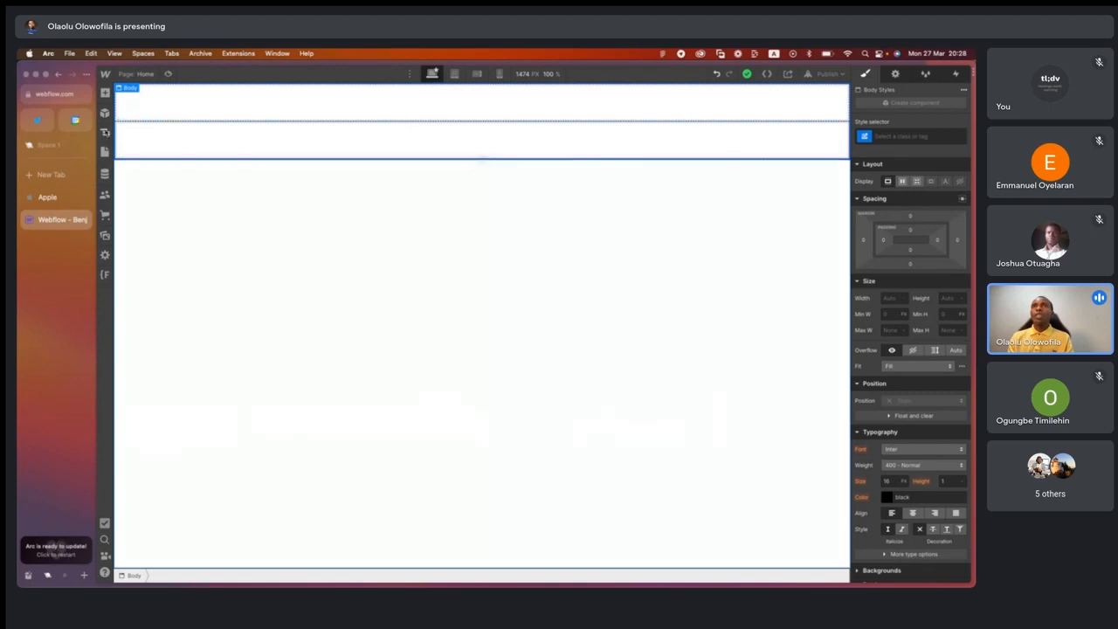
Check the width setting of navbar-section and set the width of navbar-container to 100%.
click(105, 132)
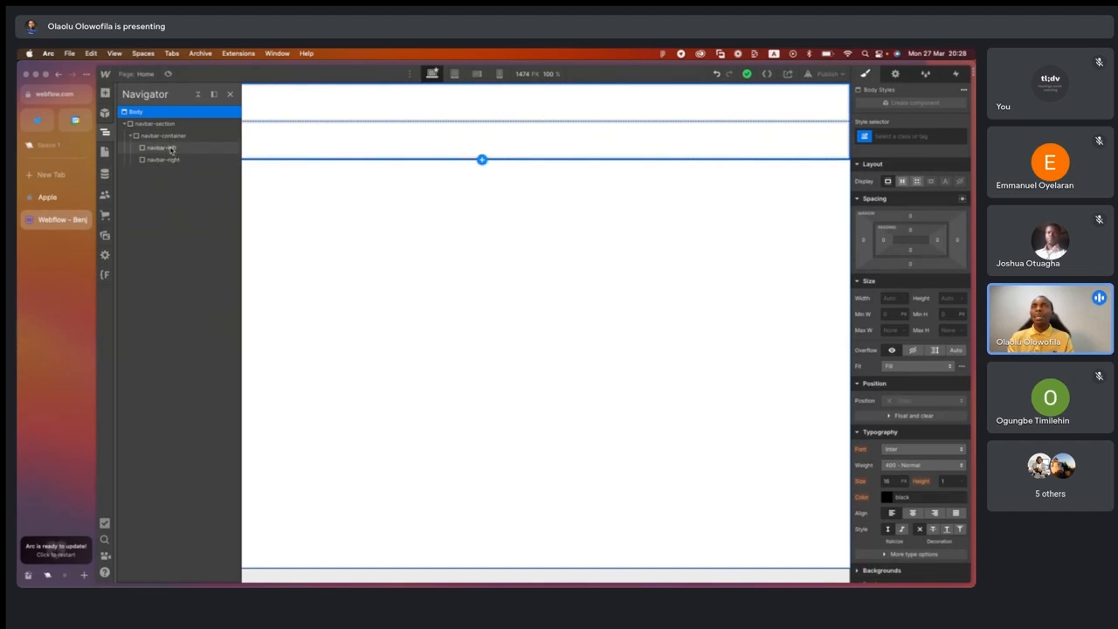
click(178, 137)
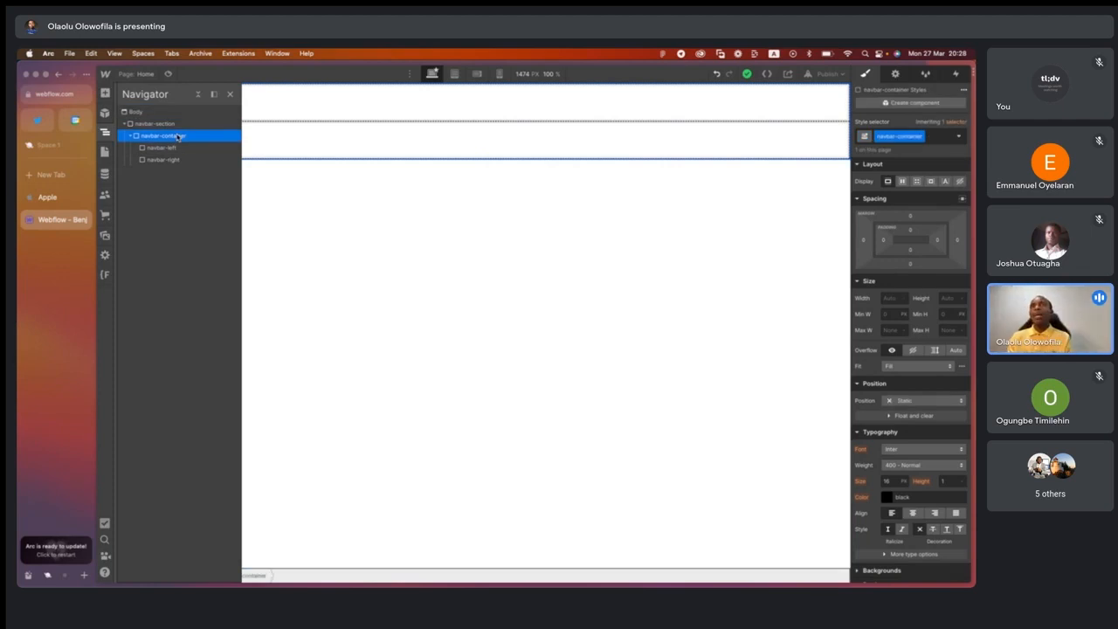
click(146, 125)
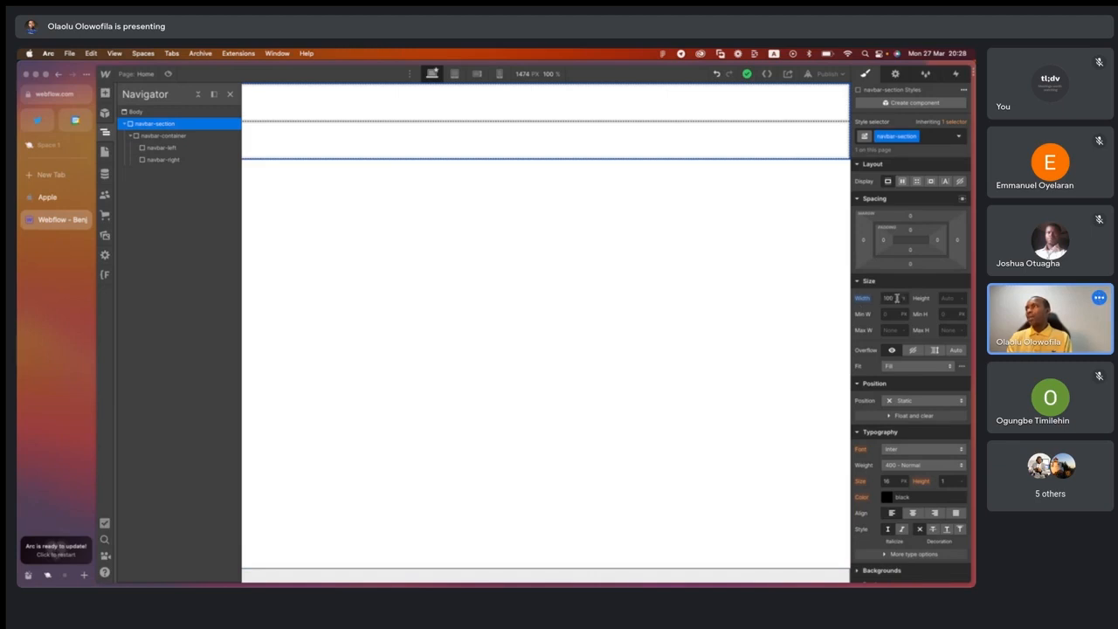
click(158, 137)
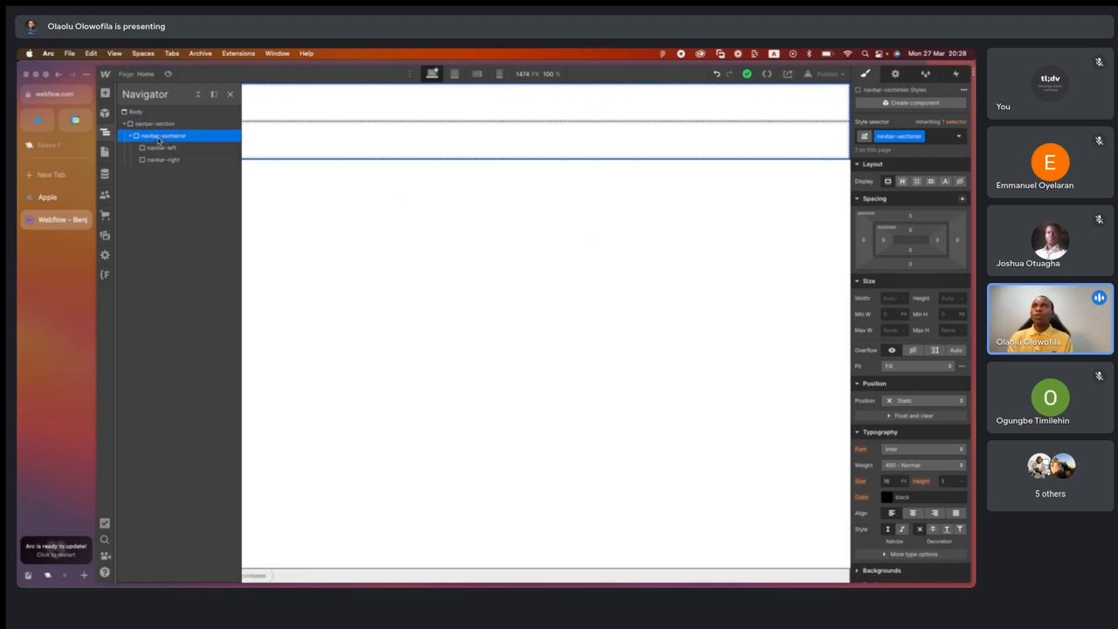
click(889, 299)
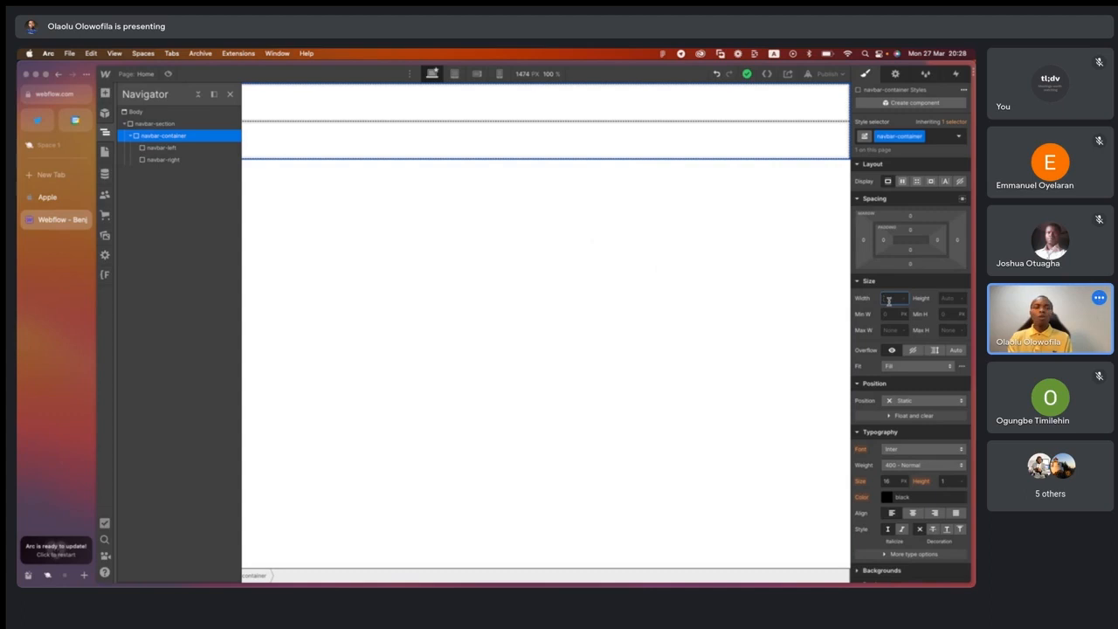
text(100%)
key(Return)
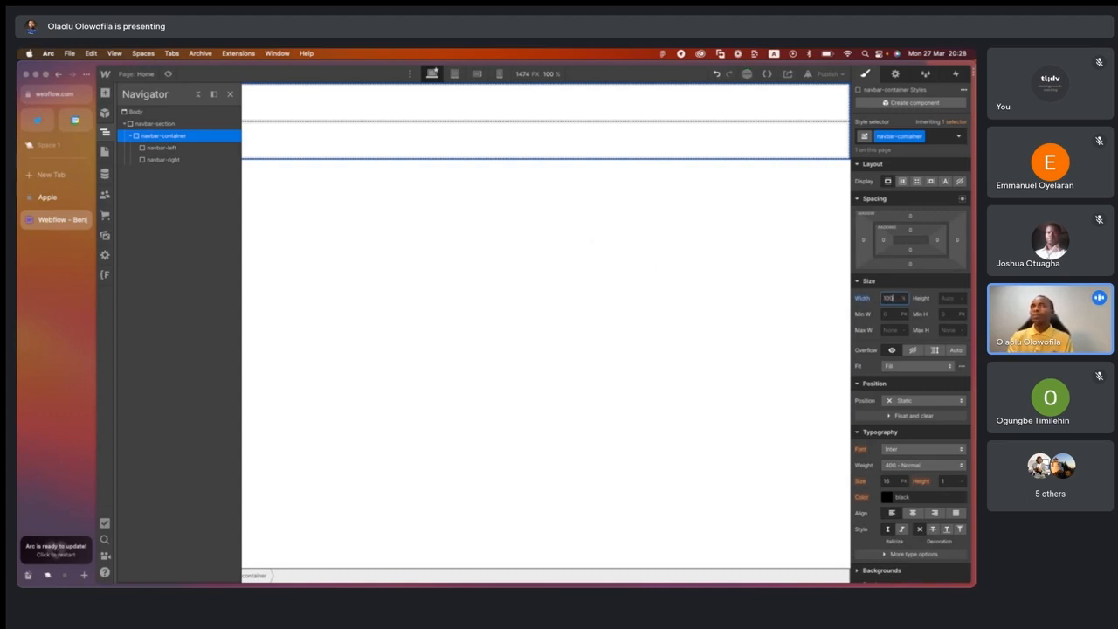
Set the background color of navbar-left to a bright sky blue and select navbar-right.
click(166, 149)
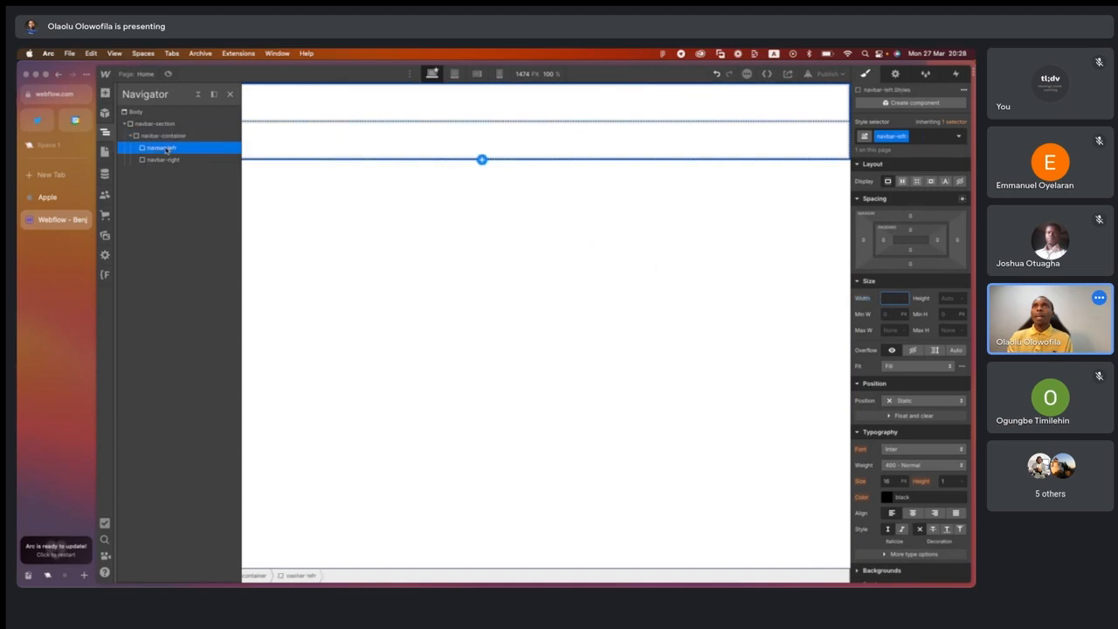
scroll(893, 439, down, 3)
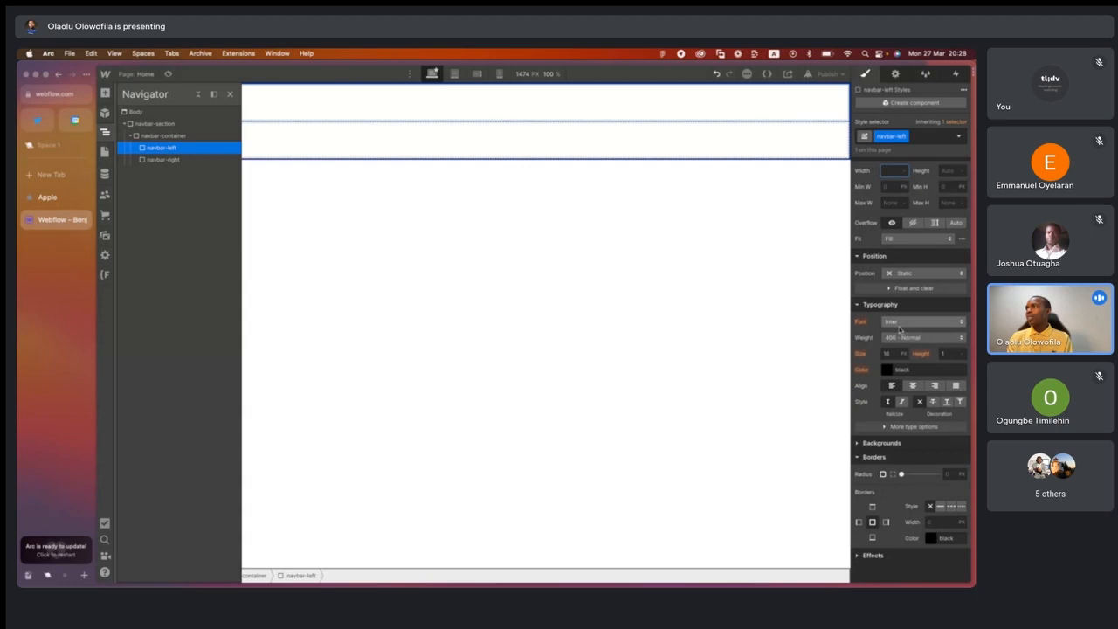
scroll(896, 330, up, 1)
scroll(896, 330, down, 1)
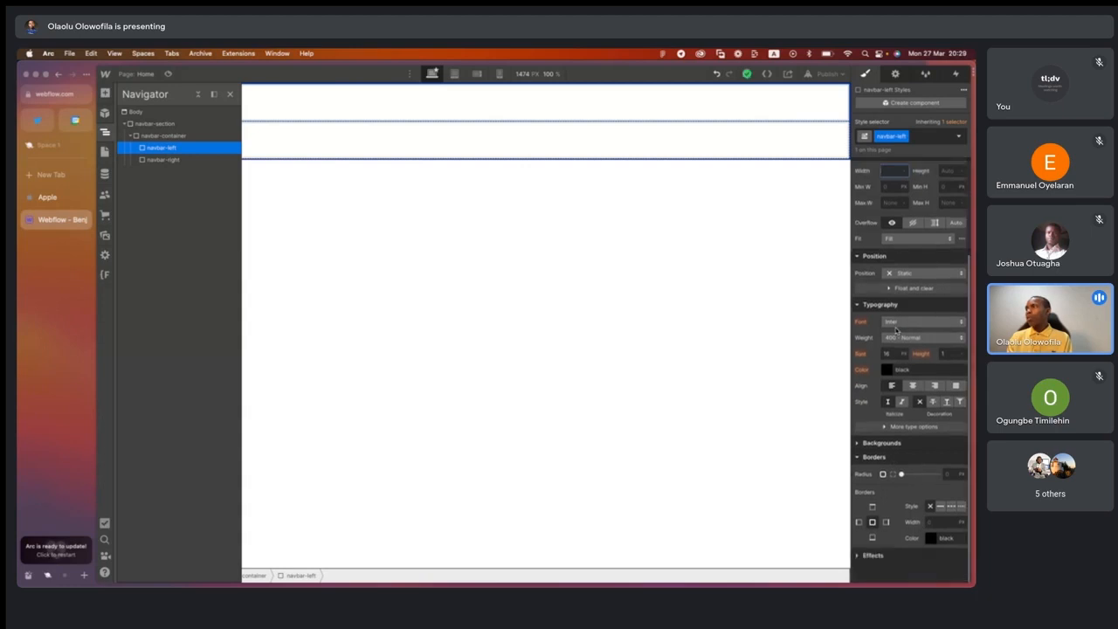
click(858, 444)
click(886, 479)
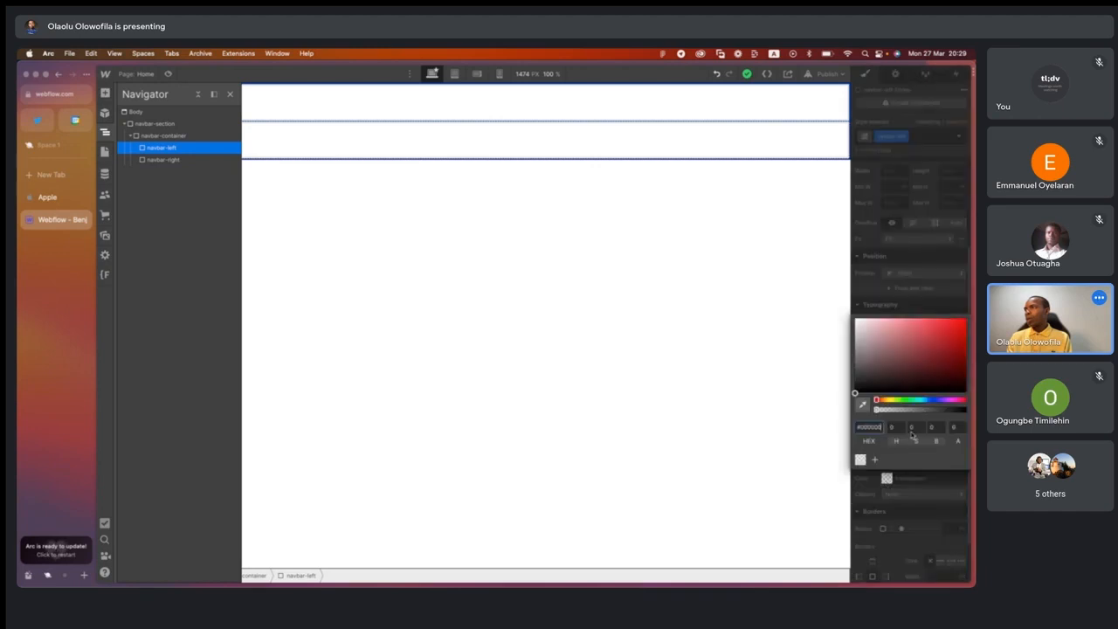
drag(916, 401, 923, 399)
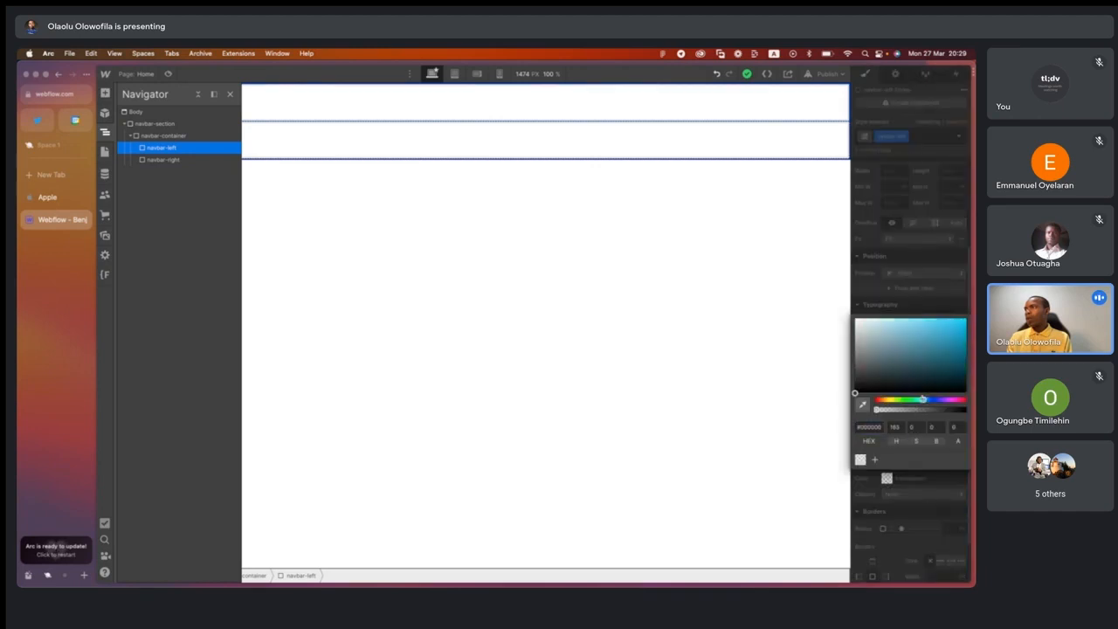
drag(936, 358, 953, 333)
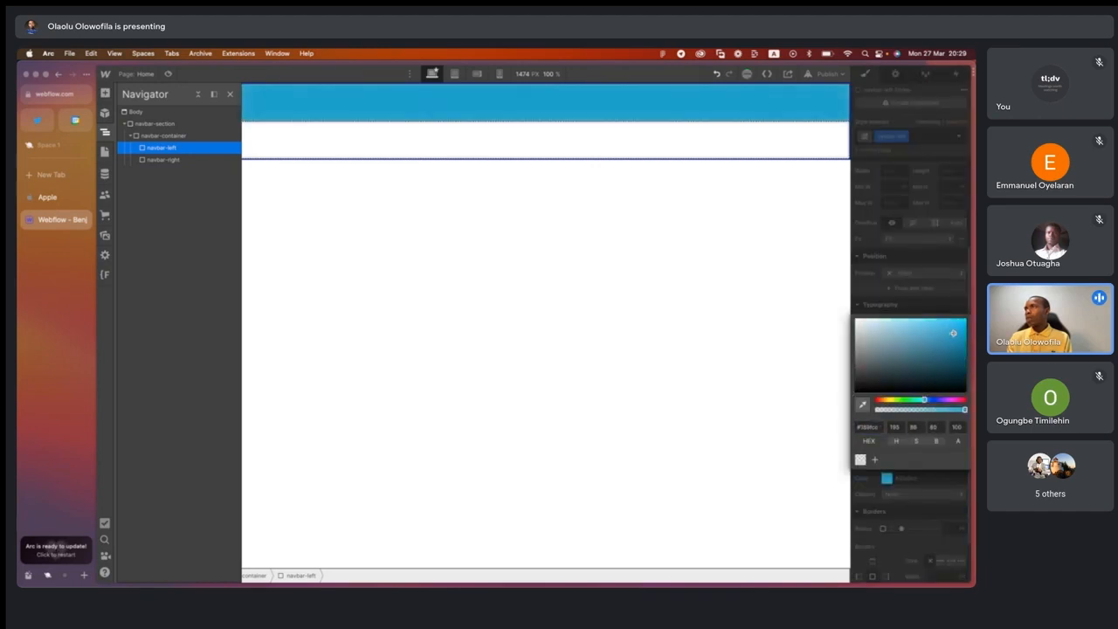
click(482, 160)
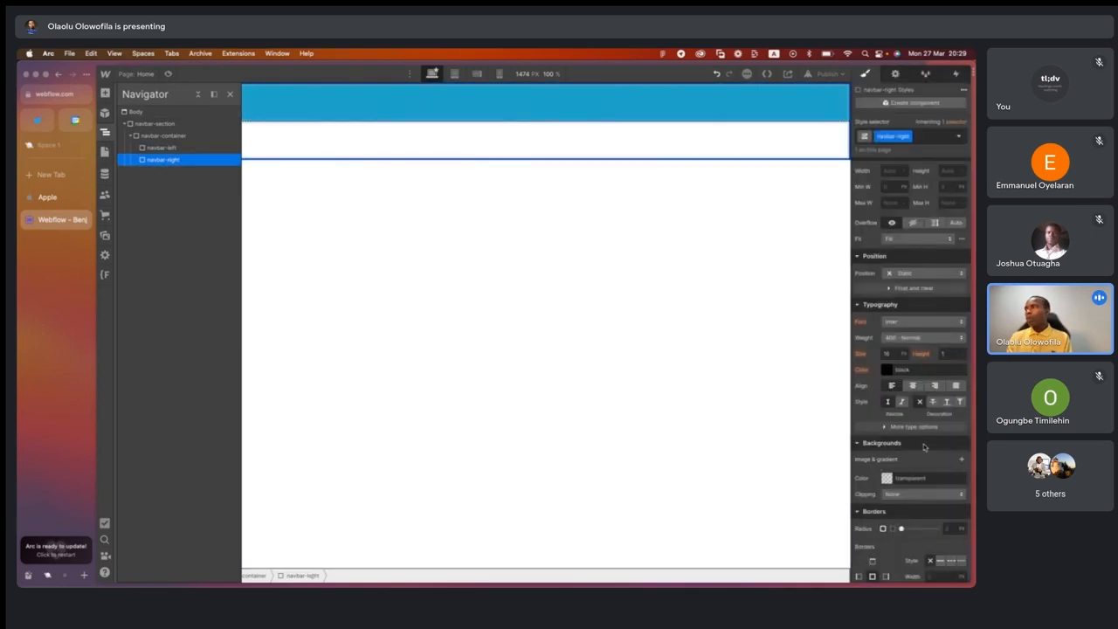
Set the background color of navbar-right to dark red and check both colored navbar blocks on the canvas.
click(886, 478)
drag(955, 374, 965, 341)
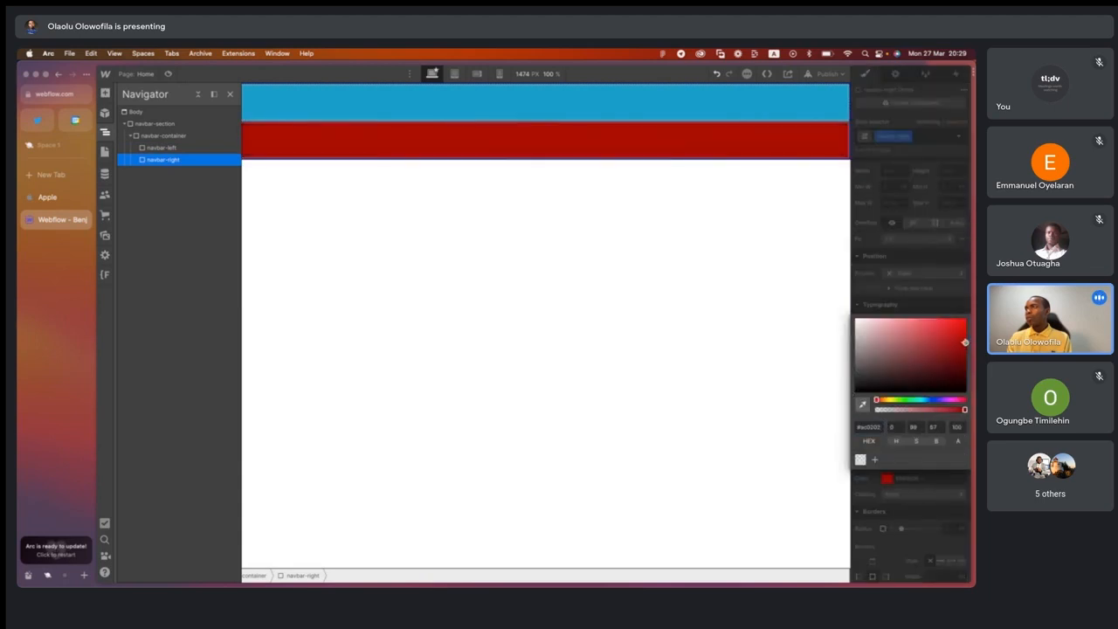
click(726, 285)
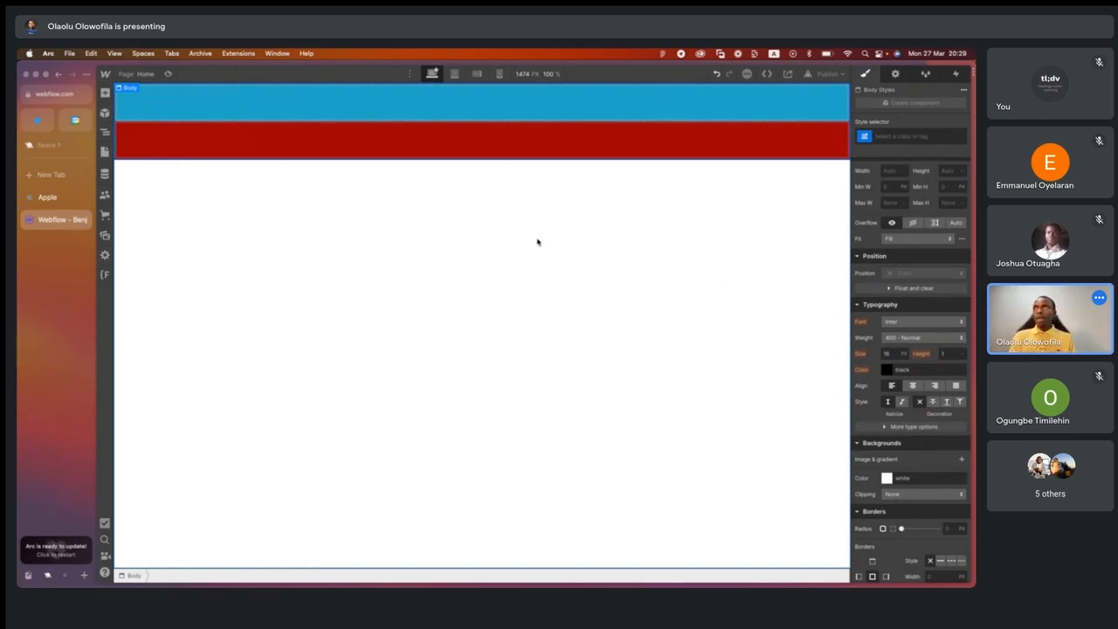
click(505, 106)
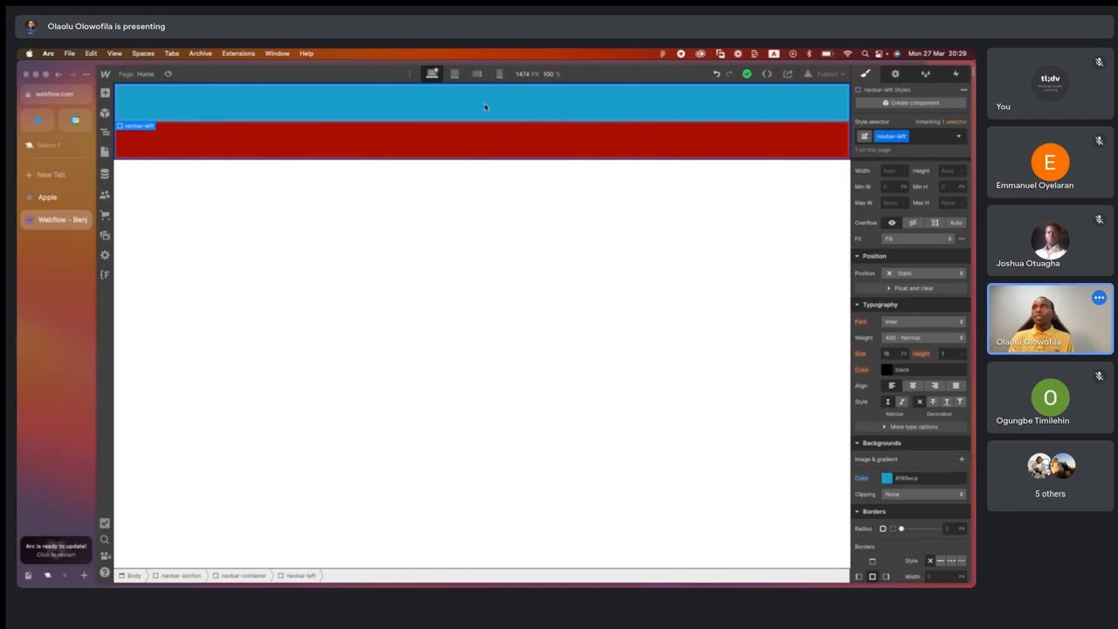
click(480, 136)
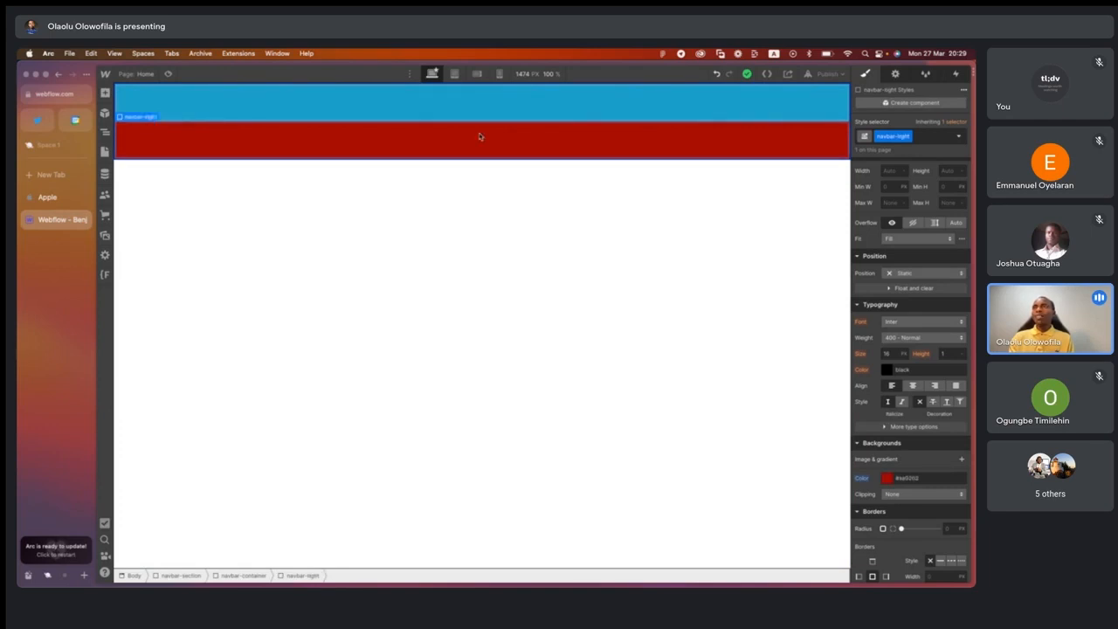
Switch to Figma and delete the two grey rectangles above the header of the 1280px frame.
key(ctrl+Right)
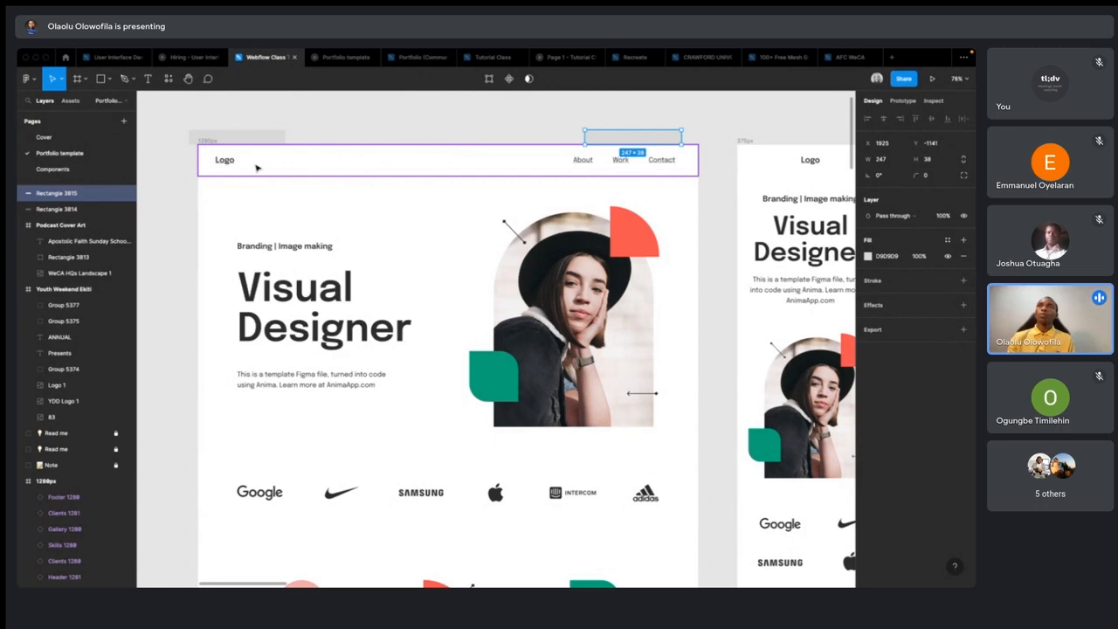
click(245, 139)
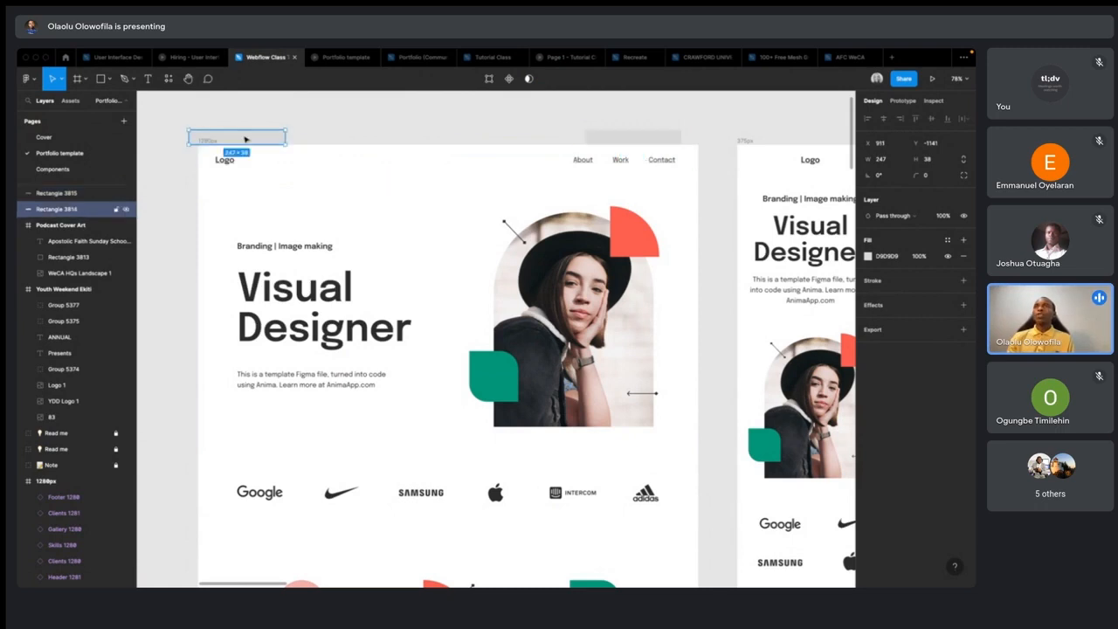
key(Delete)
click(651, 135)
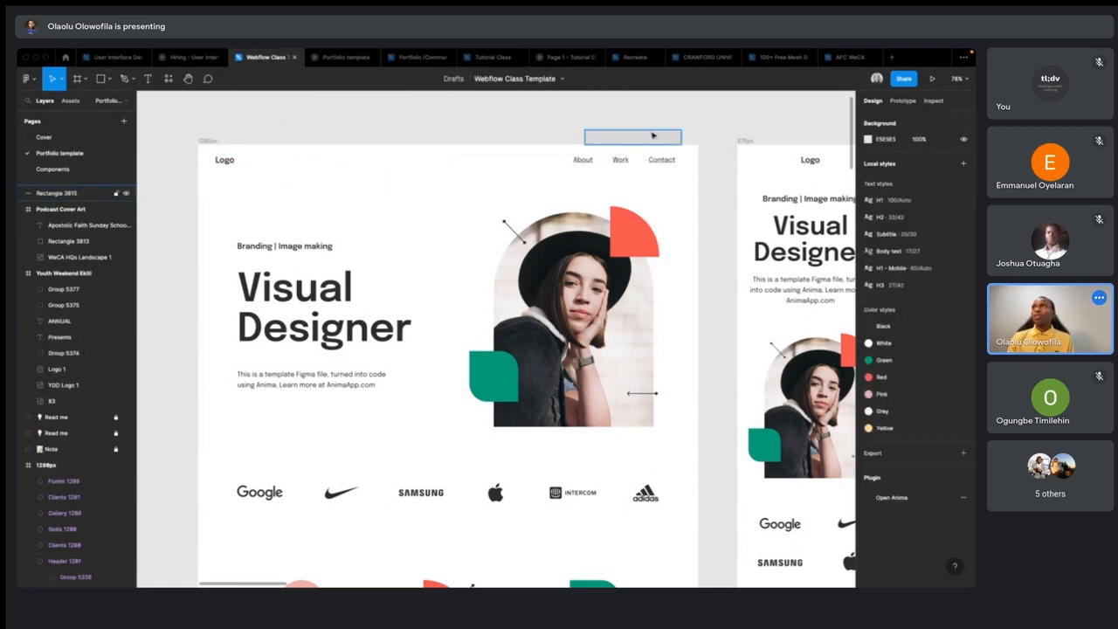
key(Delete)
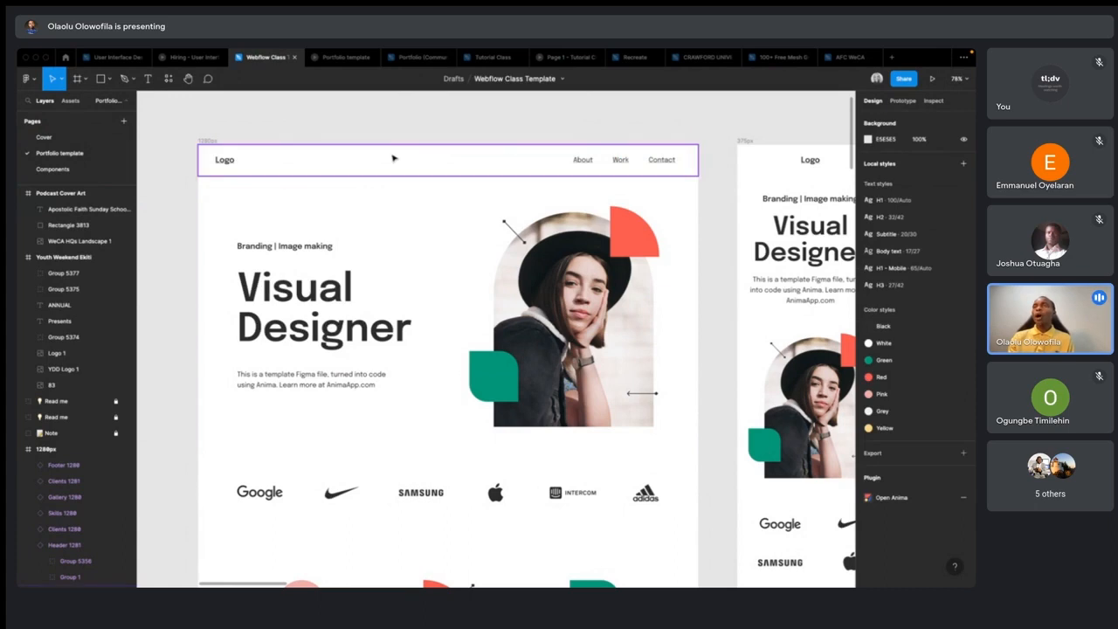
Return to Webflow and examine how navbar-left and navbar-right are nested inside navbar-container and navbar-section.
key(super+Tab)
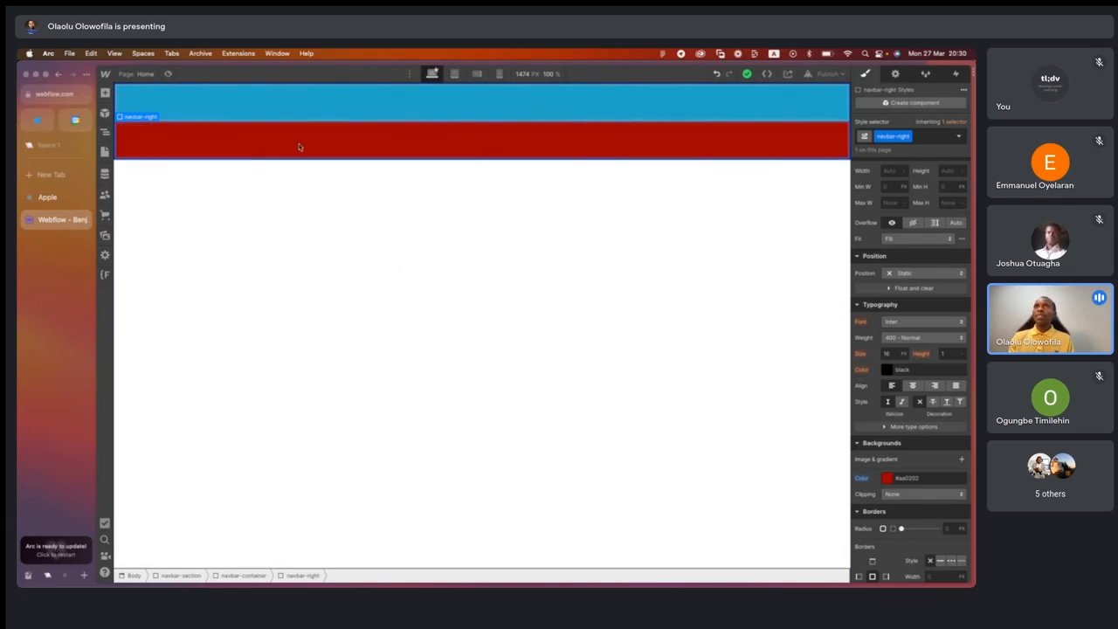
click(274, 105)
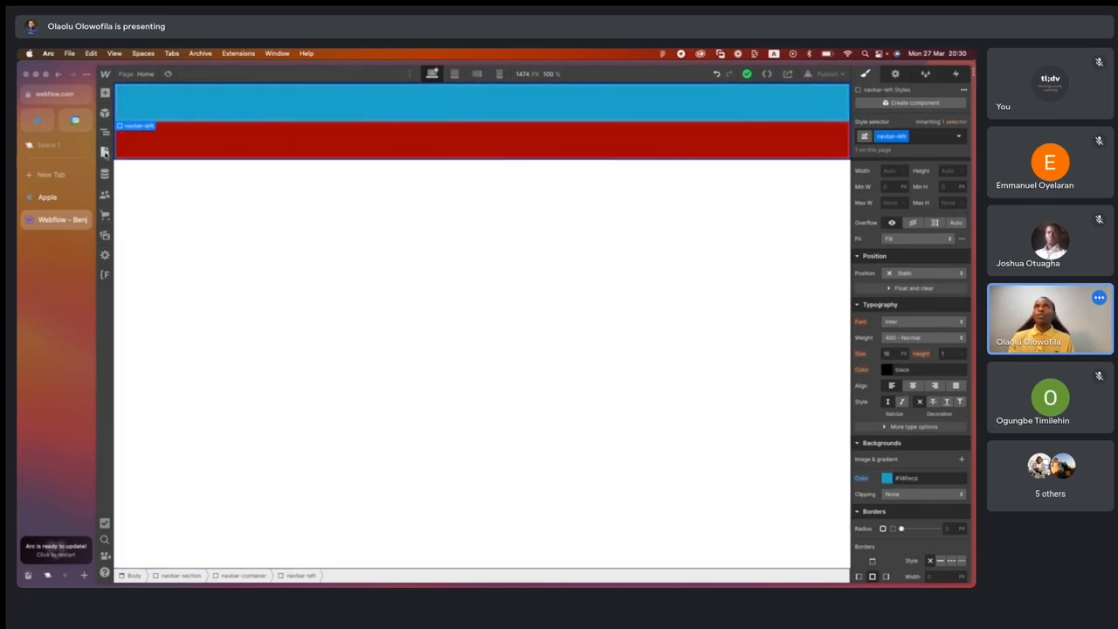
click(106, 132)
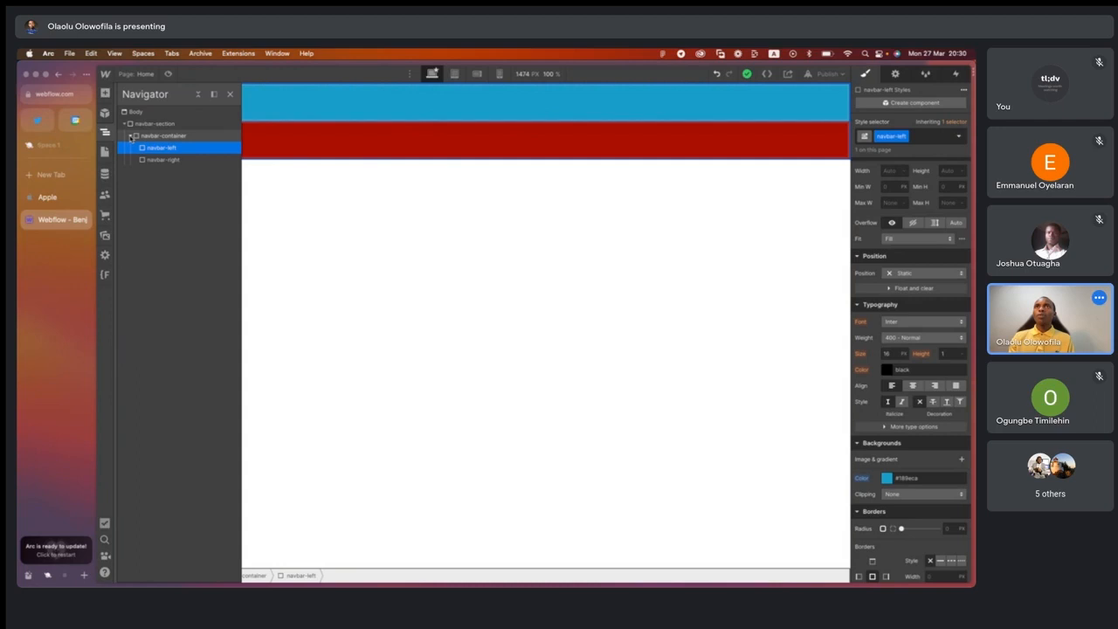
click(131, 137)
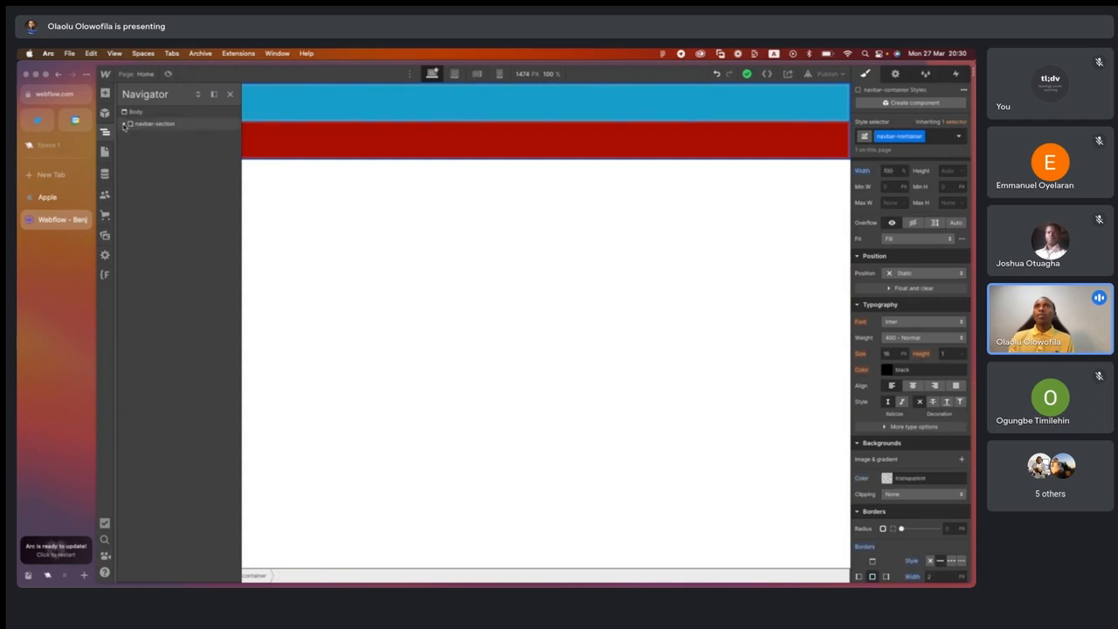
click(125, 125)
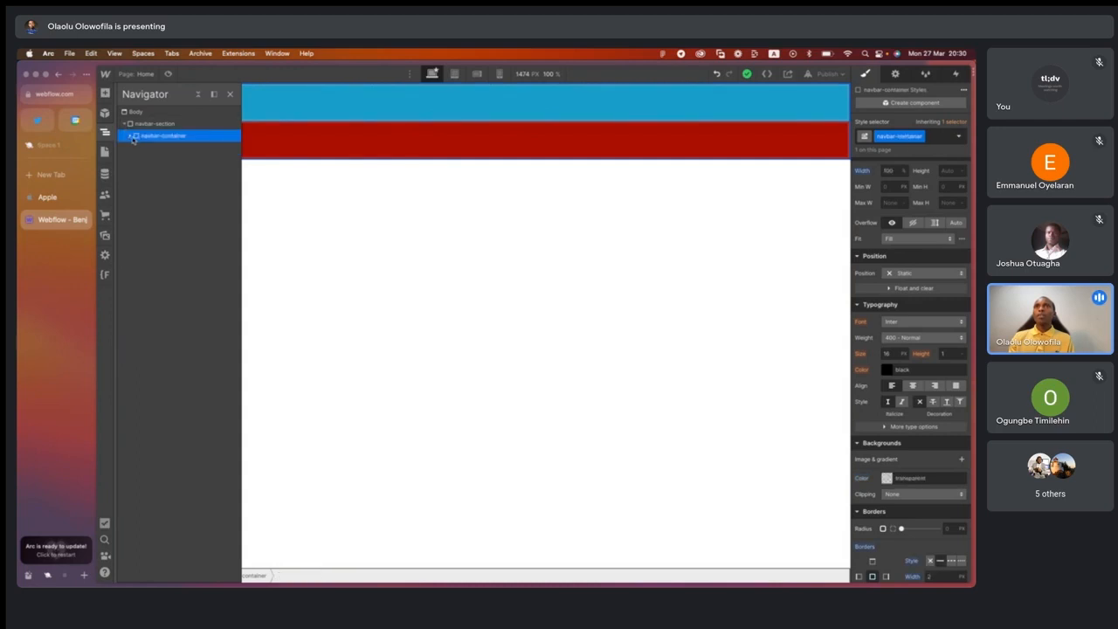
click(131, 137)
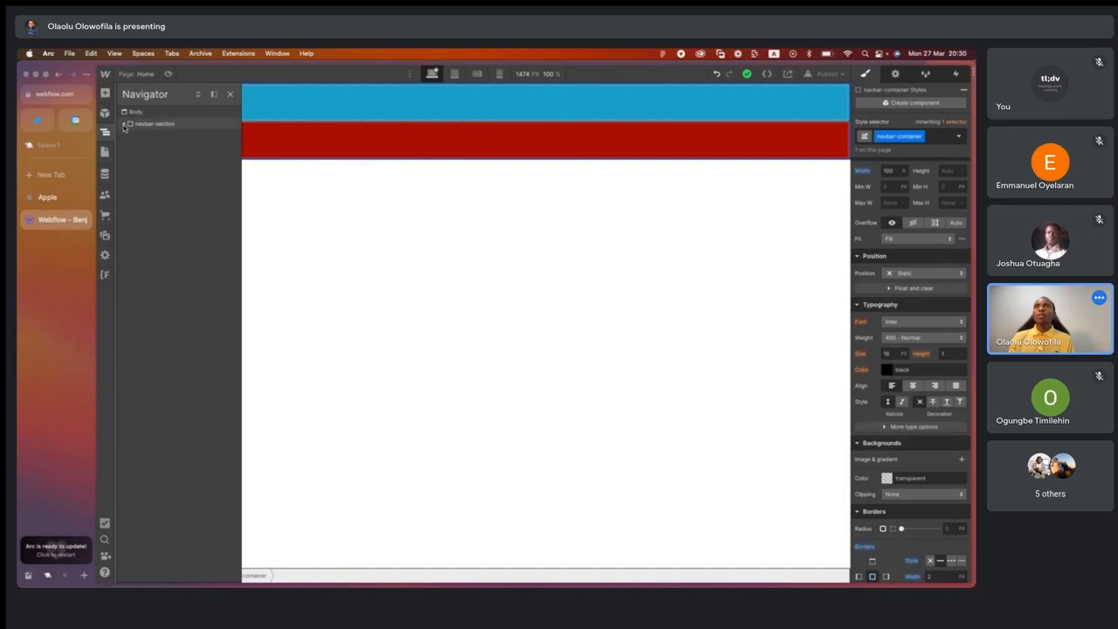
click(125, 125)
click(131, 137)
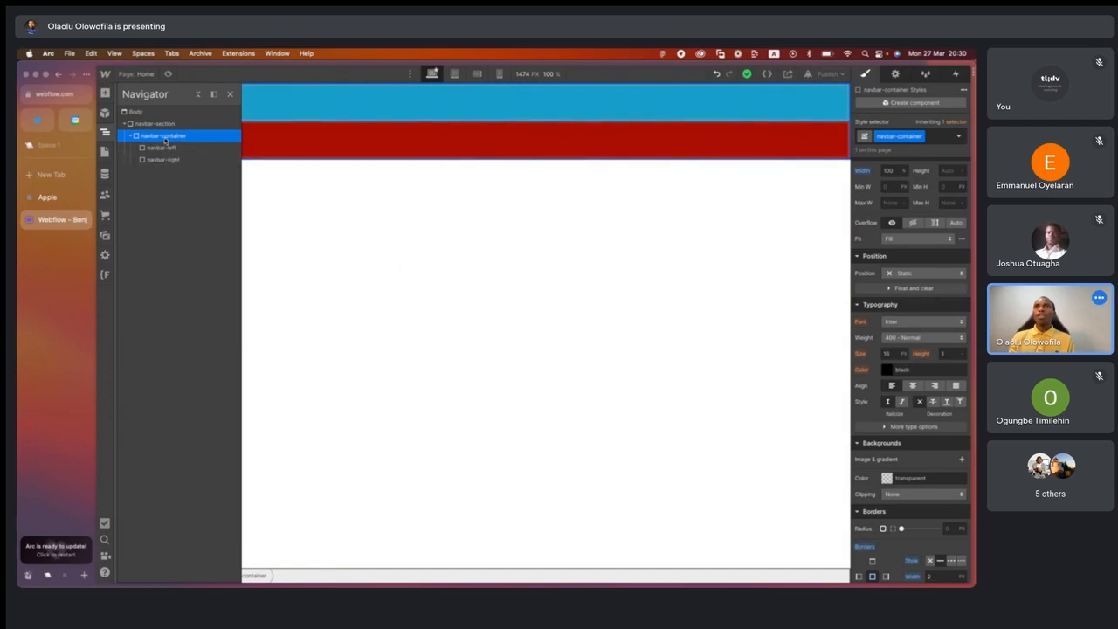
Review the display options of navbar-container and set its display to flex.
scroll(896, 260, up, 3)
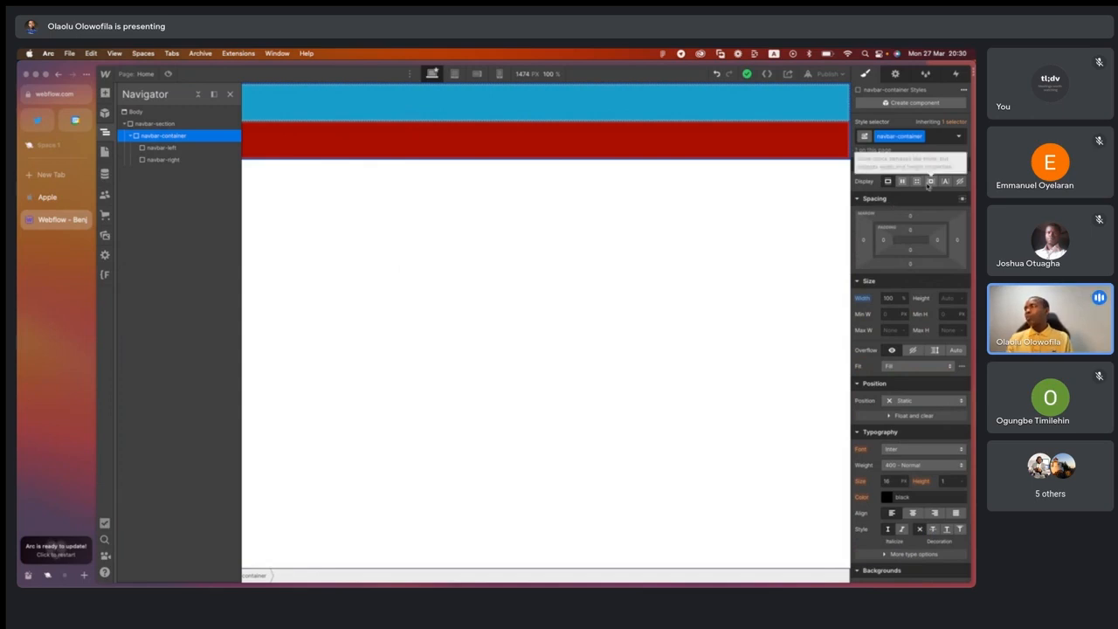
scroll(927, 182, up, 5)
scroll(921, 181, up, 3)
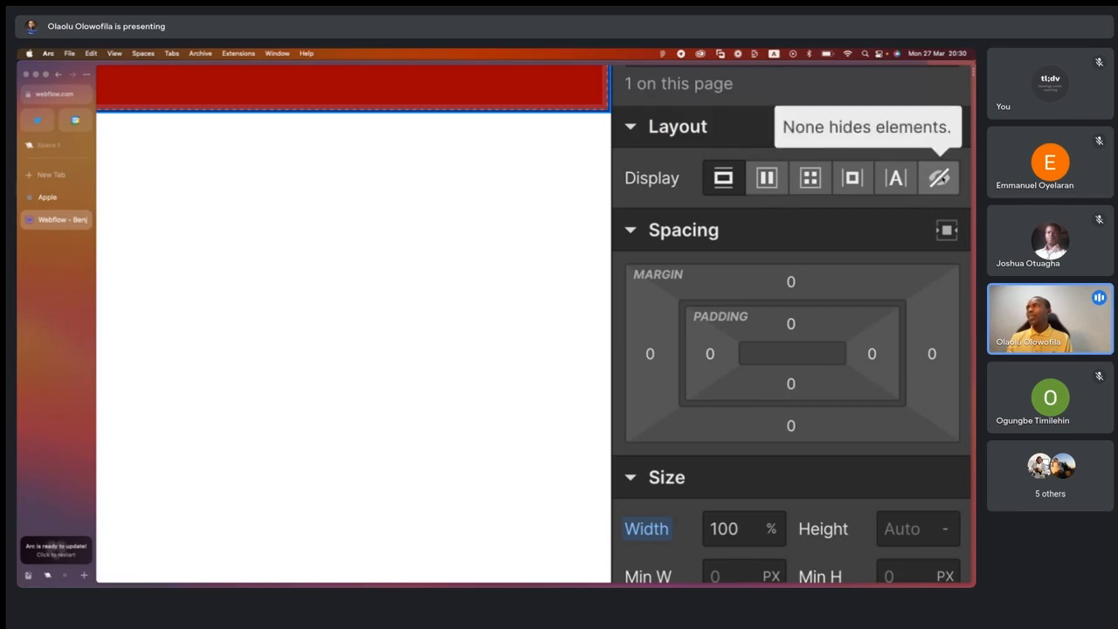
scroll(942, 180, down, 5)
scroll(942, 194, down, 2)
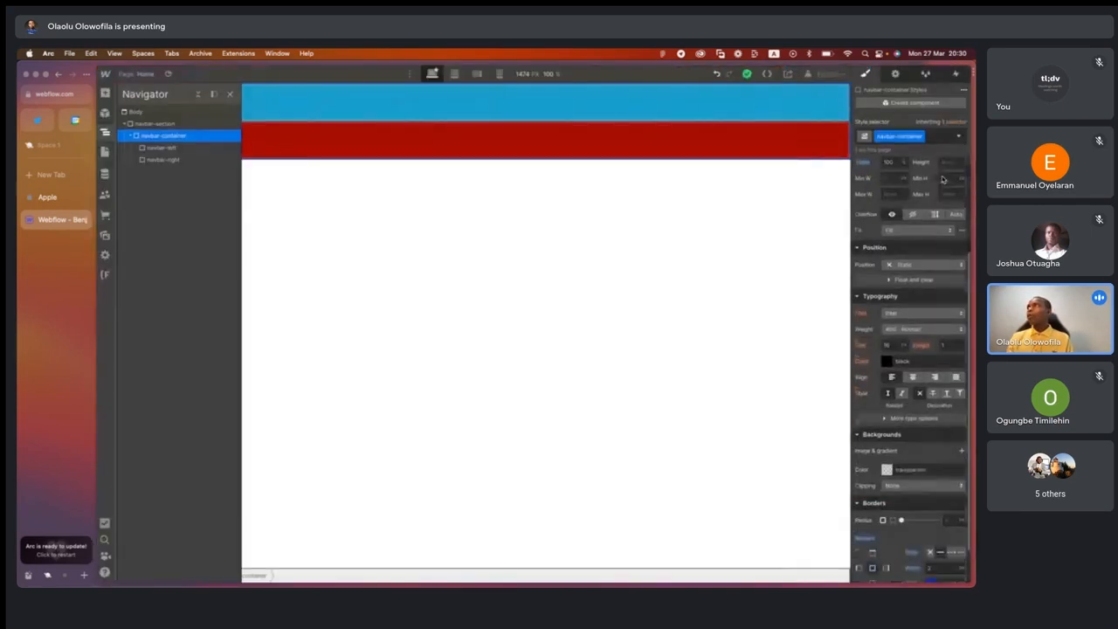
scroll(943, 194, up, 3)
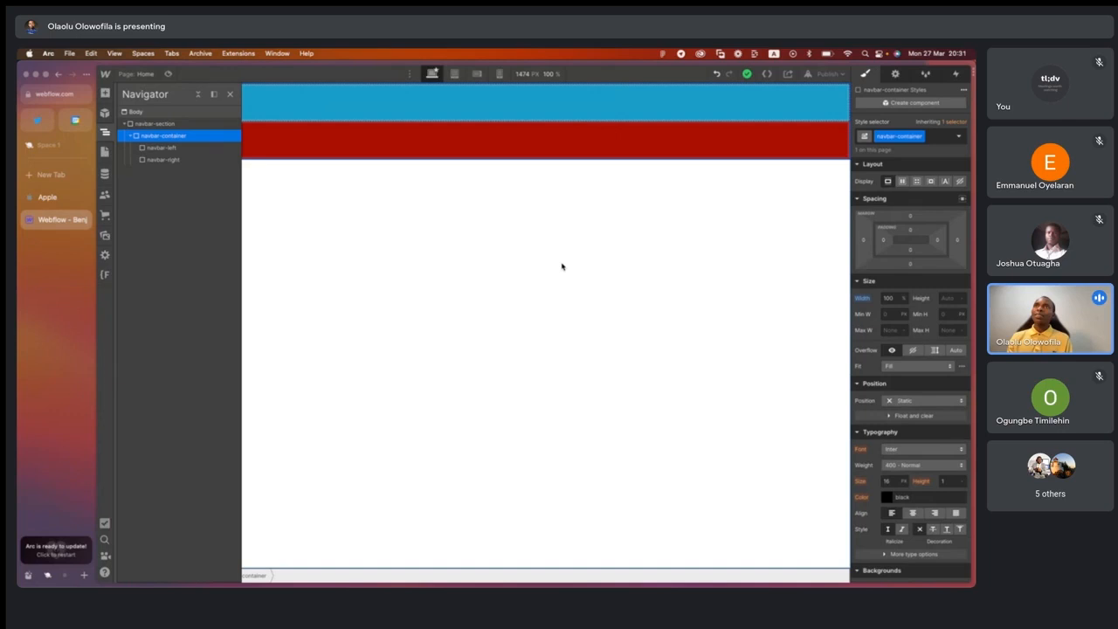
click(230, 94)
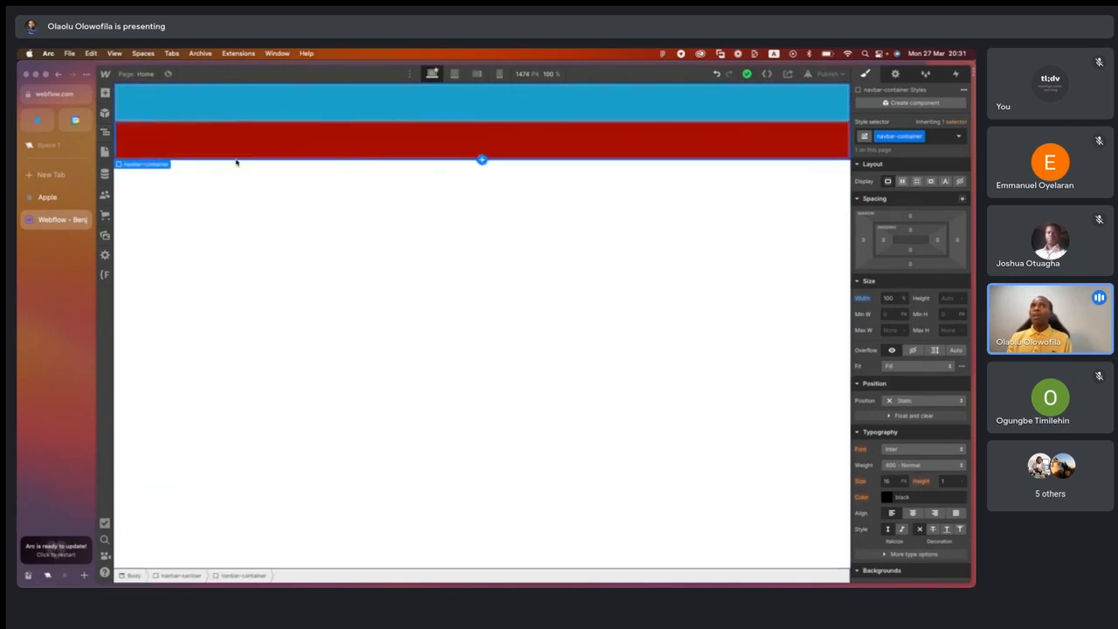
click(104, 131)
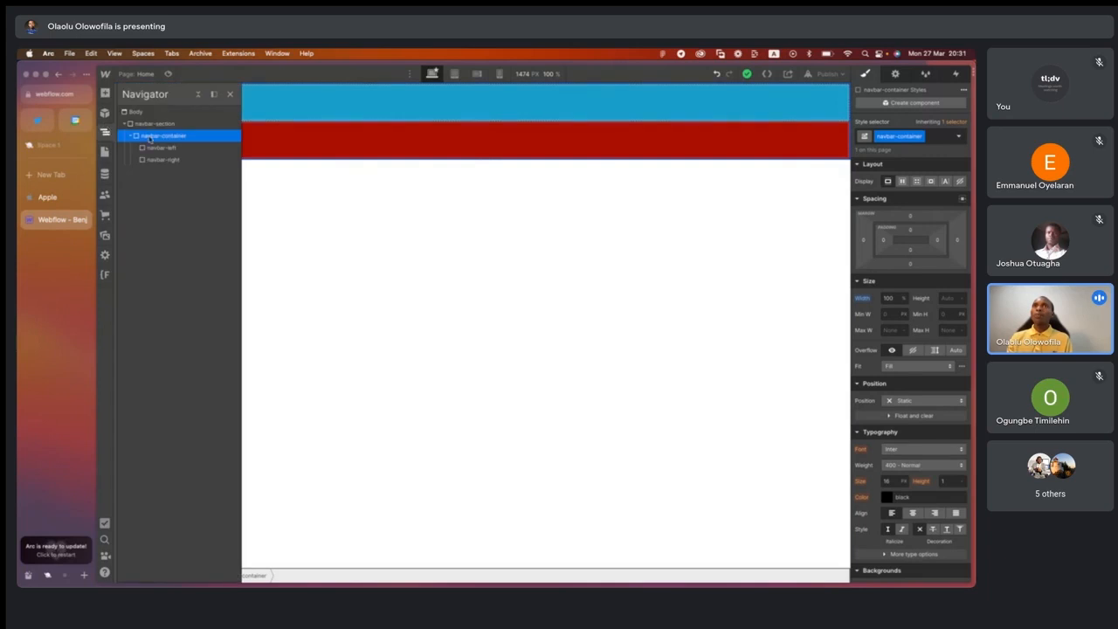
click(903, 182)
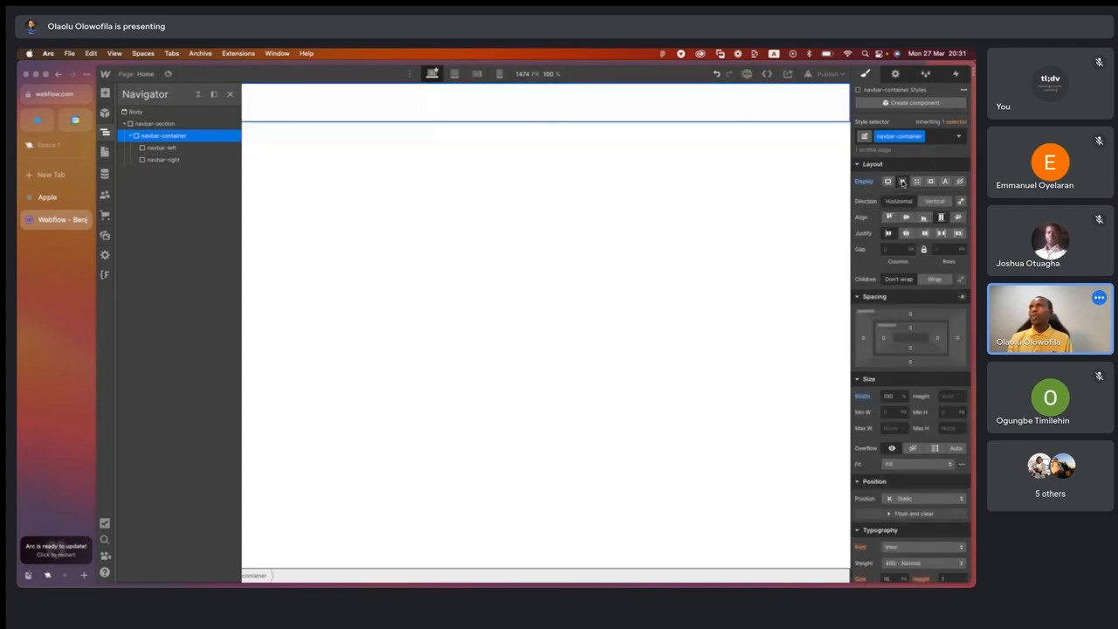
click(516, 180)
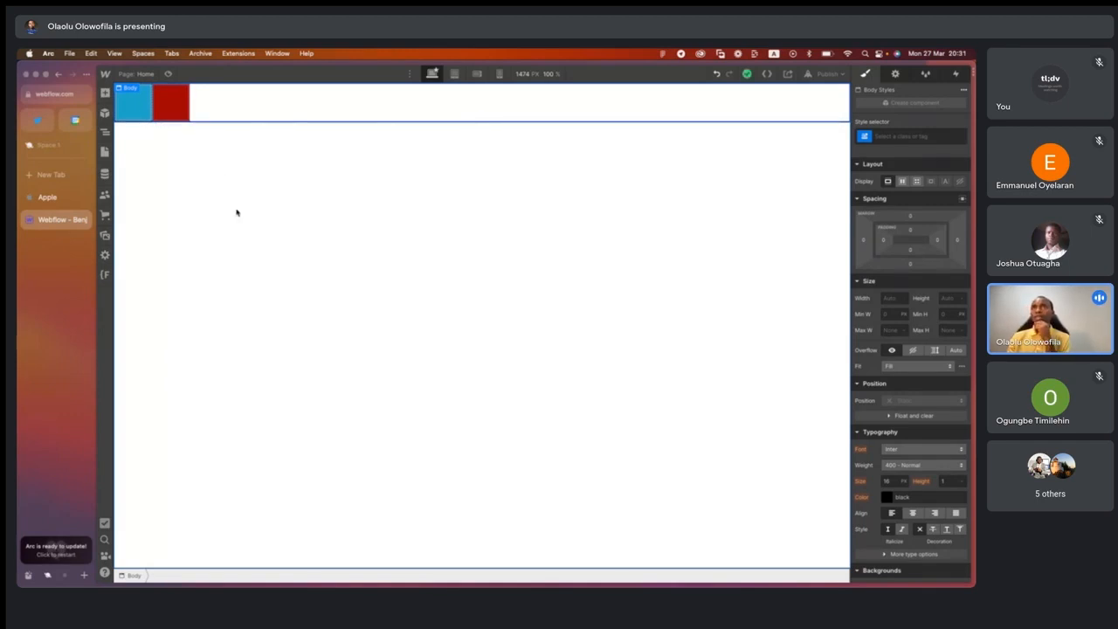
Compare the header in the Figma design with the Webflow navbar and inspect the flex layout settings of navbar-container.
key(ctrl+Right)
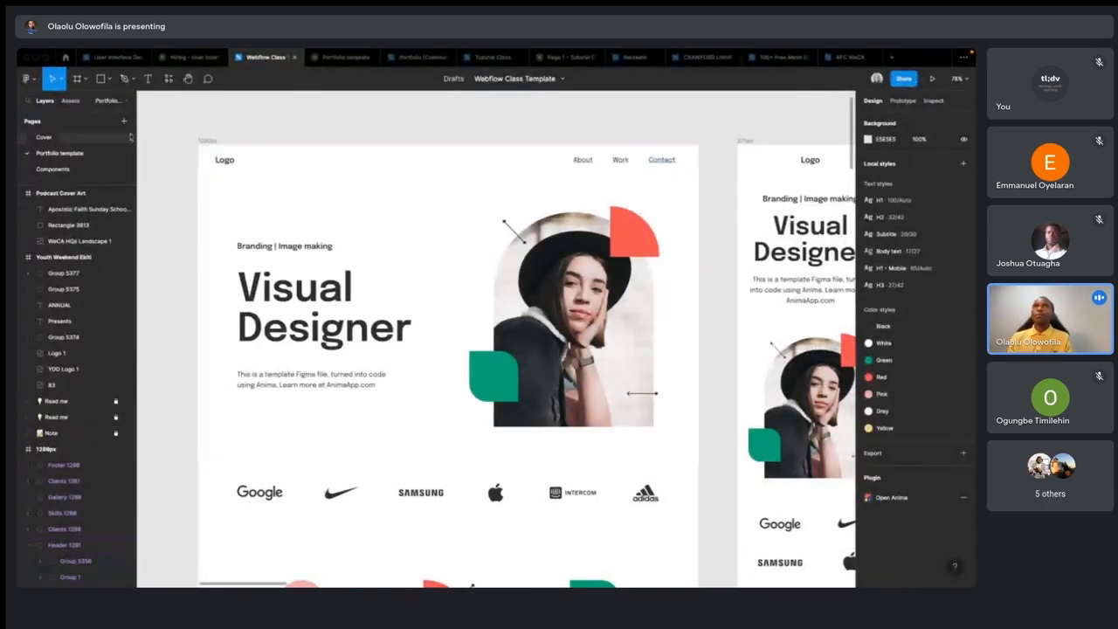
key(ctrl+Left)
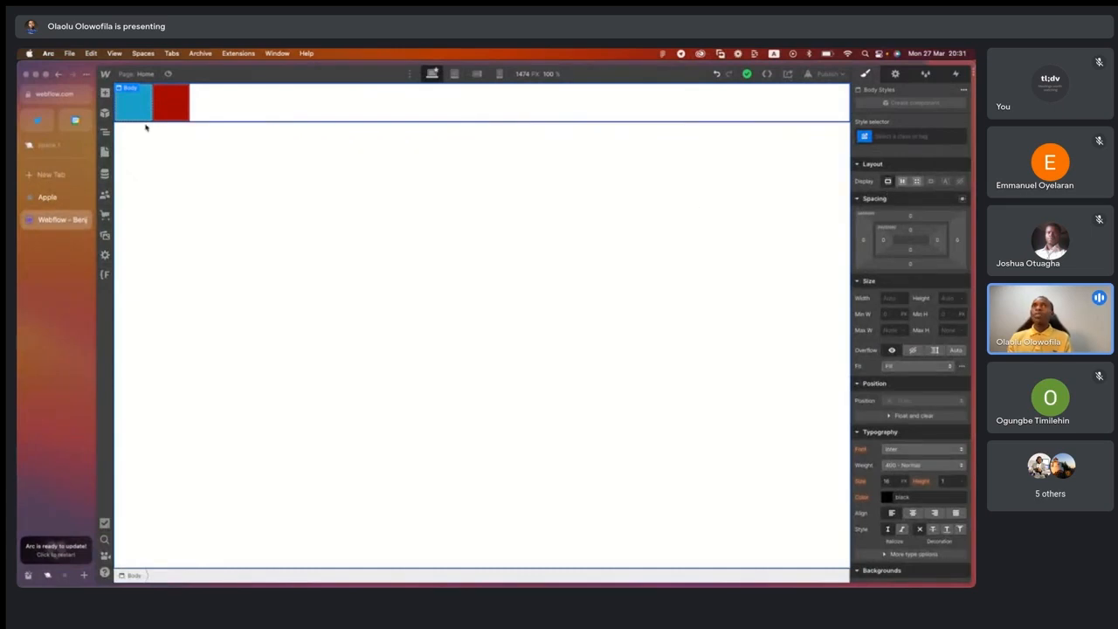
click(105, 133)
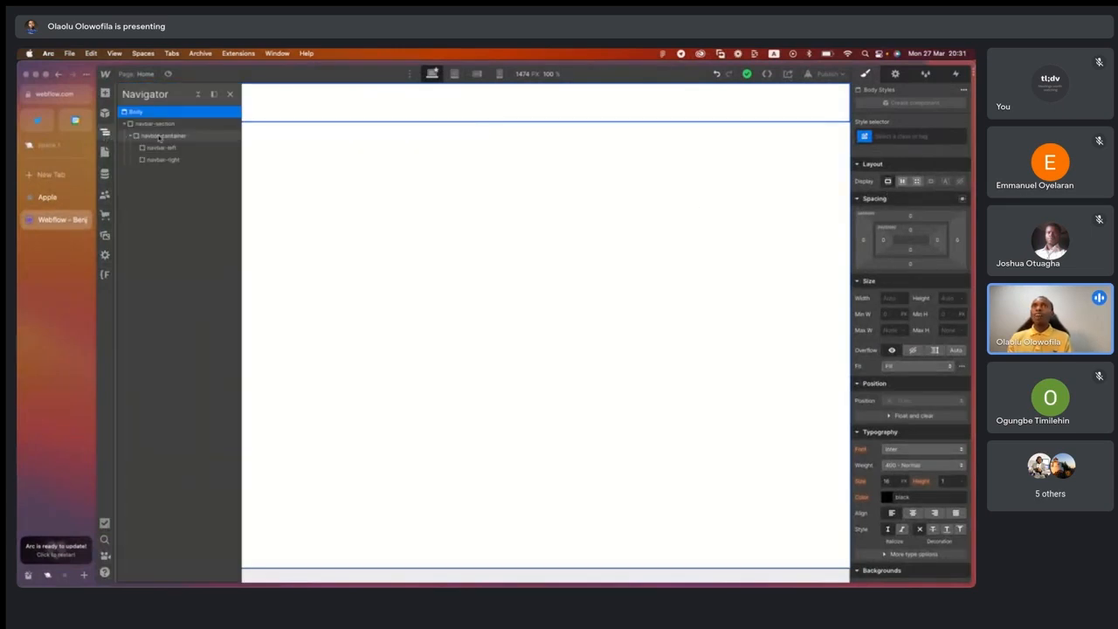
click(157, 135)
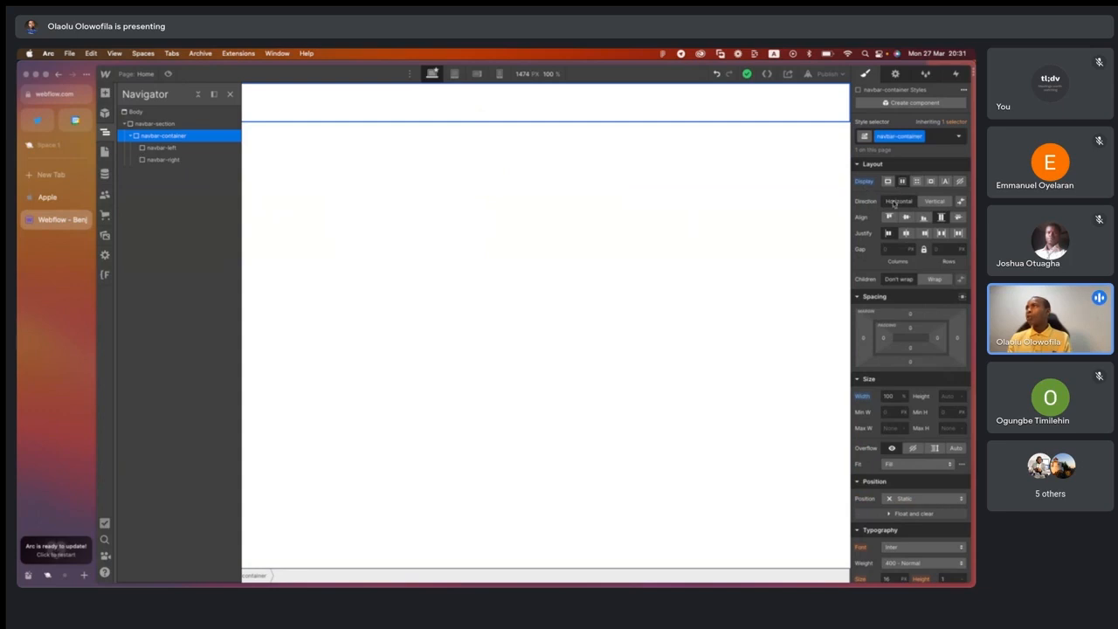
click(719, 240)
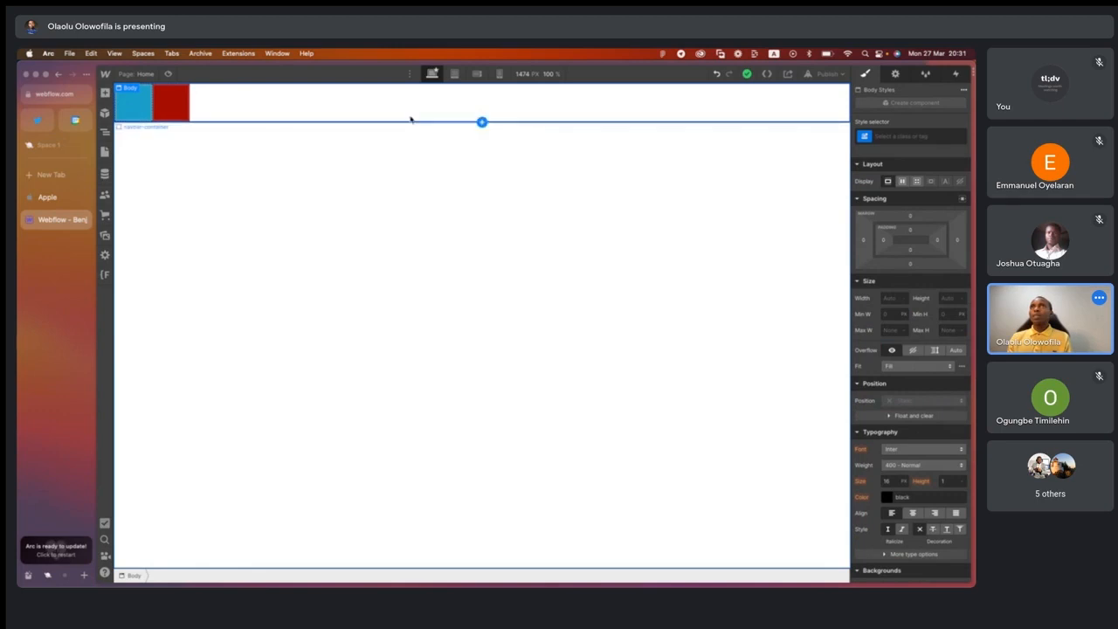
Pin the Navigator so the element tree stays open beside the canvas.
click(135, 112)
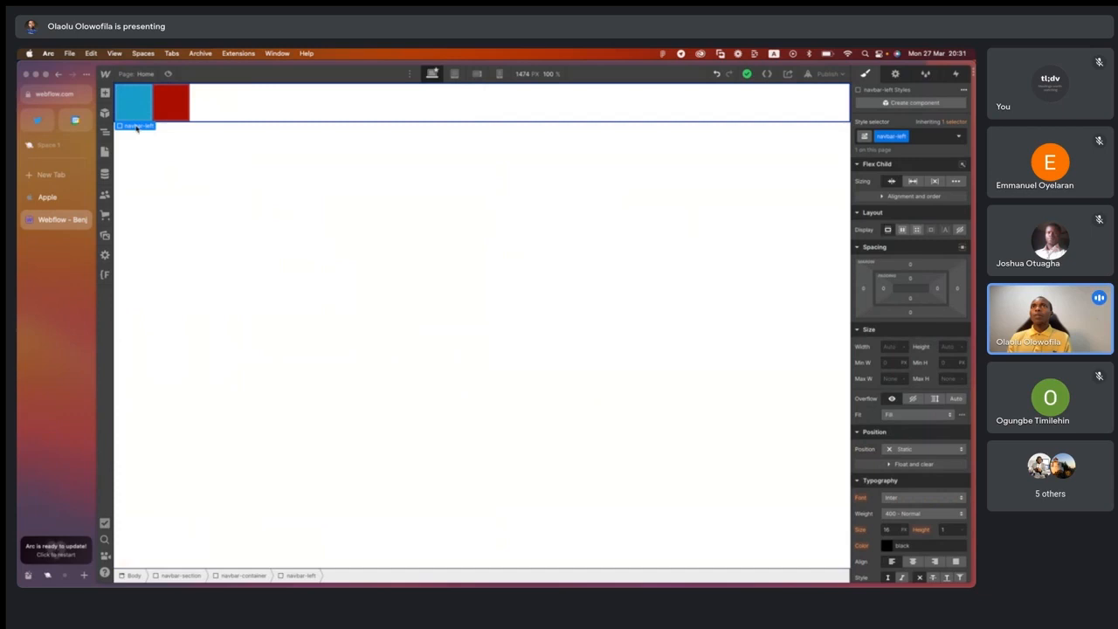
click(146, 136)
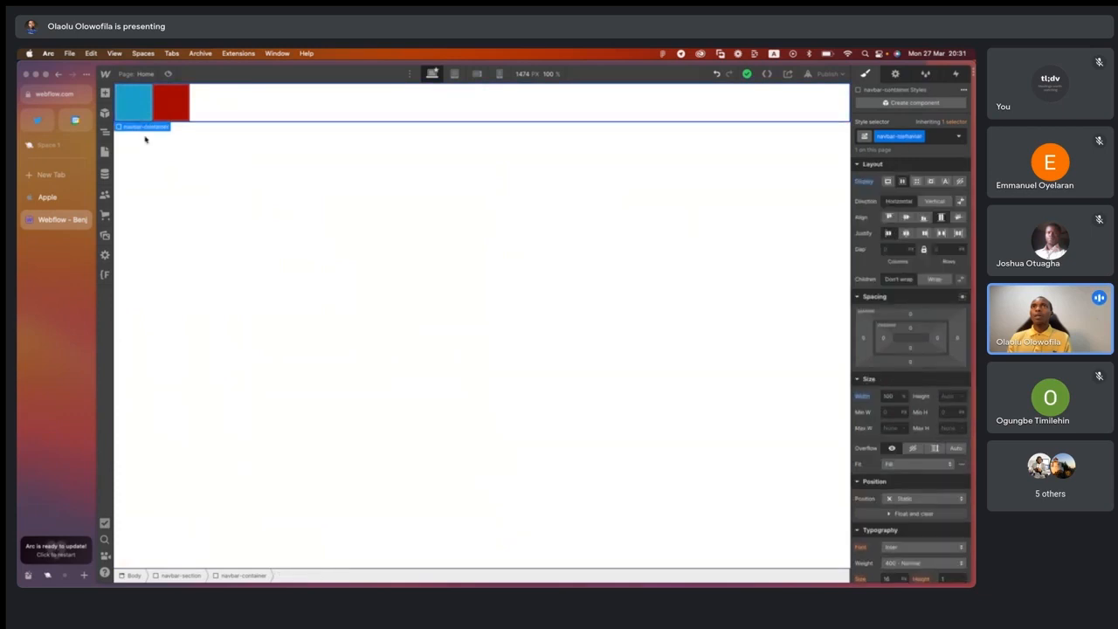
click(105, 132)
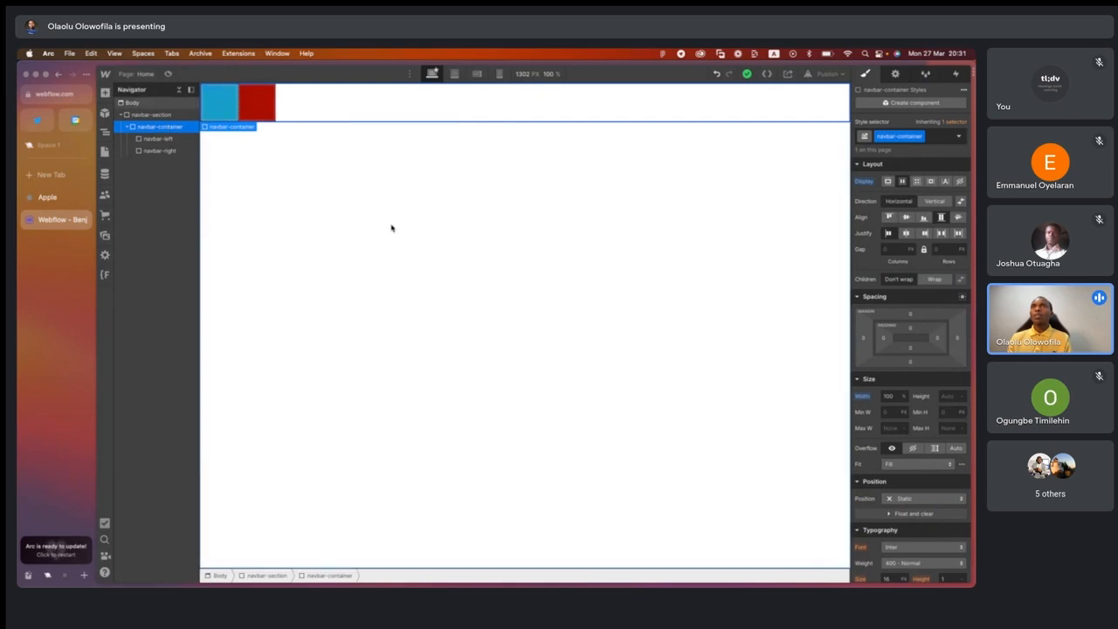
click(481, 191)
Try the vertical flex direction on navbar-container, set it back to horizontal, and justify its children with space between.
click(157, 127)
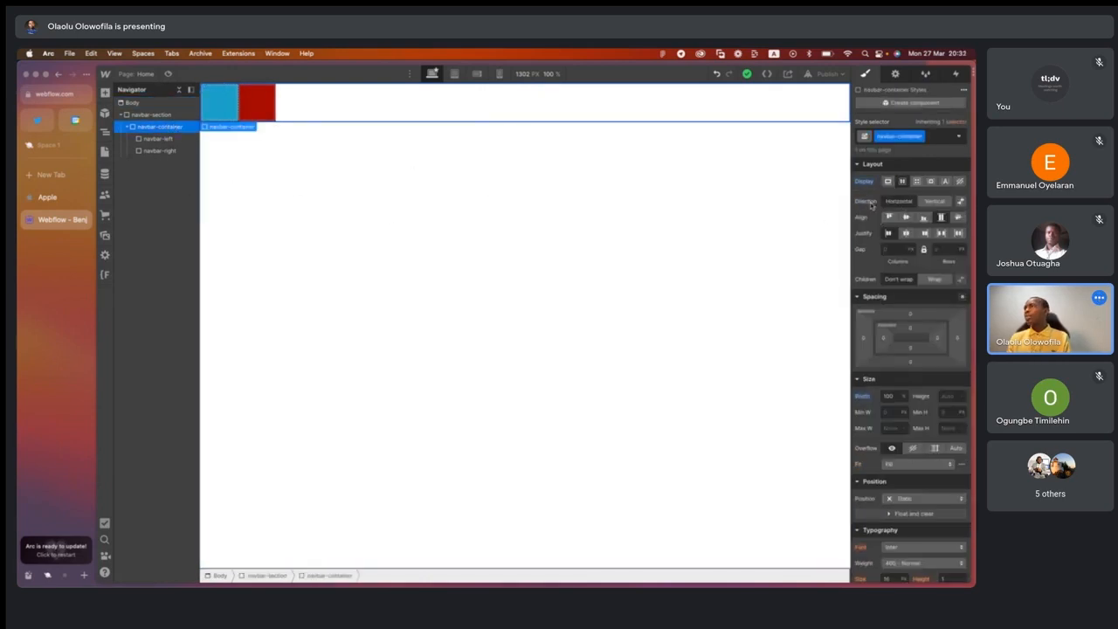
click(935, 201)
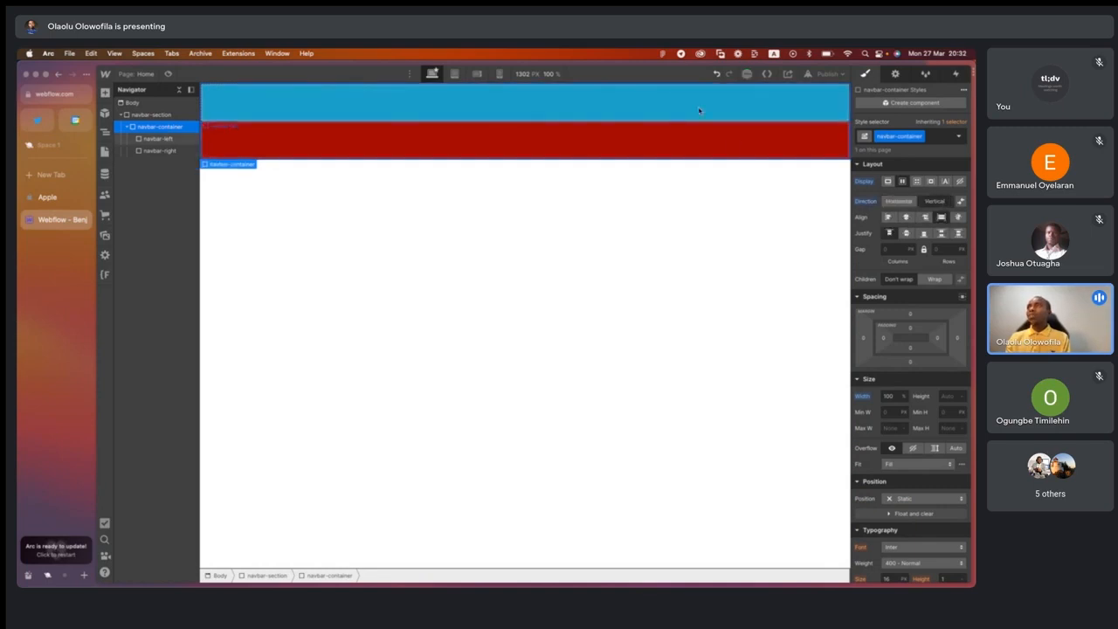
click(895, 201)
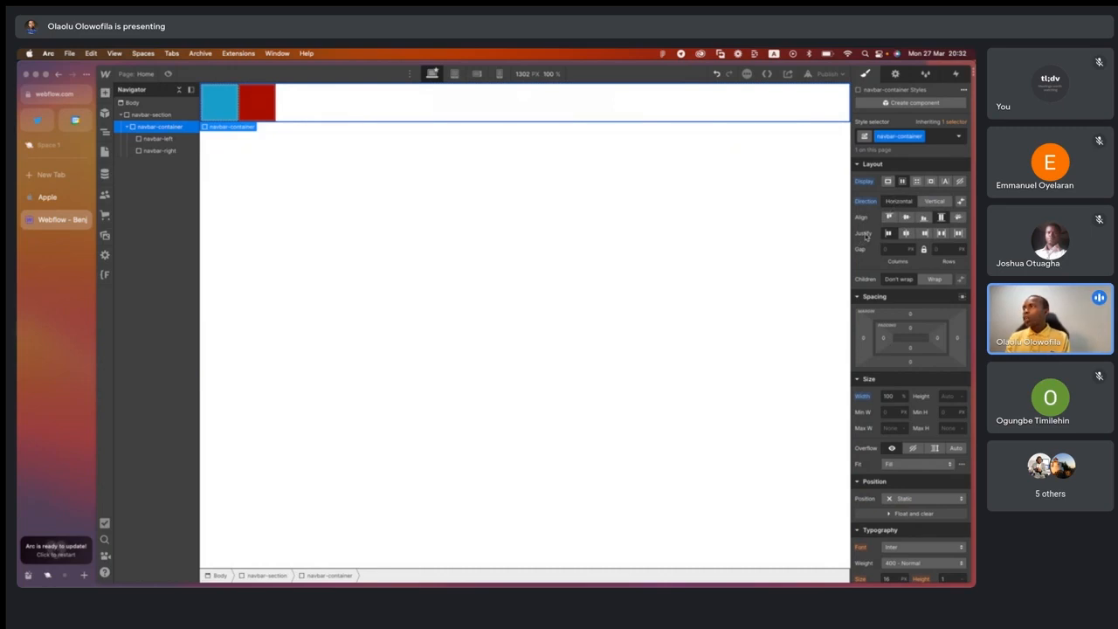
click(941, 233)
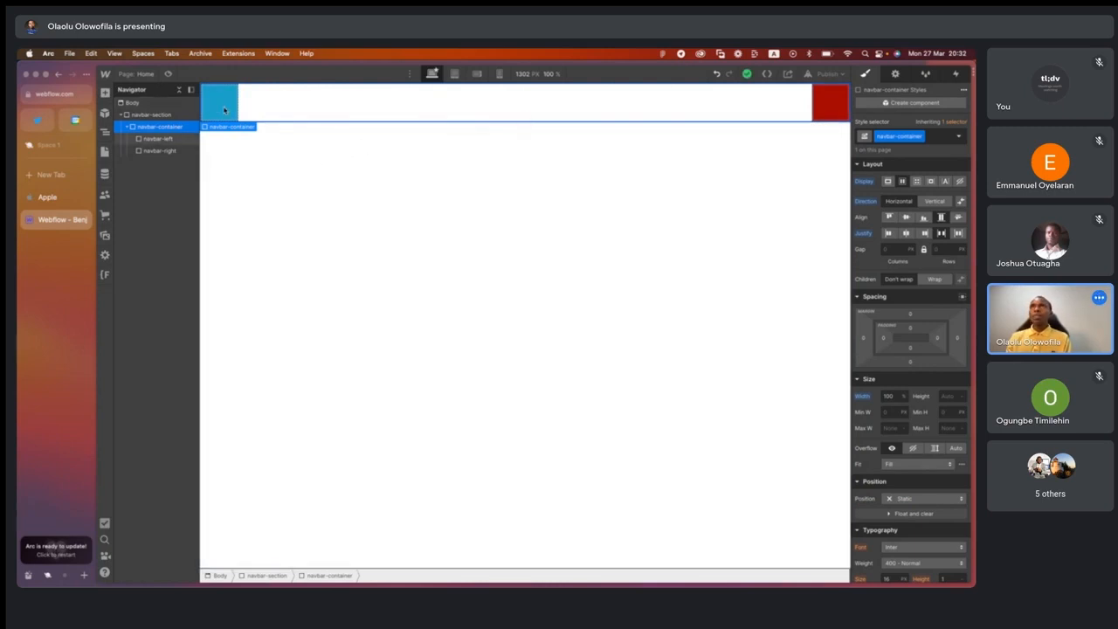
Switch to the Figma design, examine the Top bar layers and the Work link's spacing, and return to Webflow.
key(ctrl+Right)
click(266, 170)
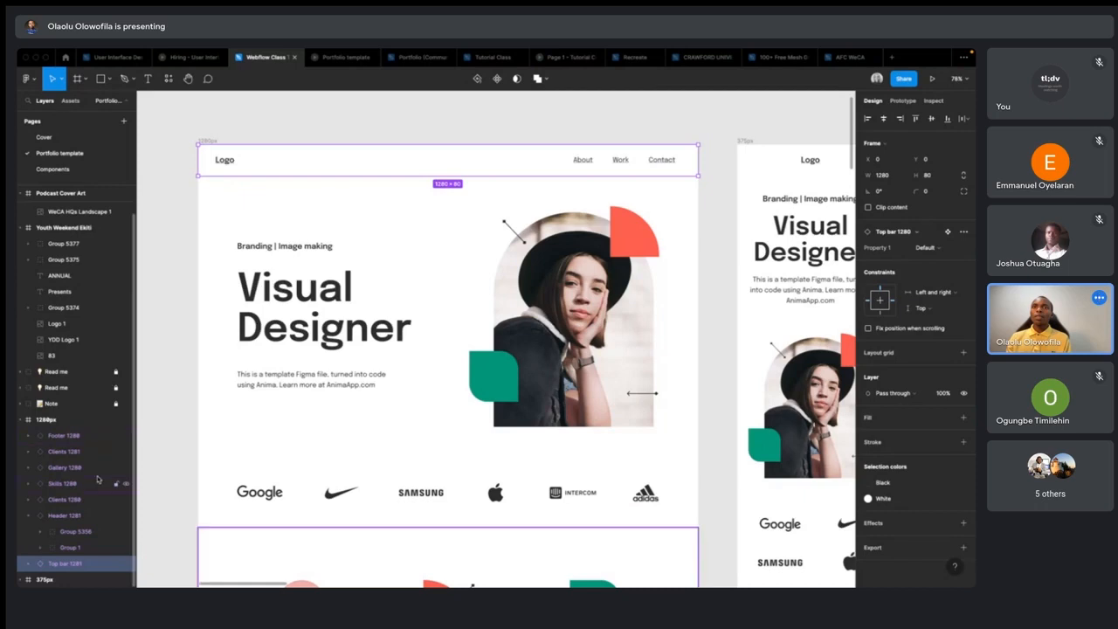
click(31, 566)
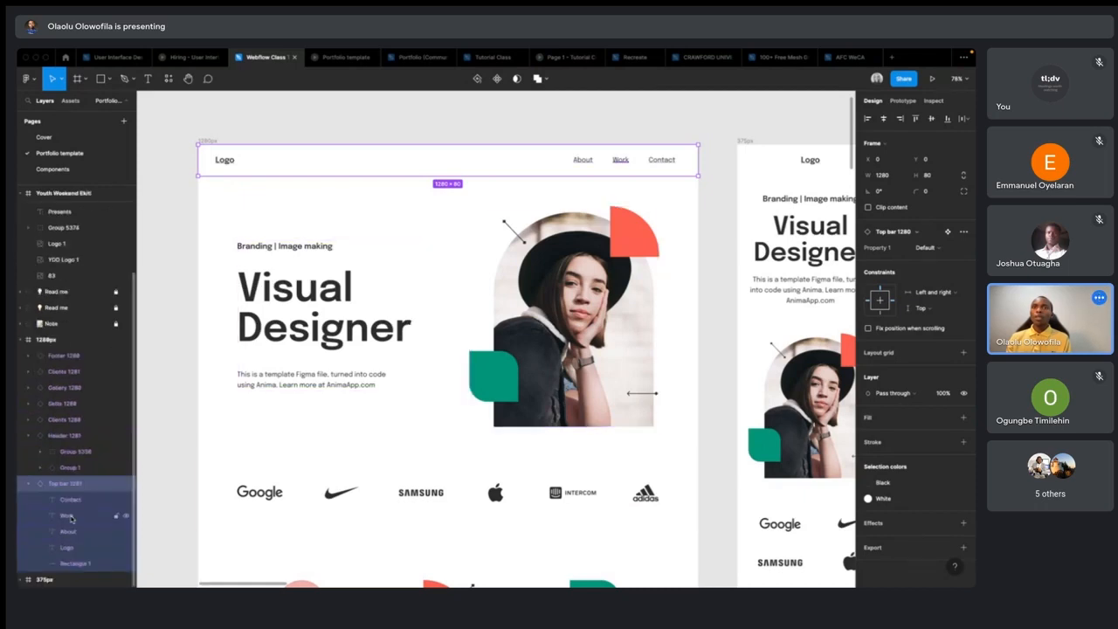
click(71, 516)
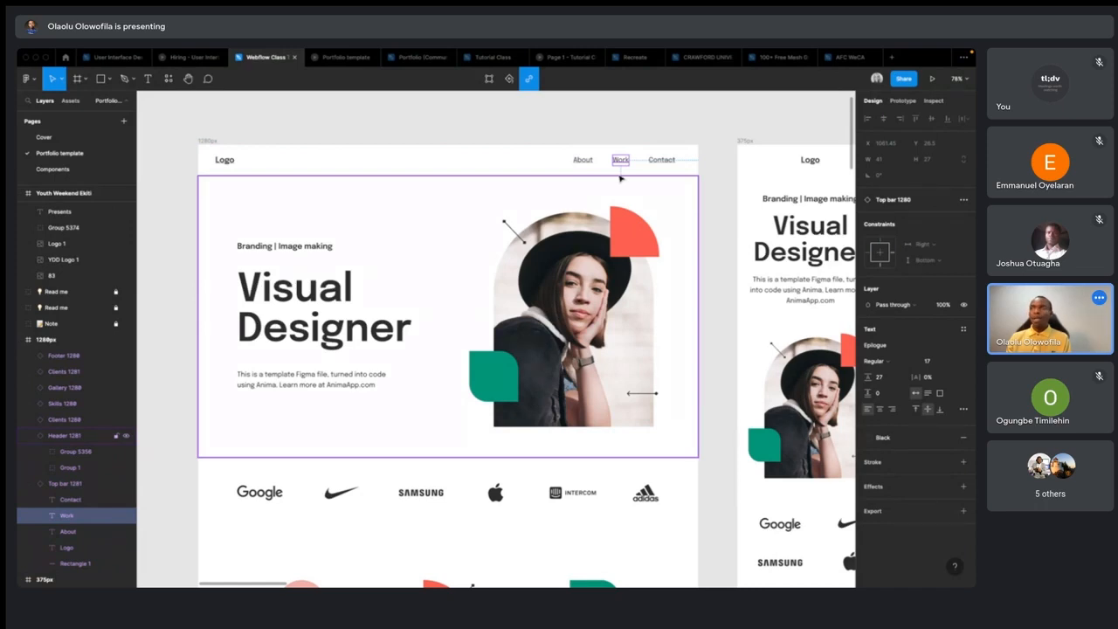
key(alt)
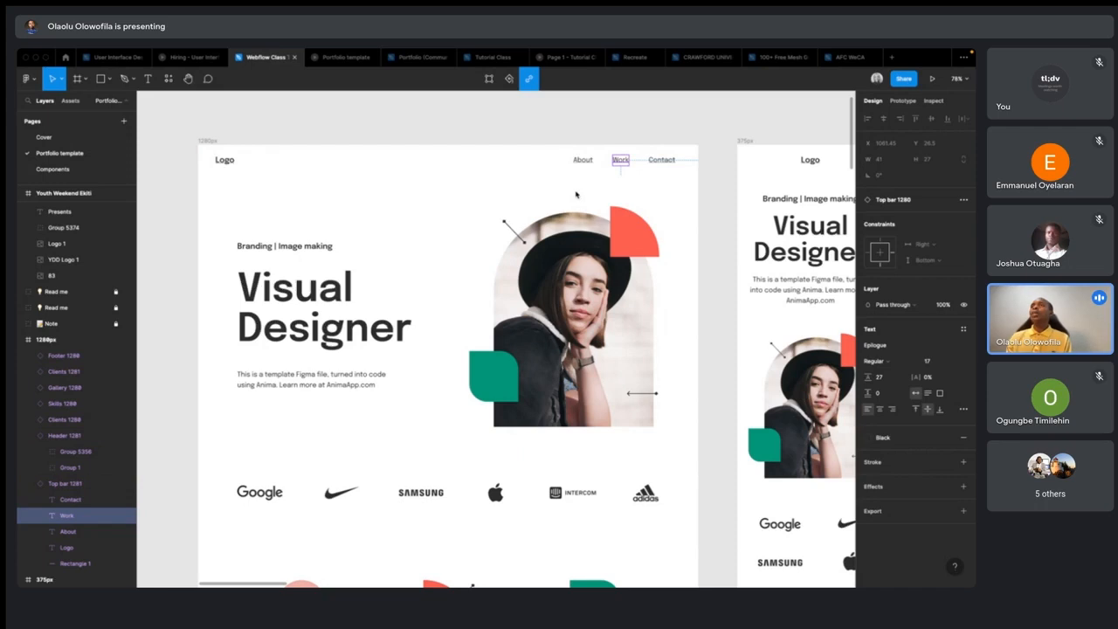
key(ctrl+Left)
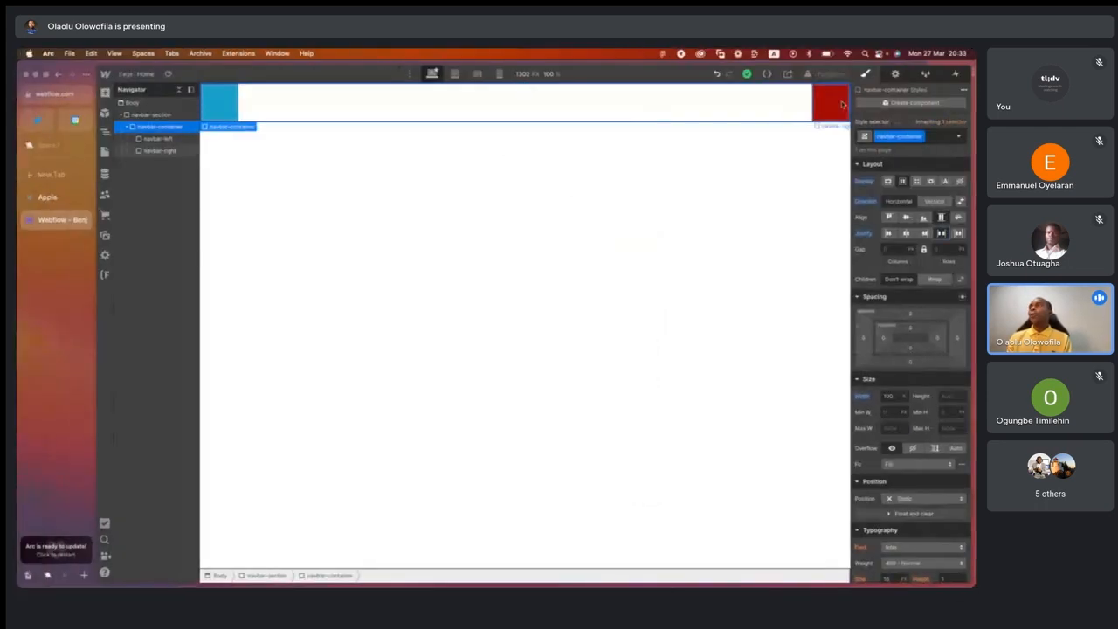
Add a div block inside navbar-left to hold the logo from the Figma header and give it the class logo-container.
click(220, 107)
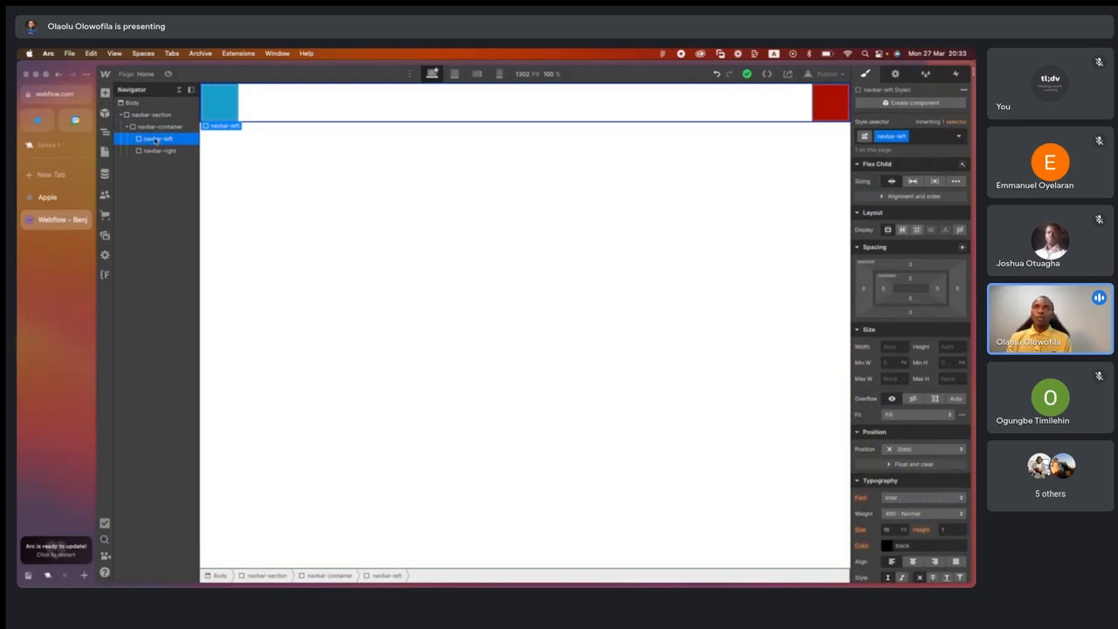
key(ctrl+Right)
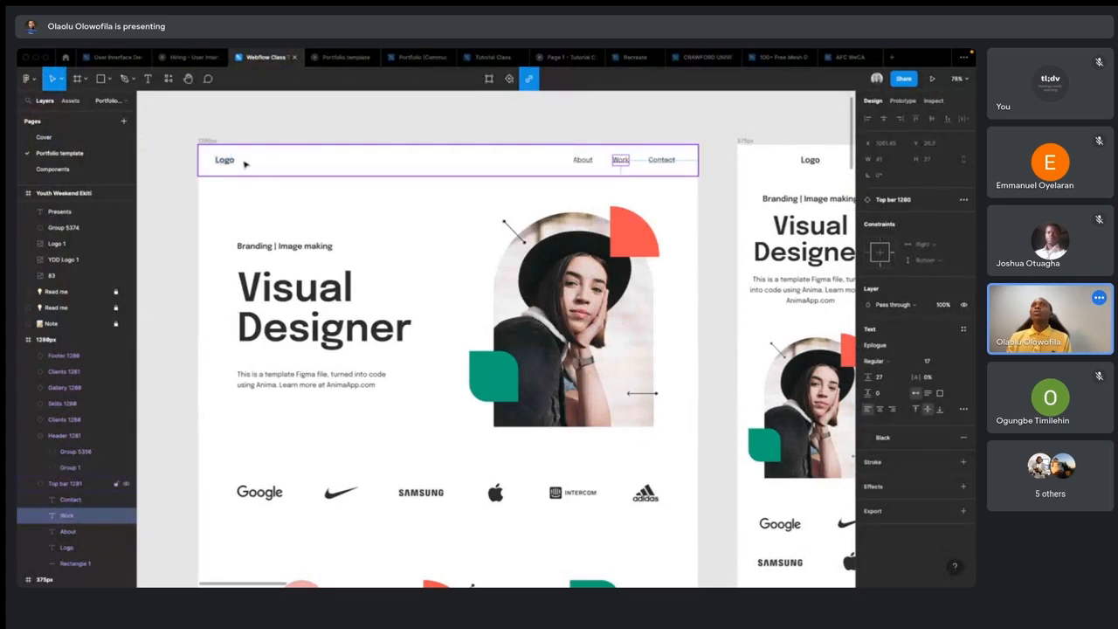
key(ctrl+Left)
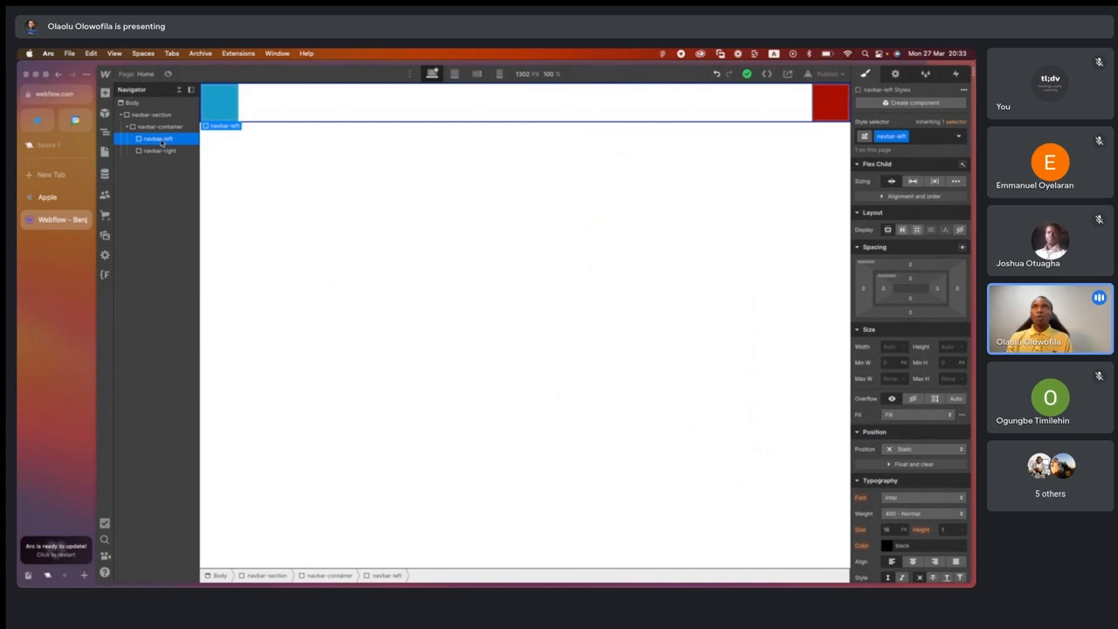
key(a)
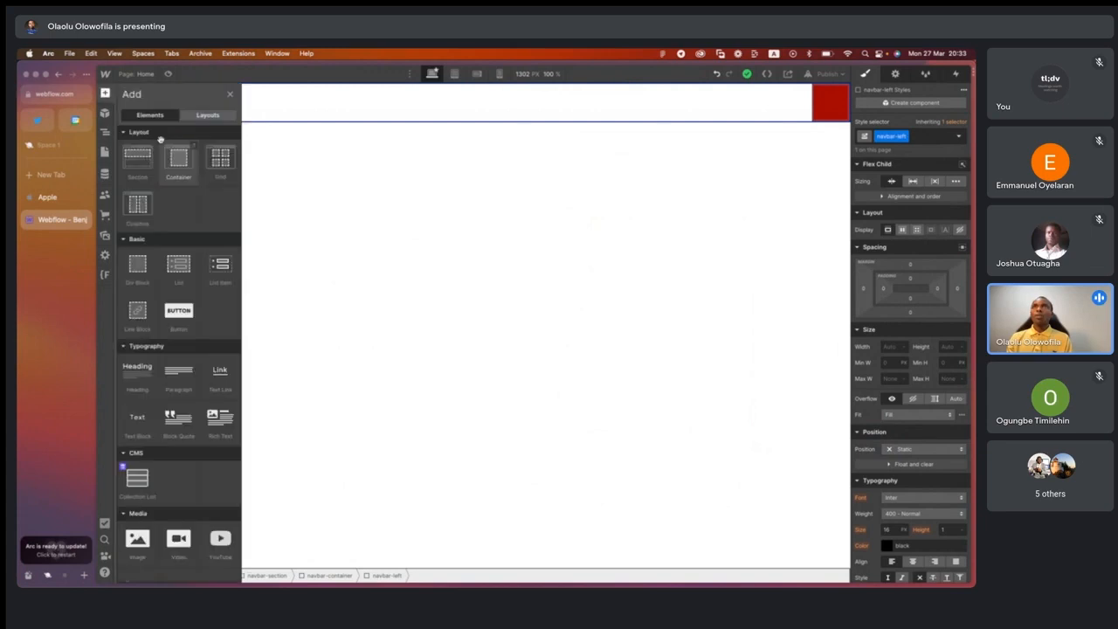
click(137, 273)
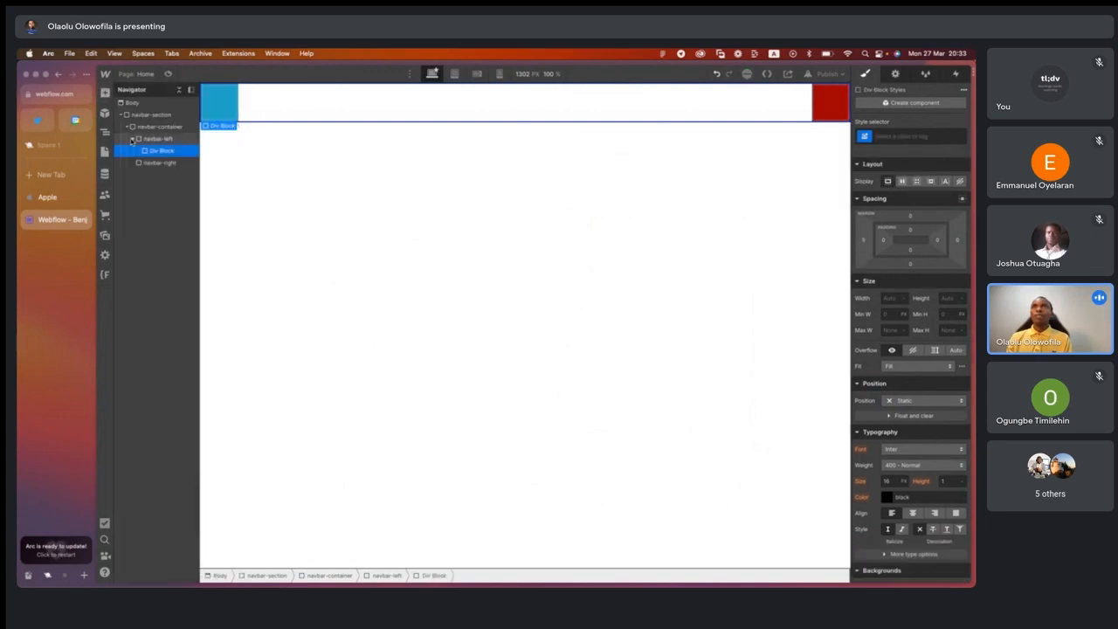
click(916, 137)
text(logo)
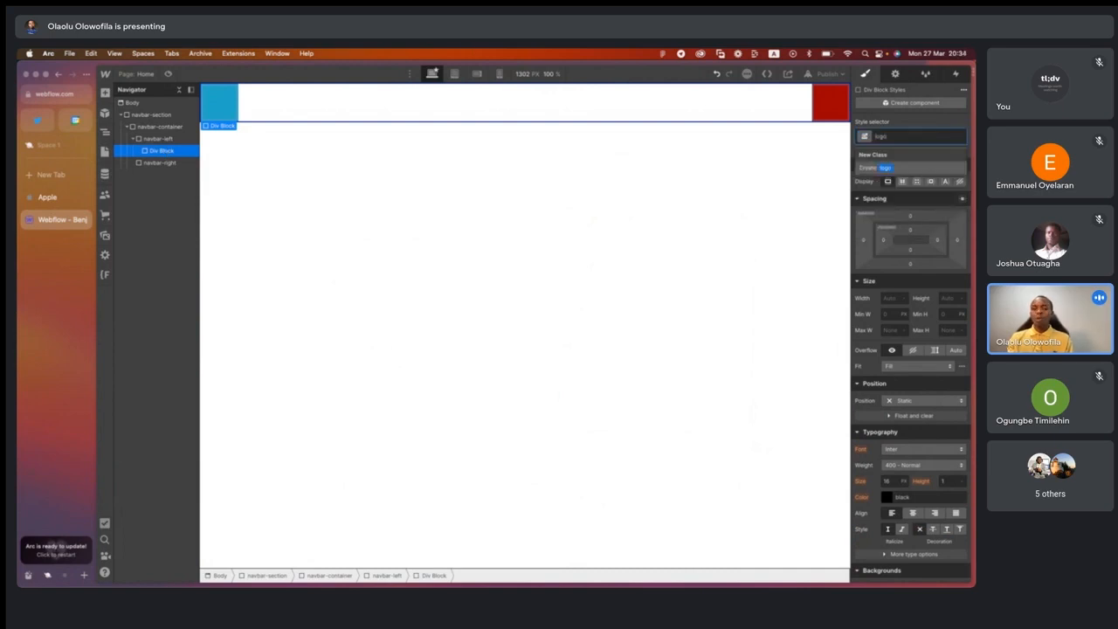
text(-container)
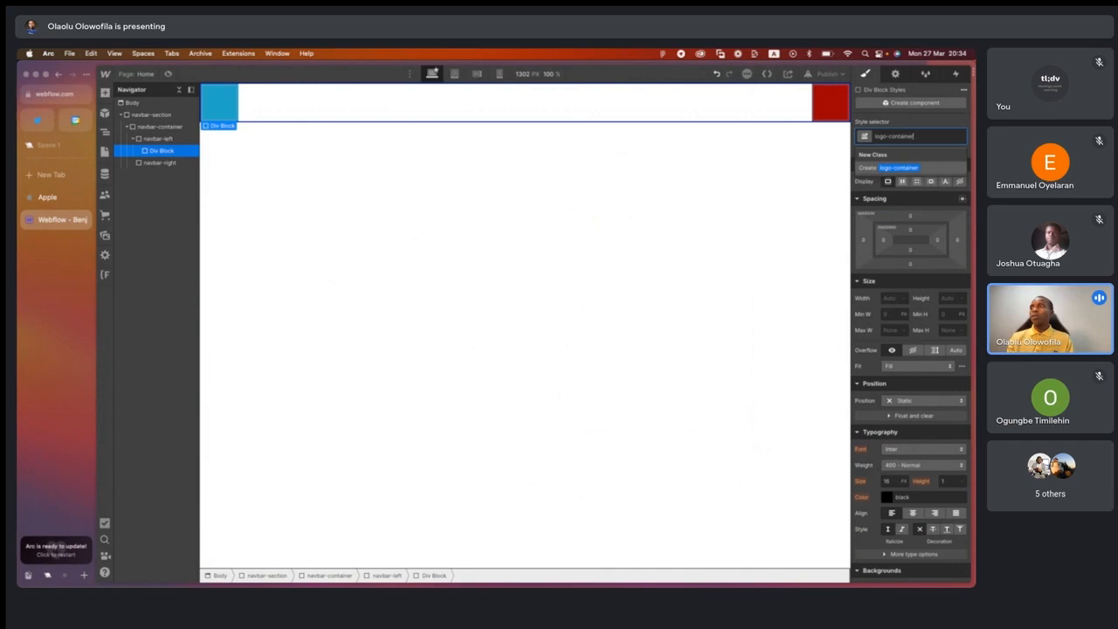
key(Return)
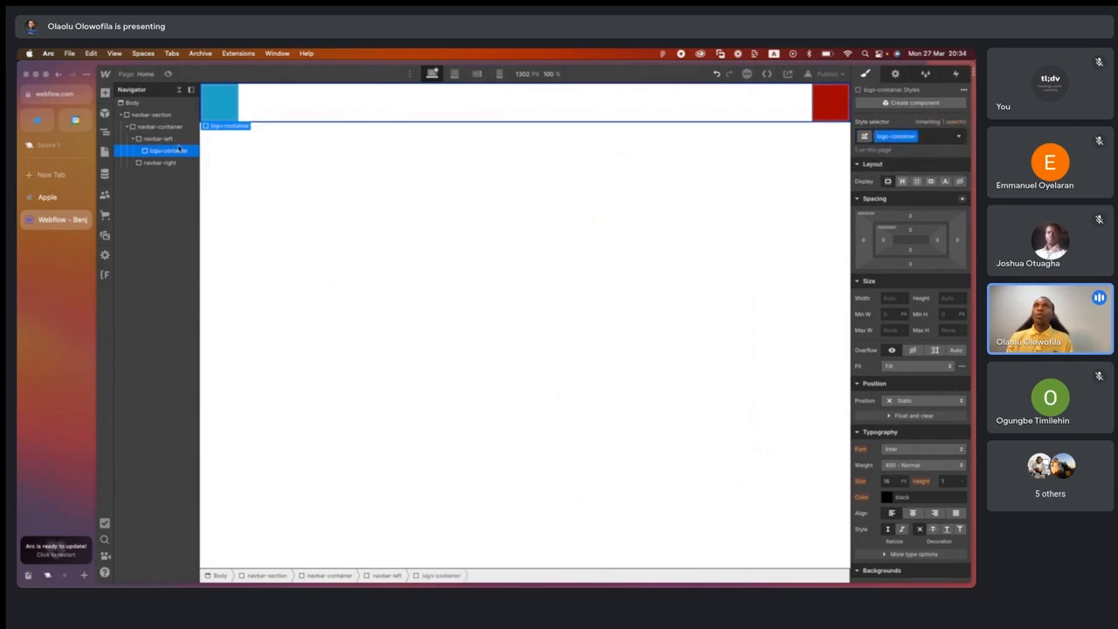
Add a text block inside logo-container and give it the class logo.
key(super+e)
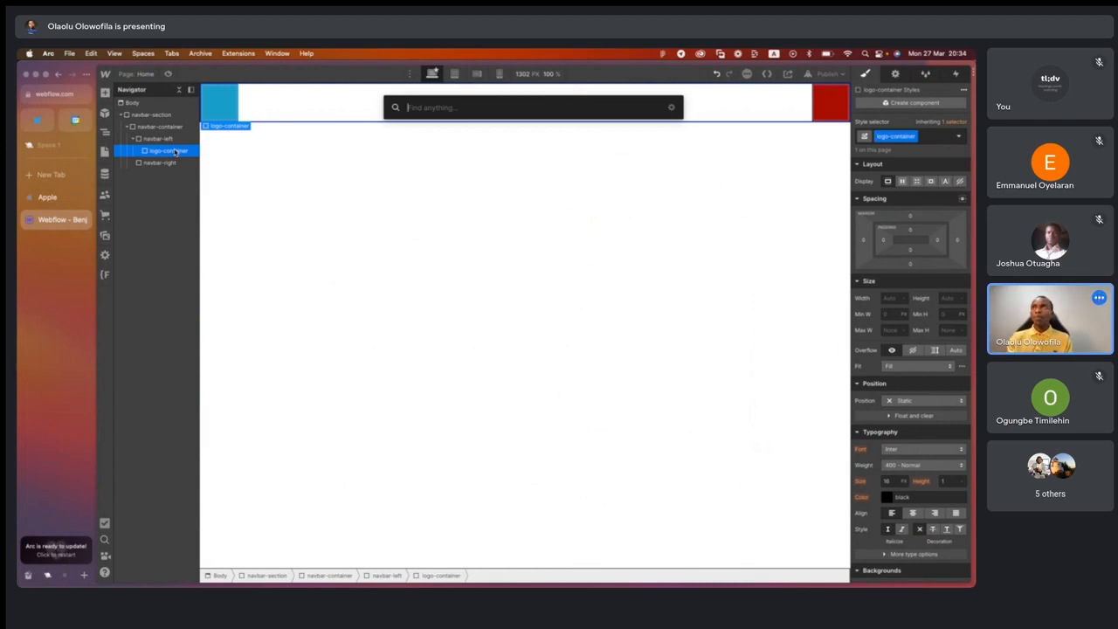
key(Escape)
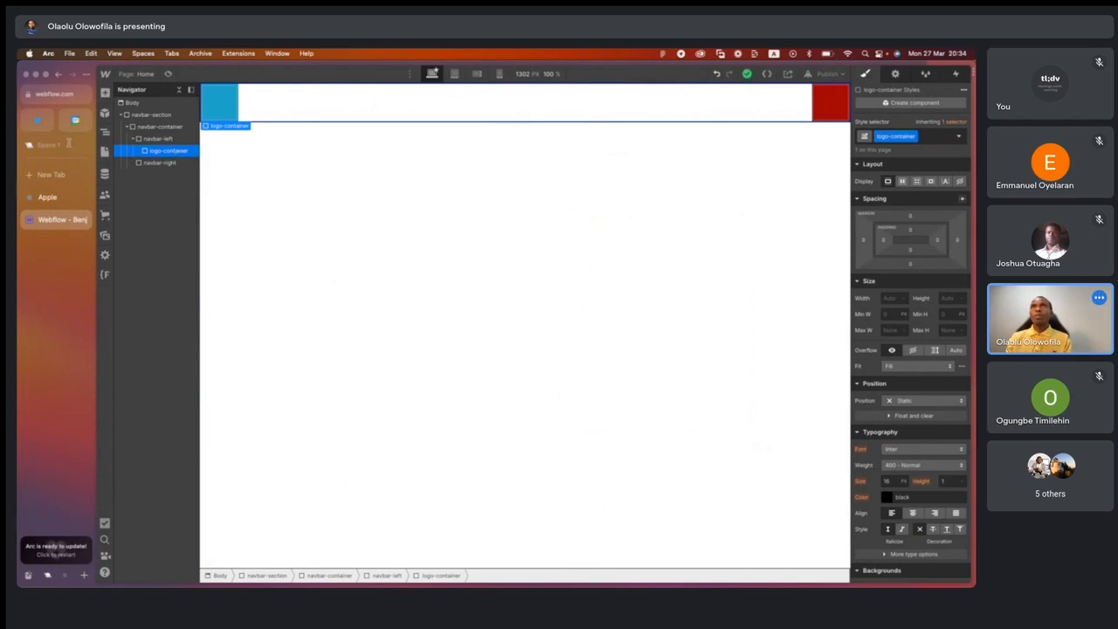
click(105, 92)
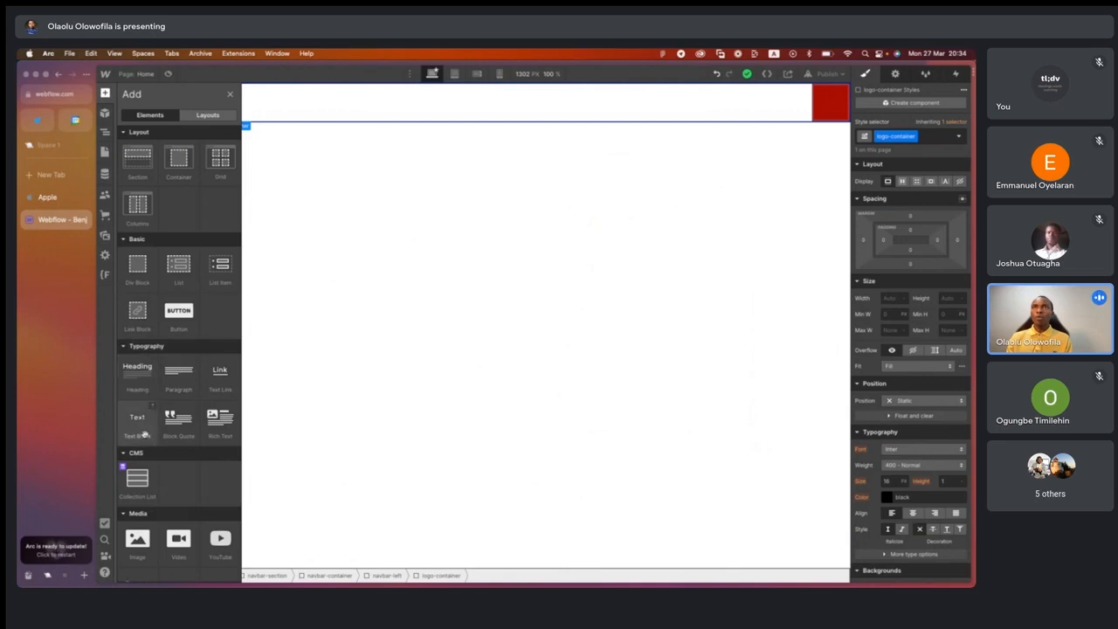
click(144, 434)
click(140, 152)
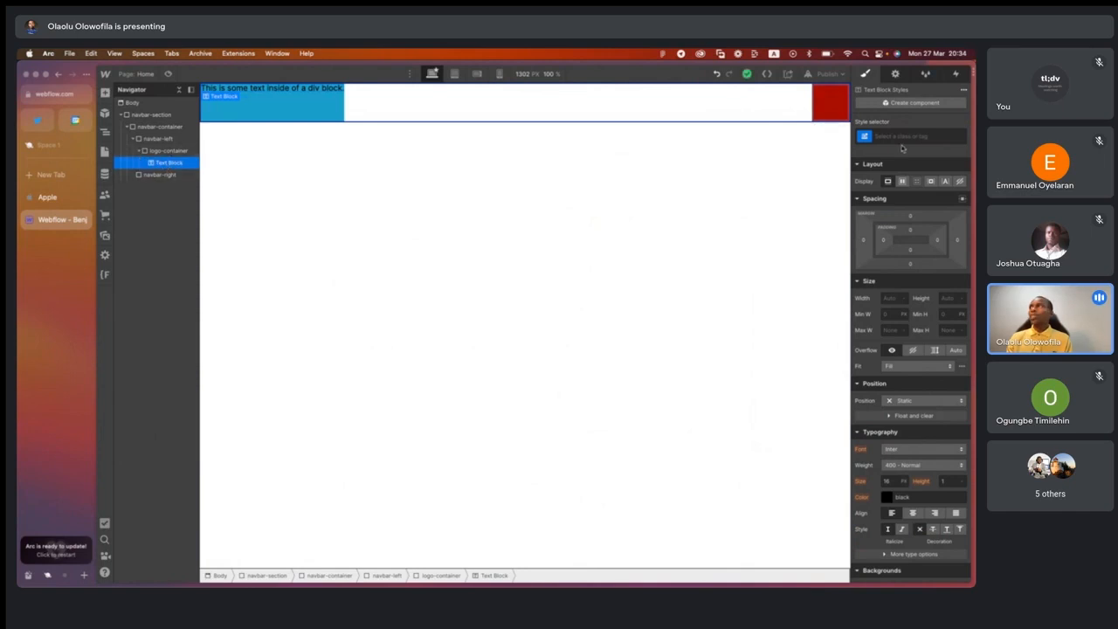
click(899, 135)
text(logo)
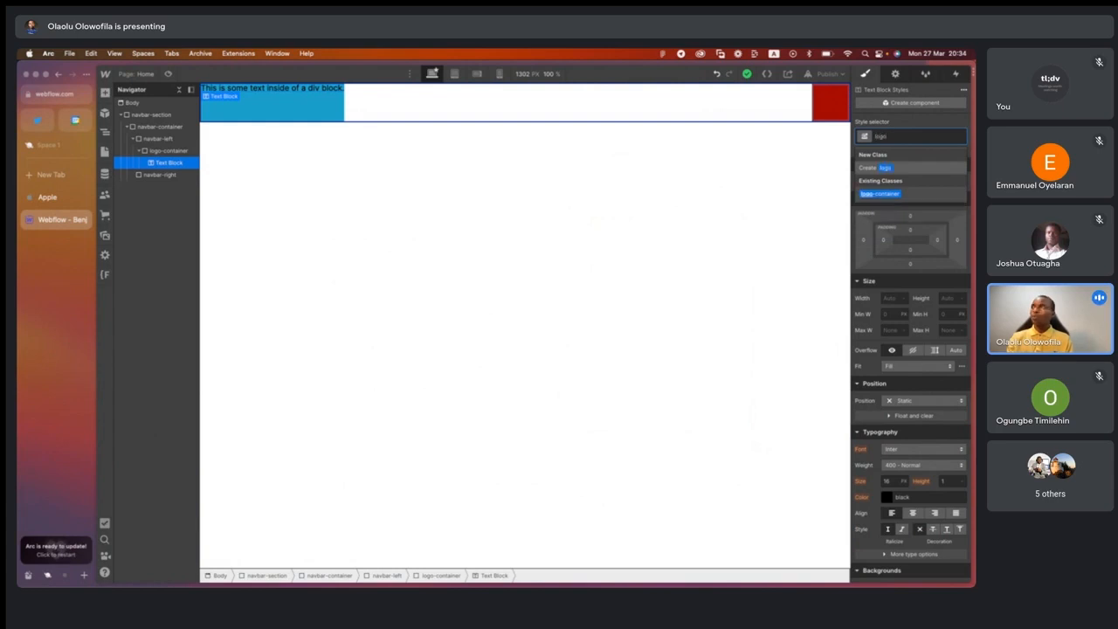
key(Return)
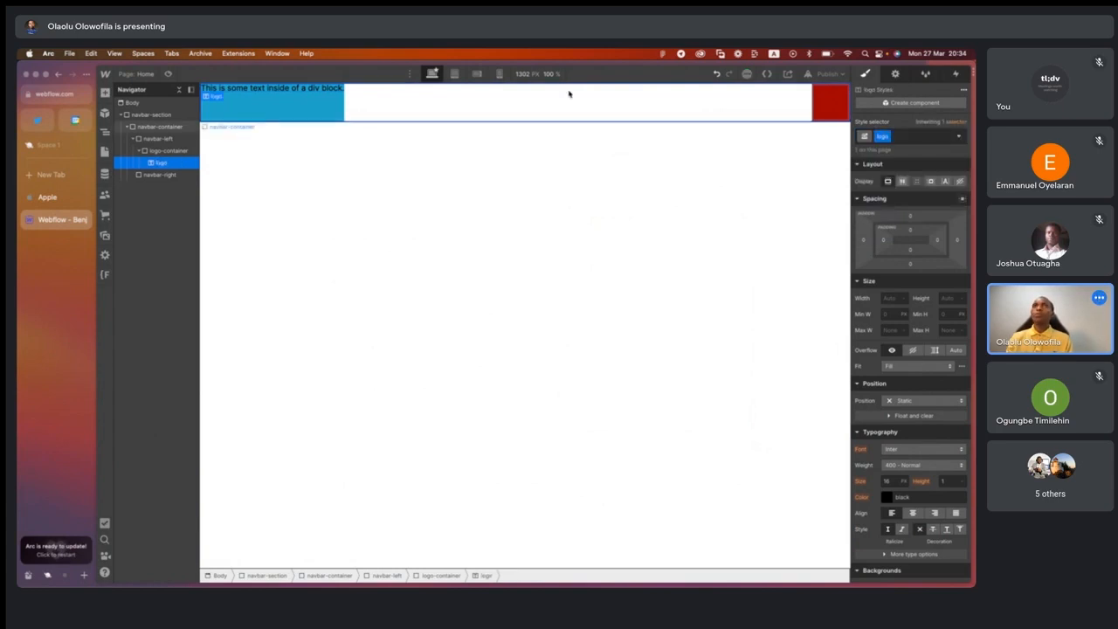
Replace the logo text block's placeholder text with the portfolio owner's first name.
double_click(251, 88)
text(Benjamin)
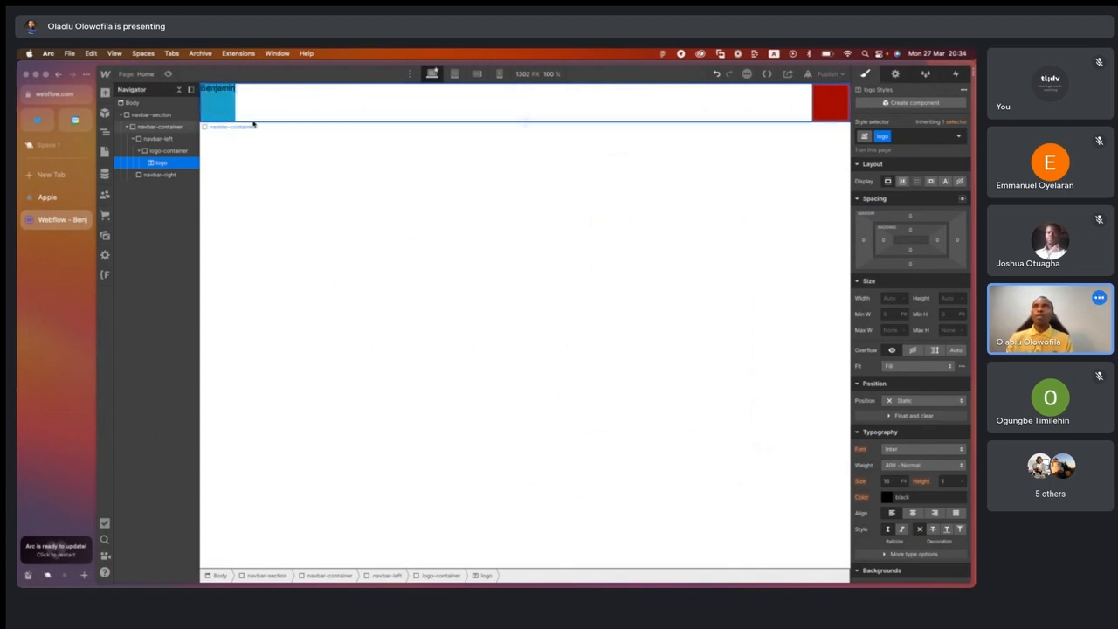
click(257, 154)
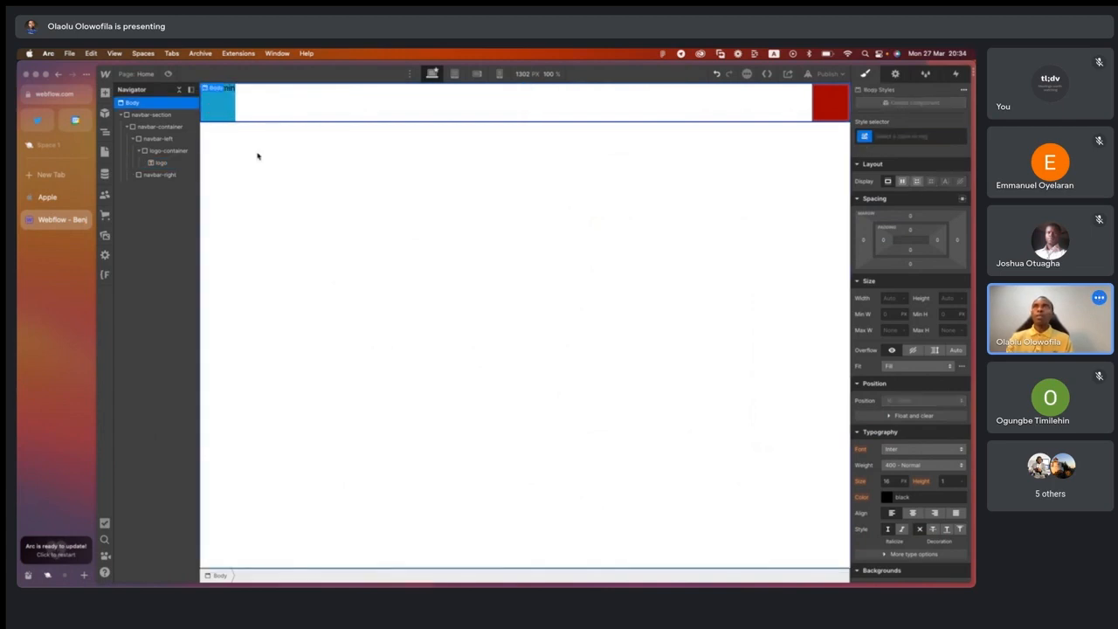
Set the logo text's font weight to 900 - Black and add a period at the end of the name.
click(157, 165)
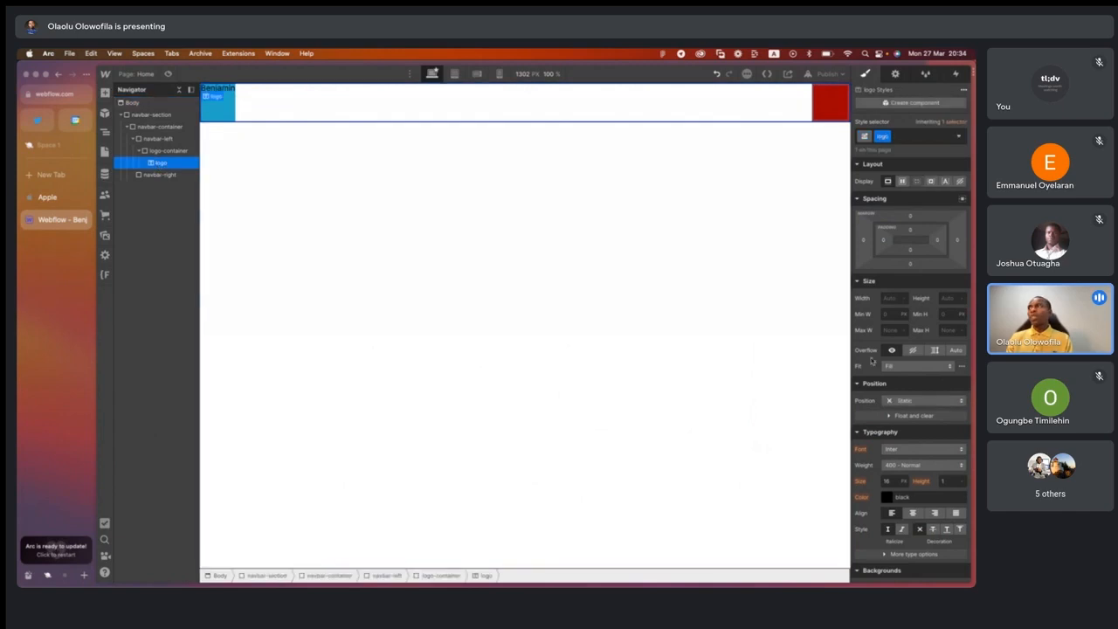
scroll(882, 379, down, 2)
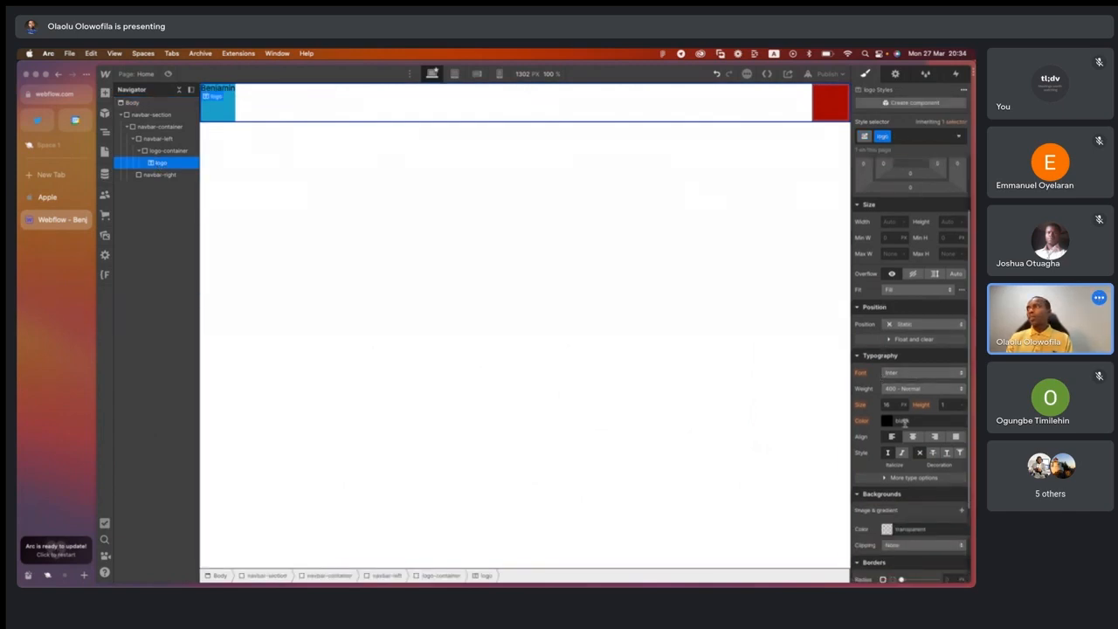
click(888, 421)
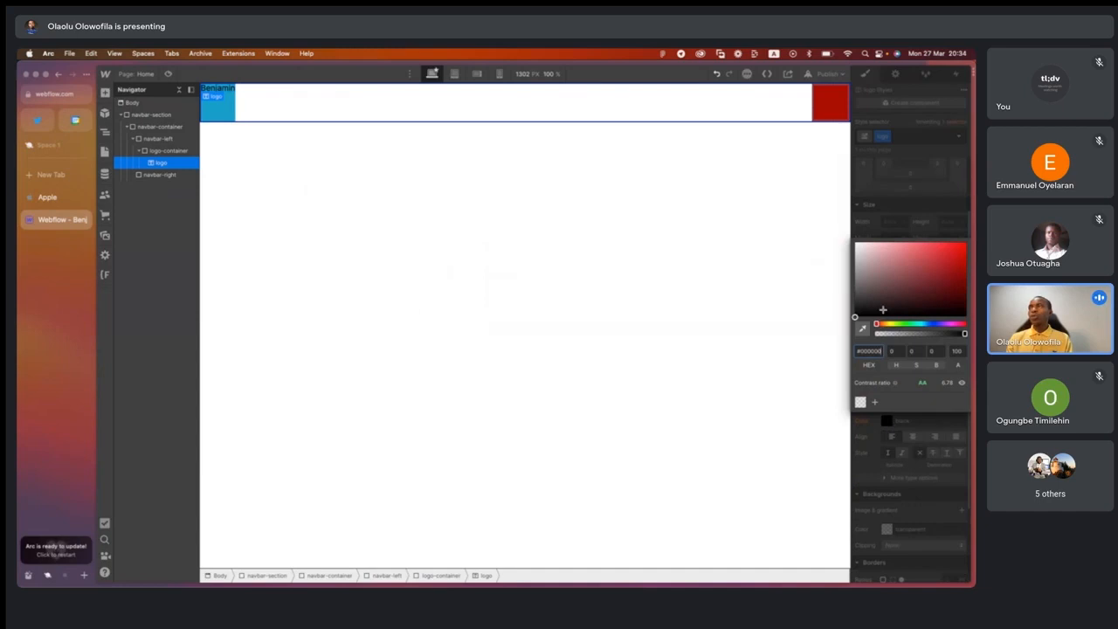
click(916, 444)
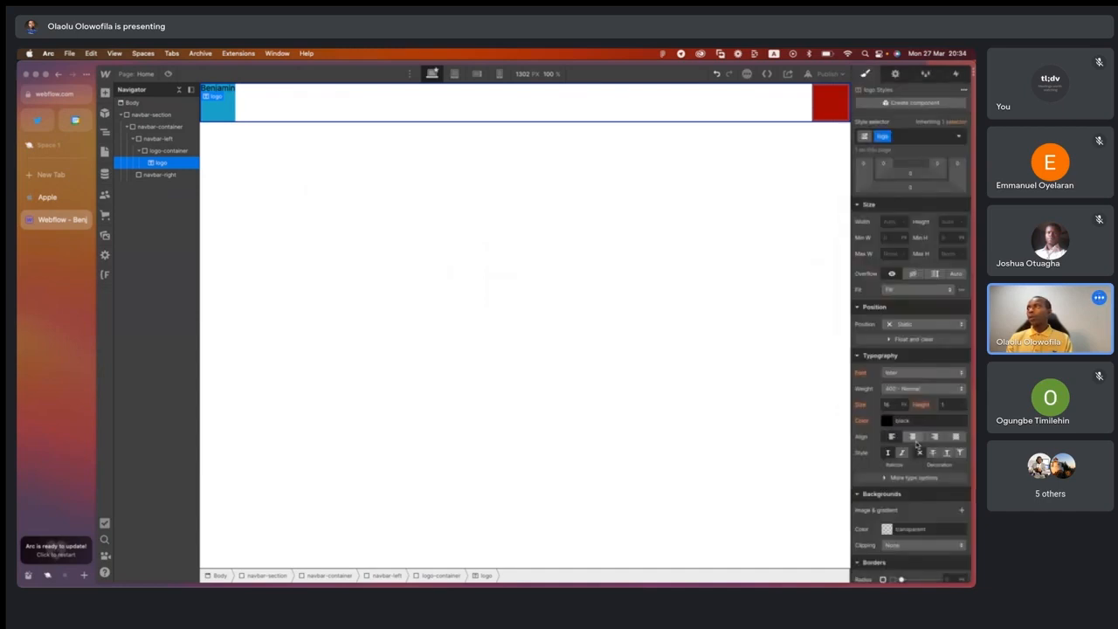
click(903, 390)
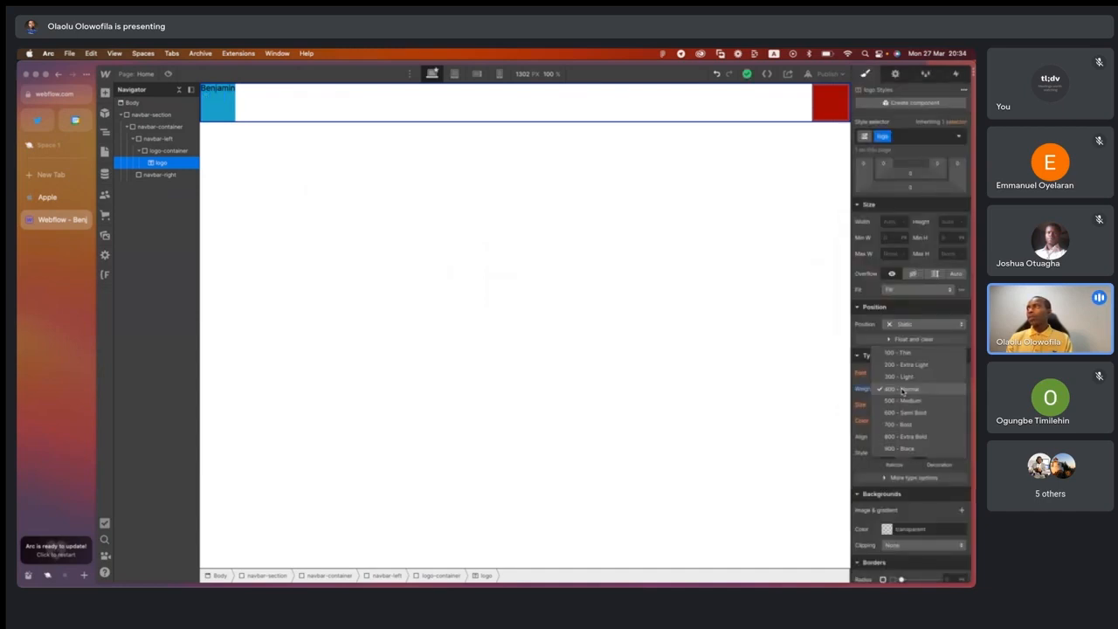
click(902, 449)
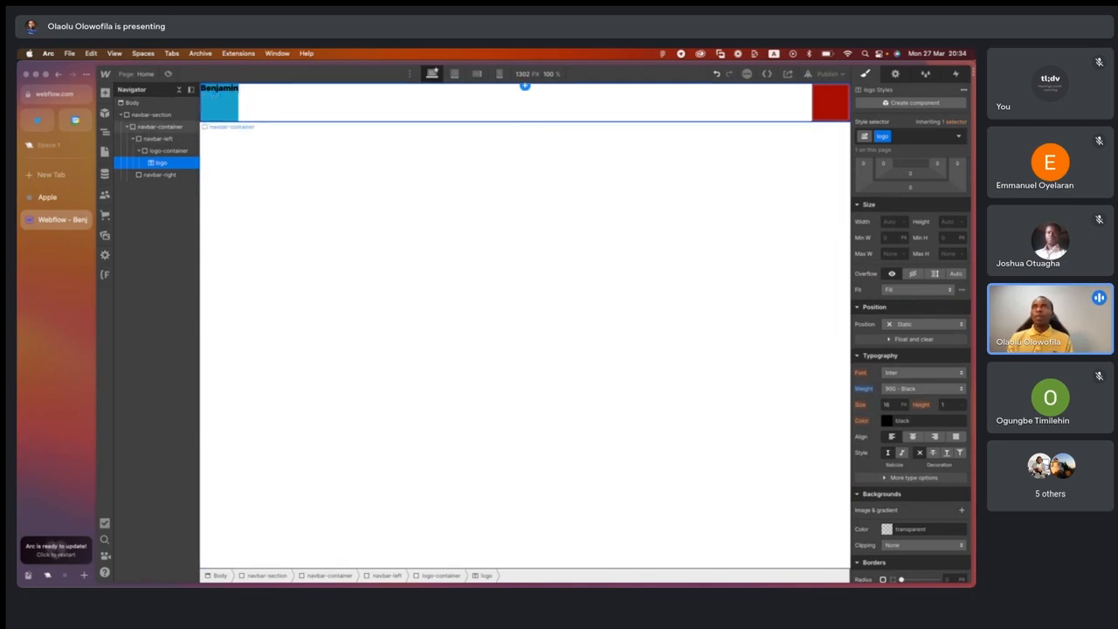
text(.)
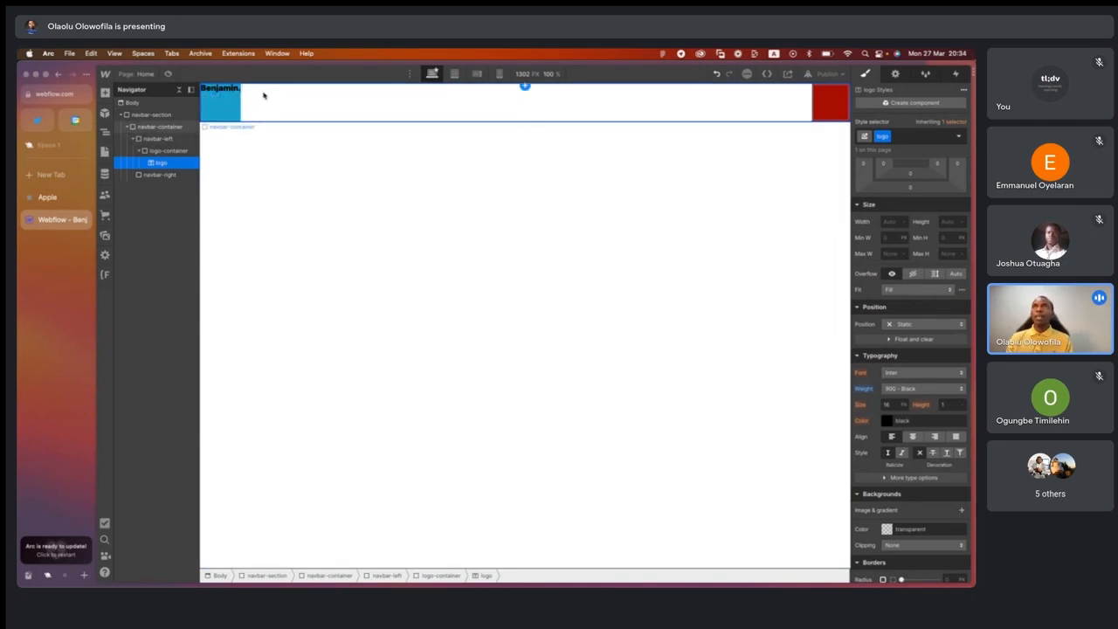
click(357, 215)
Reset the blue background color of the navbar-left div block.
click(229, 111)
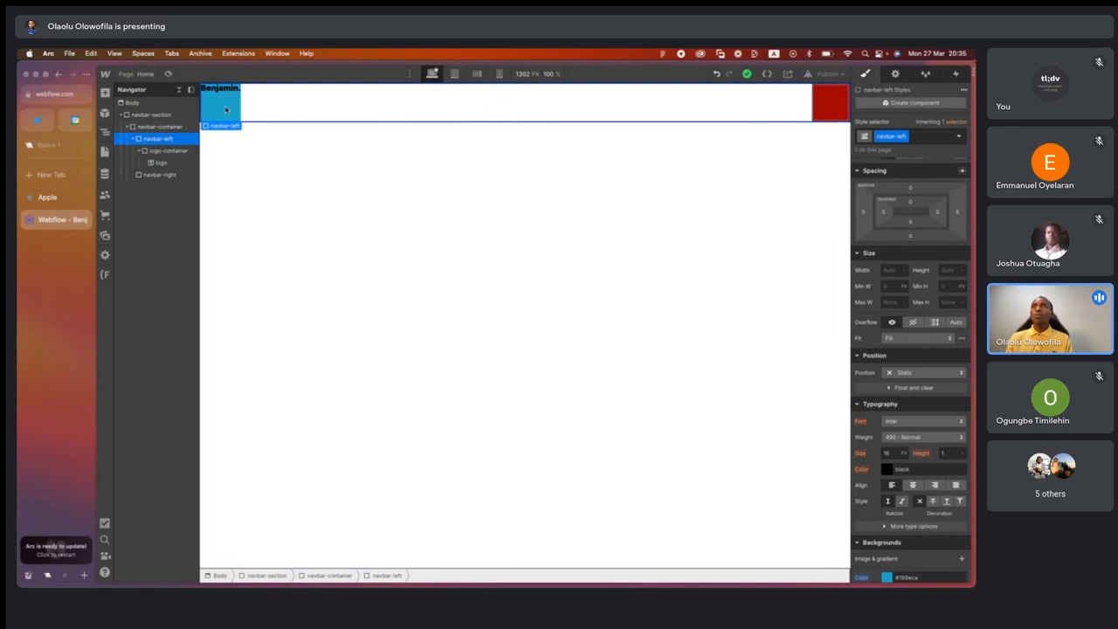
click(165, 152)
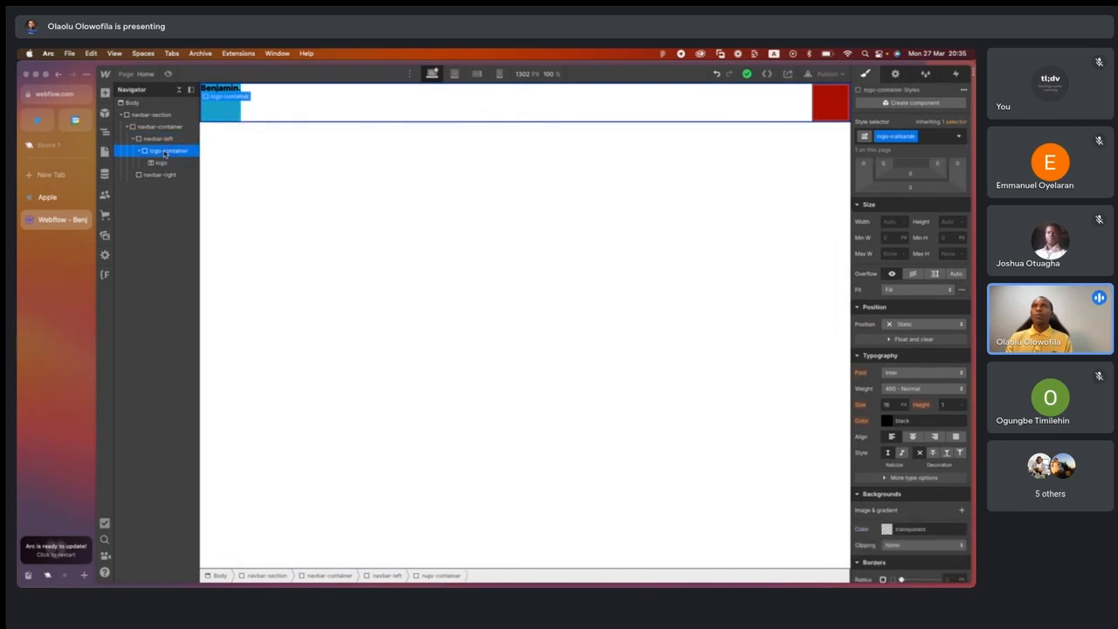
click(159, 139)
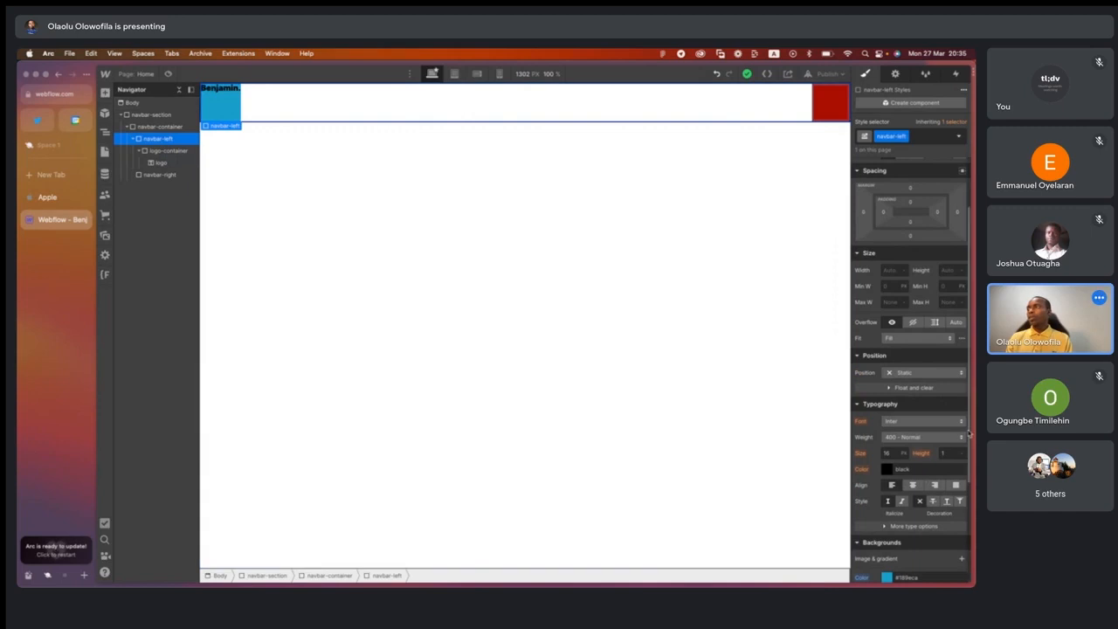
scroll(967, 433, down, 3)
click(863, 450)
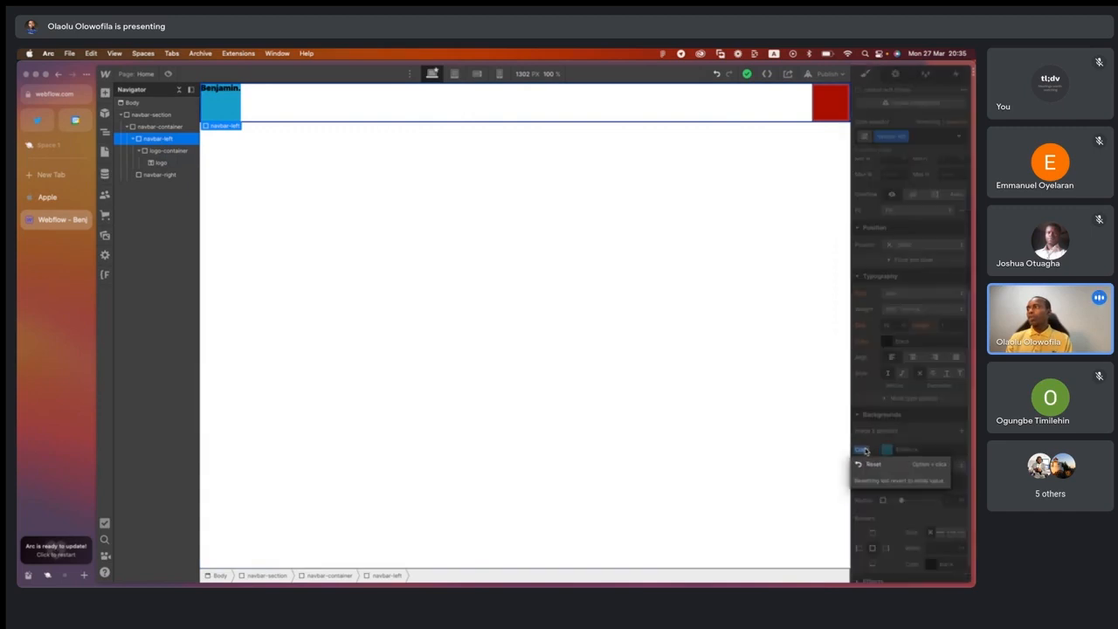
click(871, 464)
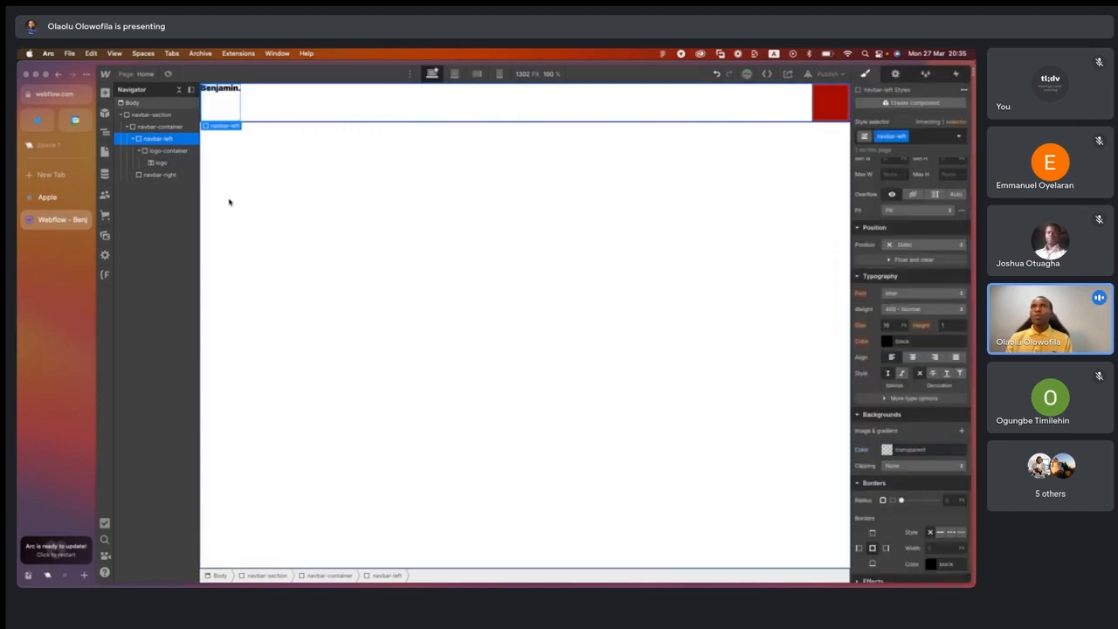
Reset the red background color of the navbar-right div block.
click(159, 174)
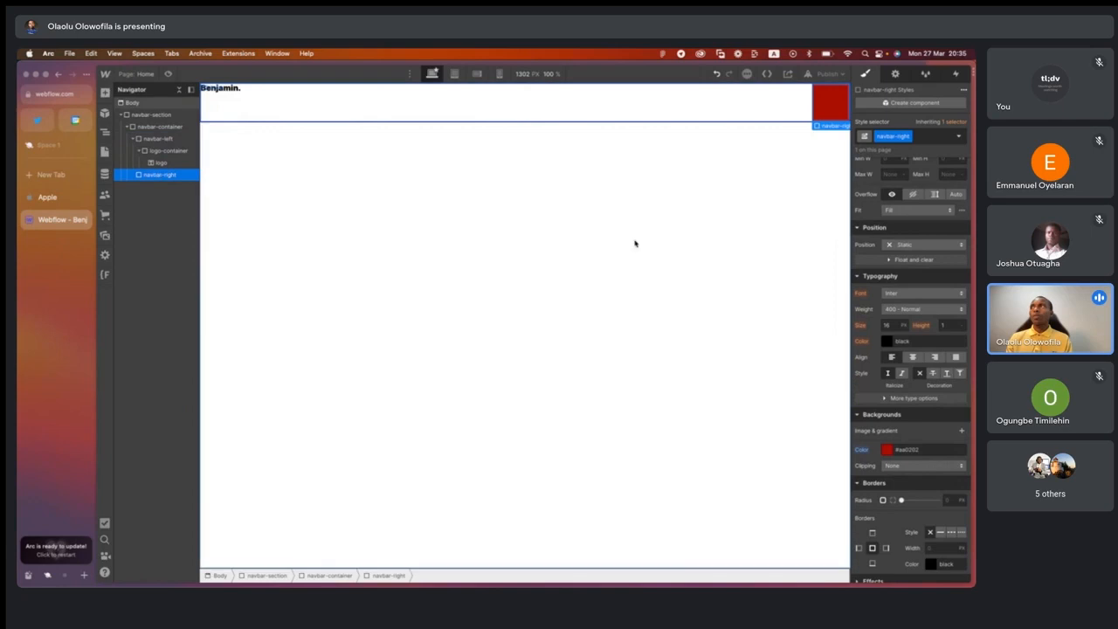
click(863, 450)
click(871, 464)
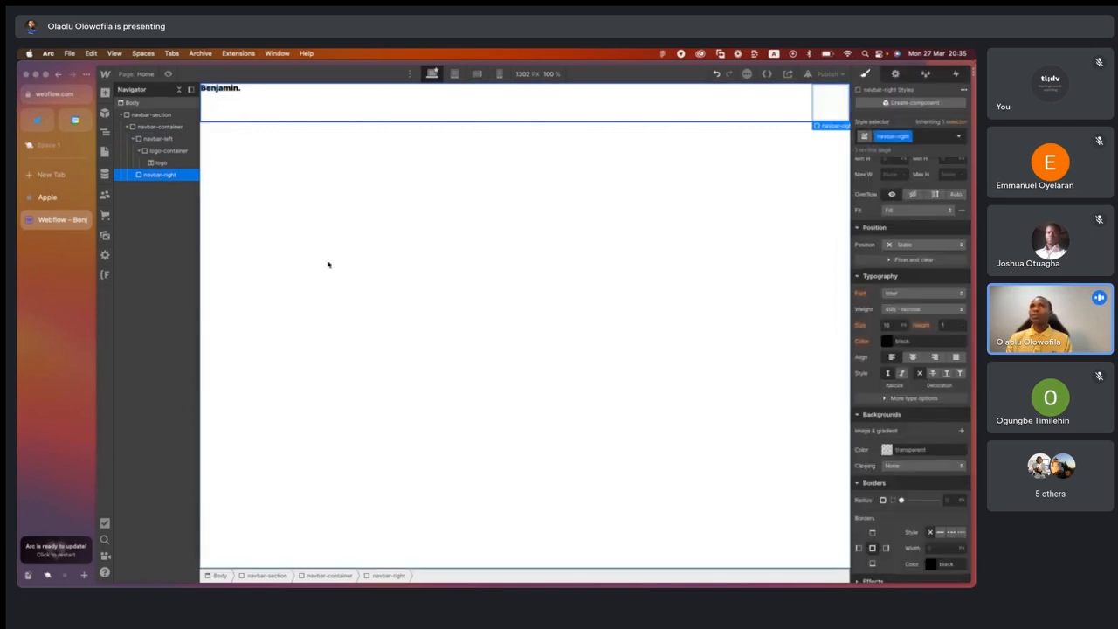
Check the navigation links in the Figma design and insert a div block inside the navbar-right div block.
click(157, 140)
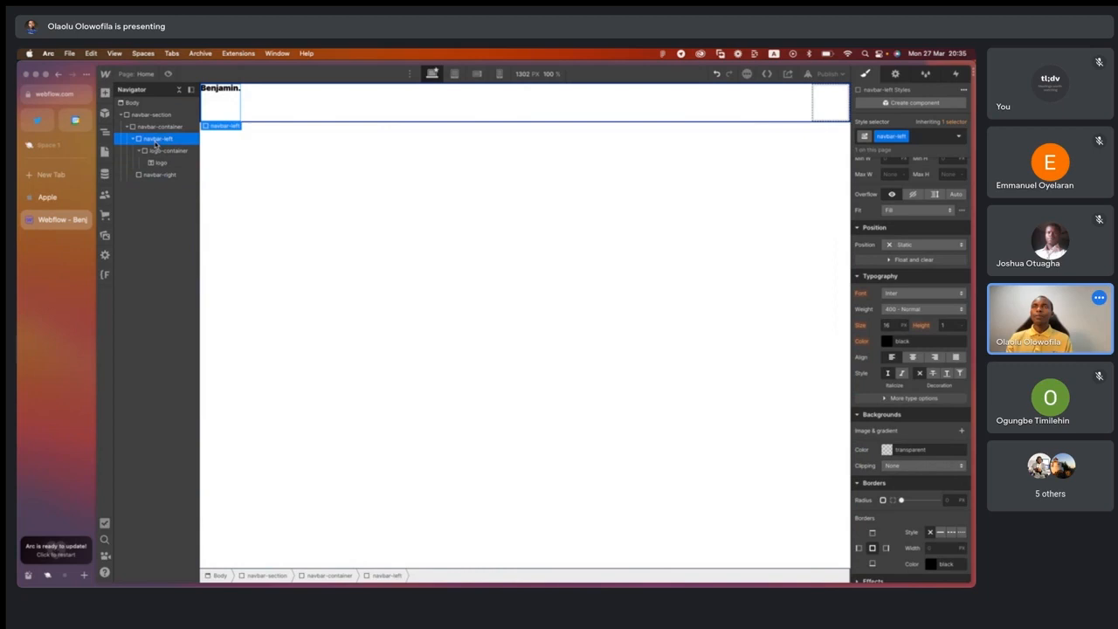
click(228, 92)
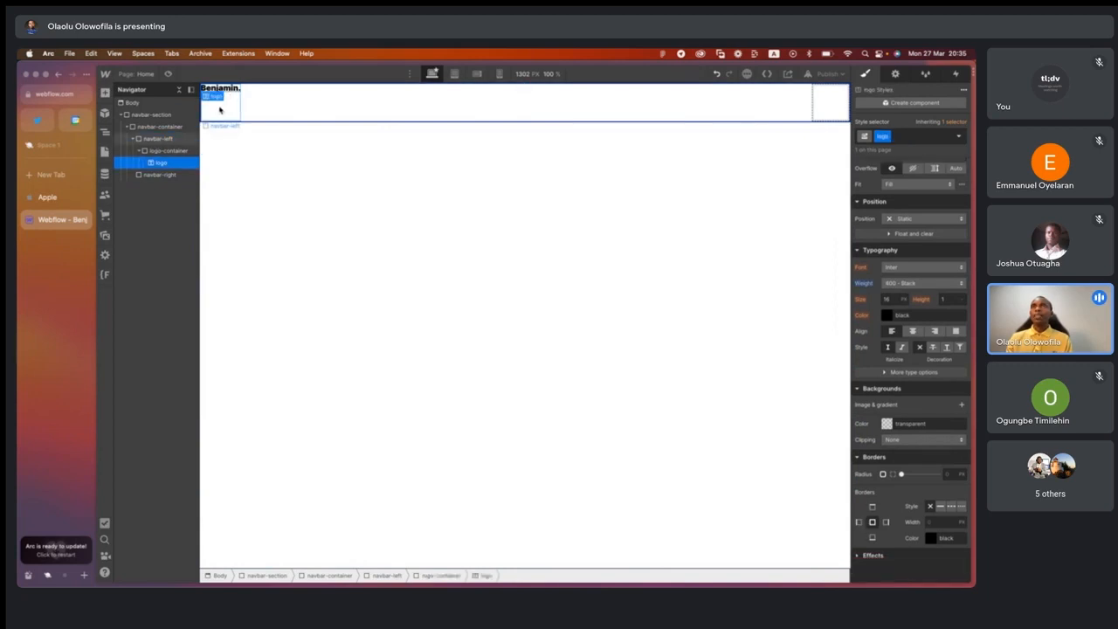
click(161, 176)
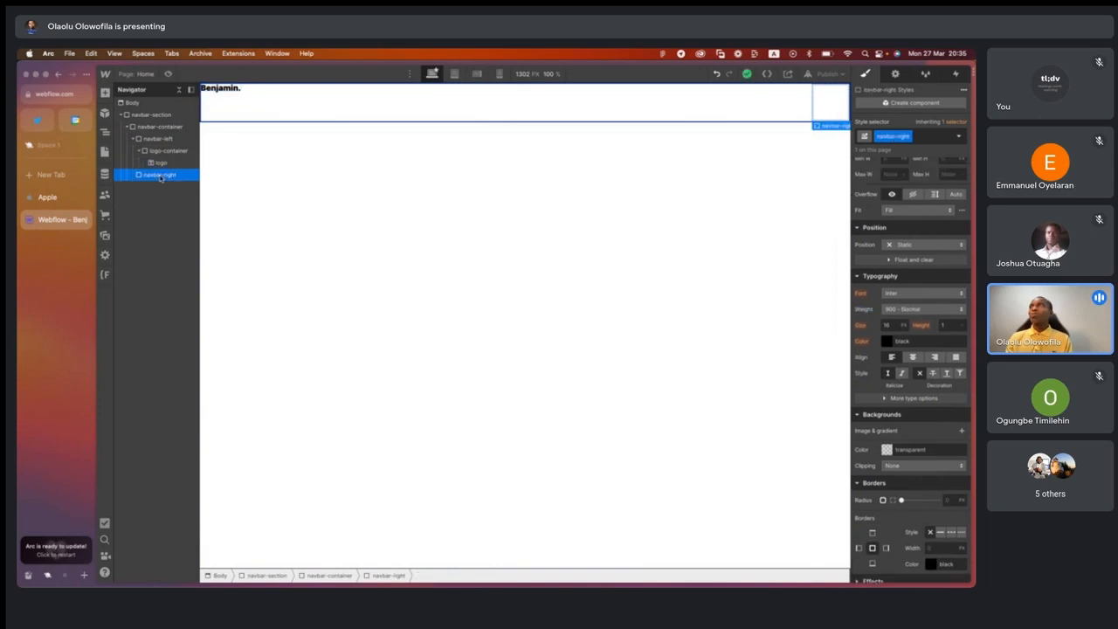
key(ctrl+Right)
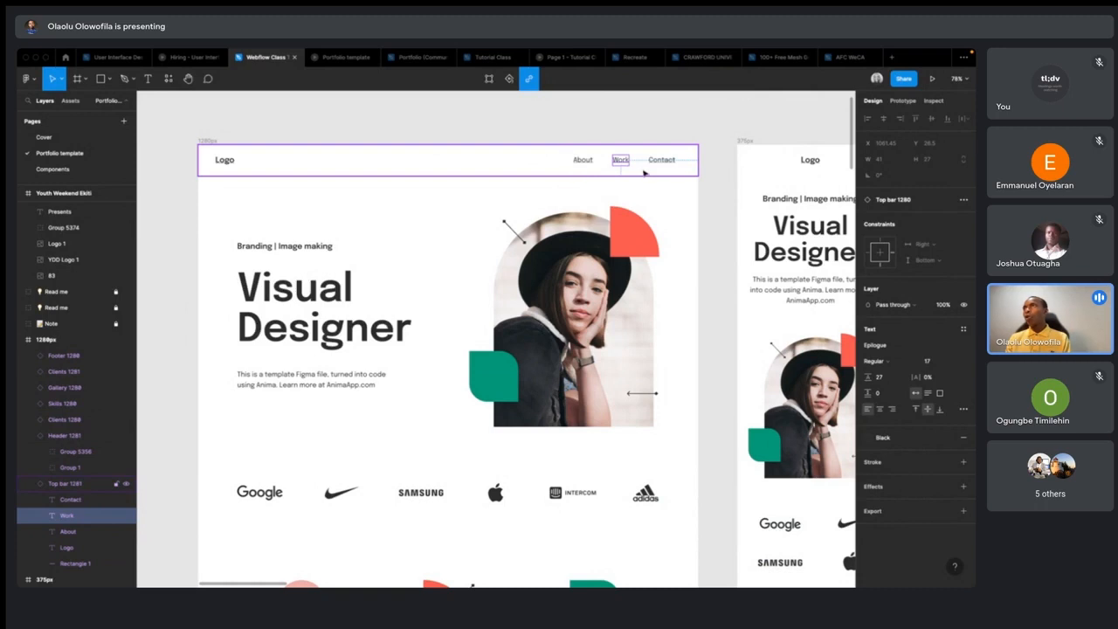
key(ctrl+Left)
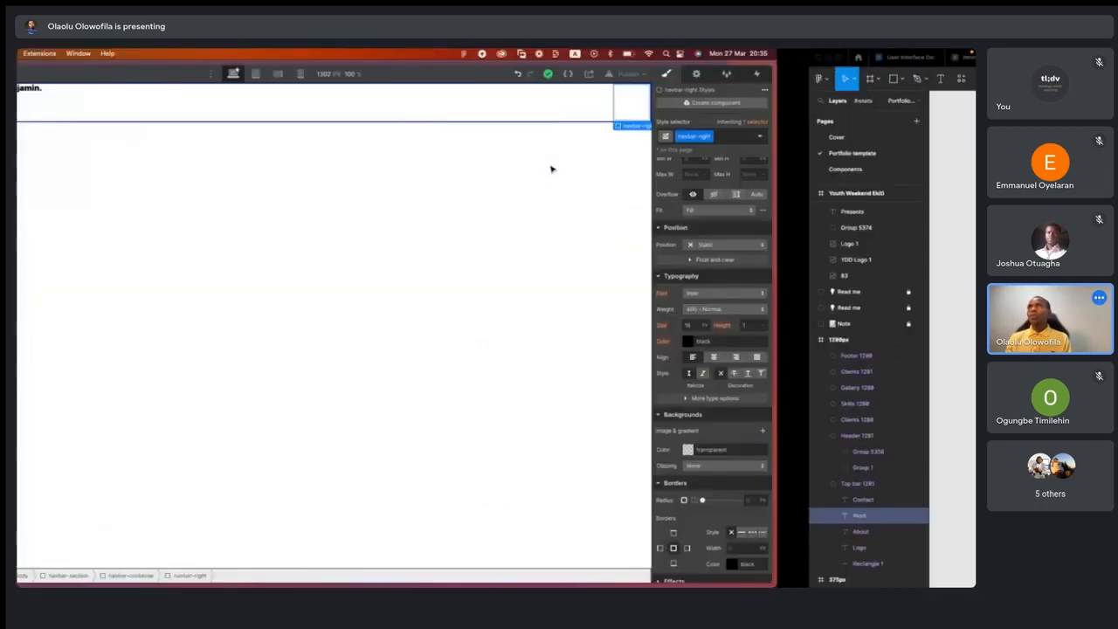
key(a)
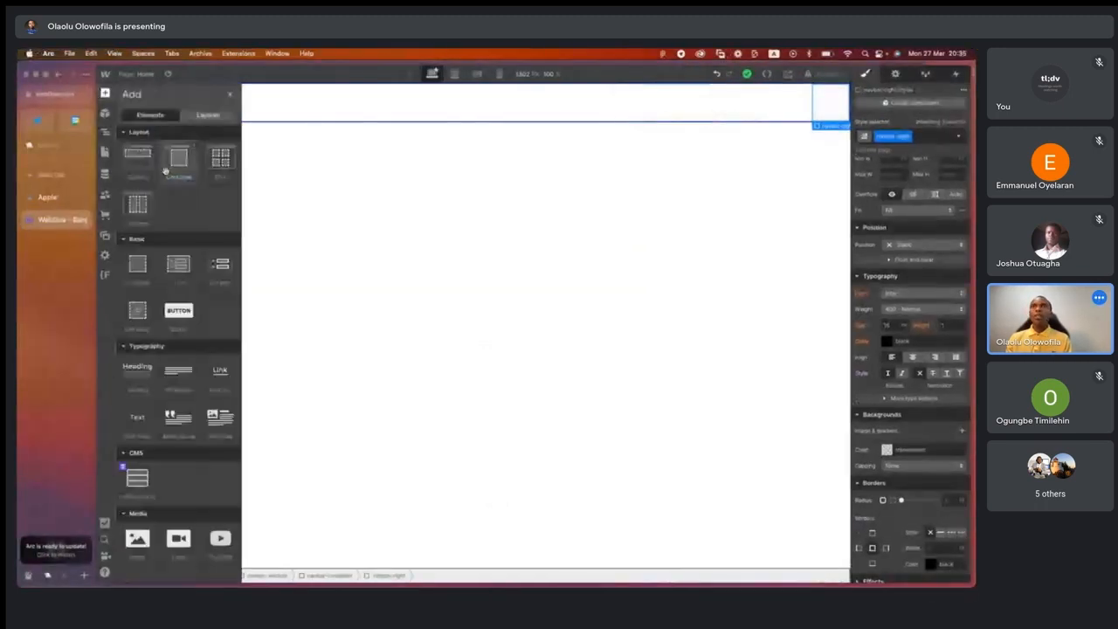
click(137, 278)
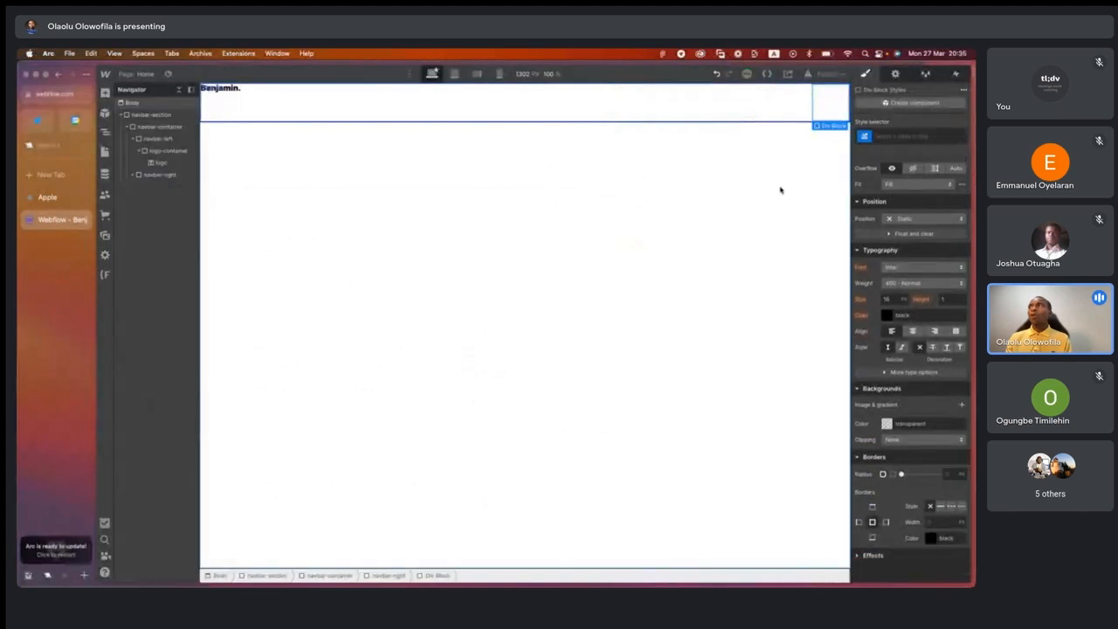
Give the new div block inside navbar-right the class navlink-wrapper.
click(899, 136)
text(nav)
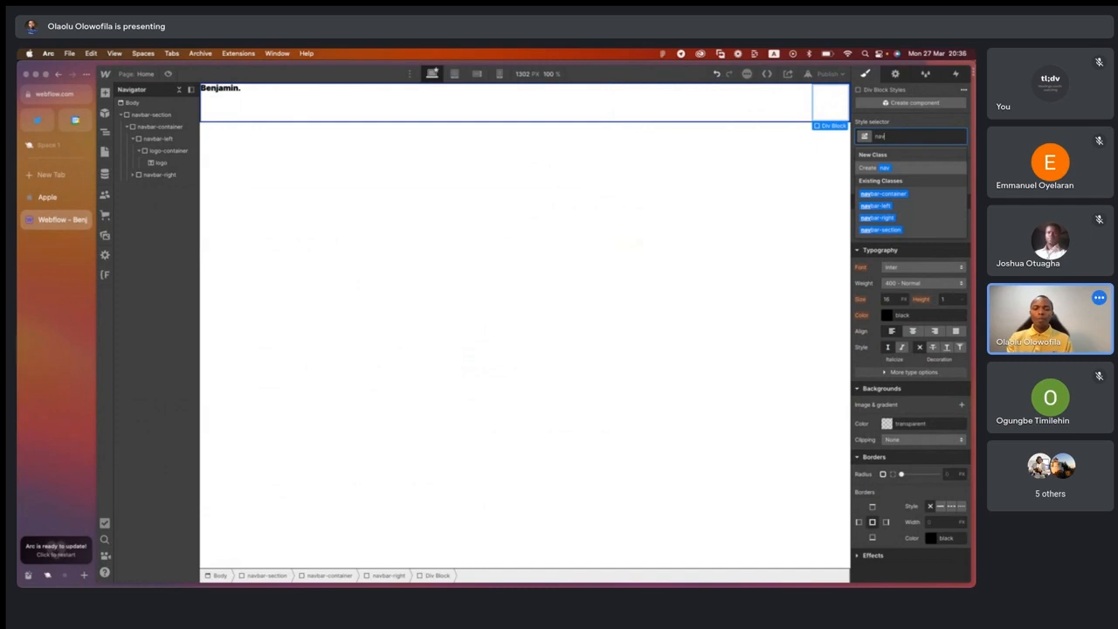
text(l)
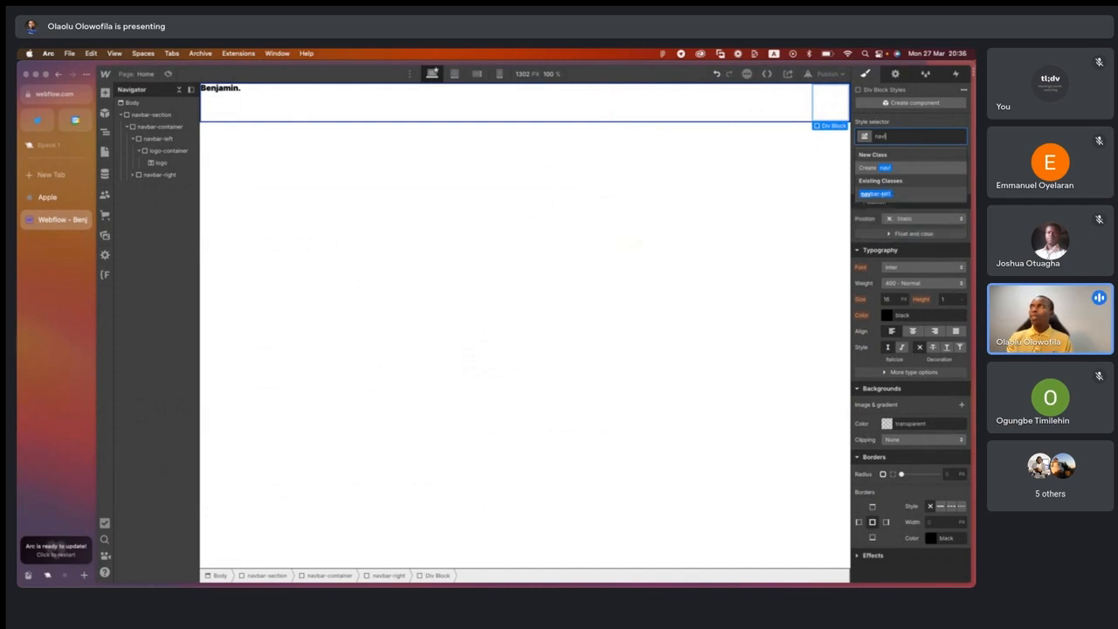
text(ink-)
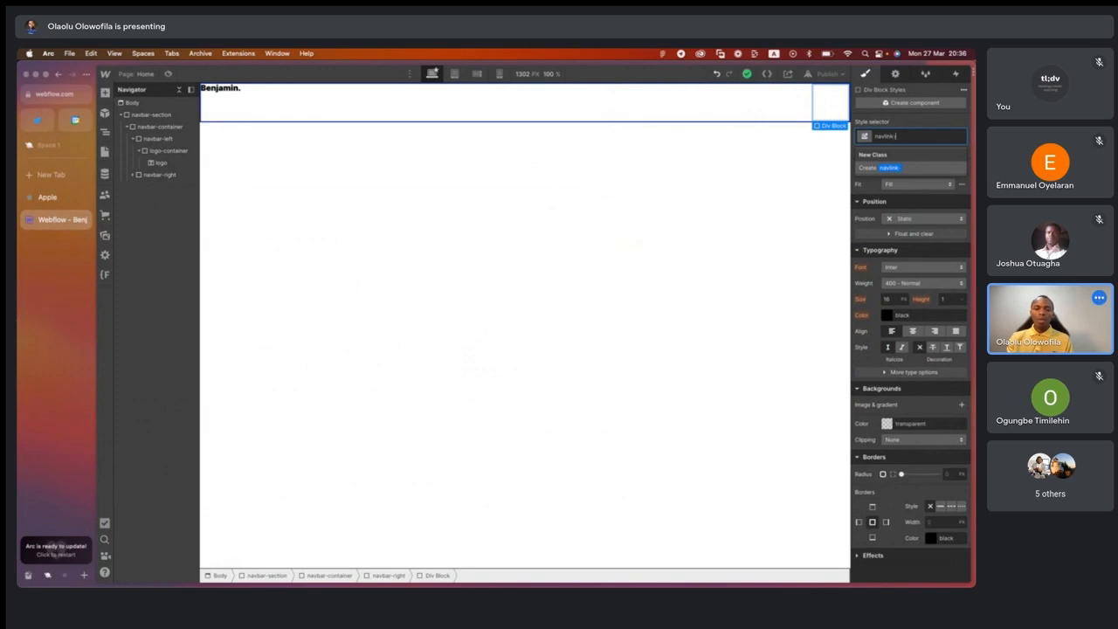
text(con)
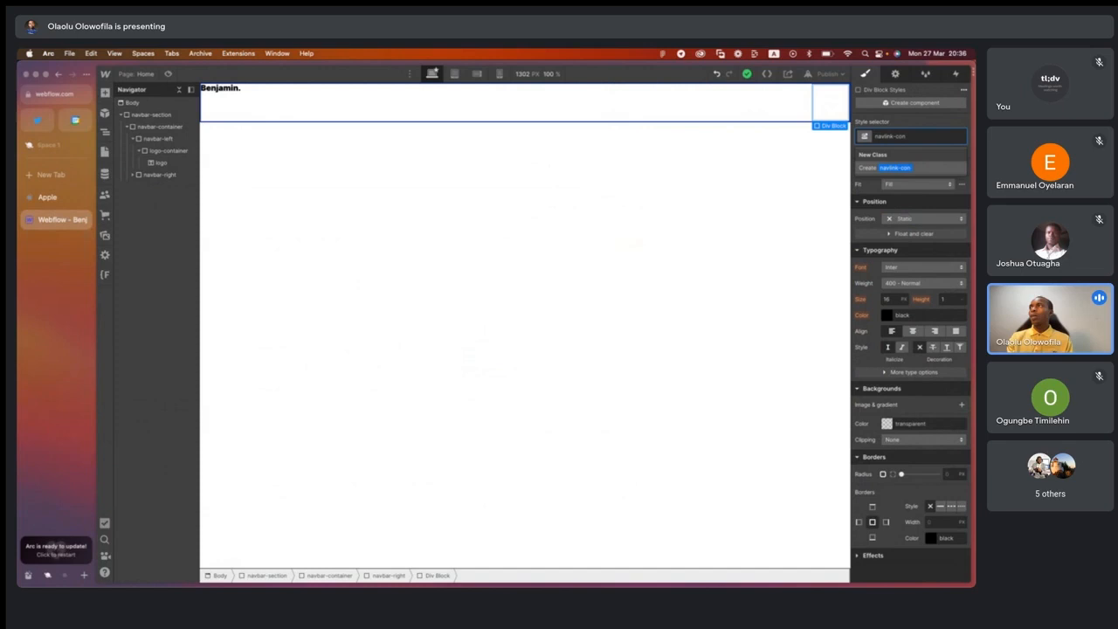
key(BackSpace)
key(BackSpace)
key(BackSpace)
text(wrapper)
key(Return)
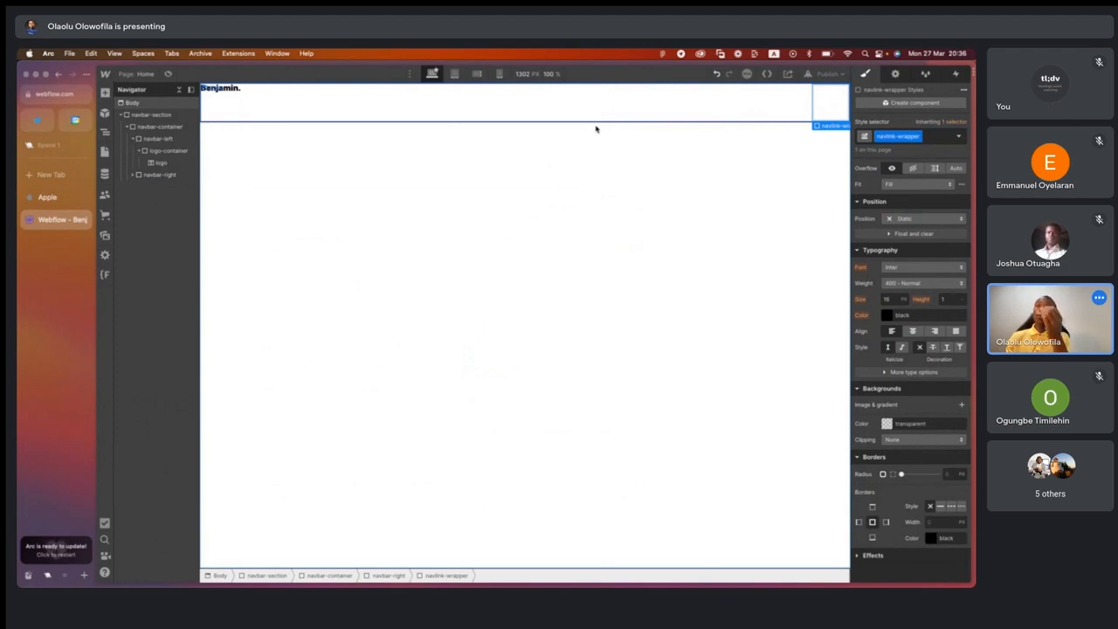
Rename the div block's navlink-wrapper class to navlink-container.
double_click(908, 136)
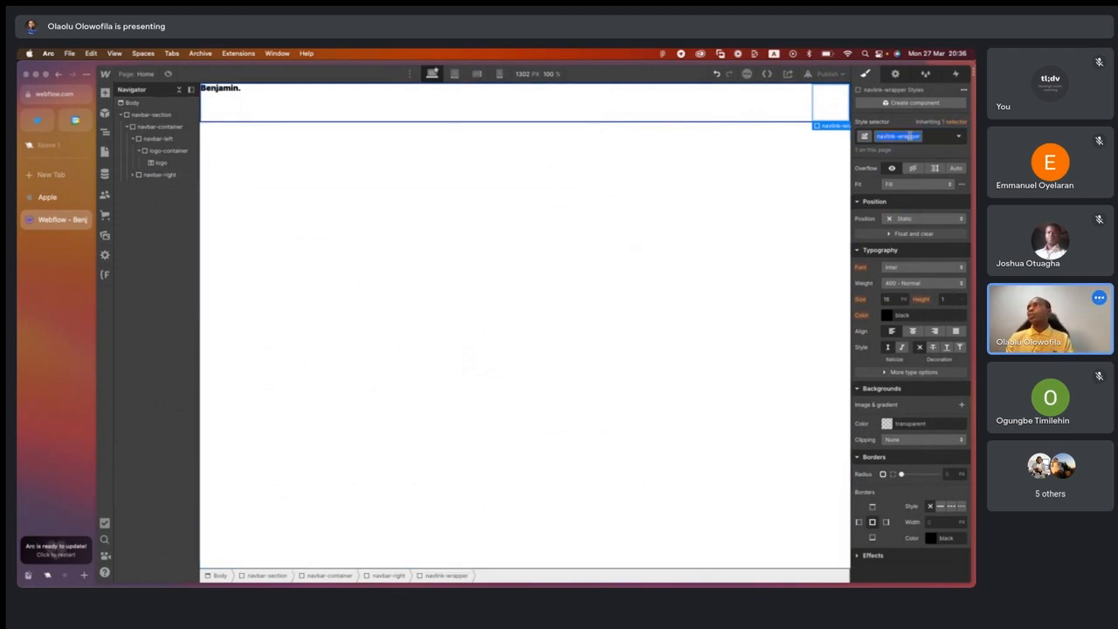
click(917, 136)
key(BackSpace)
key(BackSpace)
key(BackSpace)
key(BackSpace)
key(BackSpace)
key(BackSpace)
key(BackSpace)
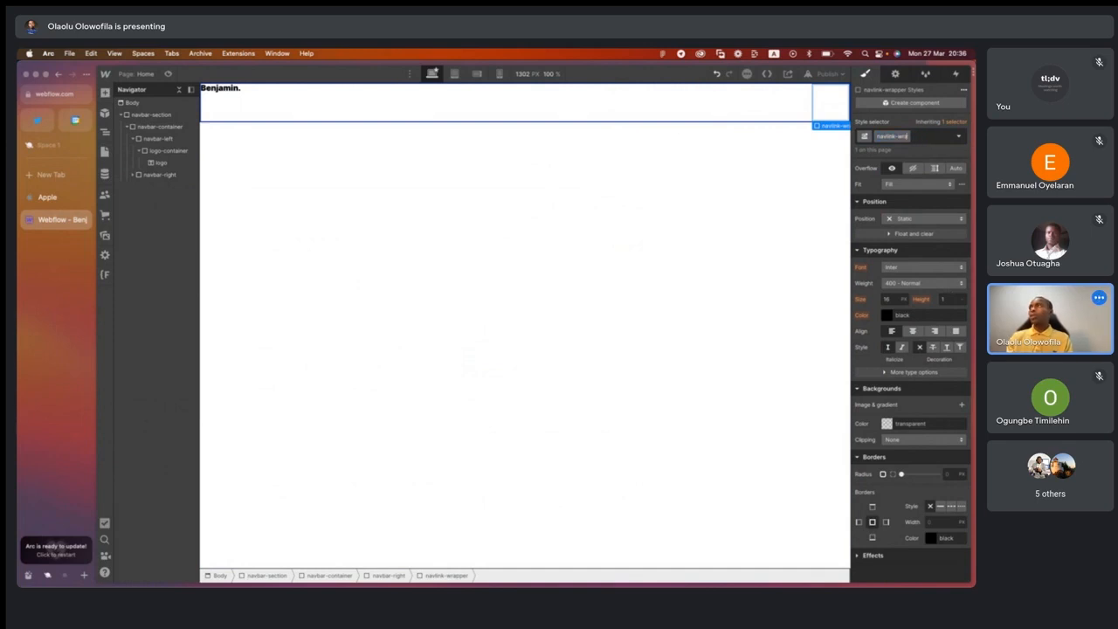
text(cont)
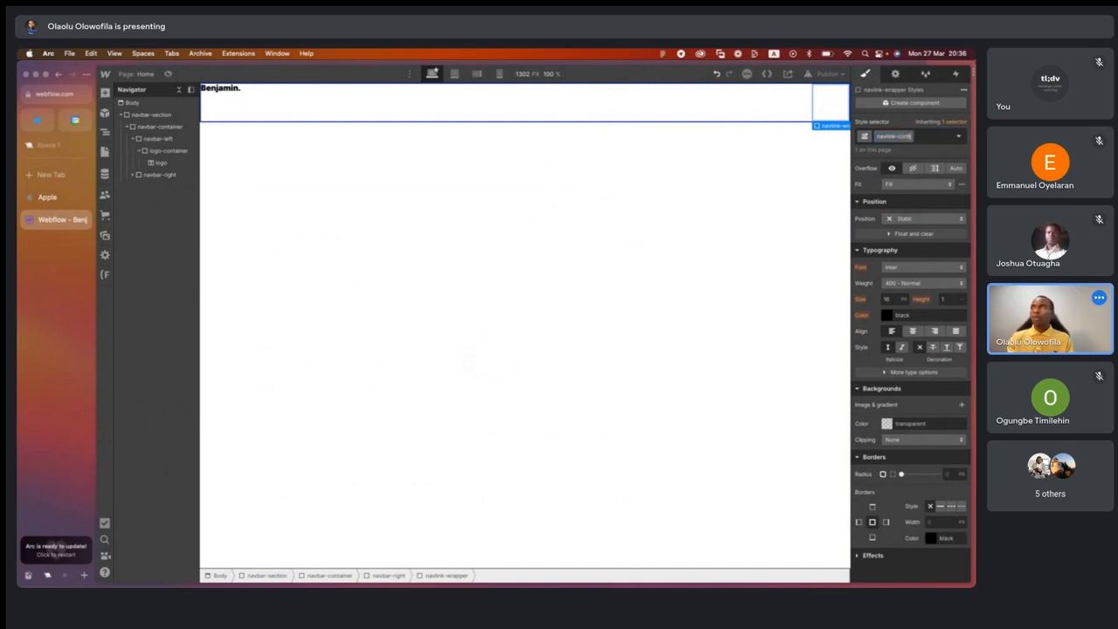
text(ainer)
key(Return)
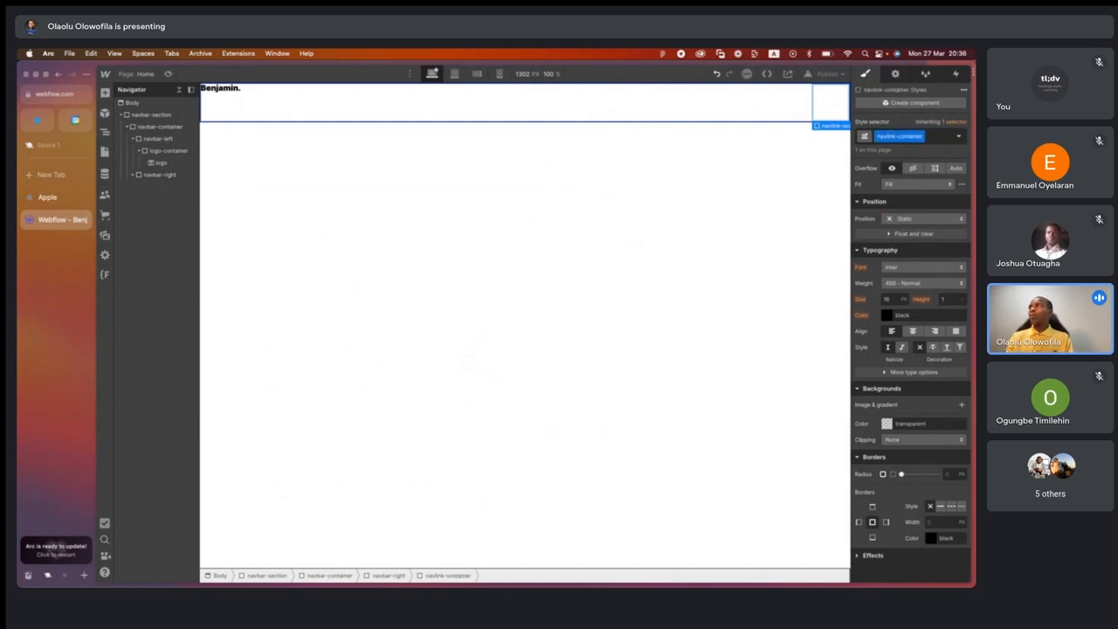
Insert three text links inside the navlink-container div block.
click(133, 174)
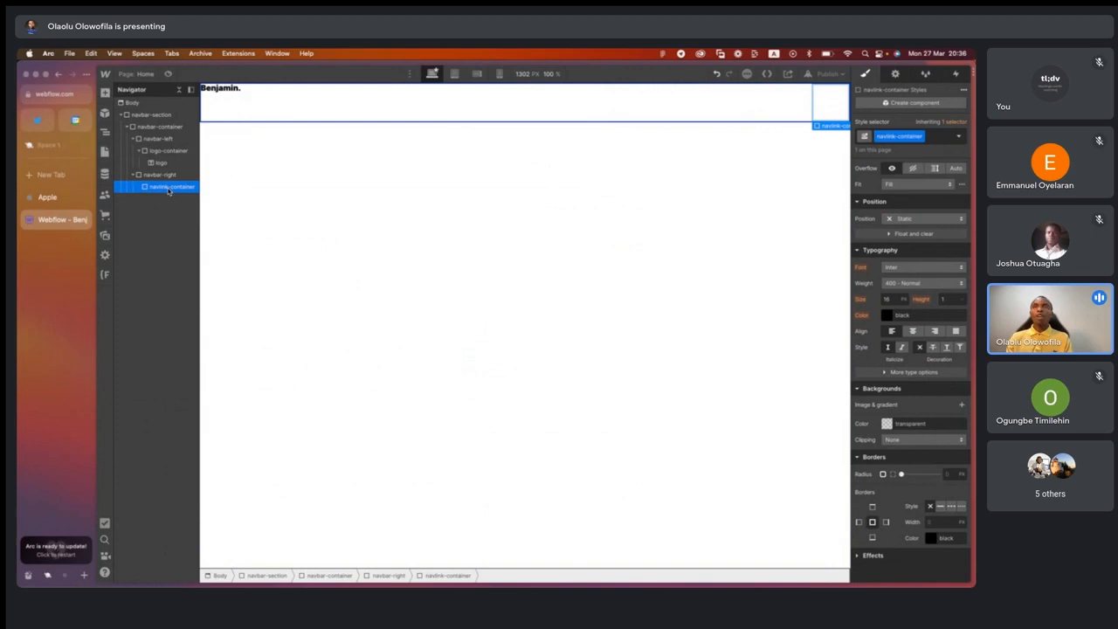
key(a)
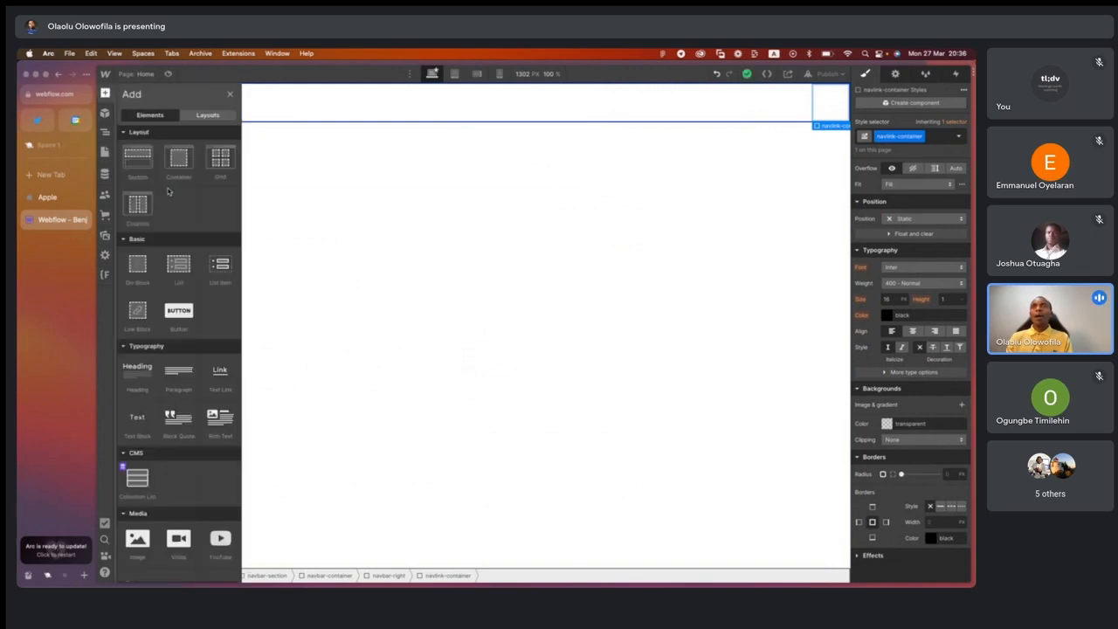
click(221, 382)
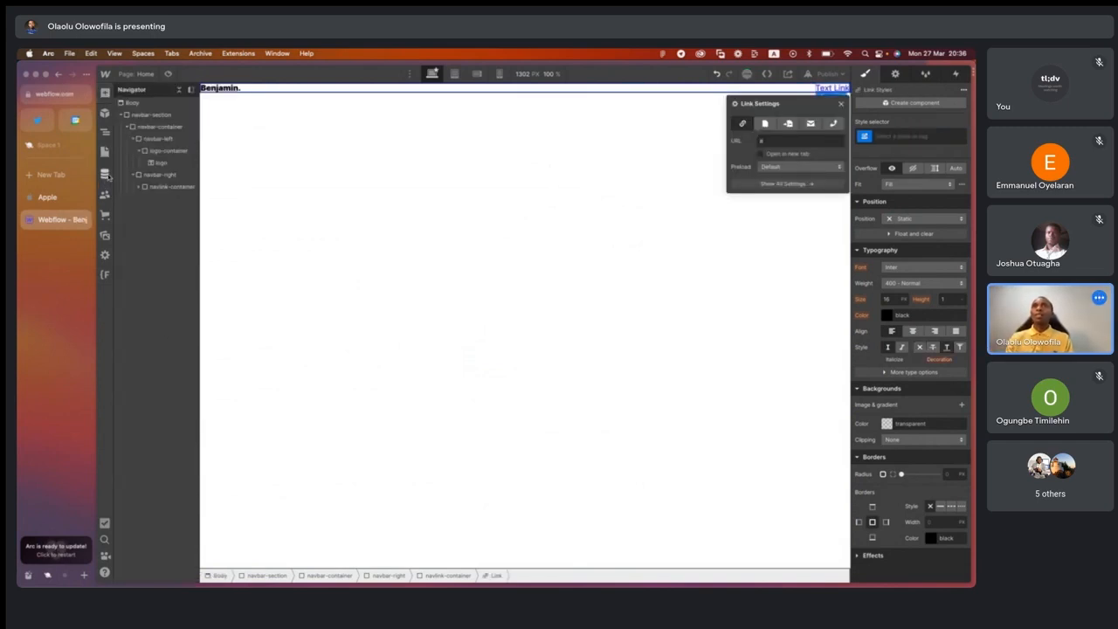
click(104, 134)
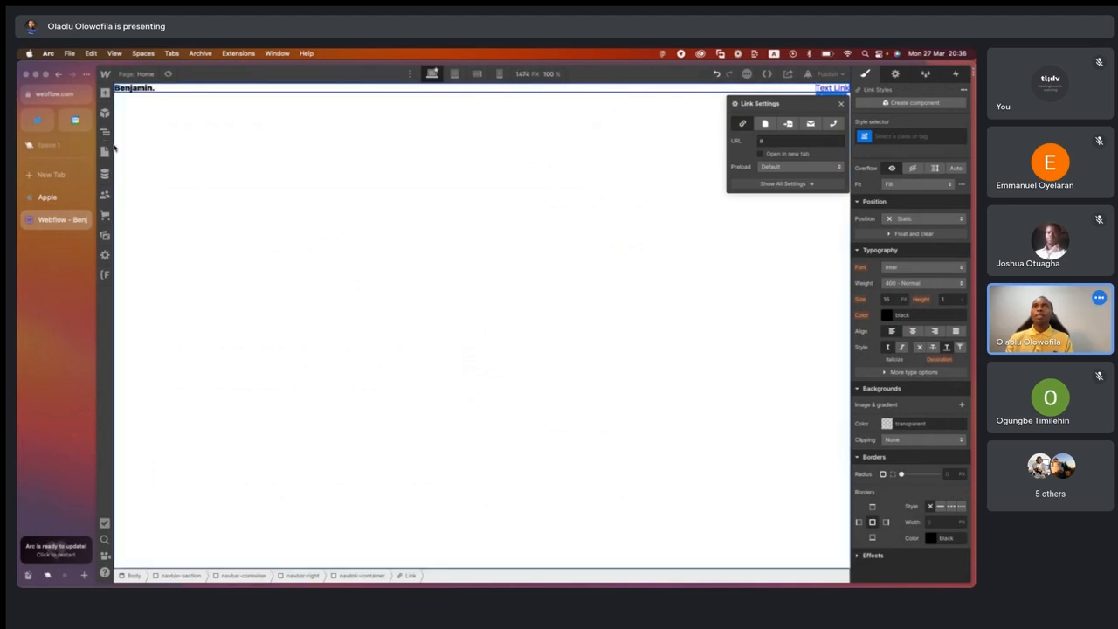
click(104, 134)
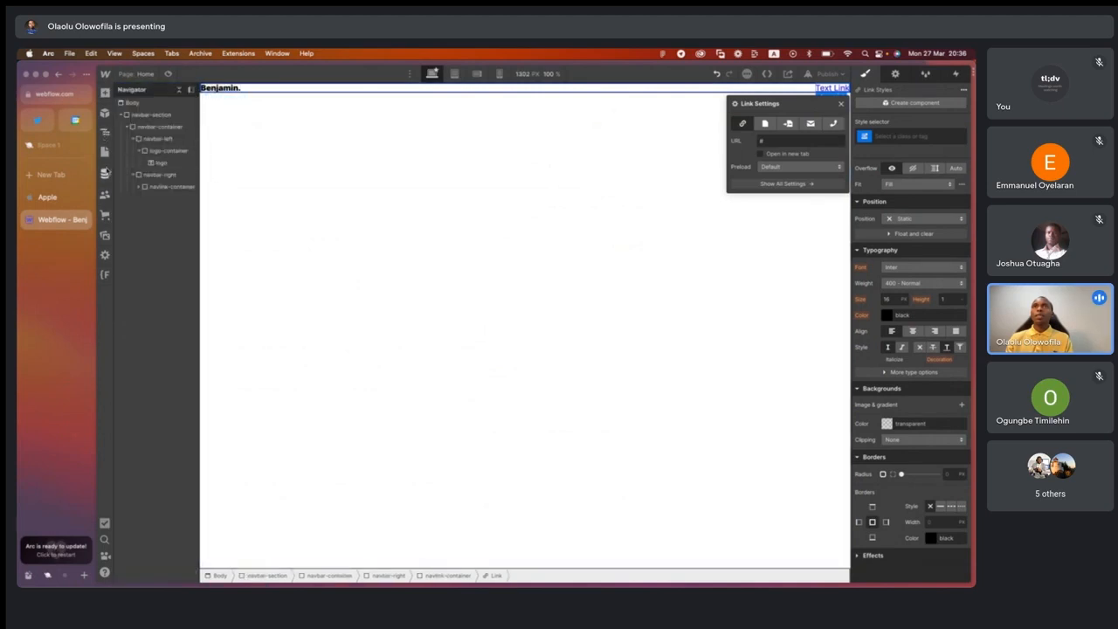
click(104, 93)
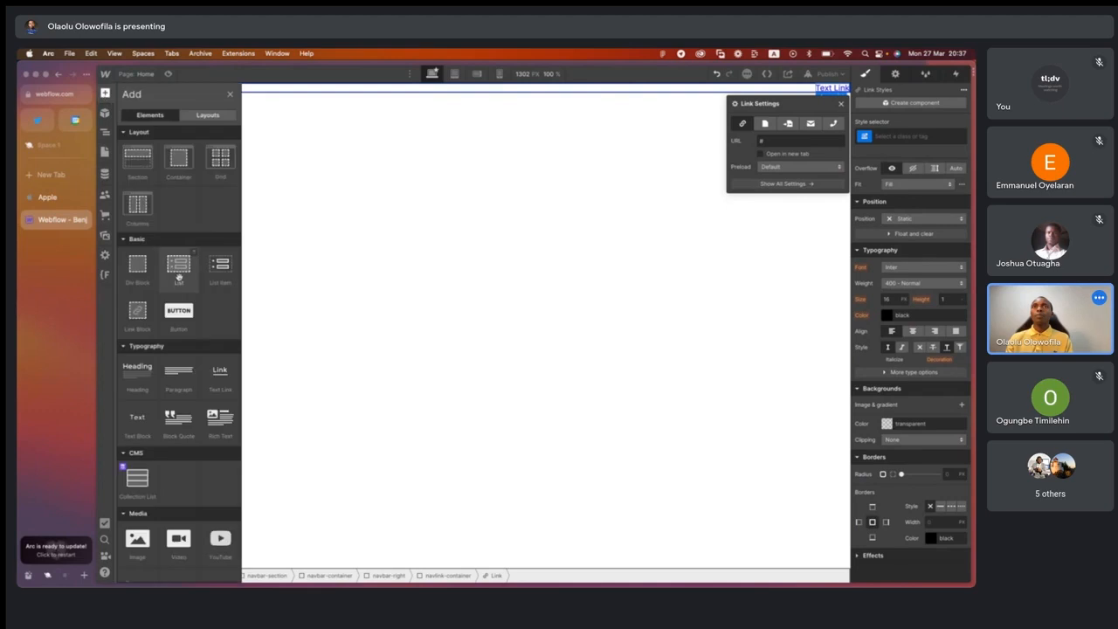
click(216, 377)
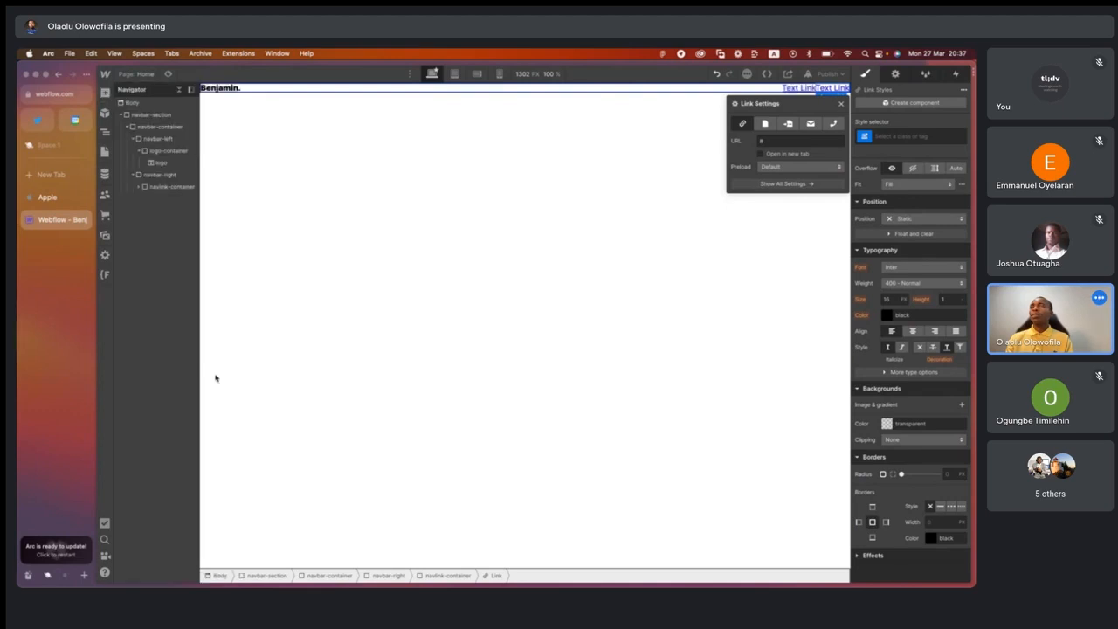
key(a)
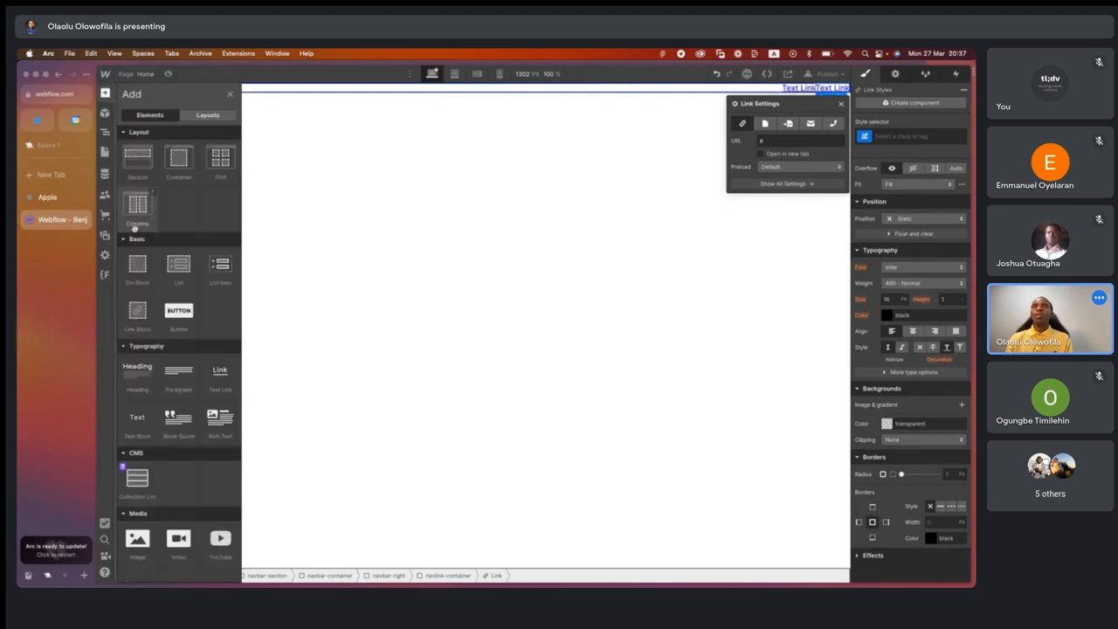
click(219, 377)
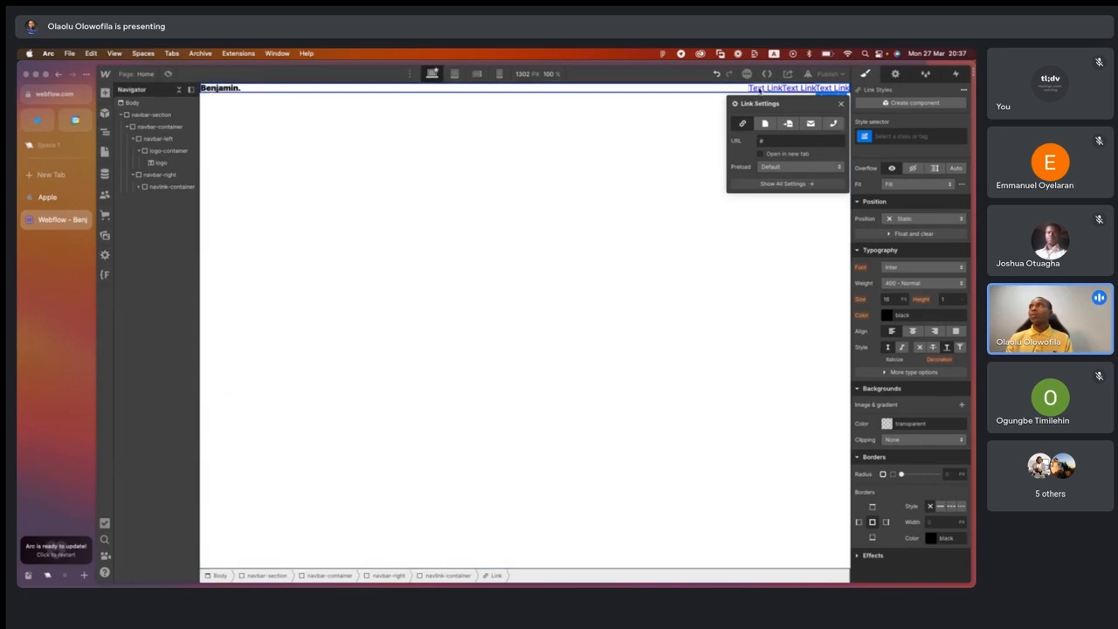
Change the first navbar link's text to About, following the Figma design.
click(760, 89)
double_click(760, 89)
key(ctrl+Right)
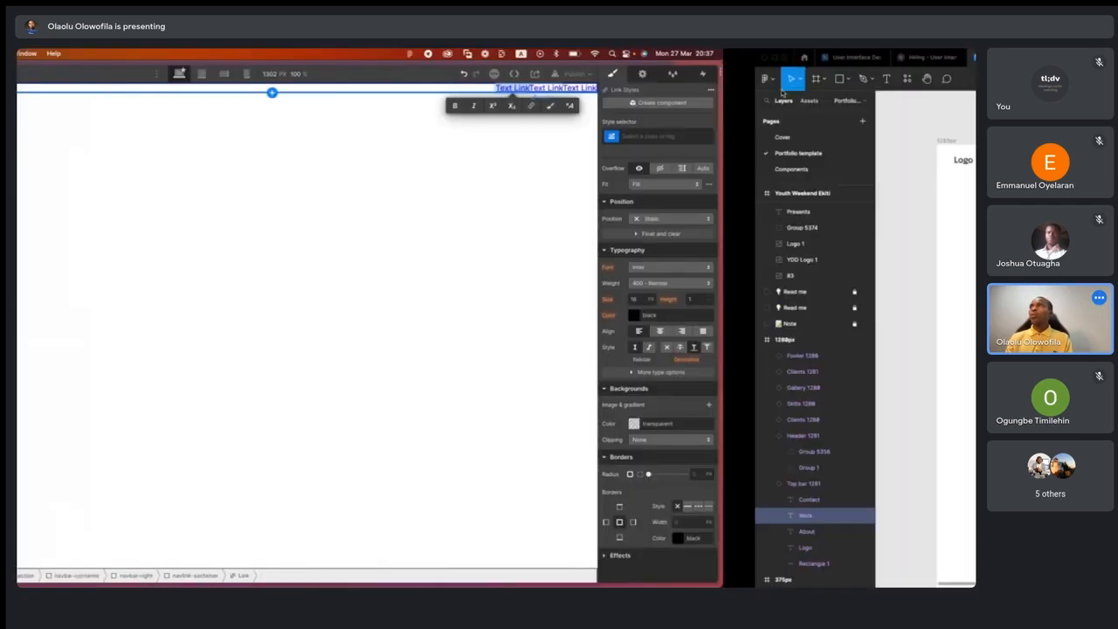
key(ctrl+Left)
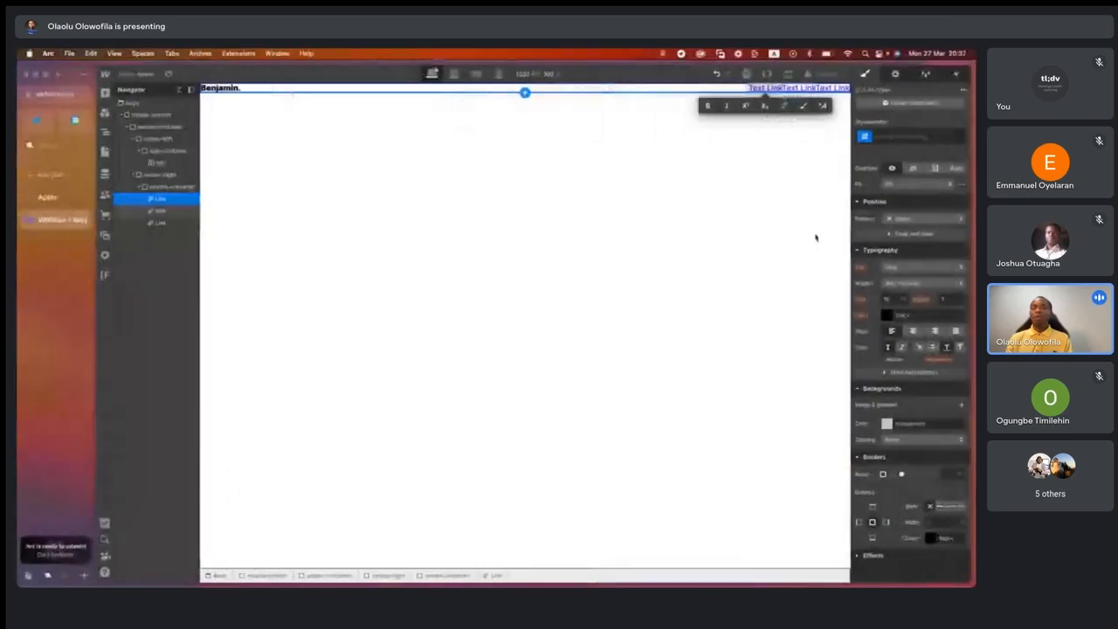
text(About)
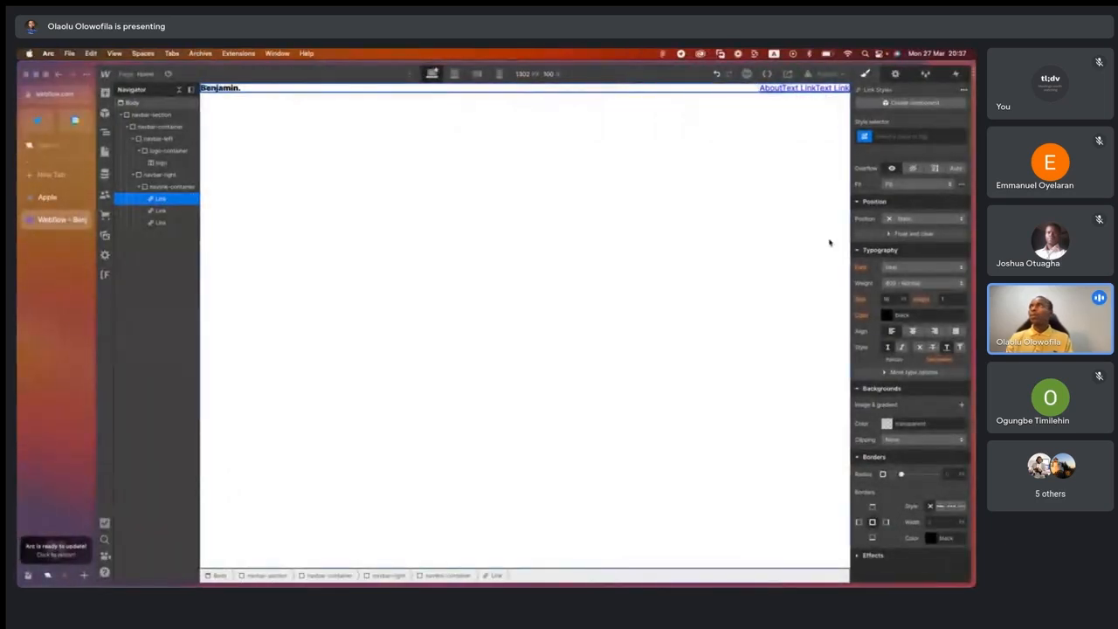
Change the second navbar link's text to Work and the third link's text to Contact.
click(799, 88)
double_click(800, 86)
text(Work)
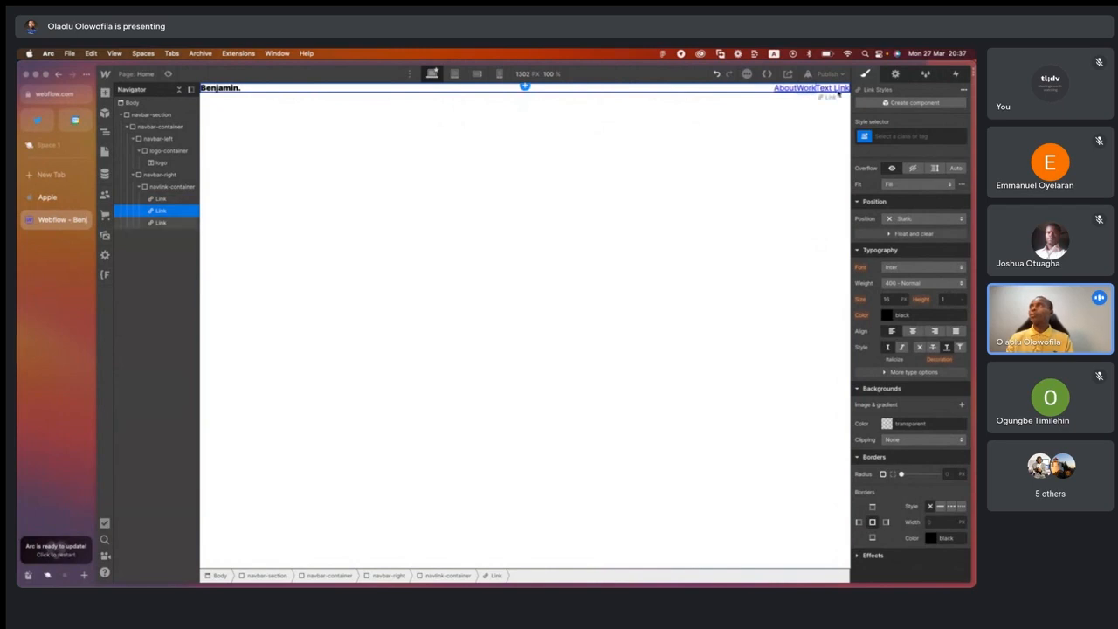
click(831, 88)
double_click(831, 88)
text(Contact)
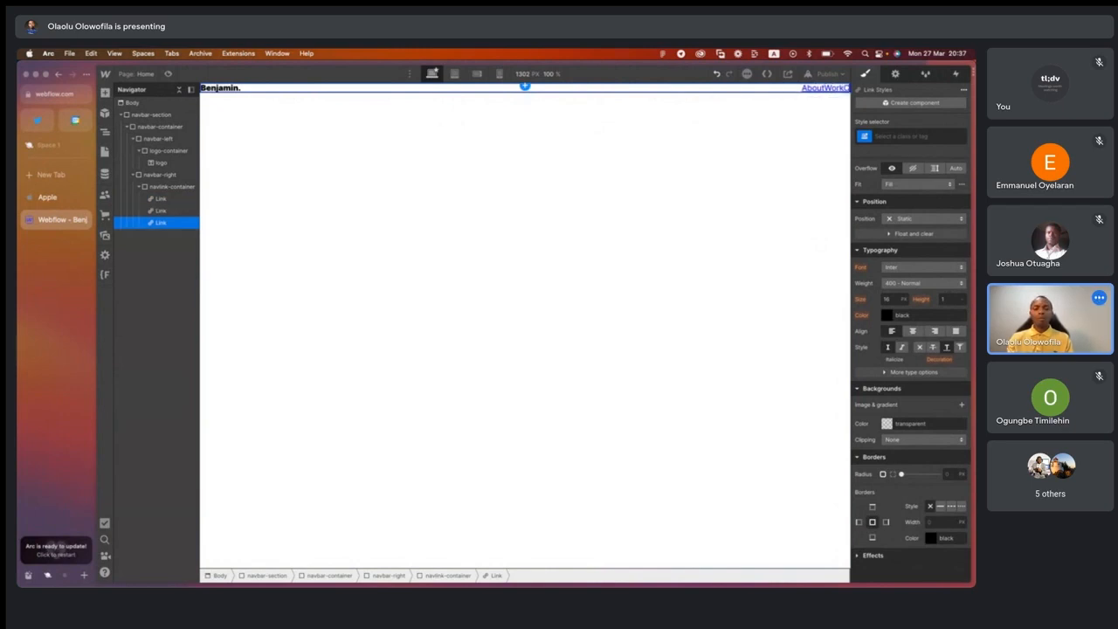
click(757, 176)
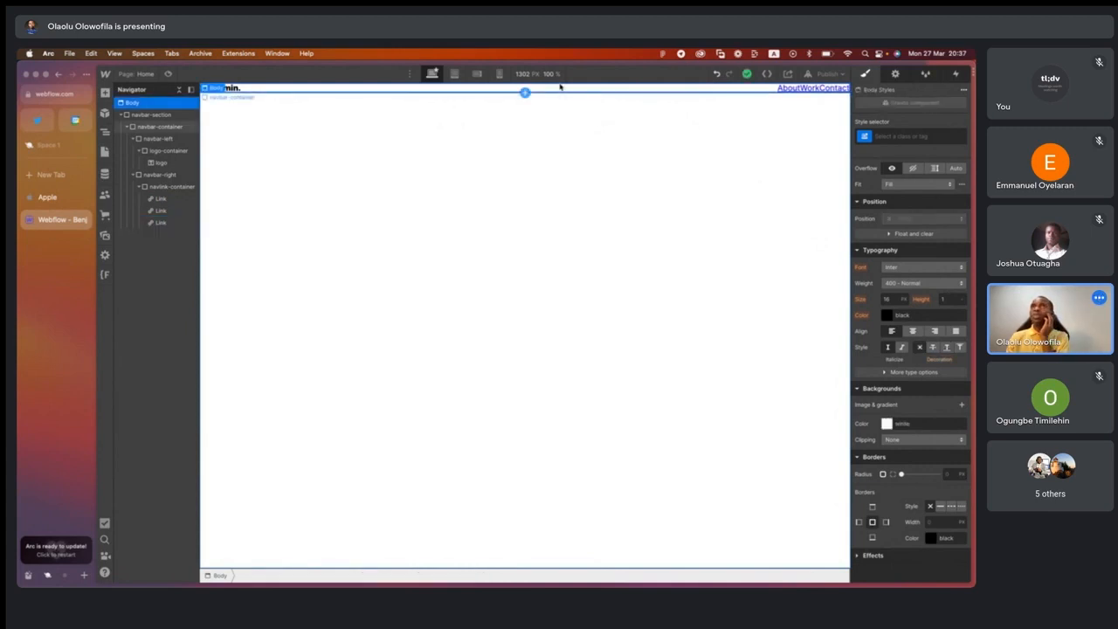
Collapse navbar-left and navbar-right in the element tree and examine how the two div blocks sit inside navbar-container.
click(436, 93)
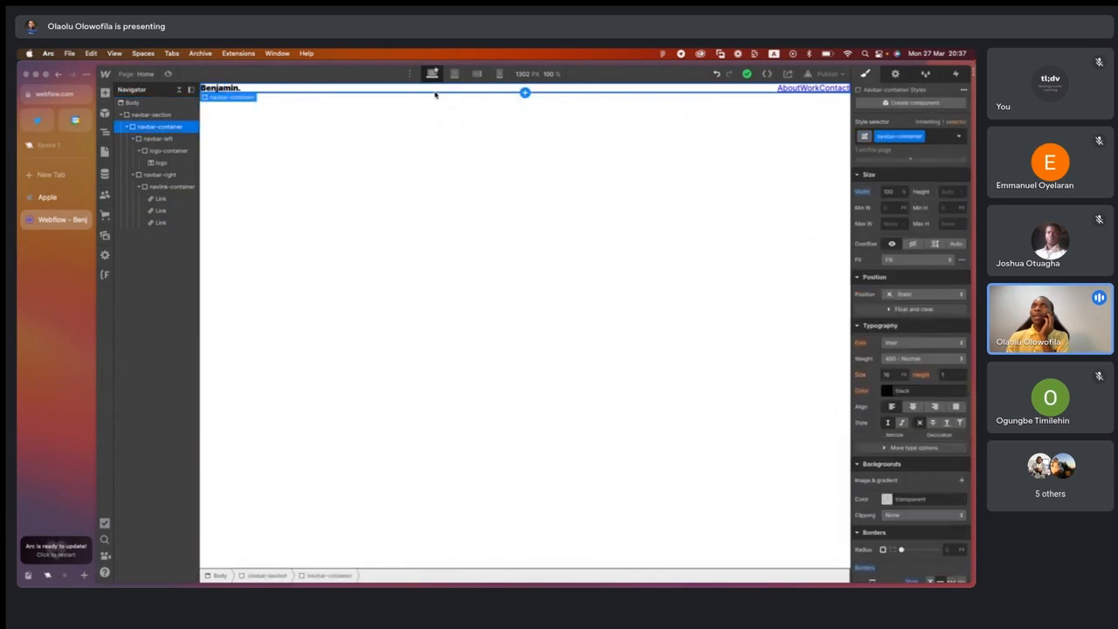
click(133, 139)
click(134, 151)
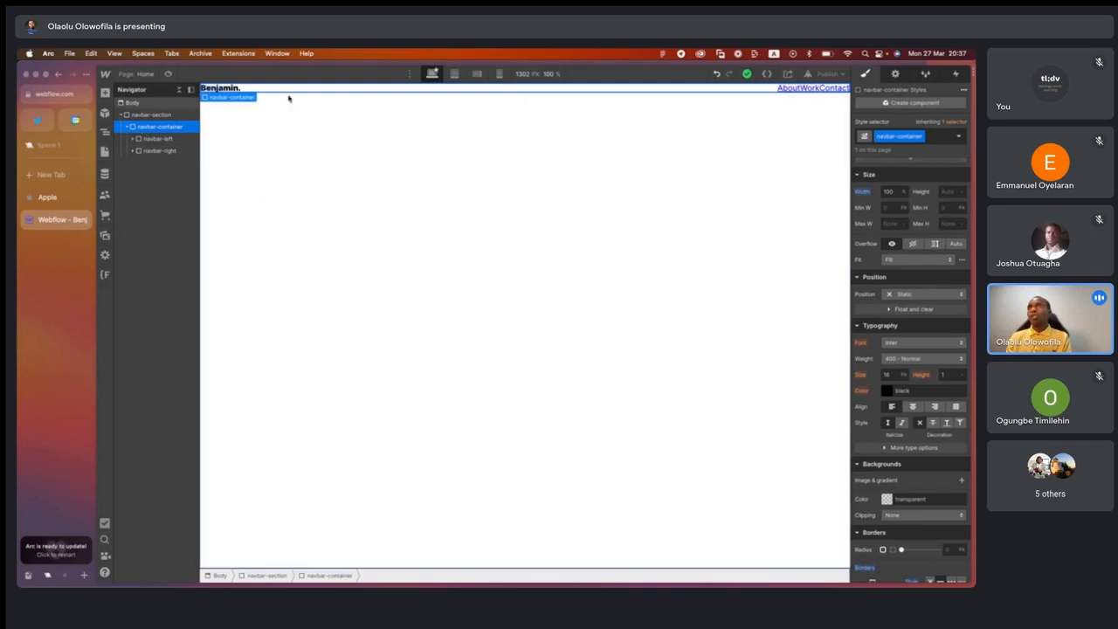
click(153, 139)
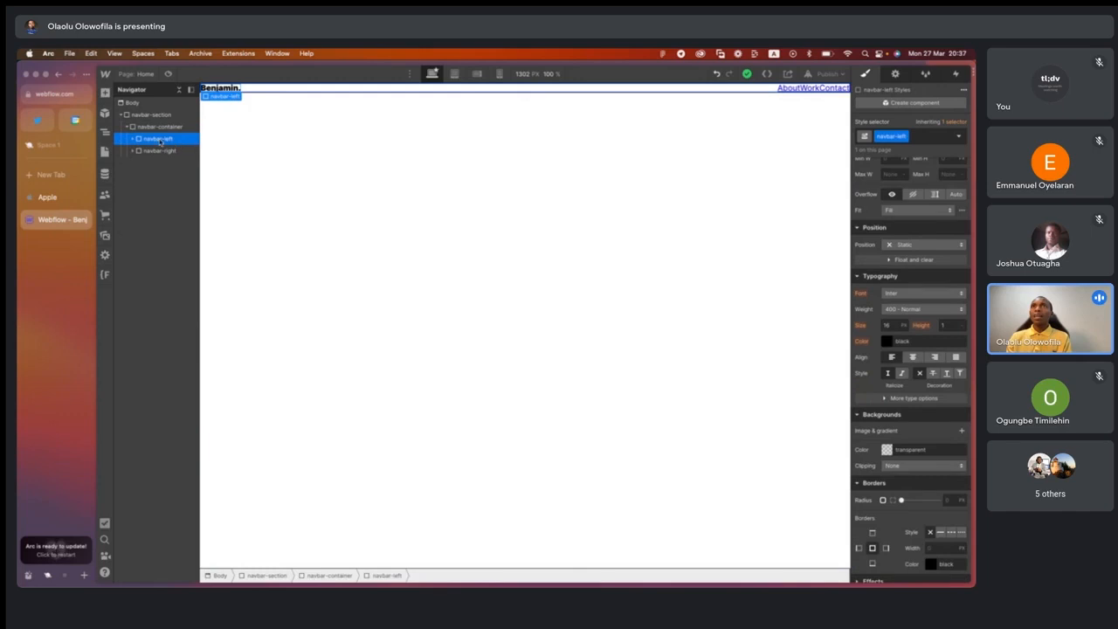
click(163, 150)
click(156, 140)
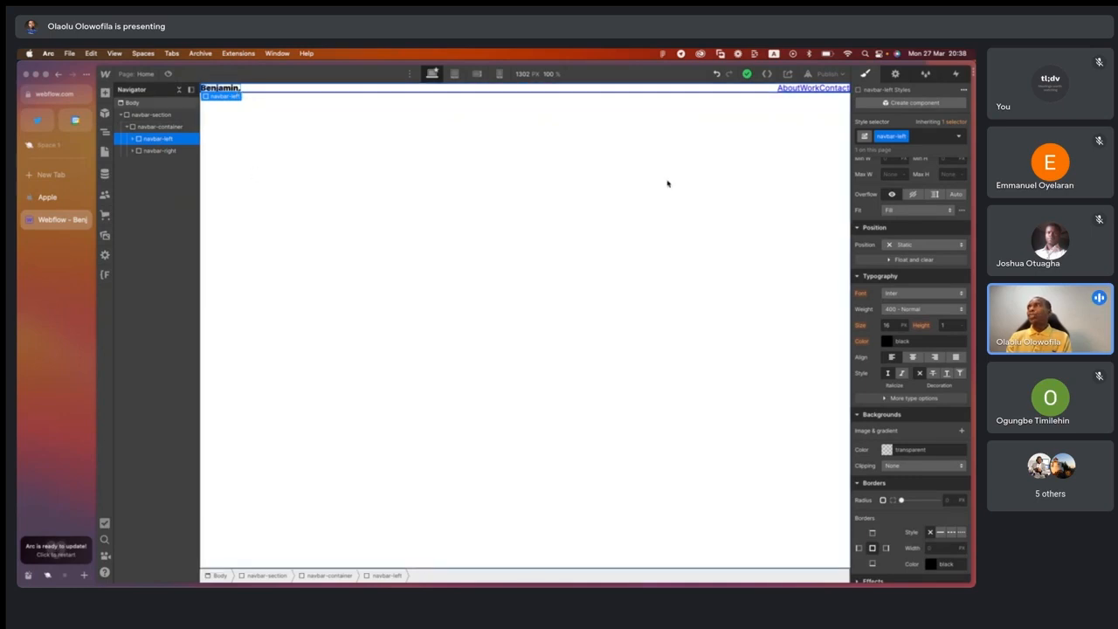
Set the top and bottom margins of the navbar-left div block to 24 px.
scroll(892, 304, up, 5)
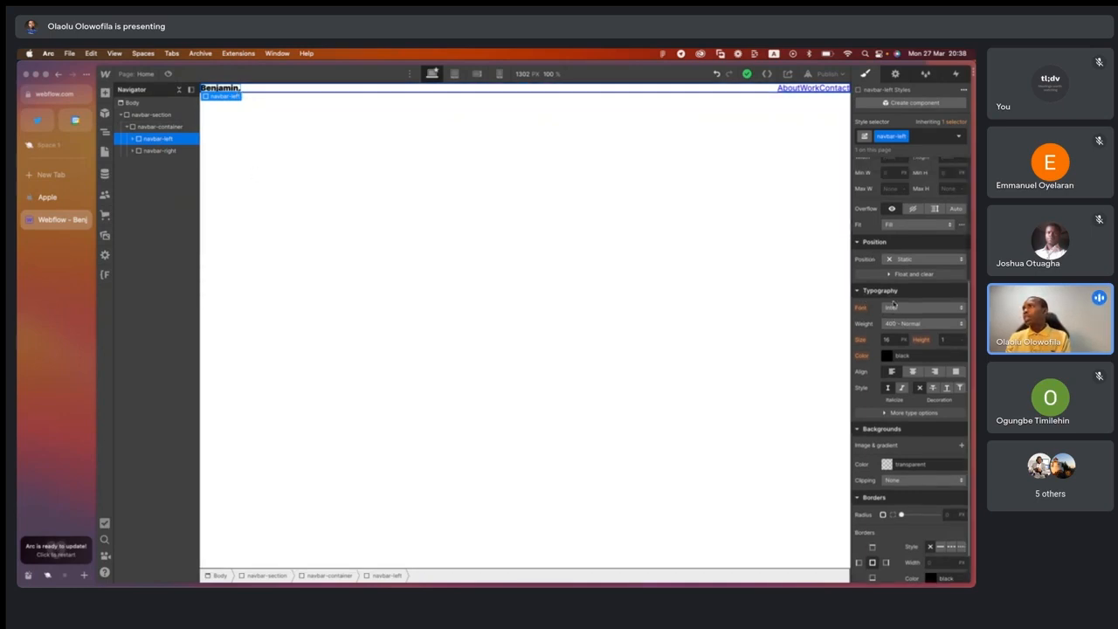
click(857, 251)
click(858, 250)
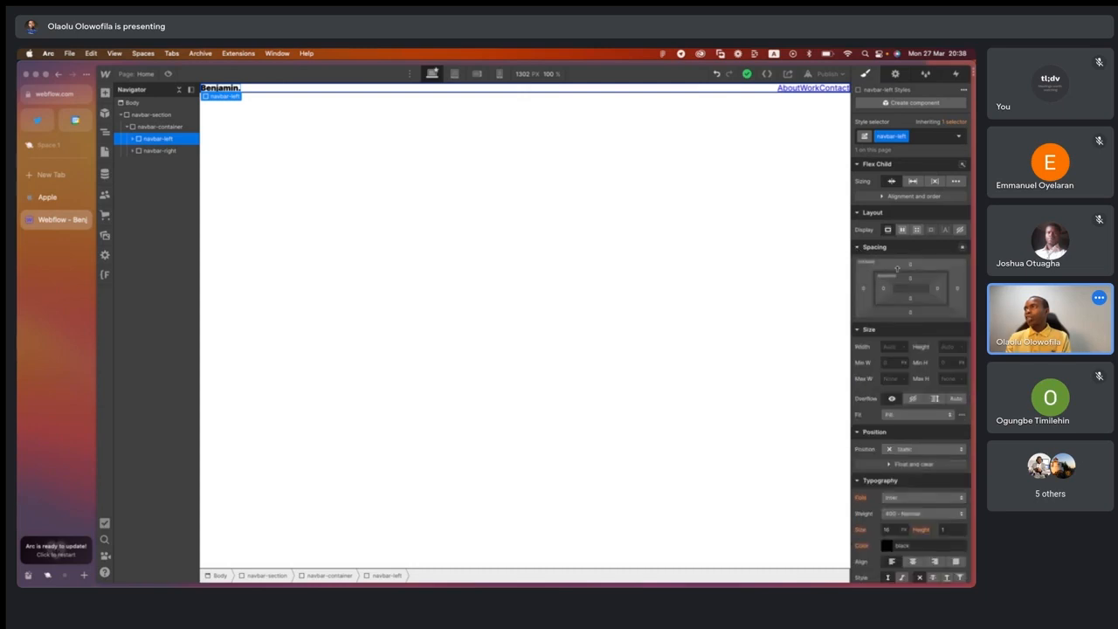
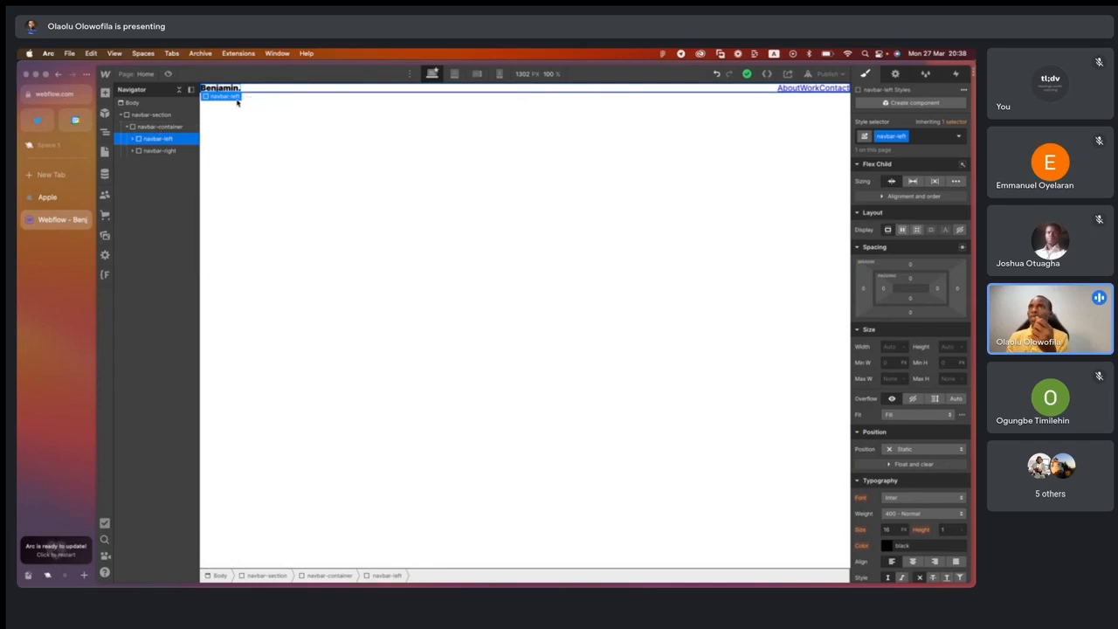
click(911, 267)
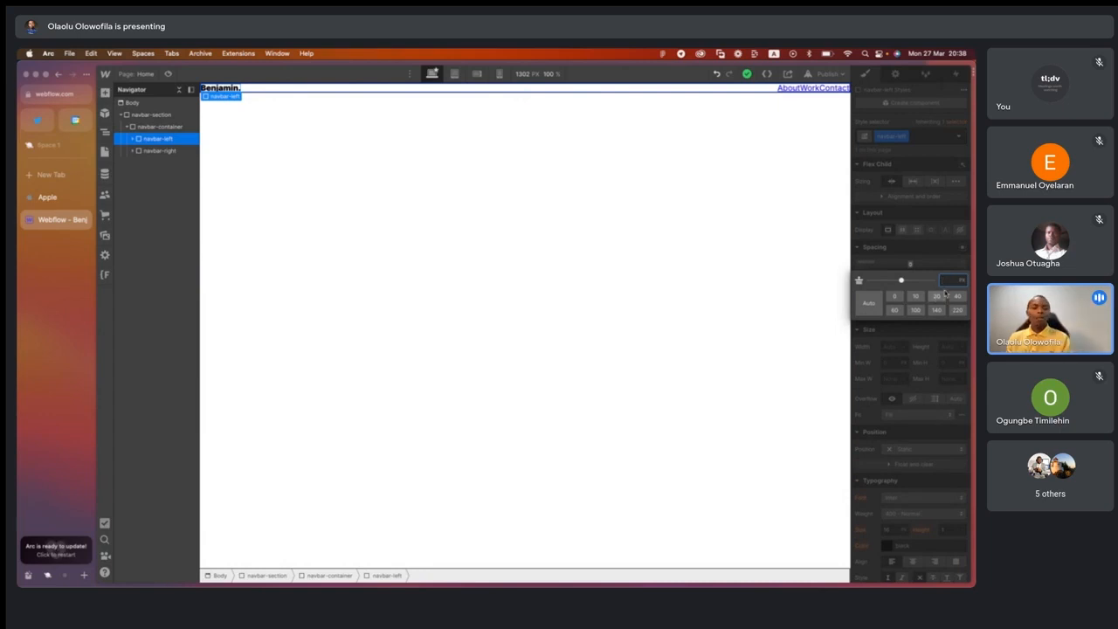
text(24)
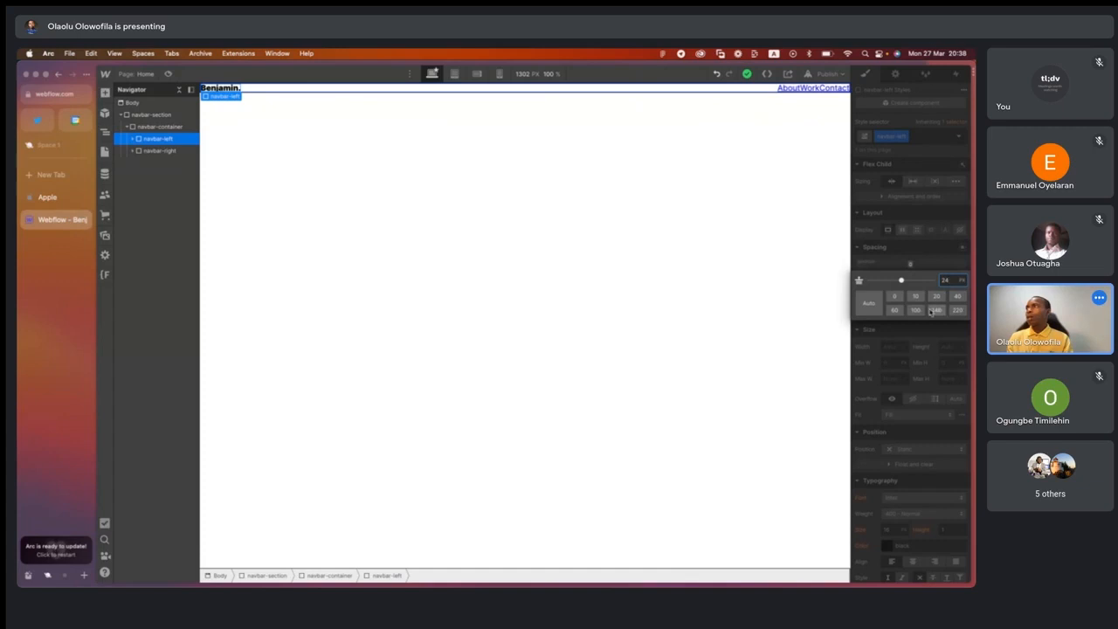
key(Return)
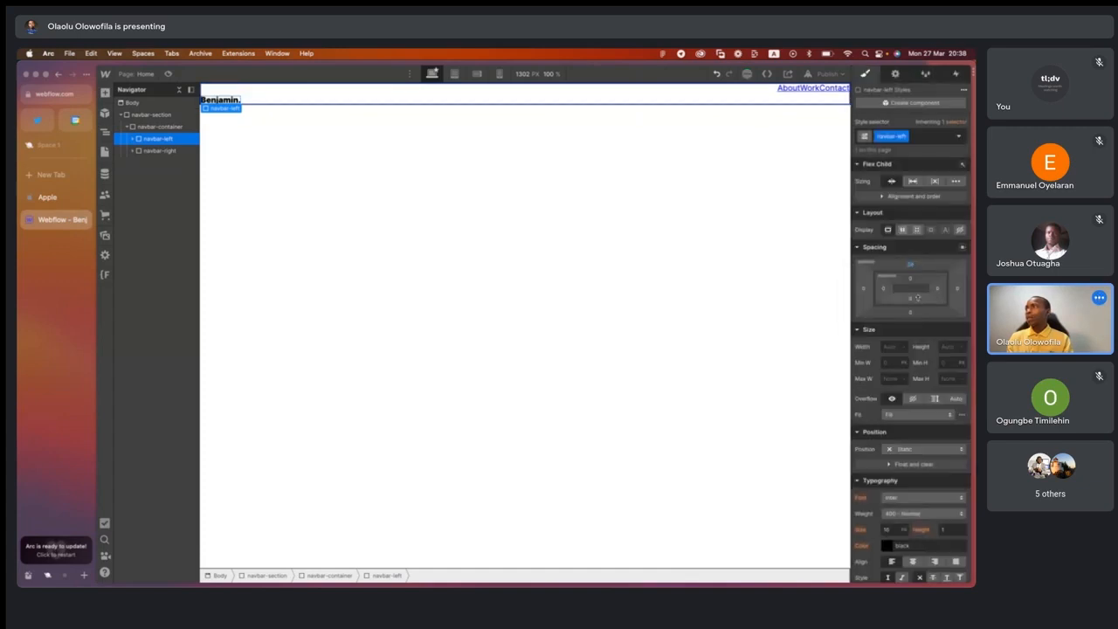
click(910, 312)
text(24)
key(Return)
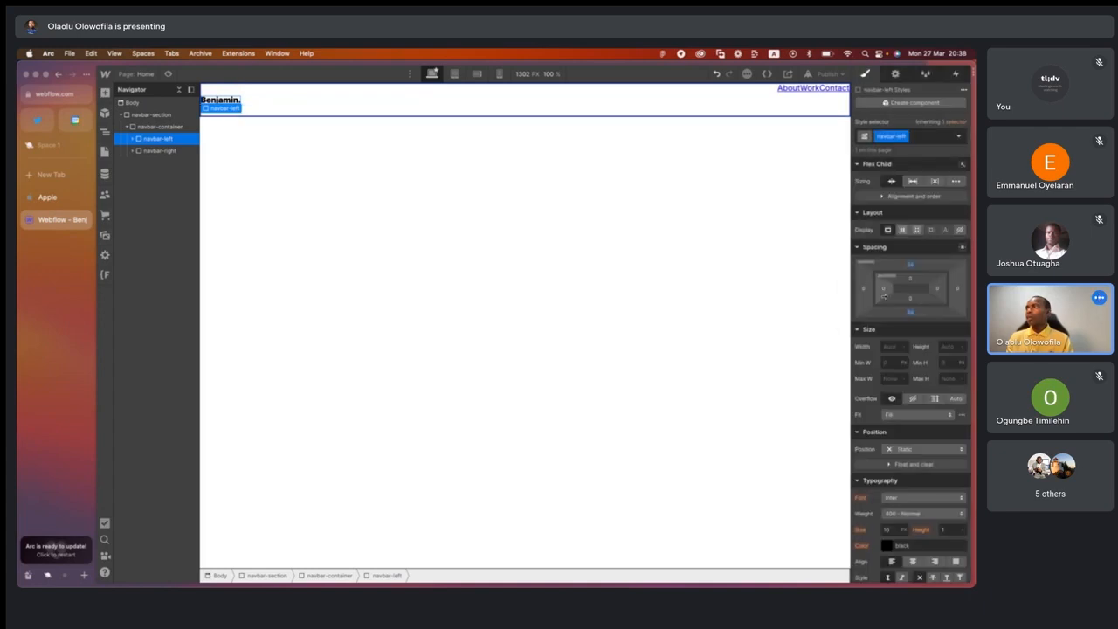
Set the left margin of the navbar-left div block to 70 px.
click(865, 290)
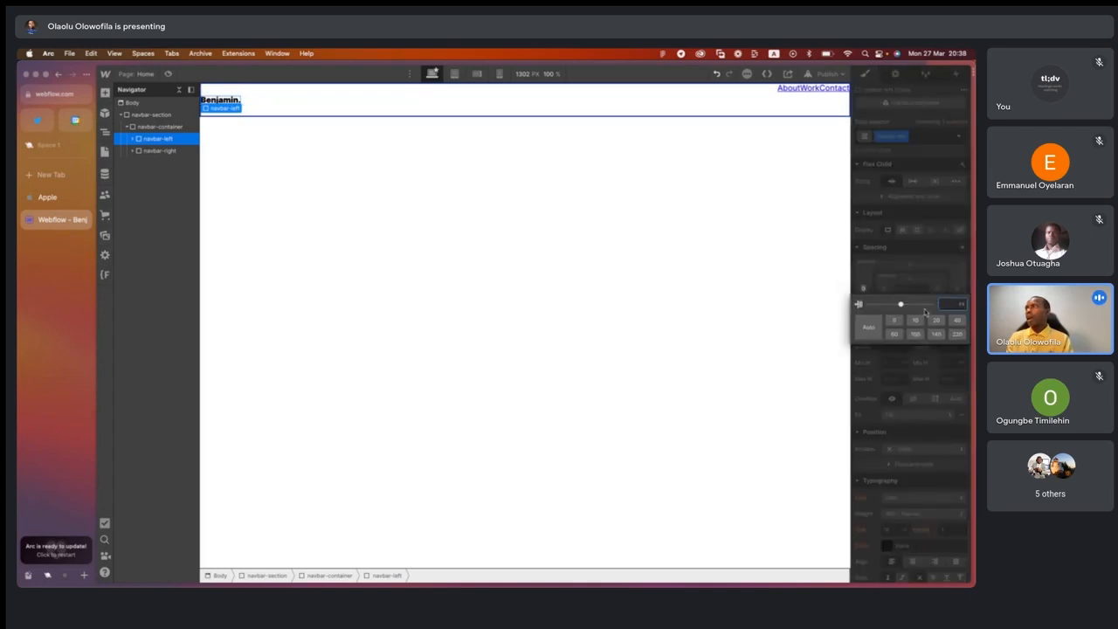
text(70)
key(Return)
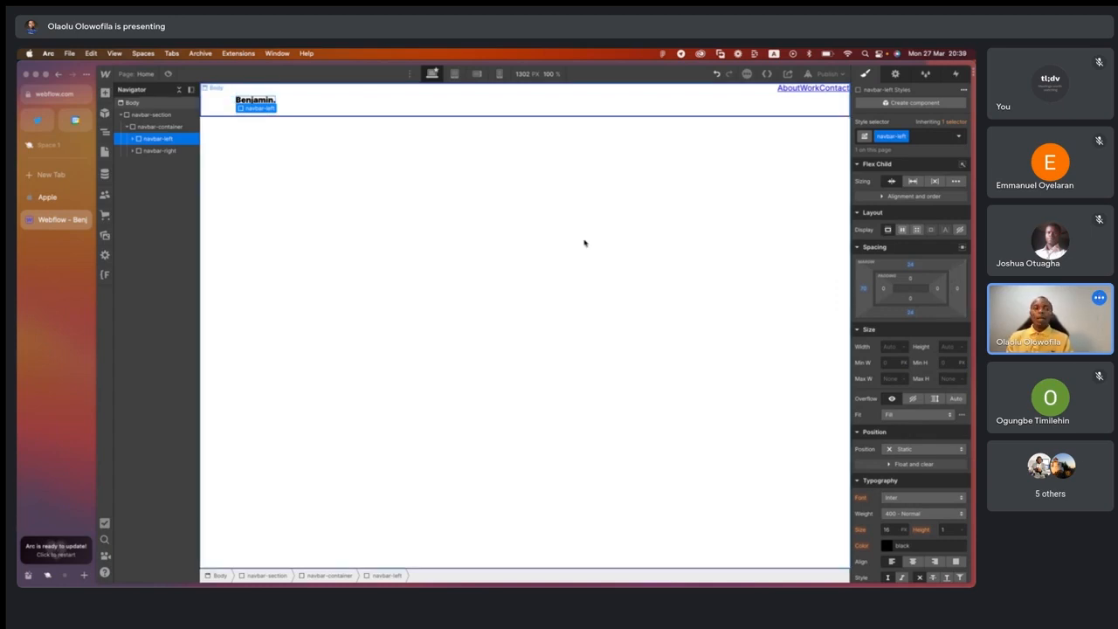
Undo the top, bottom and left margin changes on navbar-left.
key(super+z)
key(super+z)
key(super+z)
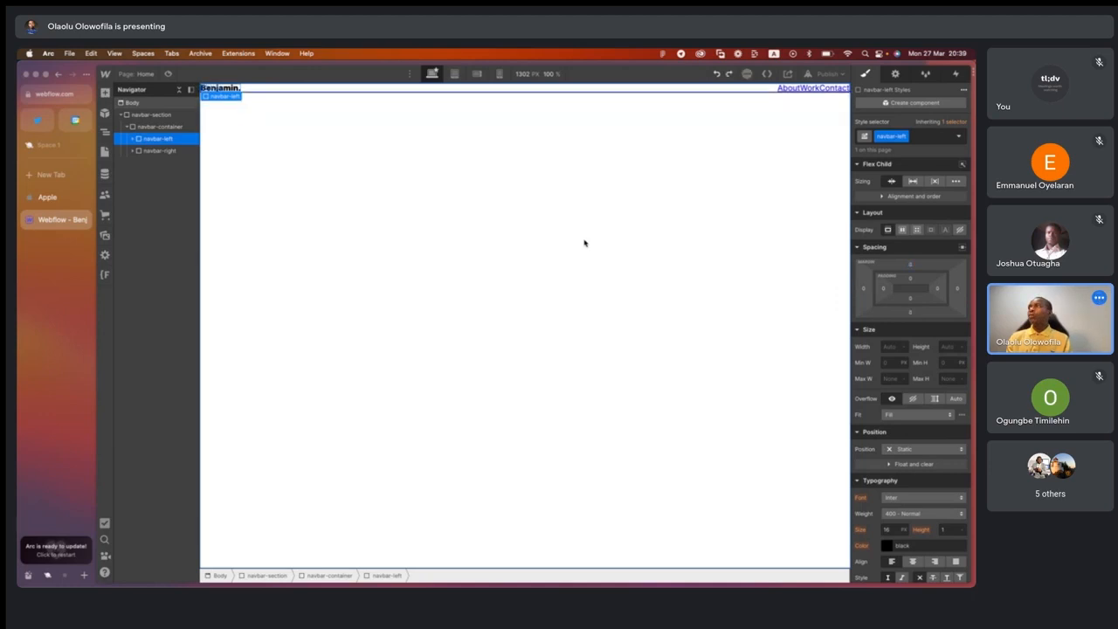
Set the top and bottom padding of the navbar-container div block to 24 px.
click(247, 91)
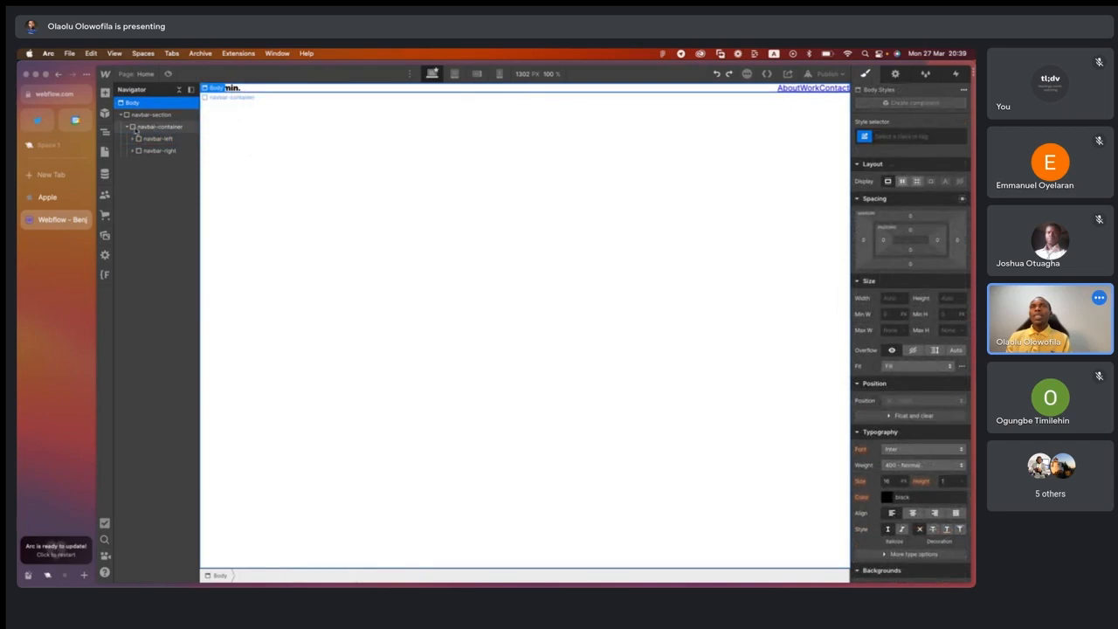
click(136, 128)
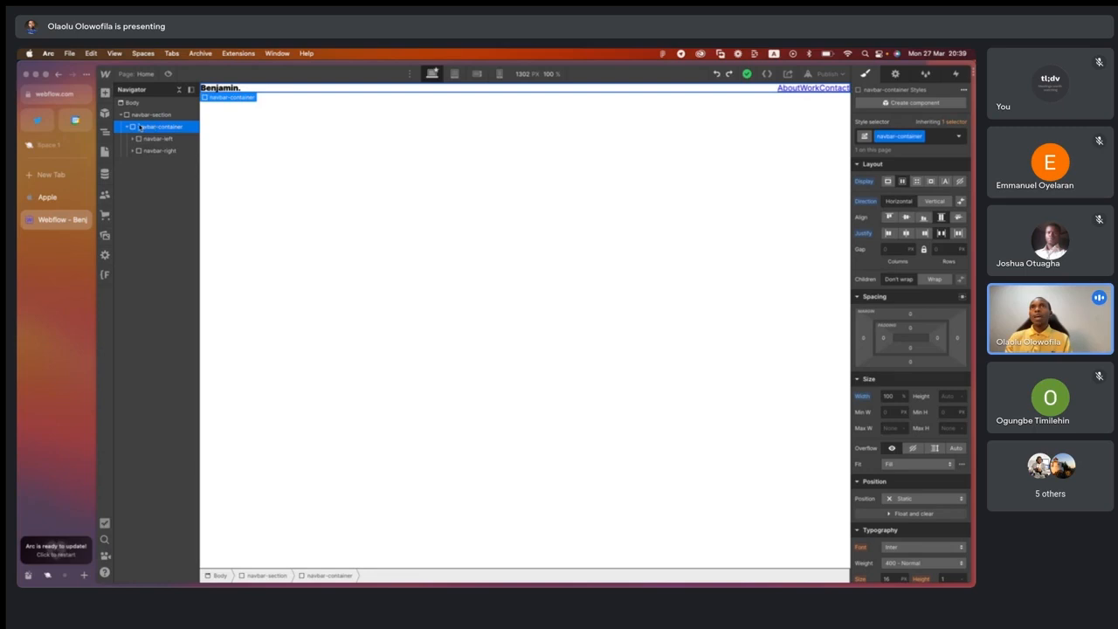
click(128, 126)
click(127, 128)
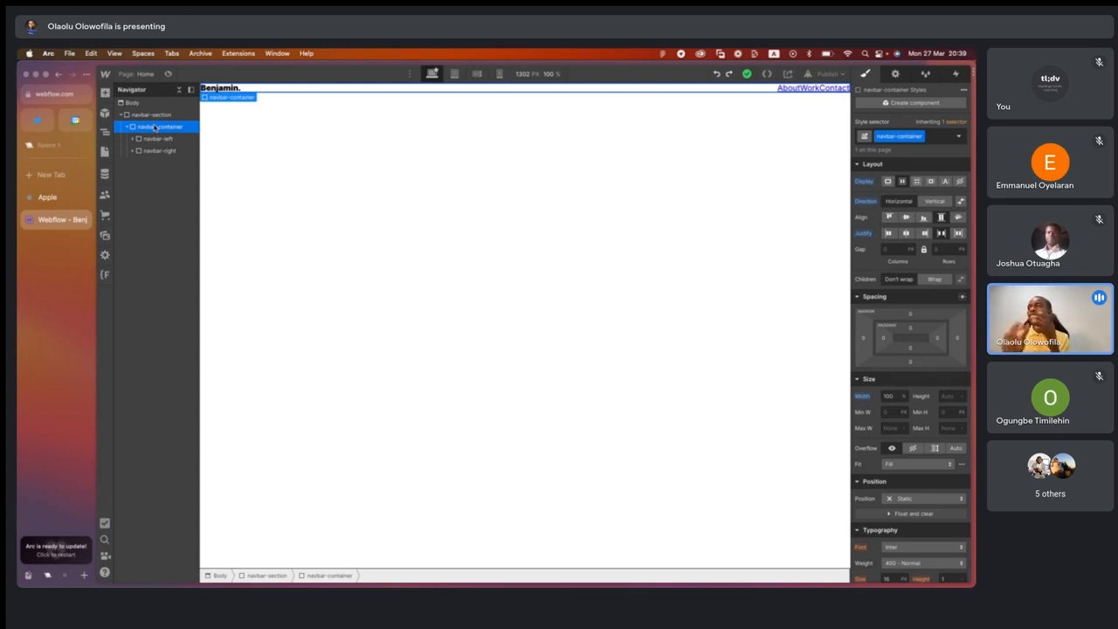
click(912, 329)
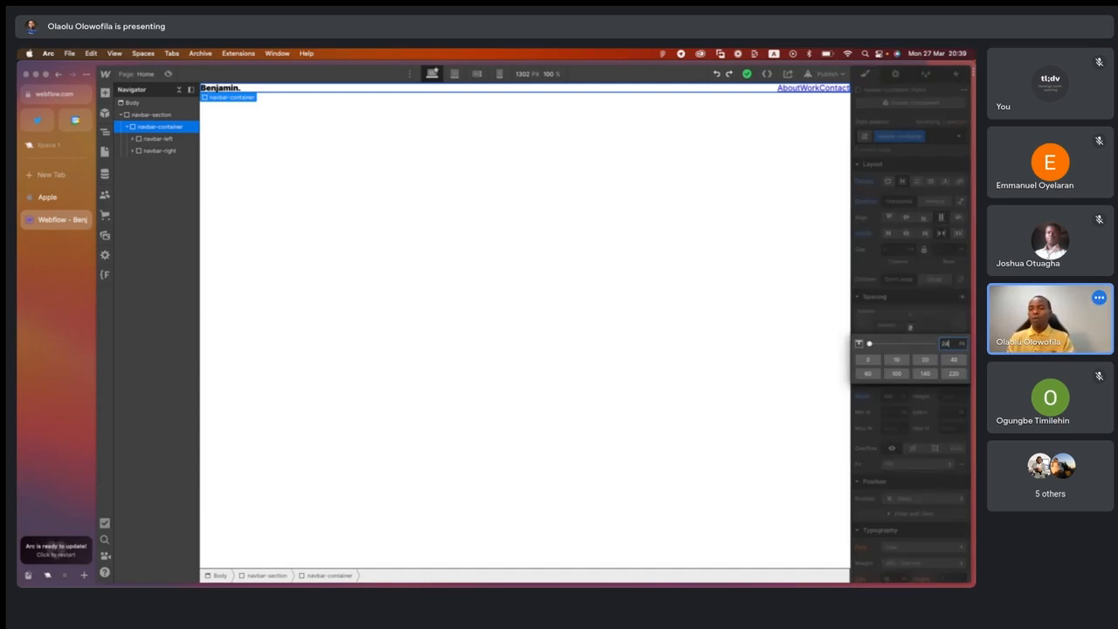
key(Return)
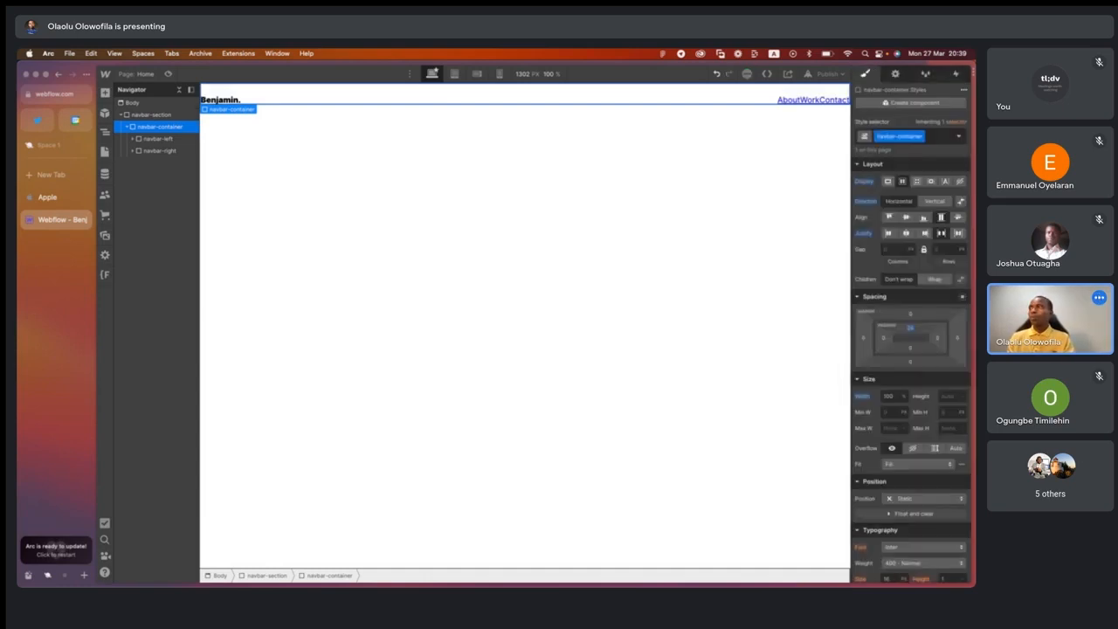
click(910, 349)
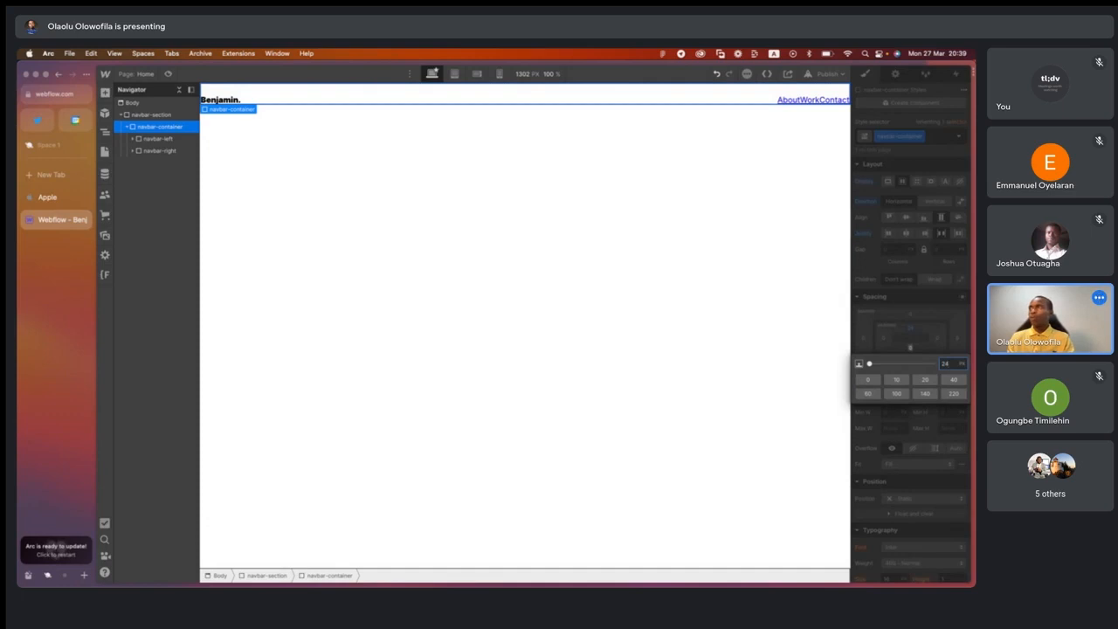
key(Return)
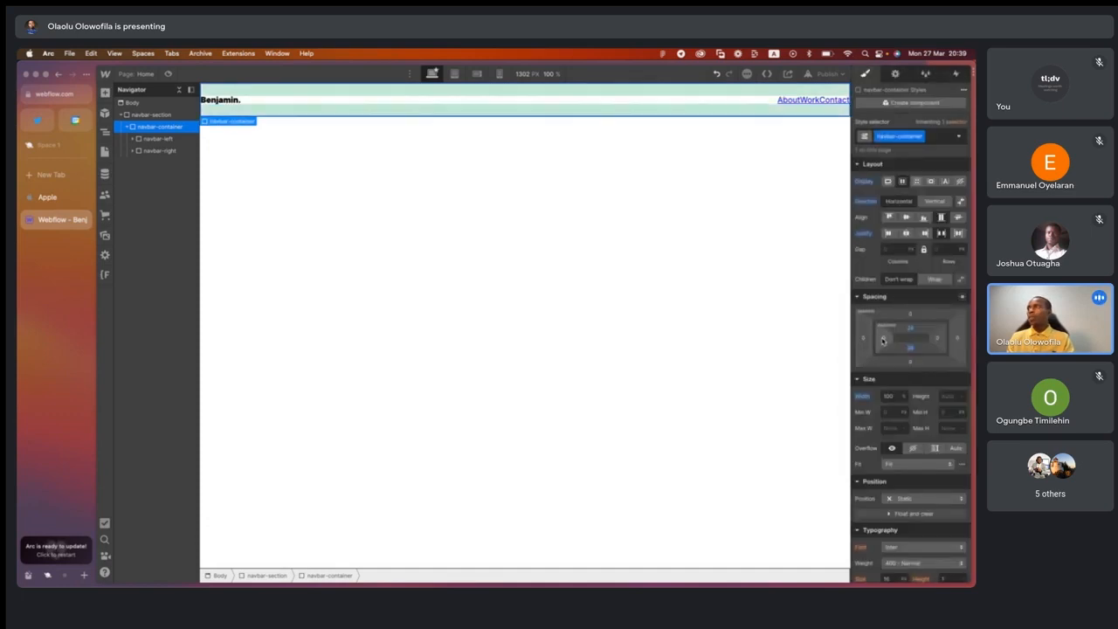
Set the left and right padding of navbar-container to 70 px.
click(882, 341)
text(70)
key(Return)
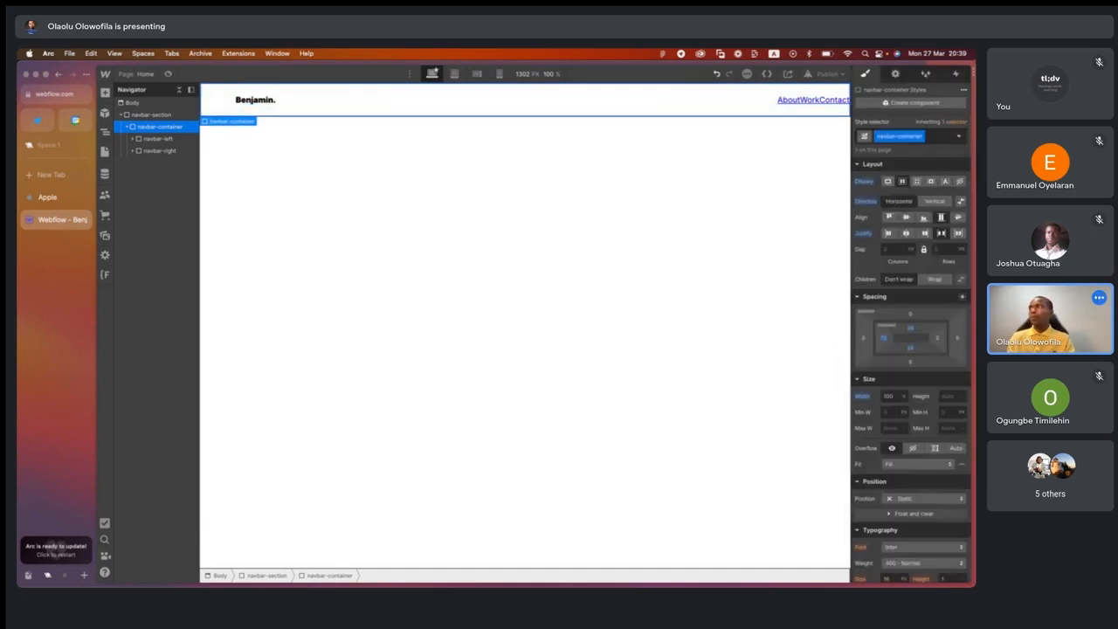
click(938, 340)
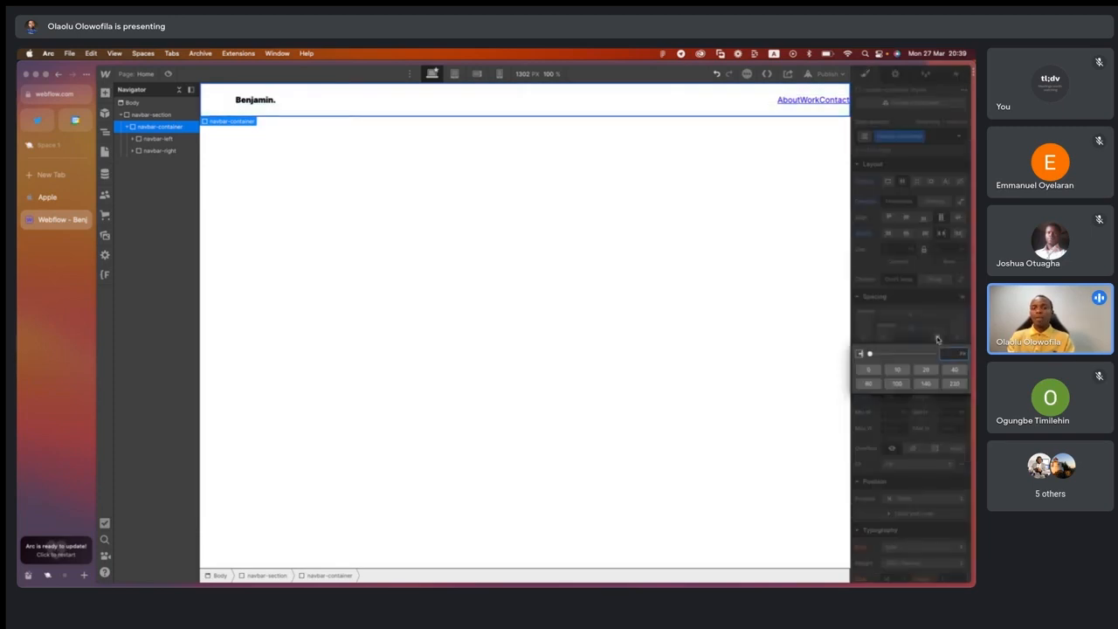
text(70)
key(Return)
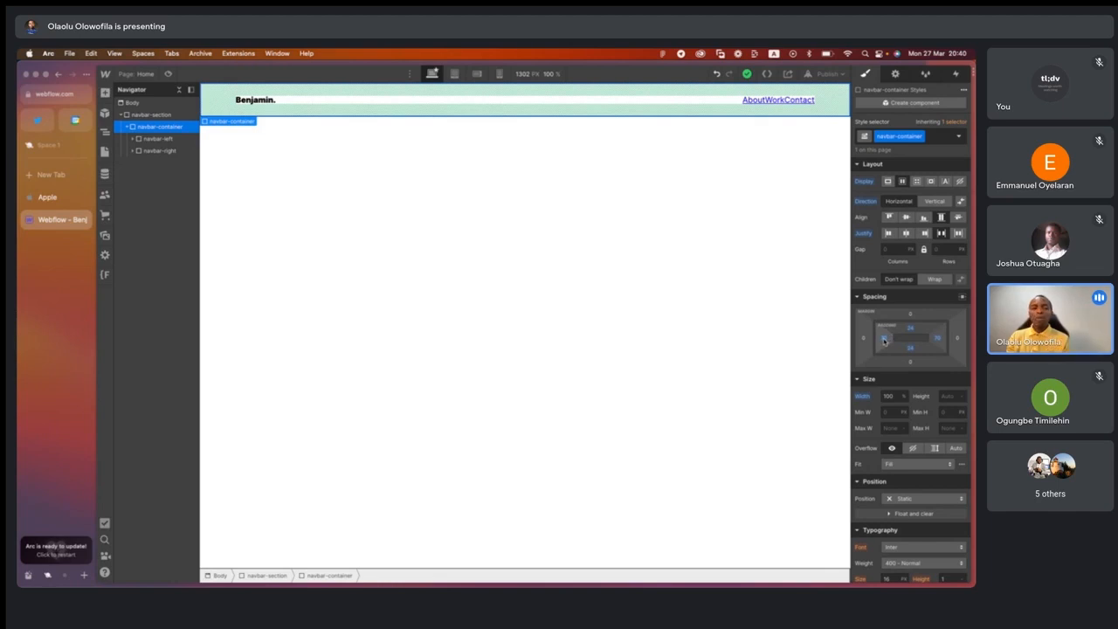
Try a larger bottom padding on navbar-container, and undo the change.
mouse_move(906, 339)
mouse_down()
mouse_move(942, 343)
mouse_move(913, 346)
mouse_move(915, 375)
mouse_move(921, 336)
mouse_up()
key(super+z)
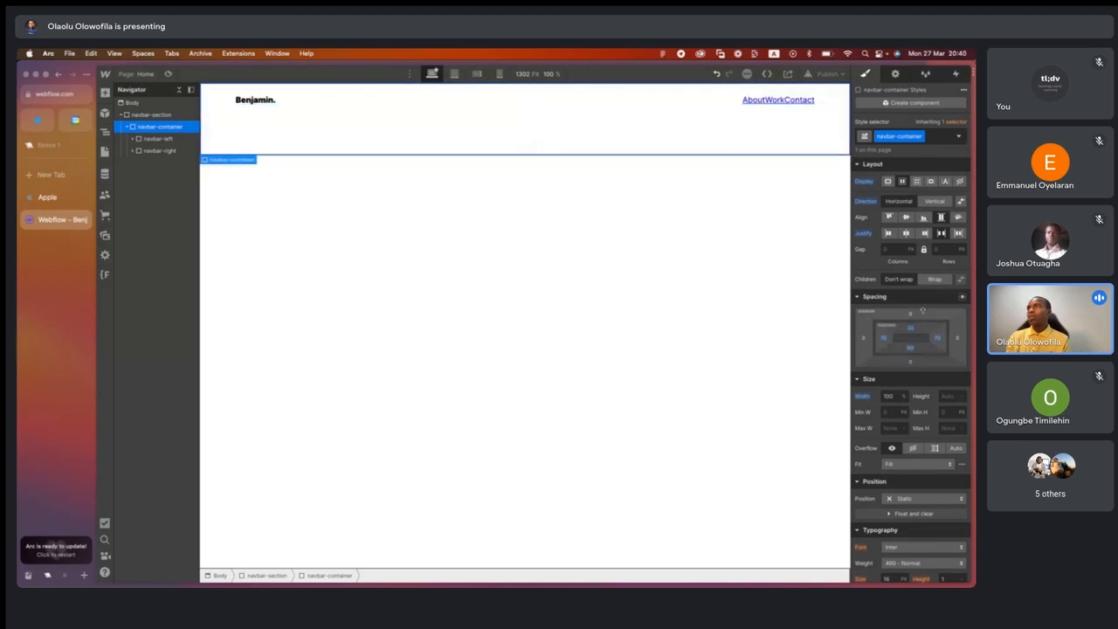
key(super+z)
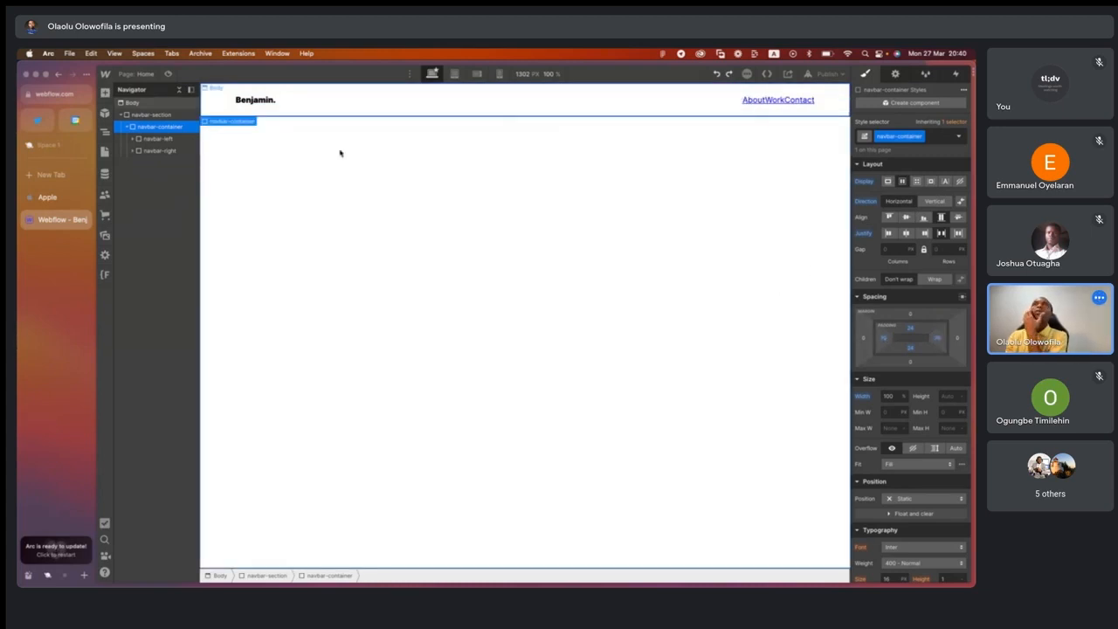
click(314, 200)
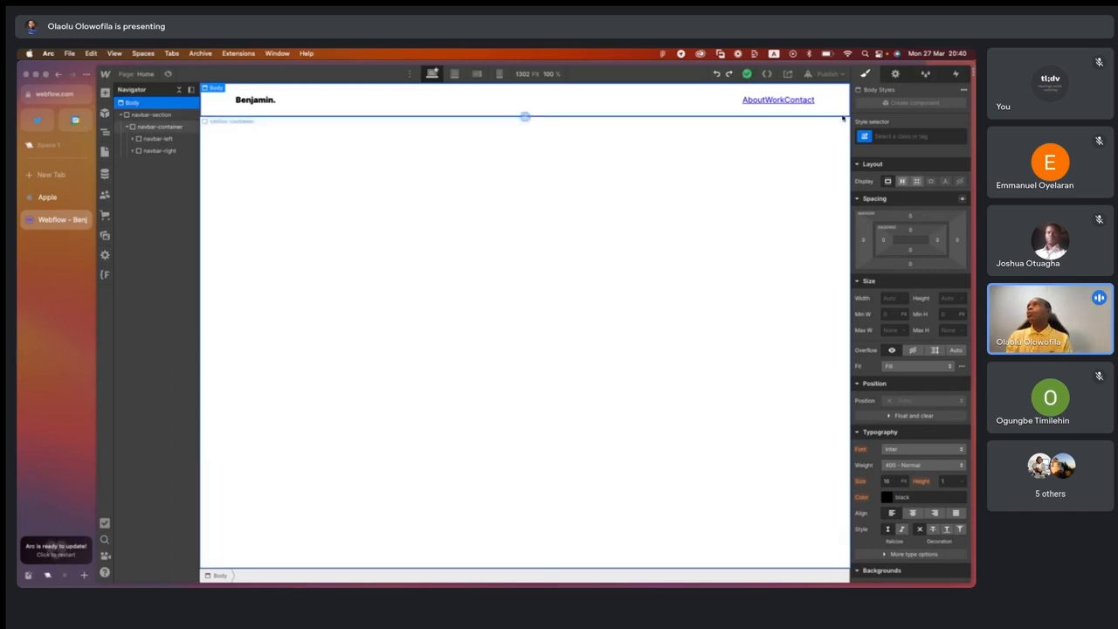
Create a class named navlink on the About text link in the navbar.
click(755, 103)
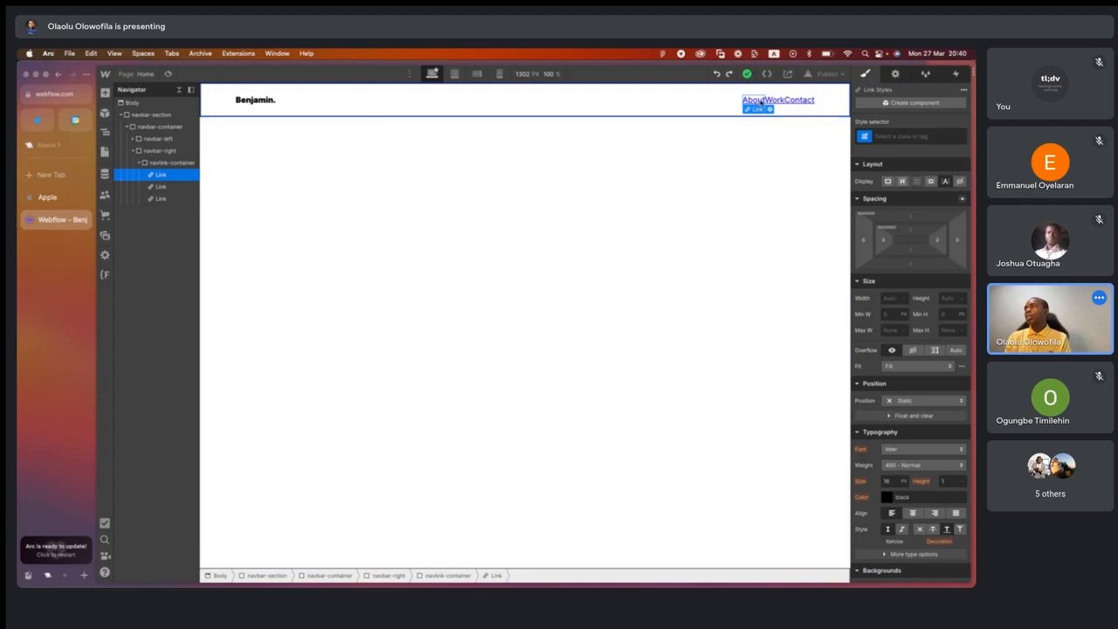
click(886, 136)
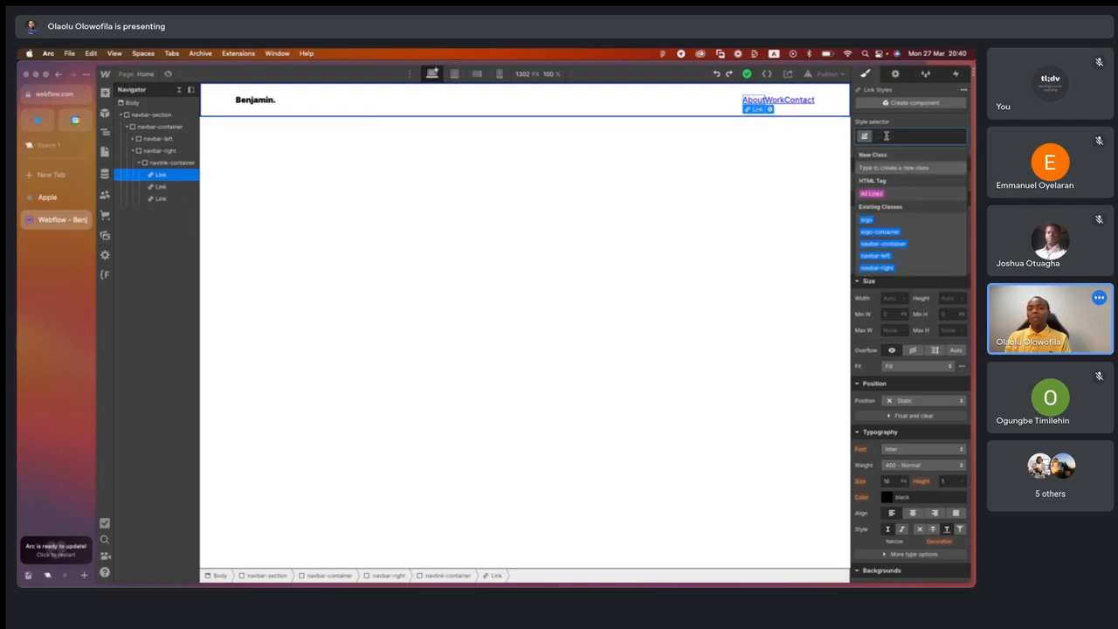
text(nav)
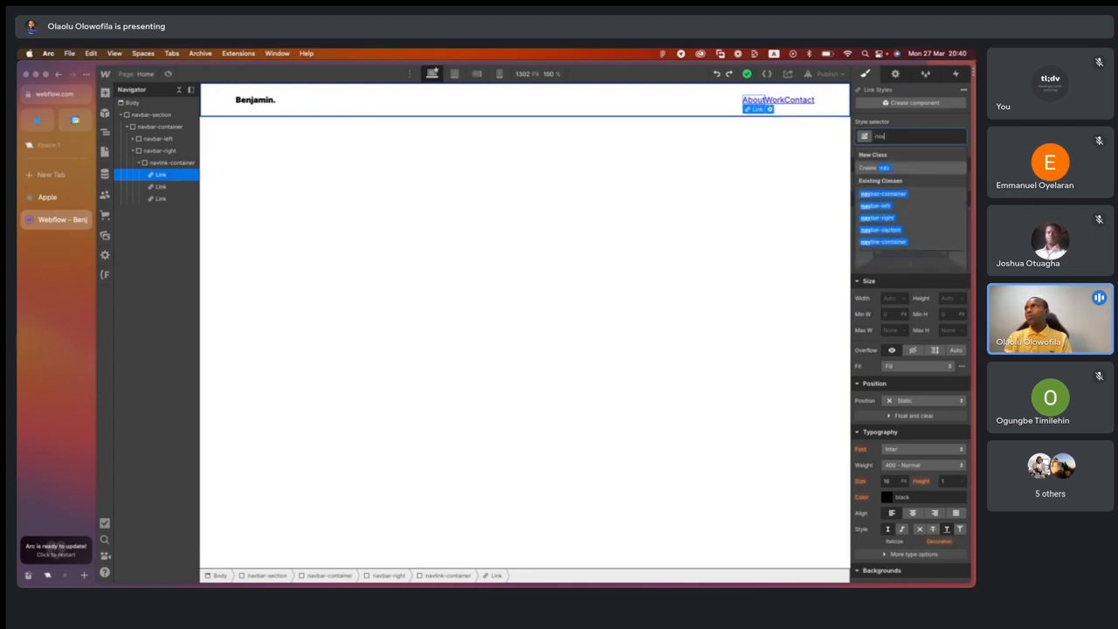
text(link)
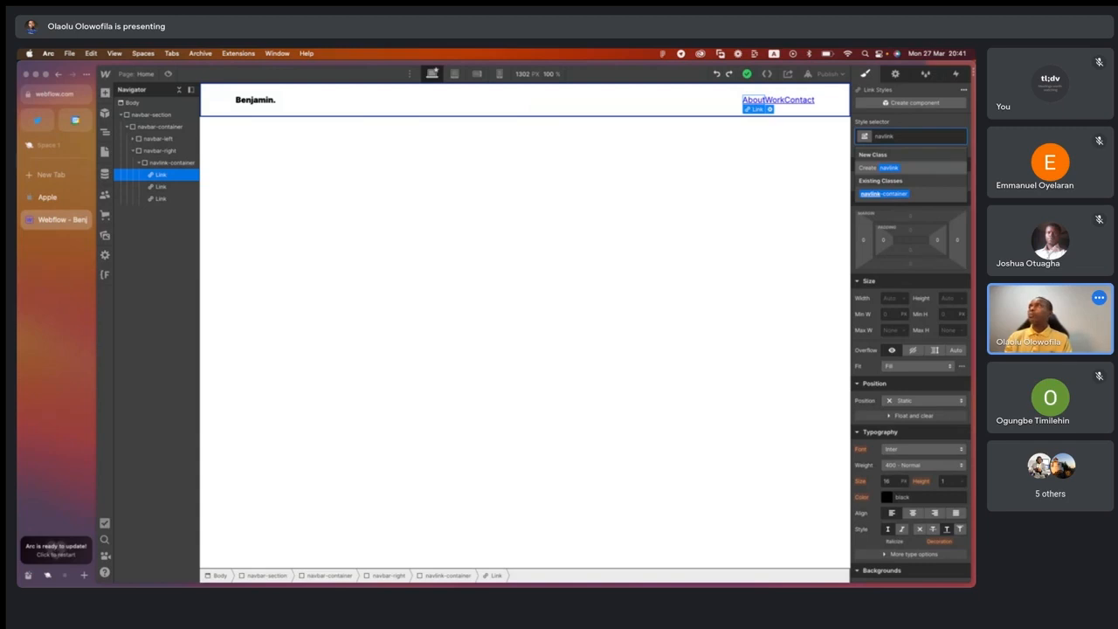
key(Return)
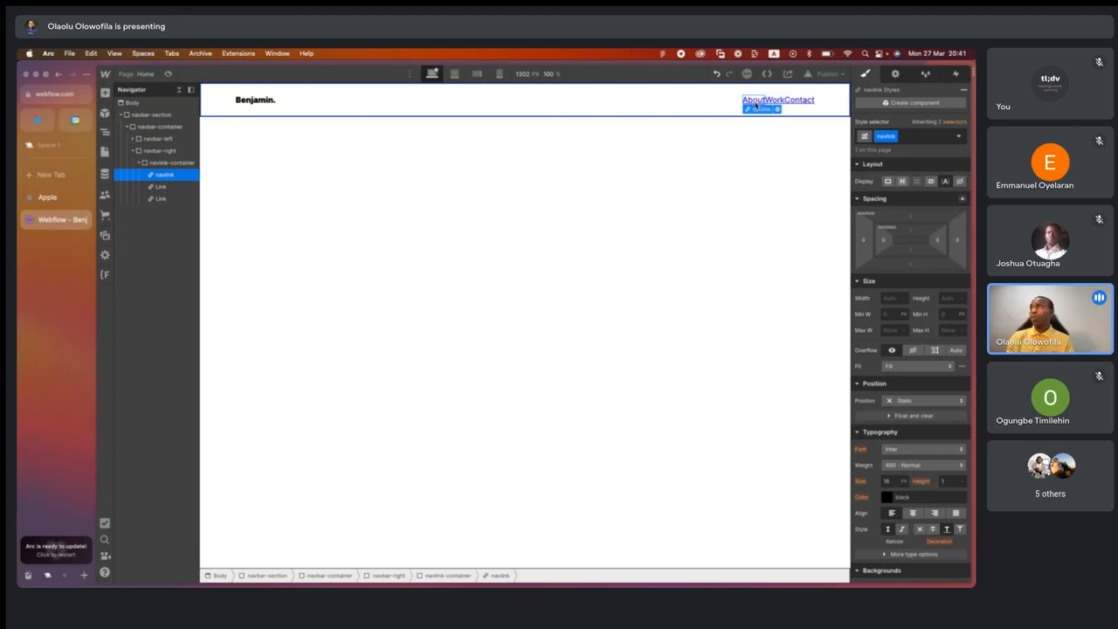
click(756, 157)
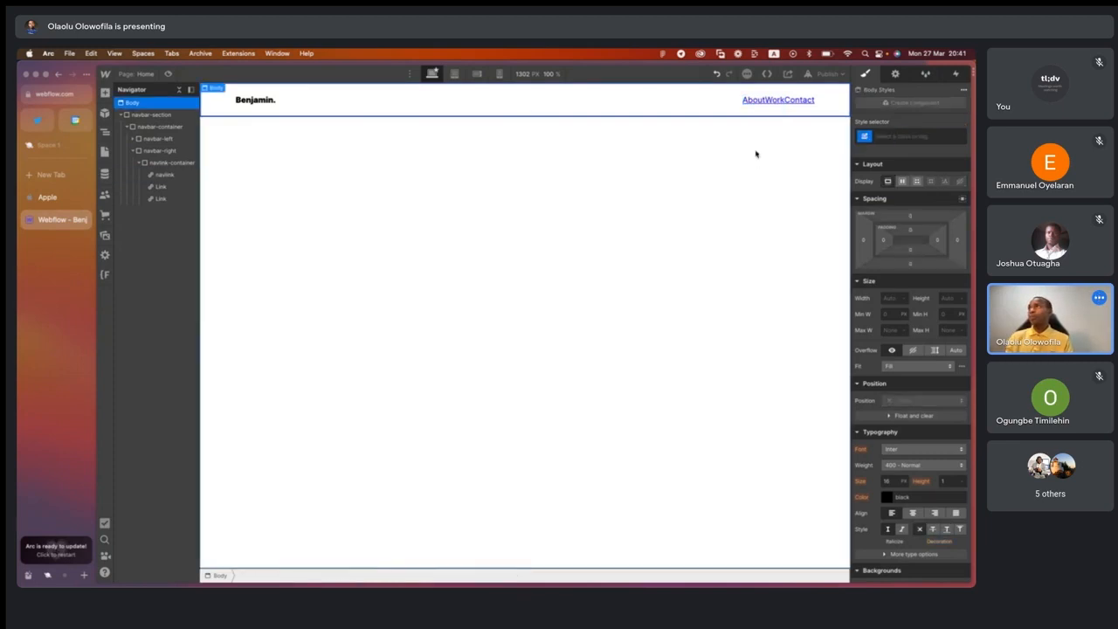
Select the About link, check its text styling in the Figma design, and return to its typography settings in Webflow.
click(754, 102)
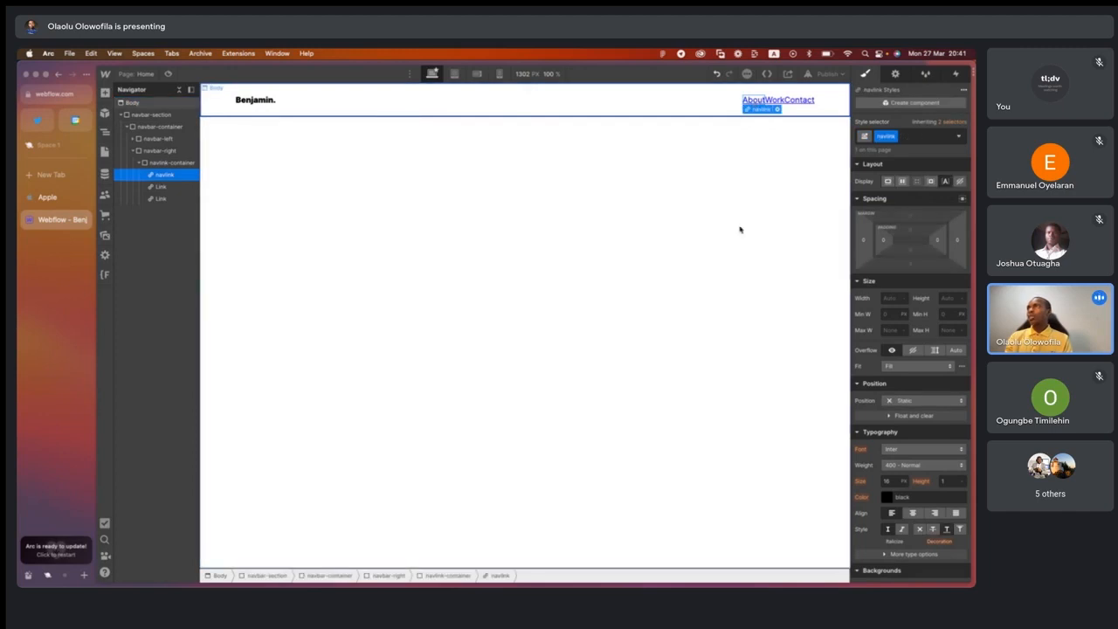
key(ctrl+Left)
key(ctrl+Left)
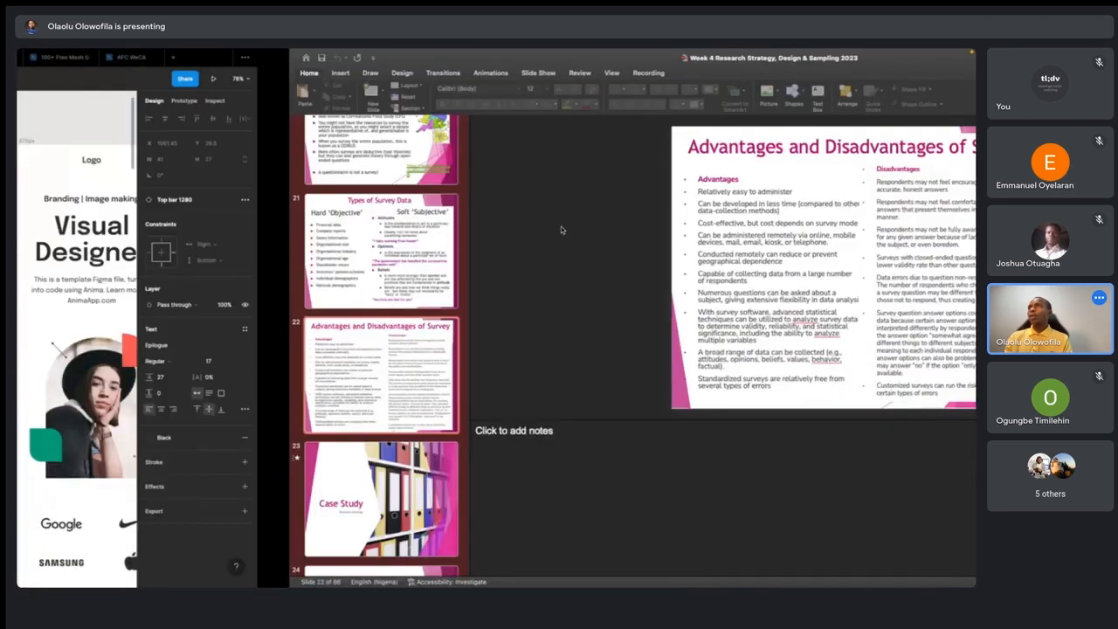
key(ctrl+Left)
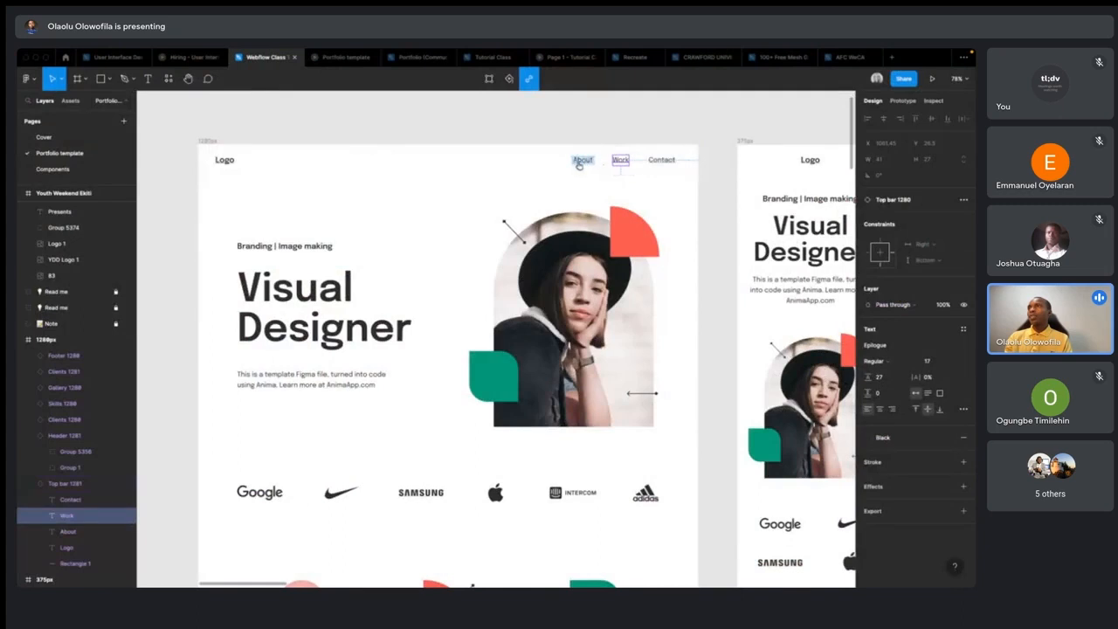
mouse_move(586, 170)
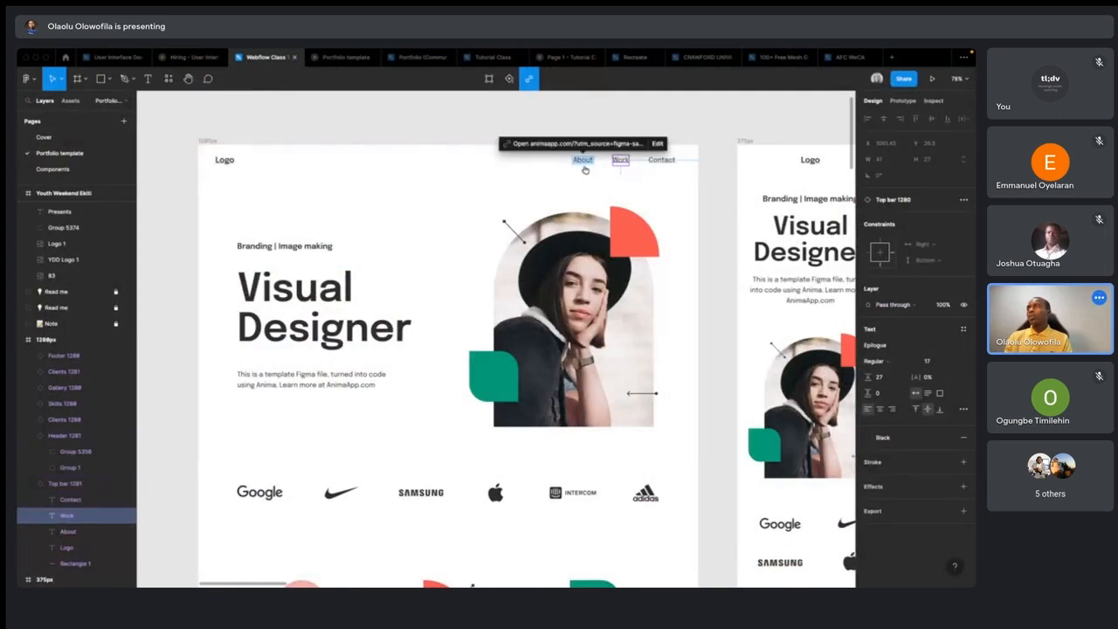
key(ctrl+Right)
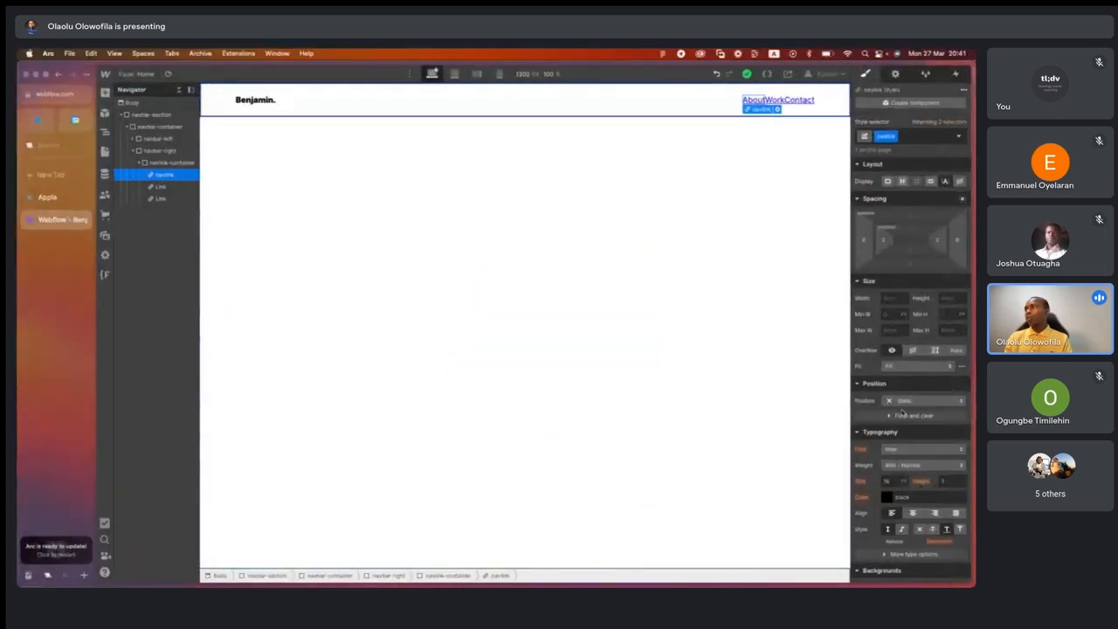
scroll(902, 410, down, 2)
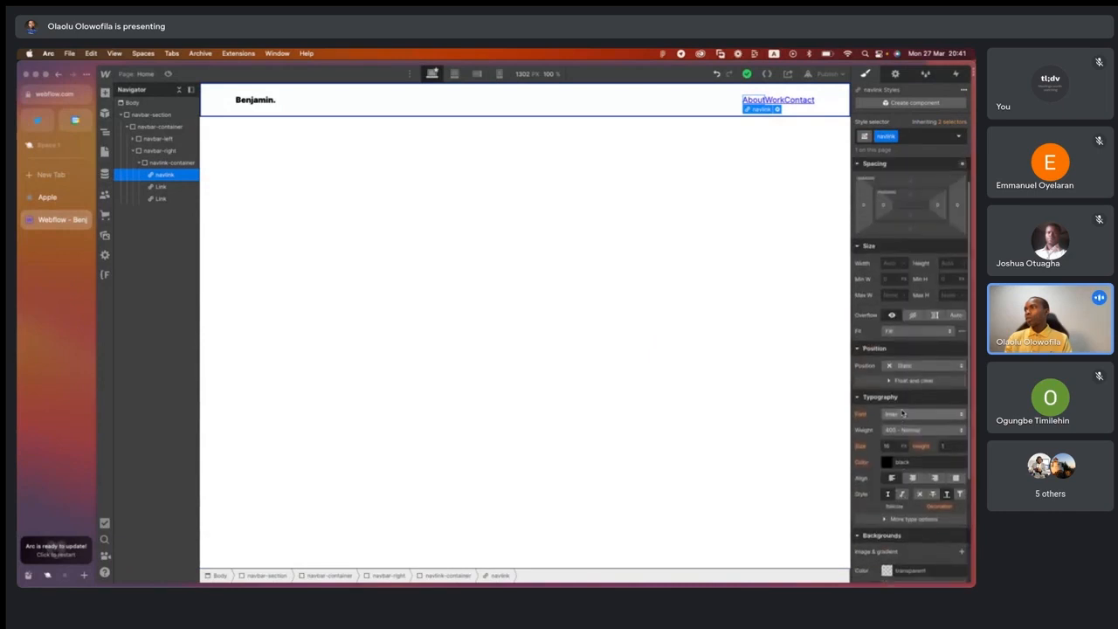
Set the navlink text colour to black (#000000) for the About link.
scroll(903, 412, up, 2)
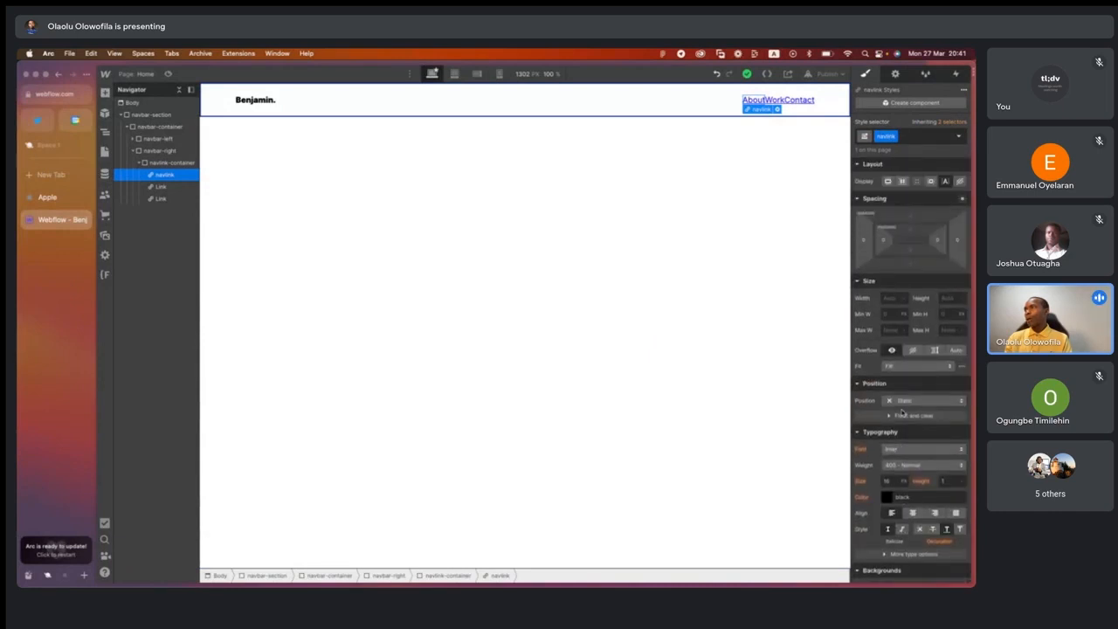
click(888, 496)
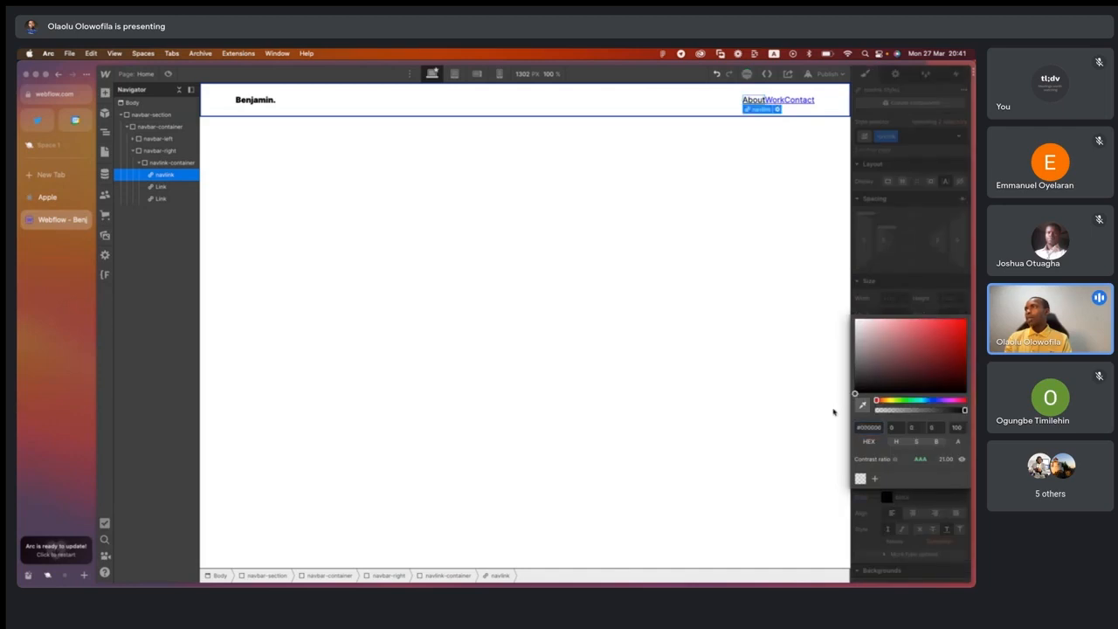
click(921, 514)
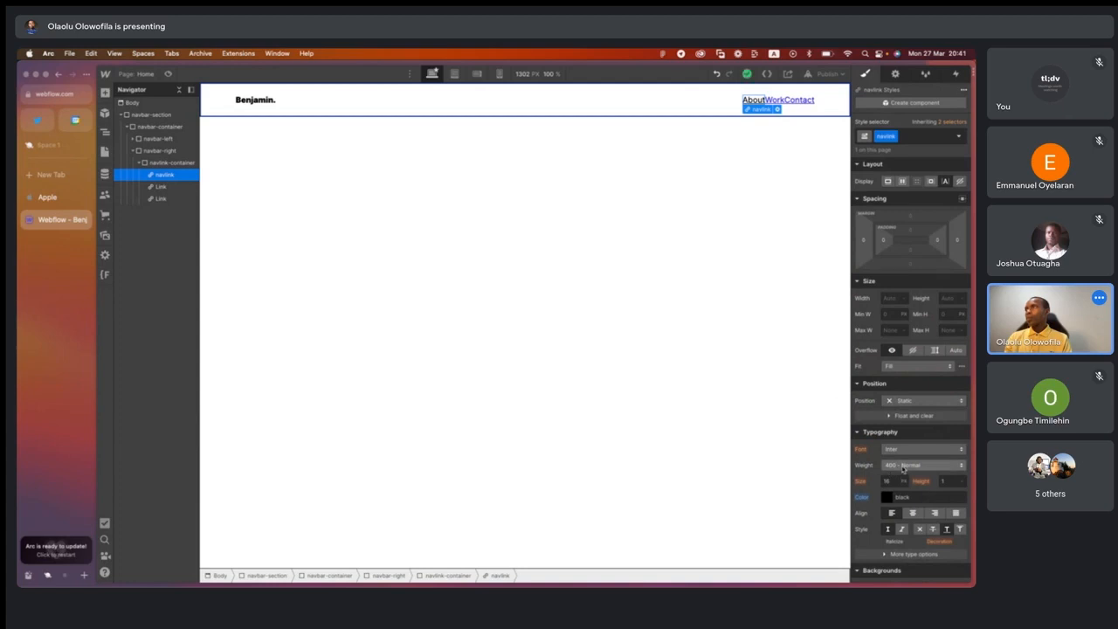
click(788, 92)
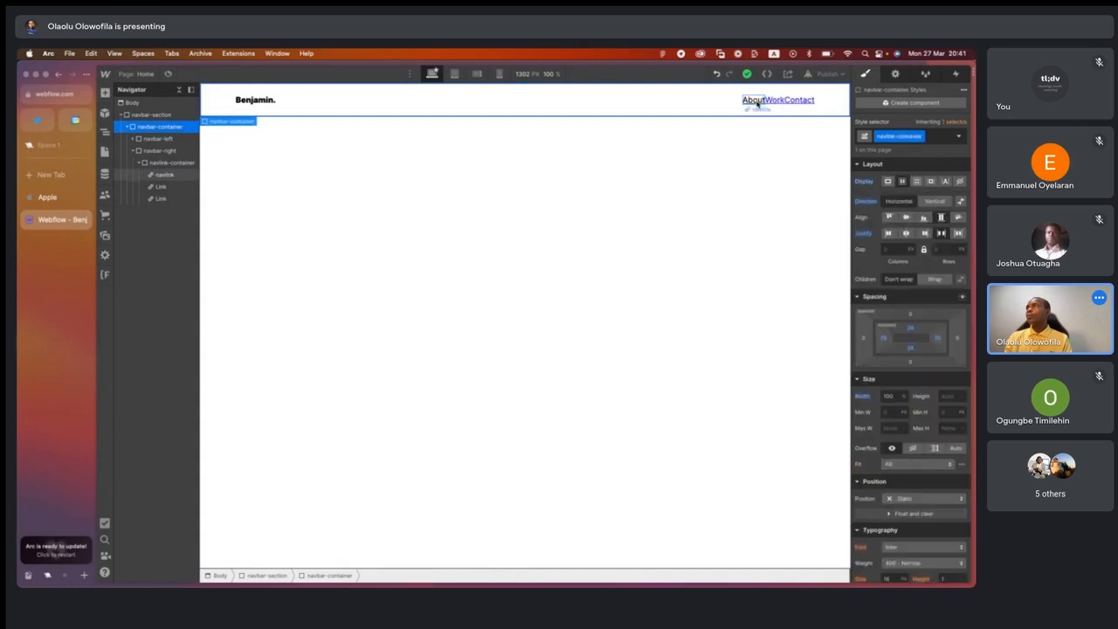
click(757, 103)
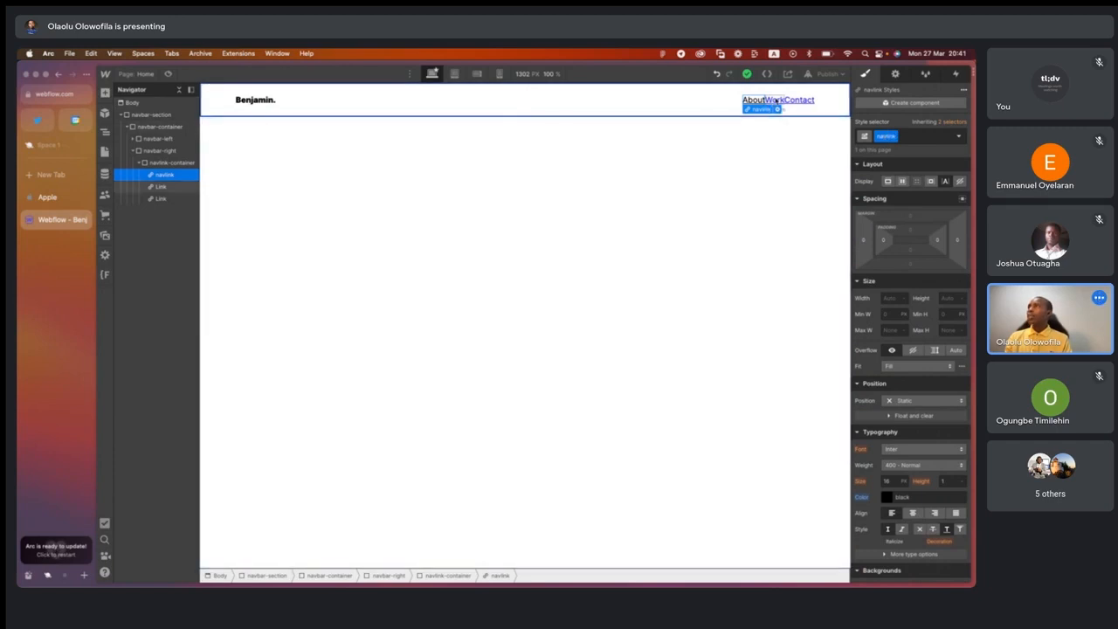
Apply the existing navlink class to the Work link in the navbar.
click(774, 103)
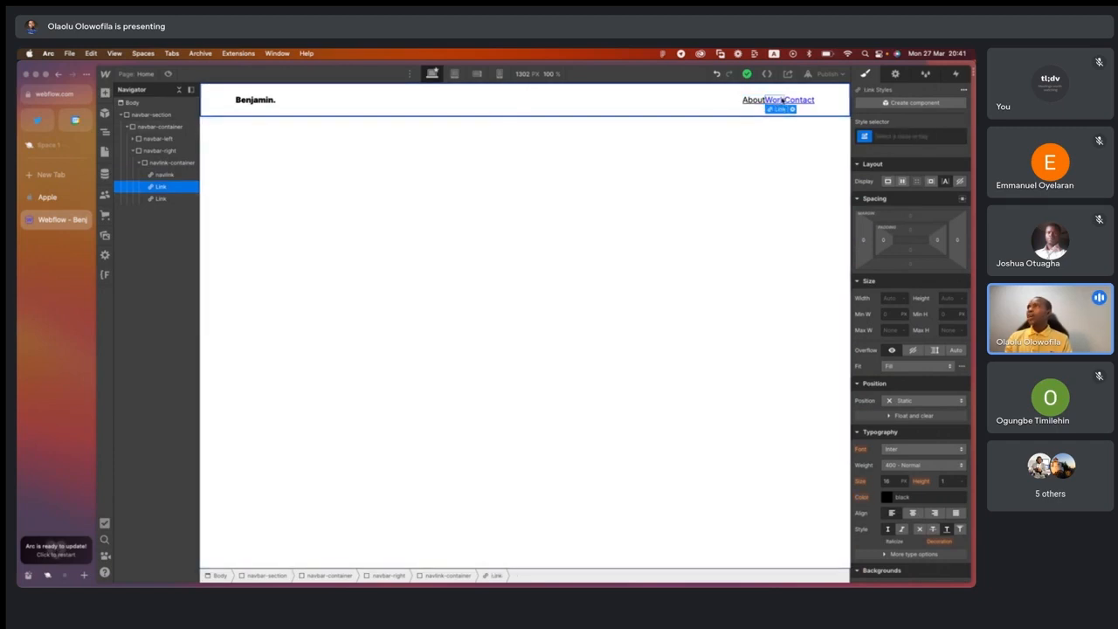
click(888, 134)
text(navli)
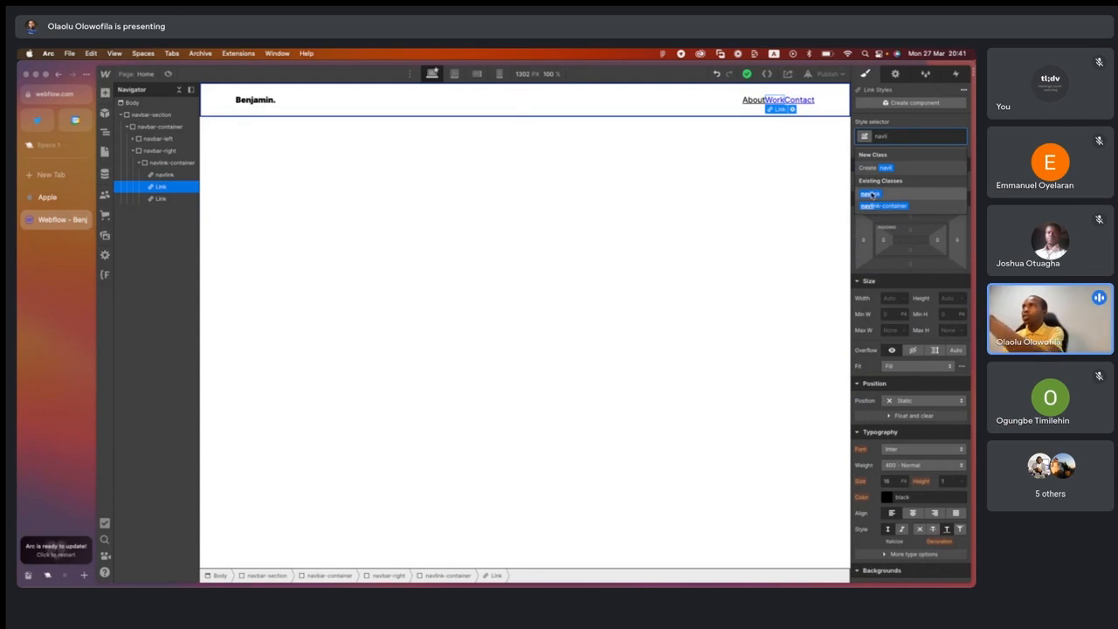
click(872, 194)
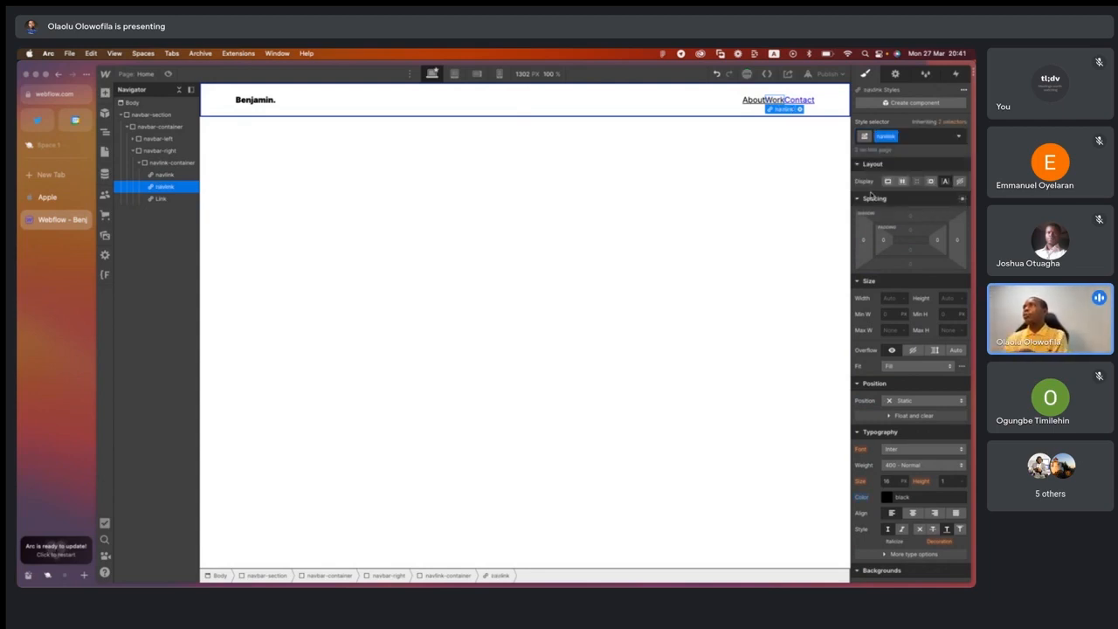
Apply the existing navlink class to the Contact link in the navbar.
key(super+equal)
key(super+equal)
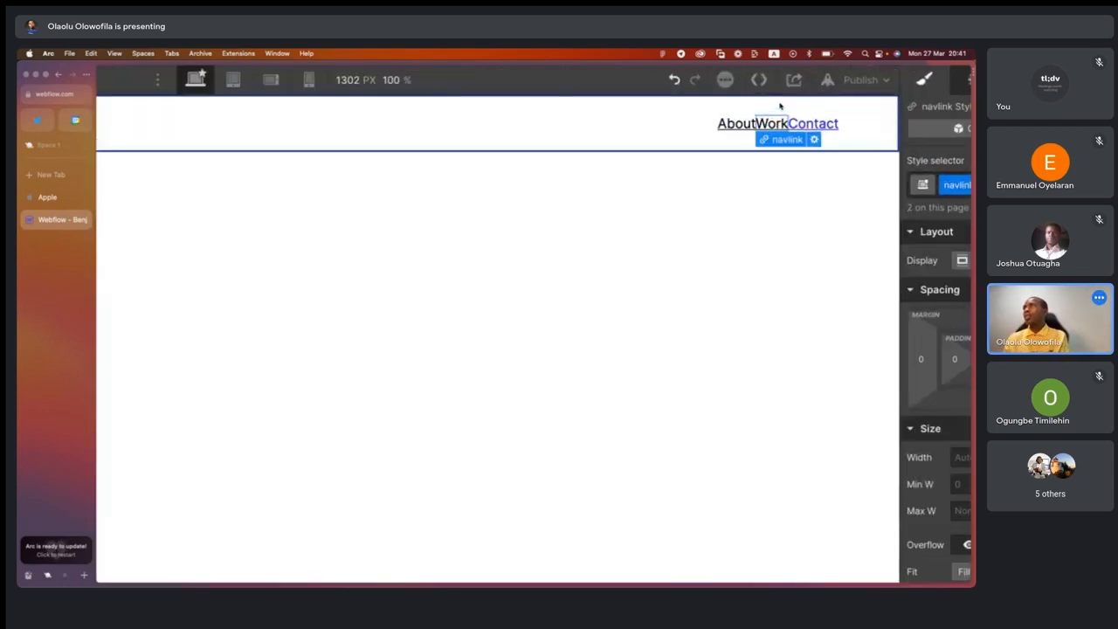
key(super+equal)
scroll(838, 267, right, 4)
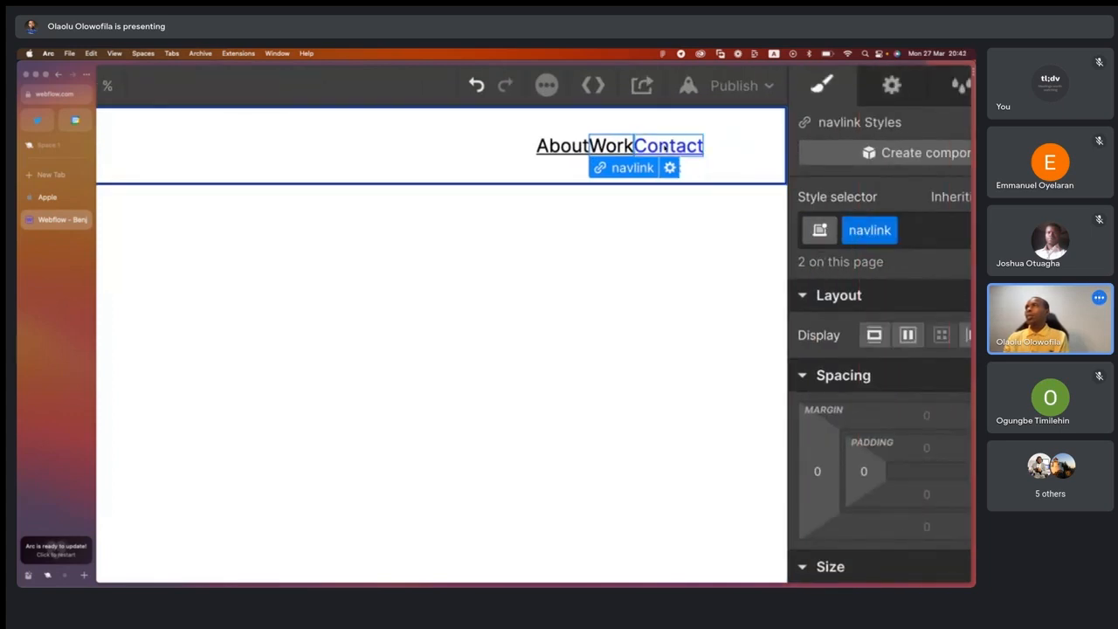
click(664, 149)
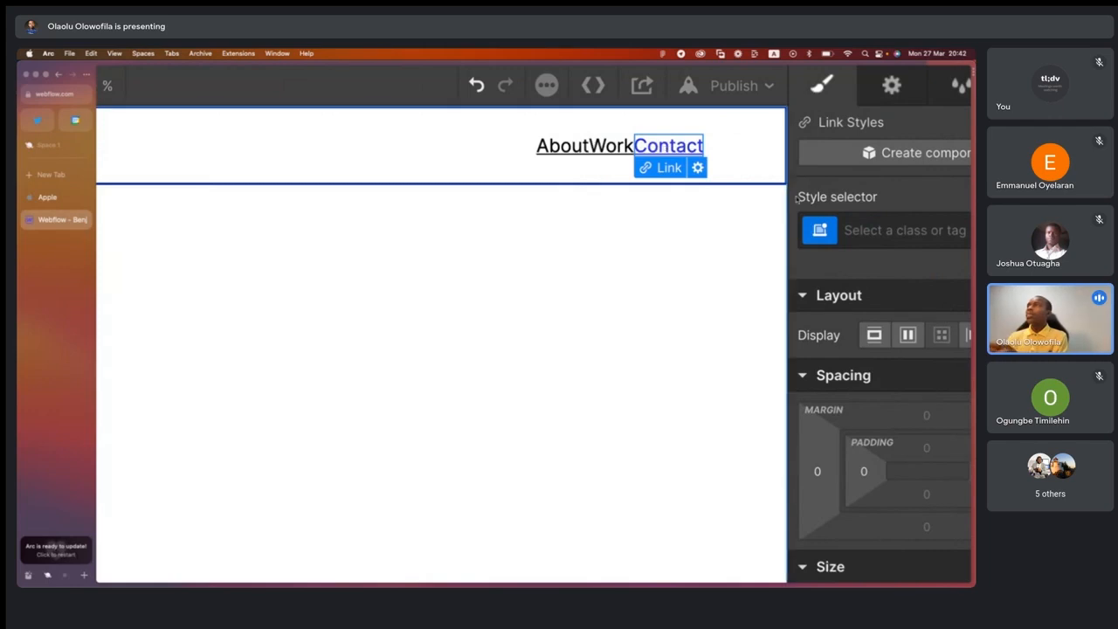
click(859, 234)
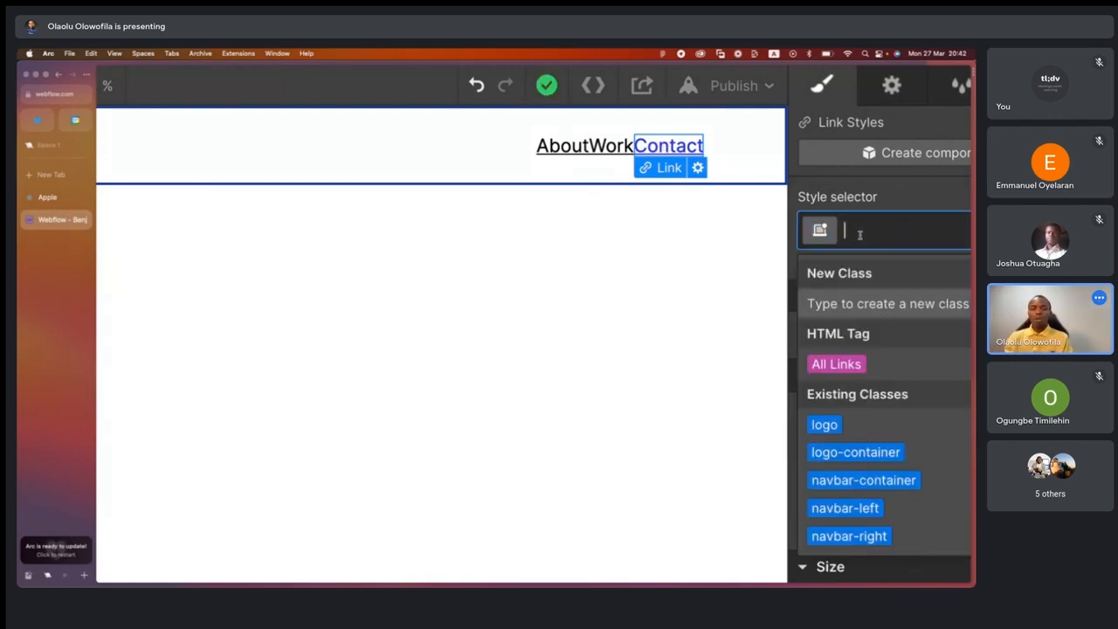
text(navlin)
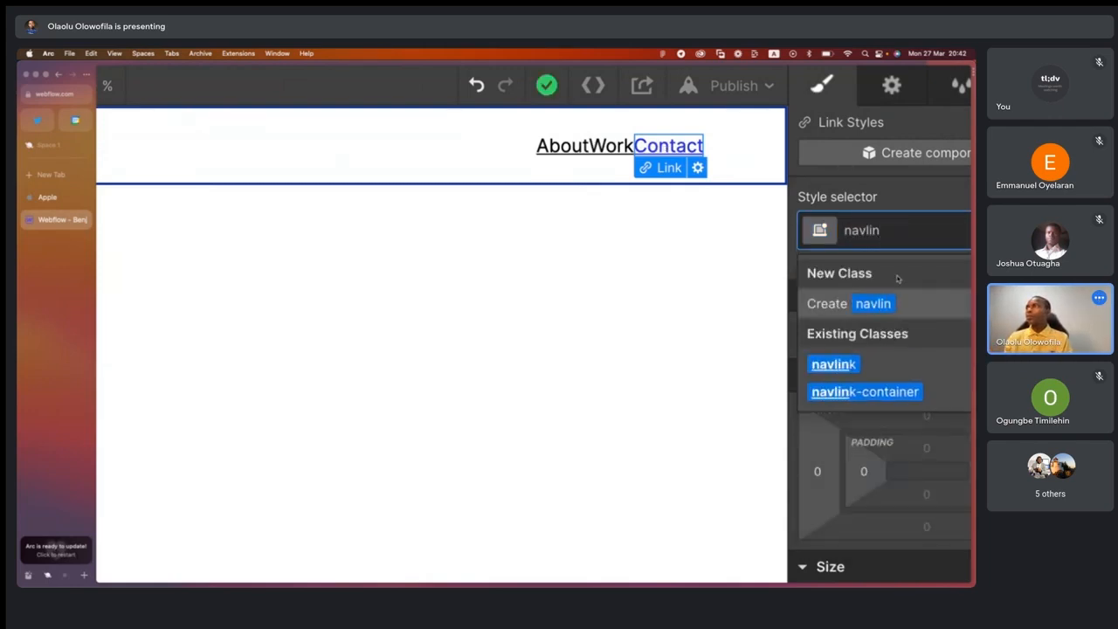
click(834, 366)
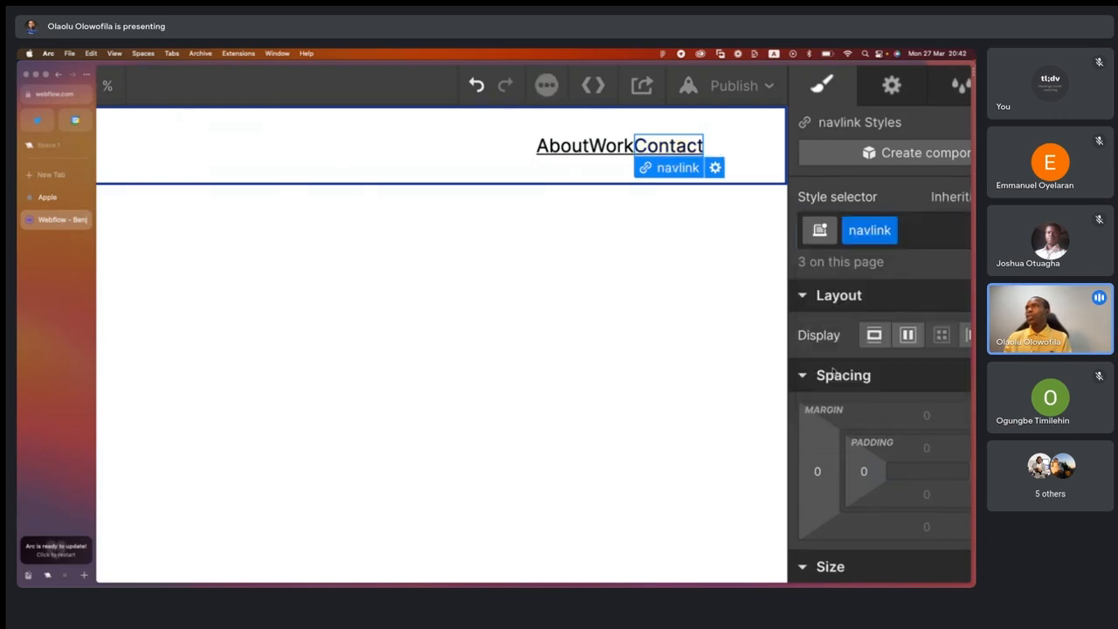
Try a 24 px font size on the navlink class through the About link, and undo the change.
click(612, 234)
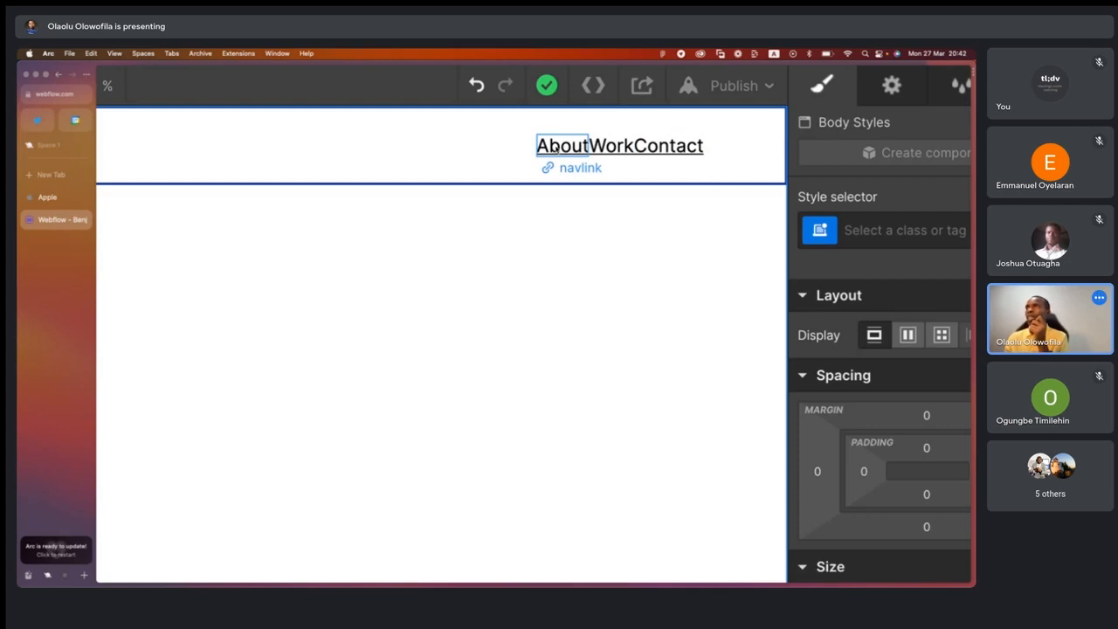
click(555, 150)
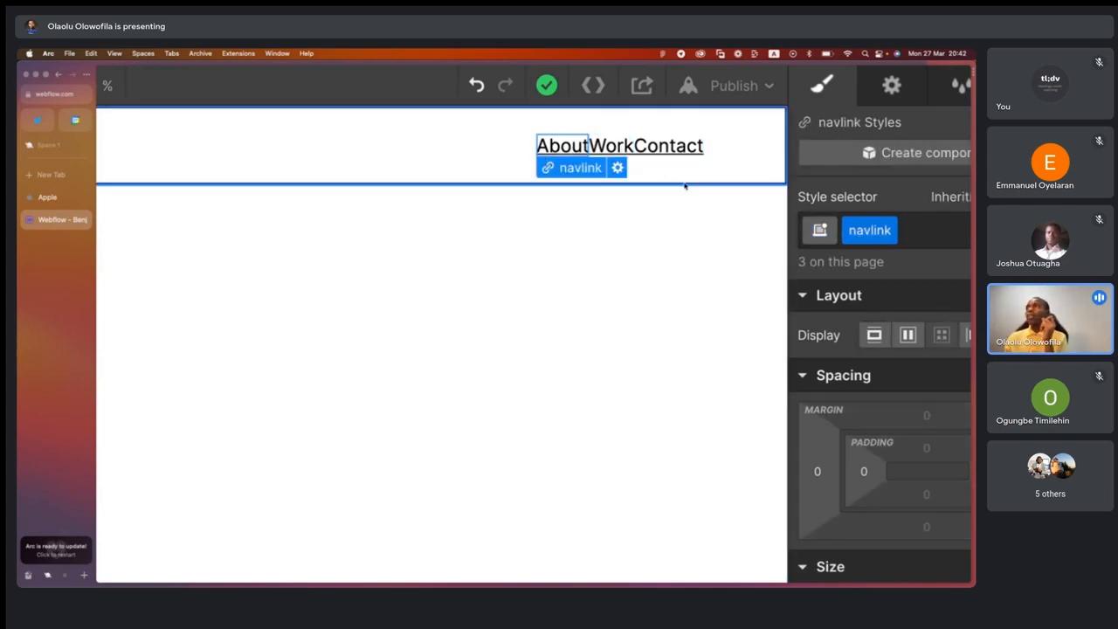
key(super+minus)
key(super+minus)
key(super+minus)
key(super+minus)
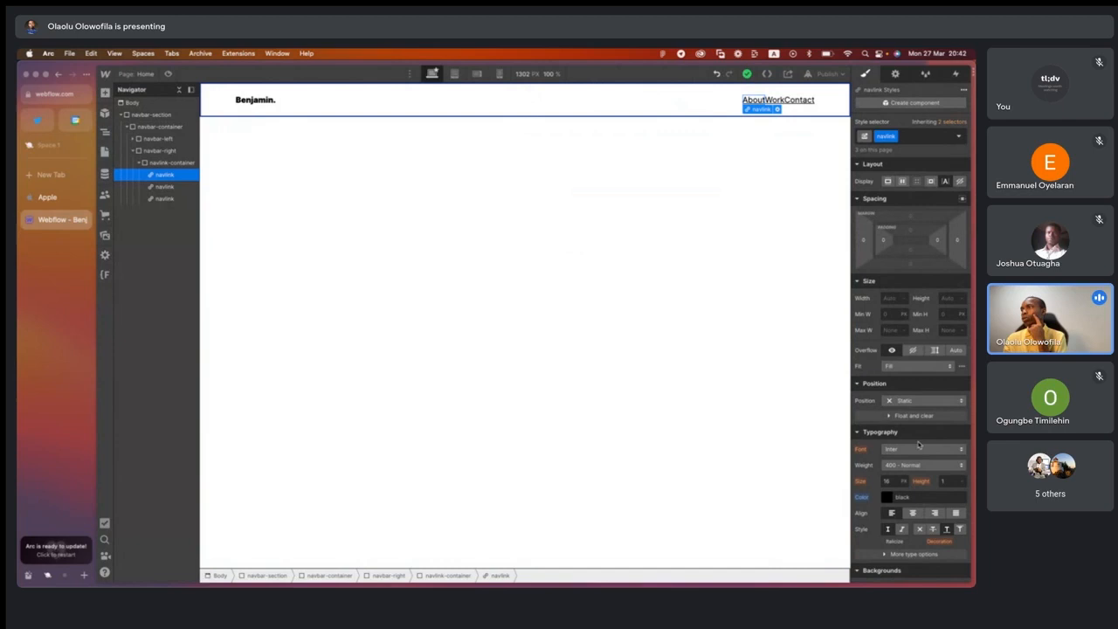
click(897, 481)
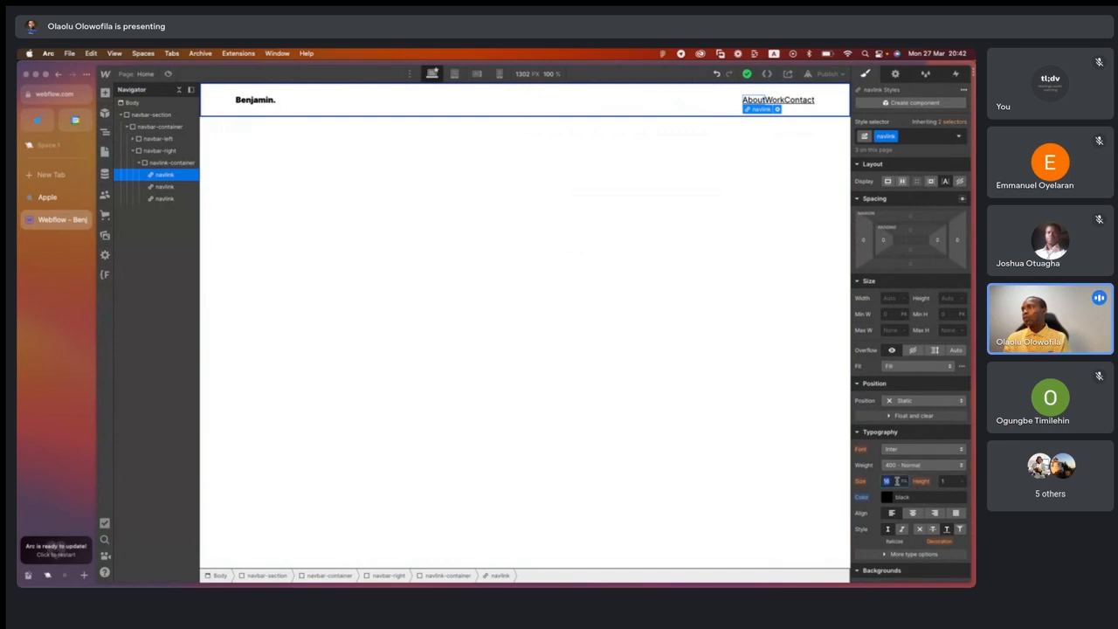
text(1)
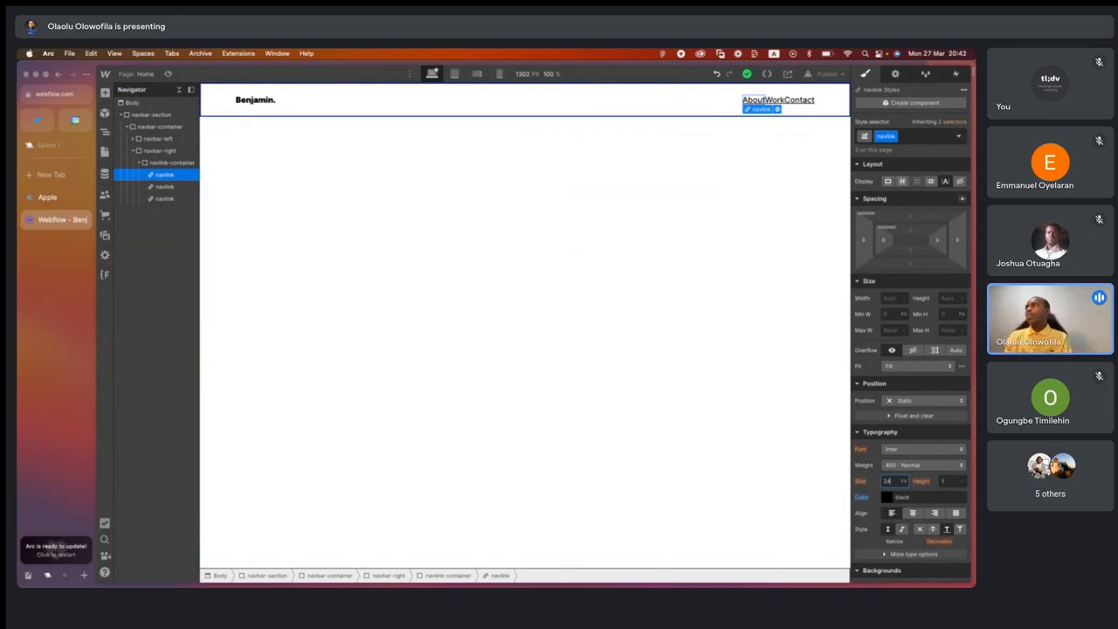
key(Return)
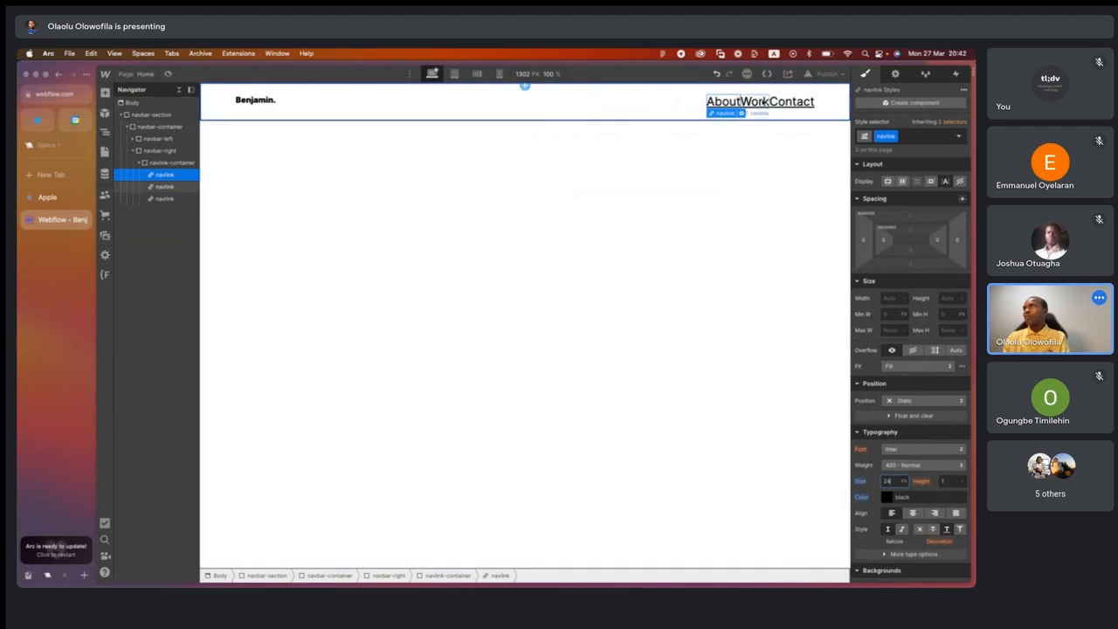
key(super+z)
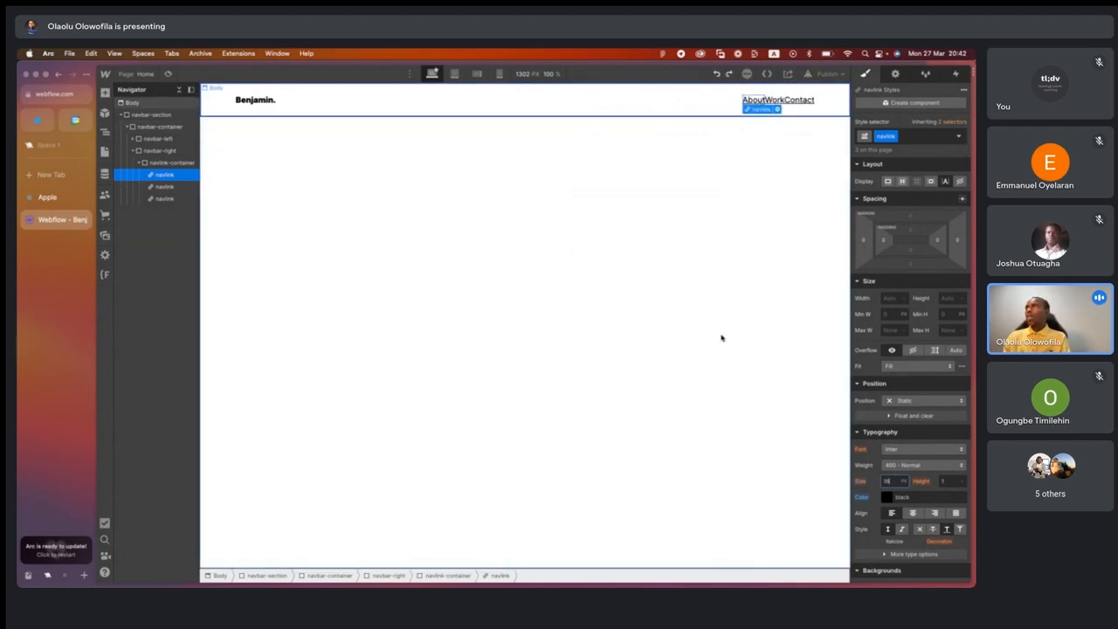
Select navlink-container and set its display to flex.
click(756, 167)
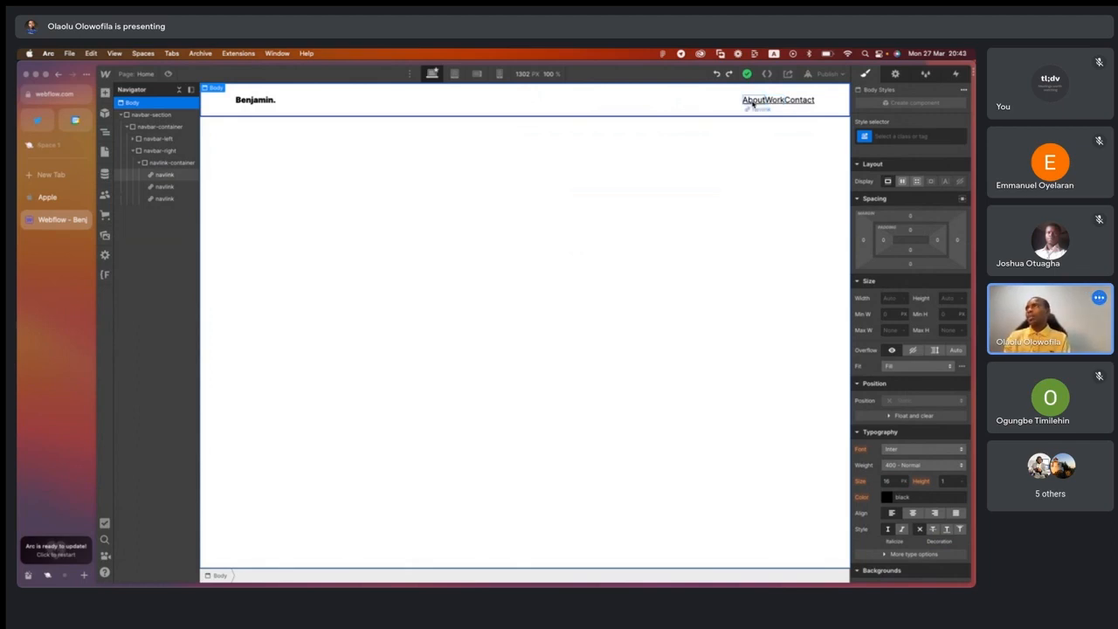
click(753, 103)
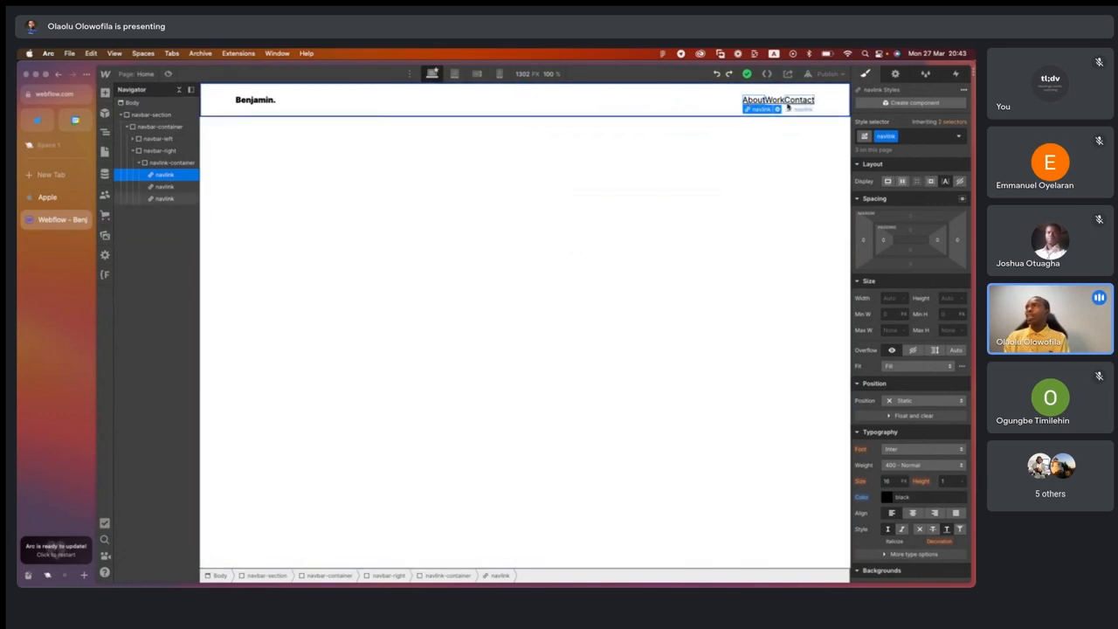
click(152, 163)
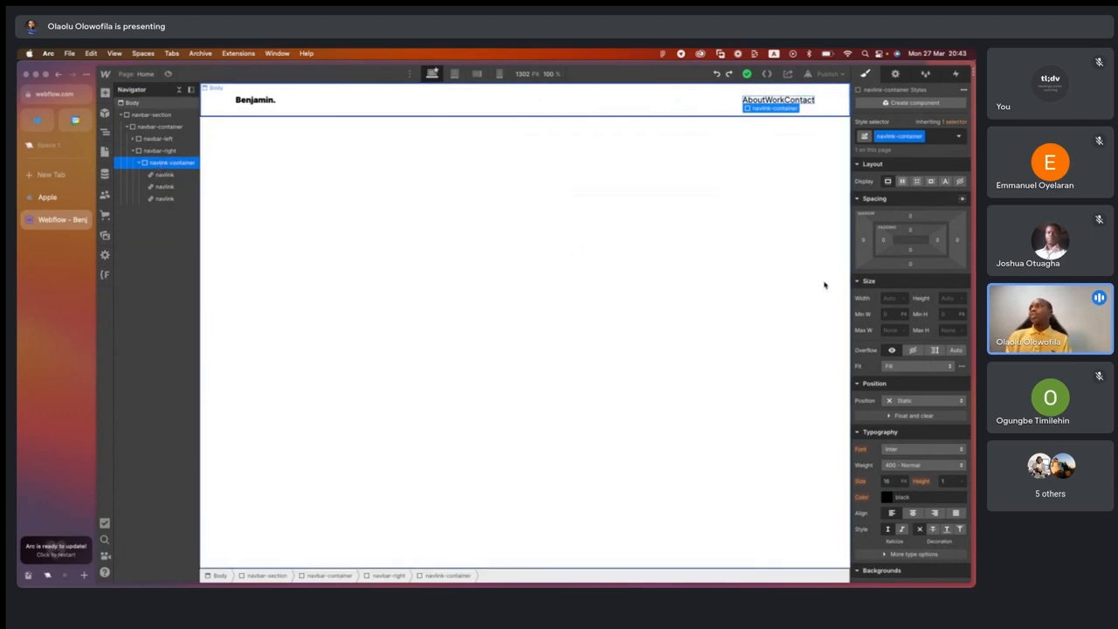
scroll(889, 385, down, 2)
scroll(889, 384, up, 2)
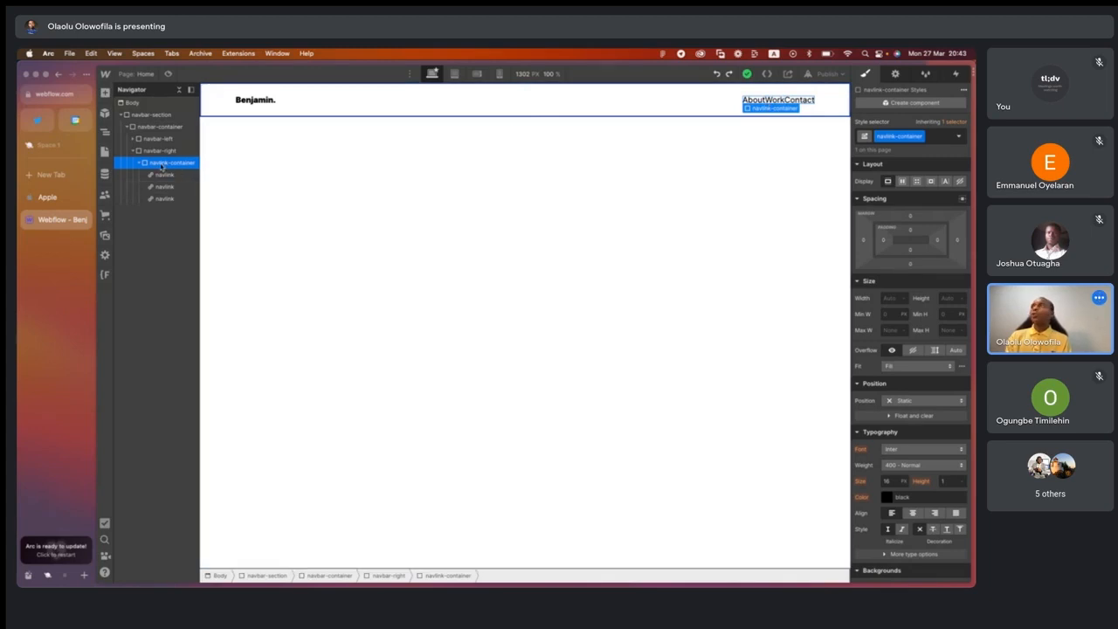
click(902, 181)
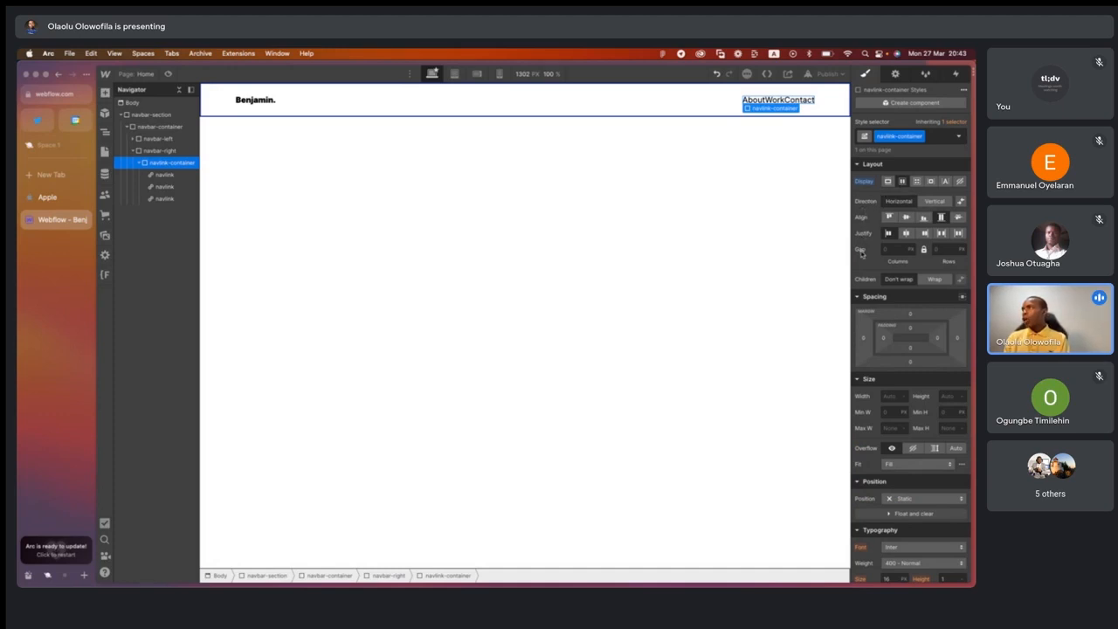
Set the column and row gap of navlink-container to 12 px.
scroll(860, 252, up, 5)
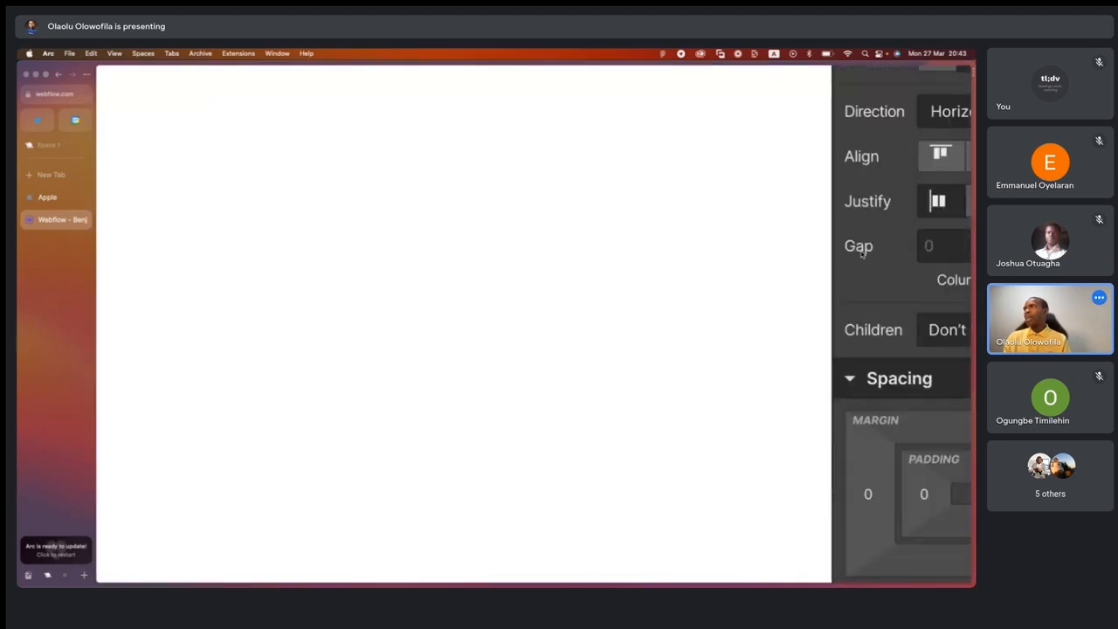
scroll(860, 252, down, 3)
scroll(861, 252, up, 5)
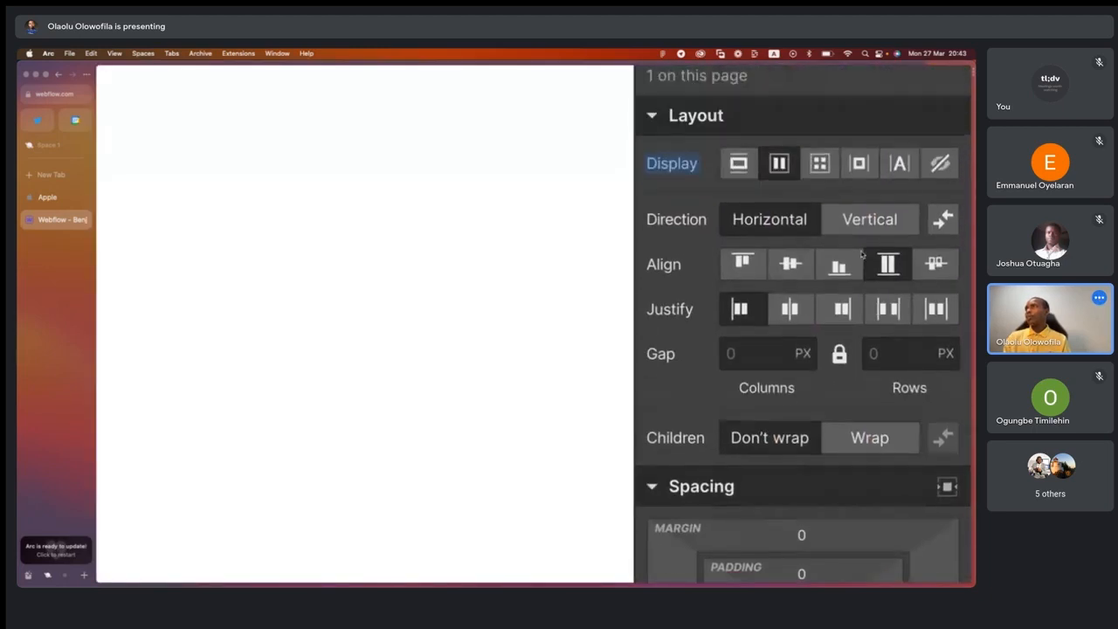
scroll(860, 253, up, 2)
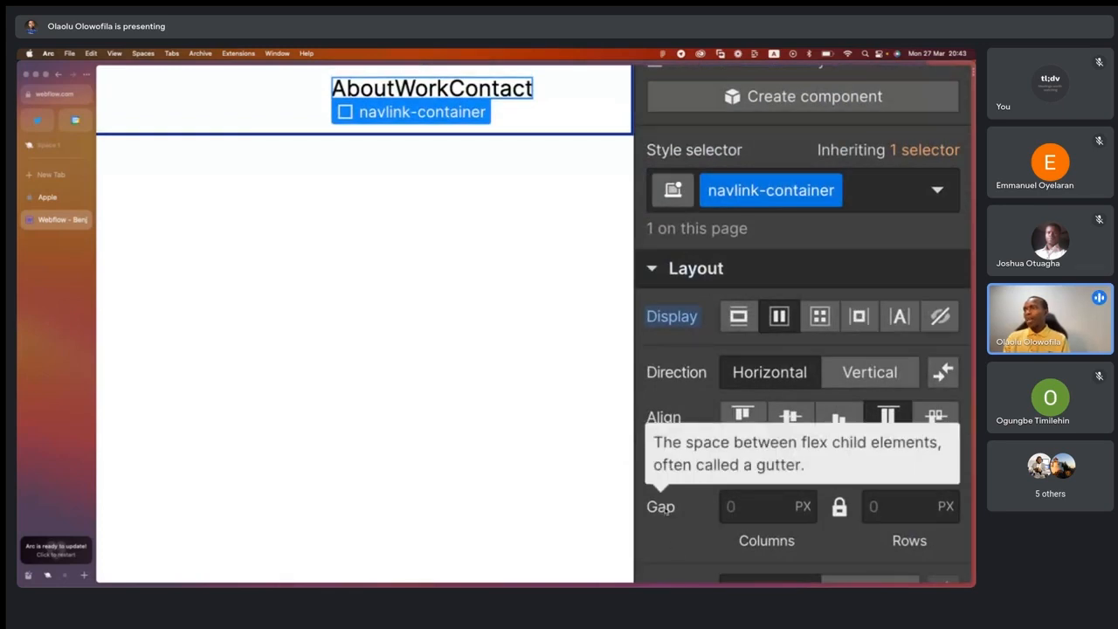
mouse_move(663, 507)
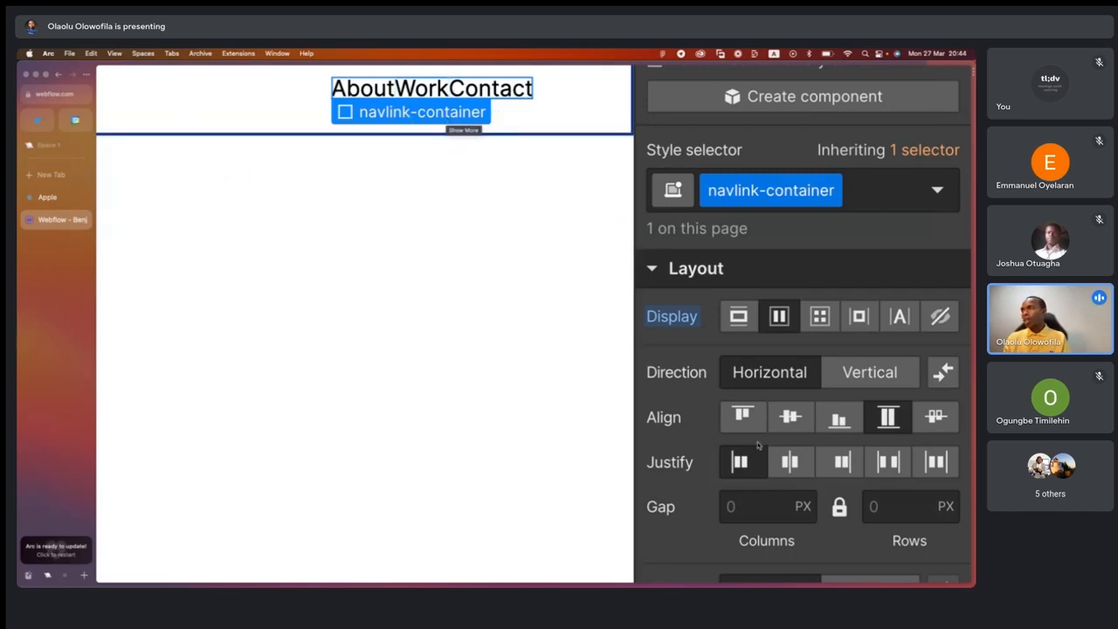
click(748, 512)
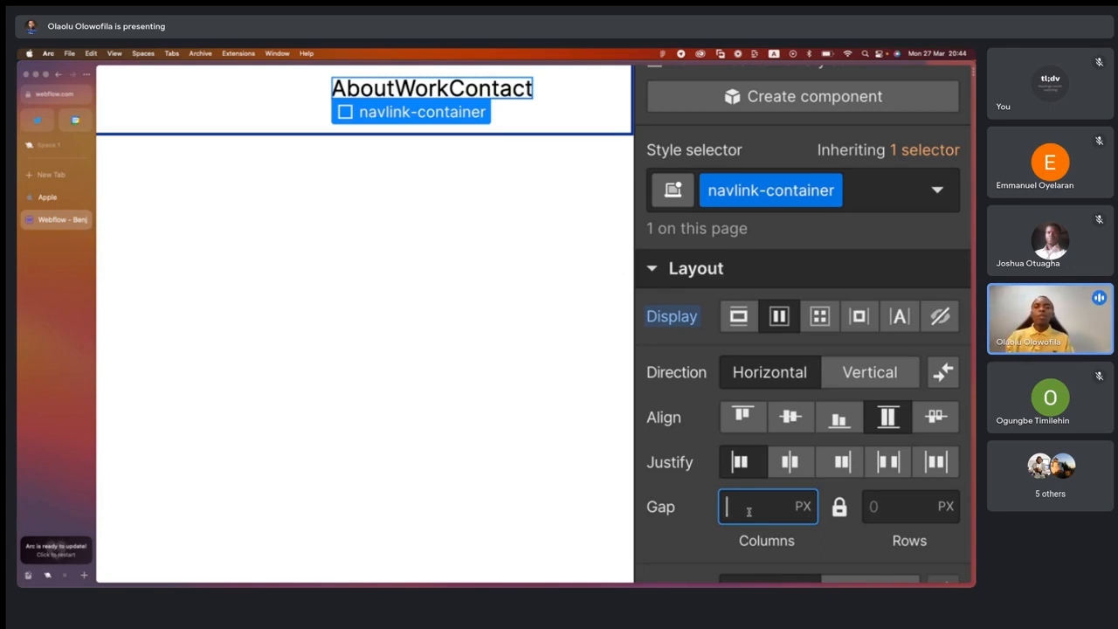
text(12)
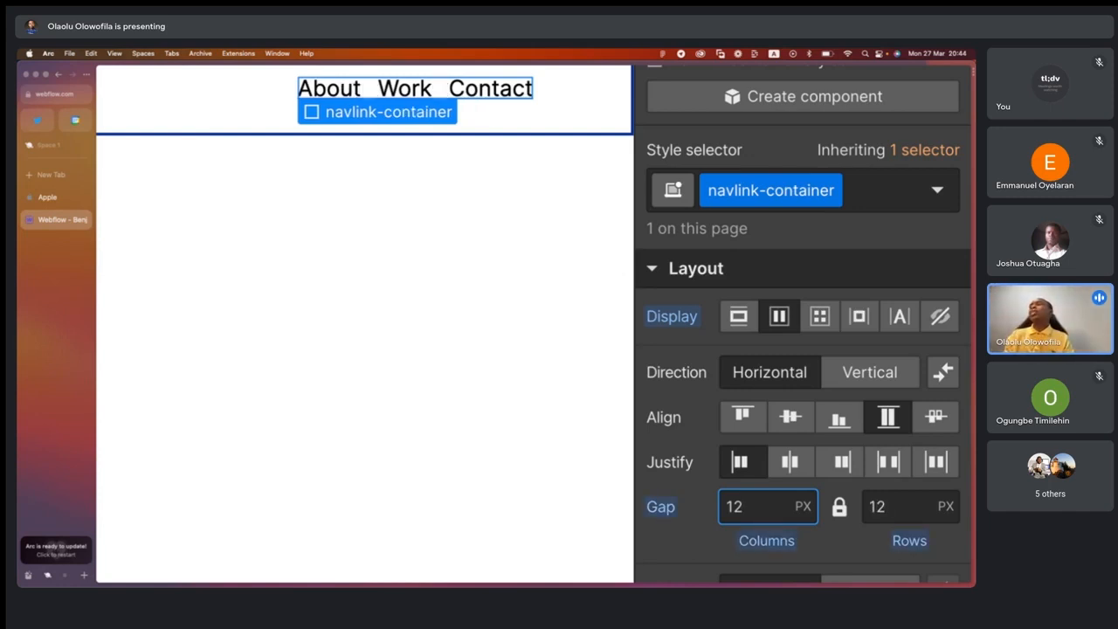
Try a 24 px gap on navlink-container, and set its column and row gap to 40 px.
drag(756, 512, 722, 509)
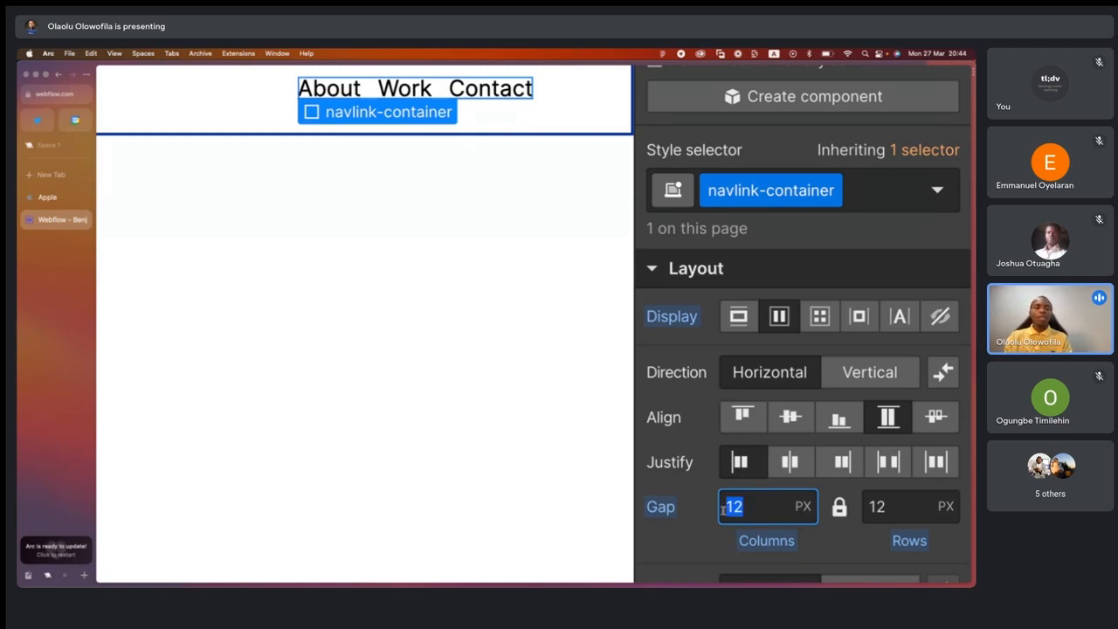
text(24)
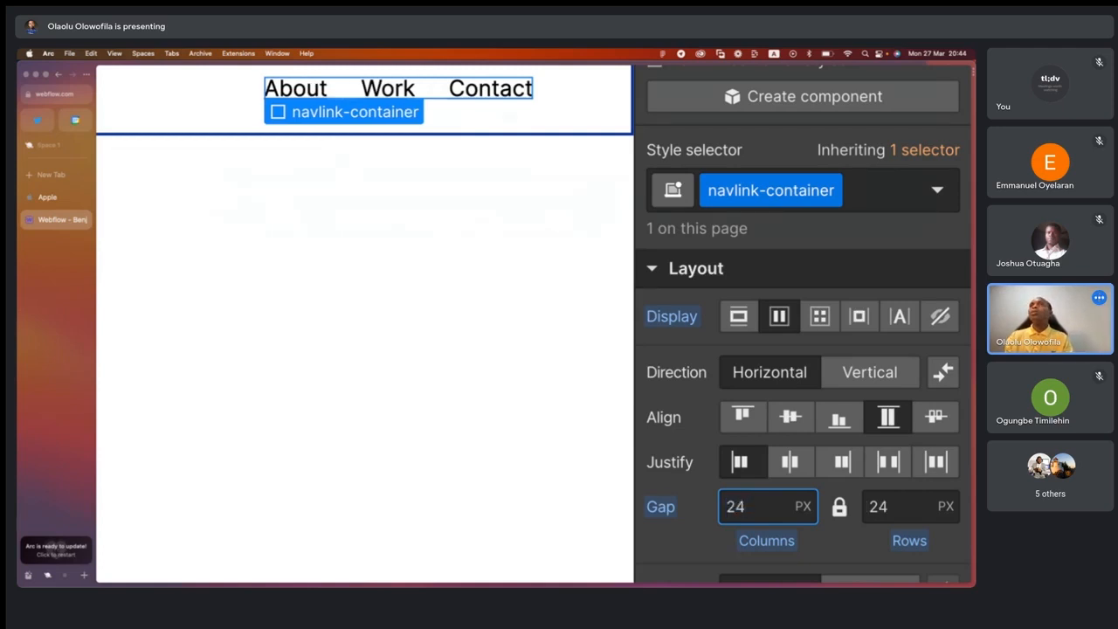
key(BackSpace)
key(BackSpace)
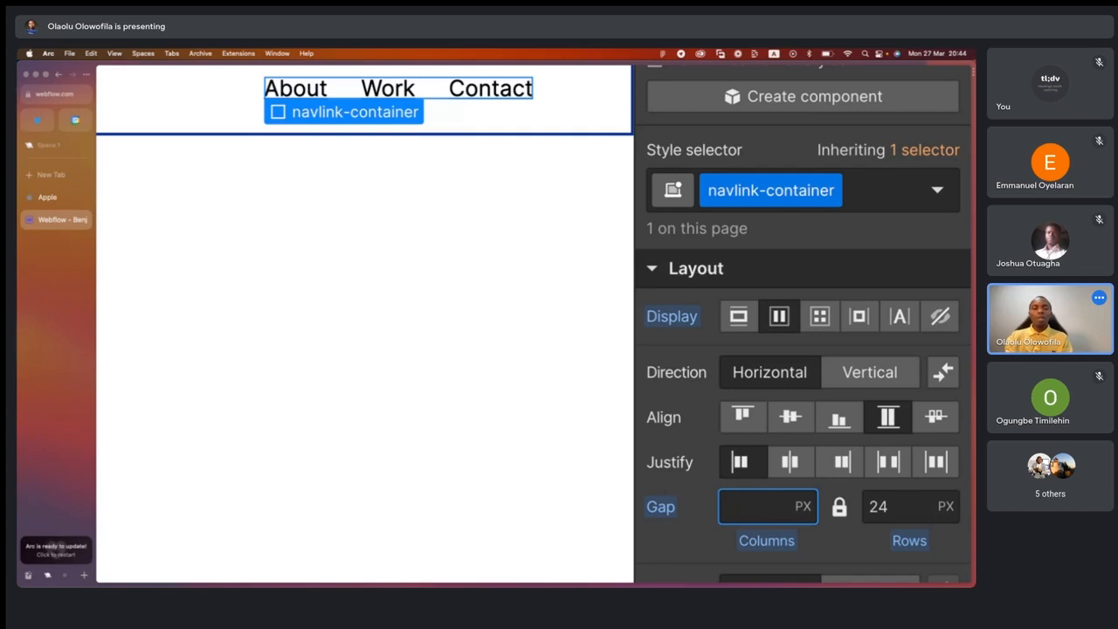
text(40)
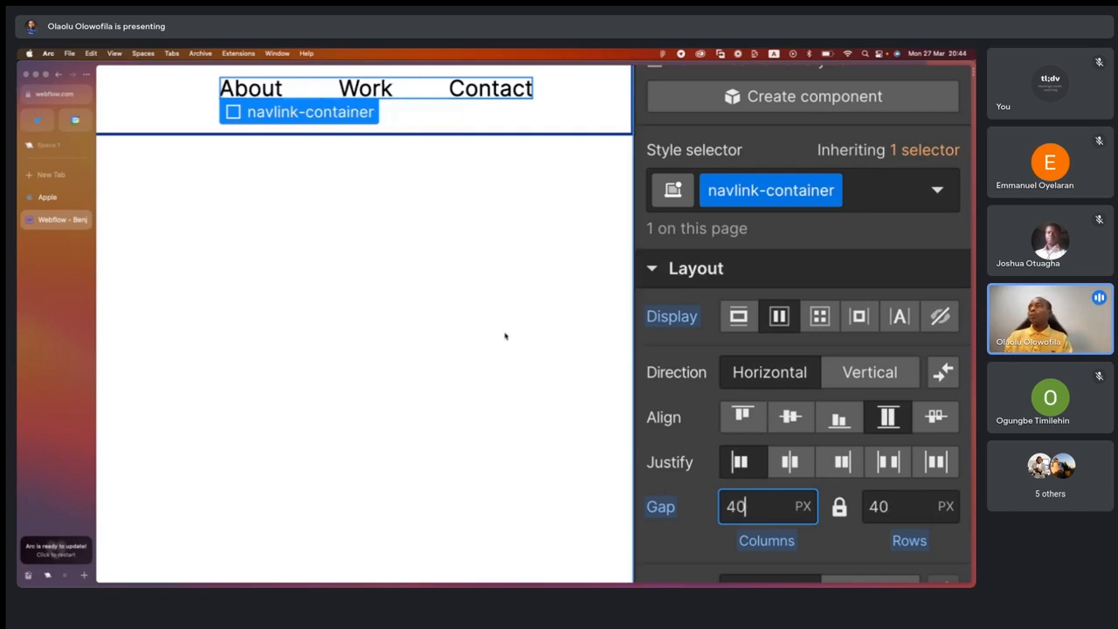
Unlink the column and row gaps of navlink-container and set the row gap to 0.
click(839, 507)
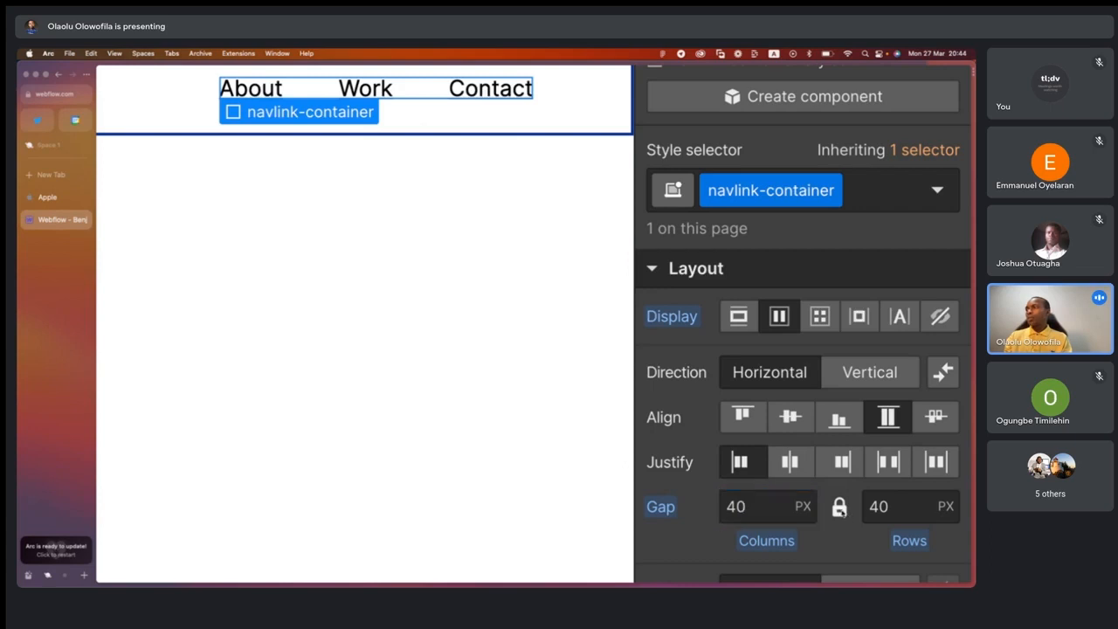
click(892, 507)
key(BackSpace)
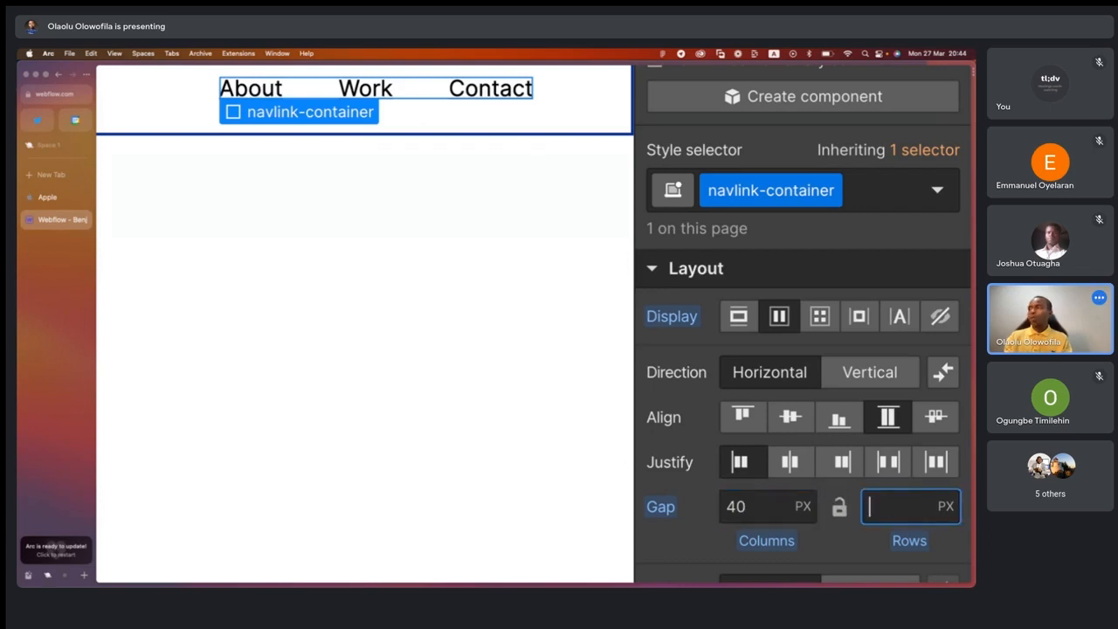
text(0)
key(Return)
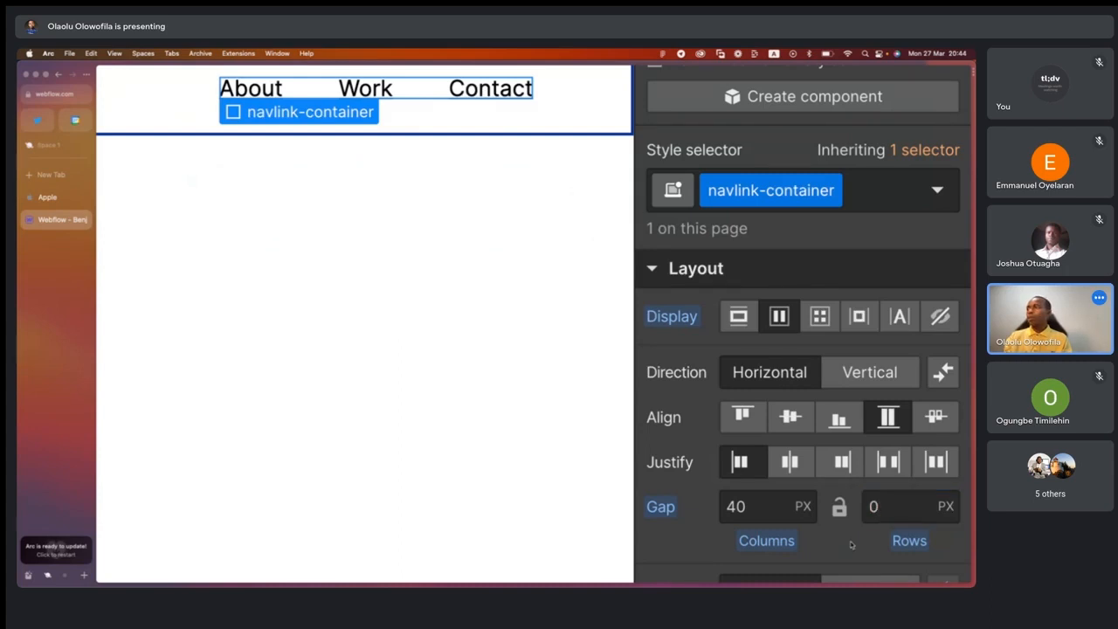
Reset the row gap of navlink-container to its initial value.
click(907, 541)
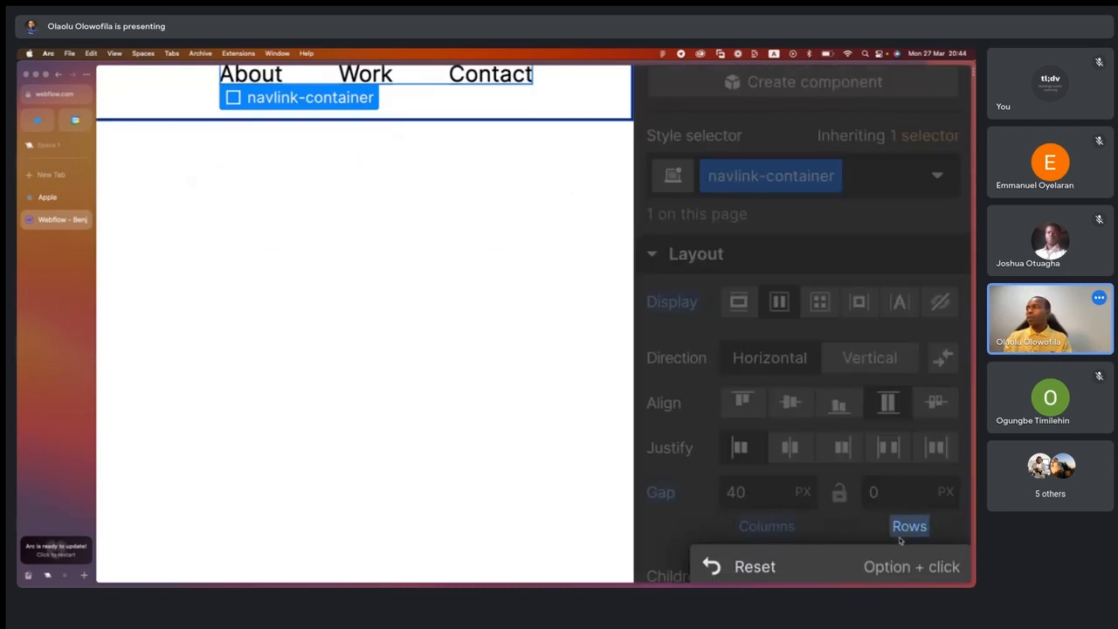
scroll(851, 559, down, 2)
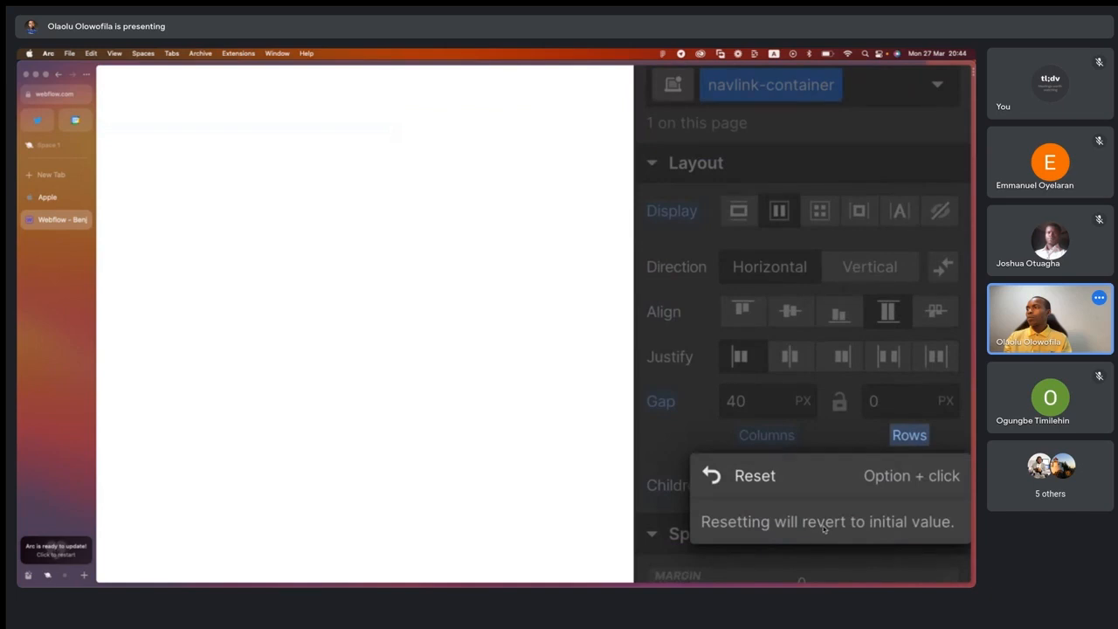
click(752, 479)
scroll(701, 452, down, 5)
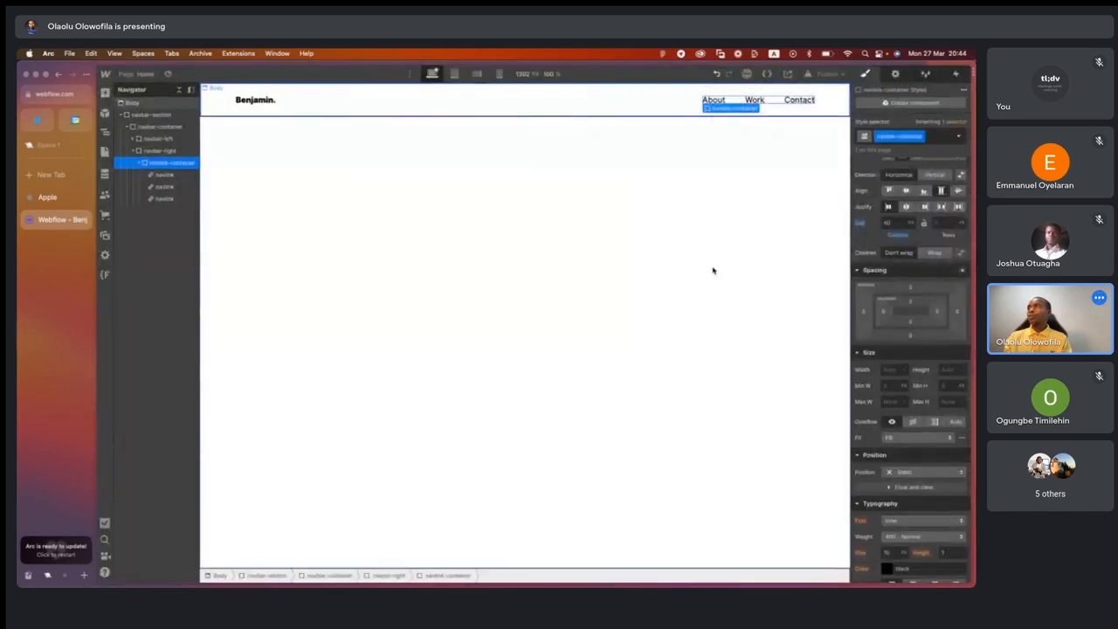
Remove the blue border from navbar-container by resetting its border styles, and deselect the container.
click(712, 271)
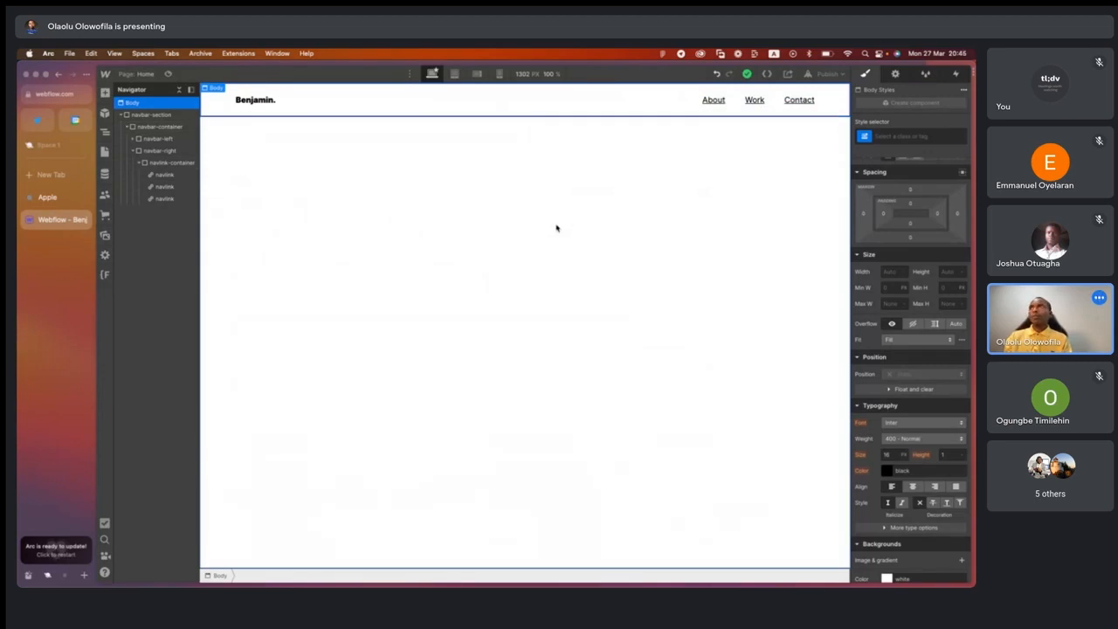
click(571, 107)
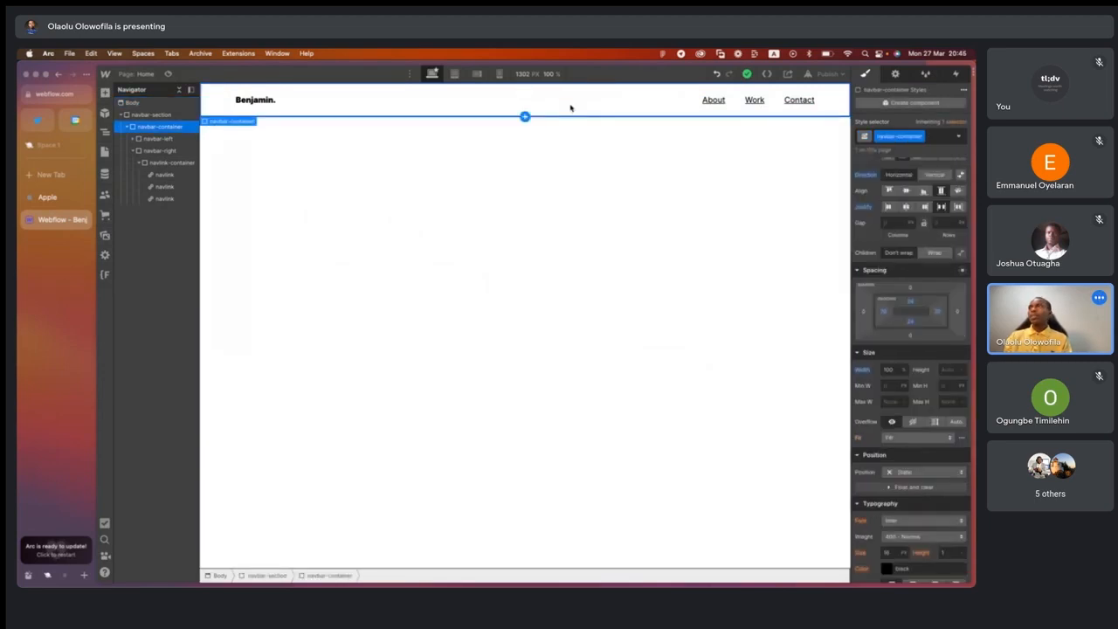
scroll(919, 512, down, 5)
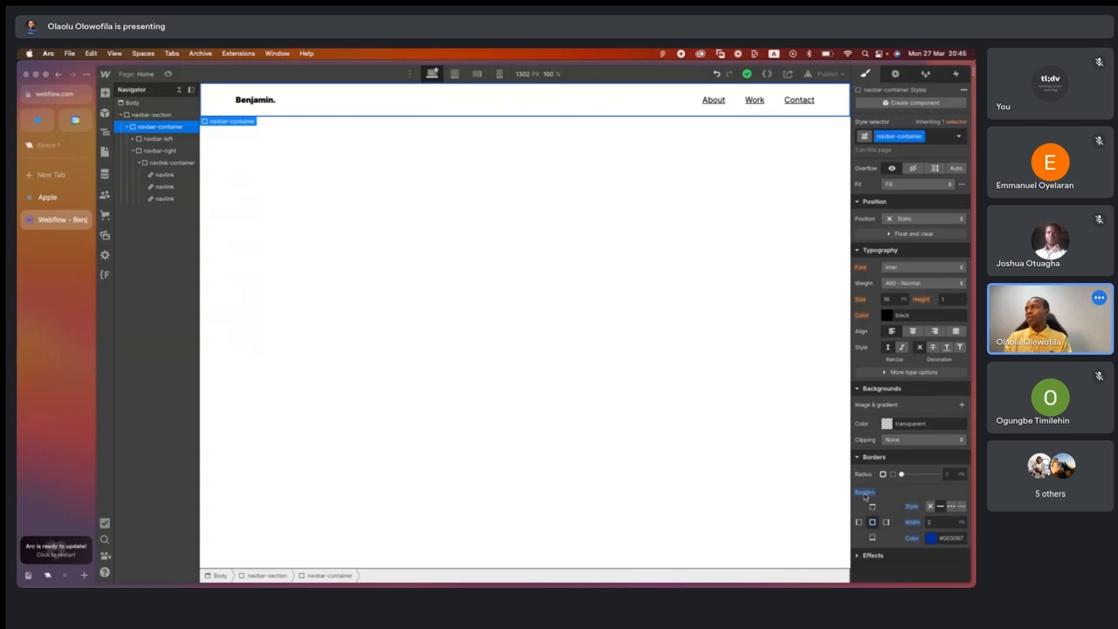
click(686, 348)
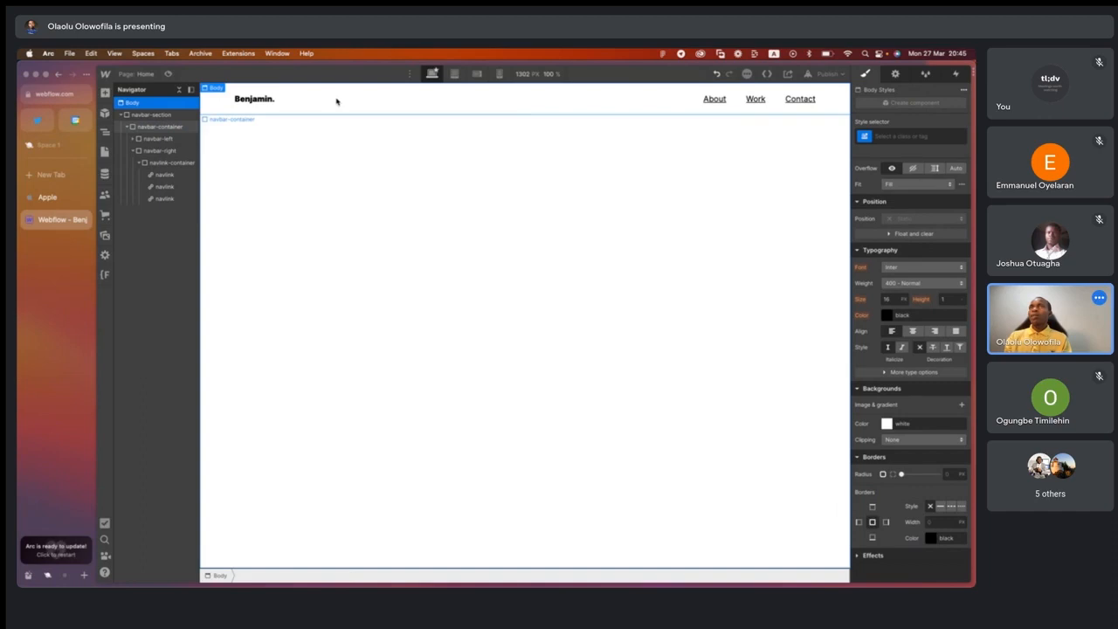
Switch to Figma to check the template's top bar with nothing selected, and return to Webflow.
key(ctrl+Right)
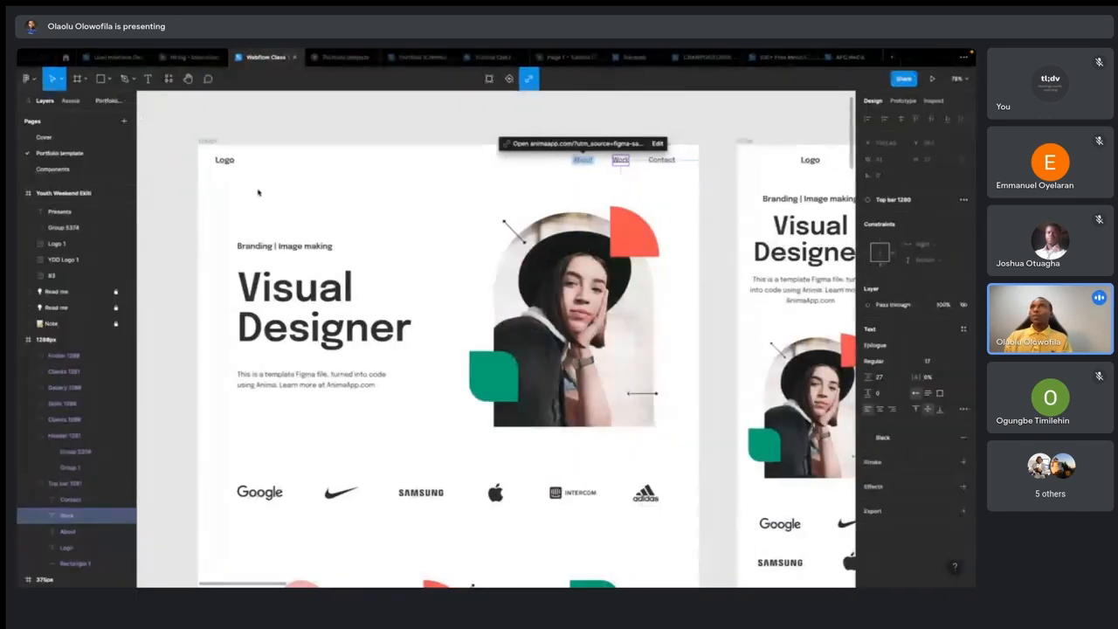
click(372, 200)
click(395, 118)
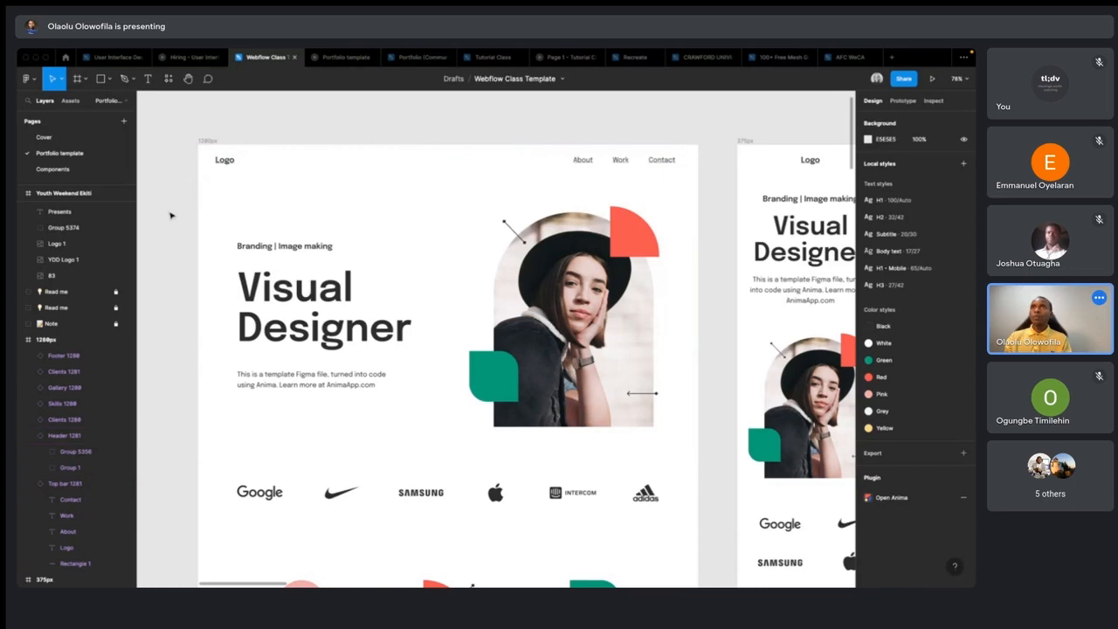
key(ctrl+Left)
Give navbar-container a light pink background colour, #ffebfc.
click(305, 106)
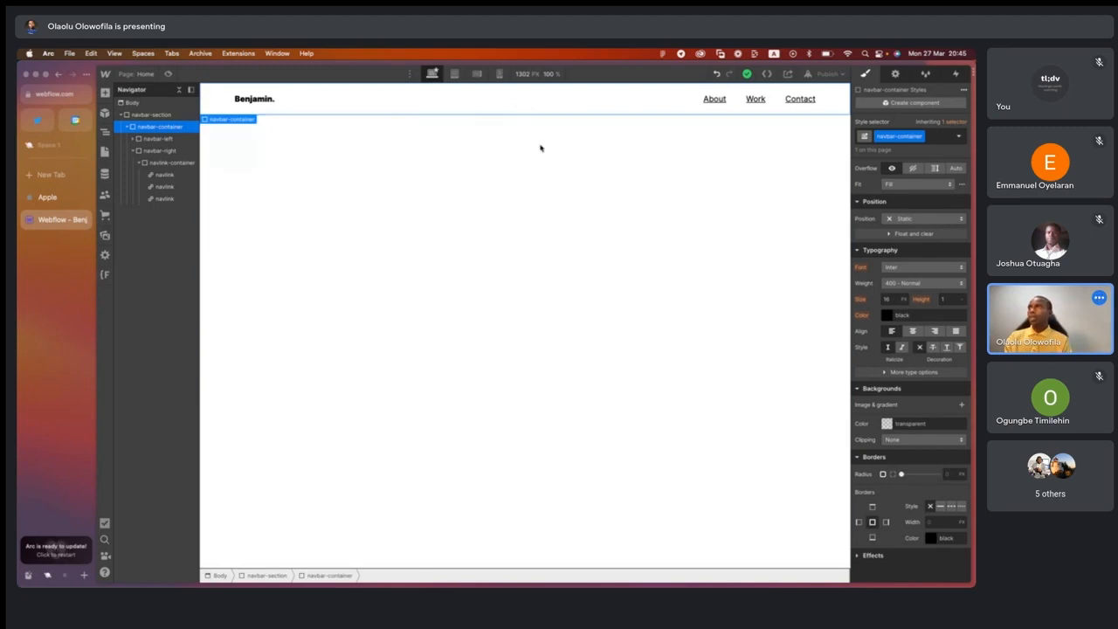
click(128, 128)
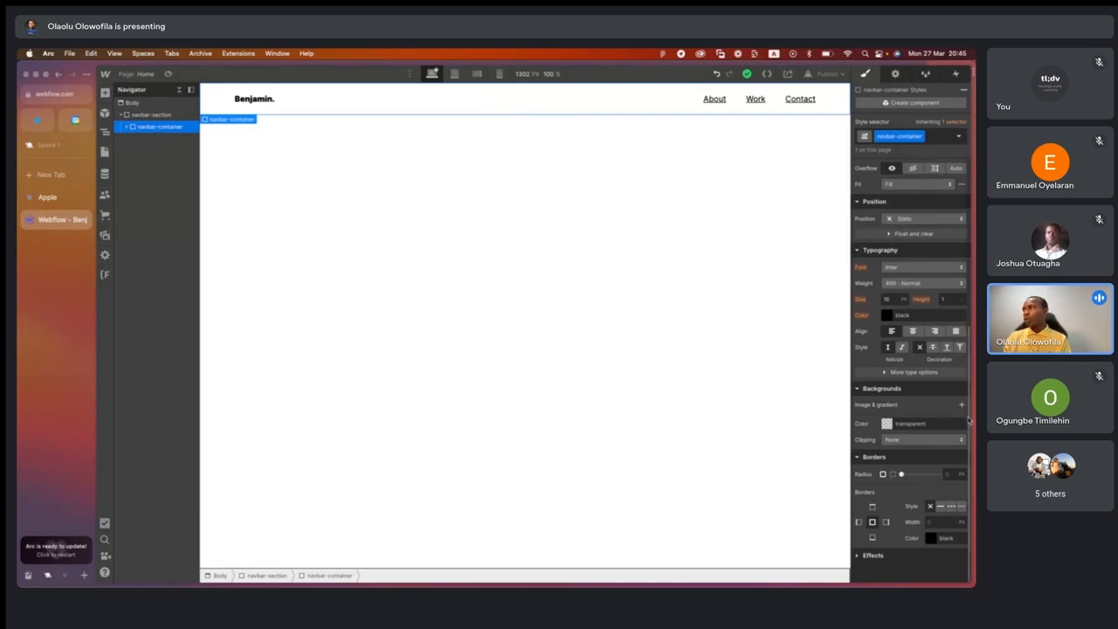
click(887, 424)
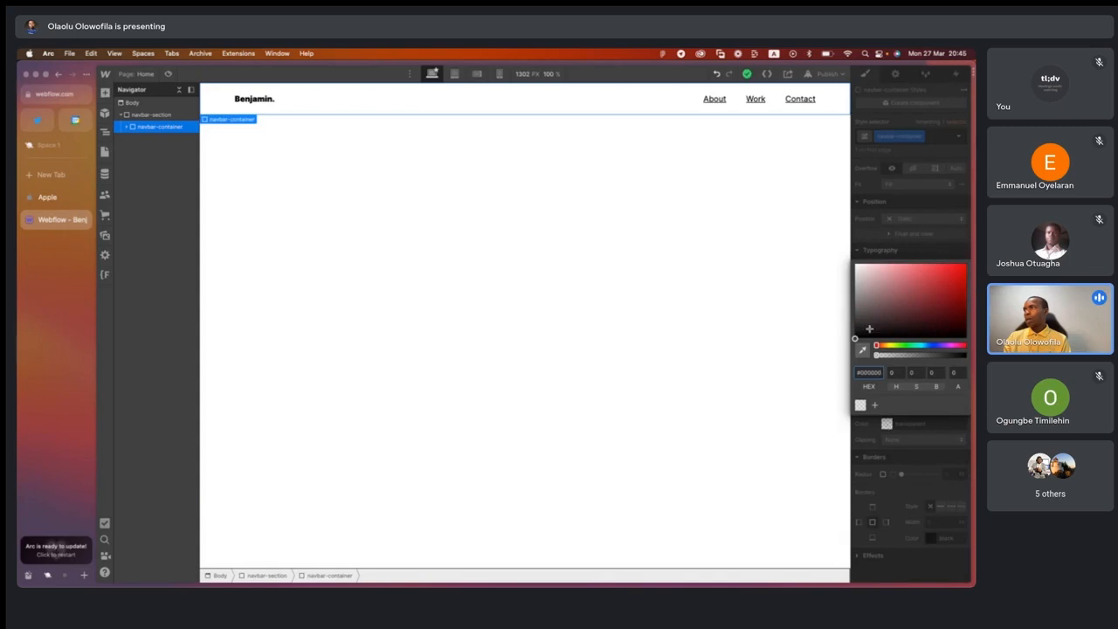
drag(858, 285, 839, 269)
drag(920, 345, 951, 345)
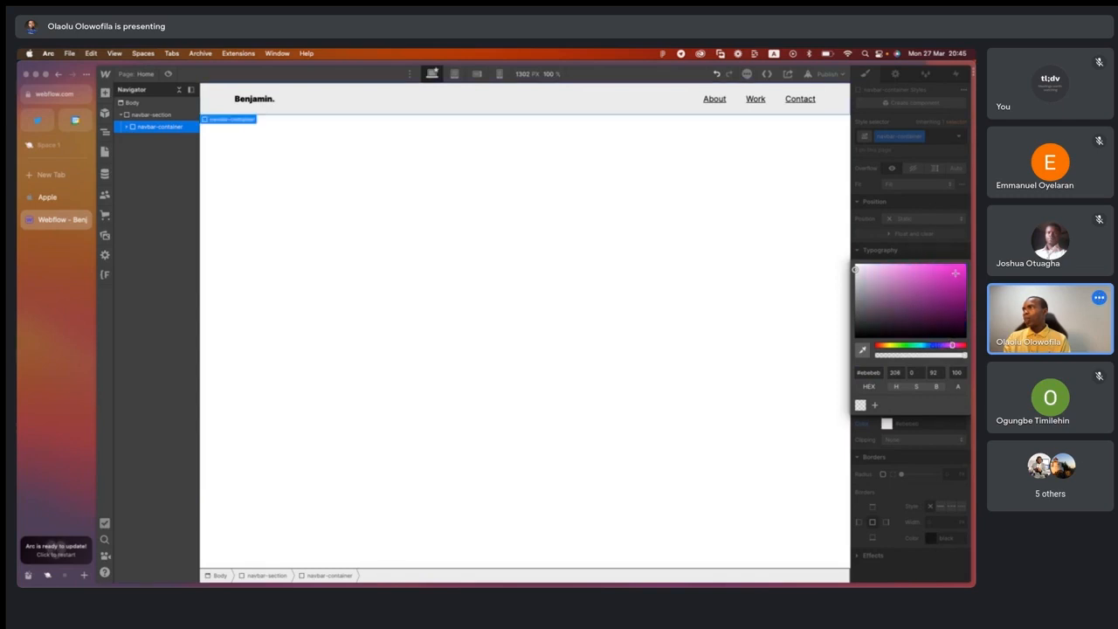
drag(954, 273, 968, 263)
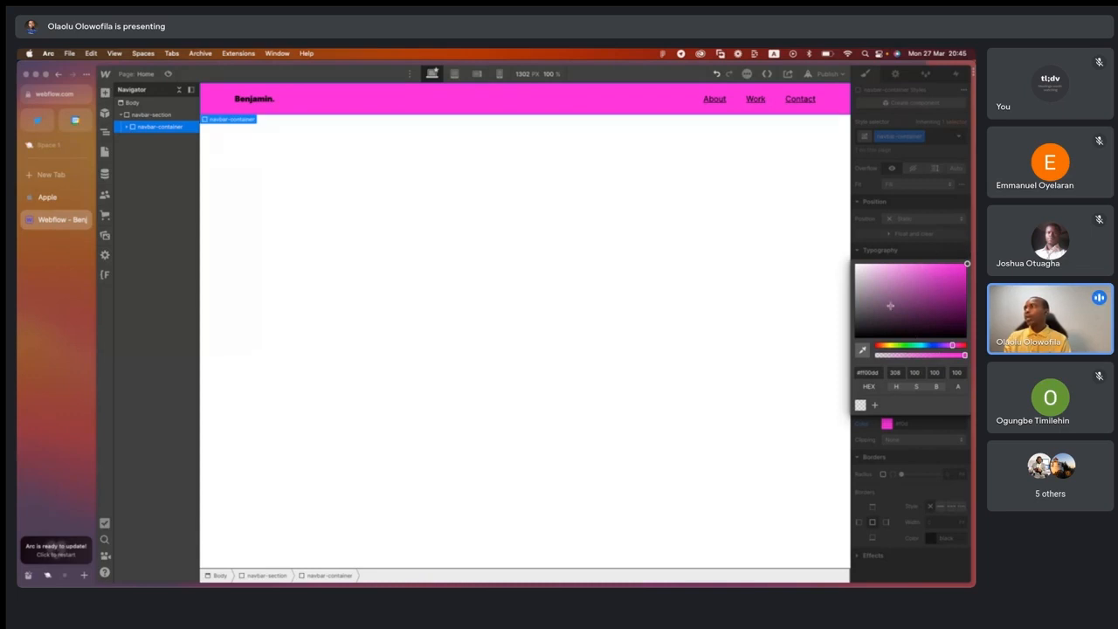
drag(889, 269, 863, 251)
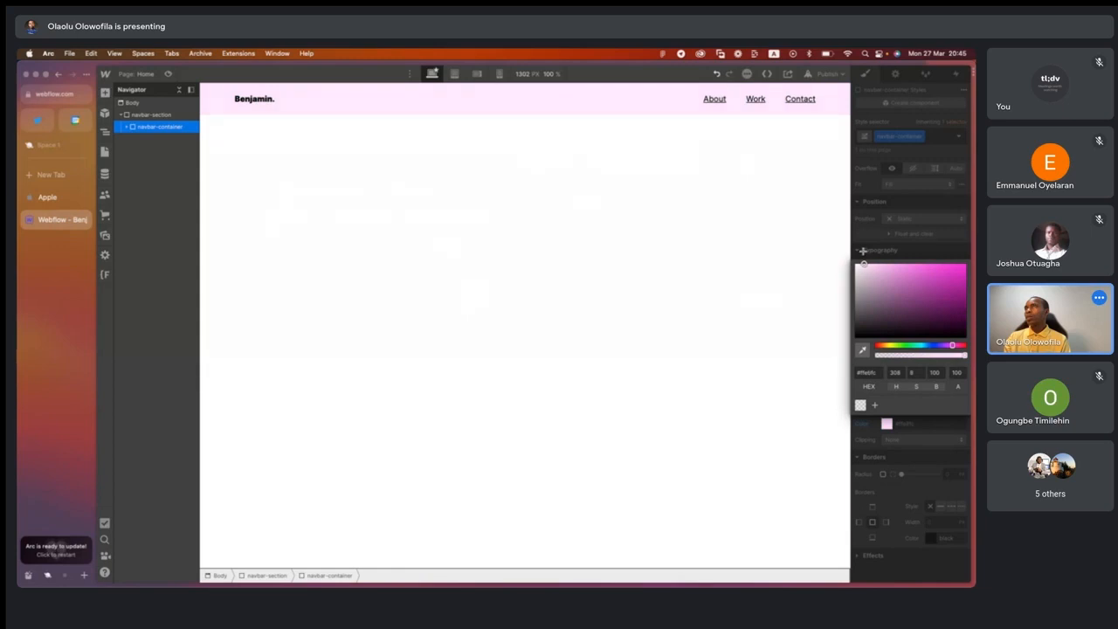
click(542, 195)
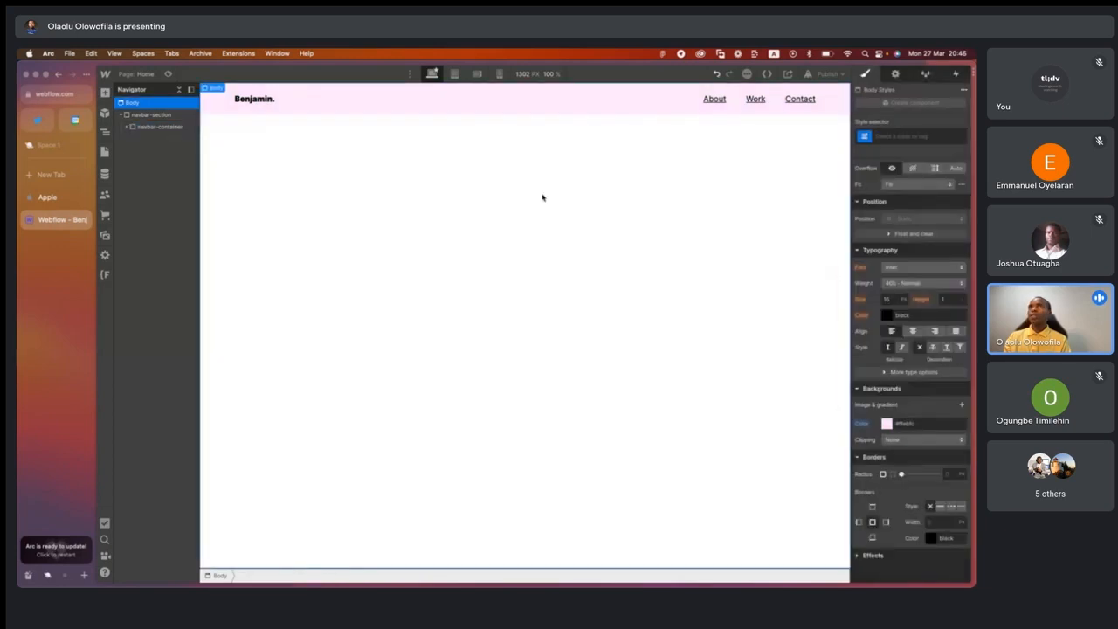
Preview the page with its navbar, exit the preview, and select the Body.
click(167, 72)
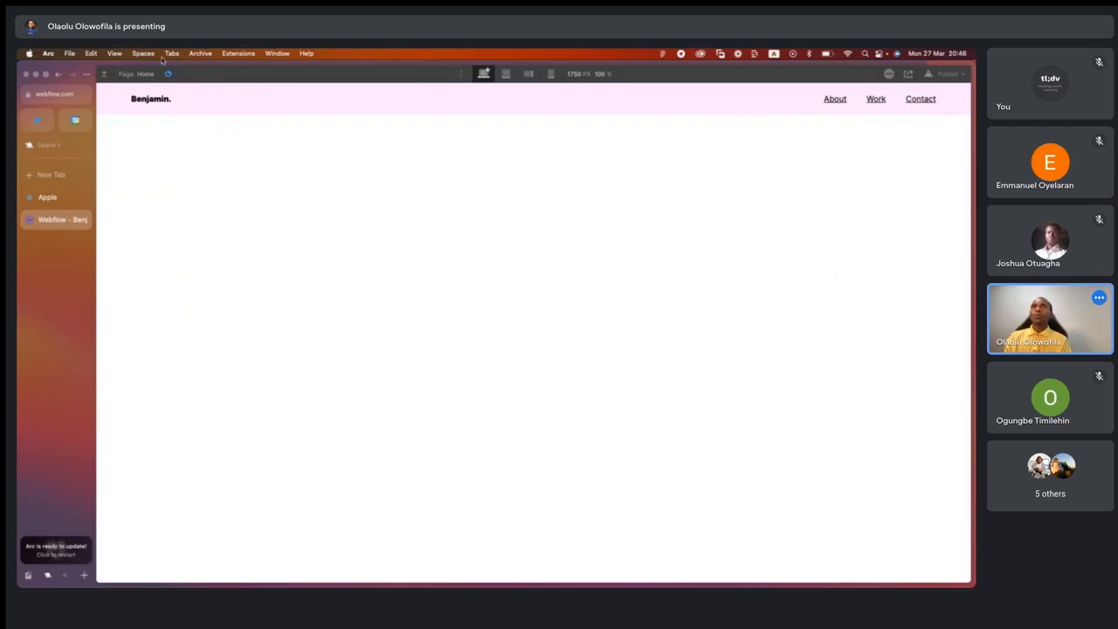
click(169, 74)
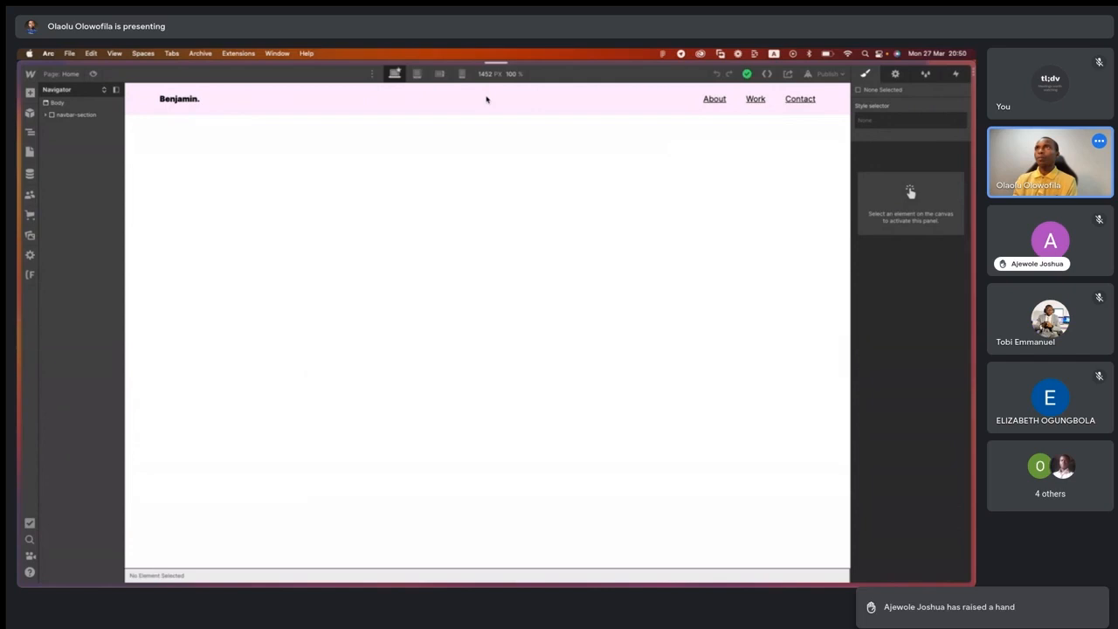
click(405, 194)
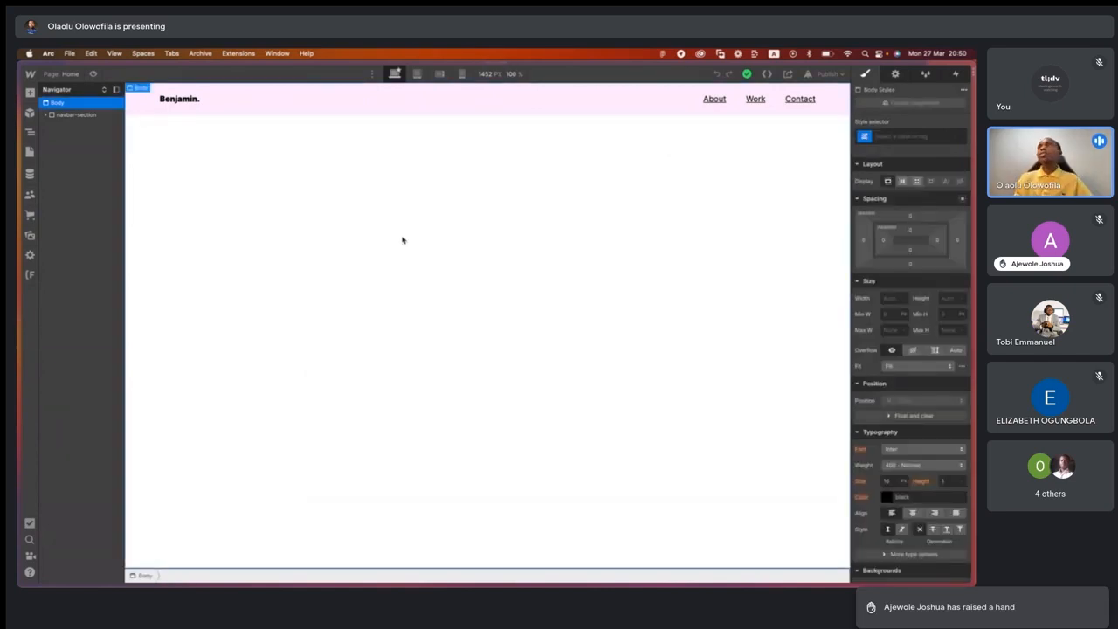
Switch to Figma to examine the Visual Designer header frame in the 1280px layout, and return to Webflow.
key(ctrl+Right)
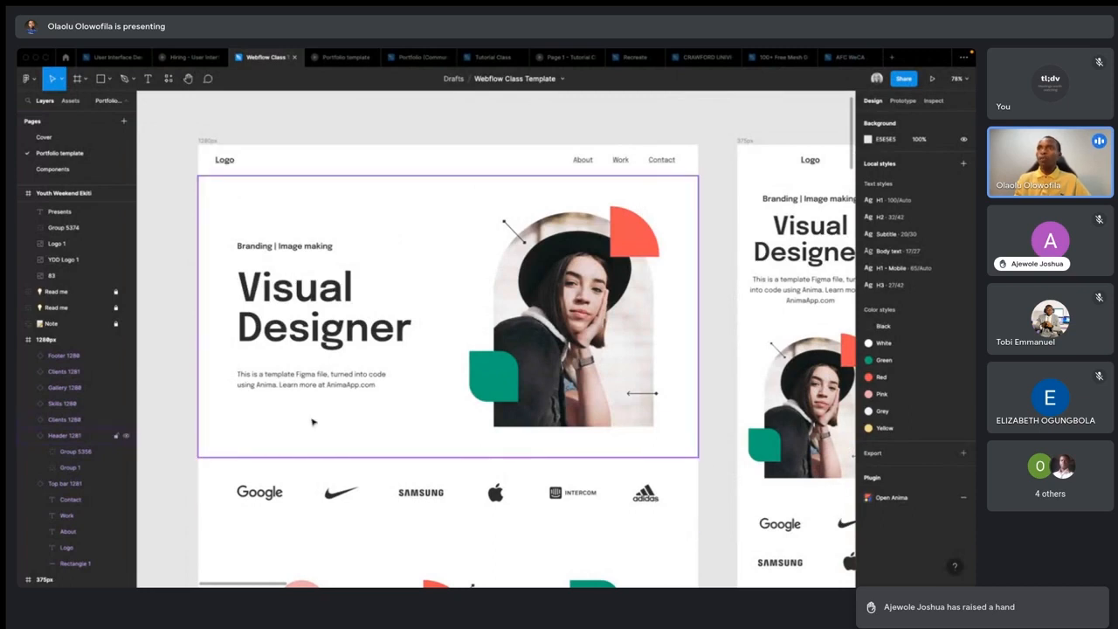
click(294, 211)
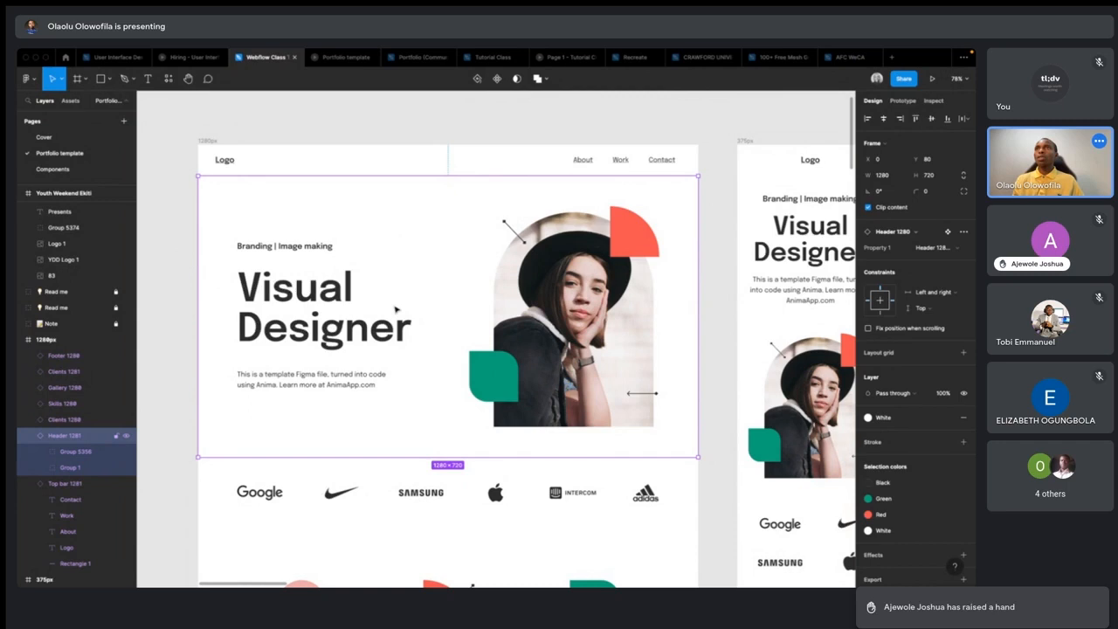
key(ctrl+Left)
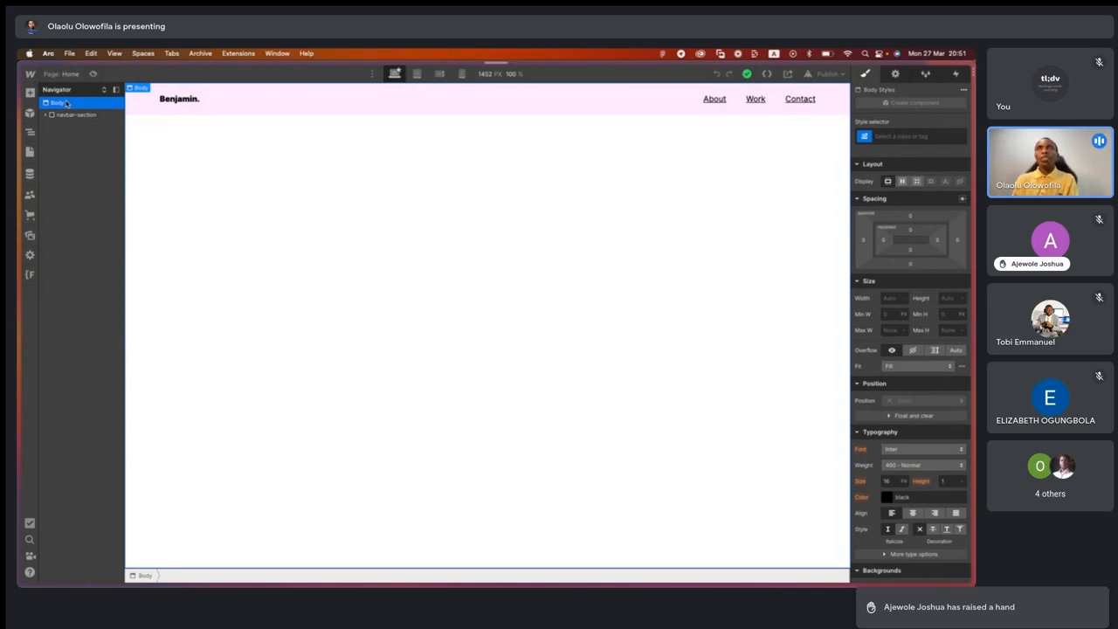
Add a Div Block to the Body below navbar-section, and unpin the Navigator and expand its whole element tree.
key(a)
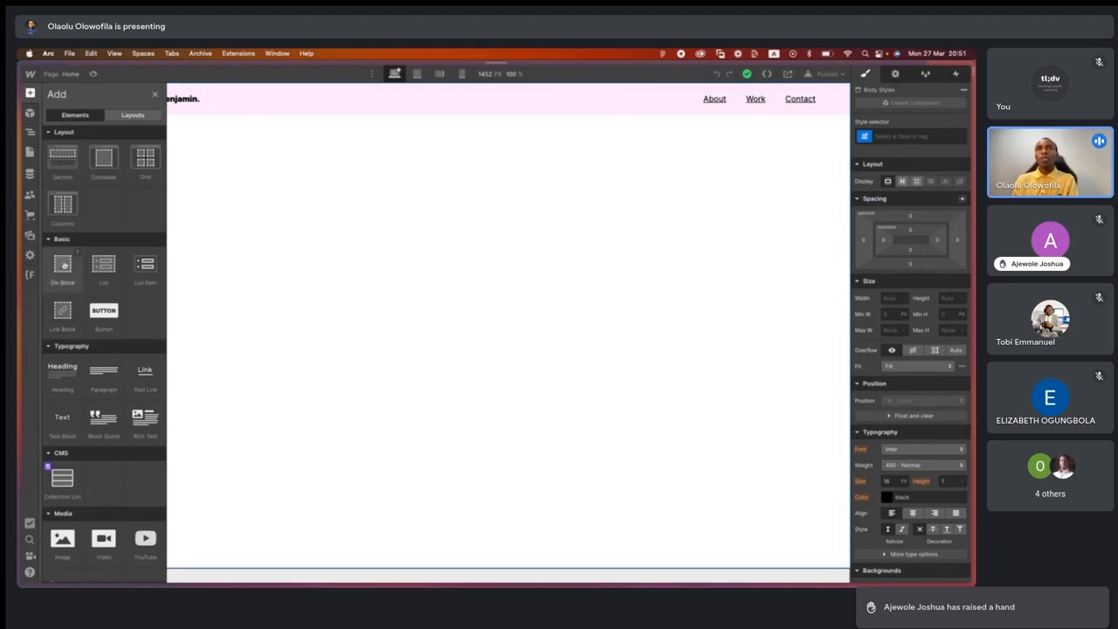
drag(64, 264, 157, 139)
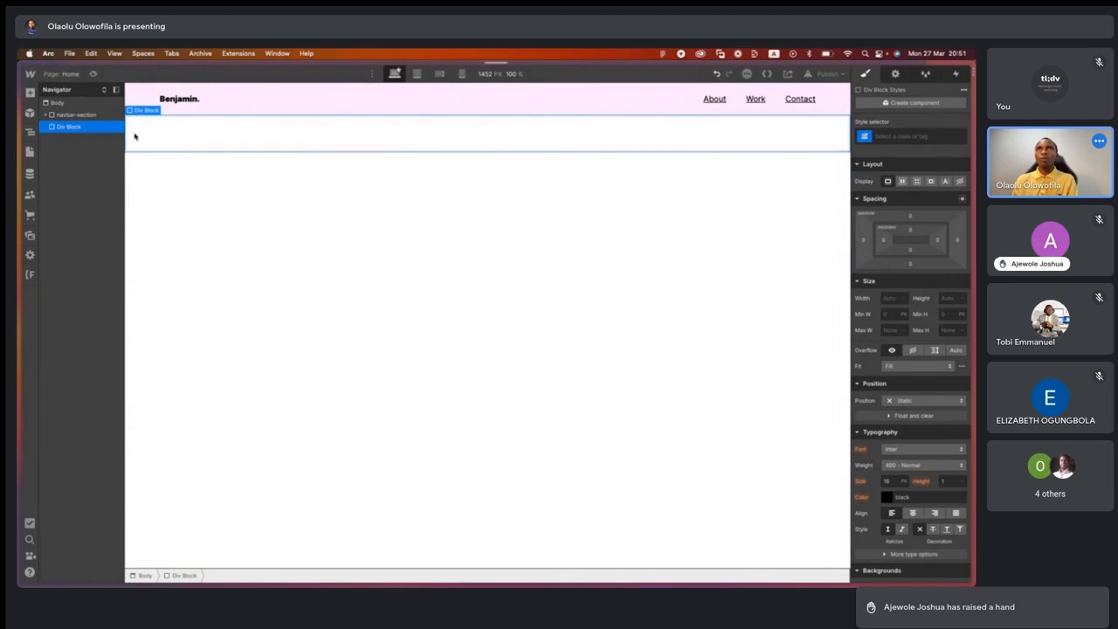
click(115, 90)
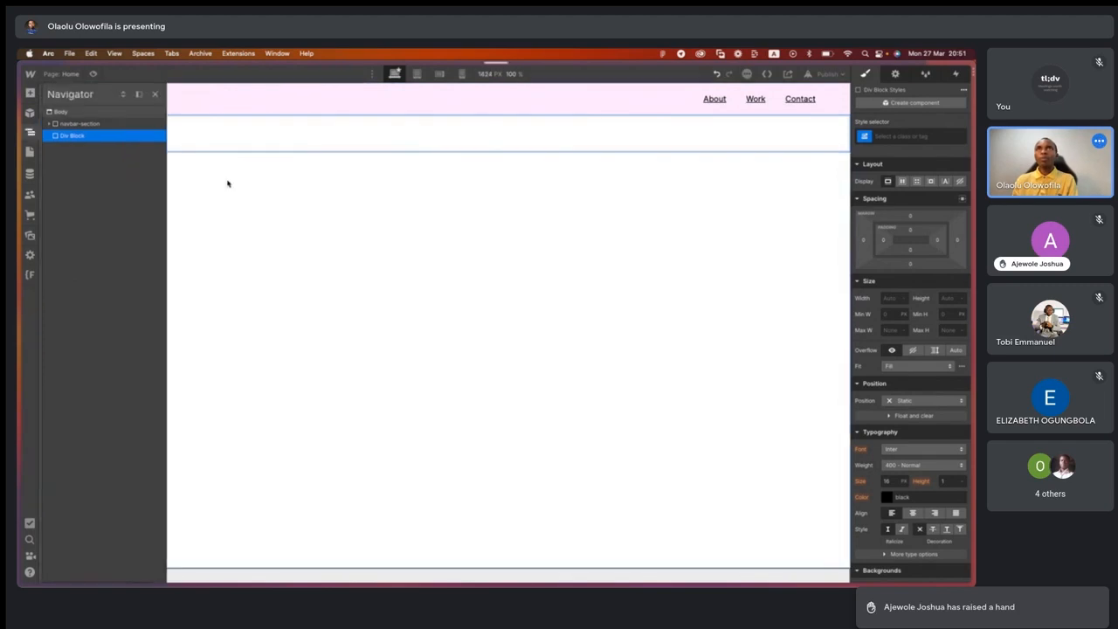
click(123, 94)
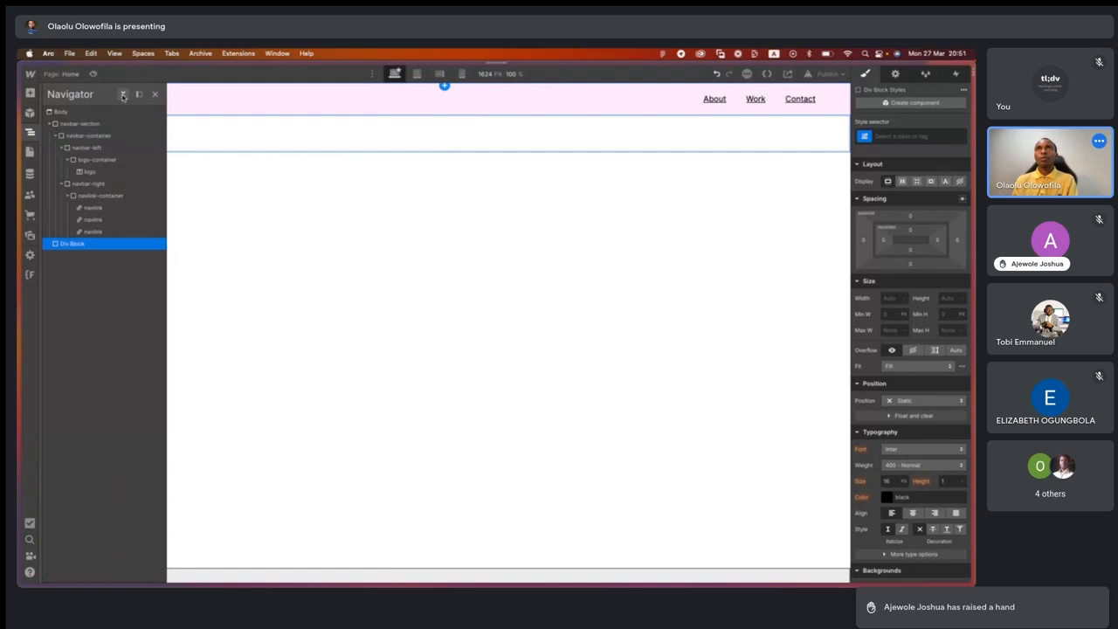
Collapse the element tree and dock the Navigator beside the canvas.
click(123, 94)
click(137, 95)
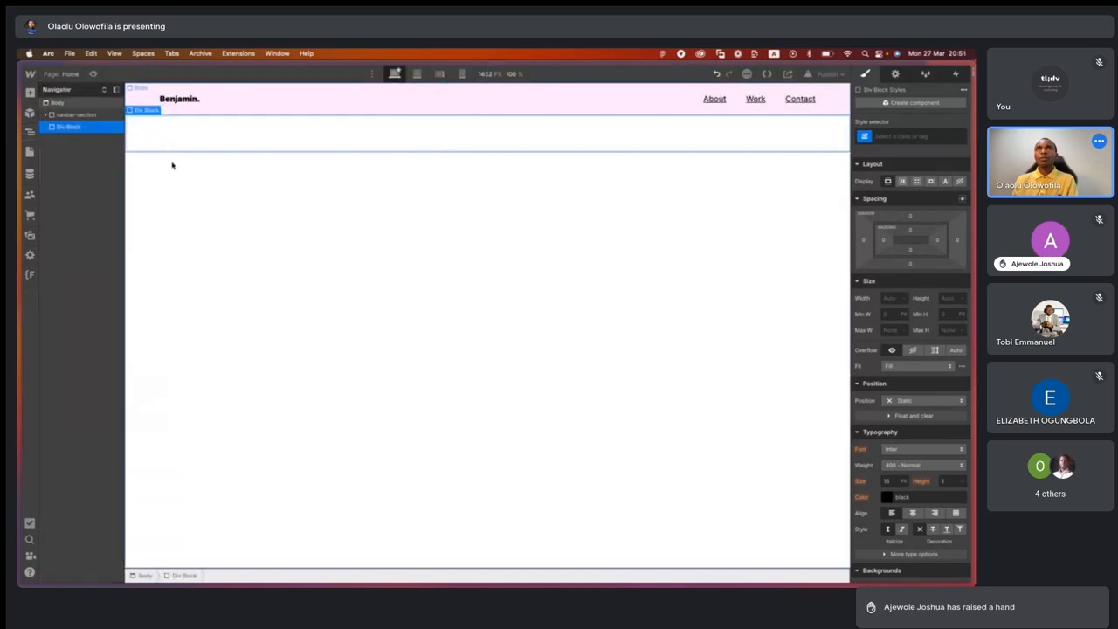
Give the empty div block below the navbar the new class hero-section.
click(355, 186)
click(352, 141)
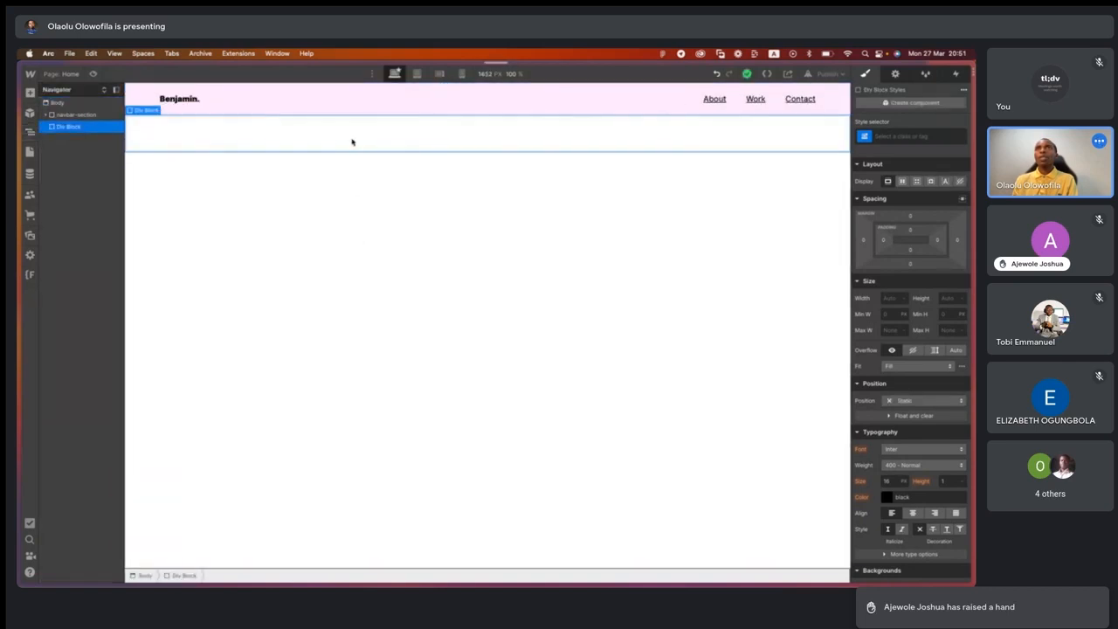
key(super+Return)
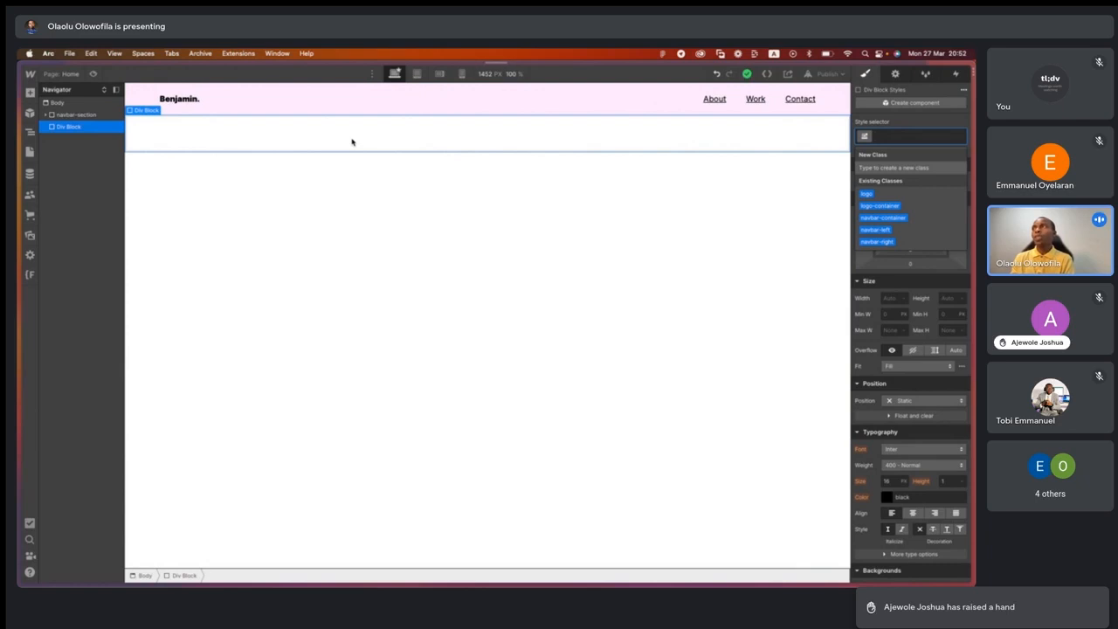
text(her)
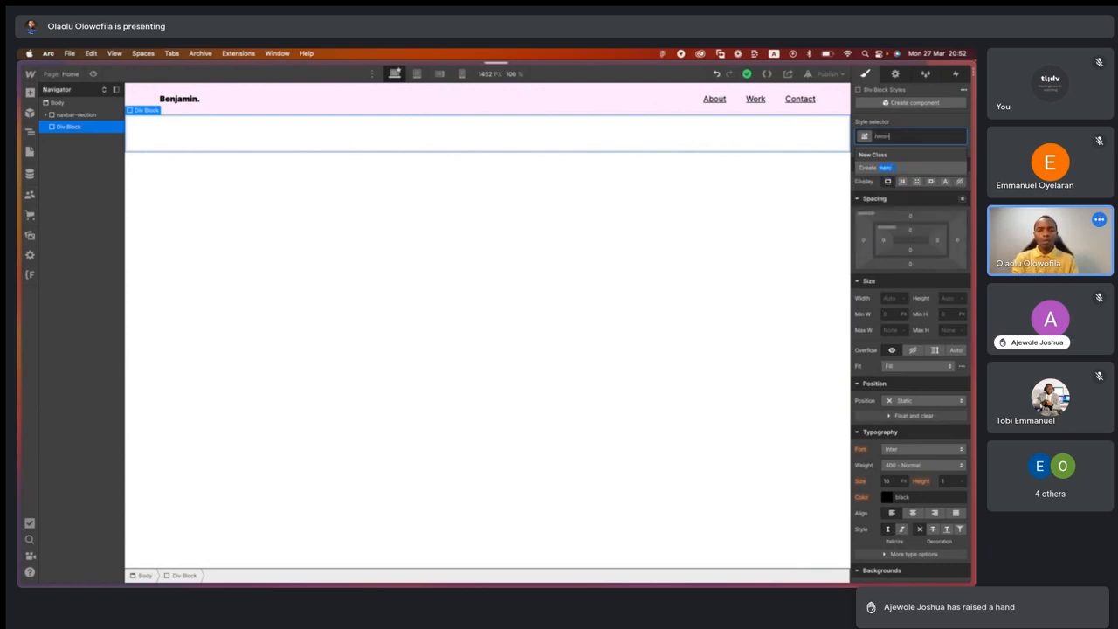
text(o-section)
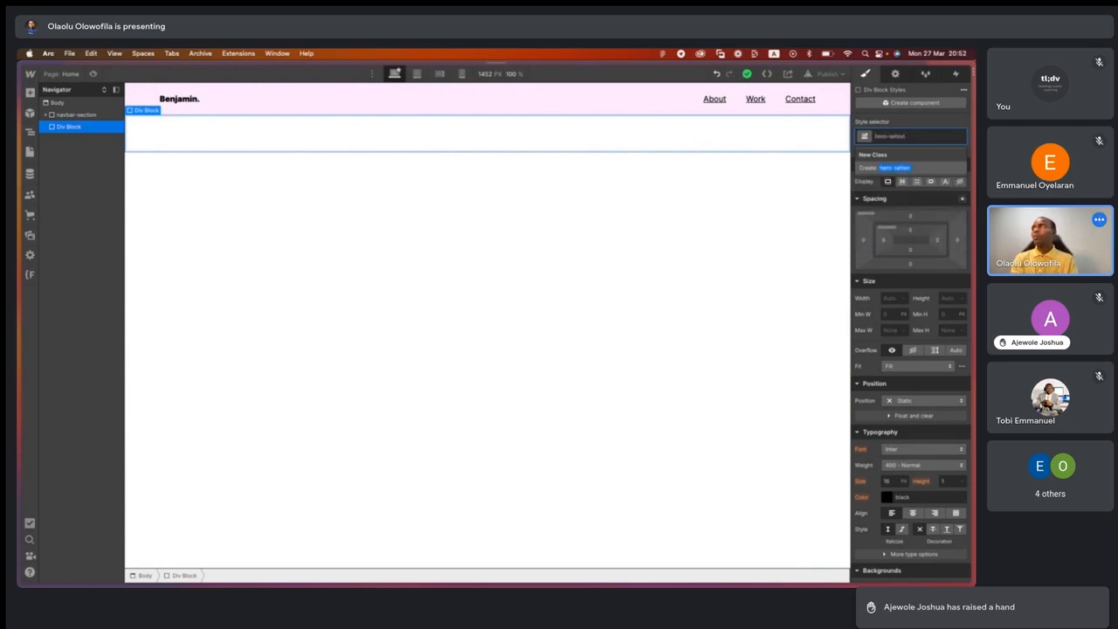
key(BackSpace)
key(BackSpace)
key(BackSpace)
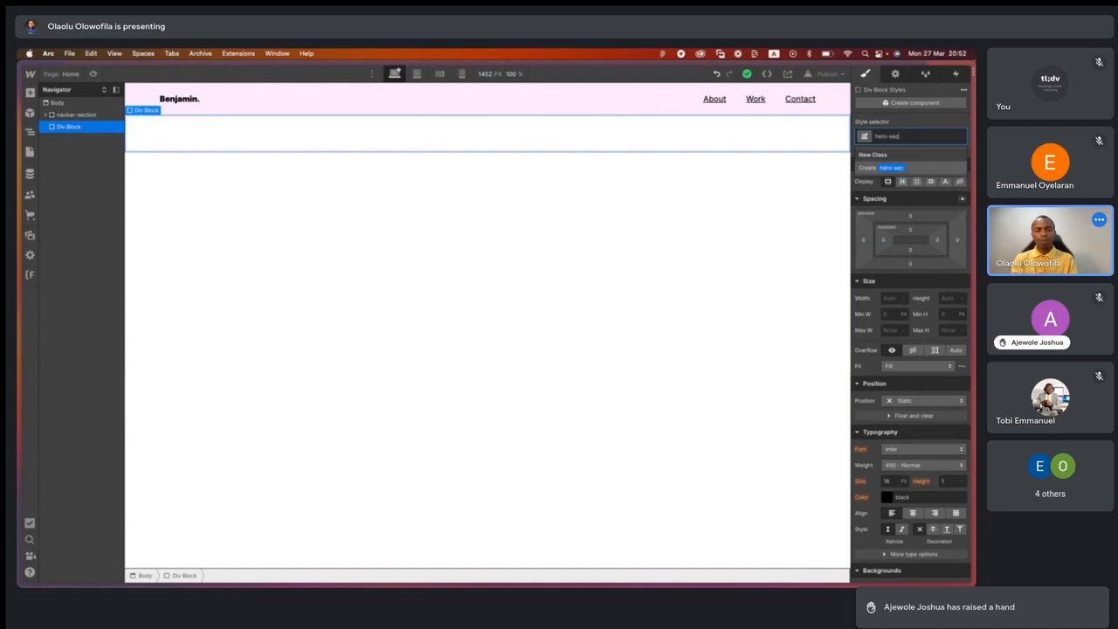
text(ion)
key(Return)
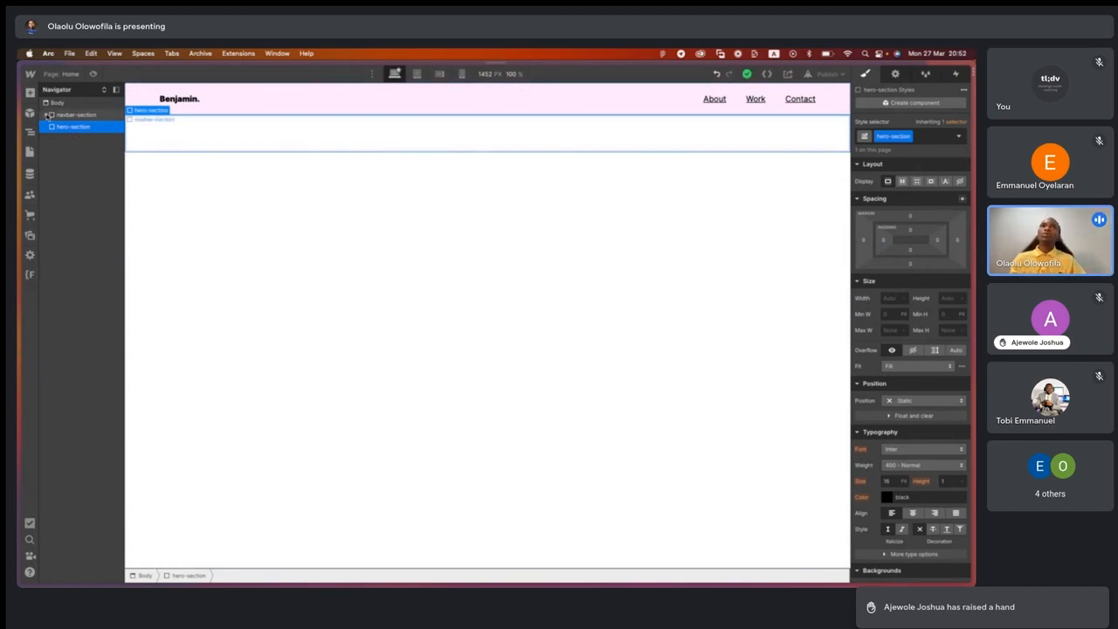
Review navbar-section and hero-section in the element tree and reveal the container nested in navbar-section.
click(77, 115)
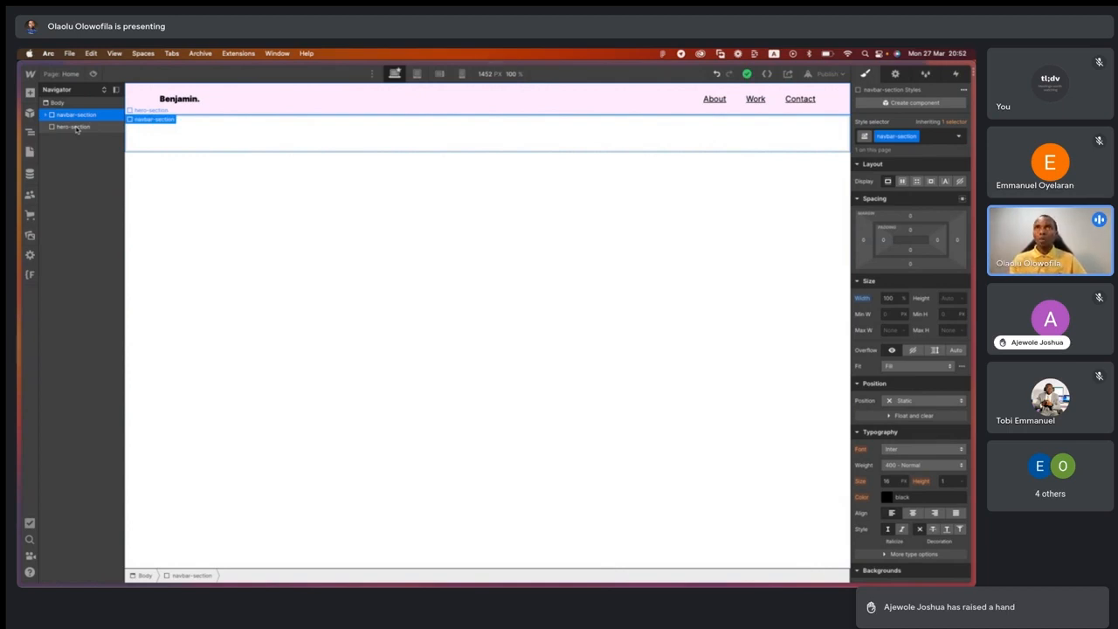
click(74, 126)
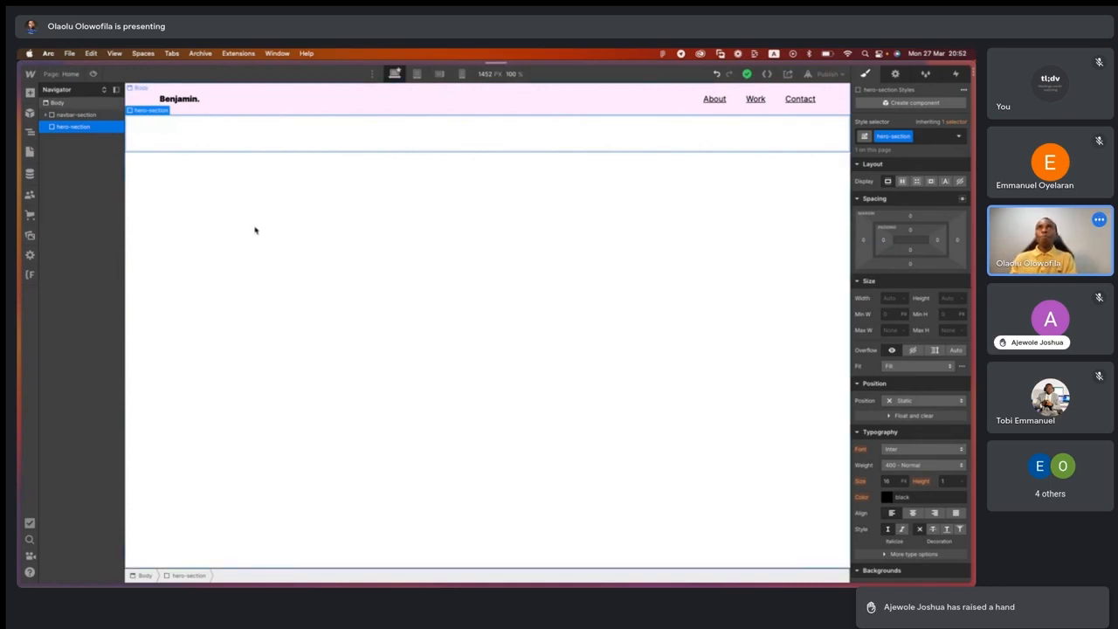
click(70, 115)
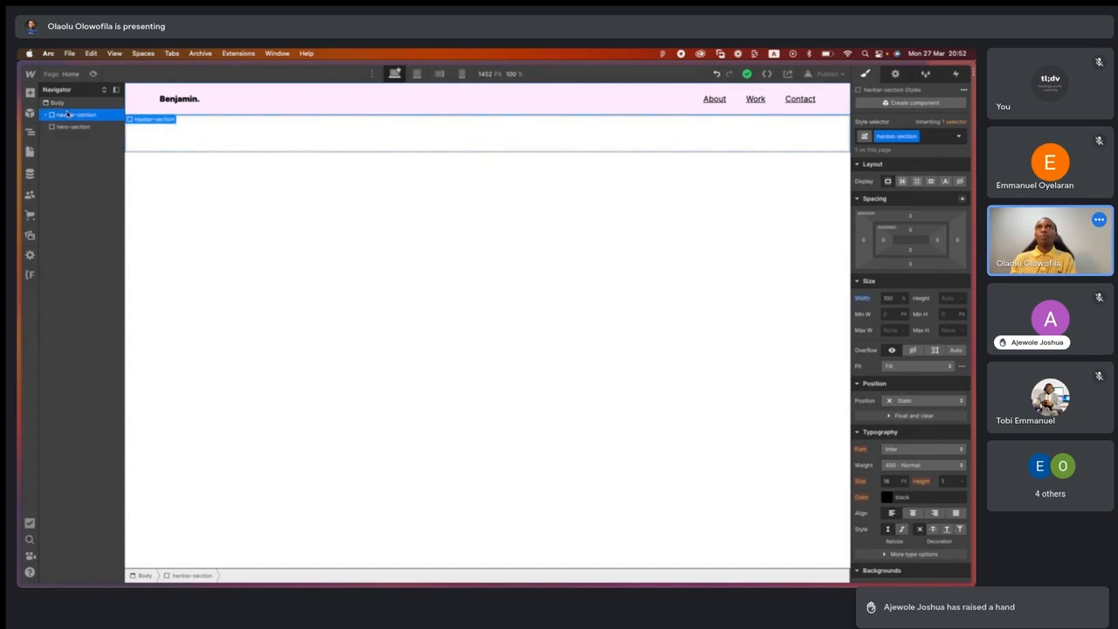
click(69, 127)
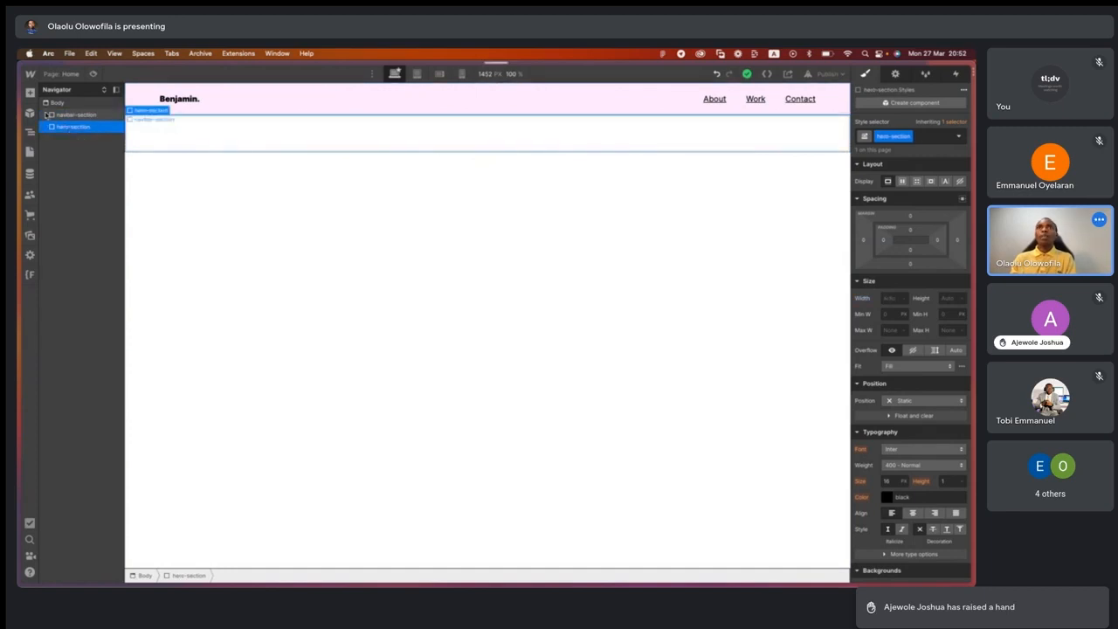
click(48, 114)
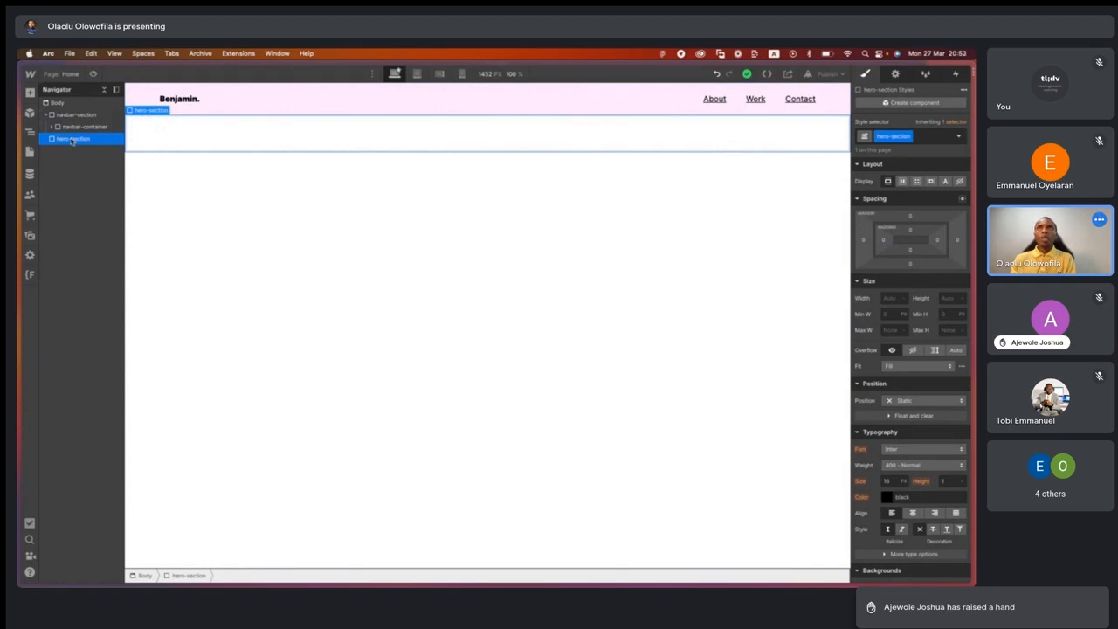
Add a div block inside hero-section with the new class hero-container, and expand hero-section and navbar-container in the element tree.
key(a)
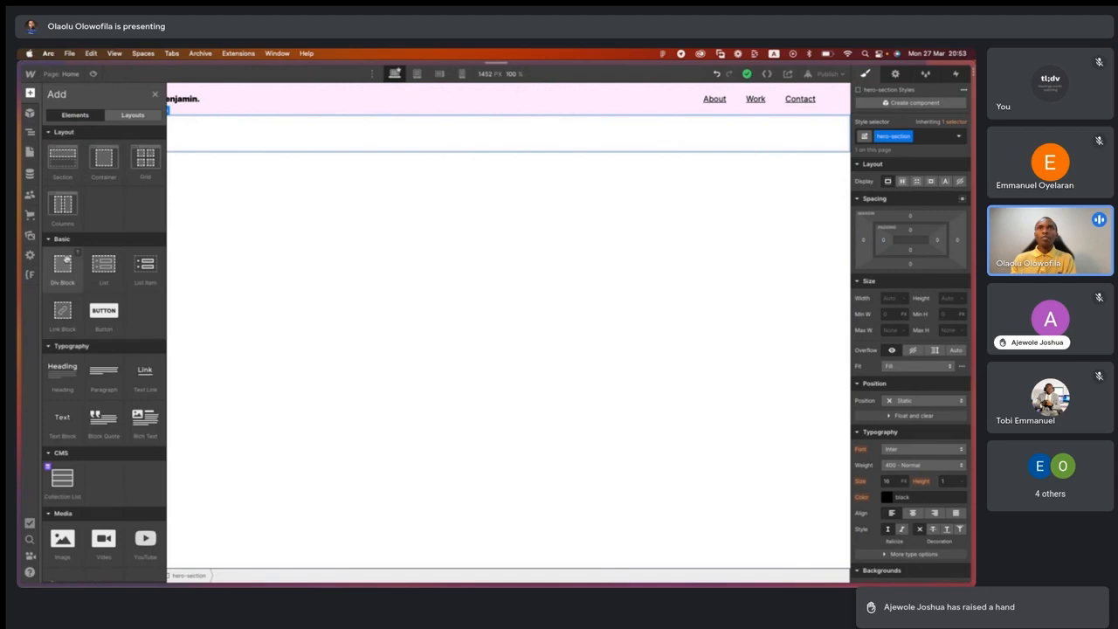
click(62, 262)
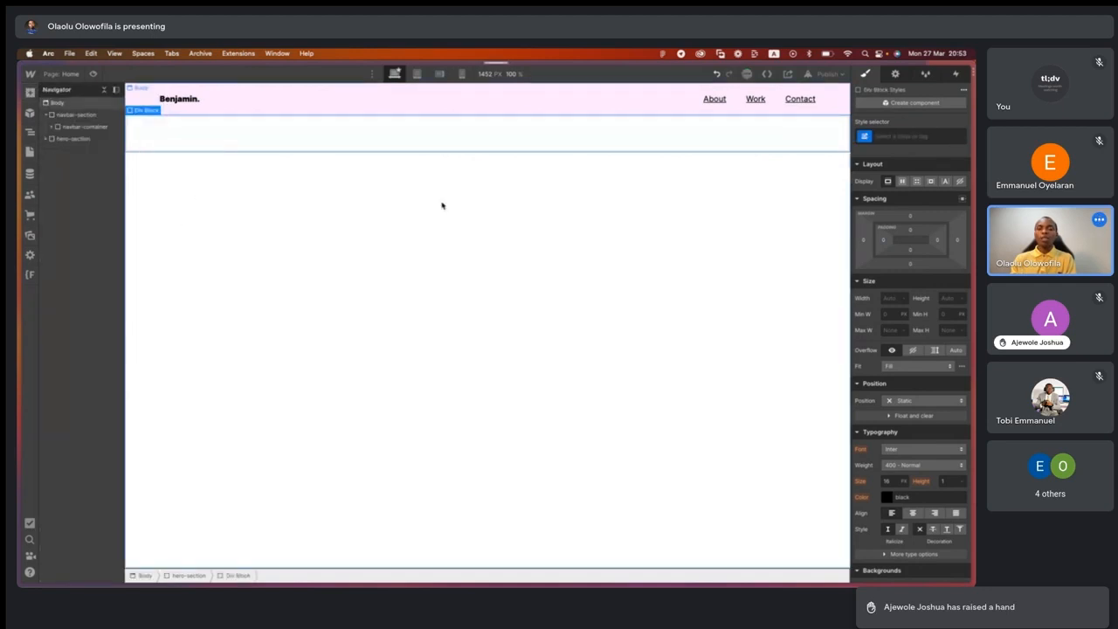
key(super+Return)
text(hero-c)
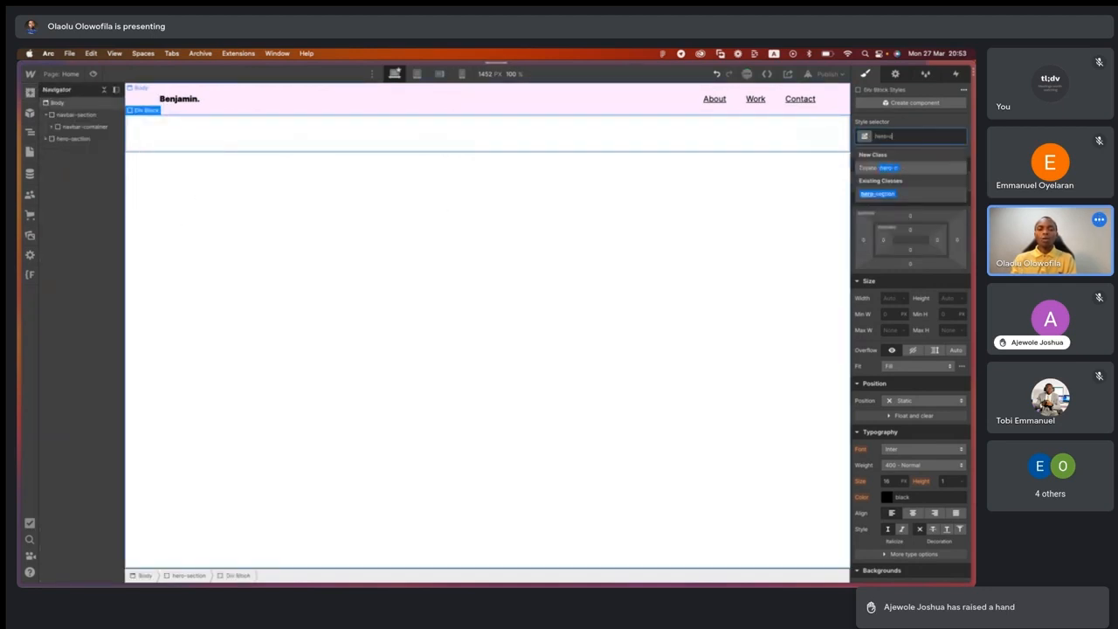
text(ontainert)
key(BackSpace)
key(Return)
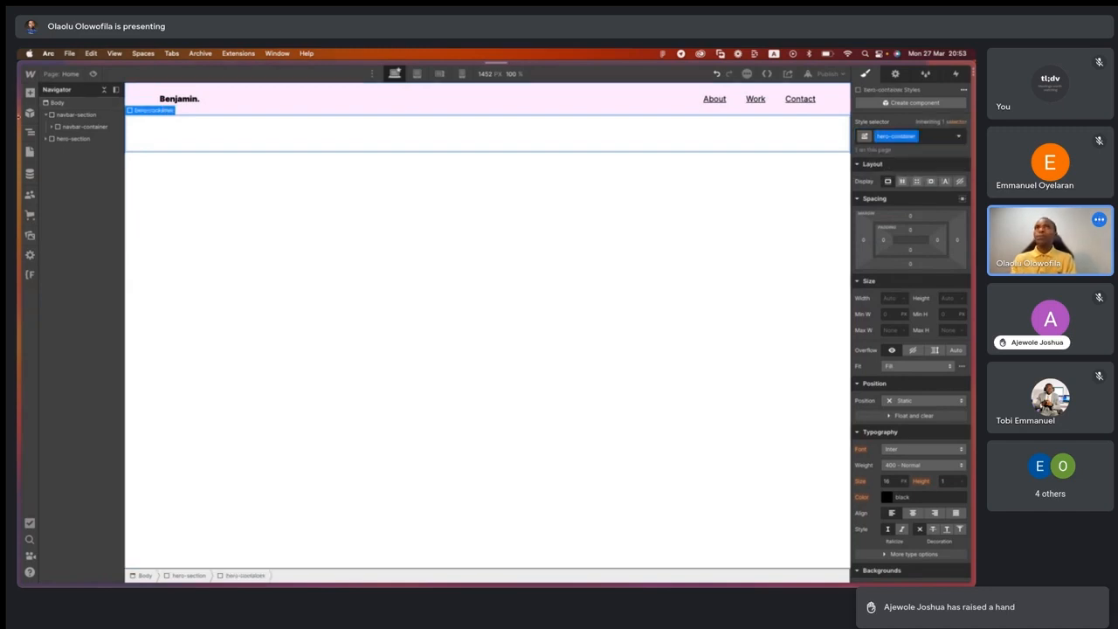
click(50, 139)
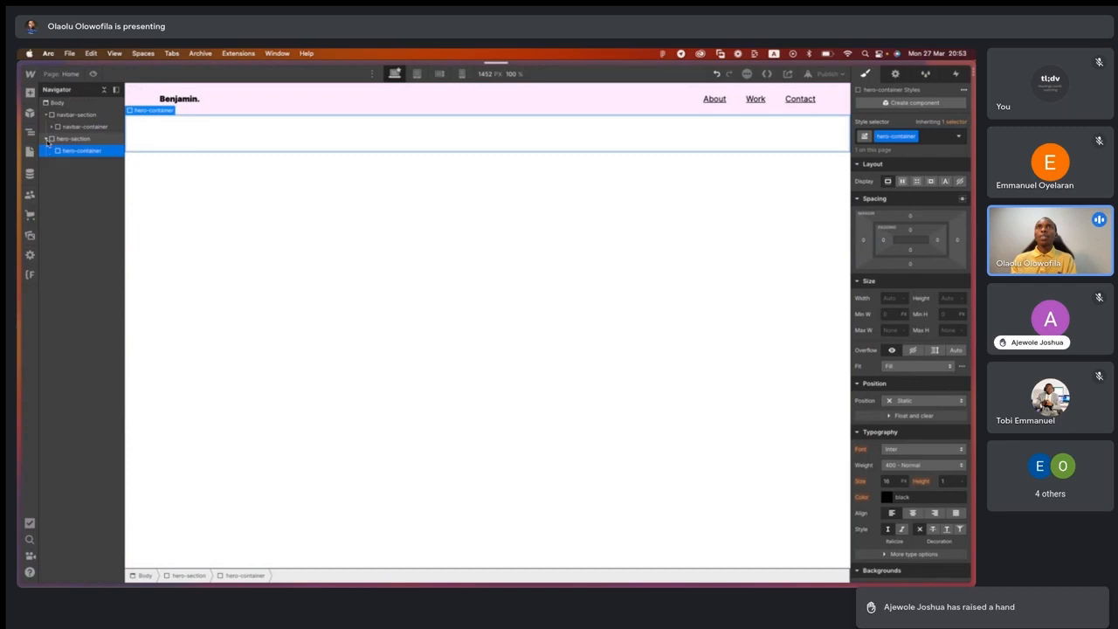
click(52, 127)
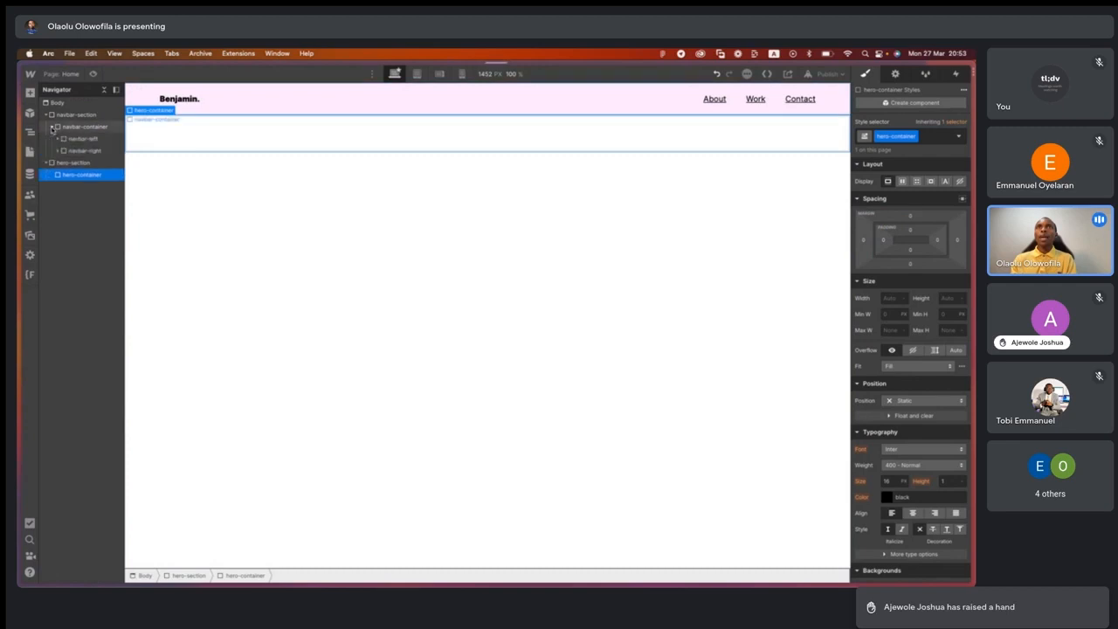
Switch to Figma and draw a rectangle about 622 × 577 over the left of the desktop header, with a duplicate beside it.
key(ctrl+Right)
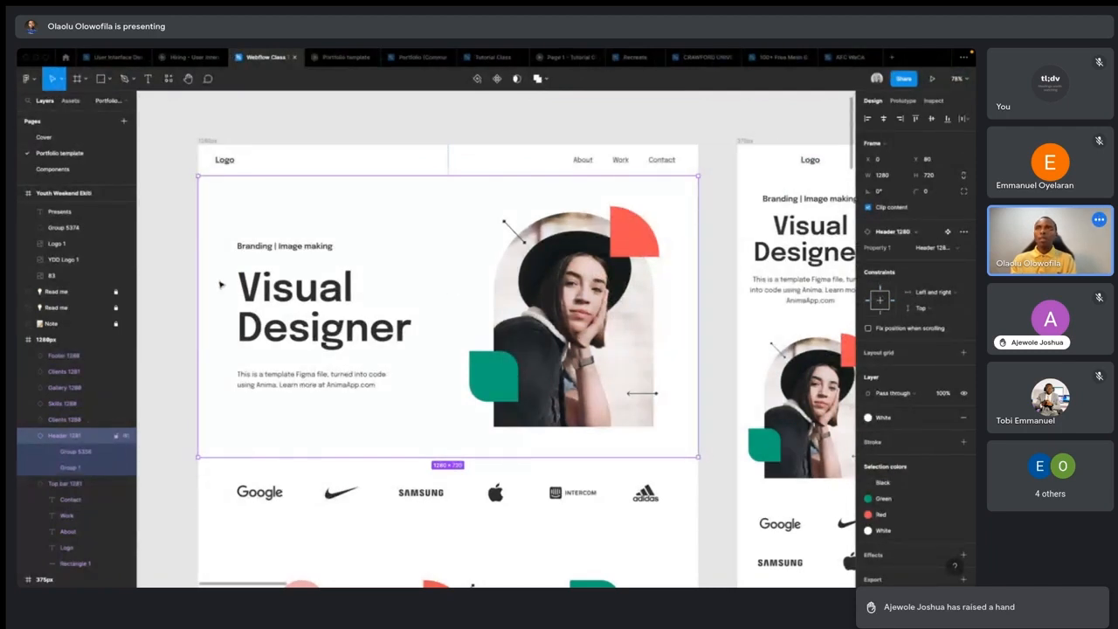
key(r)
mouse_move(184, 207)
mouse_down()
mouse_move(426, 300)
mouse_move(426, 431)
mouse_up()
drag(297, 358, 567, 357)
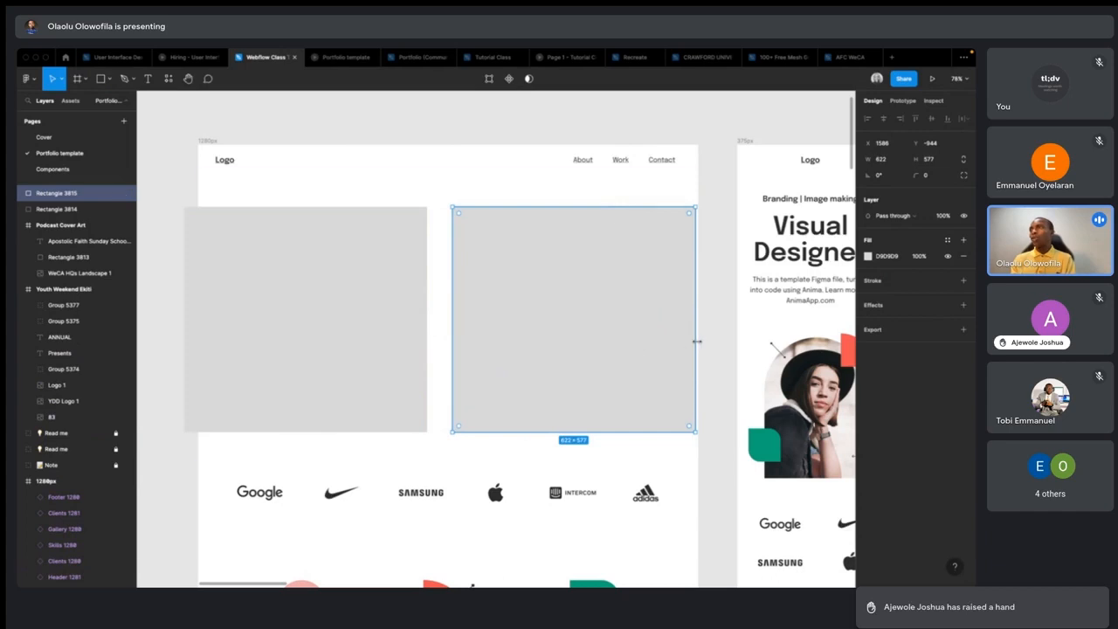
Resize and align both rectangles to the desktop page edges, the right one about 629 × 641 and the left one about 622 × 641.
drag(696, 341, 699, 340)
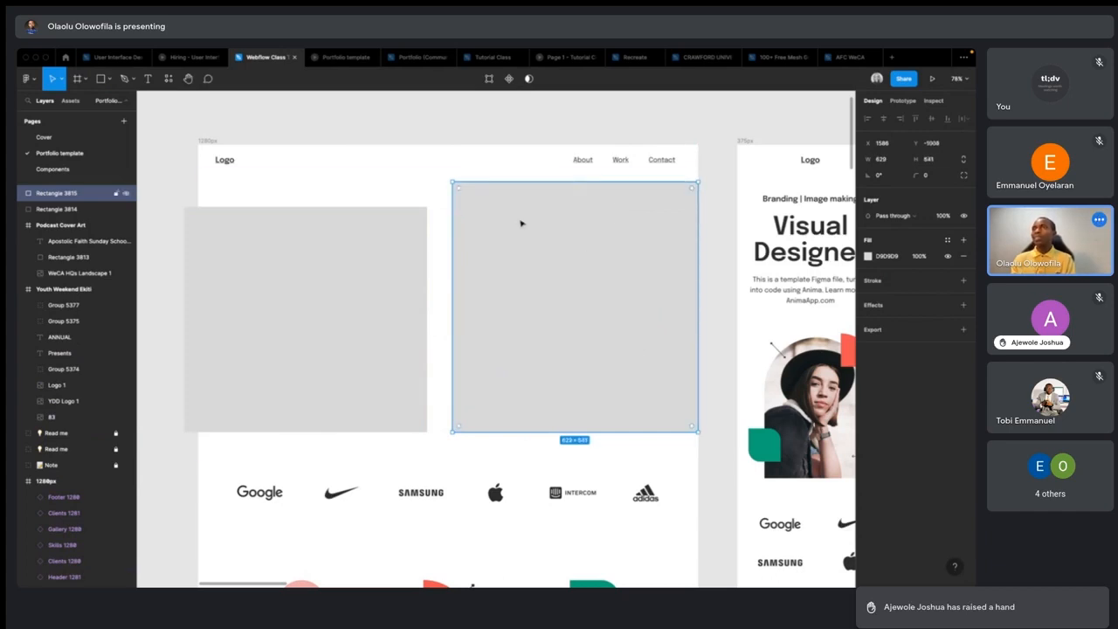
click(387, 247)
drag(250, 270, 262, 271)
drag(306, 207, 307, 182)
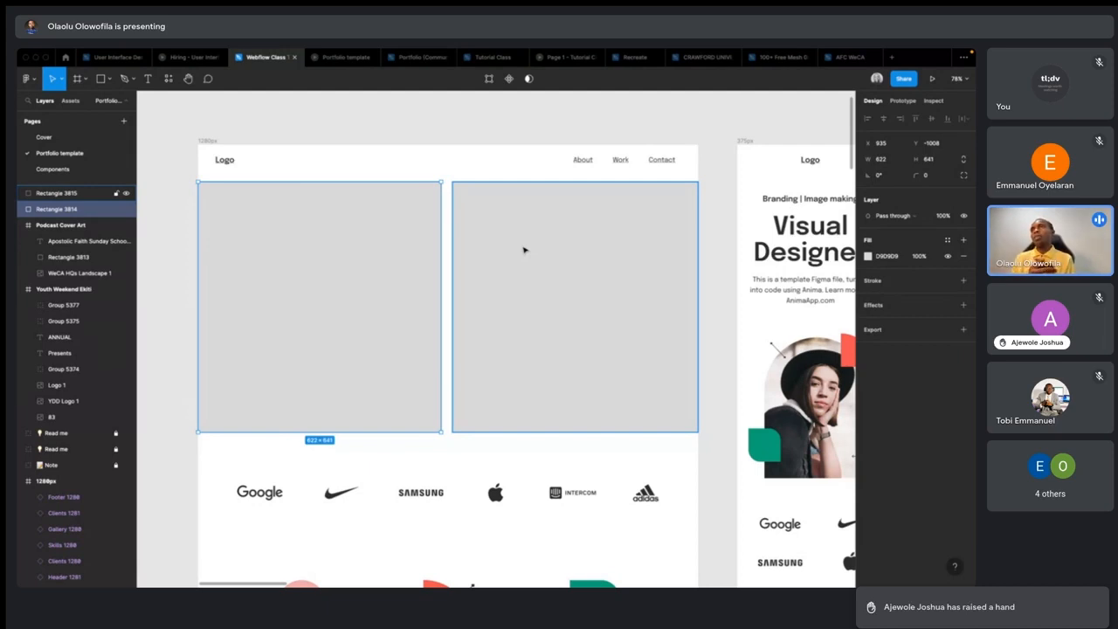
Delete both placeholder rectangles from the desktop header.
click(524, 251)
click(334, 275)
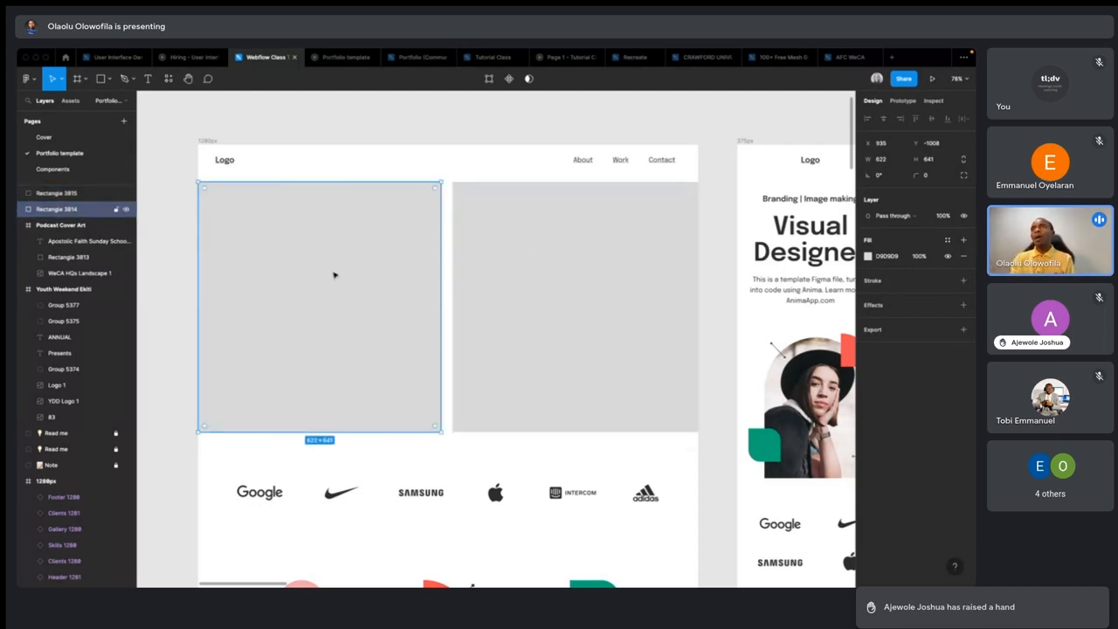
click(556, 261)
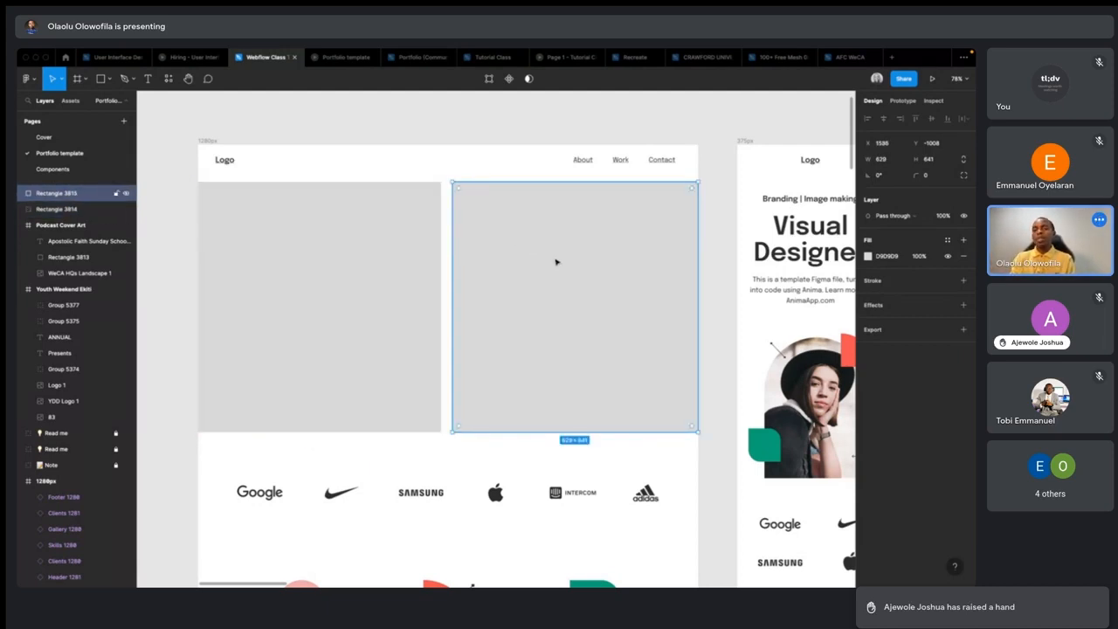
key(BackSpace)
click(390, 281)
key(BackSpace)
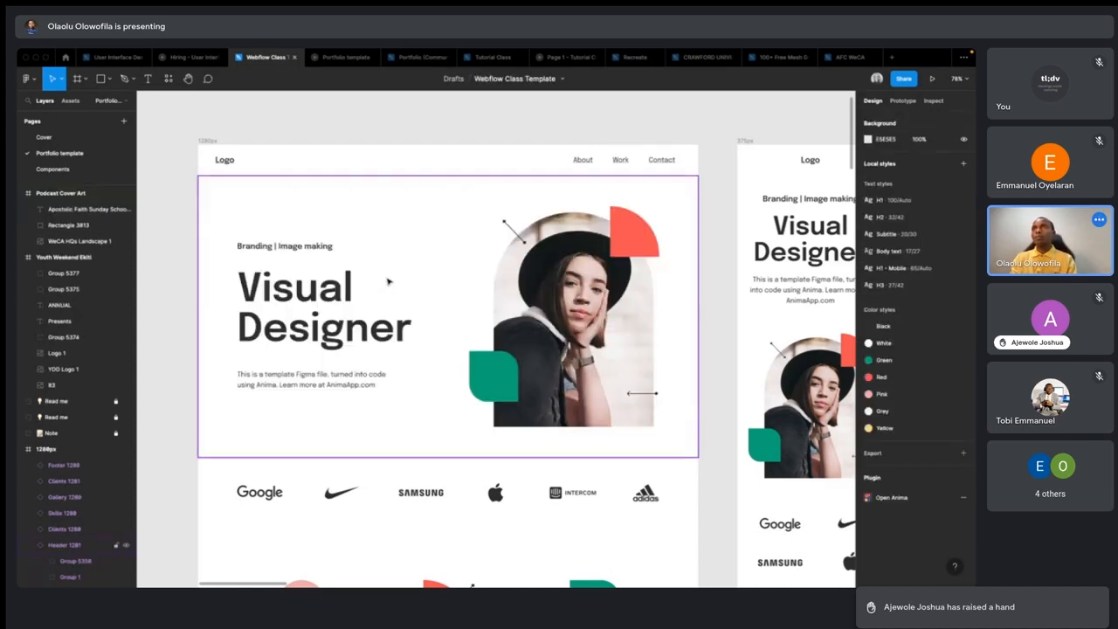
Switch back to Webflow and add a div block inside hero-container, showing it in the element tree.
key(super+Tab)
key(super+e)
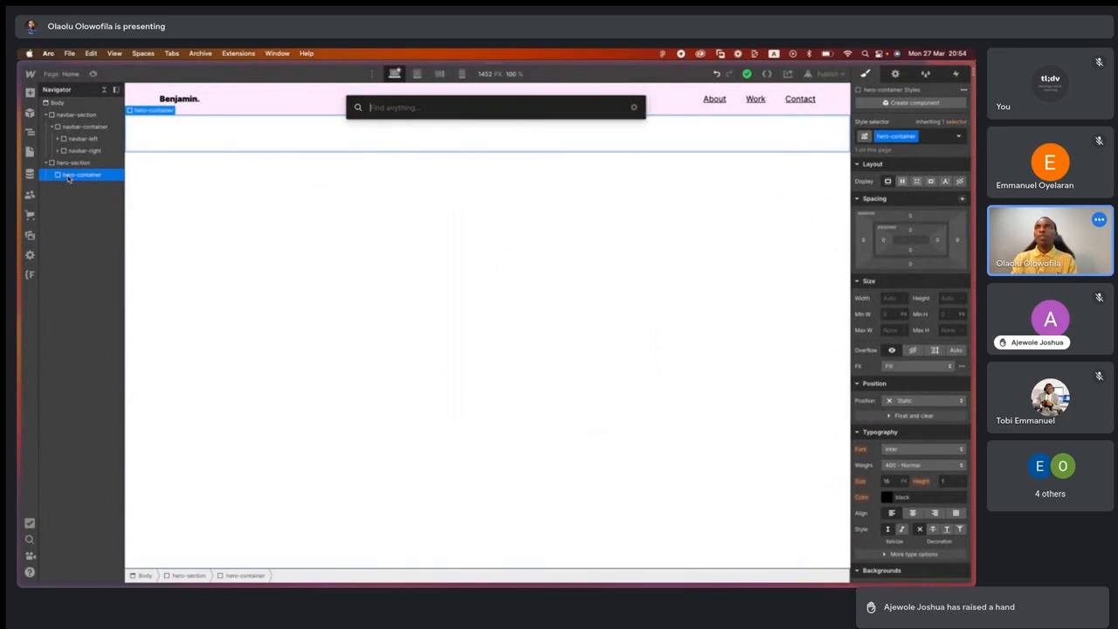
key(Escape)
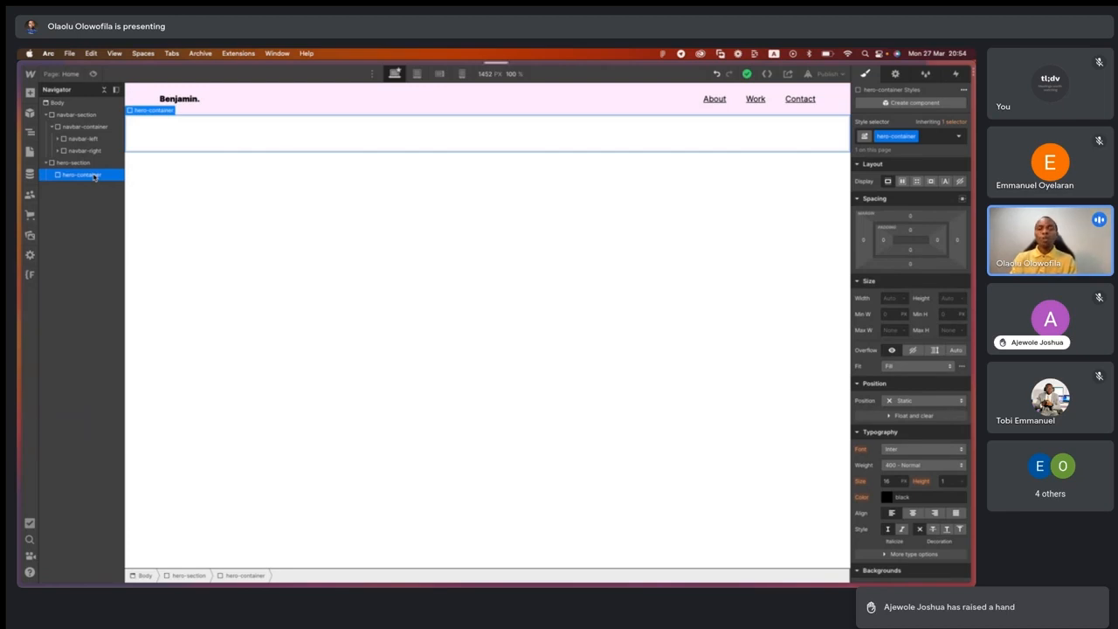
key(super+e)
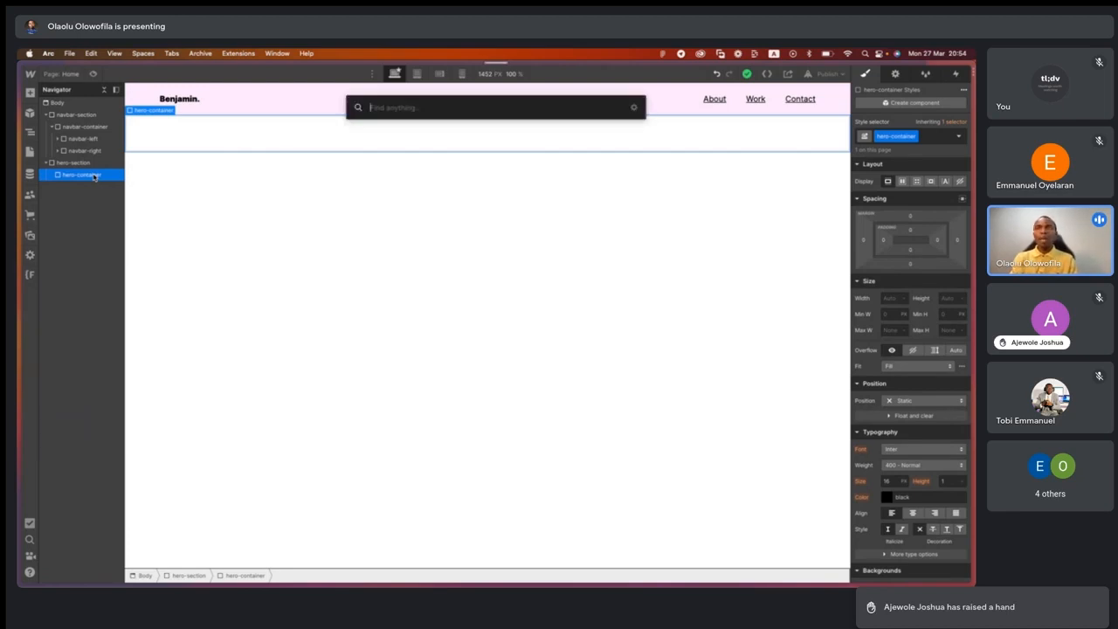
text(div)
key(Return)
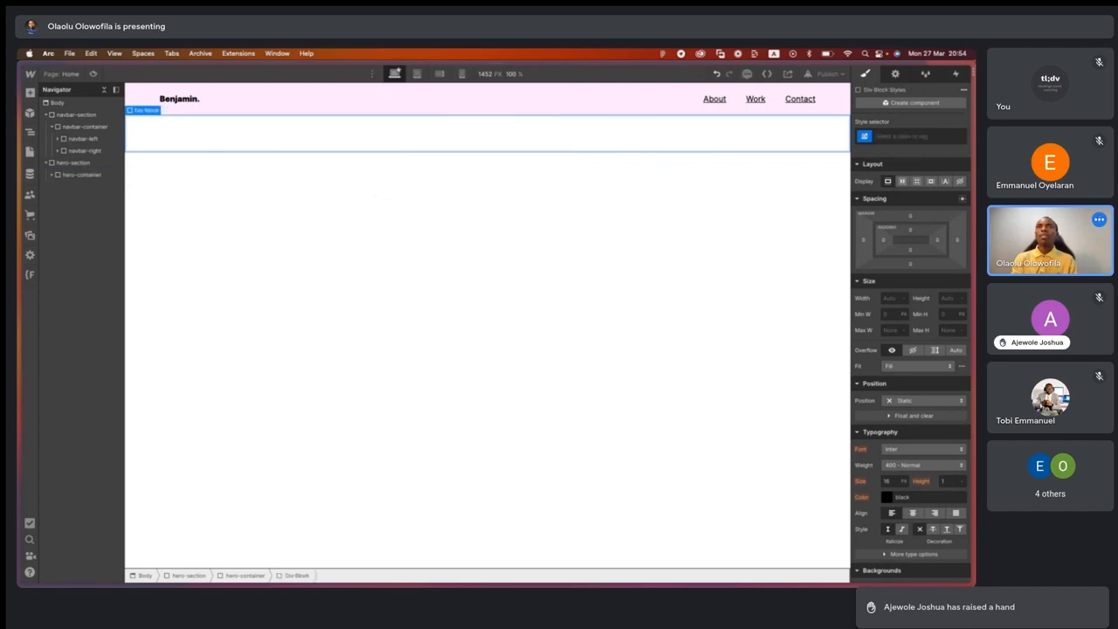
click(52, 174)
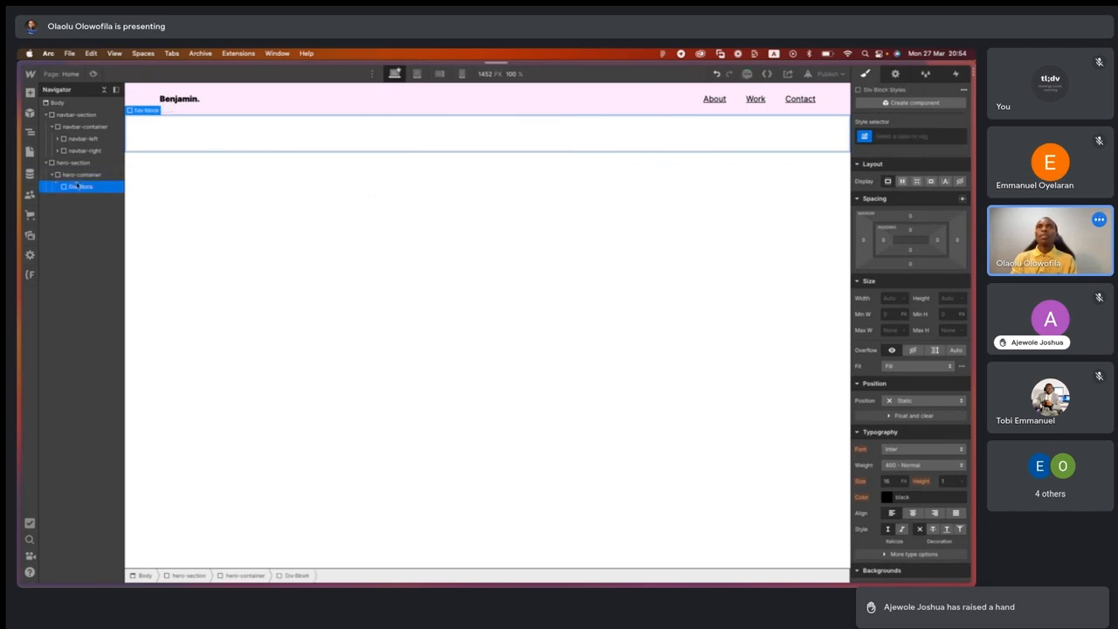
Give the div block inside hero-container the new class hero-left.
key(super+Return)
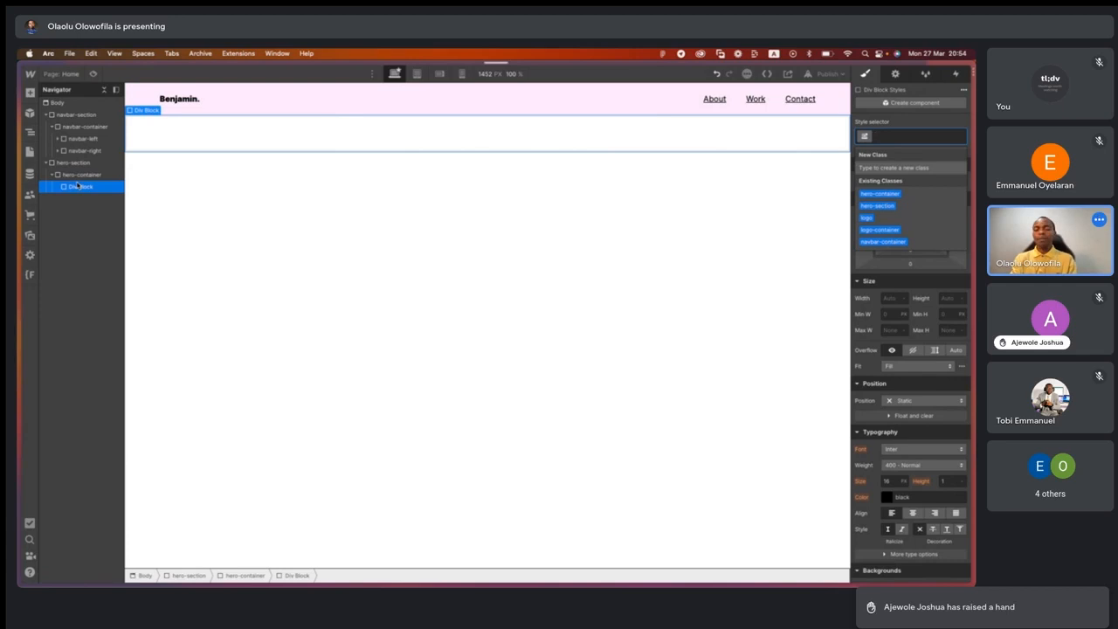
text(hero)
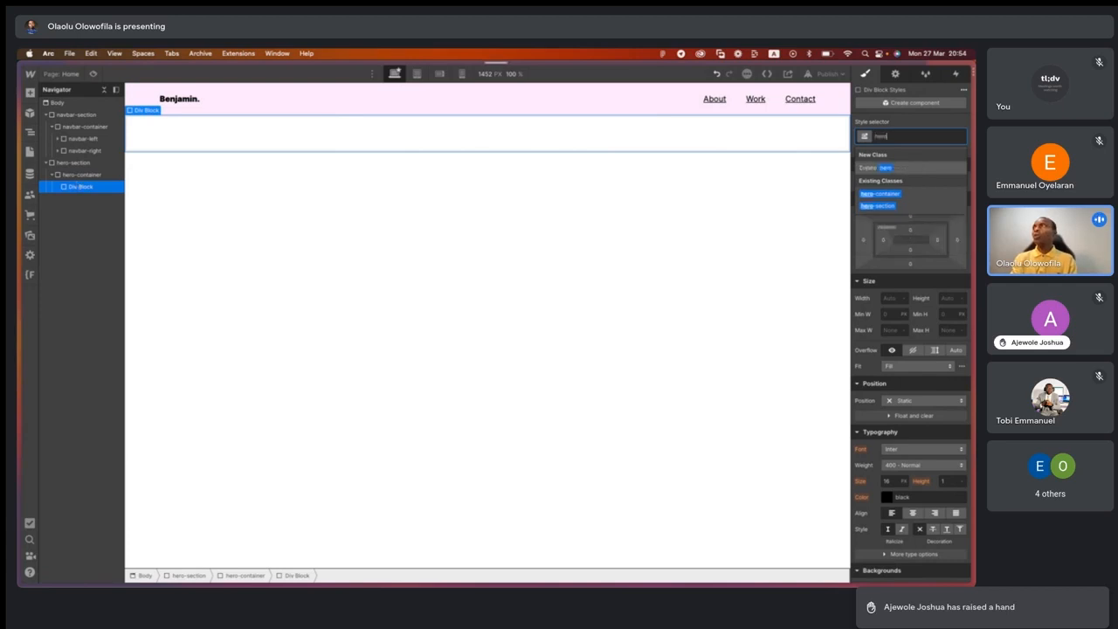
text(-ieft)
key(Return)
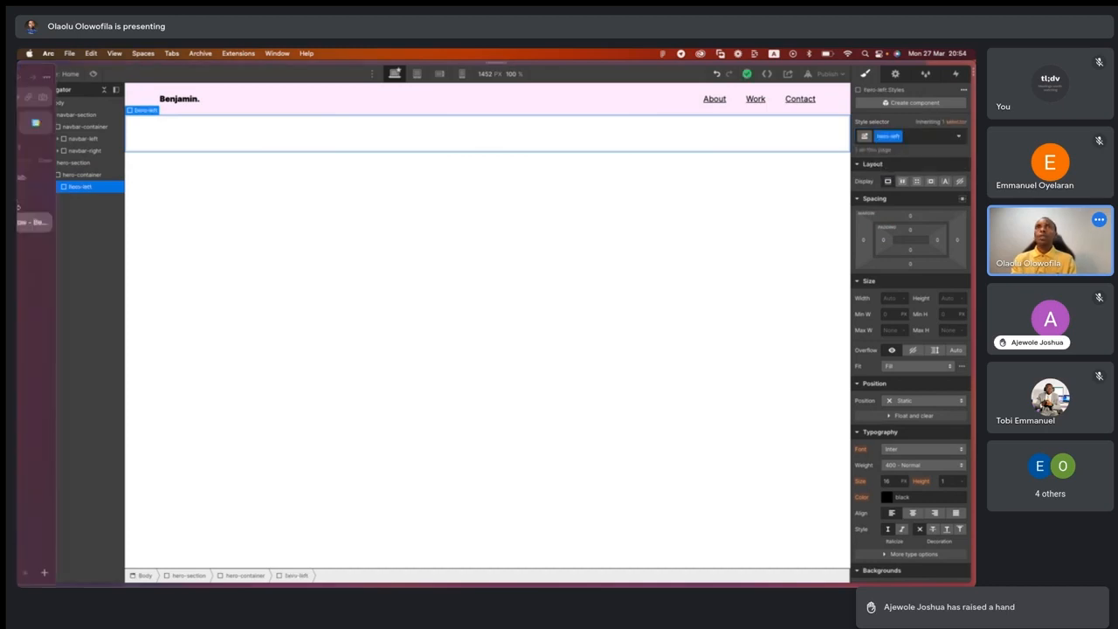
Add a second div block inside hero-container, below hero-left.
click(83, 175)
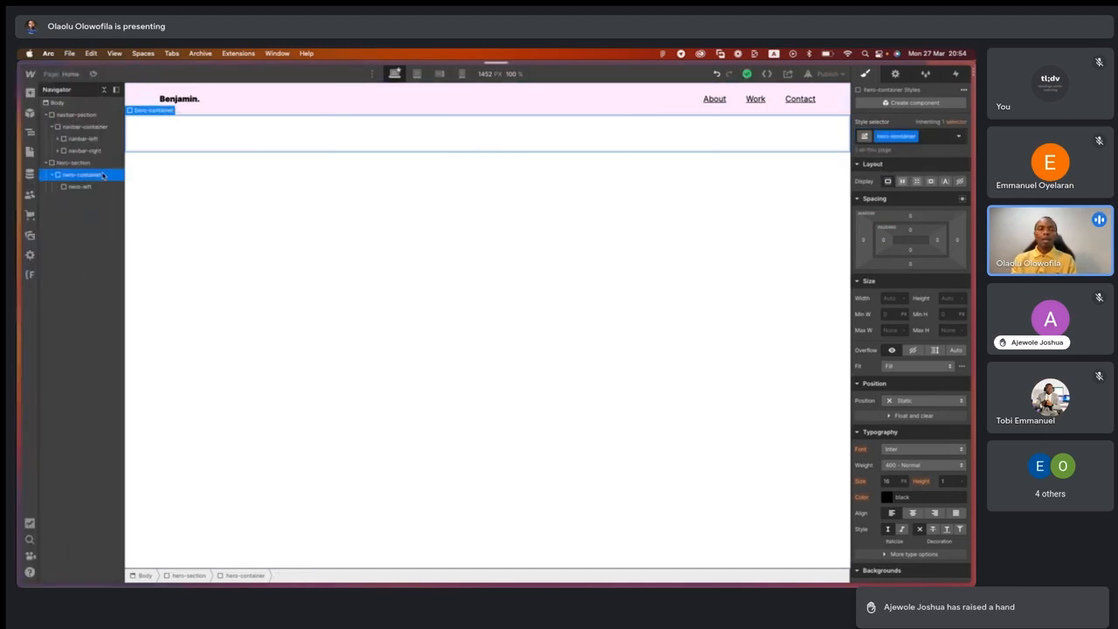
key(super+e)
text(div)
key(Return)
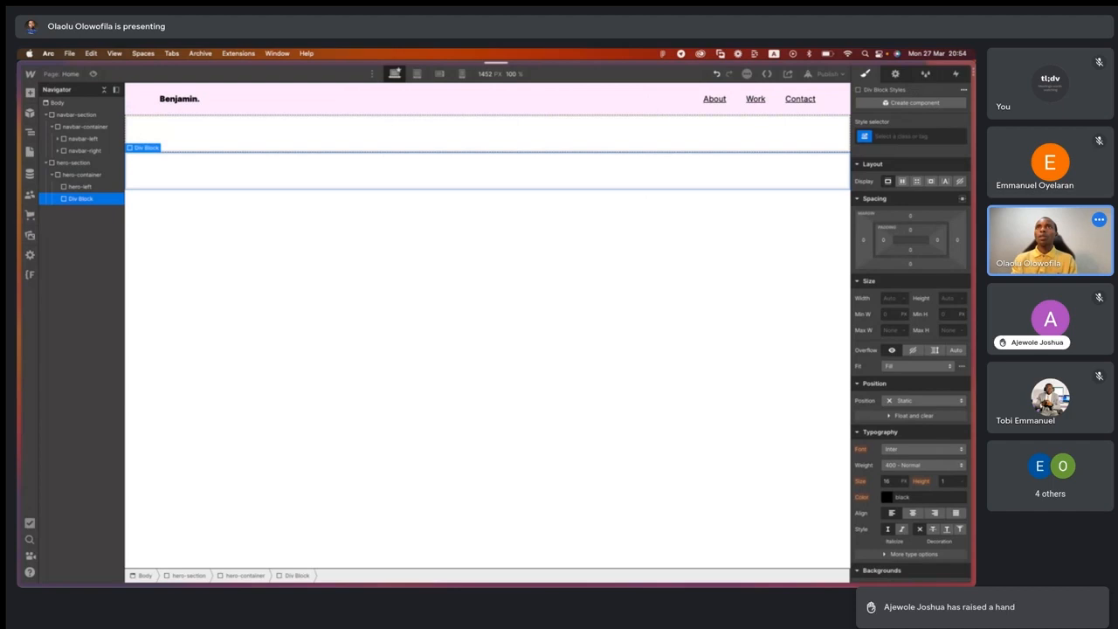
Give the second div block inside hero-container the new class hero-right.
key(super+Return)
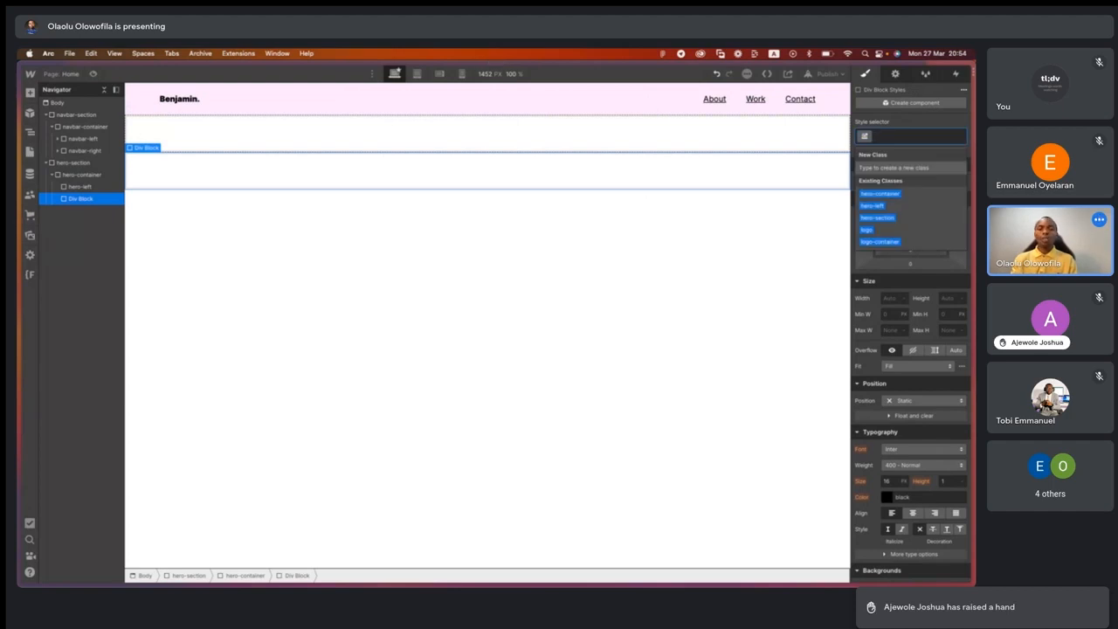
text(hero-)
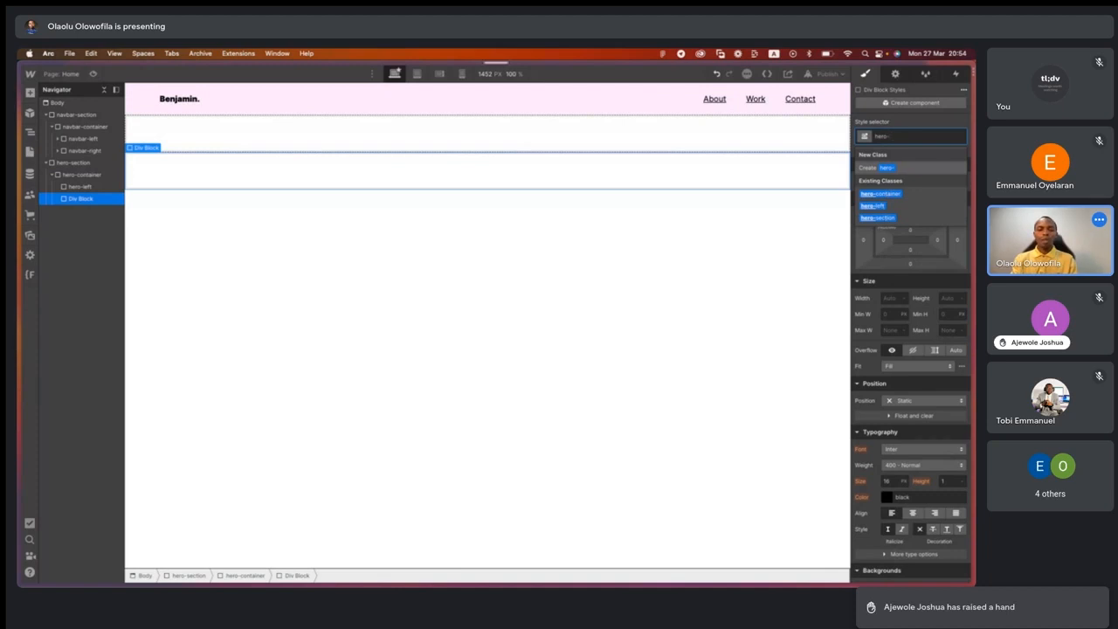
text(right)
key(Return)
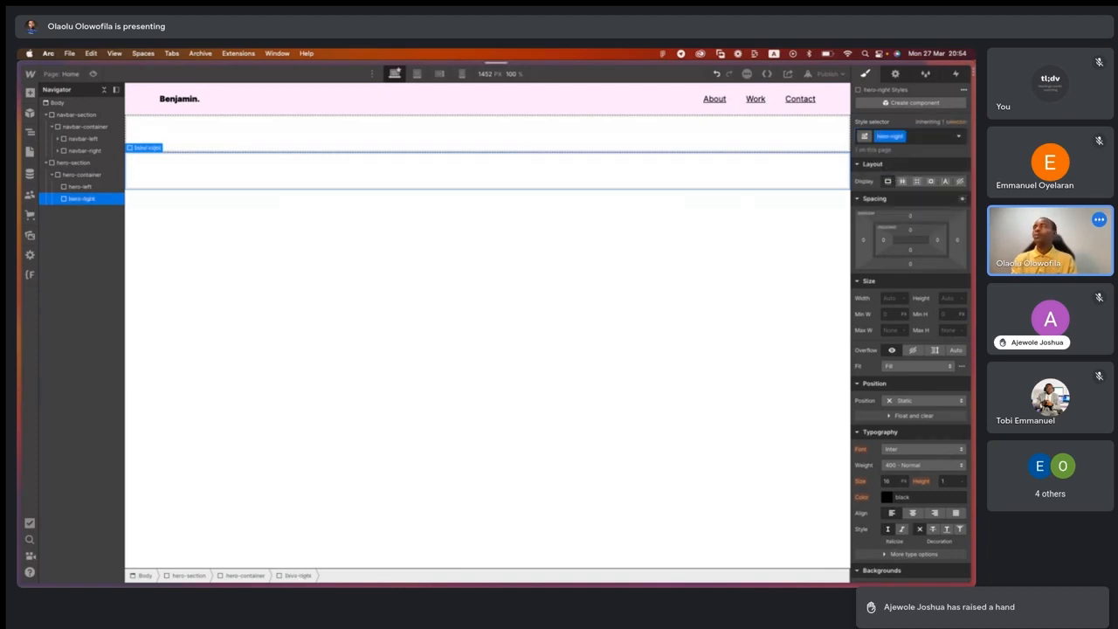
Set hero-container to a horizontal flex layout with its children justified space-between.
click(93, 175)
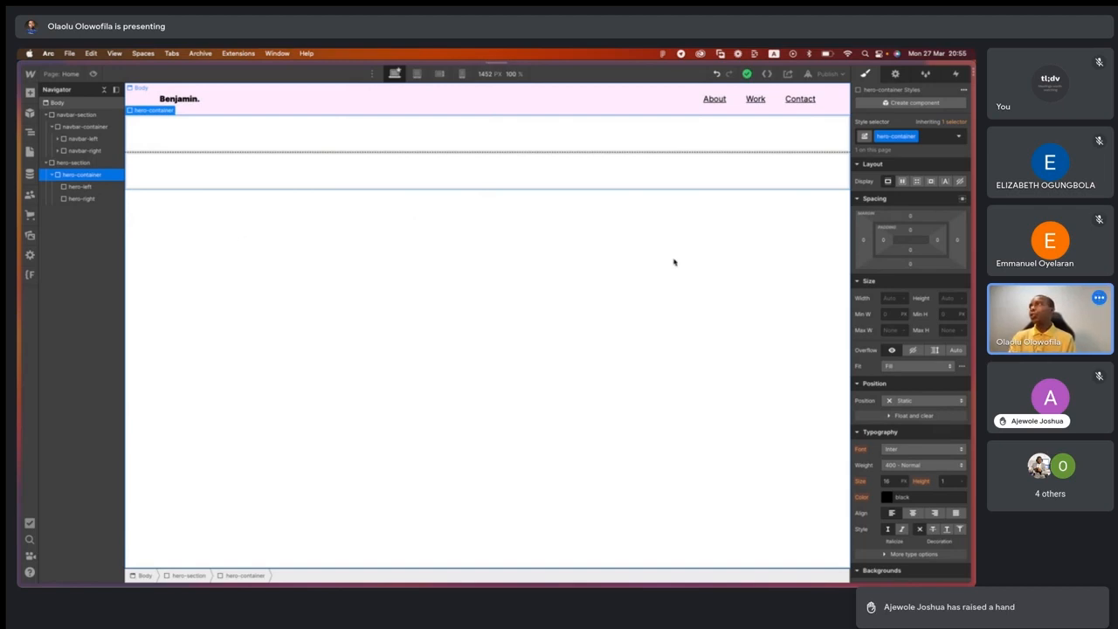
click(903, 182)
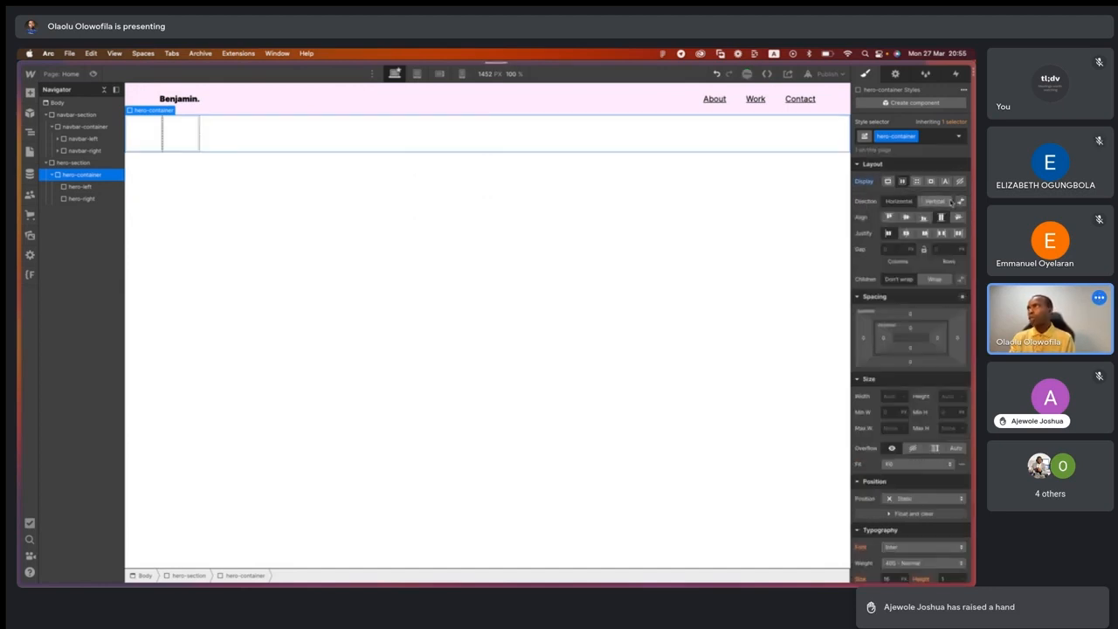
click(888, 183)
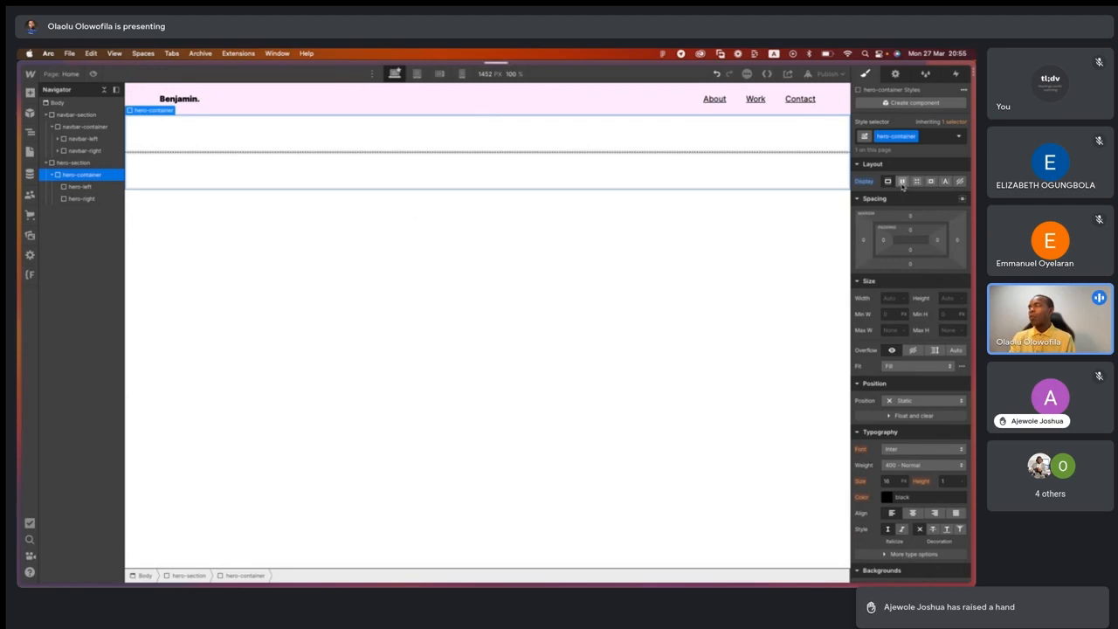
click(903, 183)
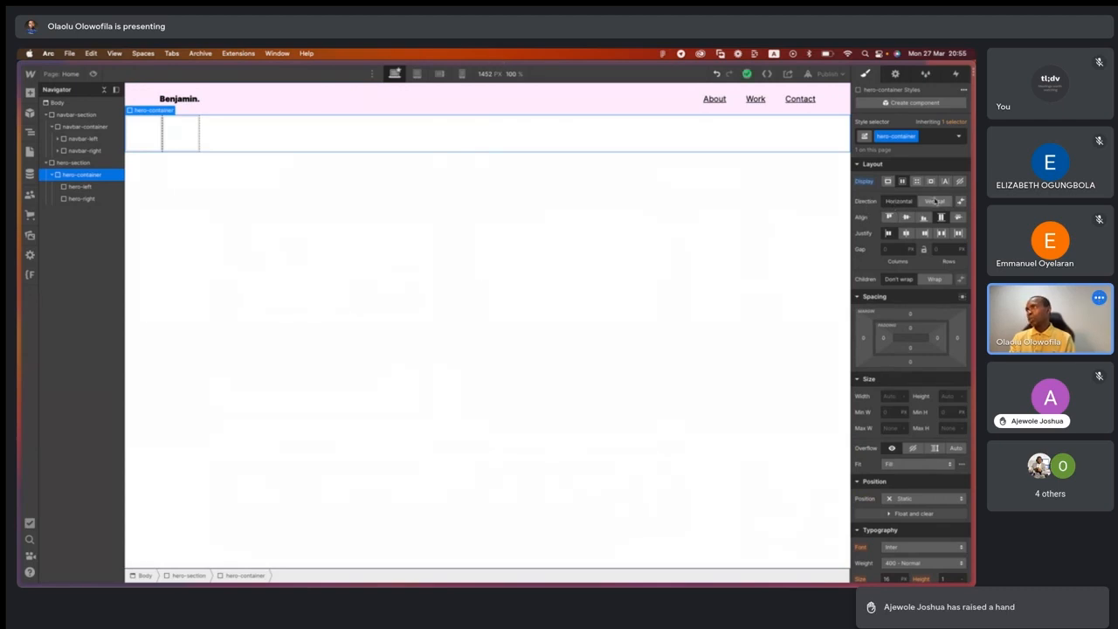
click(935, 202)
click(900, 201)
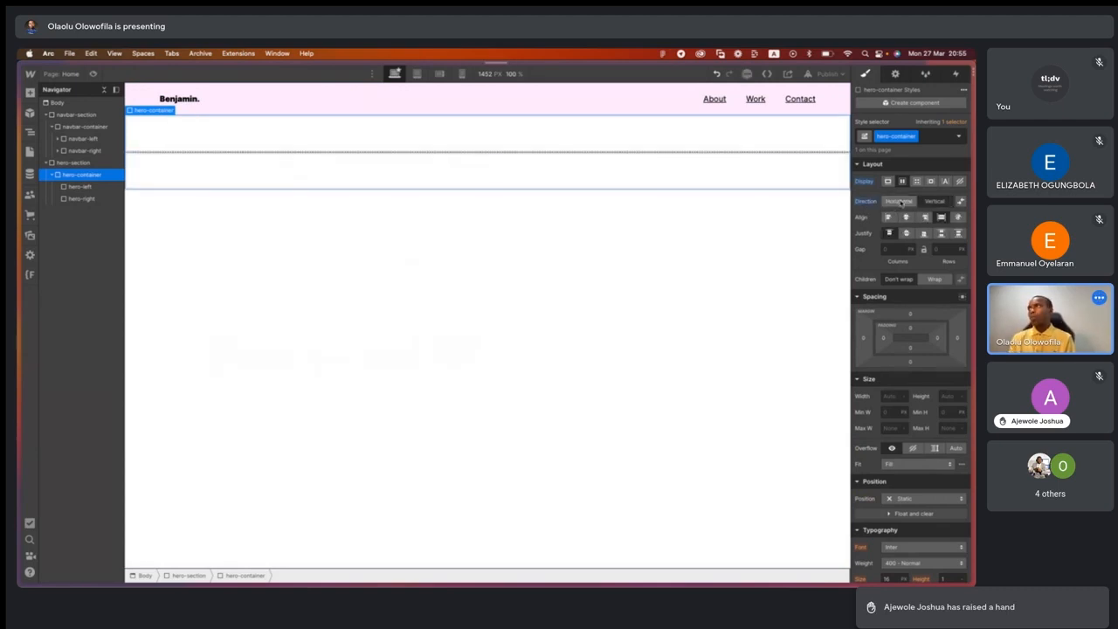
click(900, 202)
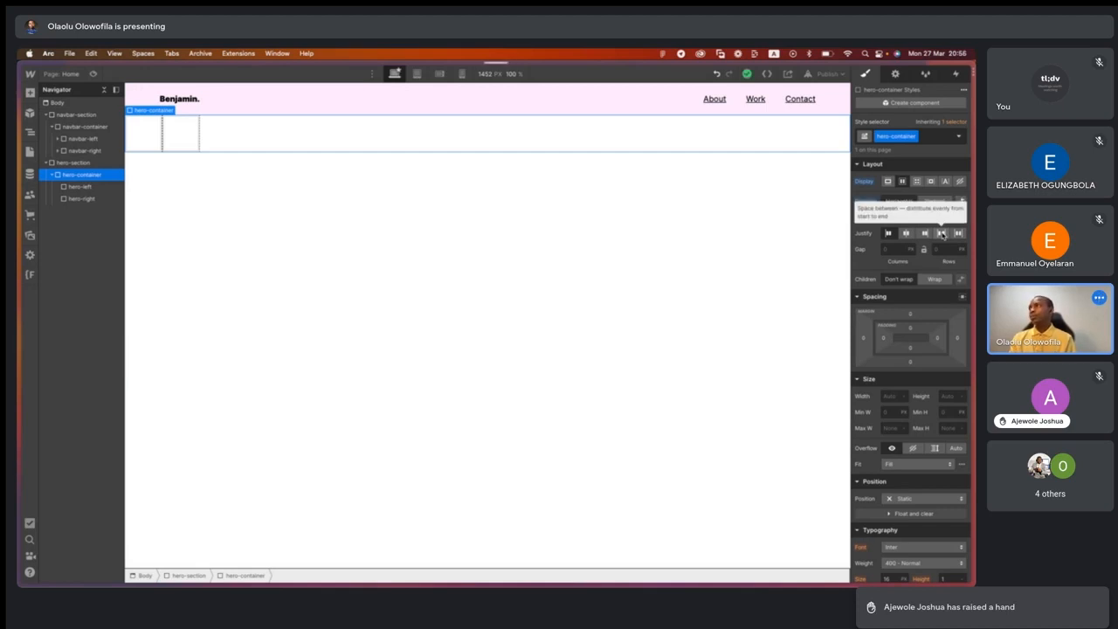
click(941, 233)
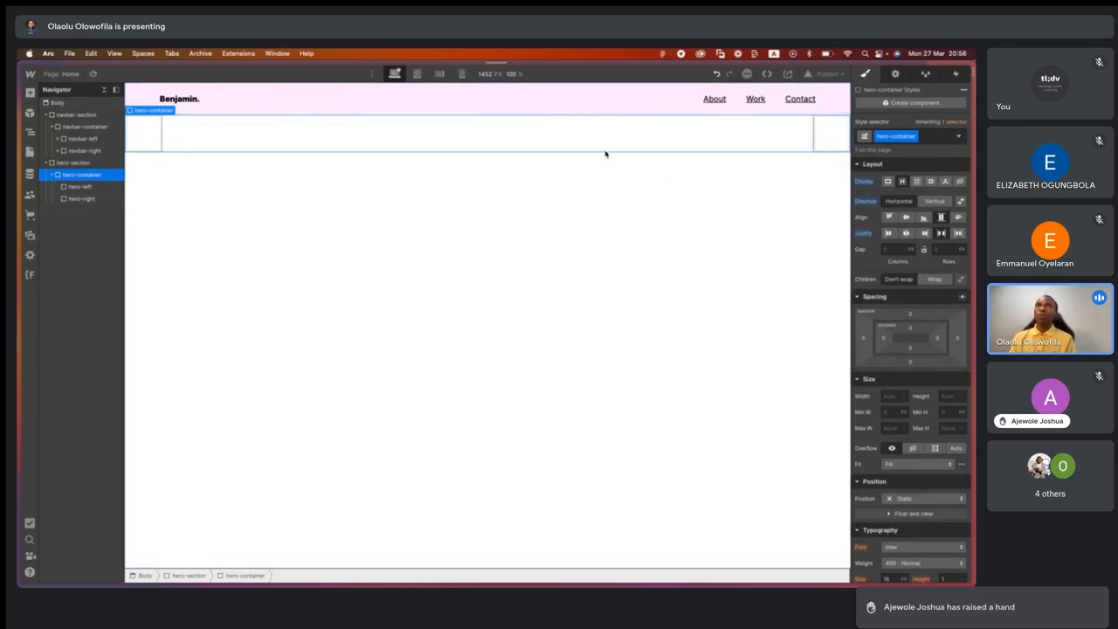
Switch to Figma, sketch a rectangle about 1259 × 54 across the top of the desktop header, delete it, and return to Webflow.
click(87, 189)
click(77, 178)
key(ctrl+Right)
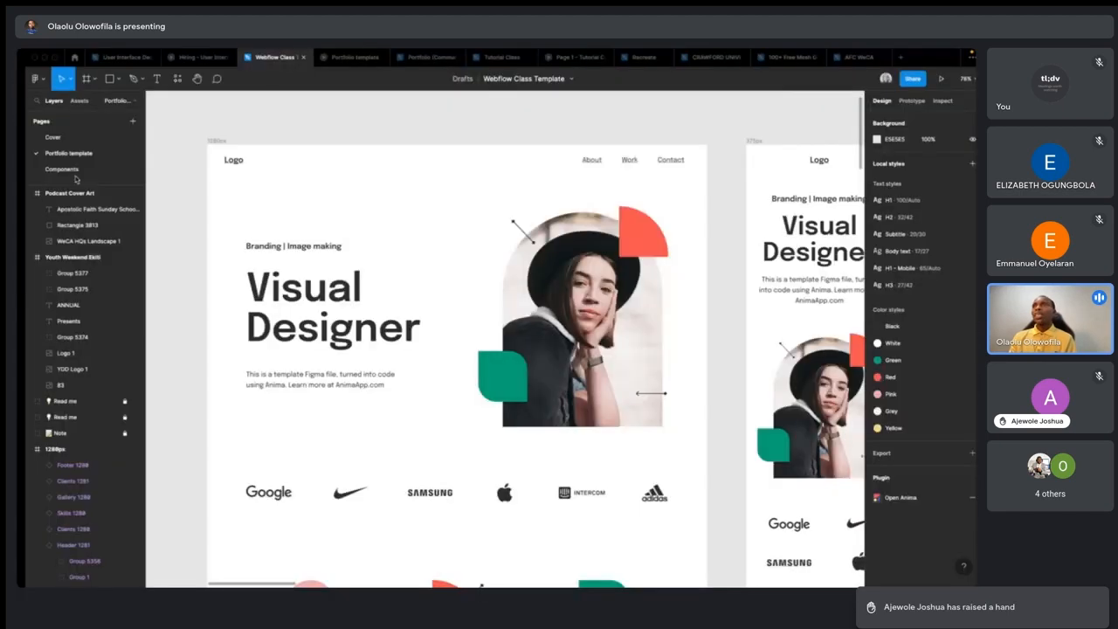
click(321, 219)
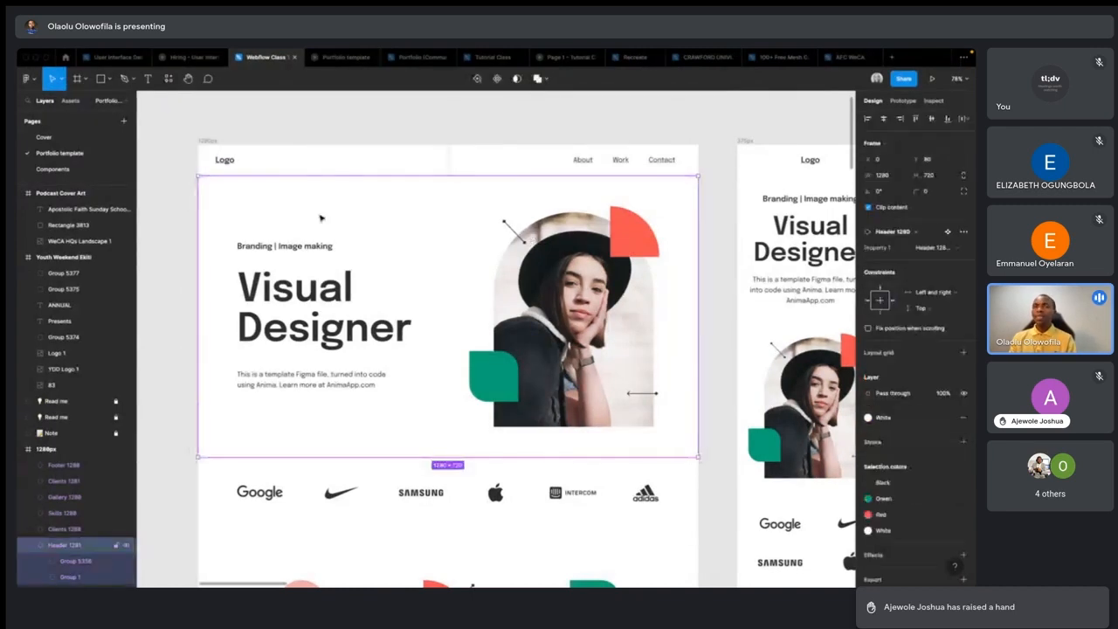
key(r)
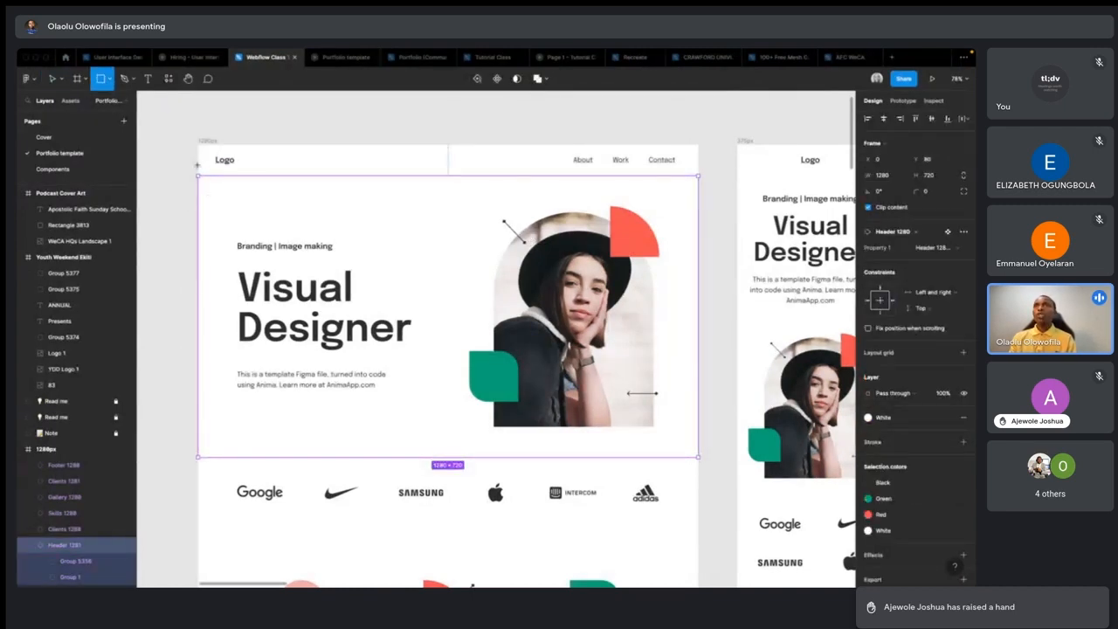
mouse_move(193, 175)
mouse_down()
mouse_move(290, 175)
mouse_move(501, 219)
mouse_move(669, 196)
mouse_move(684, 205)
mouse_up()
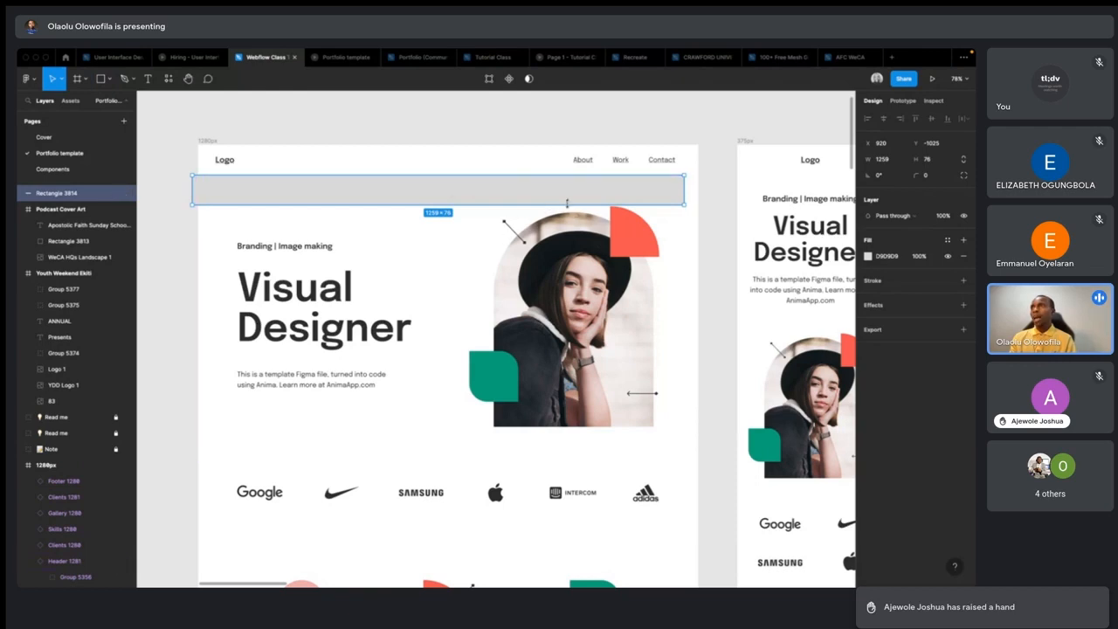
drag(555, 205, 555, 195)
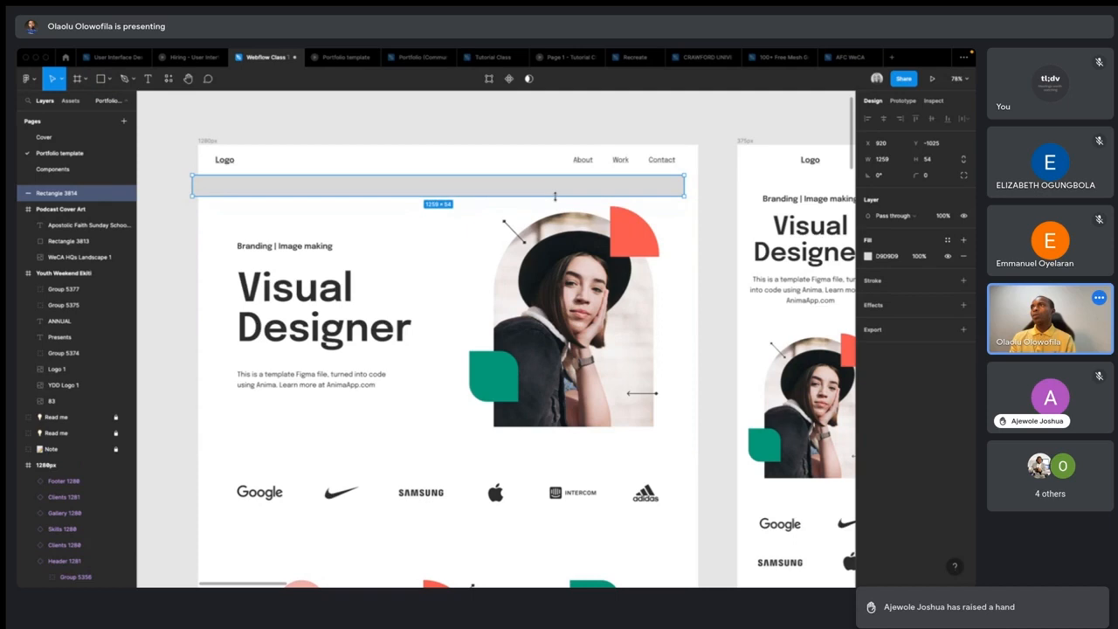
key(Delete)
key(super+Tab)
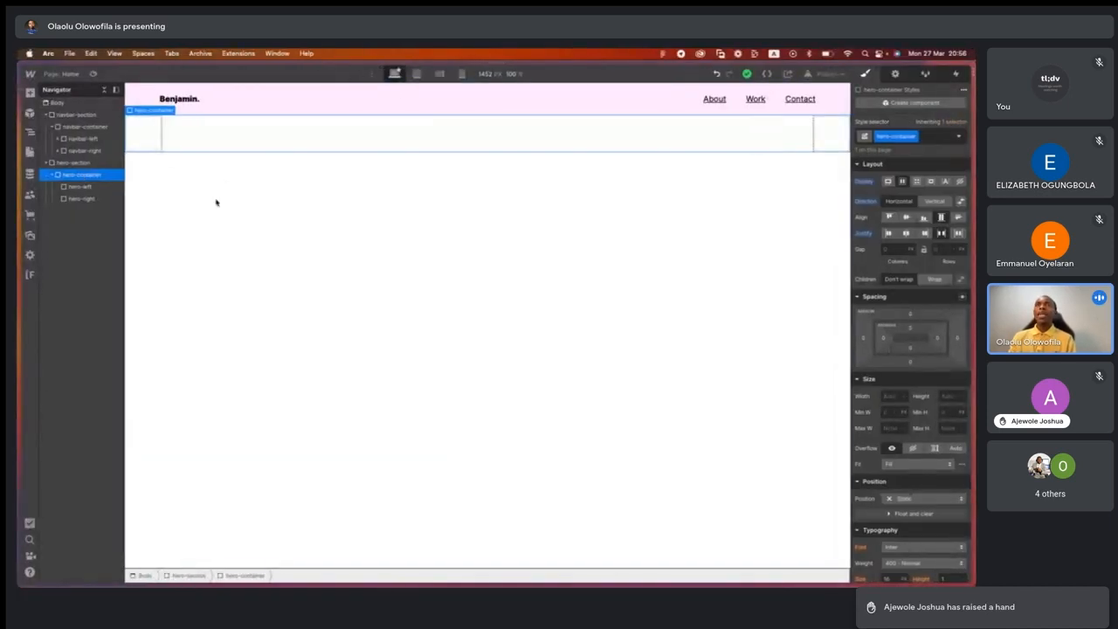
click(910, 329)
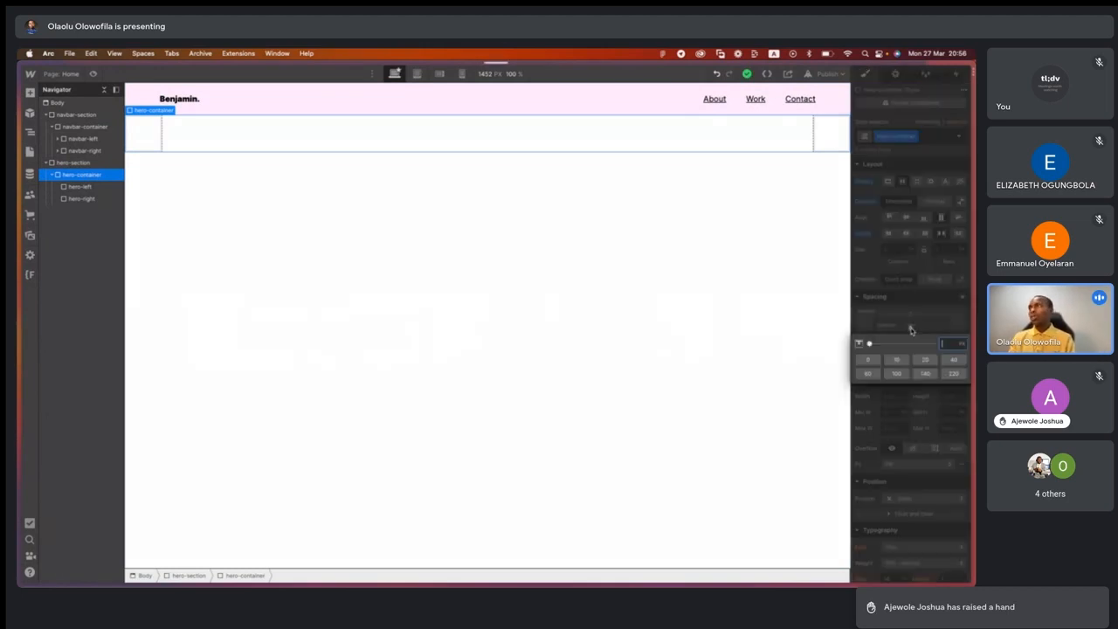
click(901, 303)
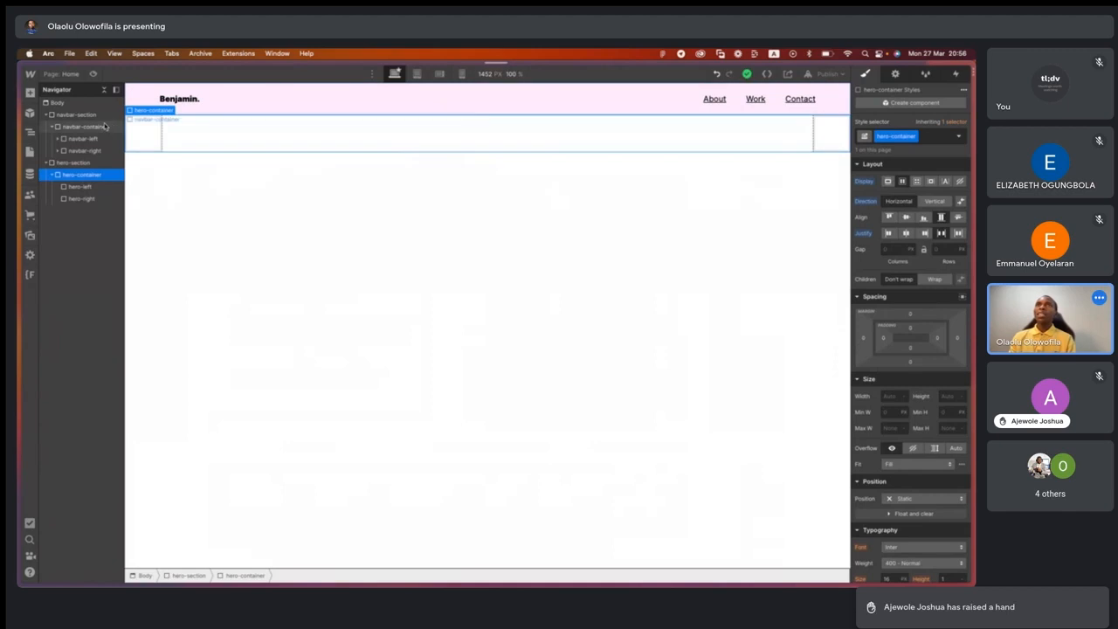
click(159, 142)
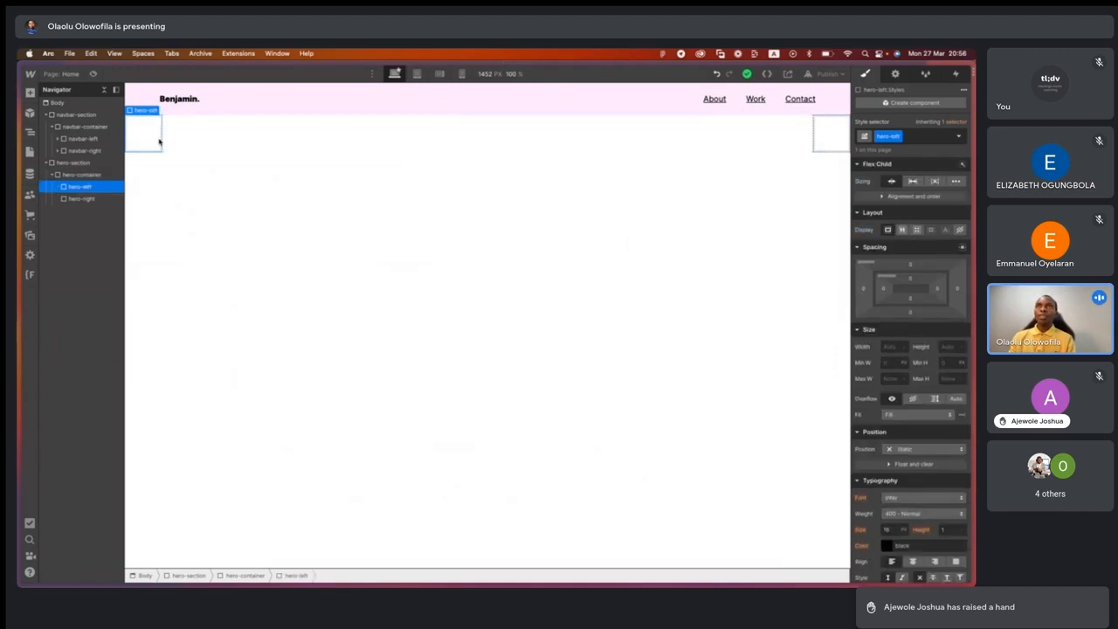
Switch to Figma and cover the hero's subtitle, heading and body text with placeholder rectangles of about 451 × 30, 465 × 204 and 465 × 73.
key(ctrl+Right)
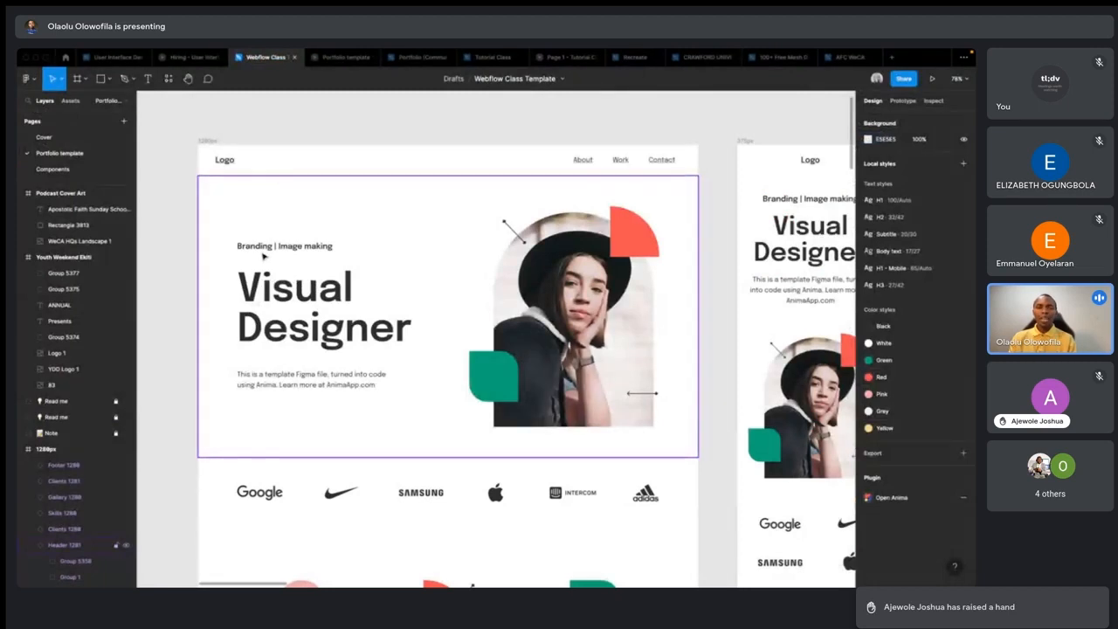
key(r)
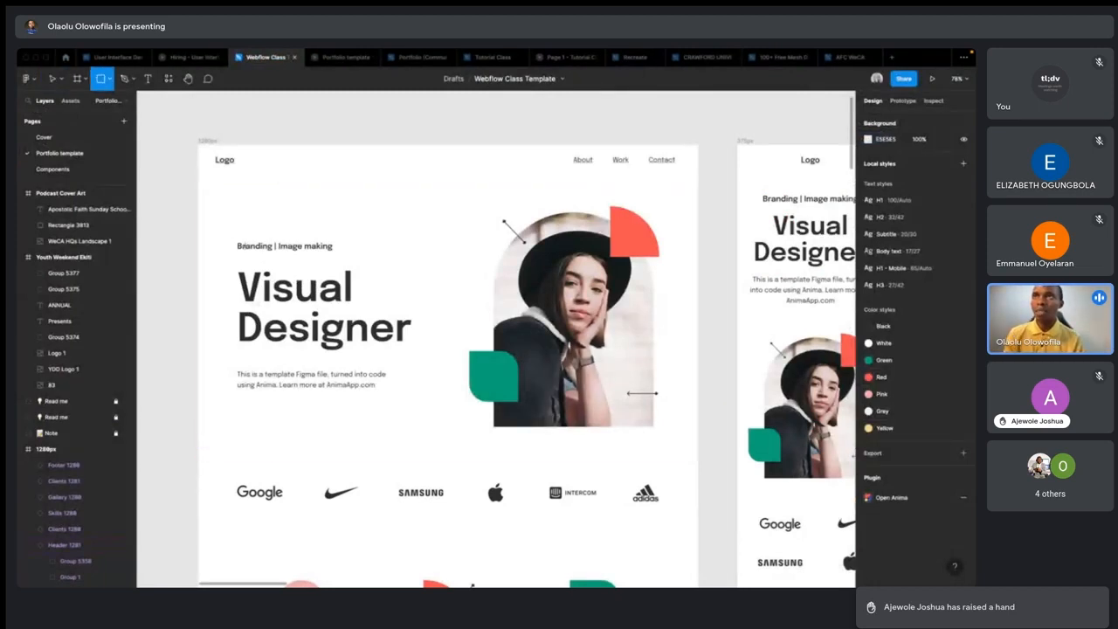
drag(403, 255, 401, 251)
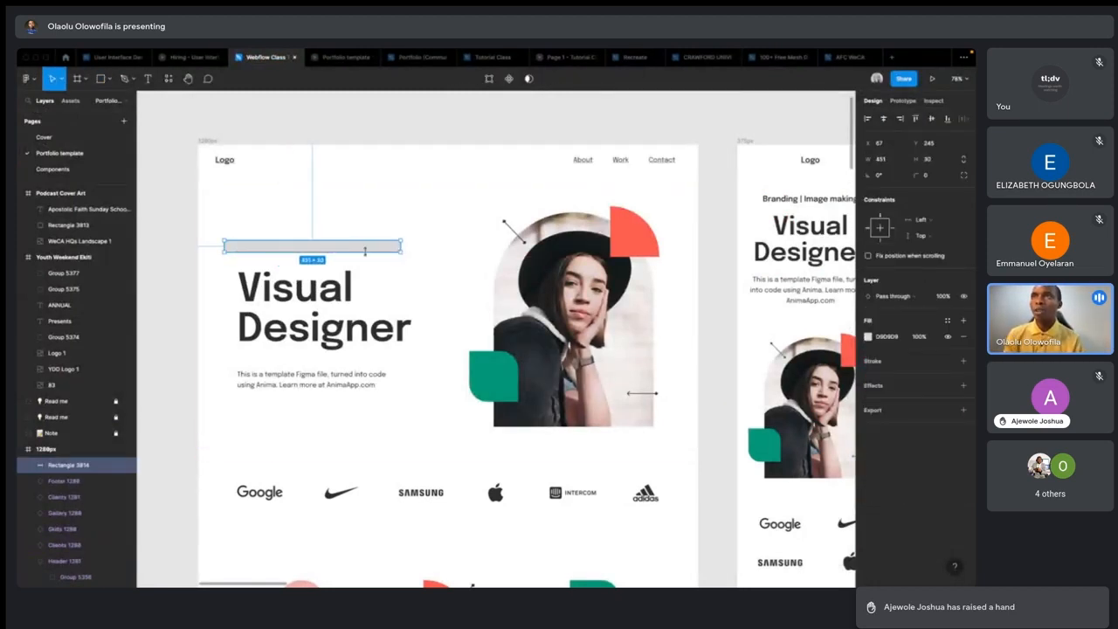
drag(316, 246, 310, 378)
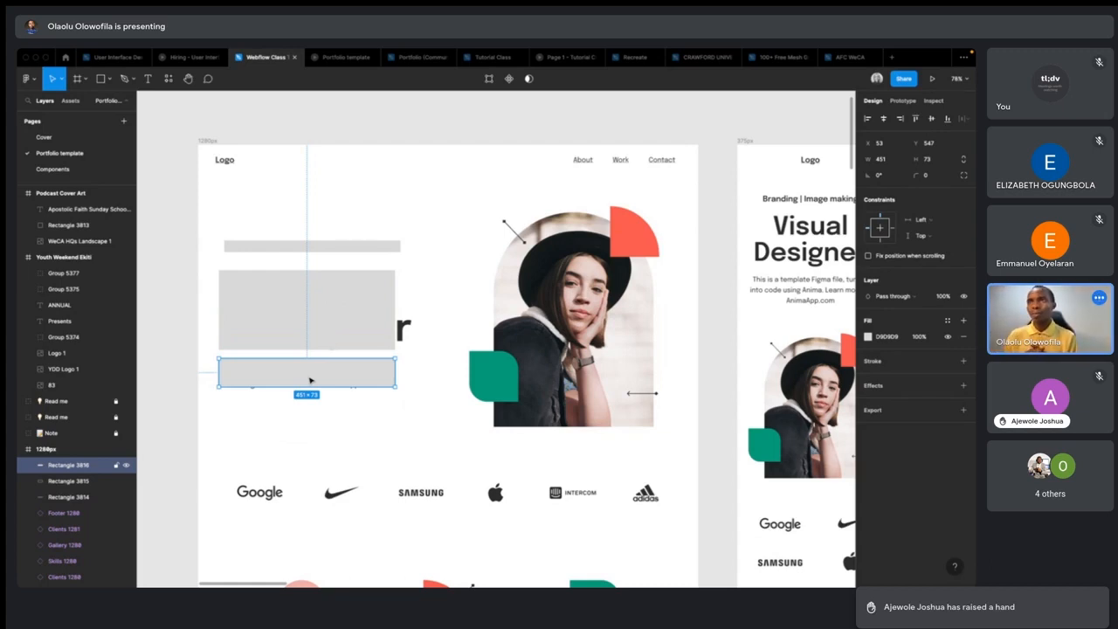
shift+click(295, 333)
drag(395, 311, 400, 308)
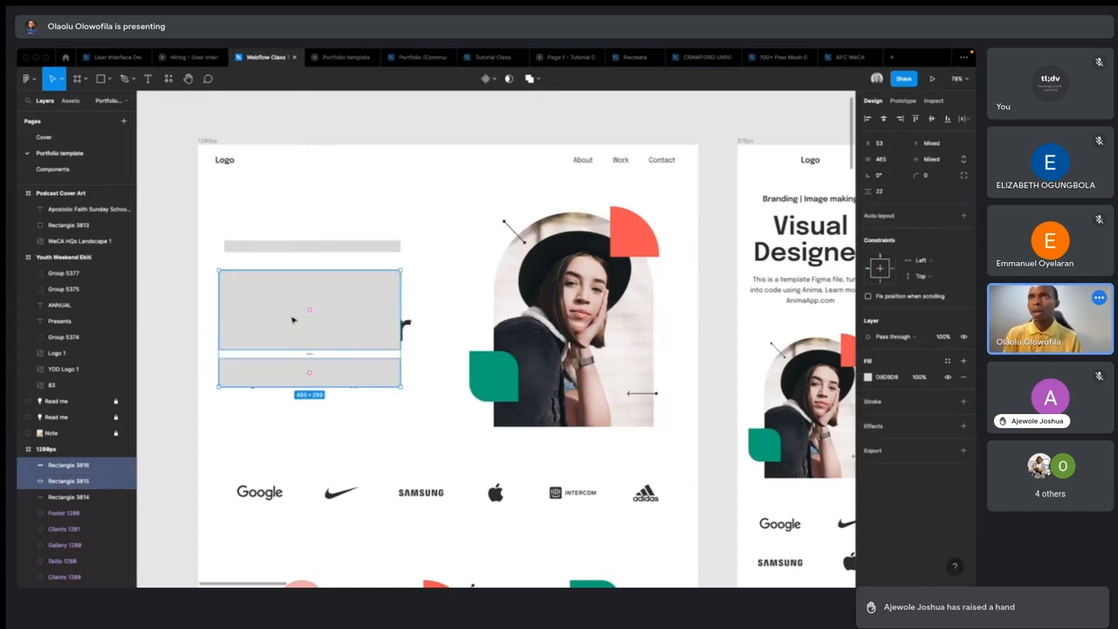
drag(294, 317, 298, 318)
click(370, 403)
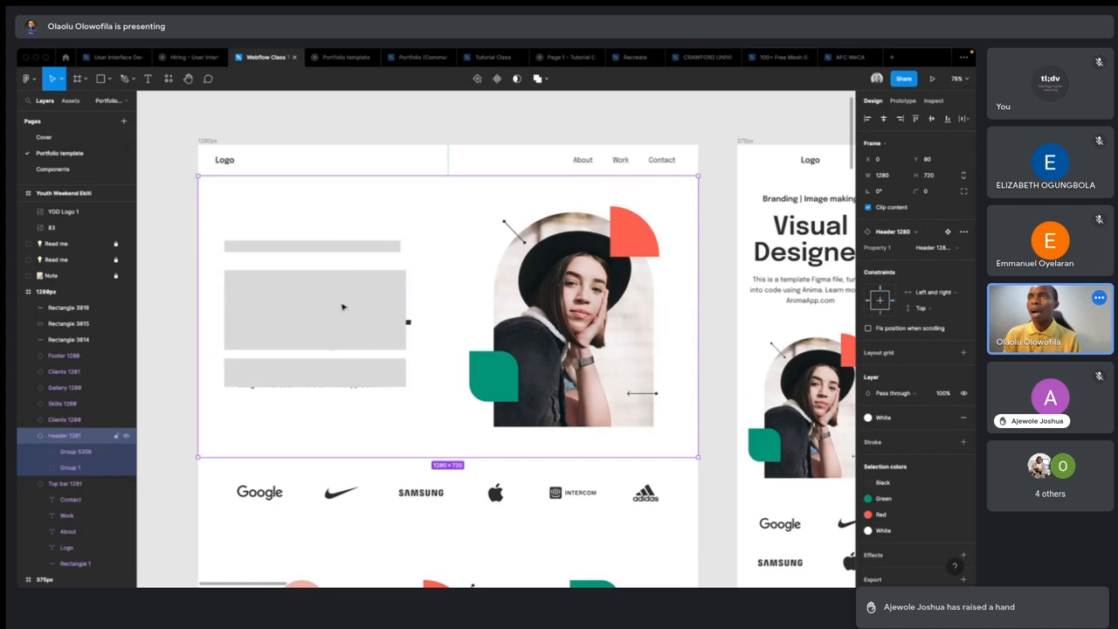
click(341, 253)
click(335, 305)
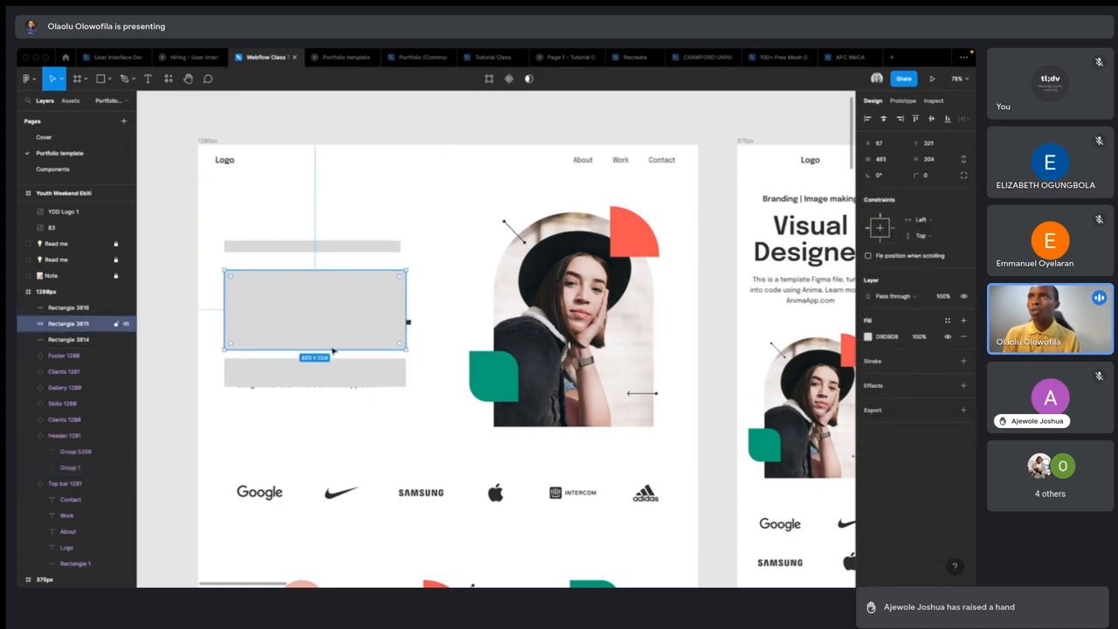
click(334, 374)
click(347, 314)
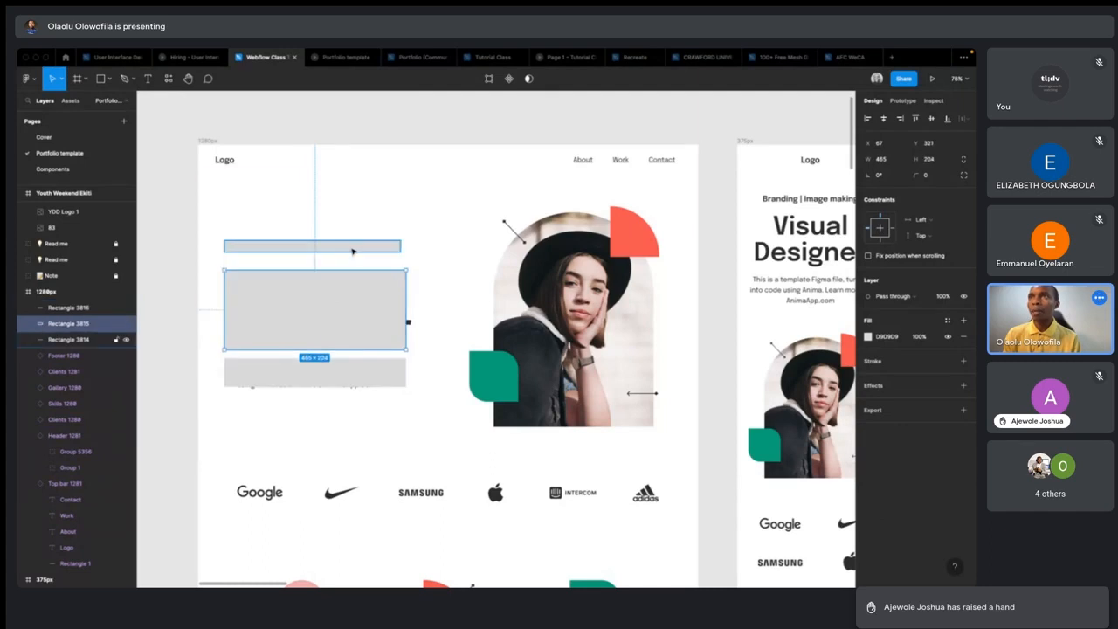
click(354, 247)
click(353, 294)
click(354, 373)
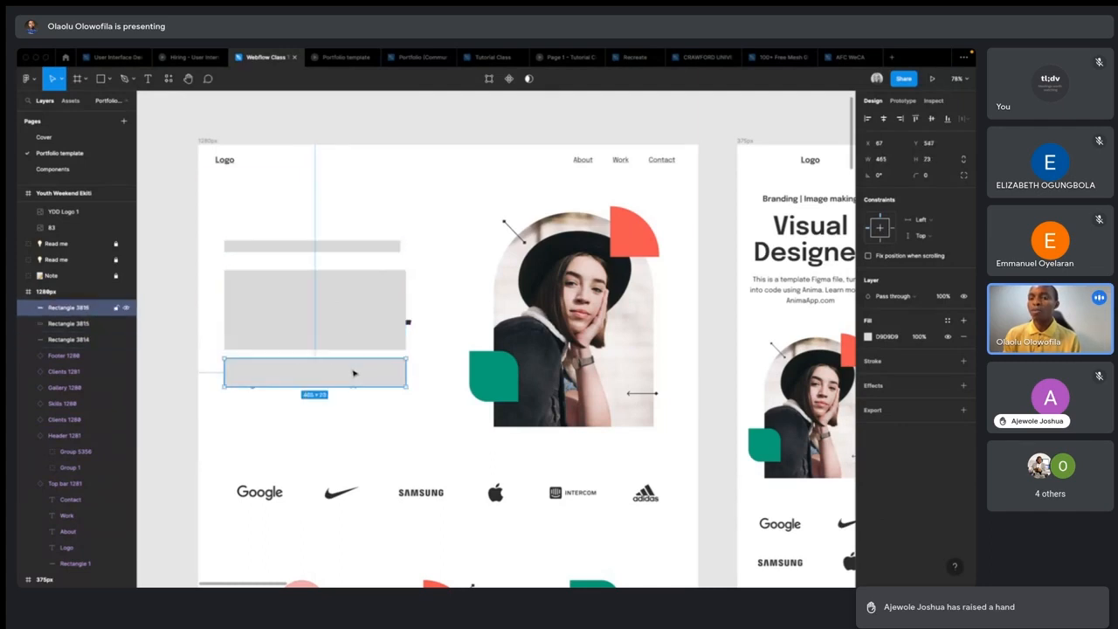
Delete the three placeholder rectangles covering the hero text.
key(Delete)
click(349, 302)
key(Delete)
click(351, 247)
key(Delete)
key(ctrl+Left)
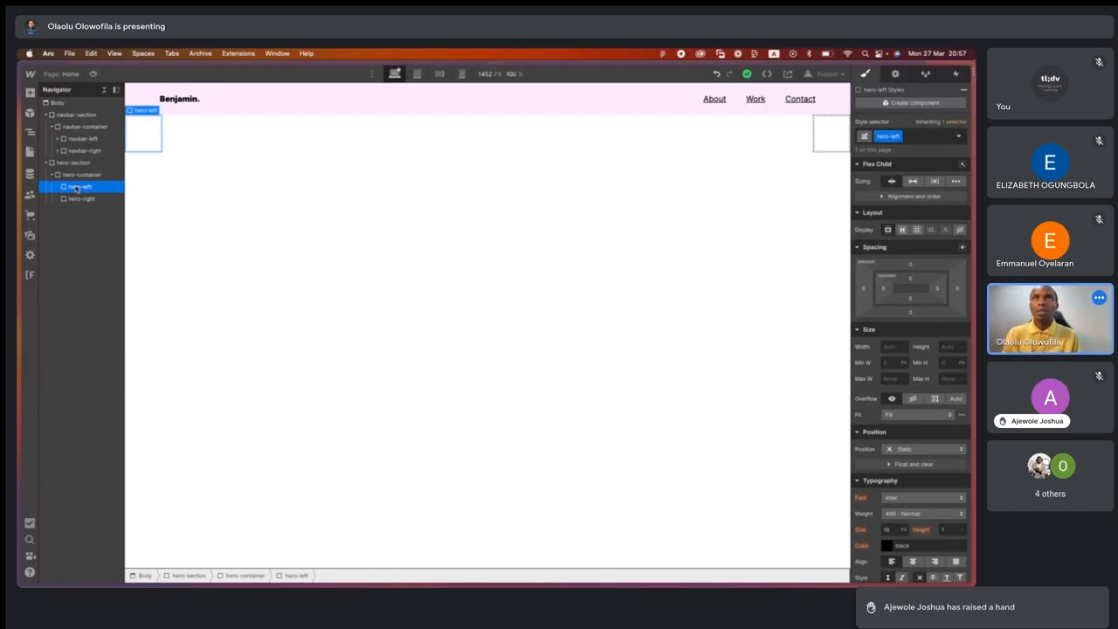
key(ctrl+Right)
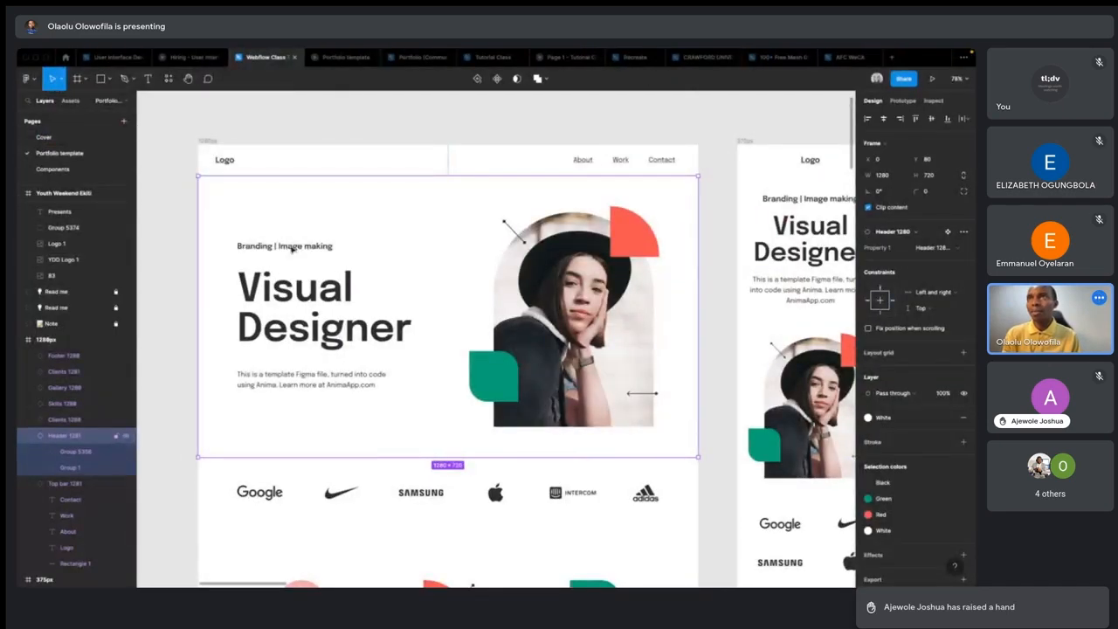
click(302, 293)
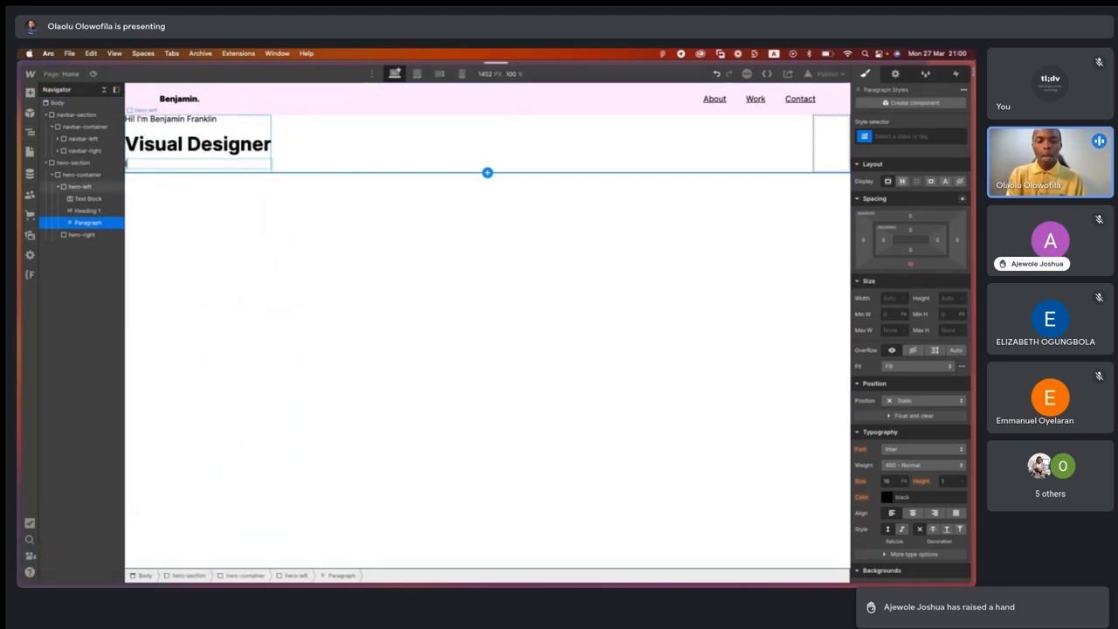
Complete the paragraph below the Visual Designer heading as "I design visually appealing graphics and digital designs that works for you and your brand!".
text(ign visually appealing)
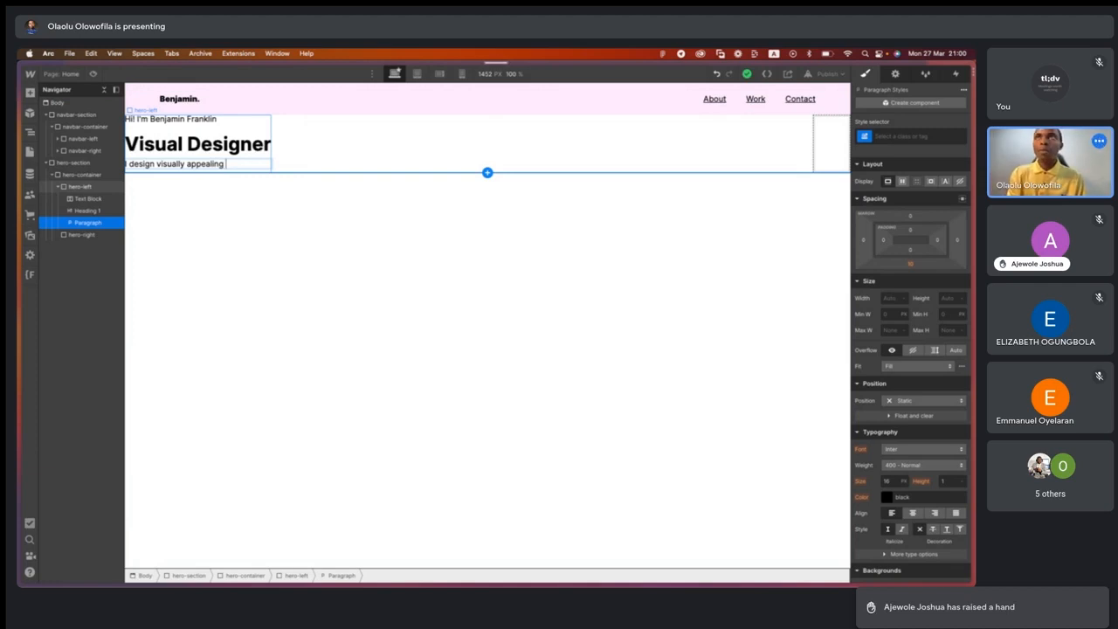
text( grap)
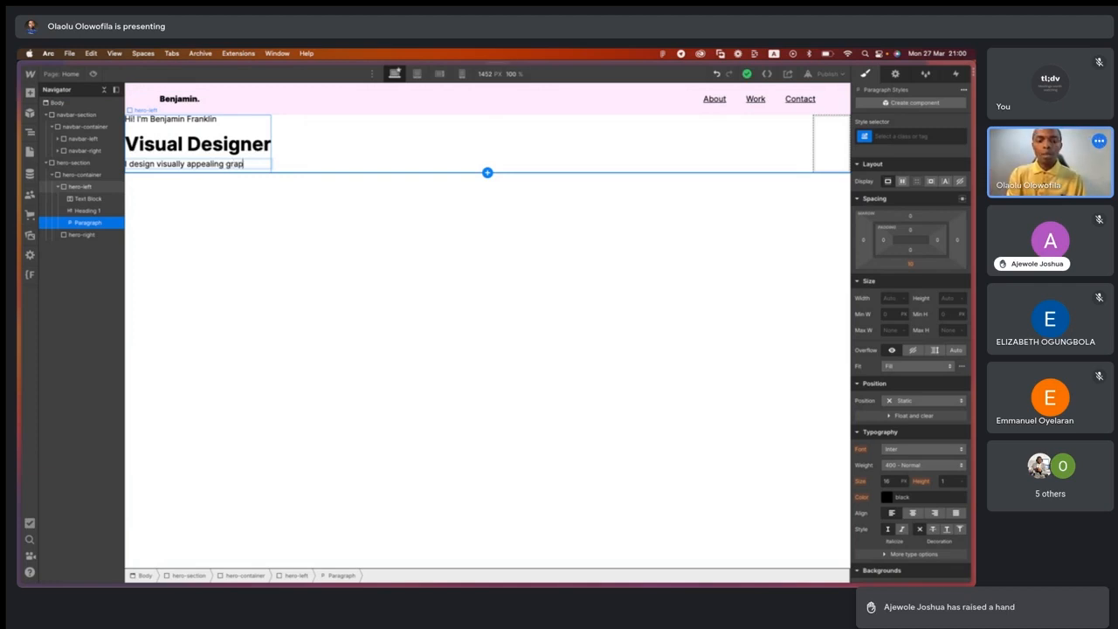
text(hics and we)
key(BackSpace)
key(BackSpace)
text(digital)
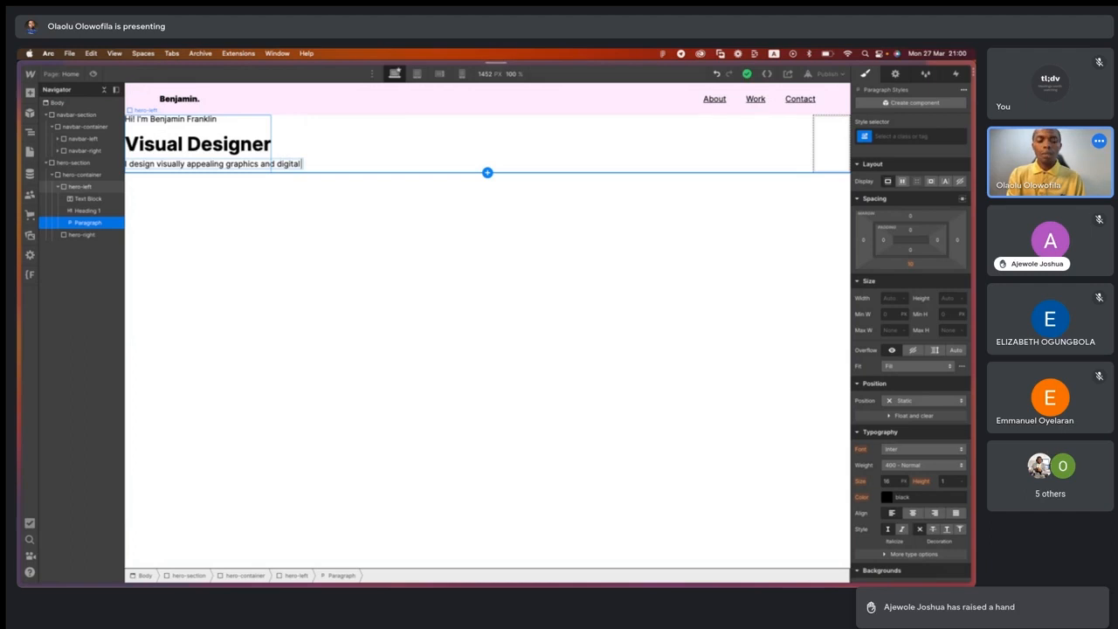
text( designs that works for you and your brand!)
click(134, 199)
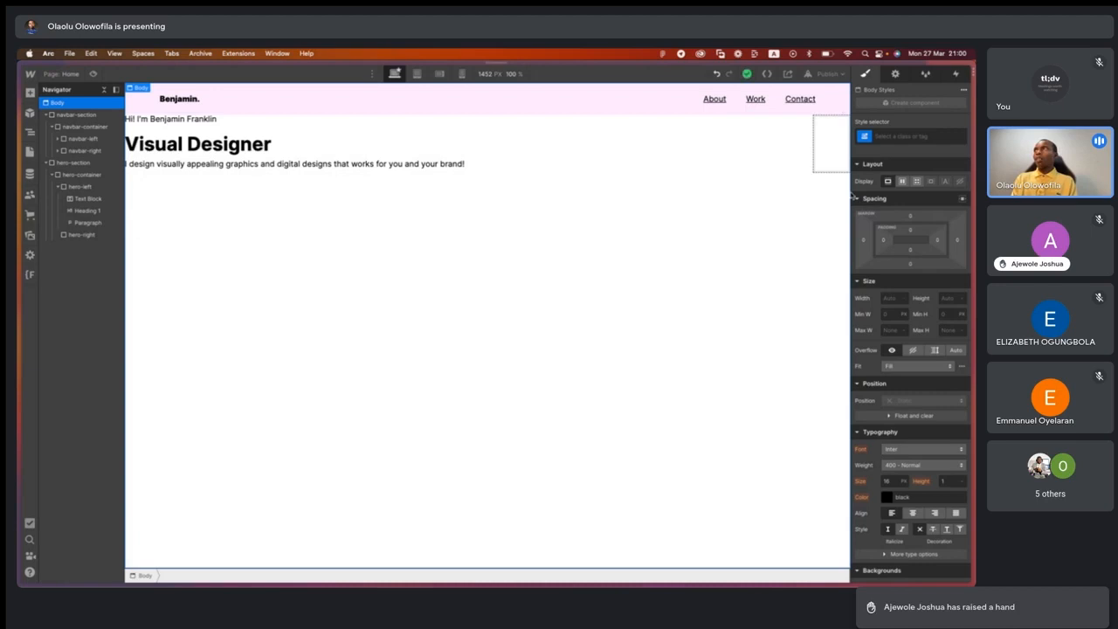
Switch to Figma and add a PNG export setting to the desktop header's portrait image group.
key(super+Tab)
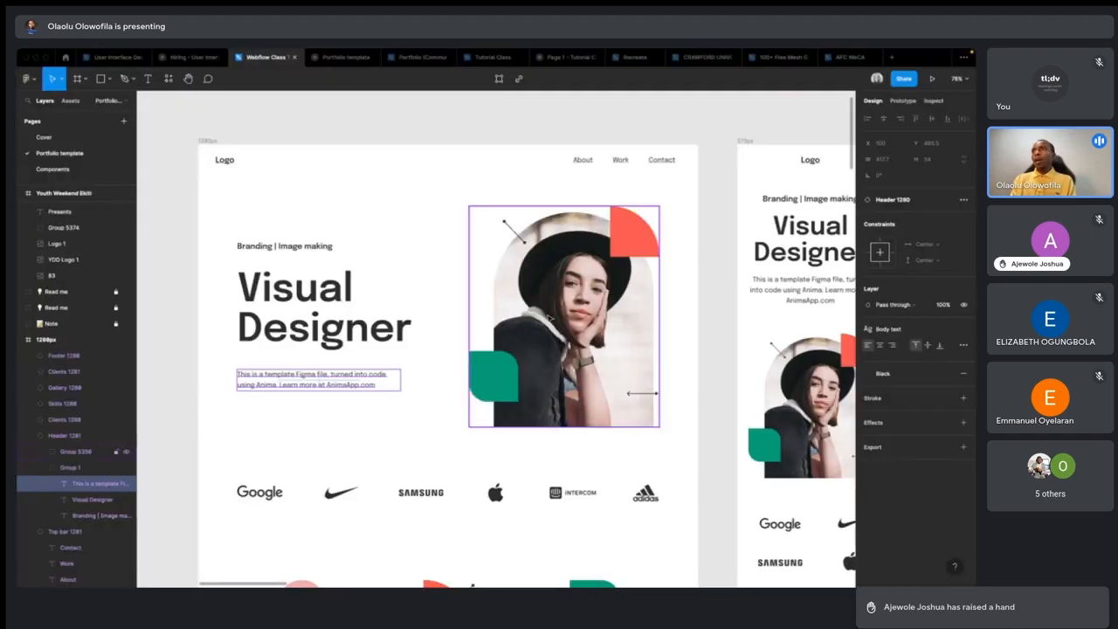
click(549, 318)
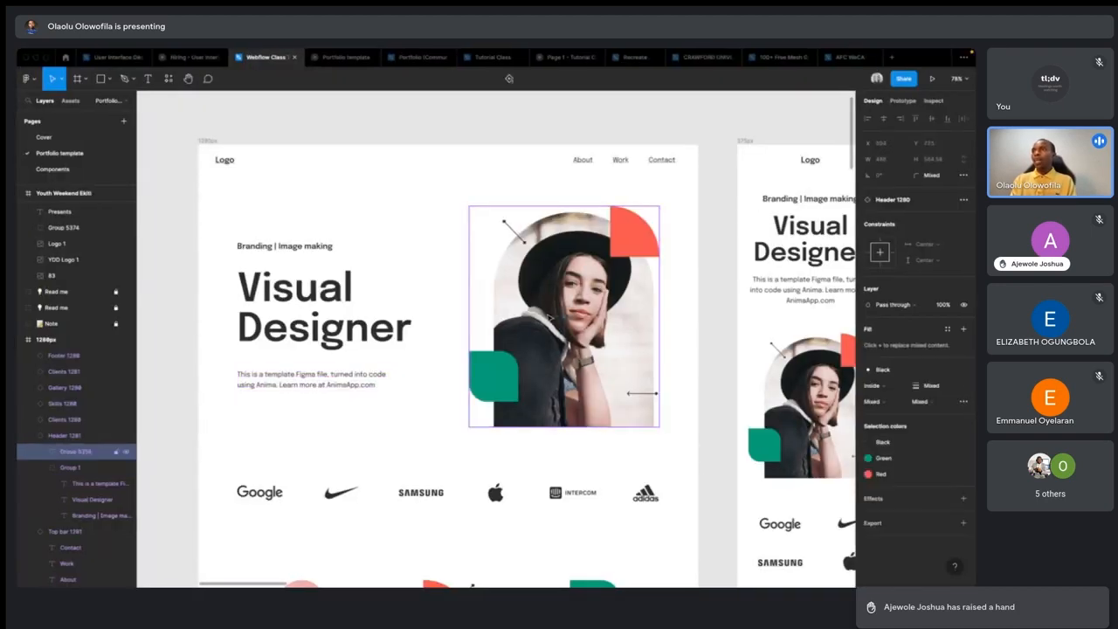
double_click(536, 282)
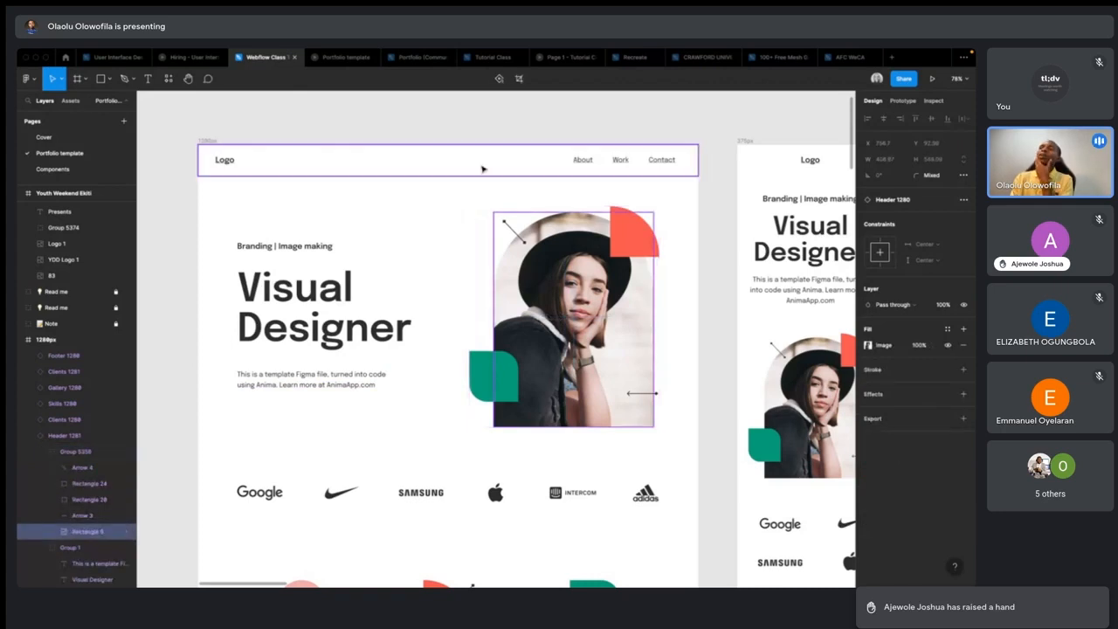
click(472, 115)
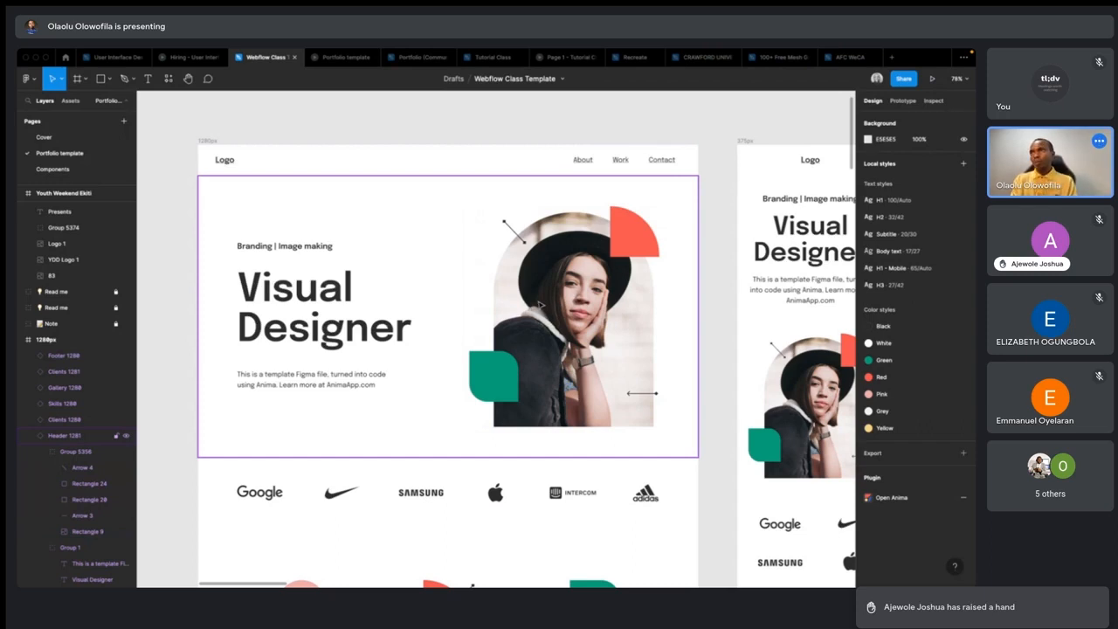
double_click(522, 283)
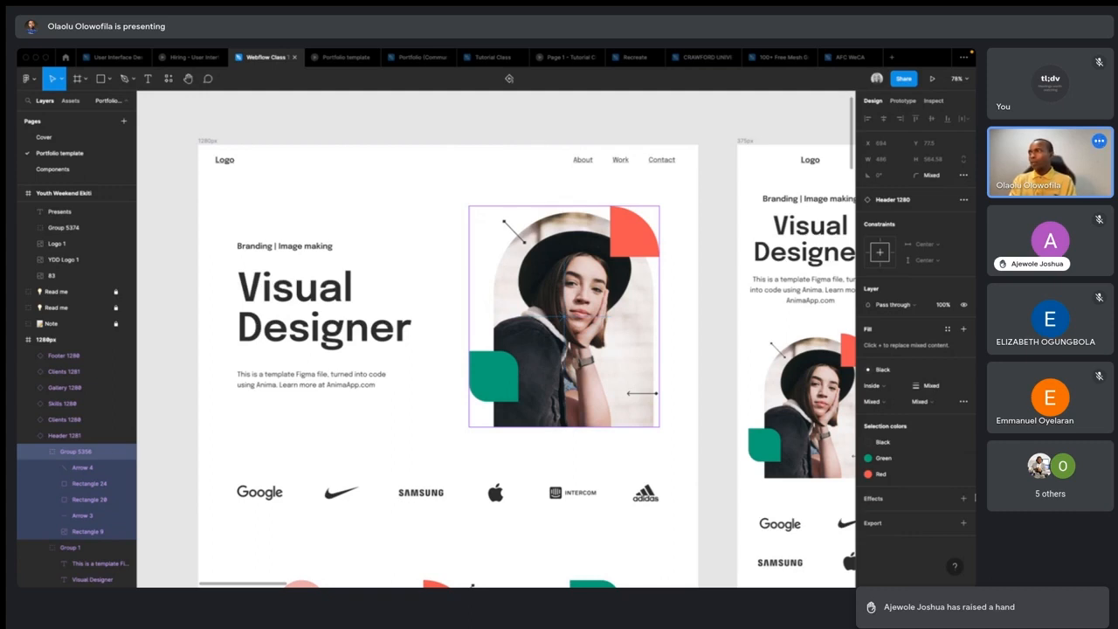
click(964, 521)
scroll(943, 471, down, 3)
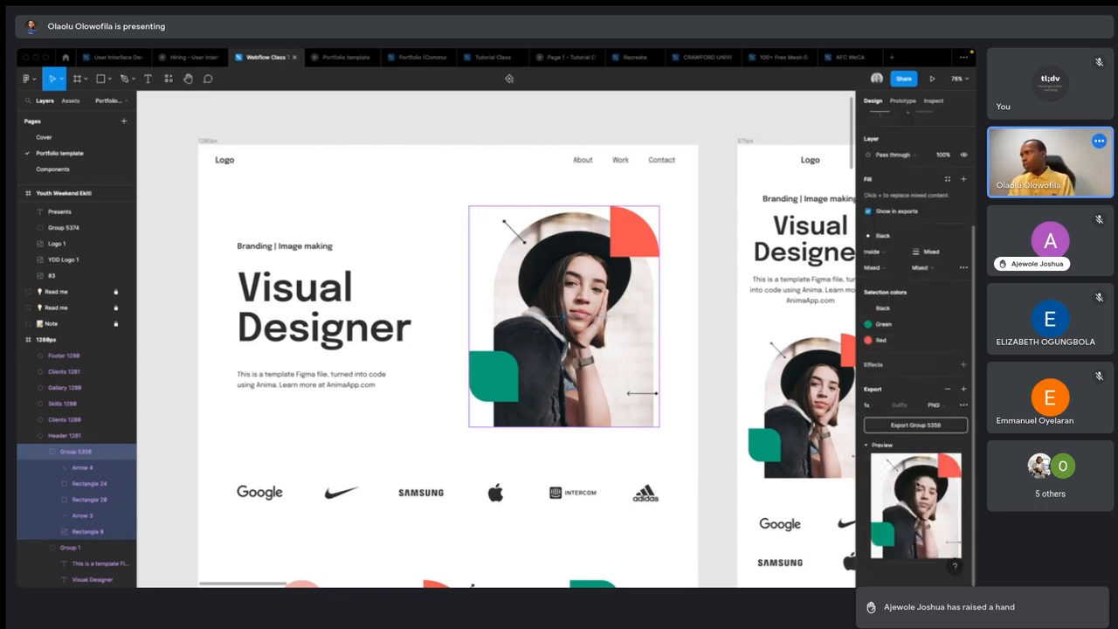
click(951, 406)
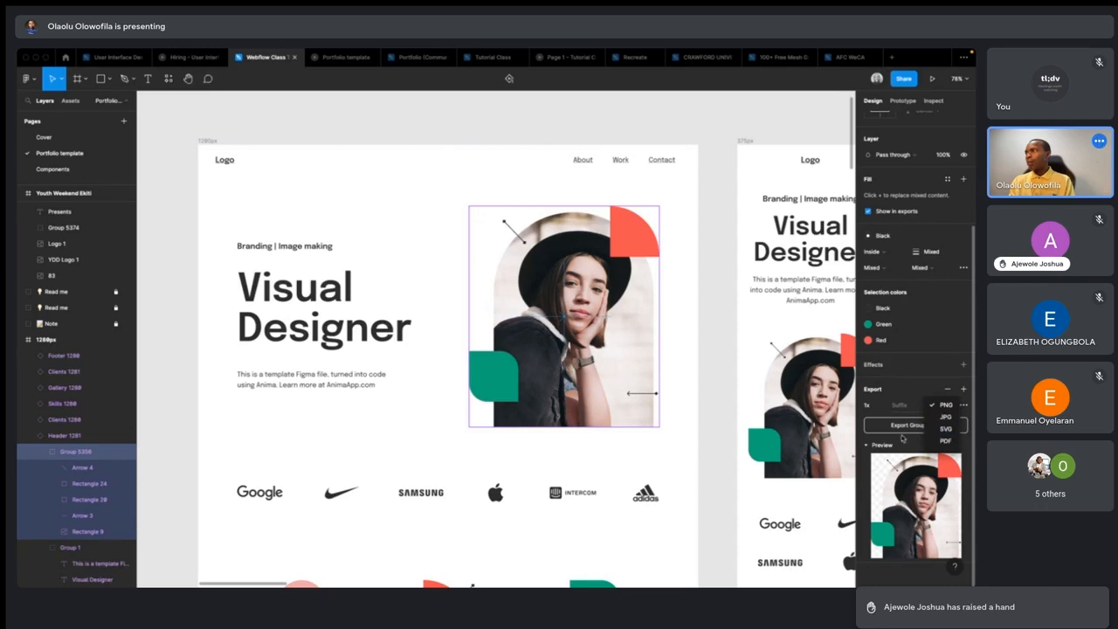
click(945, 406)
Export the portrait group as a PNG into the Borderless Skills Webflow Class folder in Documents.
click(917, 428)
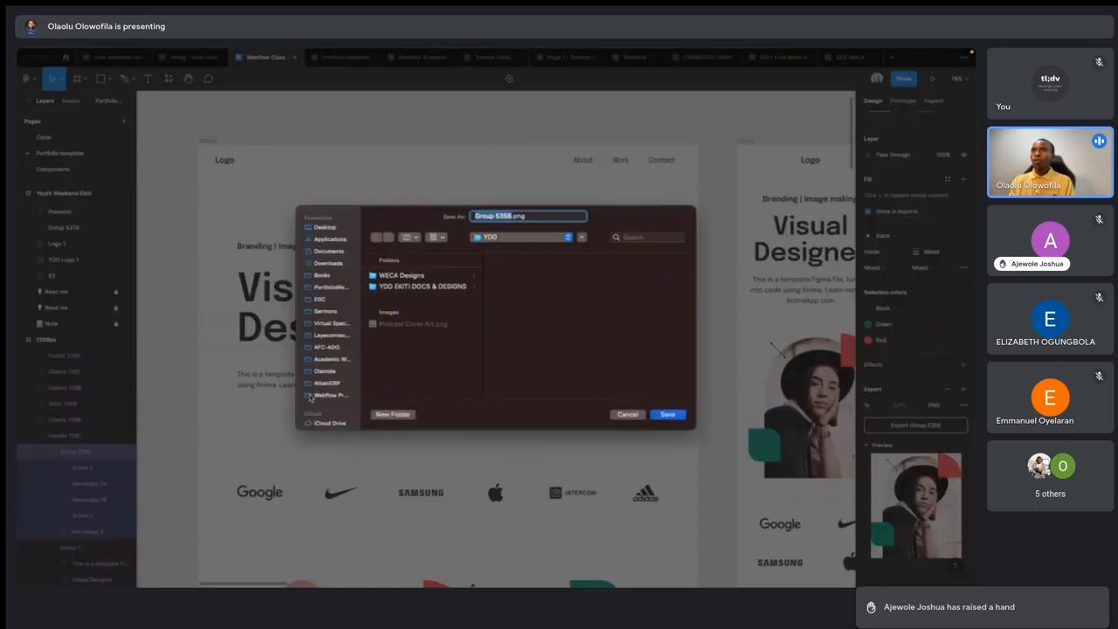
click(329, 250)
scroll(397, 355, down, 5)
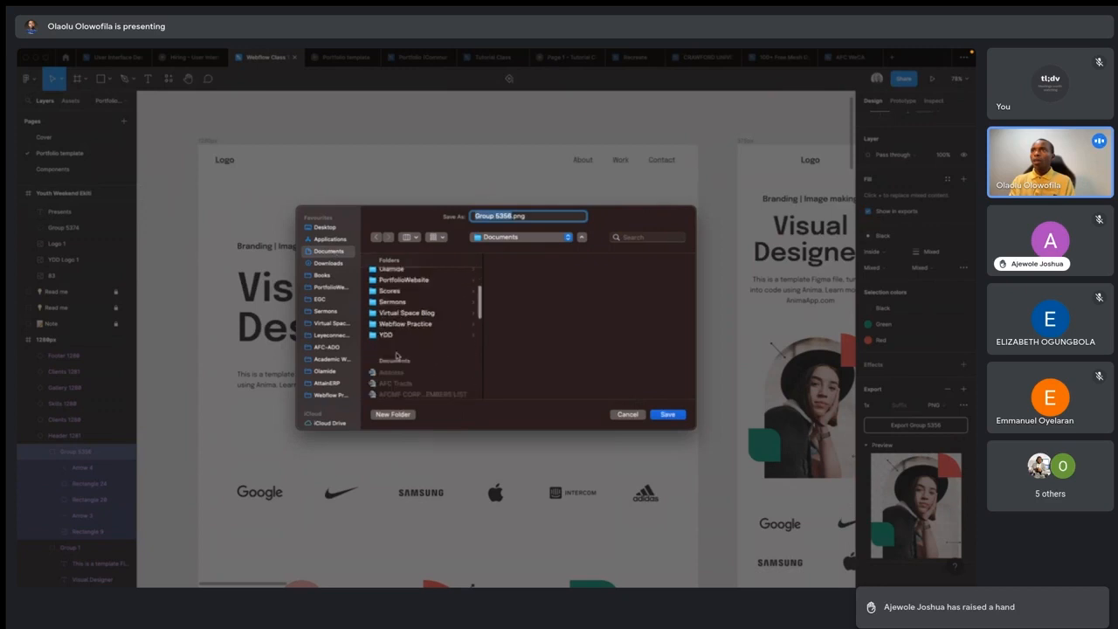
scroll(397, 298, up, 10)
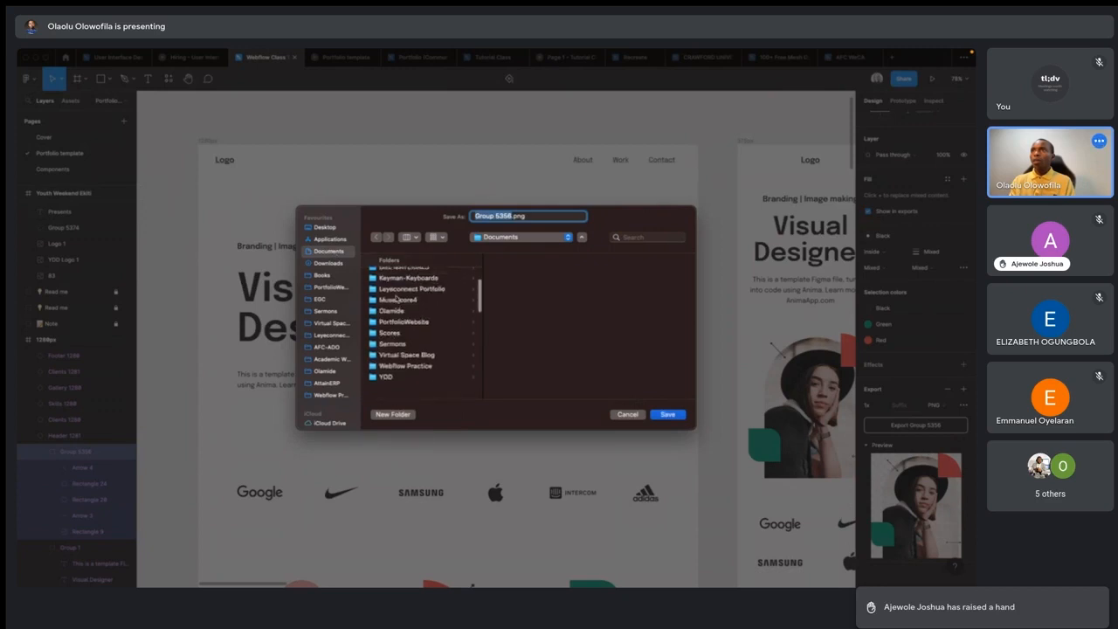
click(402, 385)
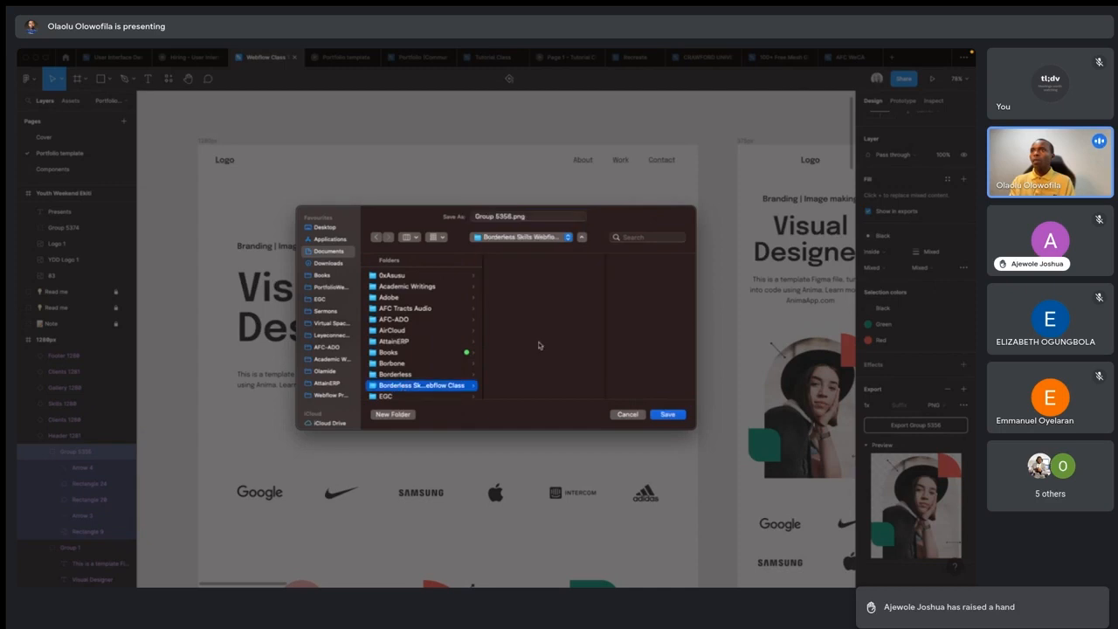
click(662, 417)
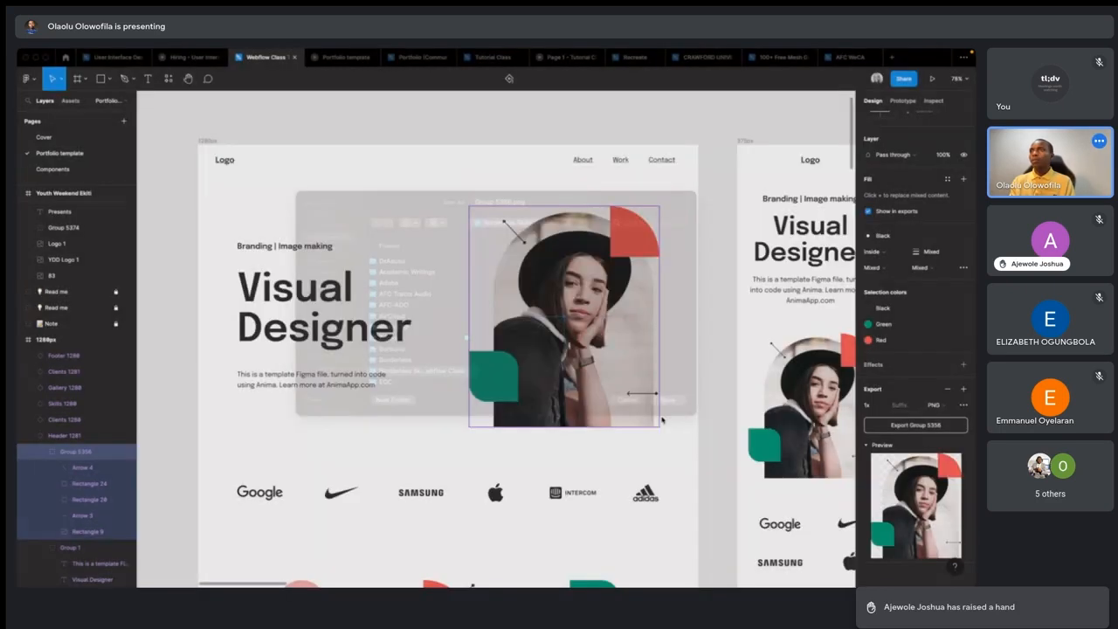
Return to Webflow and add an Image element inside the hero-right div.
key(ctrl+Left)
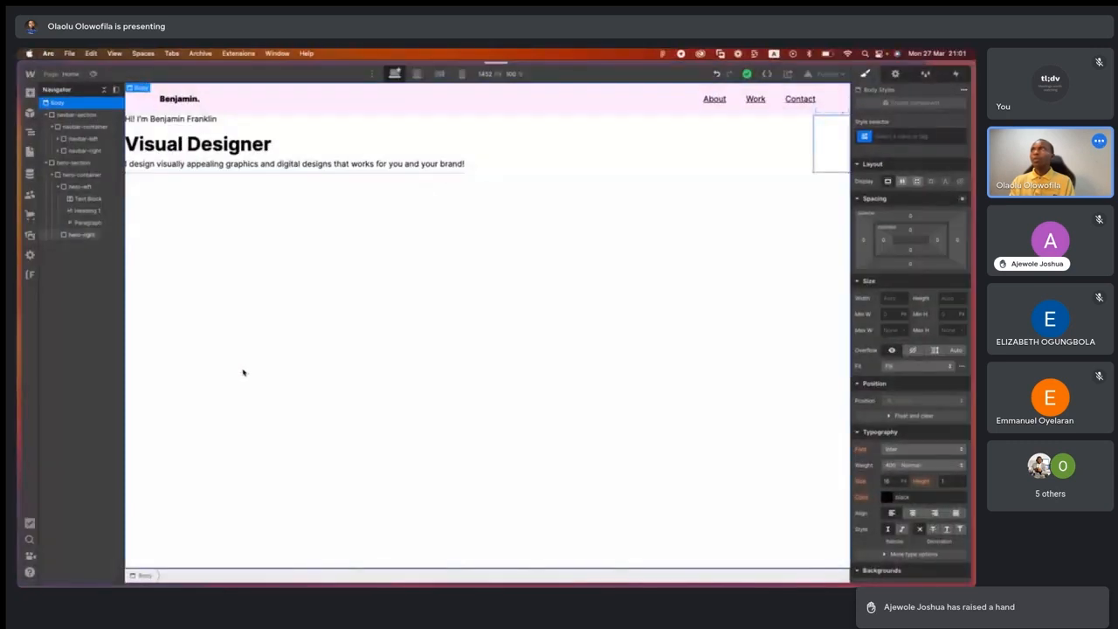
click(829, 143)
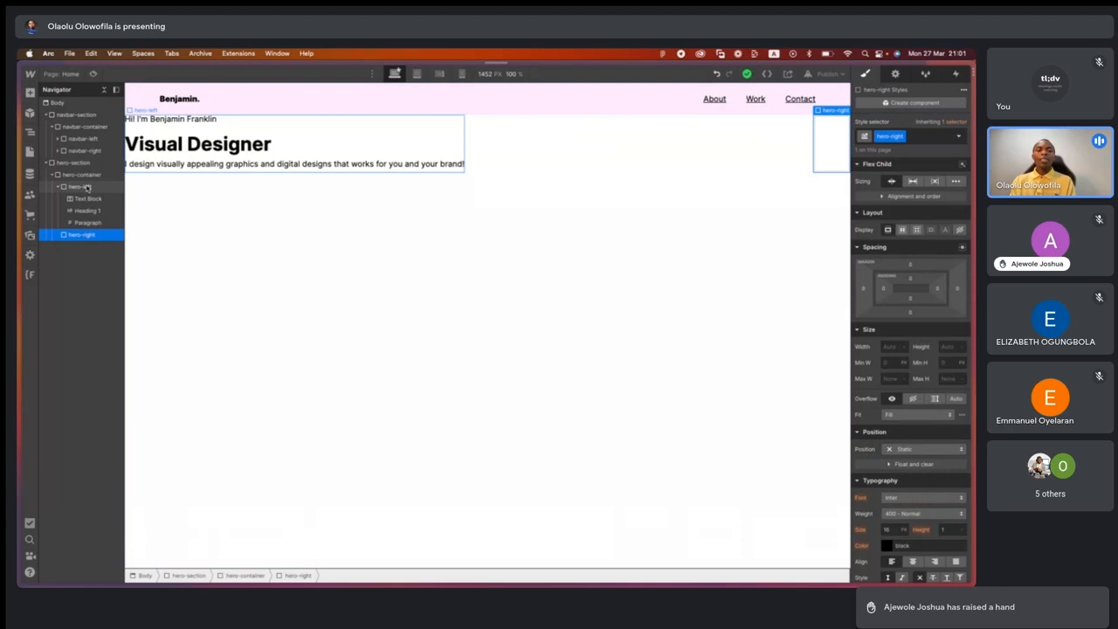
key(a)
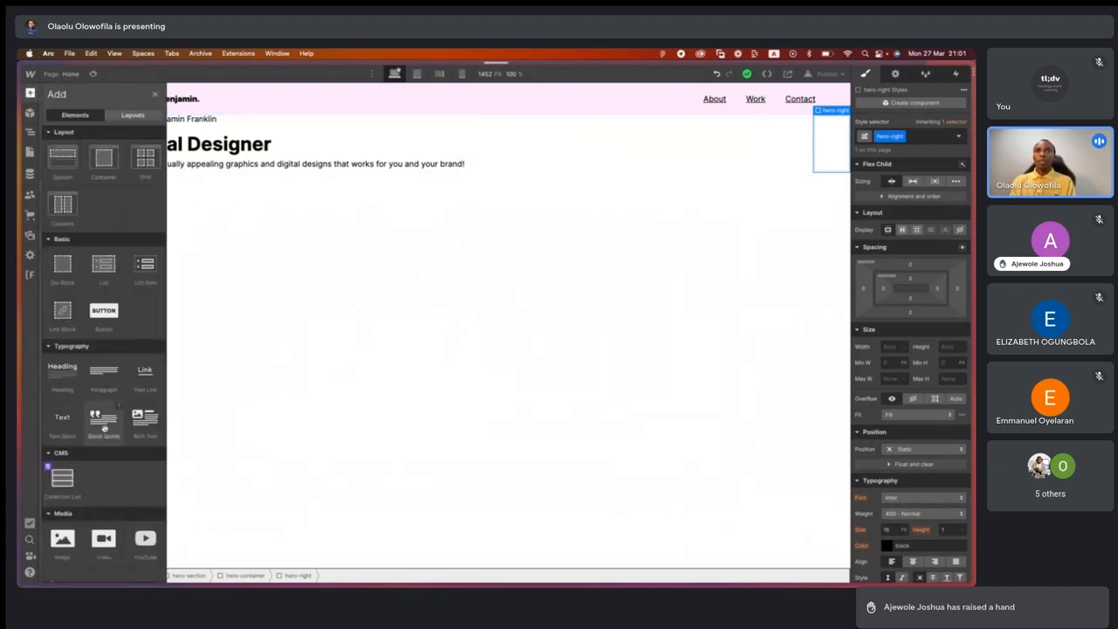
scroll(88, 419, down, 3)
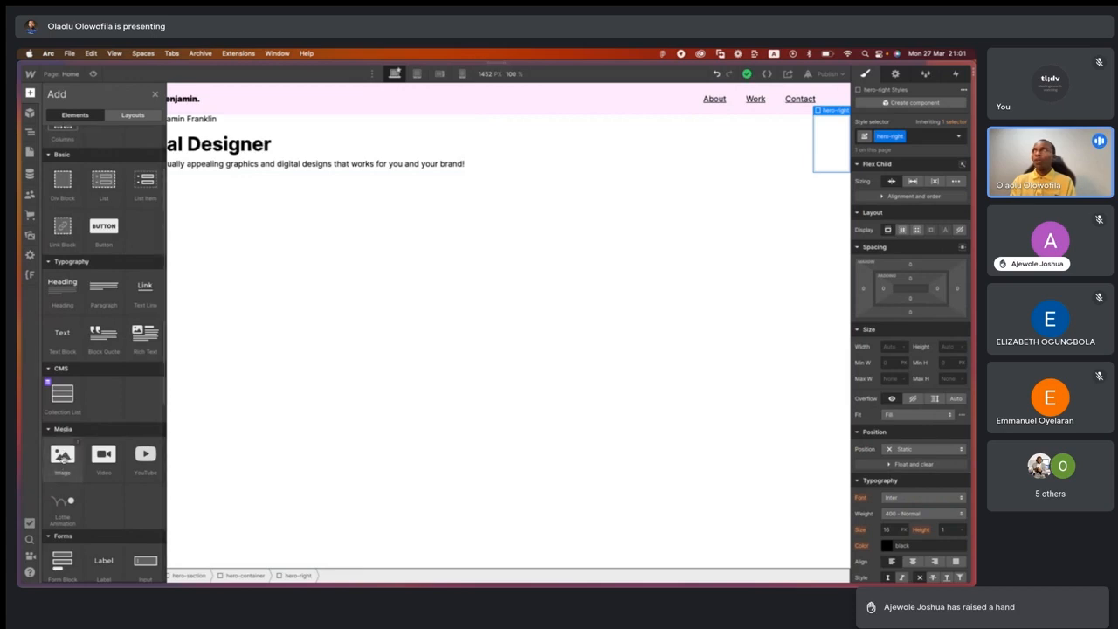
click(62, 455)
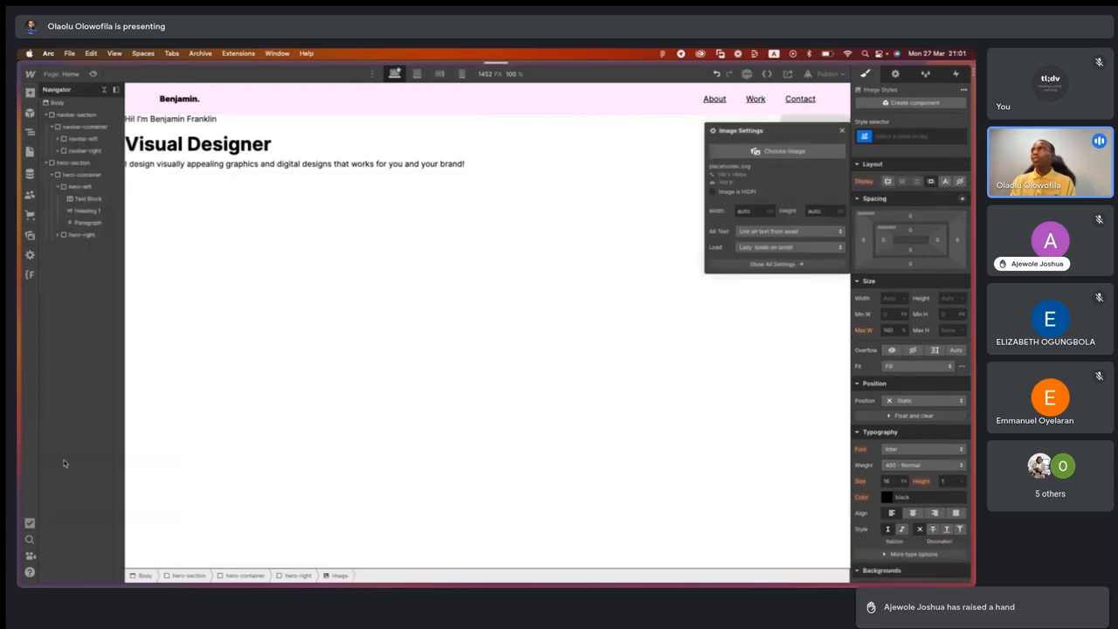
Upload the exported portrait PNG from the Borderless Skills Webflow Class folder to the site's assets.
click(780, 152)
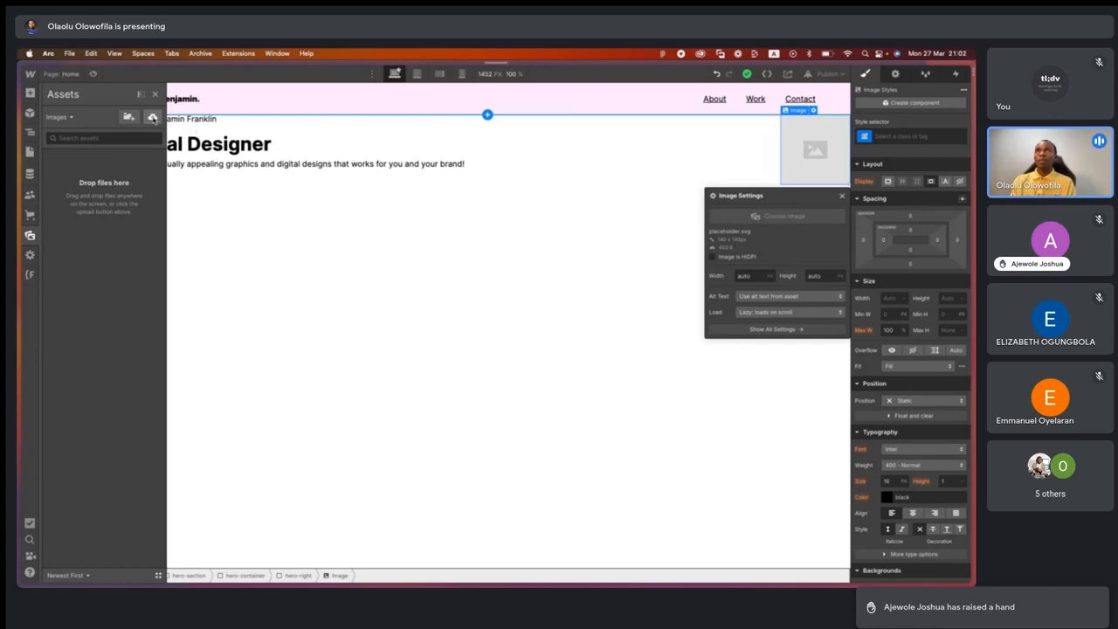
click(153, 117)
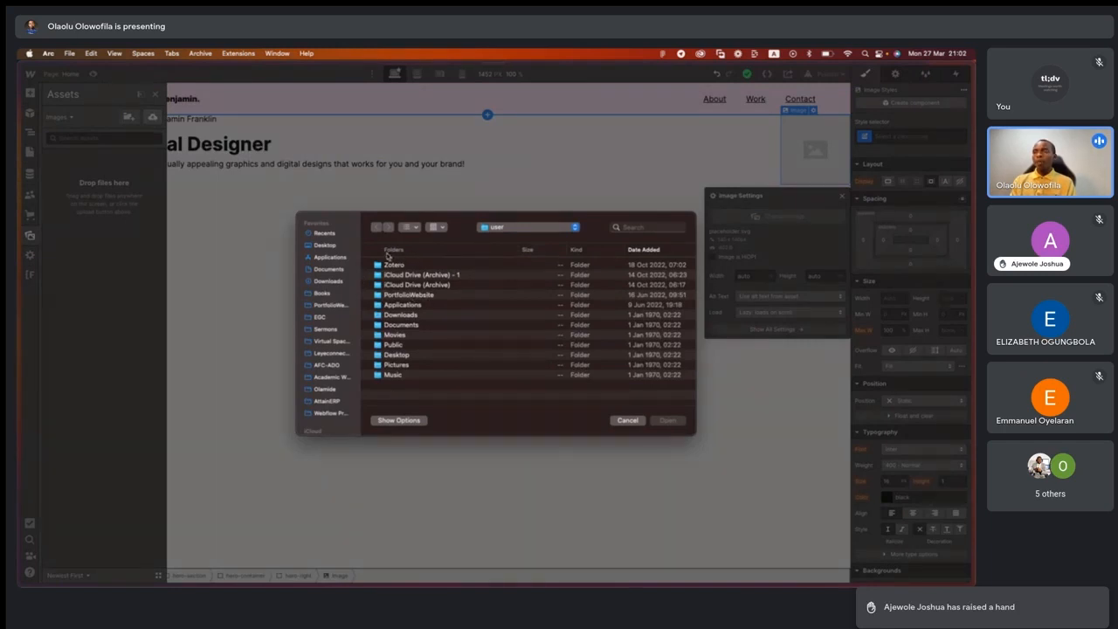
click(331, 269)
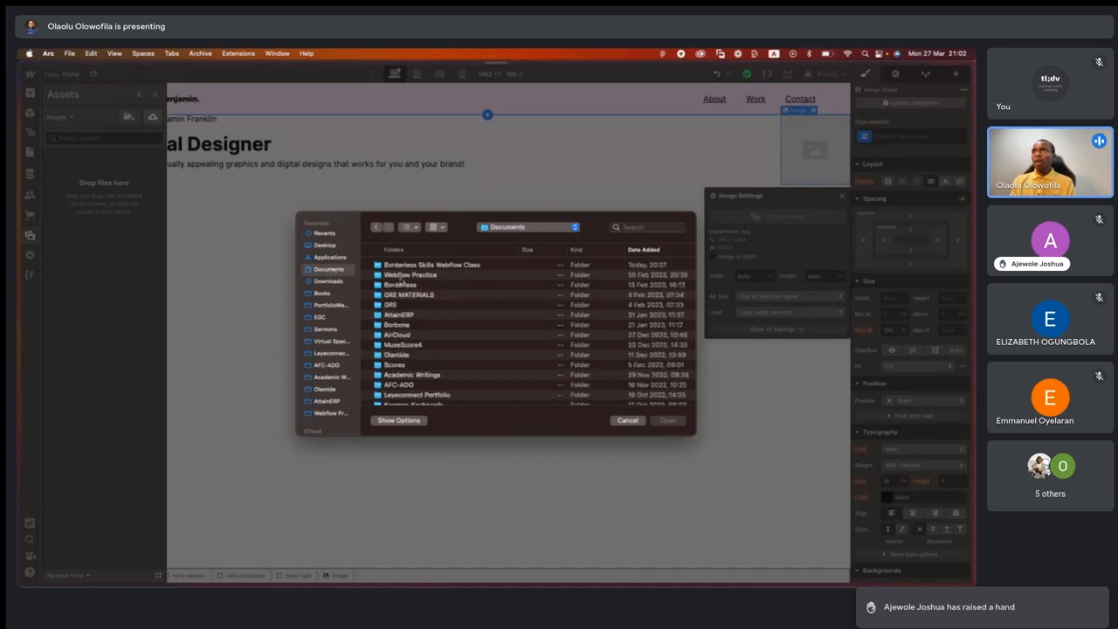
double_click(410, 264)
click(408, 264)
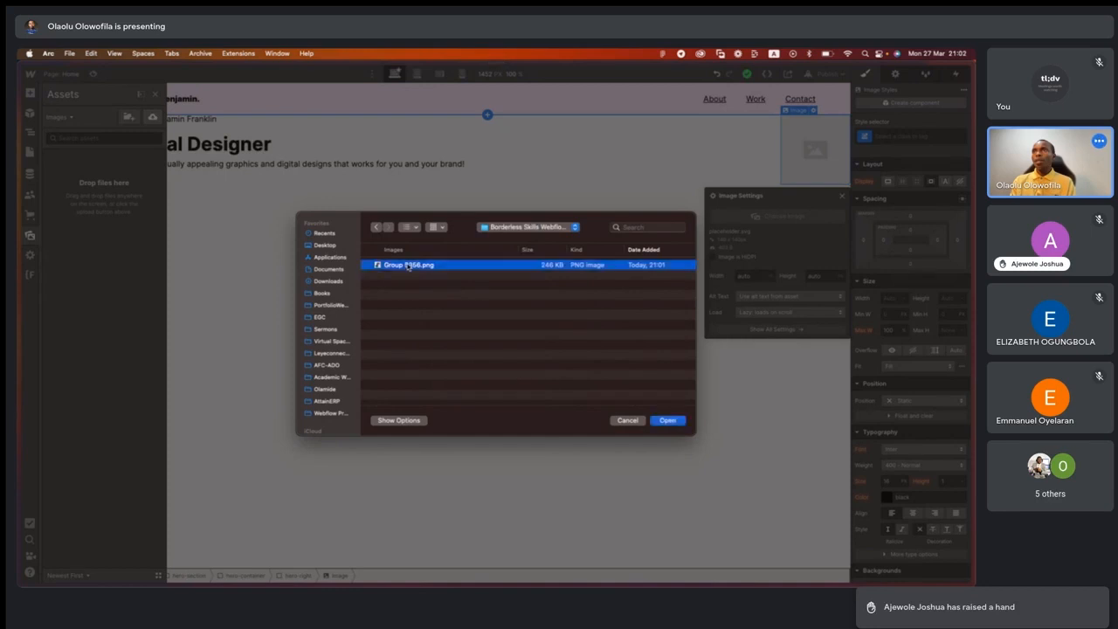
key(space)
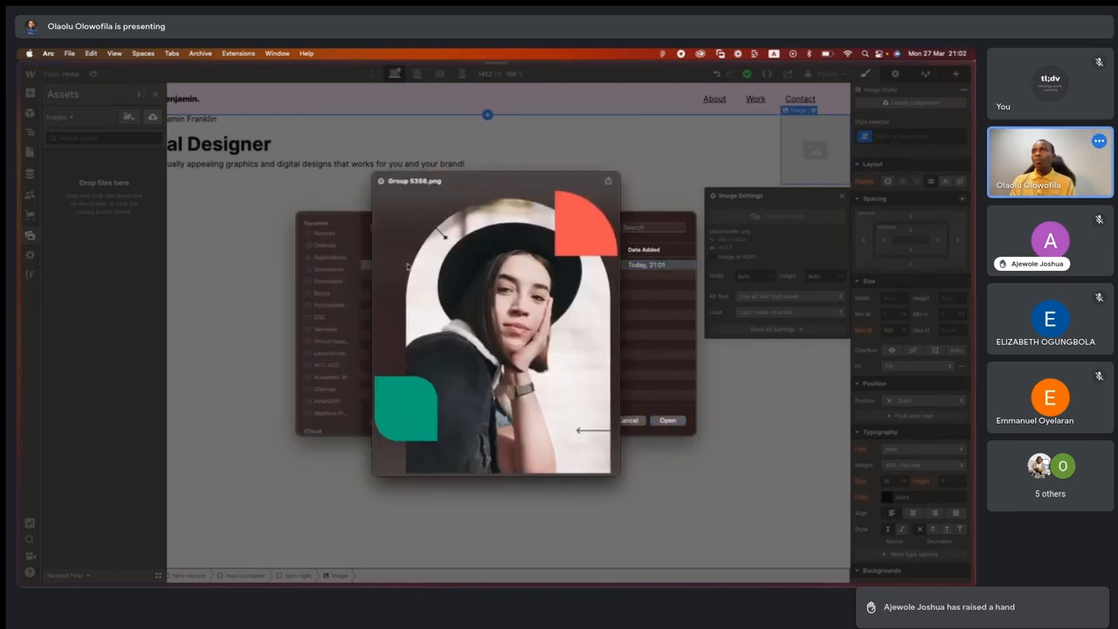
key(space)
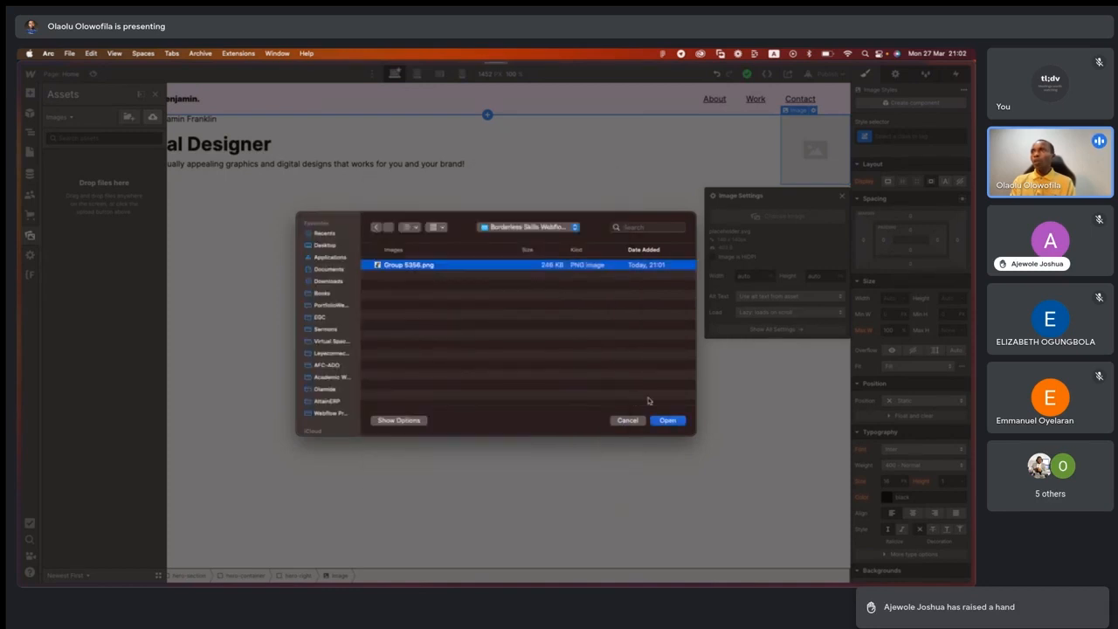
click(667, 421)
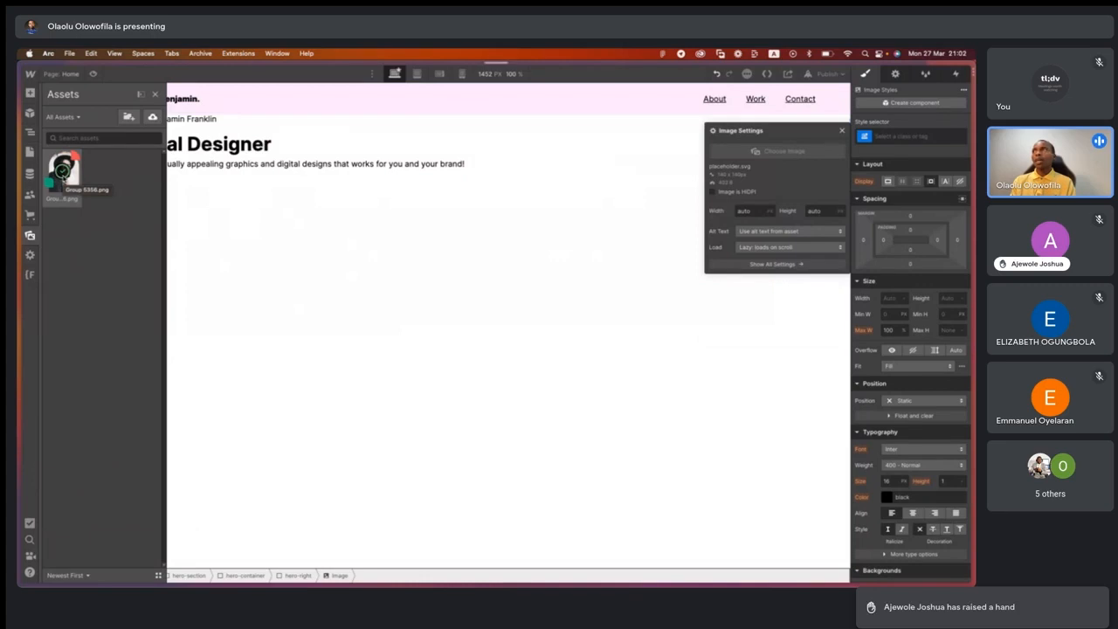
Use the uploaded portrait as the hero-right image and check the page in preview mode.
click(61, 171)
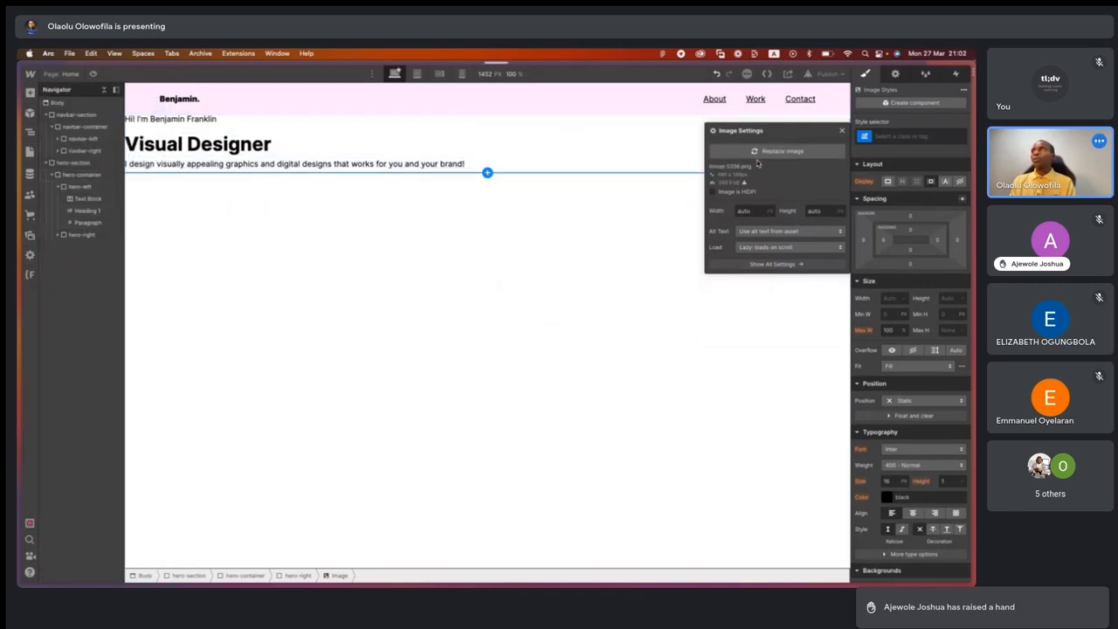
click(579, 534)
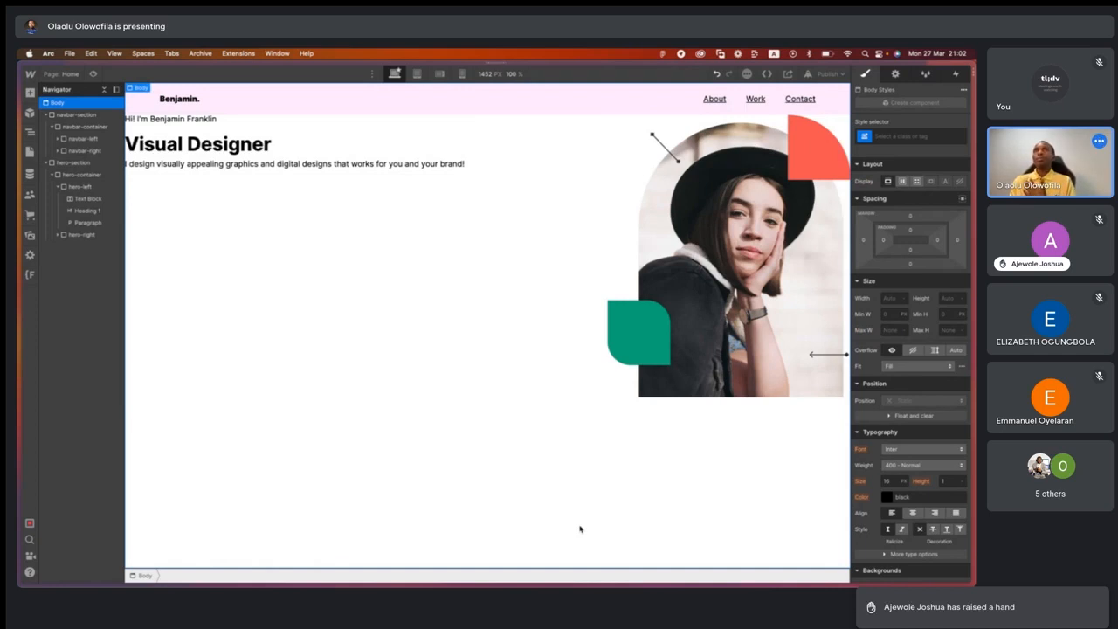
click(93, 74)
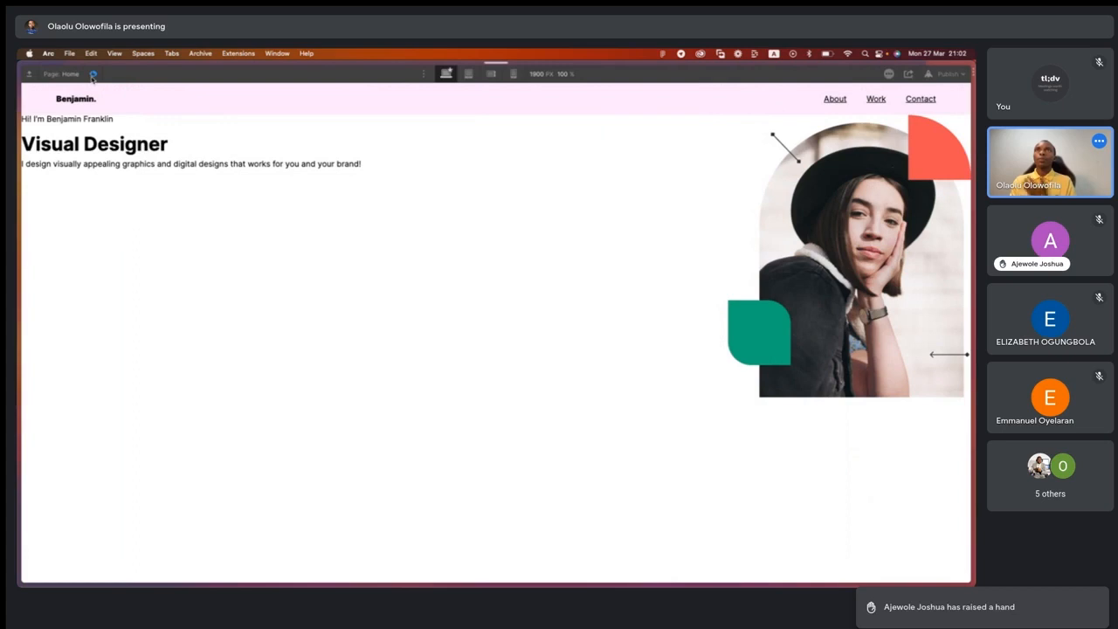
click(94, 76)
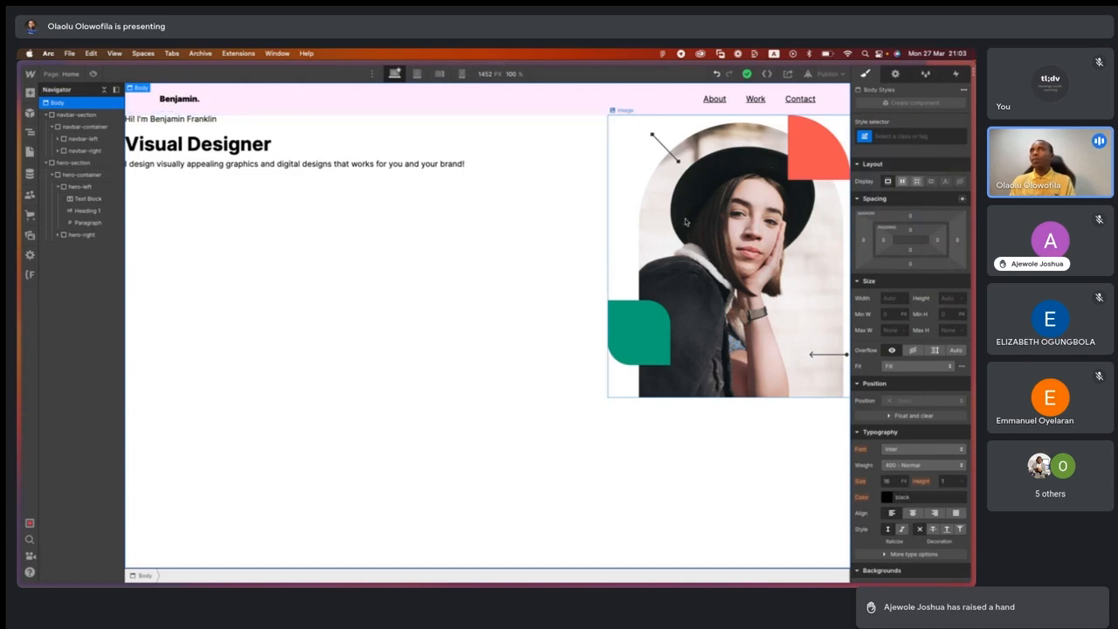
Try zero top and bottom margins on the Visual Designer heading's own class, and remove that class from the heading.
click(189, 122)
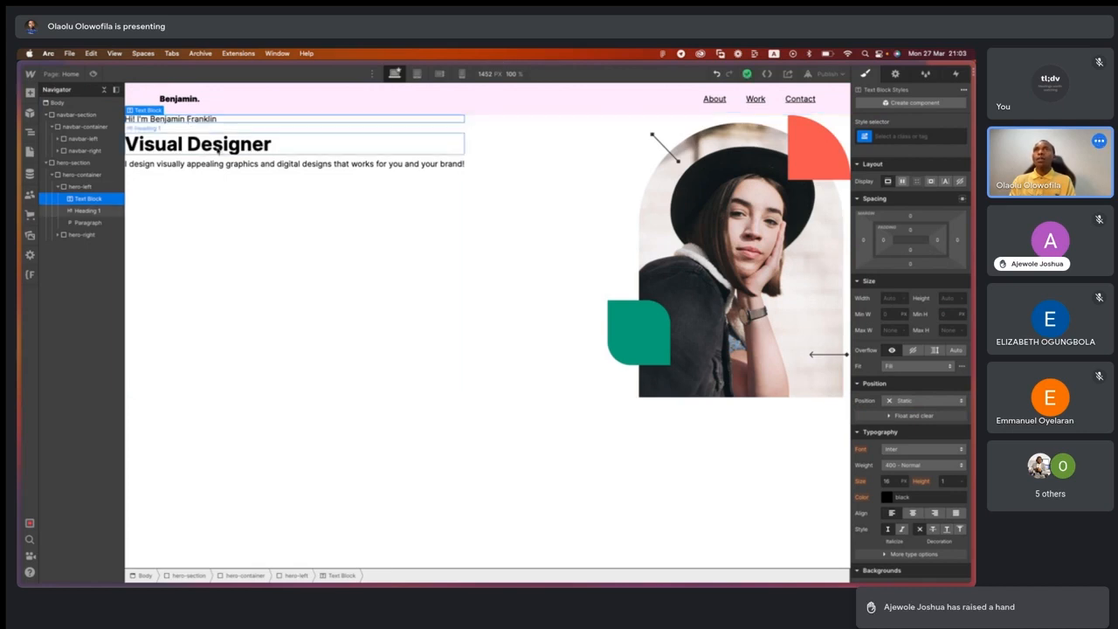
click(218, 149)
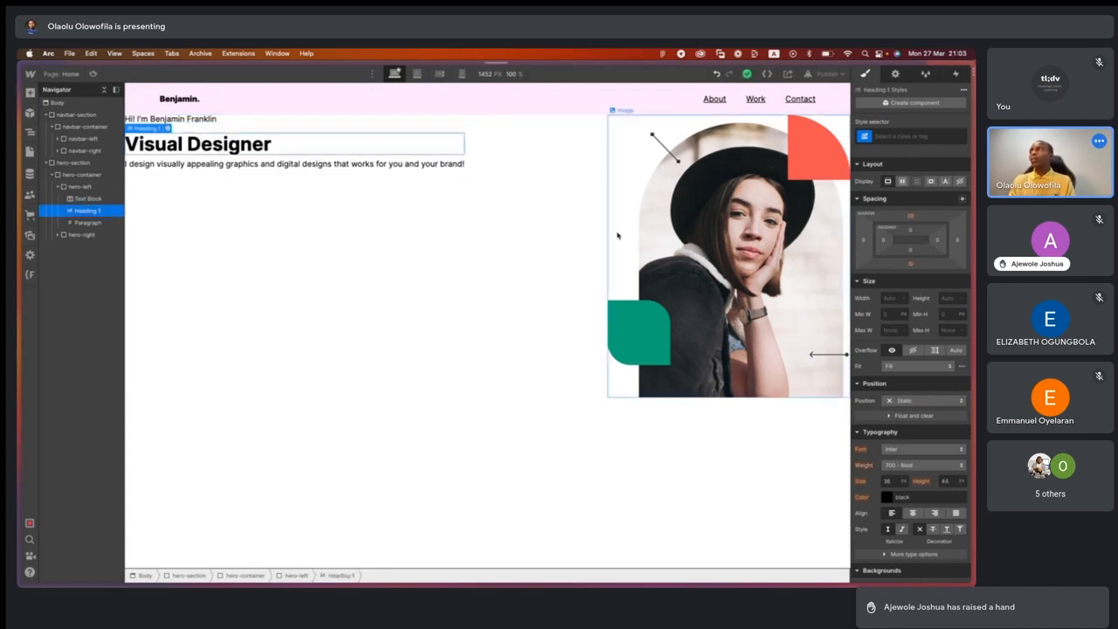
click(910, 218)
click(894, 248)
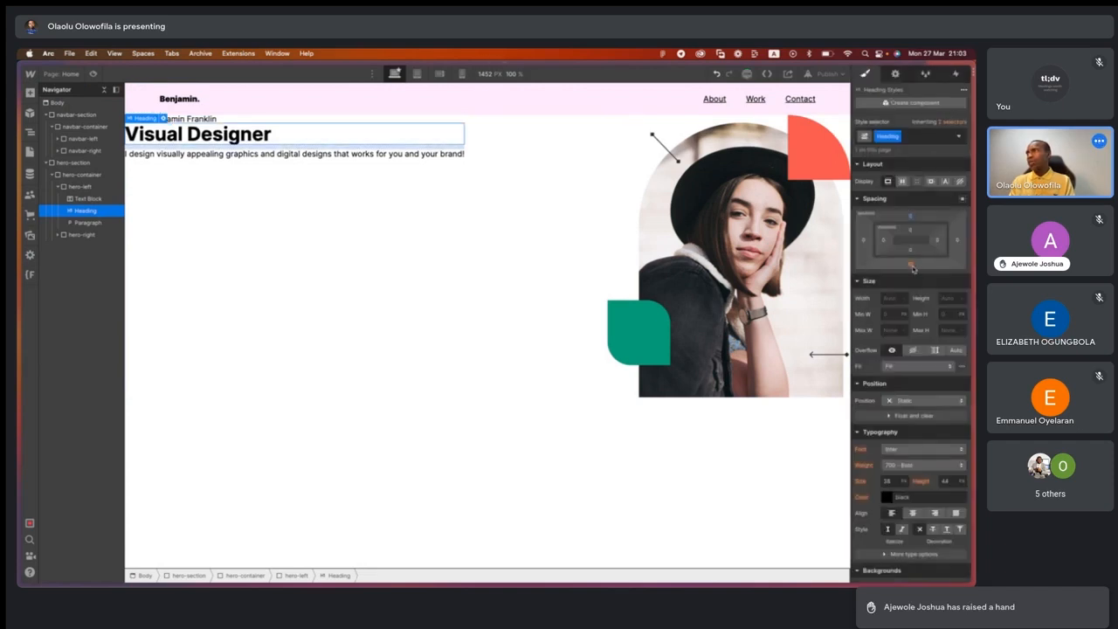
click(910, 263)
click(897, 299)
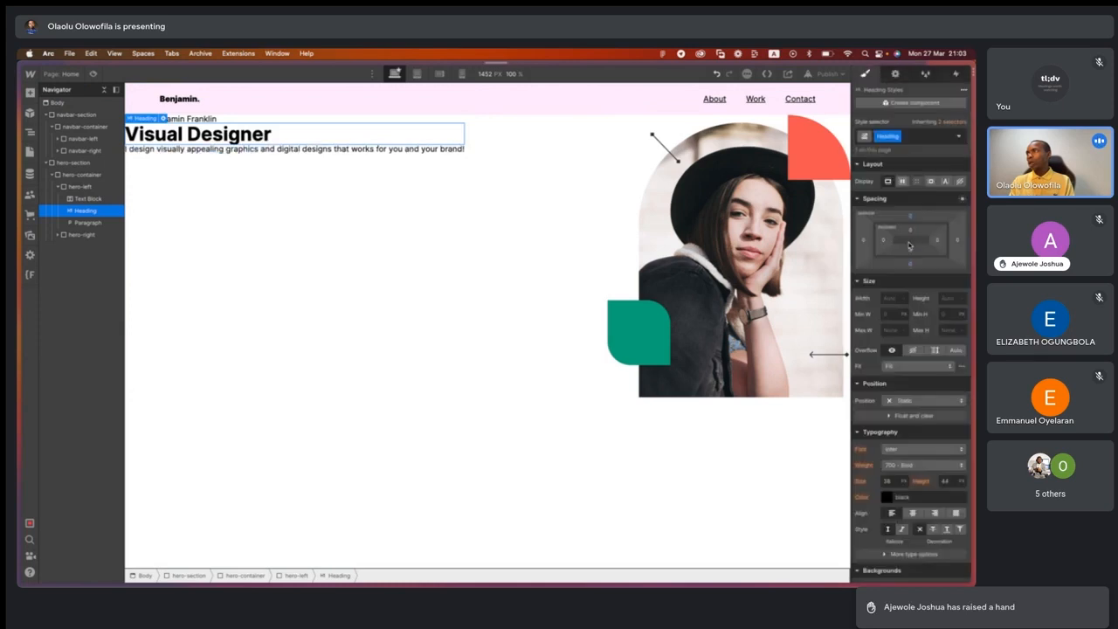
click(917, 138)
key(BackSpace)
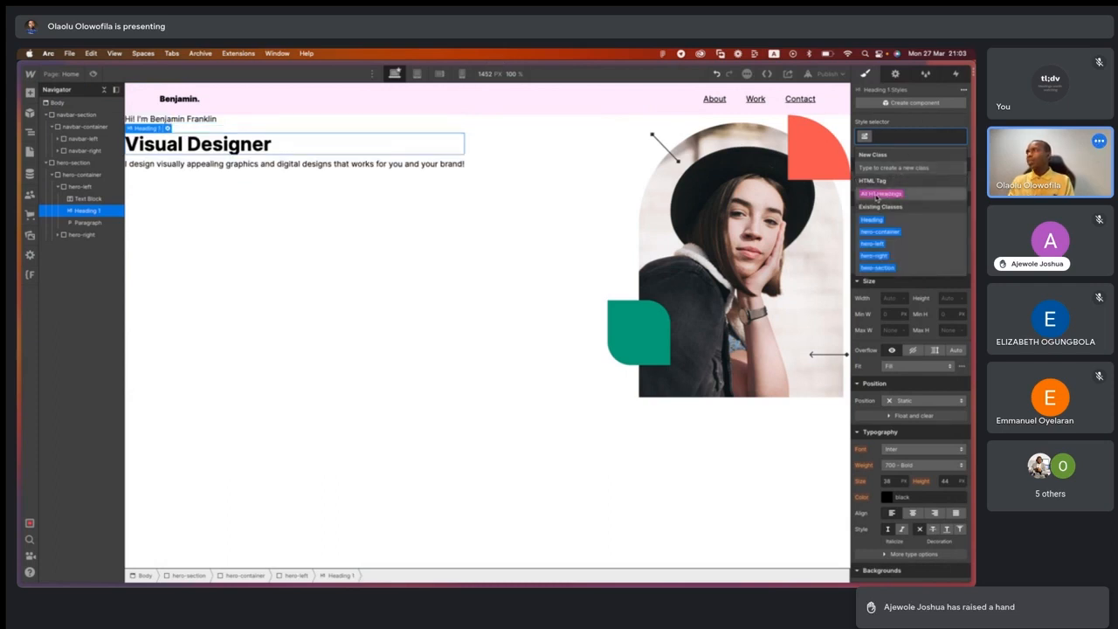
Target the All H1 Headings tag for the Visual Designer heading and set its top margin to 0.
click(877, 193)
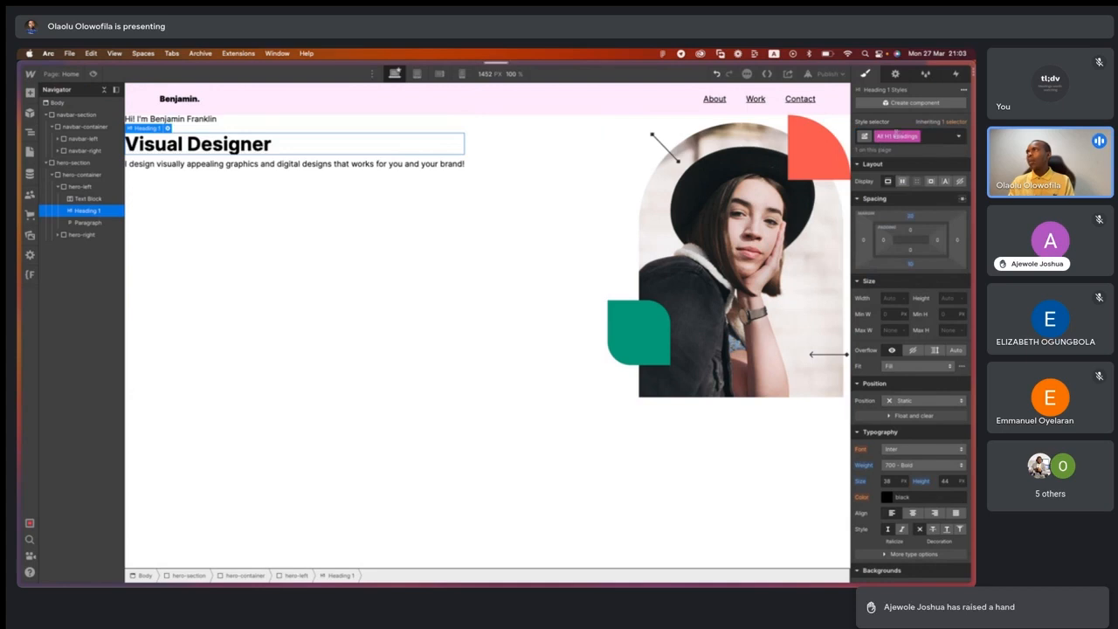
click(912, 217)
click(896, 249)
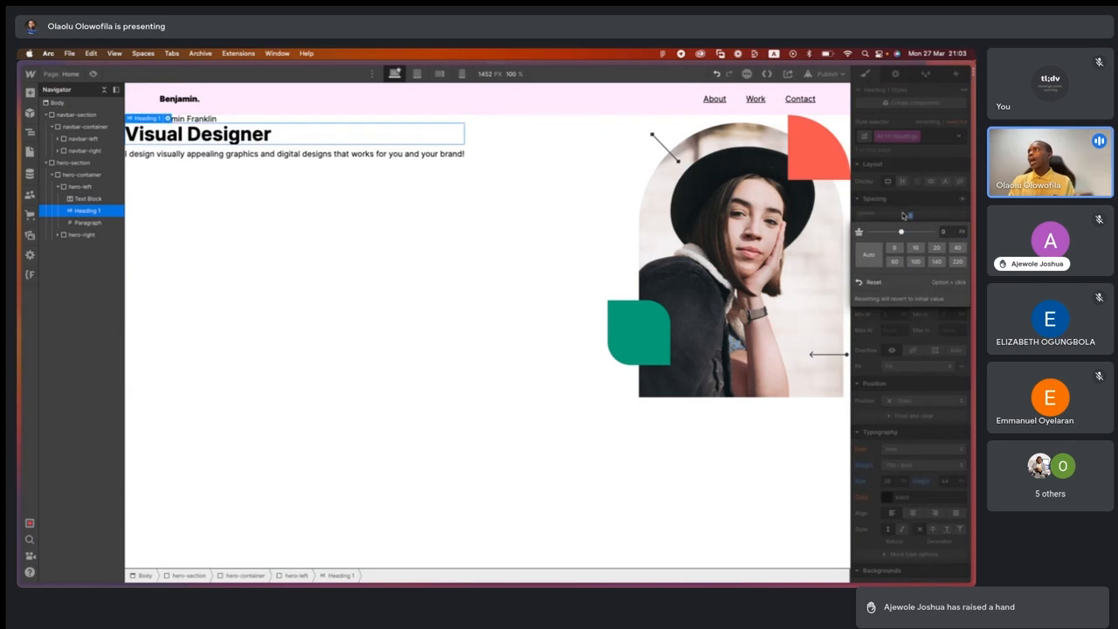
Set the All H1 Headings bottom margin to 0 and the font weight to 900 - Black.
click(910, 266)
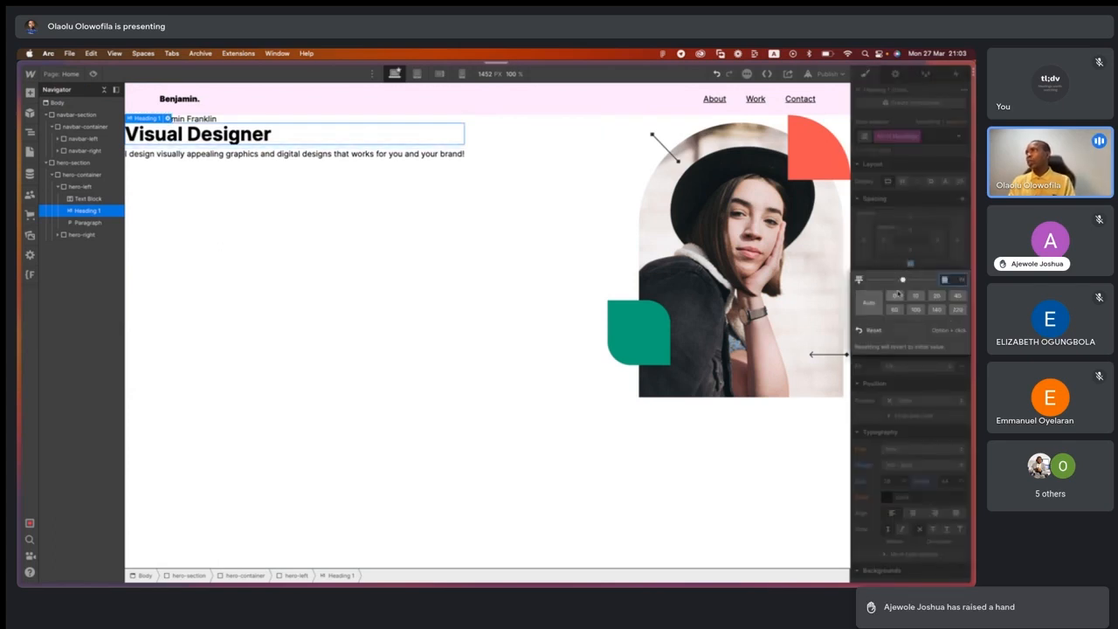
click(895, 296)
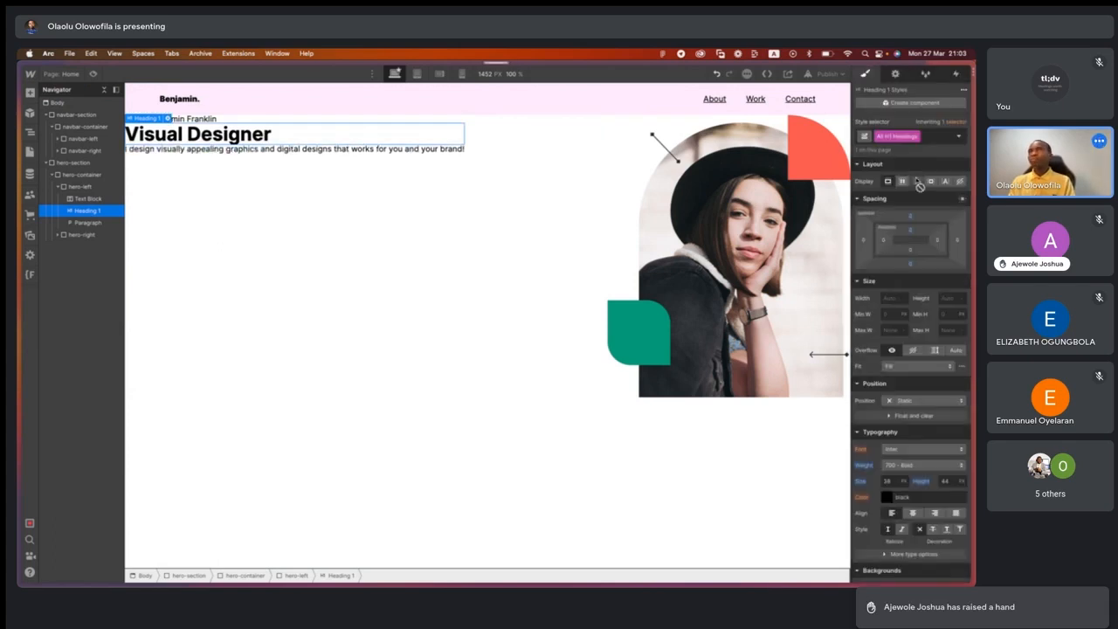
click(907, 468)
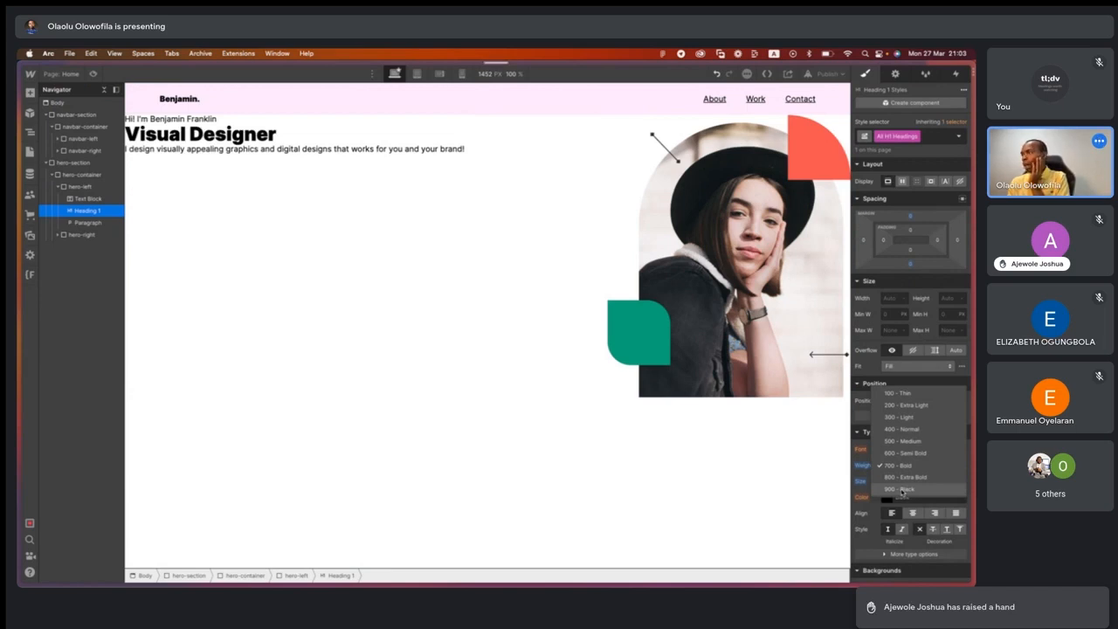
click(902, 491)
Set the All H1 Headings font size to 64 px and the line height to 1.2.
click(889, 482)
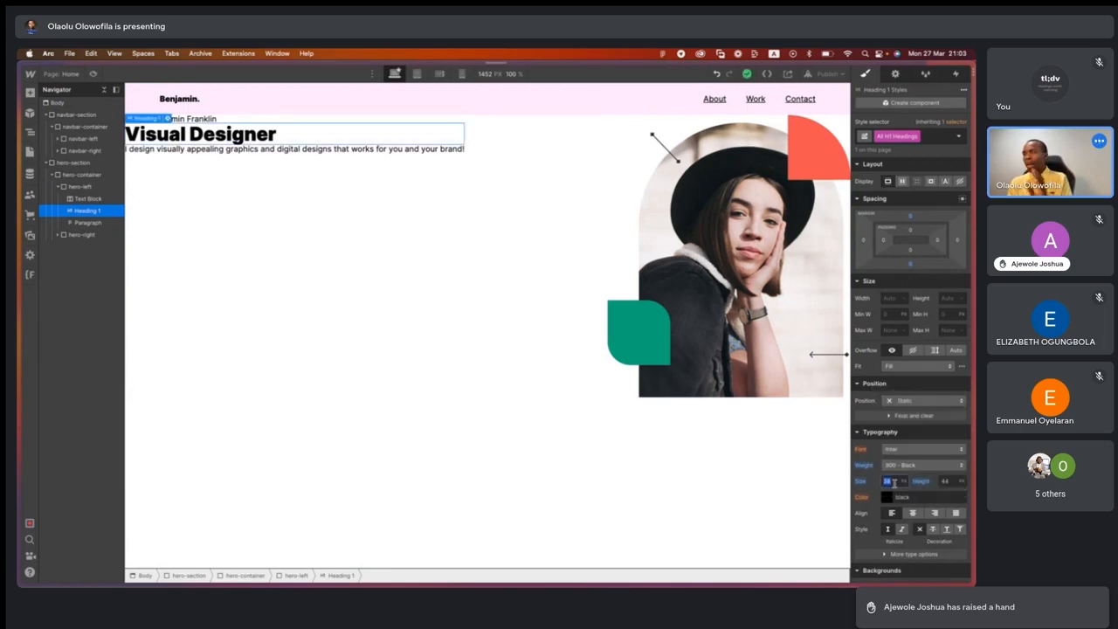
text(6)
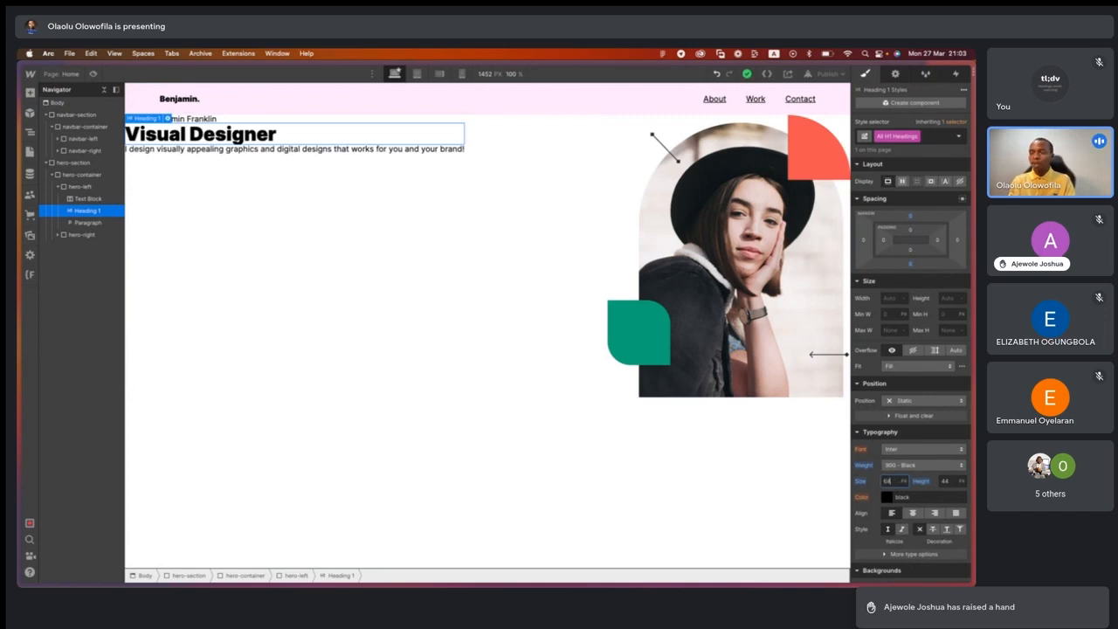
text(4)
key(Return)
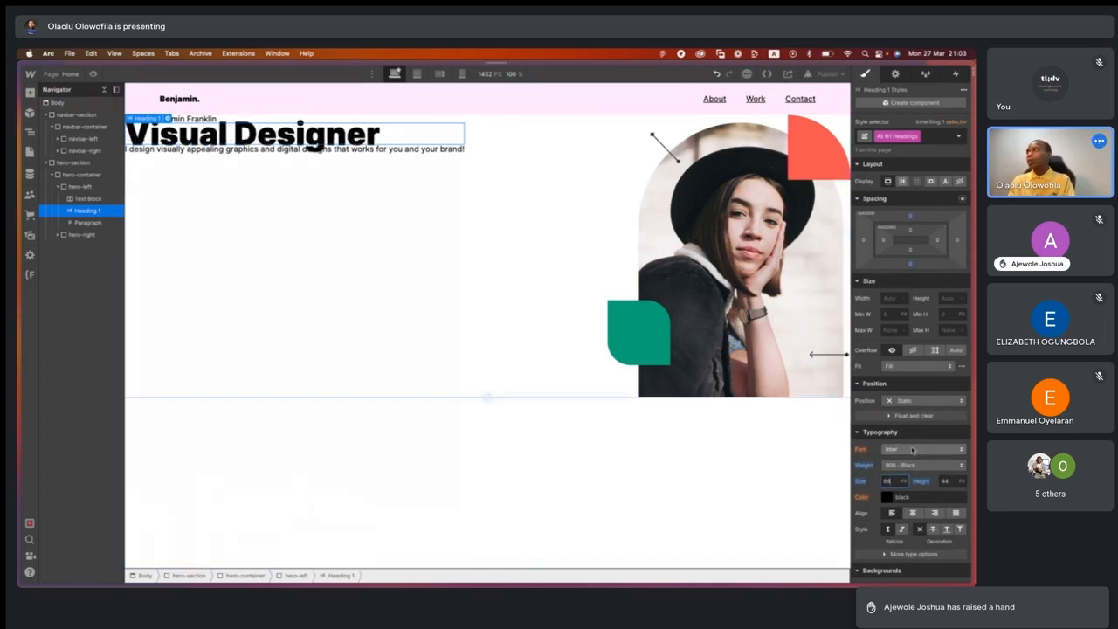
click(954, 481)
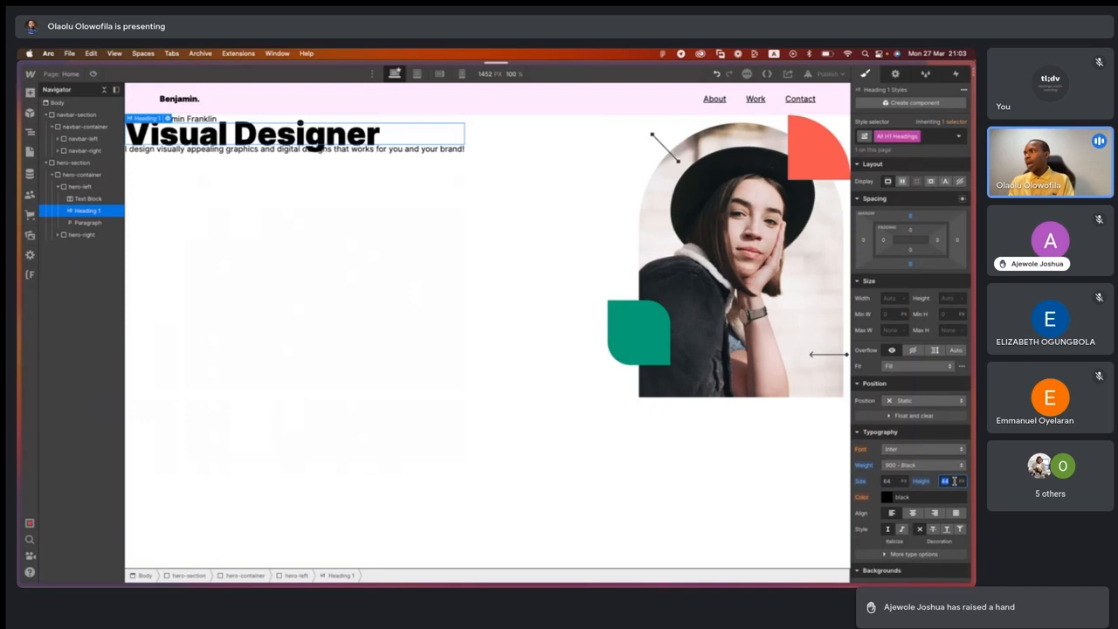
text(1)
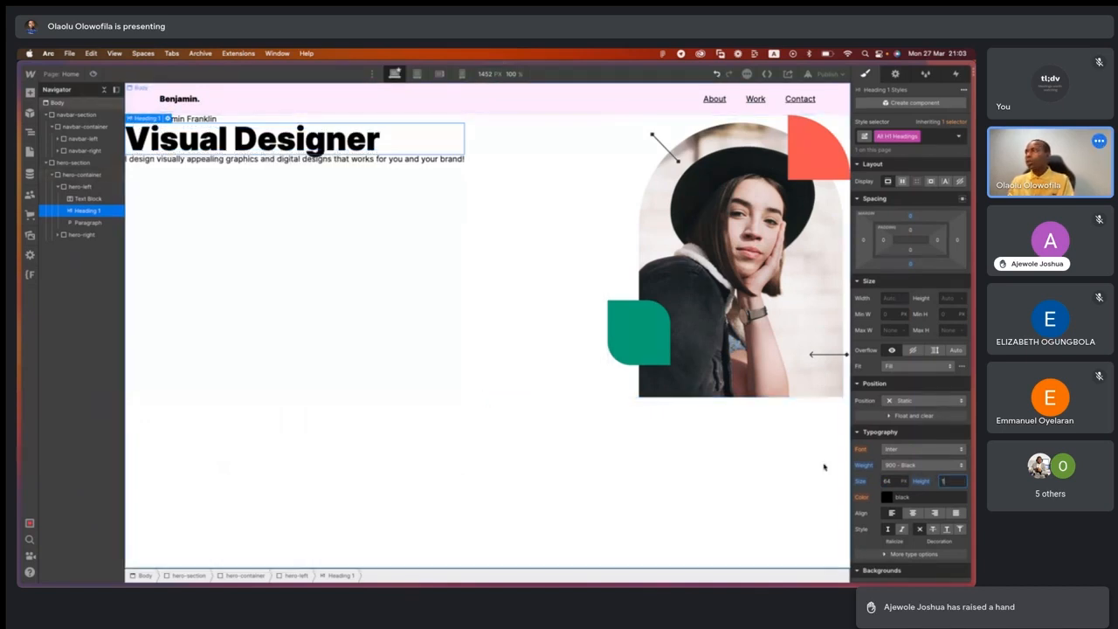
text(.2)
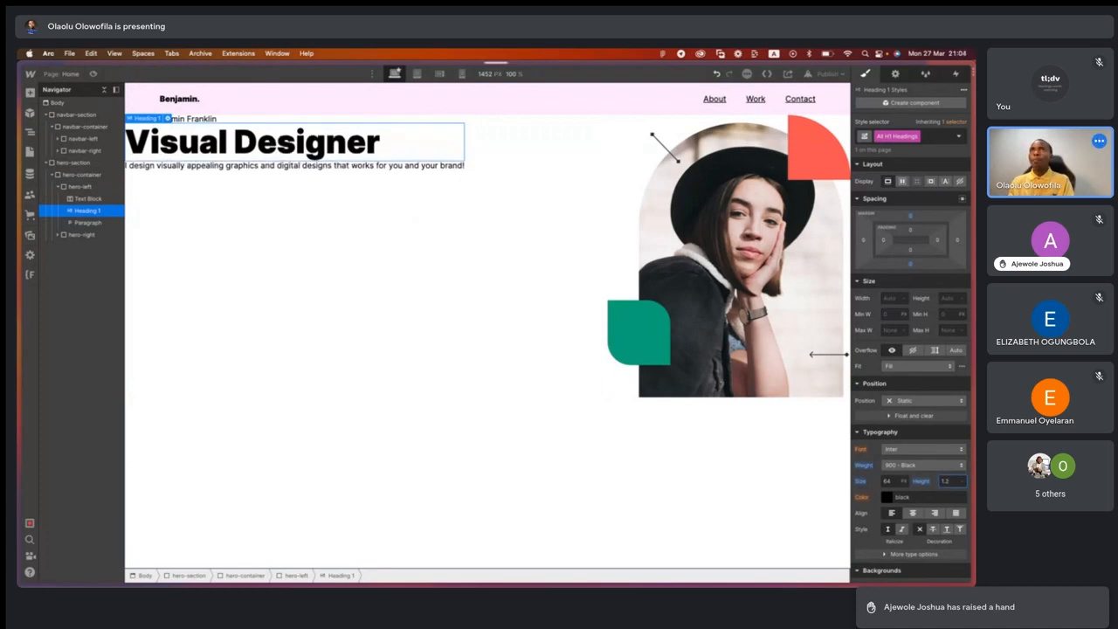
Target the All Paragraphs tag for the hero's description paragraph and set its line height to 1.5.
click(303, 166)
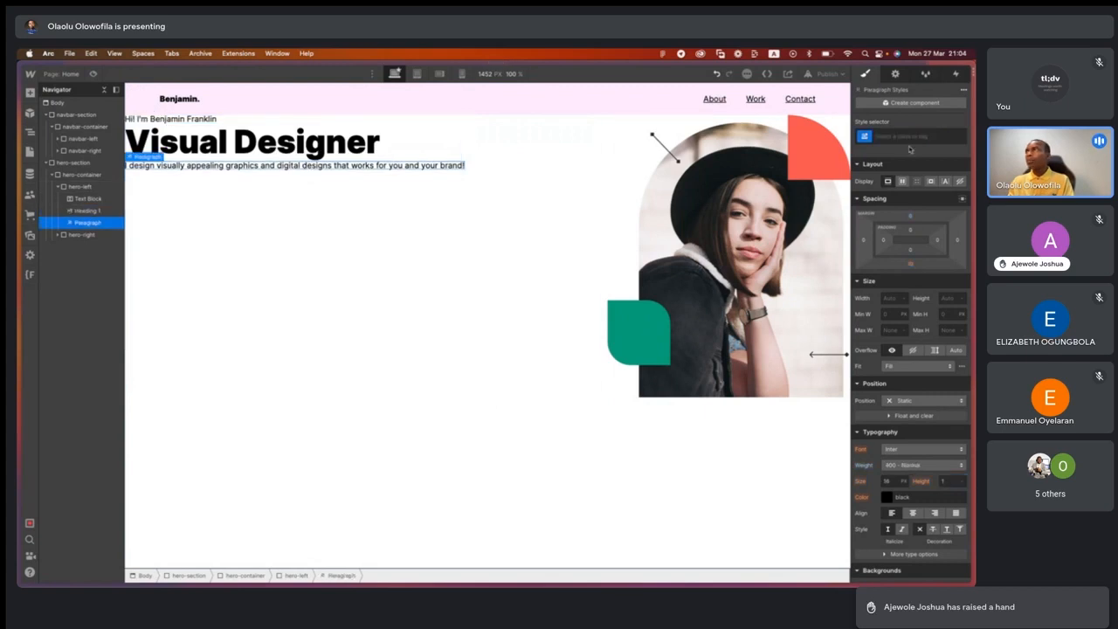
click(904, 136)
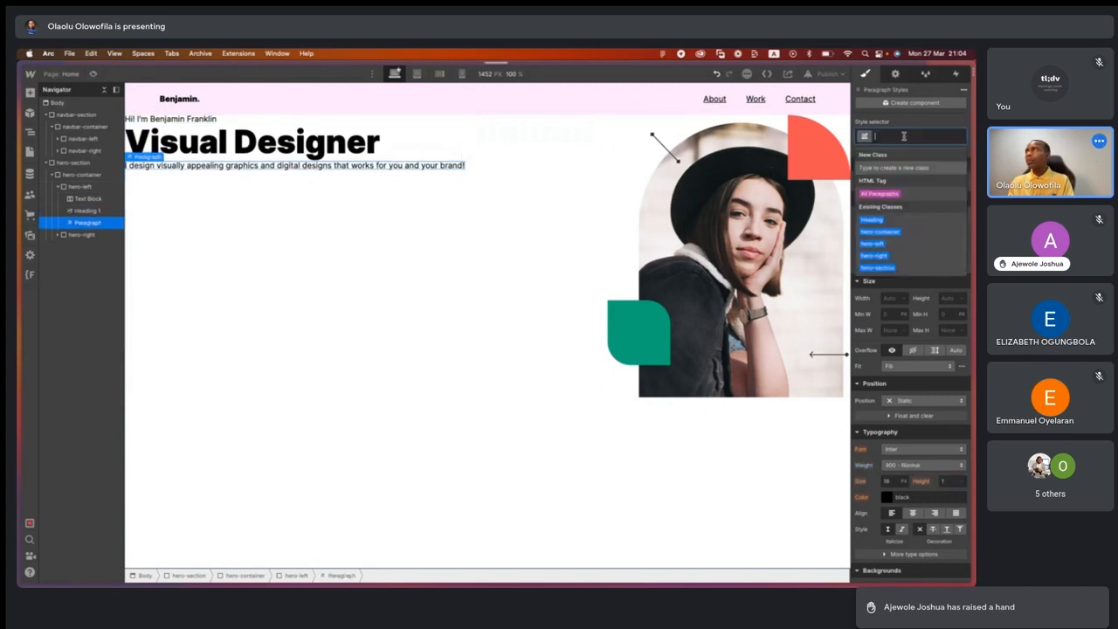
click(876, 194)
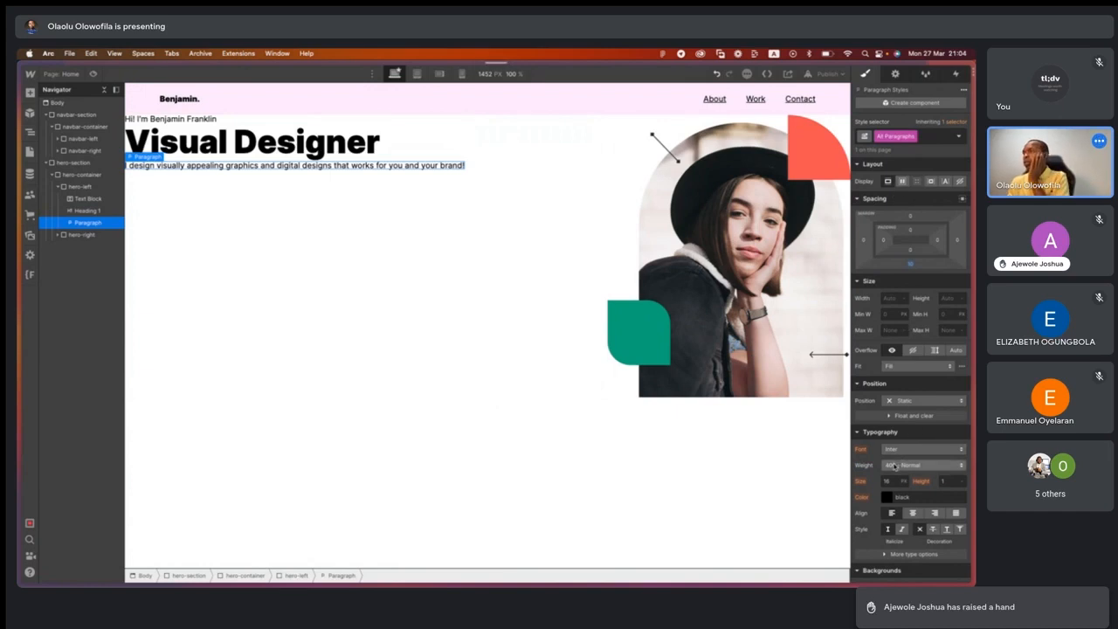
click(895, 481)
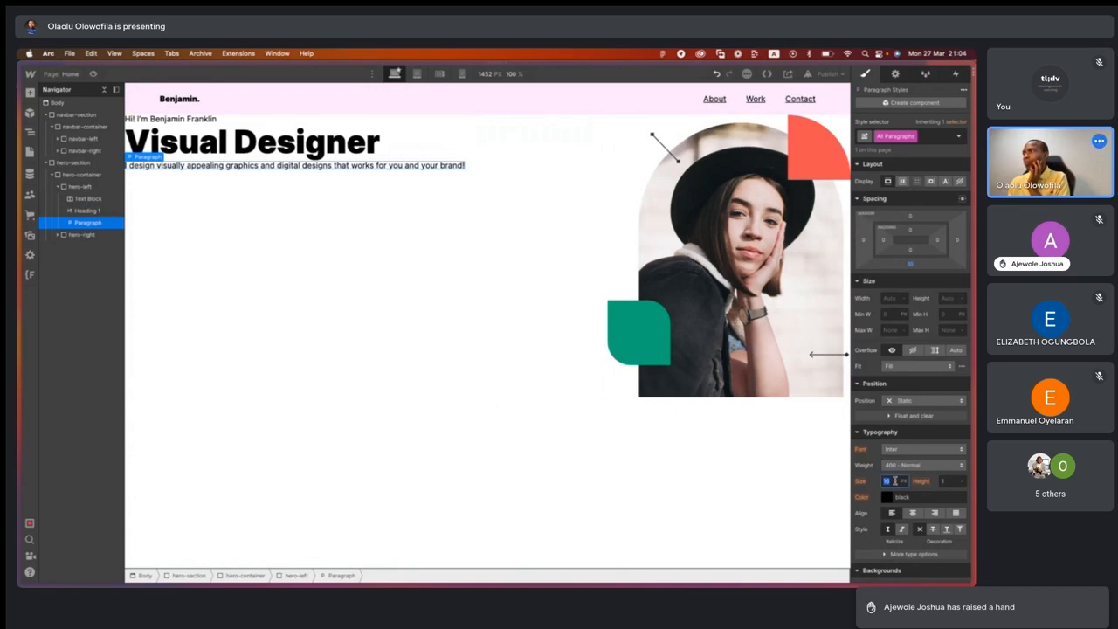
click(949, 481)
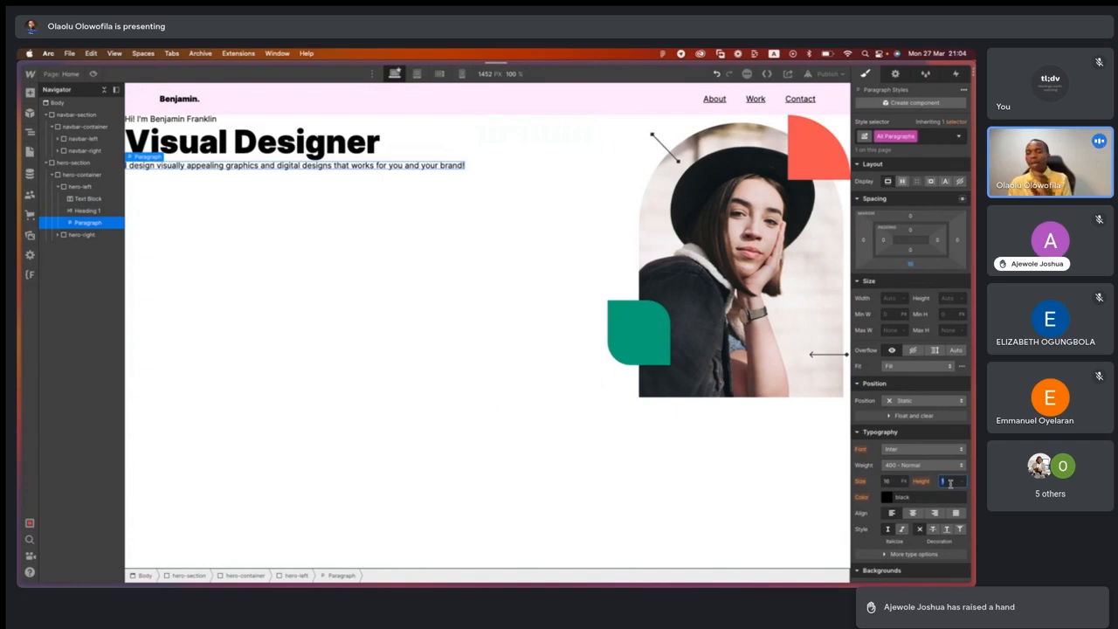
text(1.5)
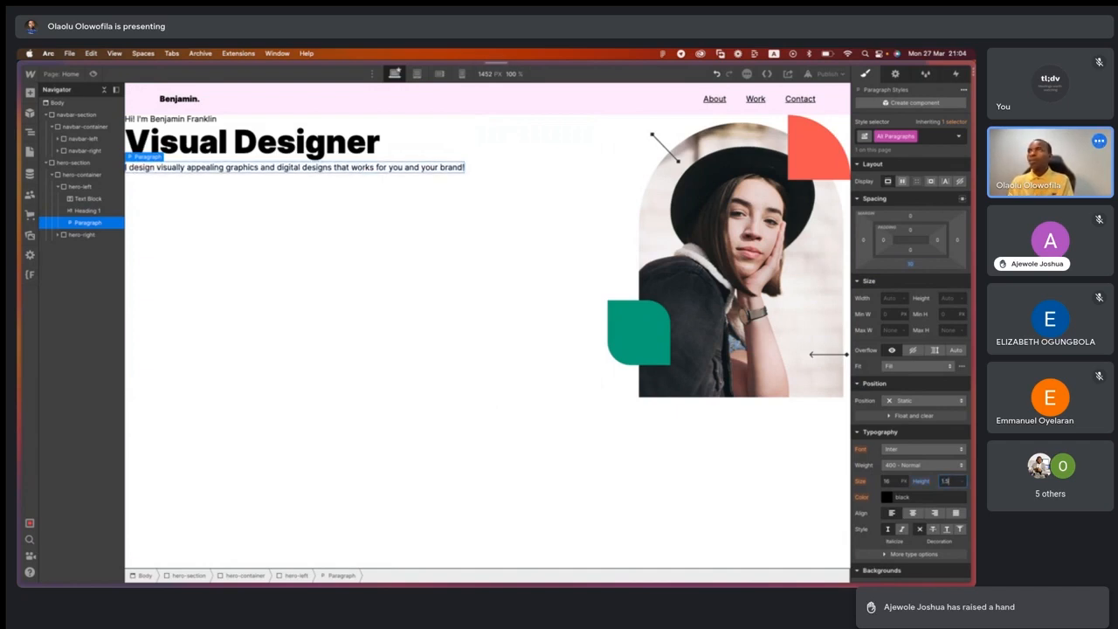
click(414, 422)
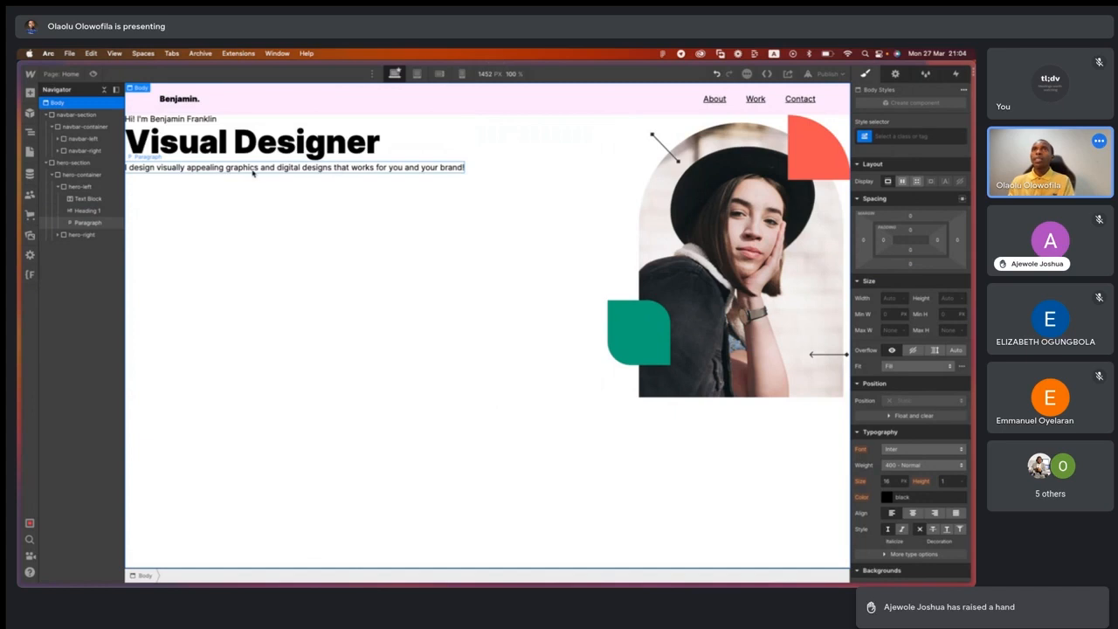
Check the hero text group in the Figma design, and set the hero-container's alignment to Center back in Webflow.
key(ctrl+Right)
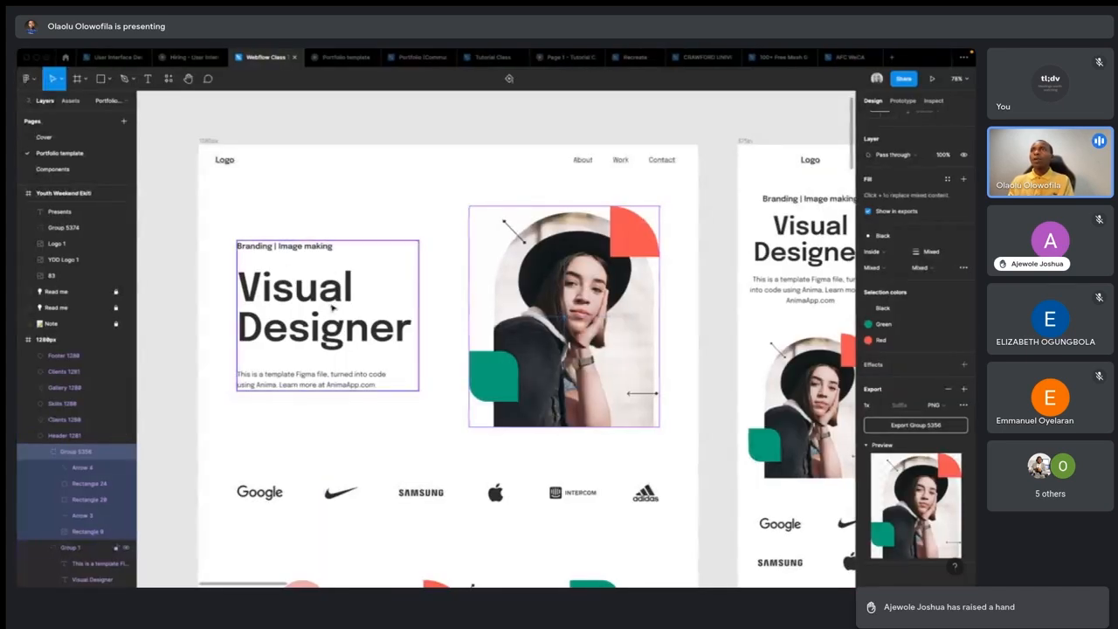
click(332, 307)
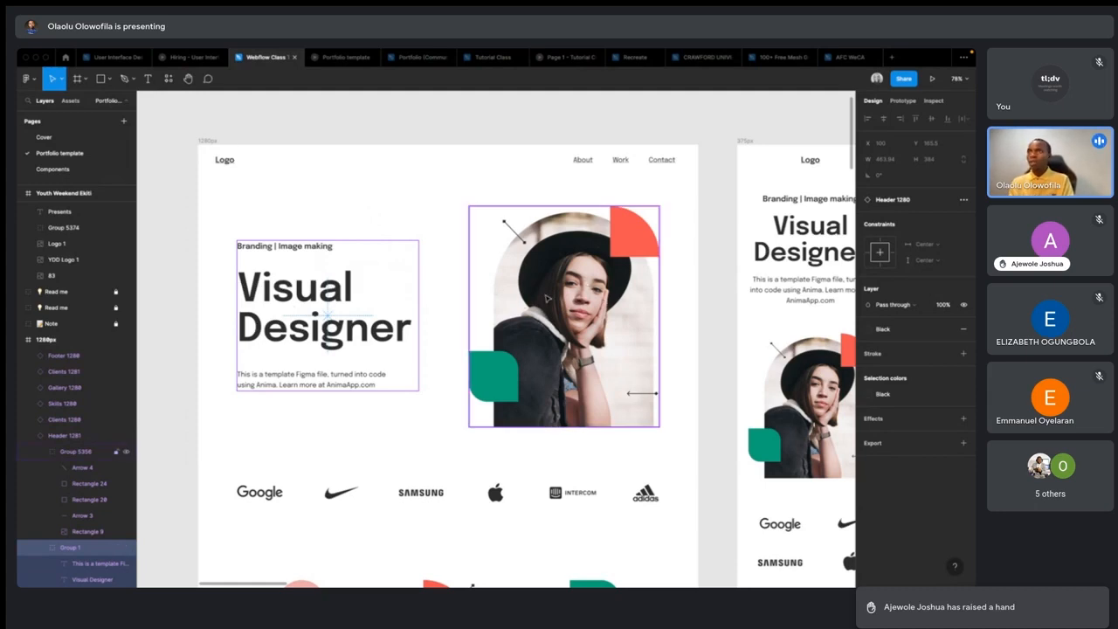
key(ctrl+Left)
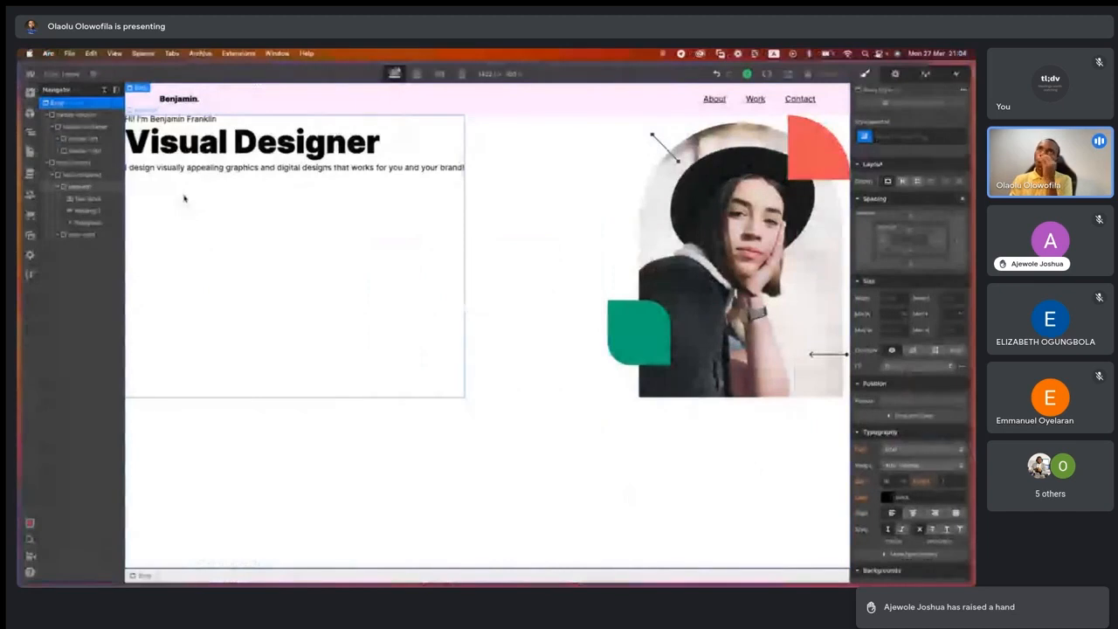
click(59, 188)
click(57, 186)
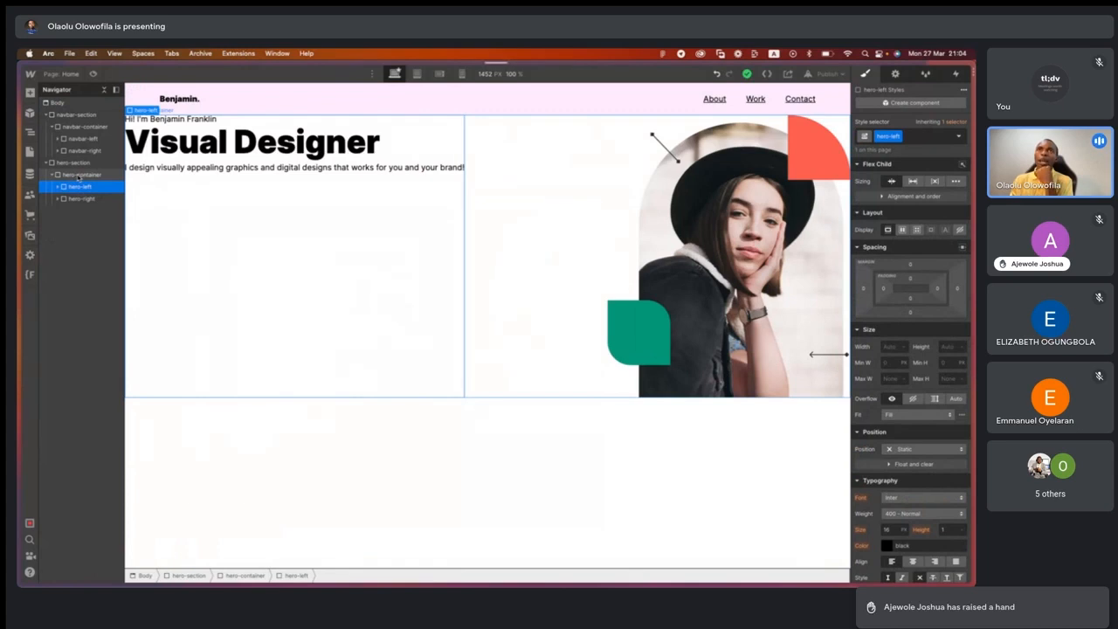
click(78, 175)
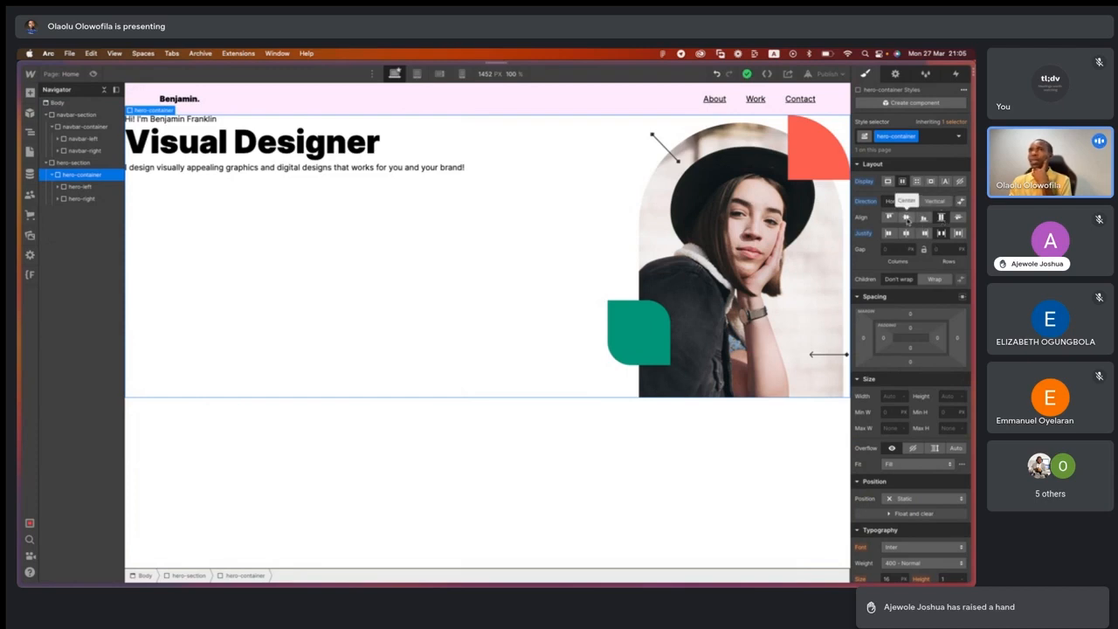
click(907, 218)
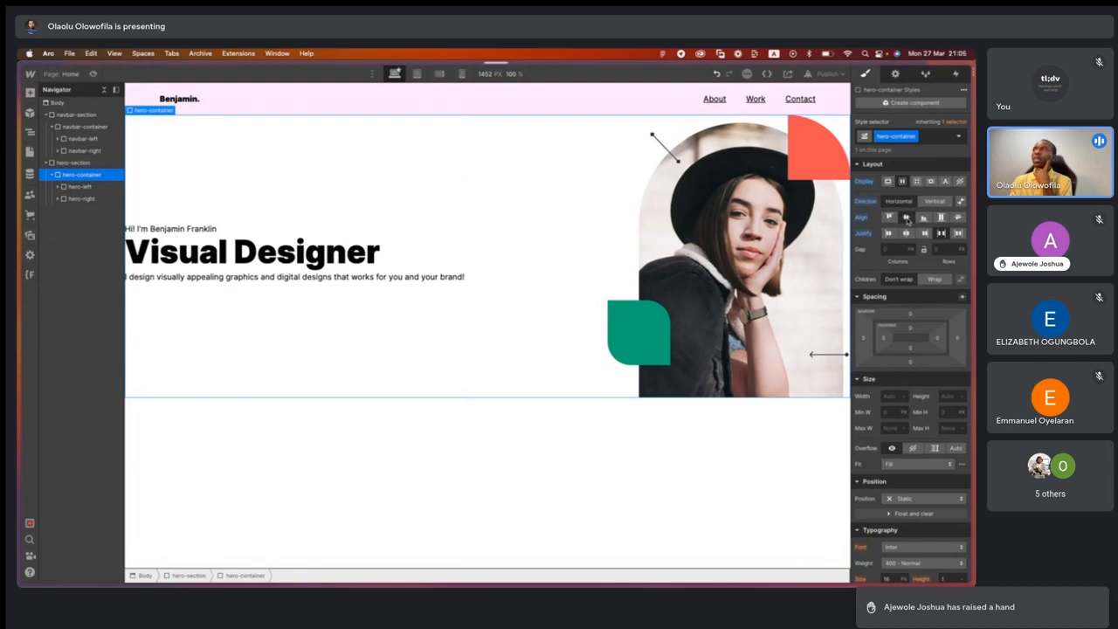
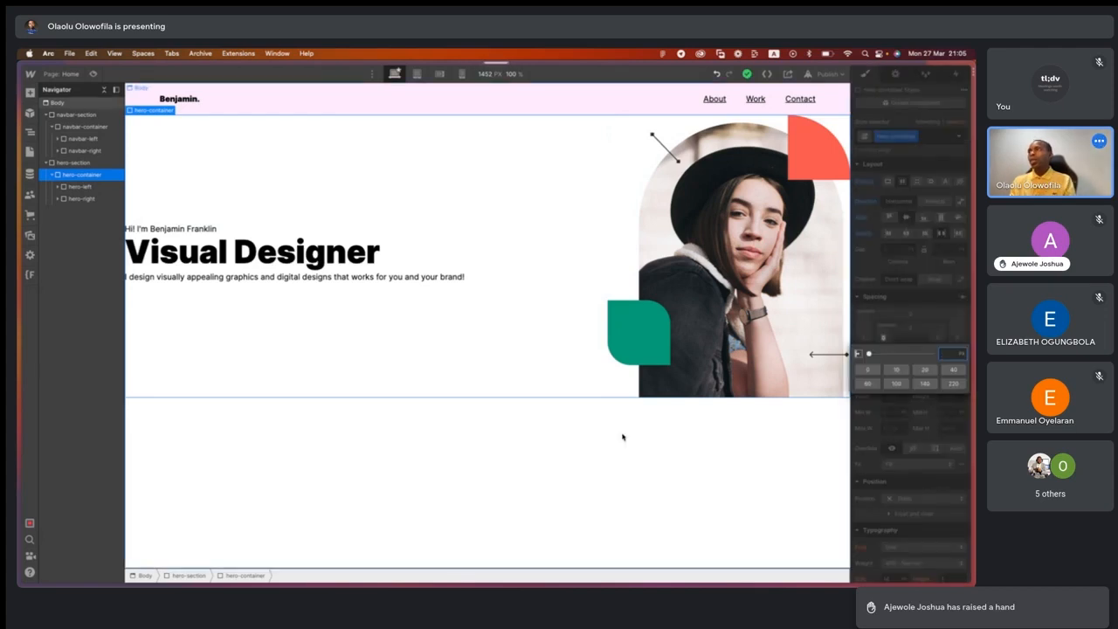
Check the navbar-container's padding and set the hero-container's left padding to 70 px.
click(599, 474)
click(85, 127)
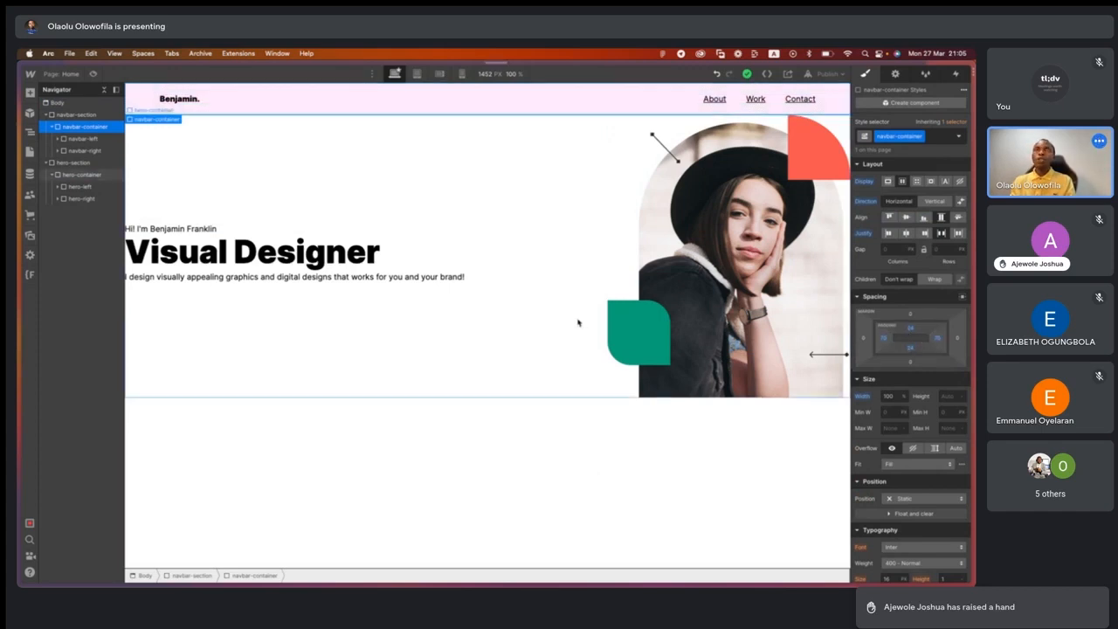
click(83, 174)
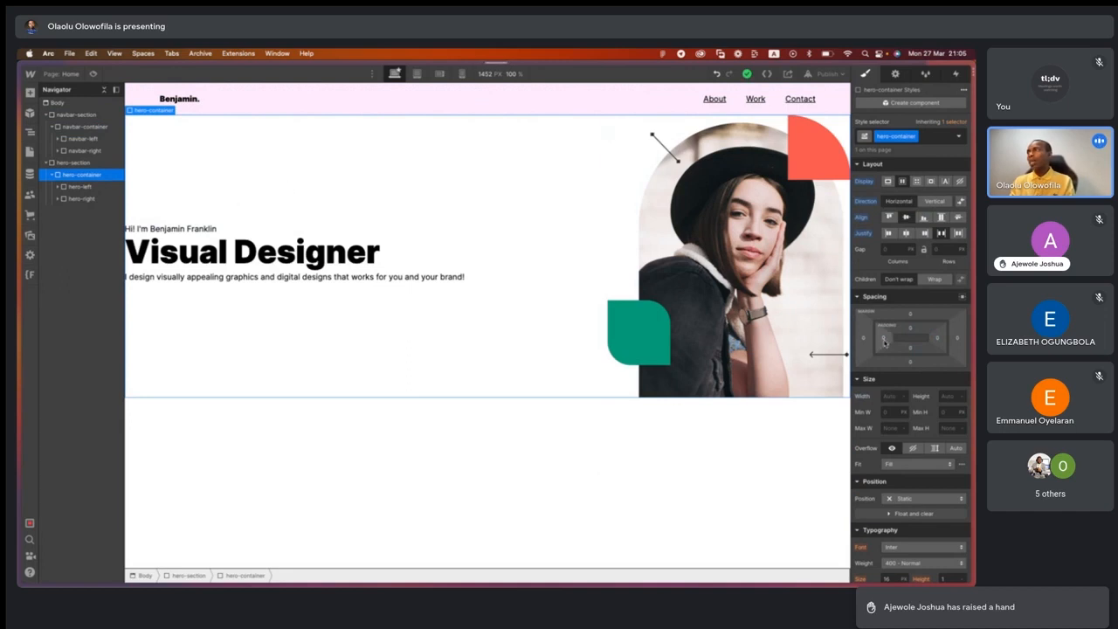
click(884, 340)
text(70)
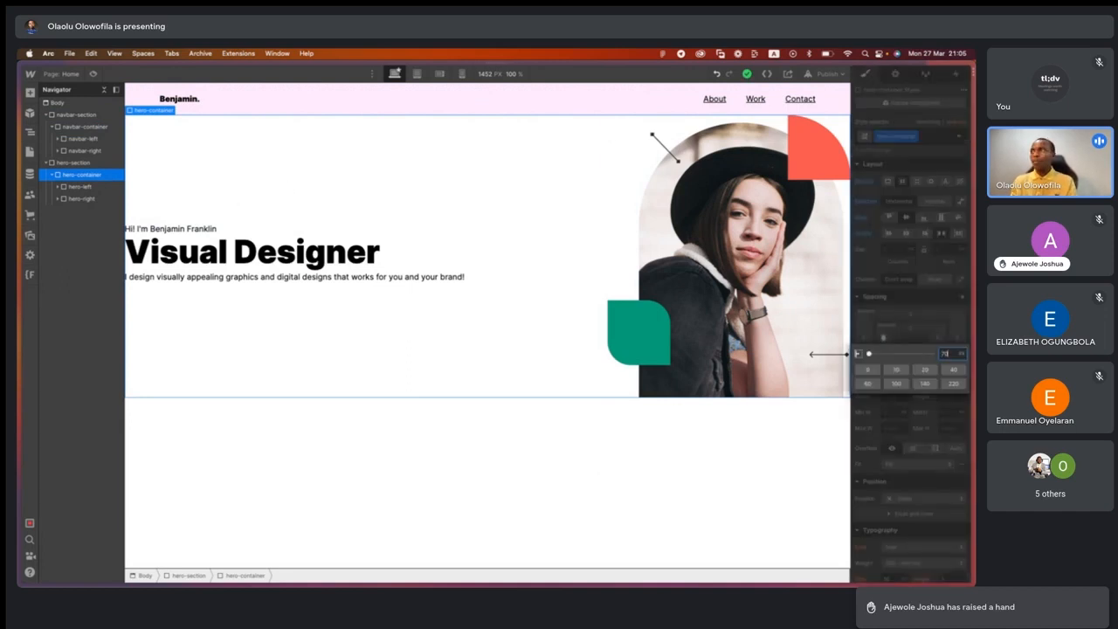
key(Return)
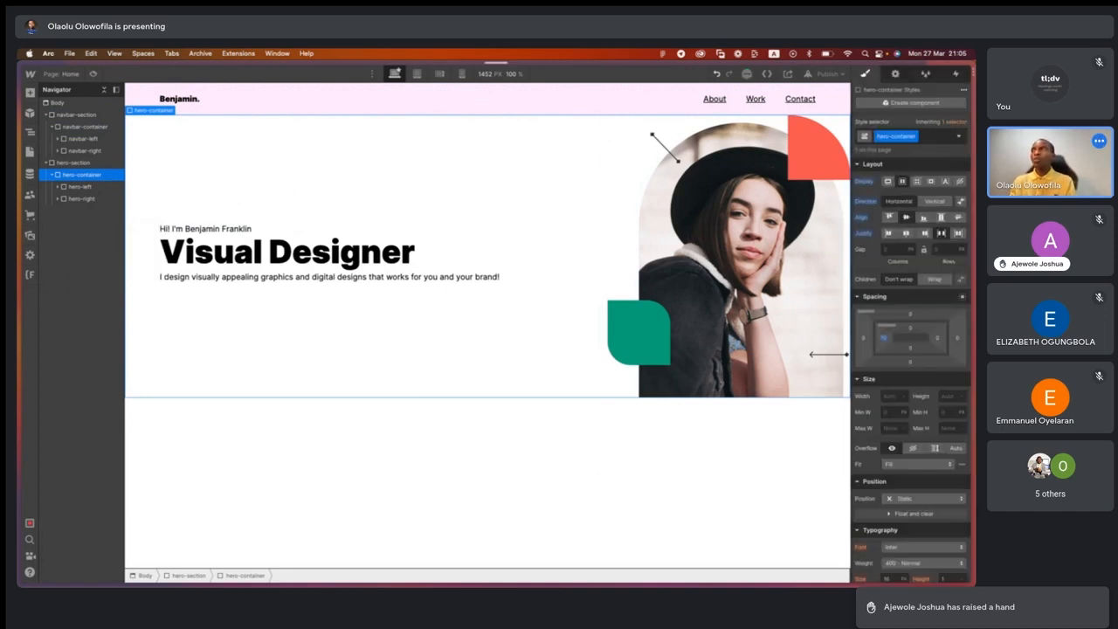
Set the hero-container's top and bottom padding to 24 px and its right padding to 70 px.
click(913, 328)
text(24)
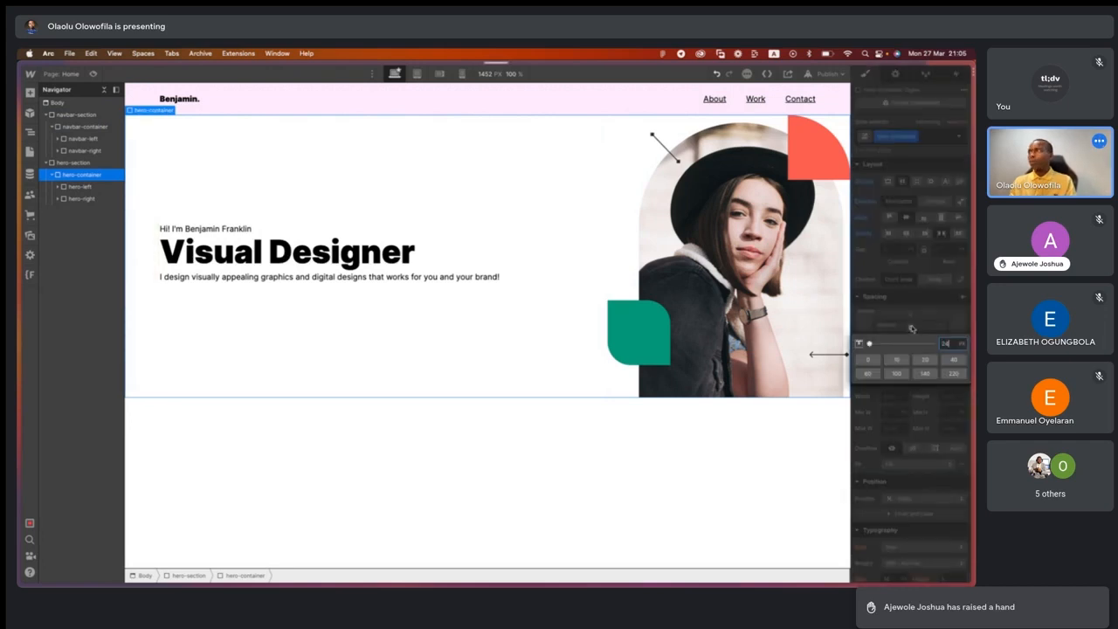
key(Return)
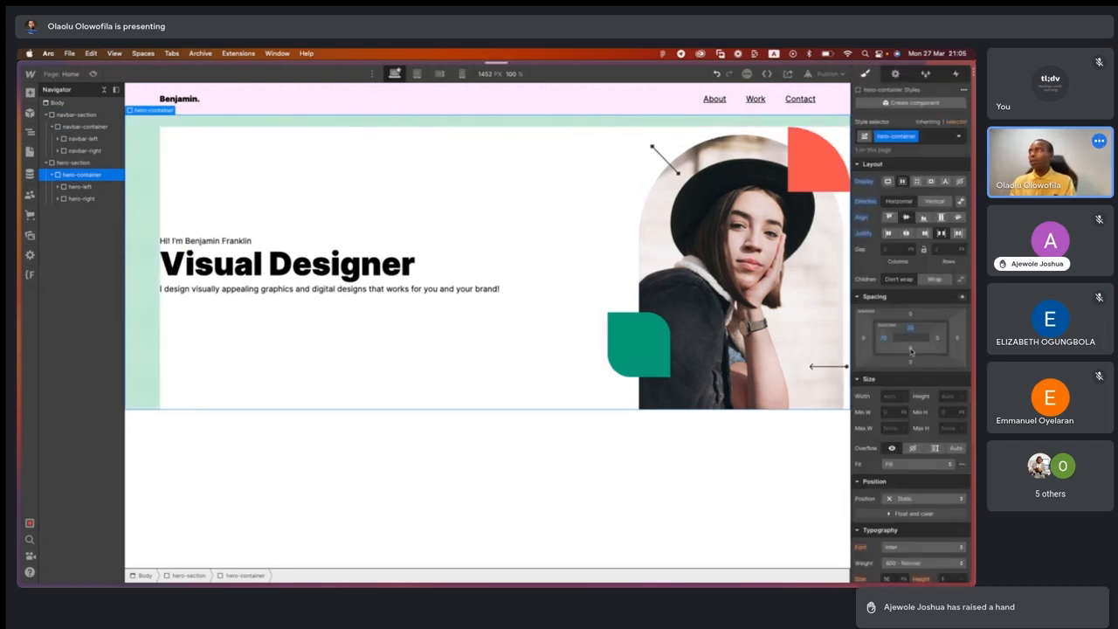
click(911, 349)
text(24)
key(Return)
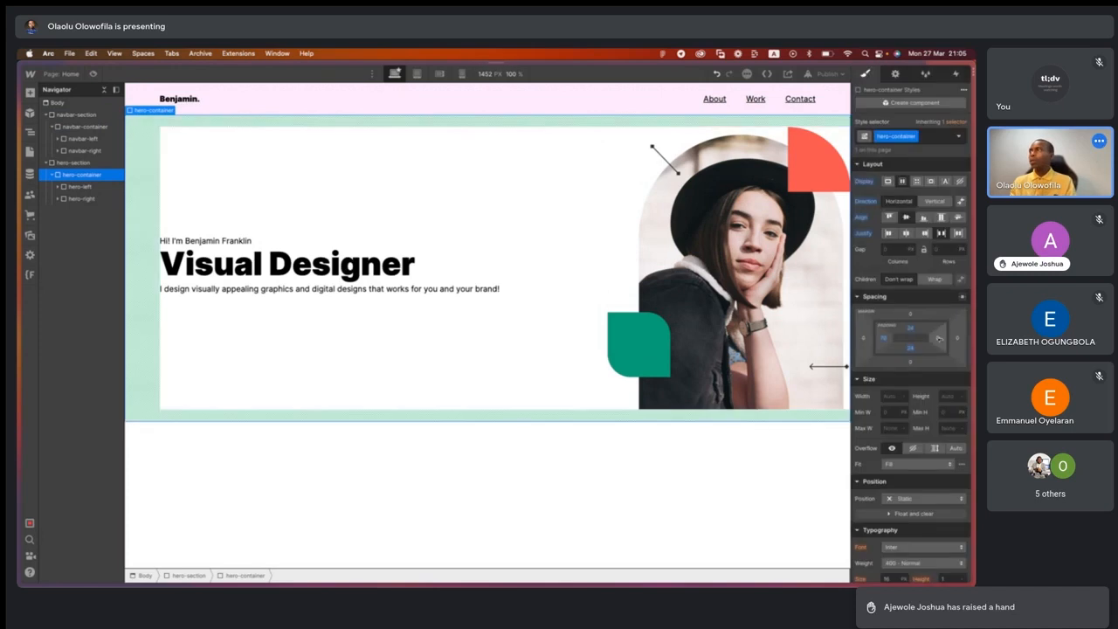
click(939, 338)
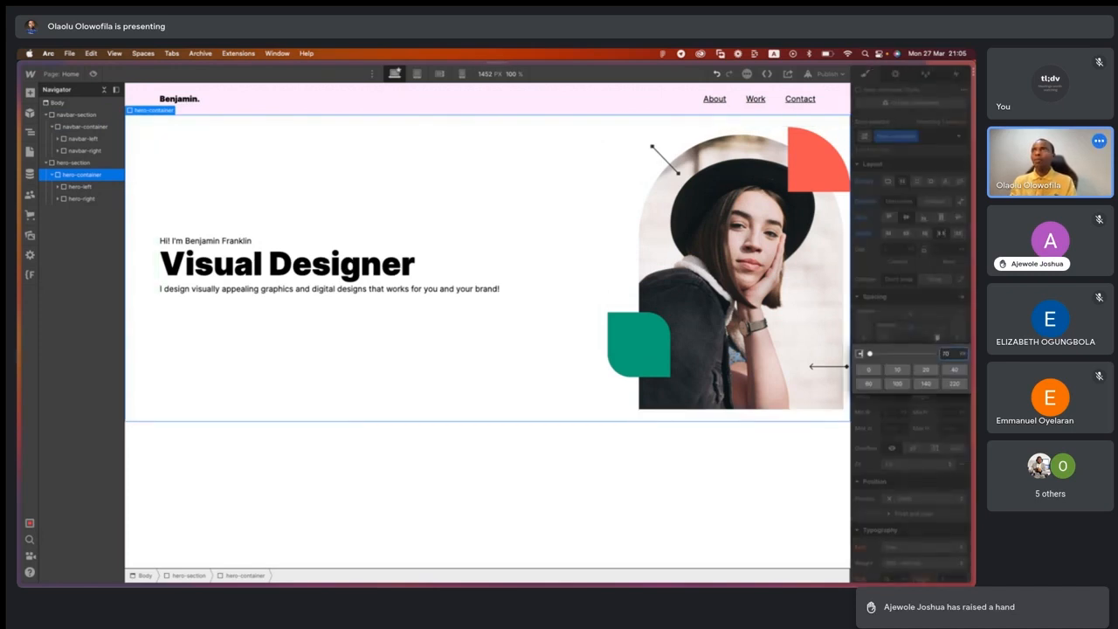
text(70)
key(Return)
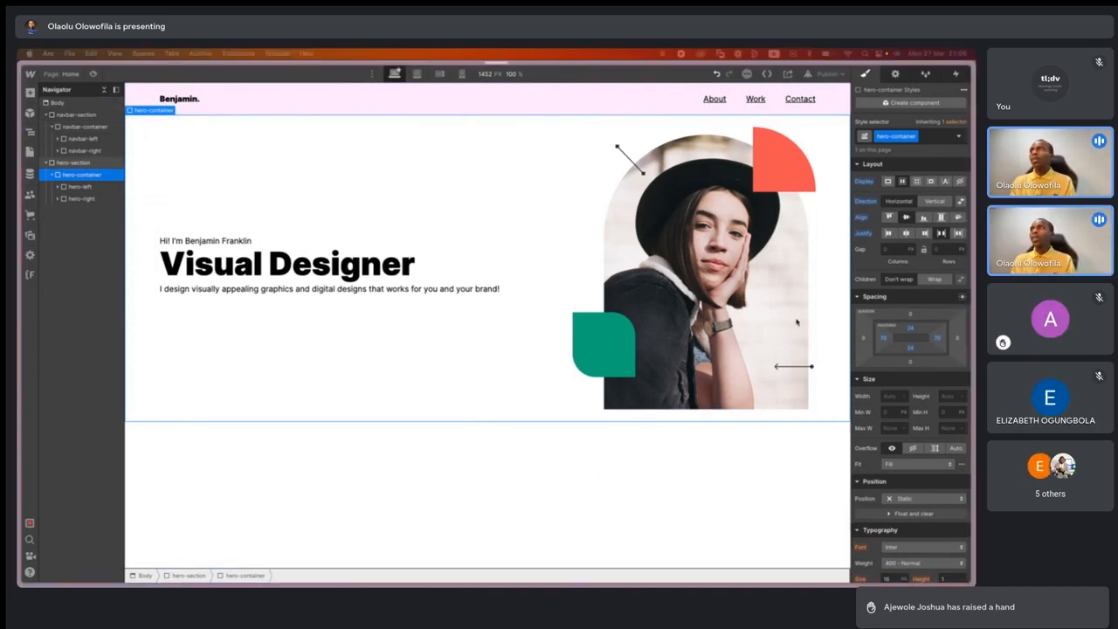
Try a top padding of 100 px on the hero-container and increase it to 200 px.
click(910, 329)
text(100)
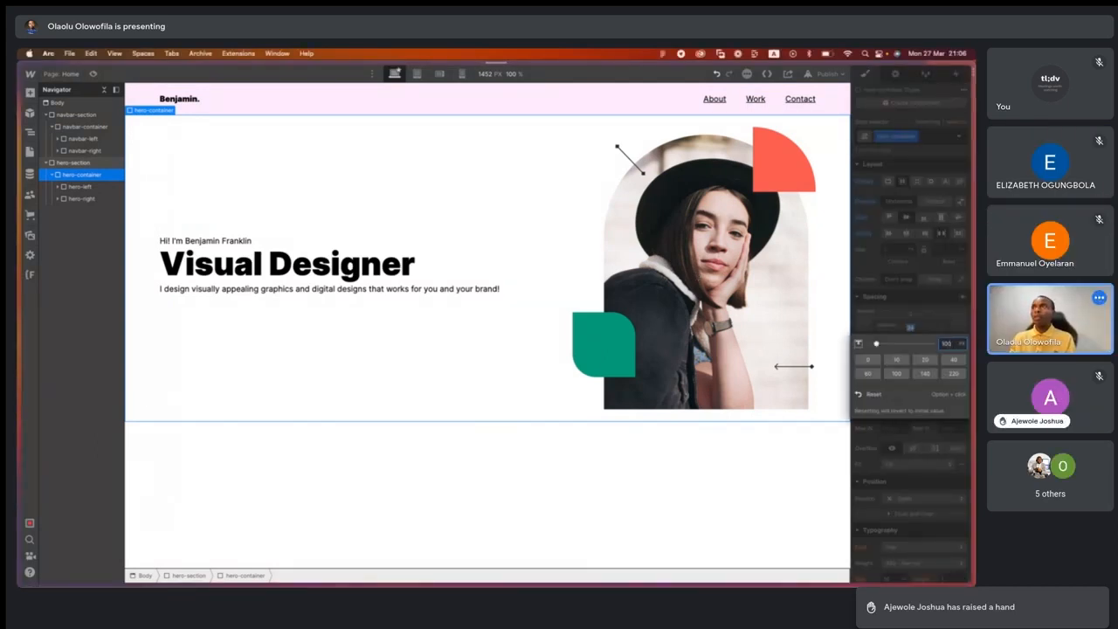
key(Return)
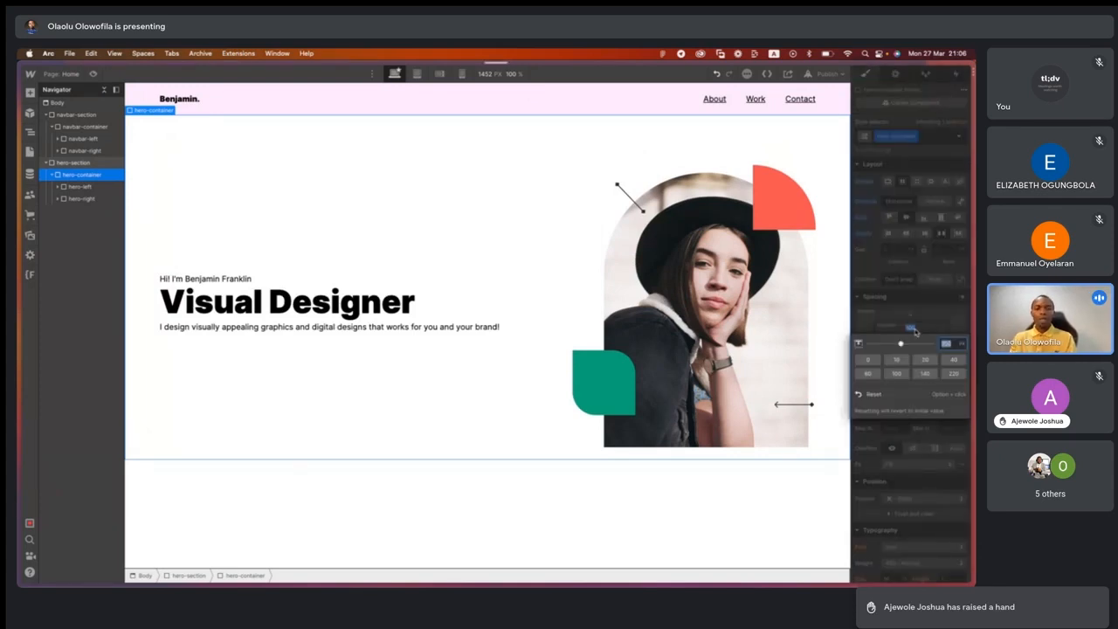
text(100)
key(Return)
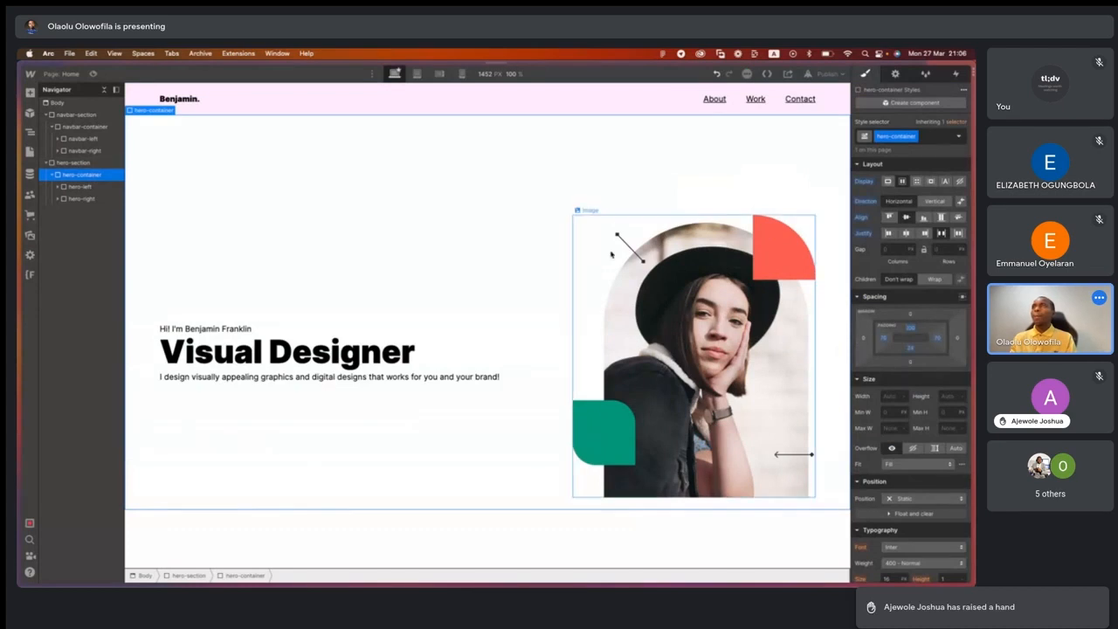
Set the hero-container's top padding to 150 px and compare the hero section with the Figma design.
click(910, 328)
text(150)
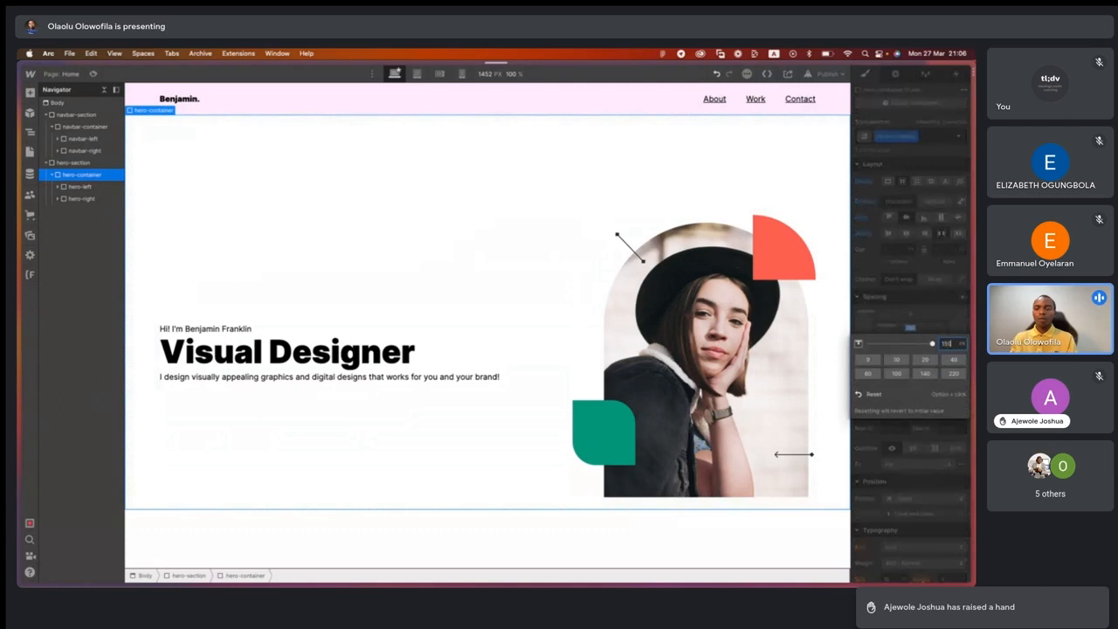
key(Return)
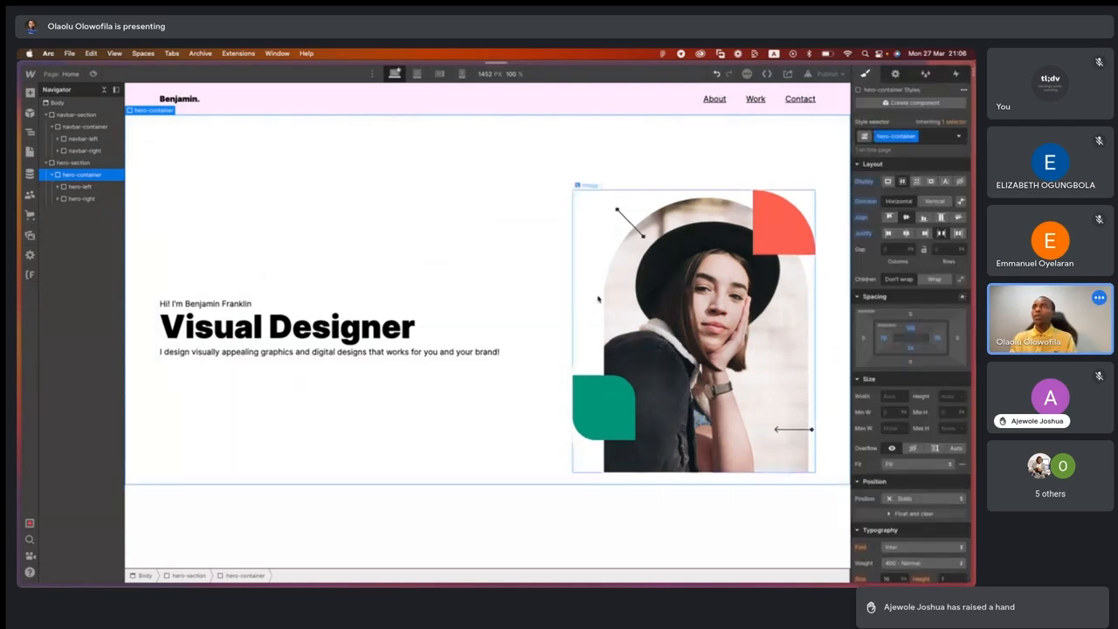
click(533, 516)
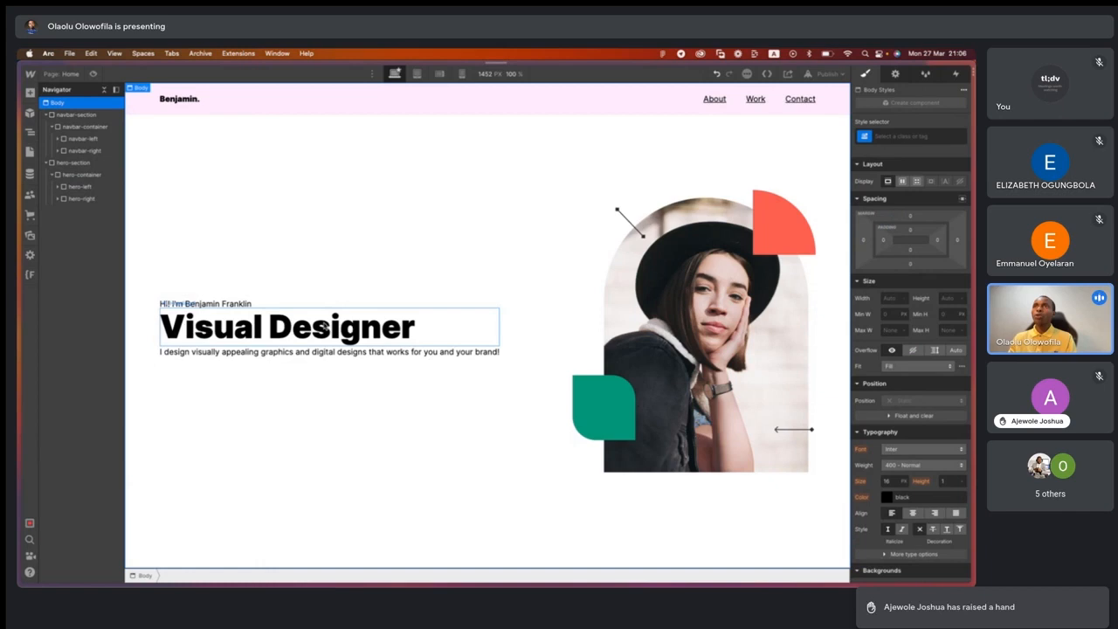
key(ctrl+Right)
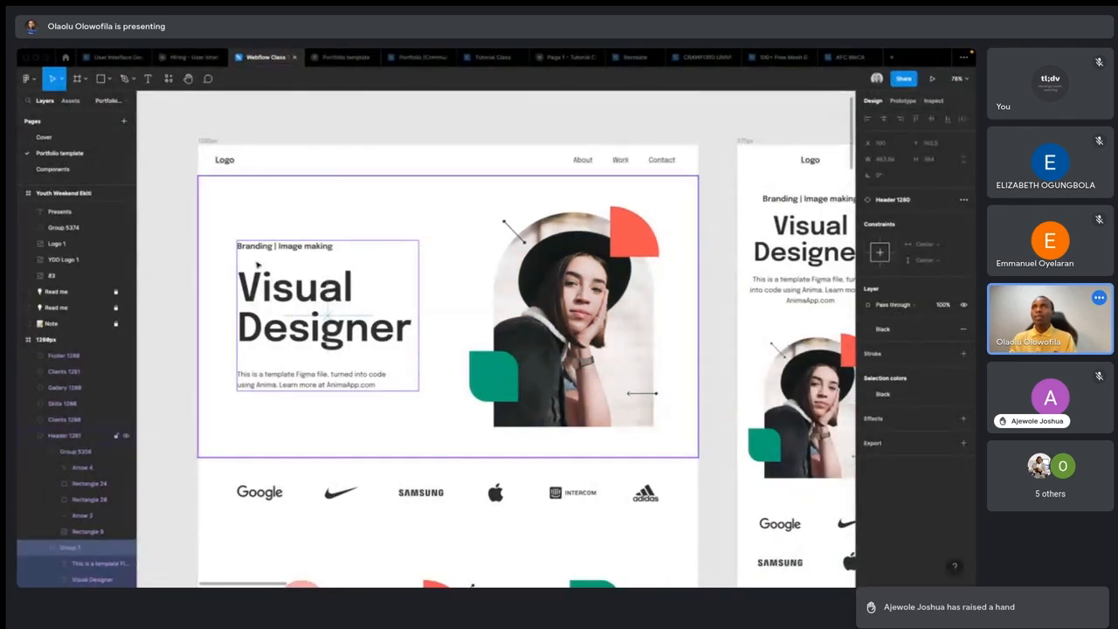
key(ctrl+Left)
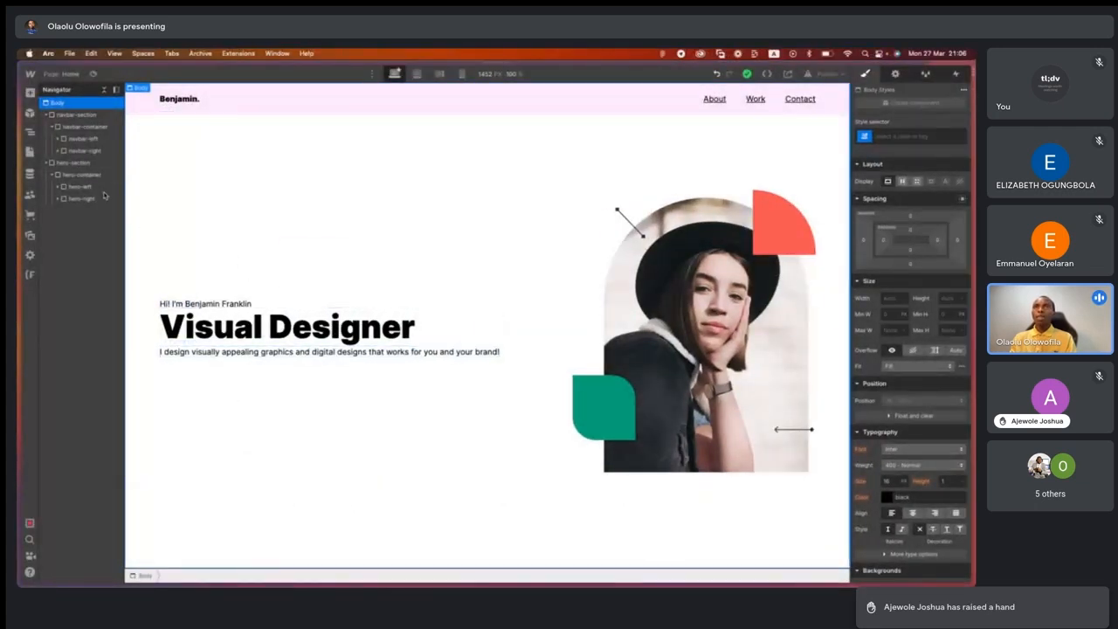
Give hero-left a vertical flex layout with a 20 px row gap, and compare its text spacing with the Figma design.
click(58, 187)
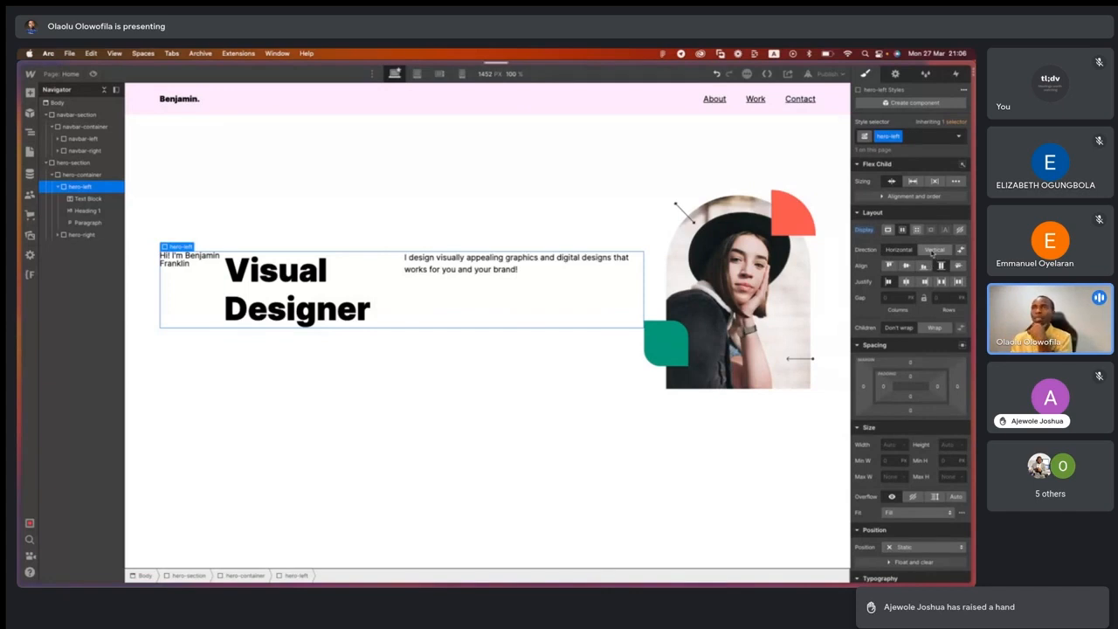
click(932, 250)
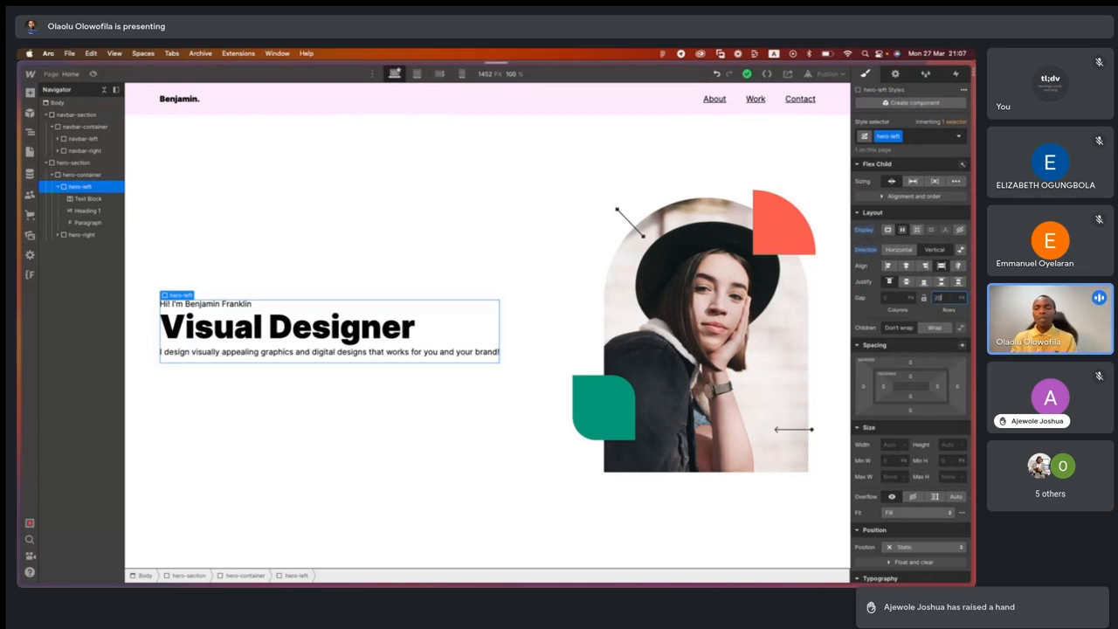
text(20)
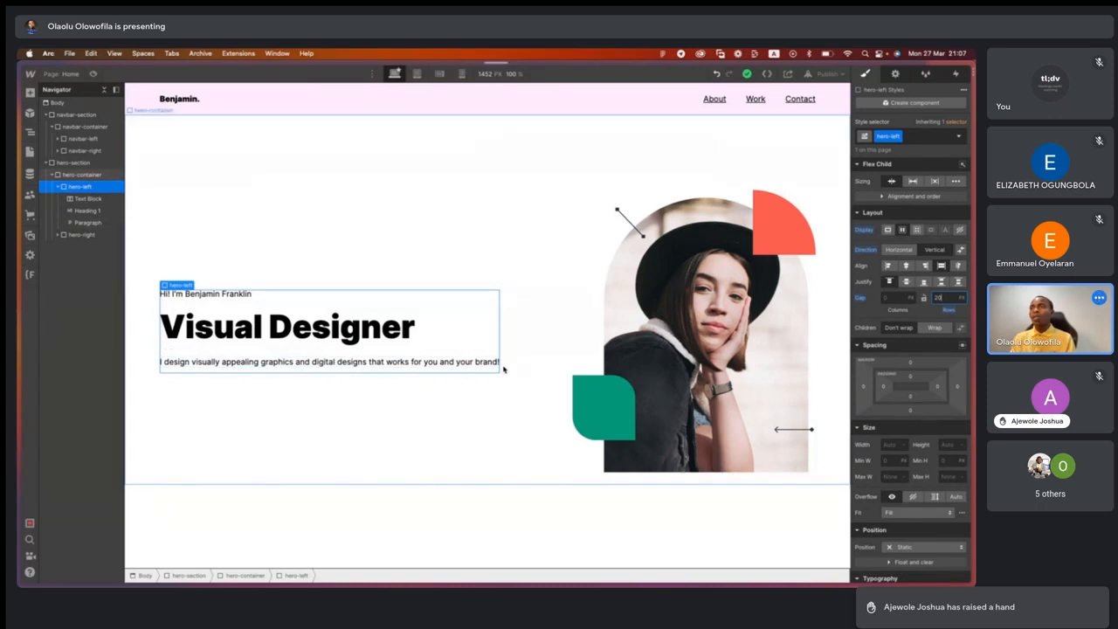
key(ctrl+Right)
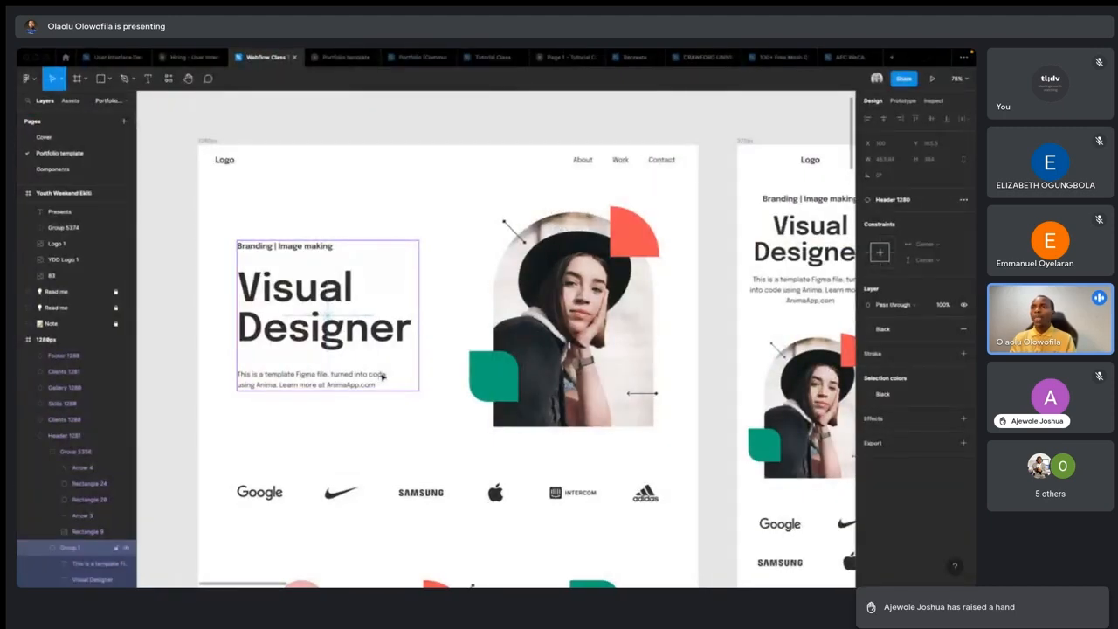
key(ctrl+Left)
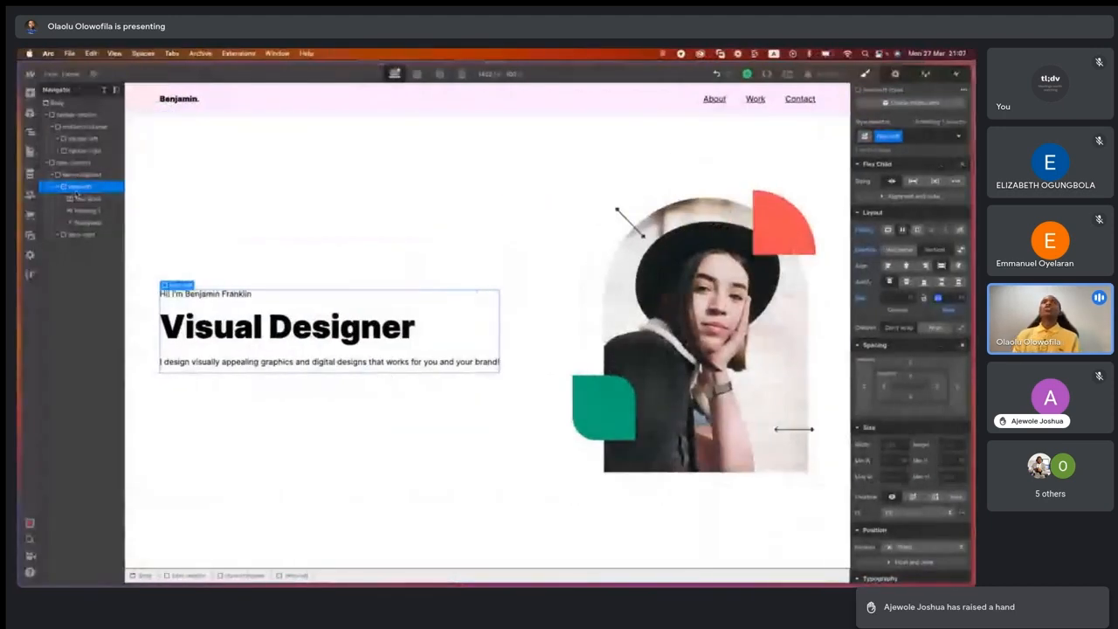
Set the hero-section's width to 100%.
click(58, 188)
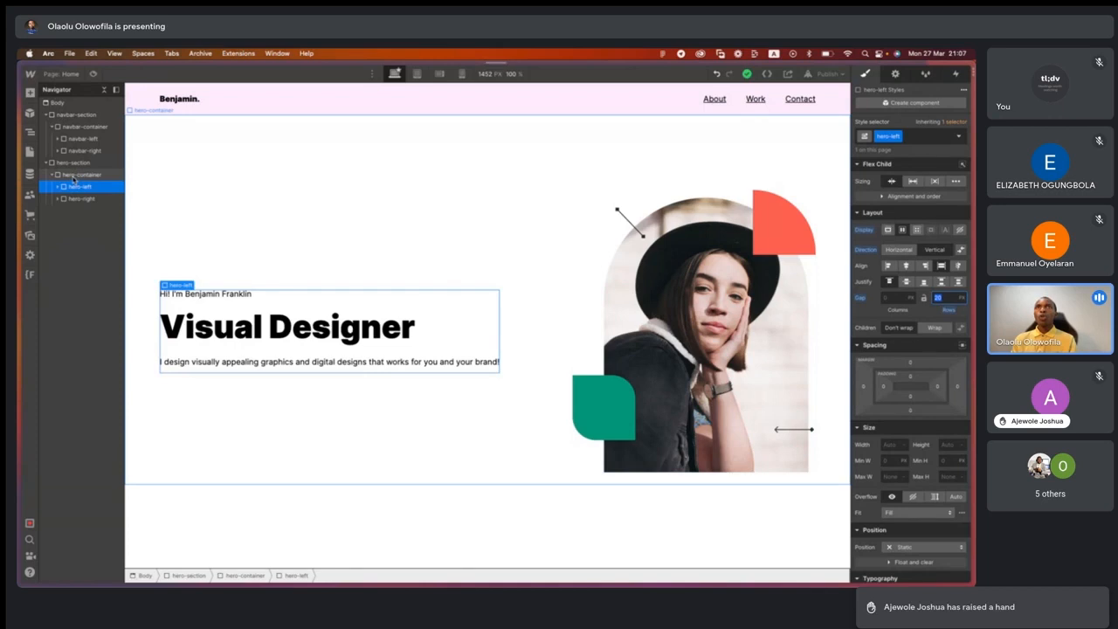
click(73, 177)
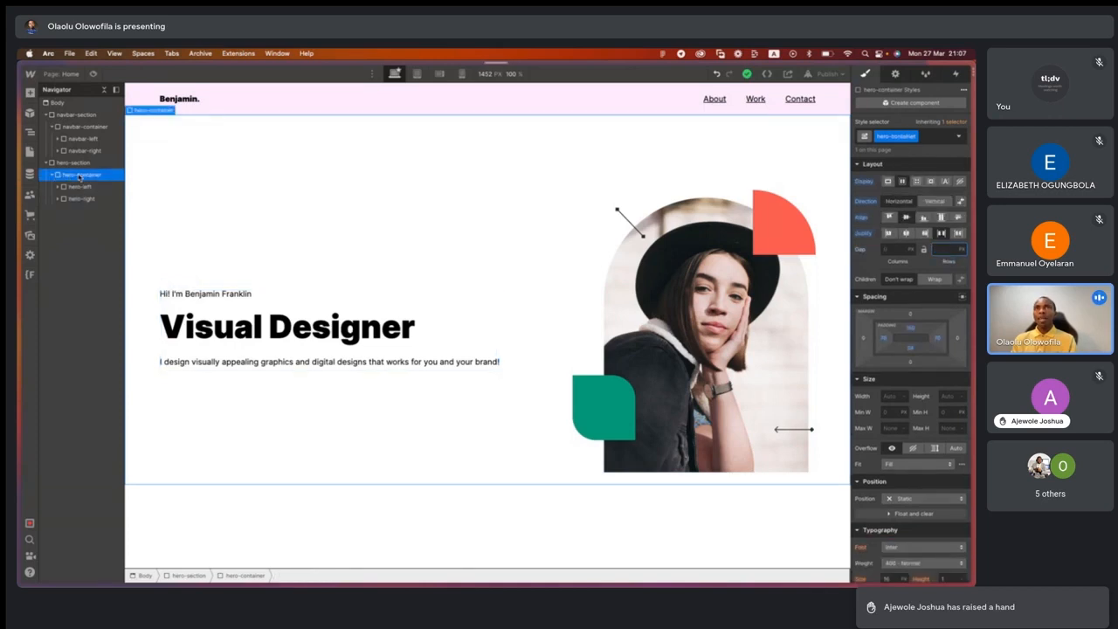
click(74, 163)
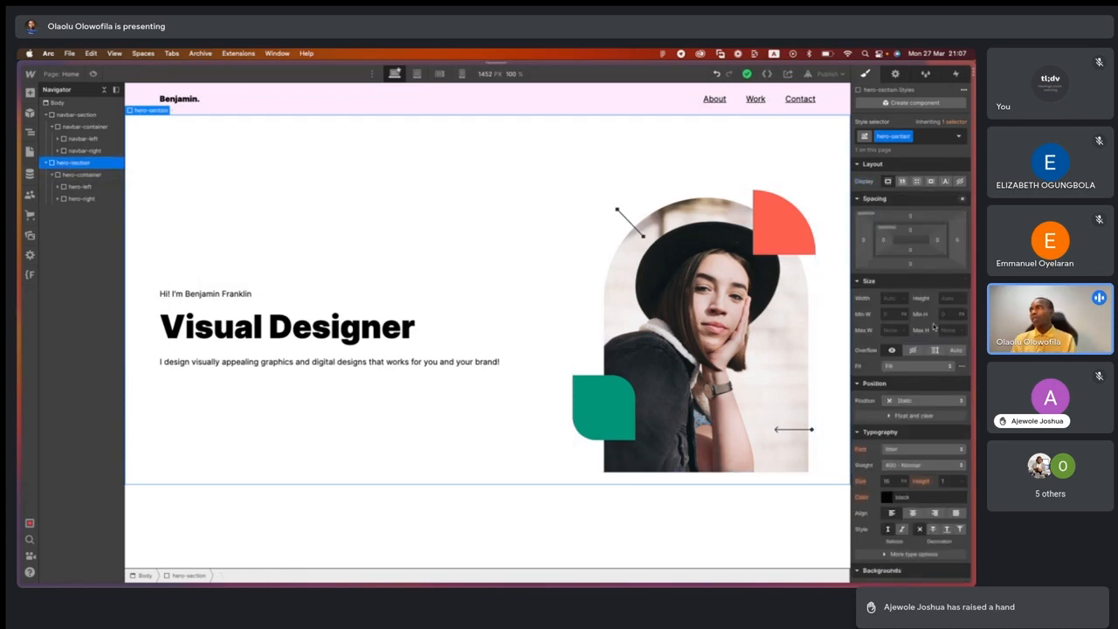
click(890, 298)
text(100%)
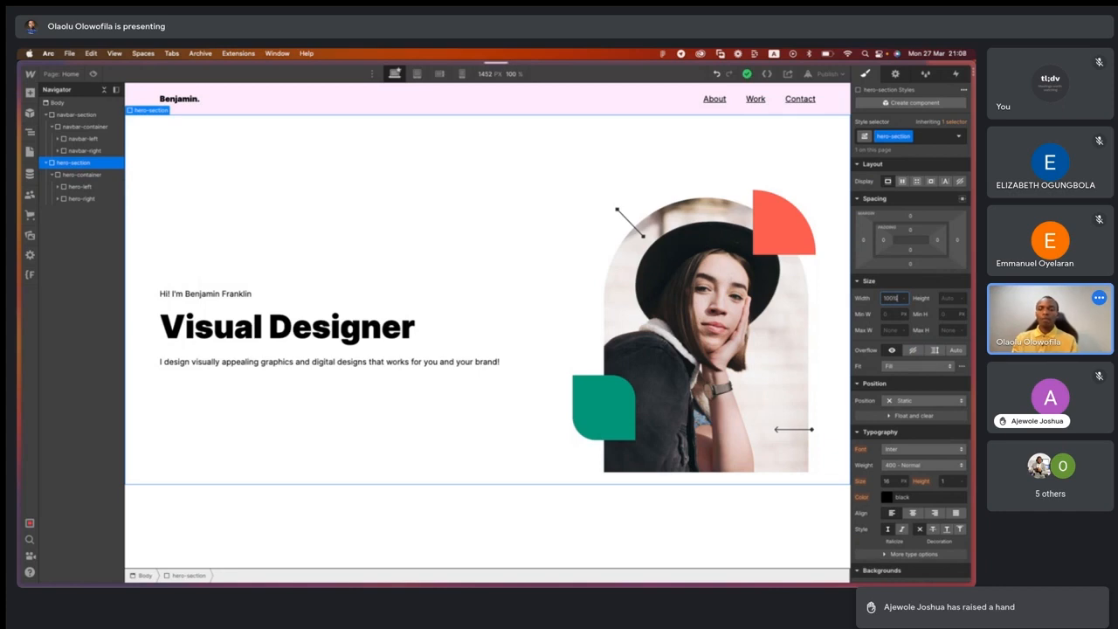
key(Return)
Set the hero-container's width to 100%.
click(82, 174)
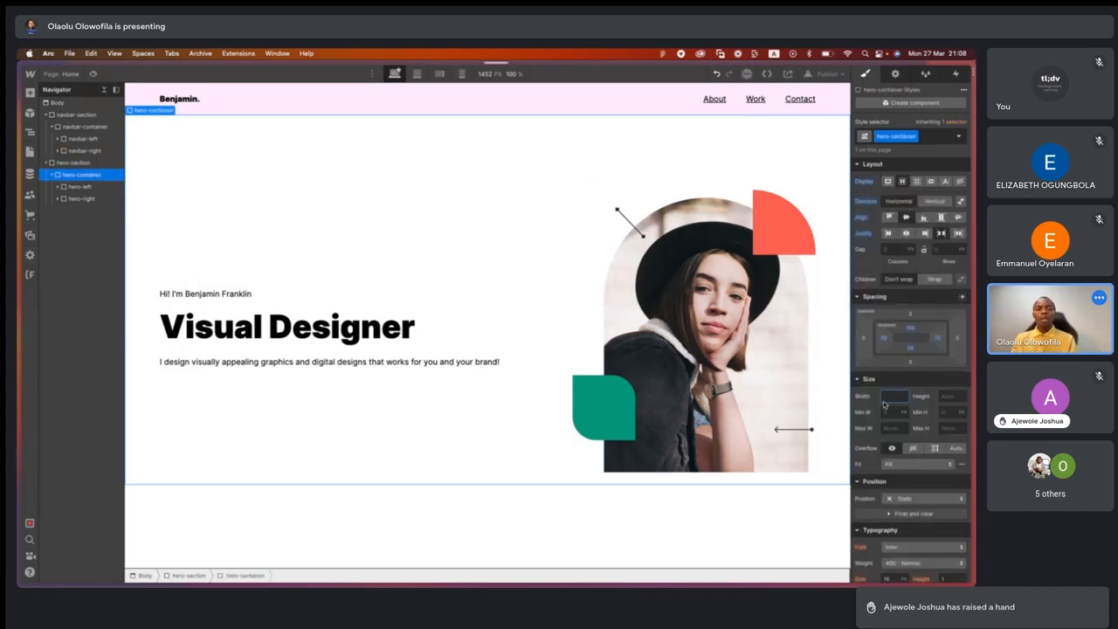
text(100)
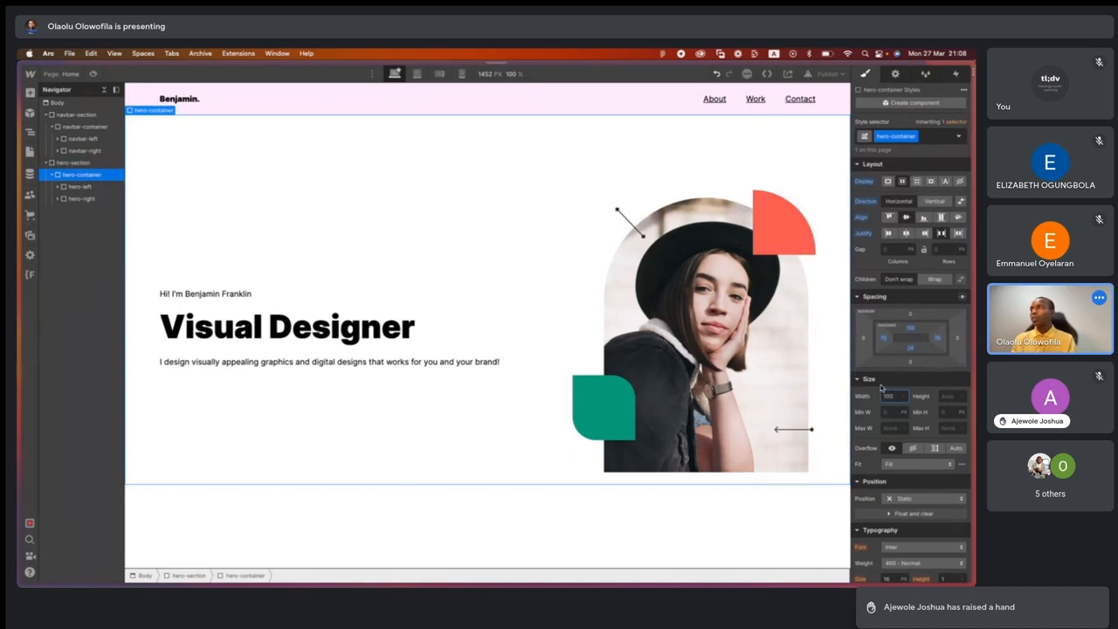
text(%)
key(Return)
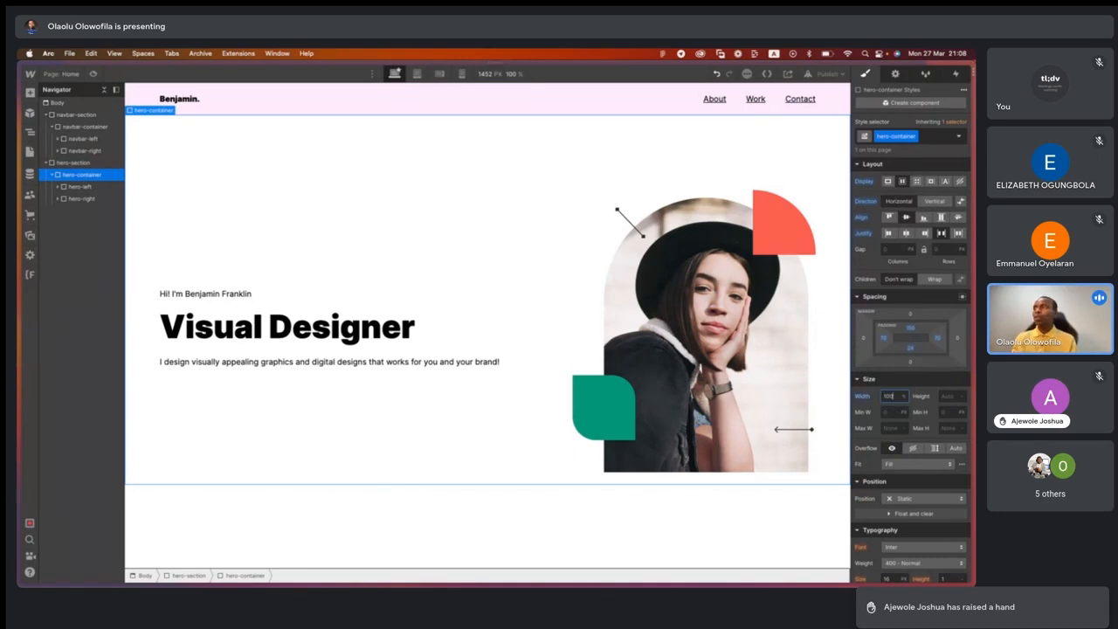
click(756, 529)
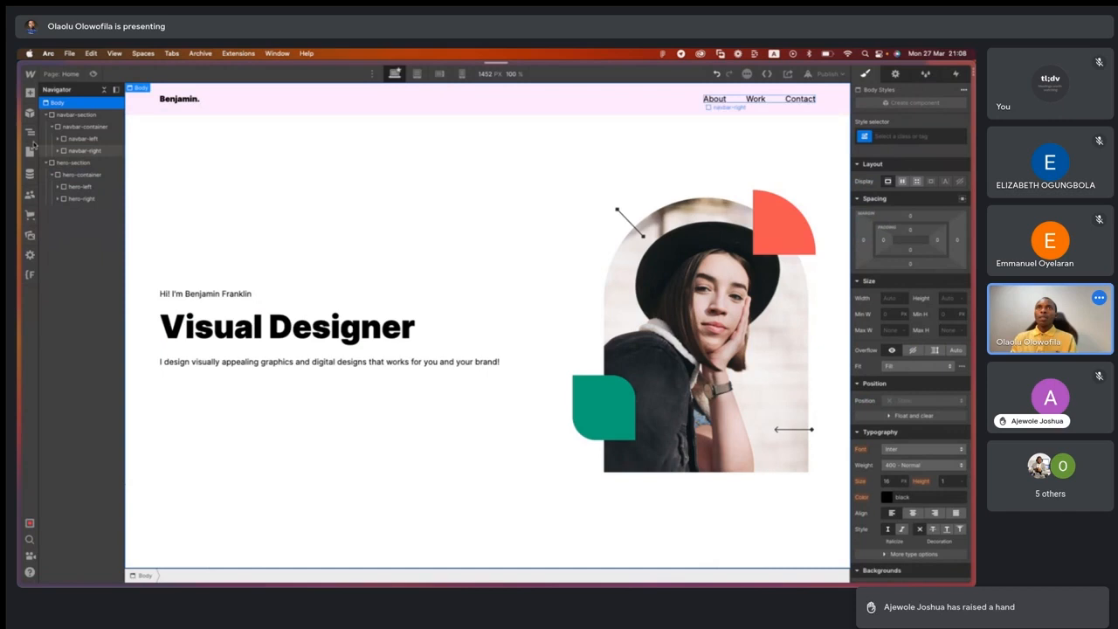
Set the width of hero-left, the hero's text block, to 40%.
click(70, 187)
click(83, 175)
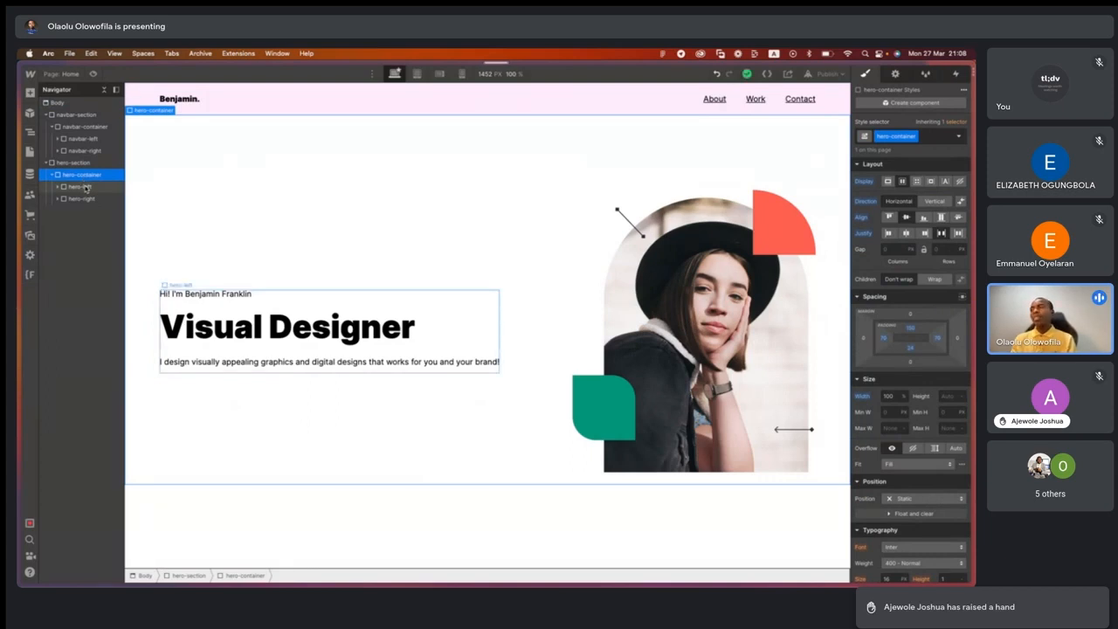
click(83, 187)
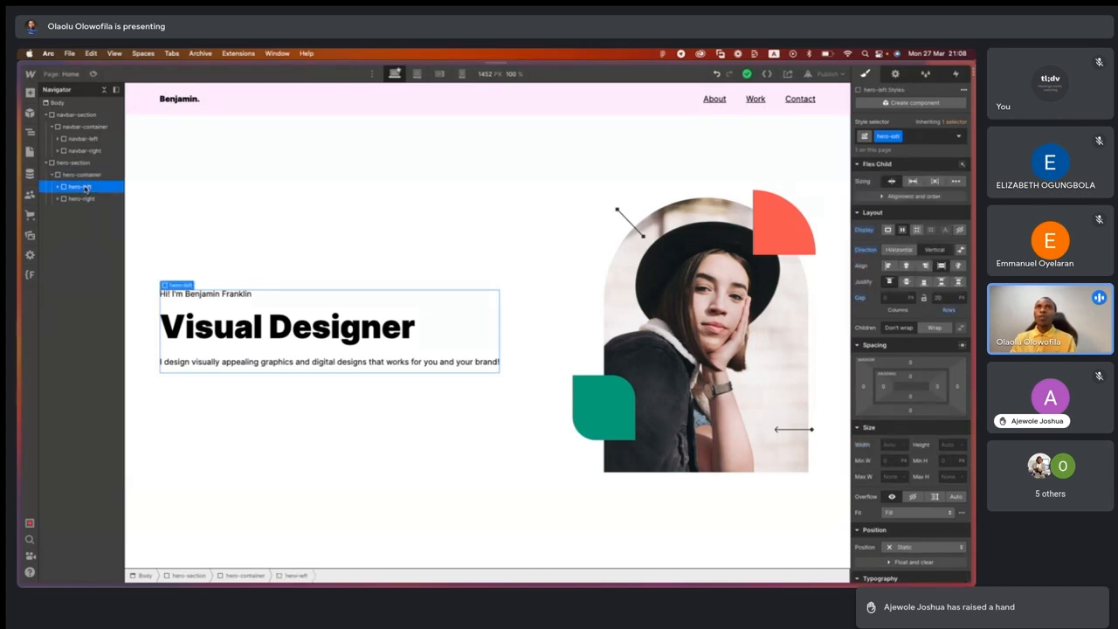
click(891, 444)
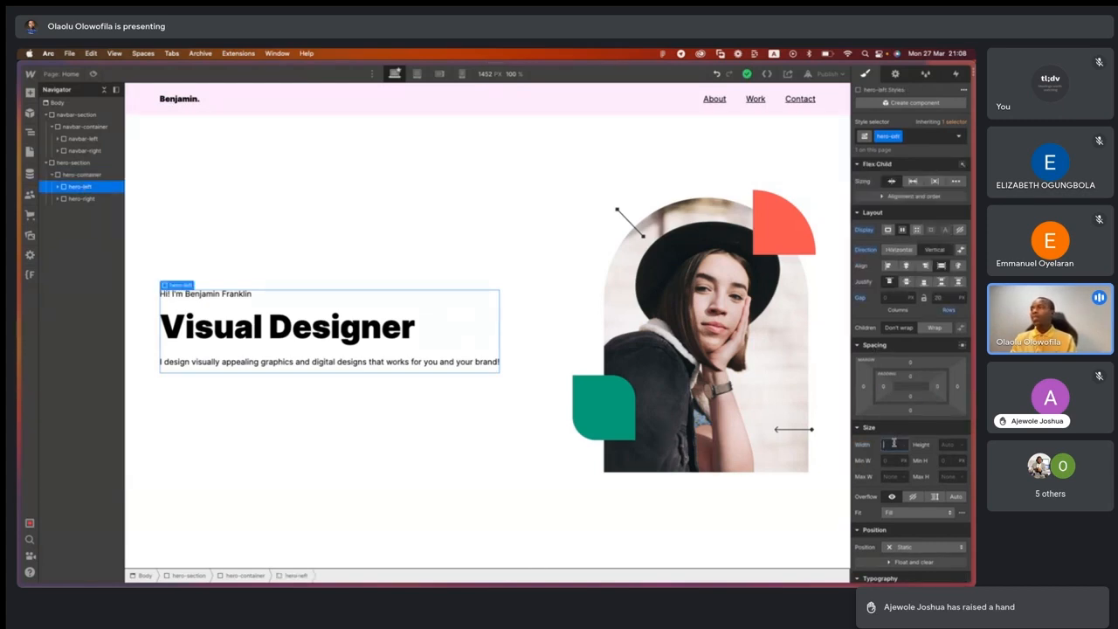
text(40)
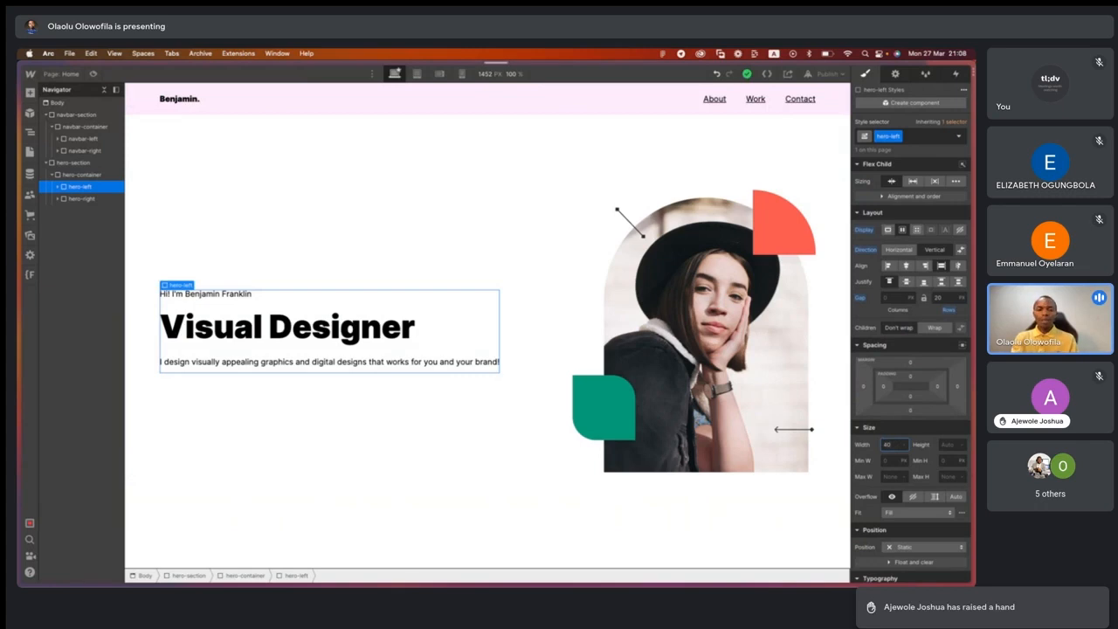
key(Return)
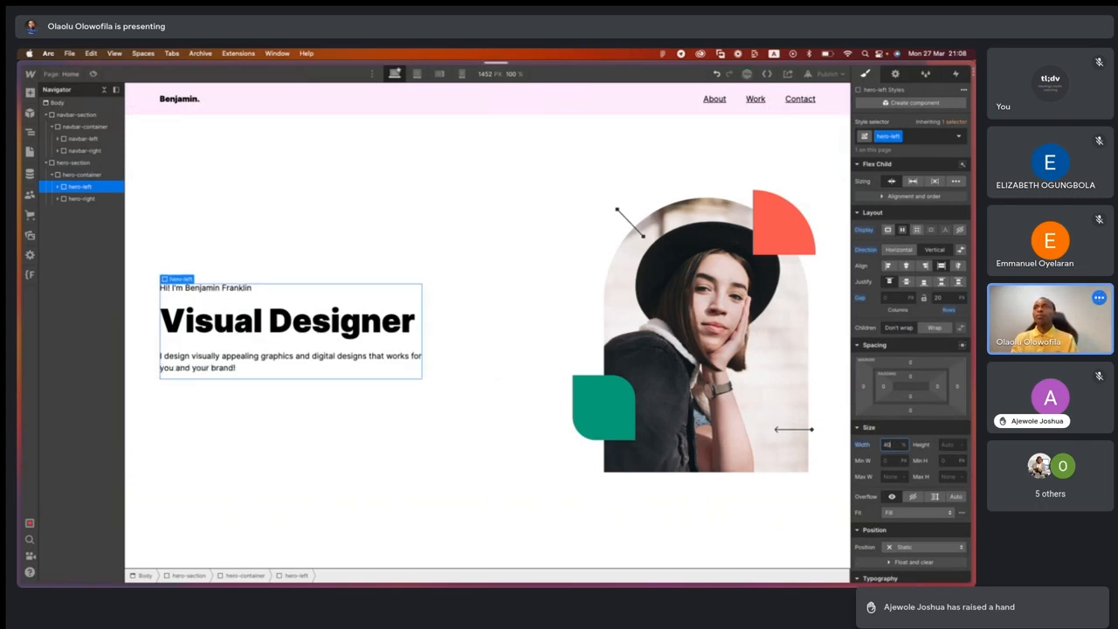
Try a width of 60% on hero-right and undo it.
click(83, 199)
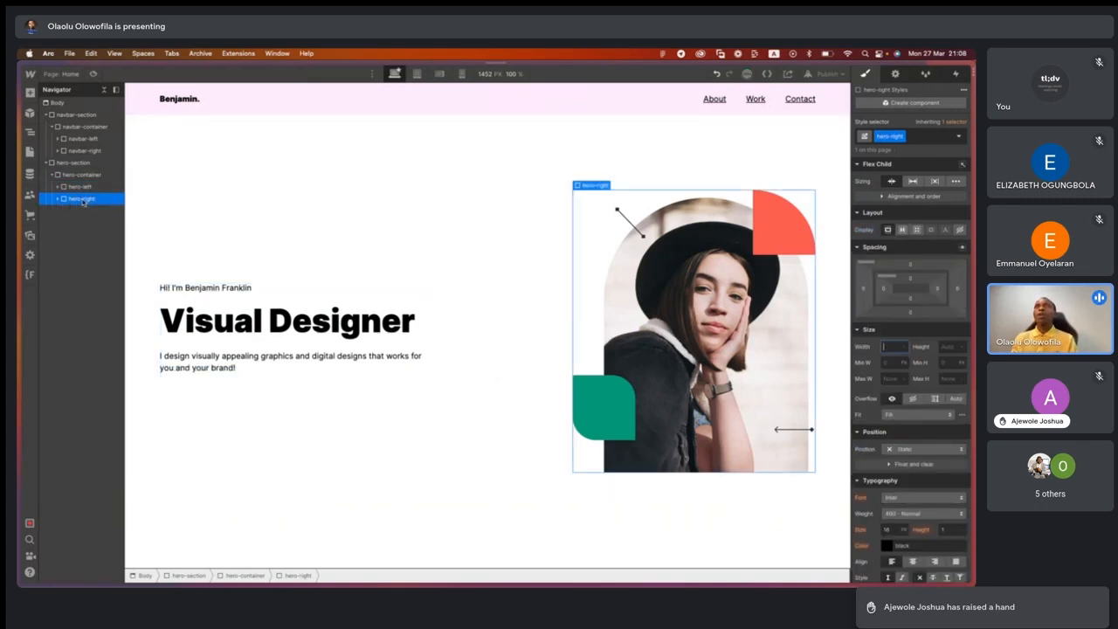
text(60%)
key(Return)
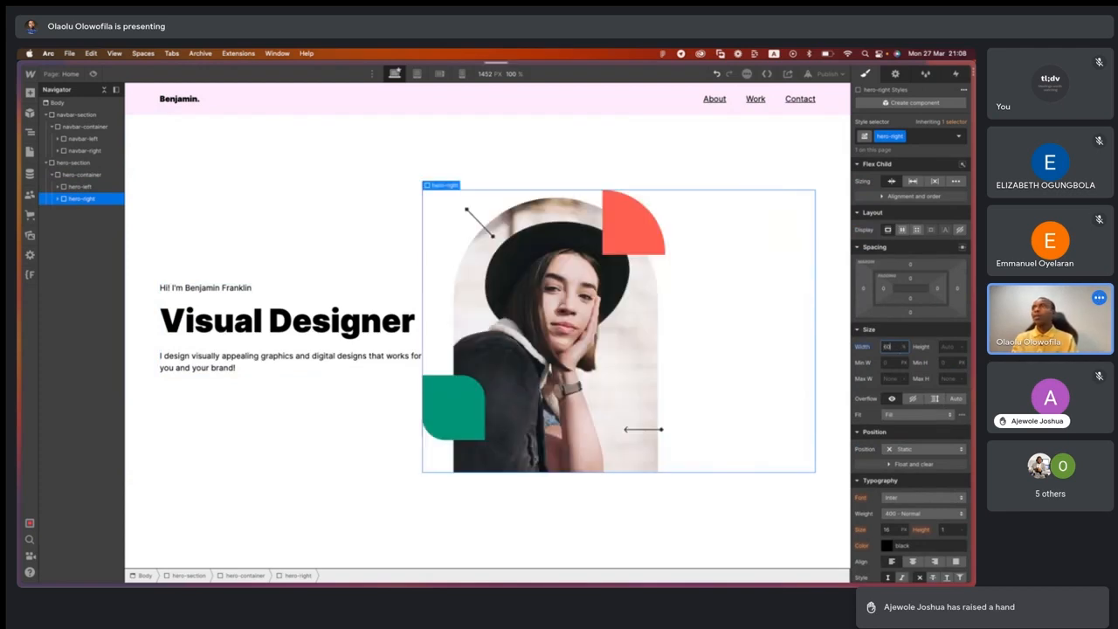
key(super+z)
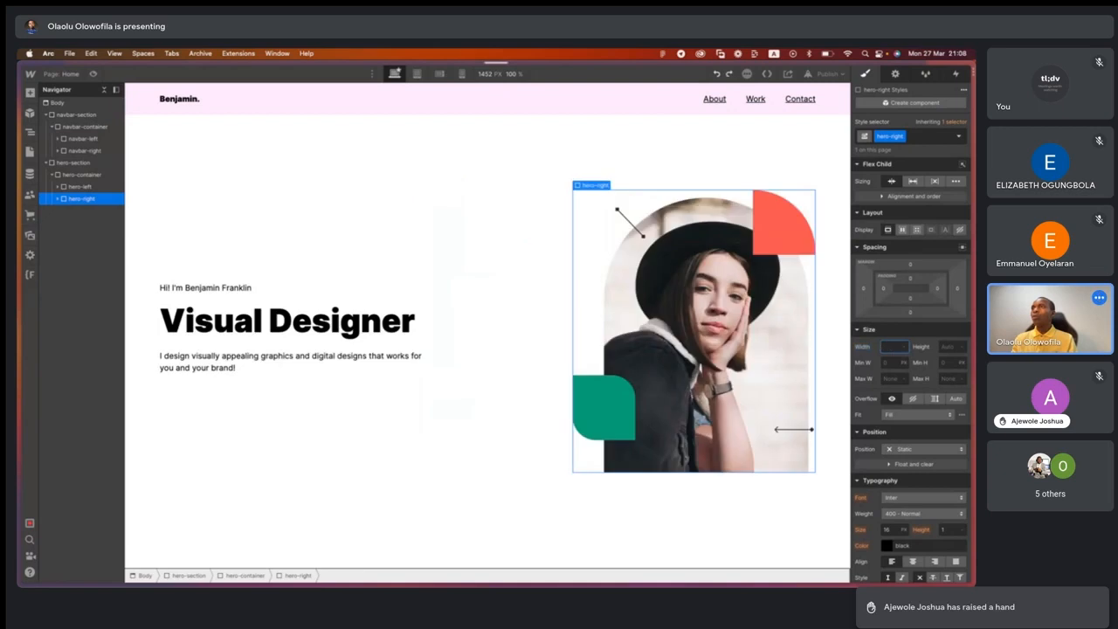
Set the width of hero-right, the portrait image's block, to 50%.
click(924, 331)
click(873, 344)
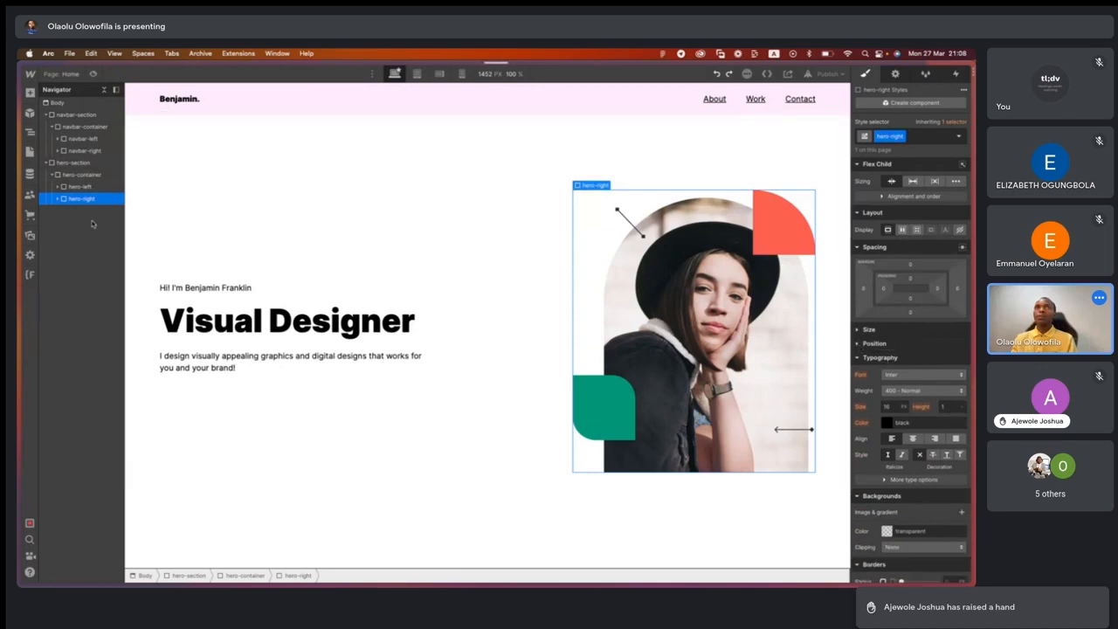
click(859, 330)
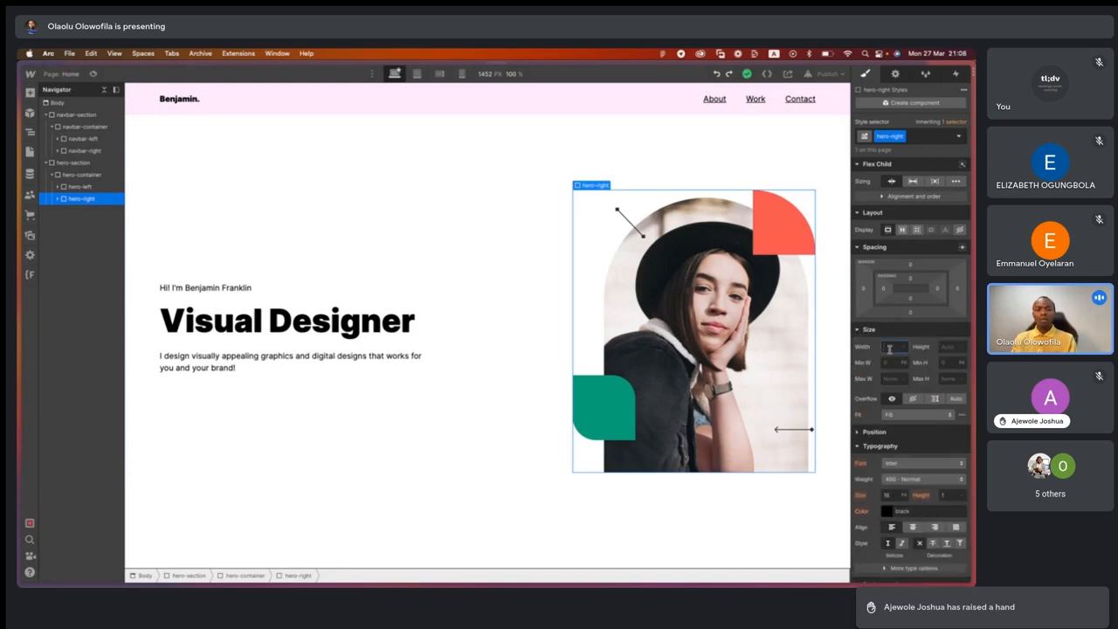
text(50%)
key(Return)
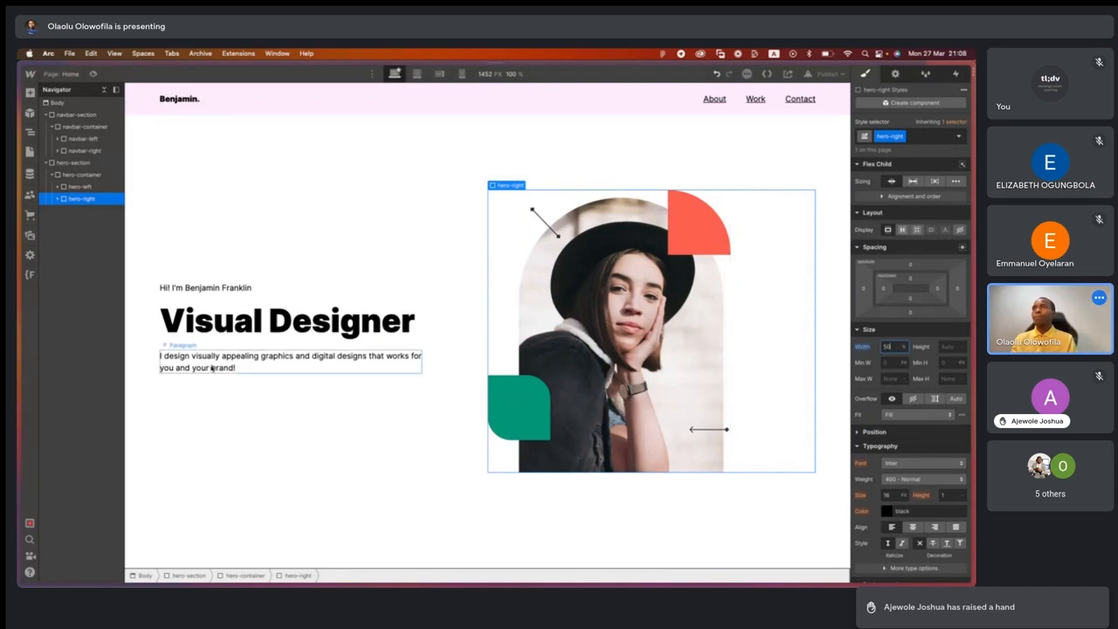
Try a width of 50% on hero-left and return it to 40%.
click(82, 187)
key(BackSpace)
key(BackSpace)
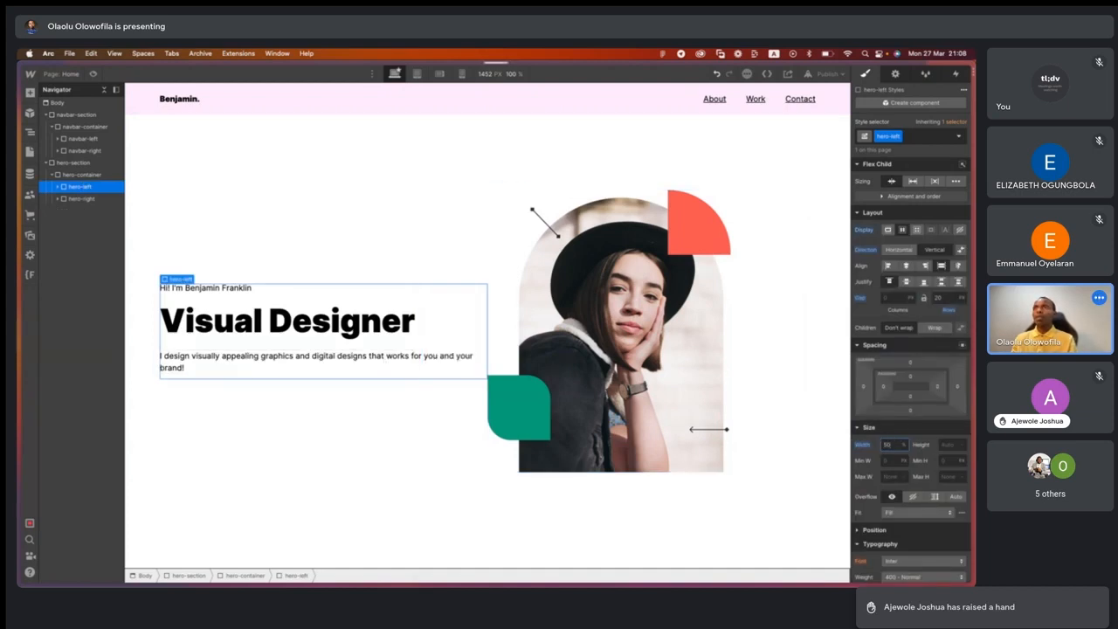
key(shift+Down)
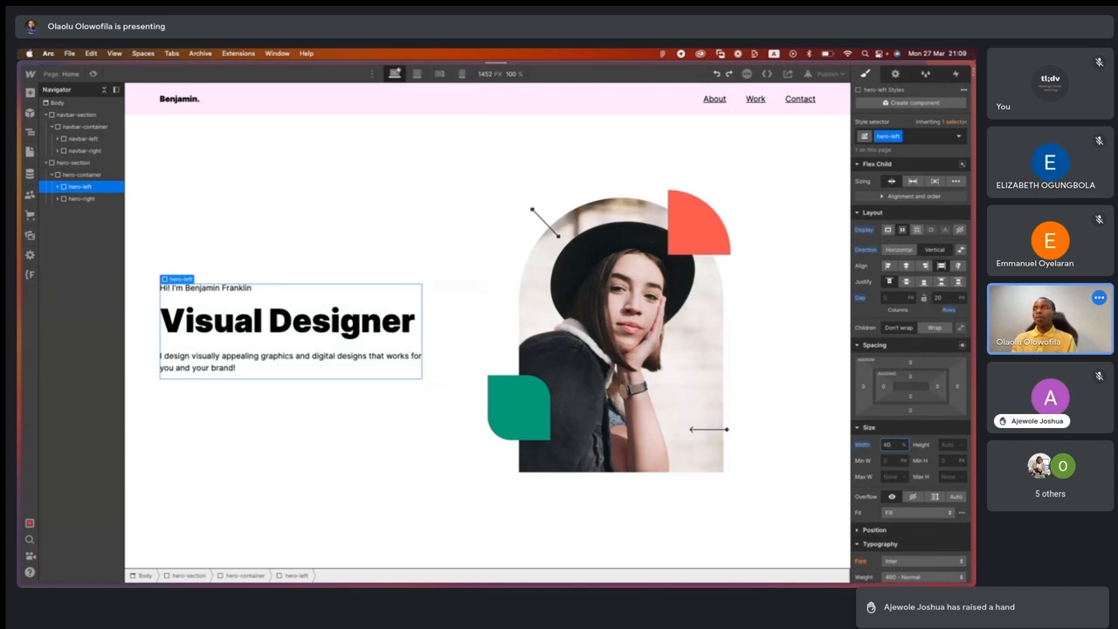
Inspect the Fit options of the portrait image inside hero-right, and reselect hero-right.
click(772, 348)
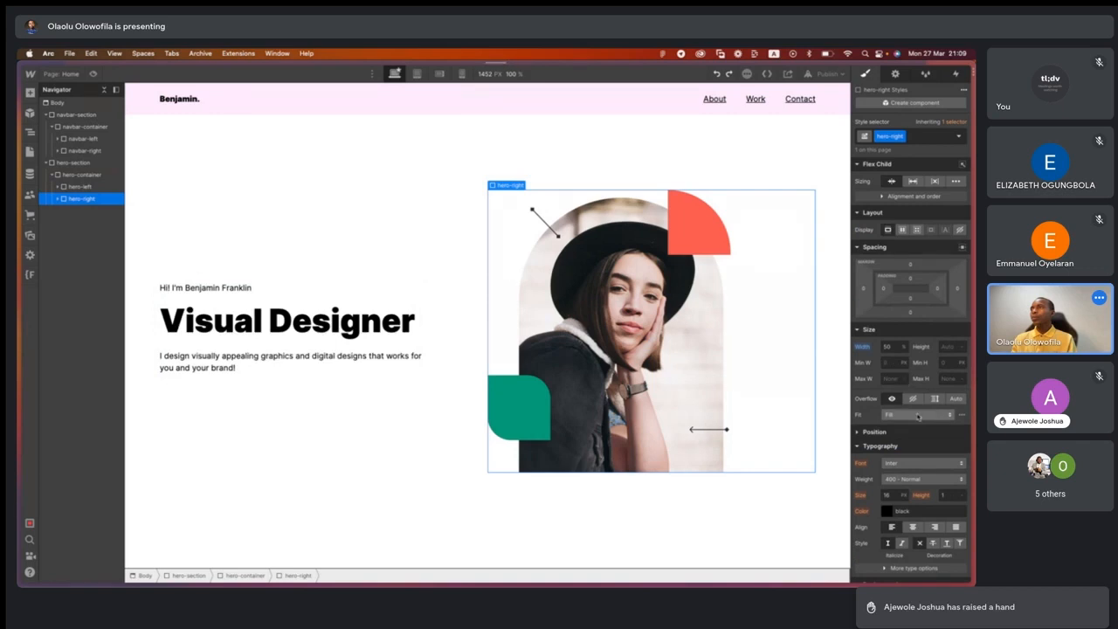
click(57, 199)
click(88, 212)
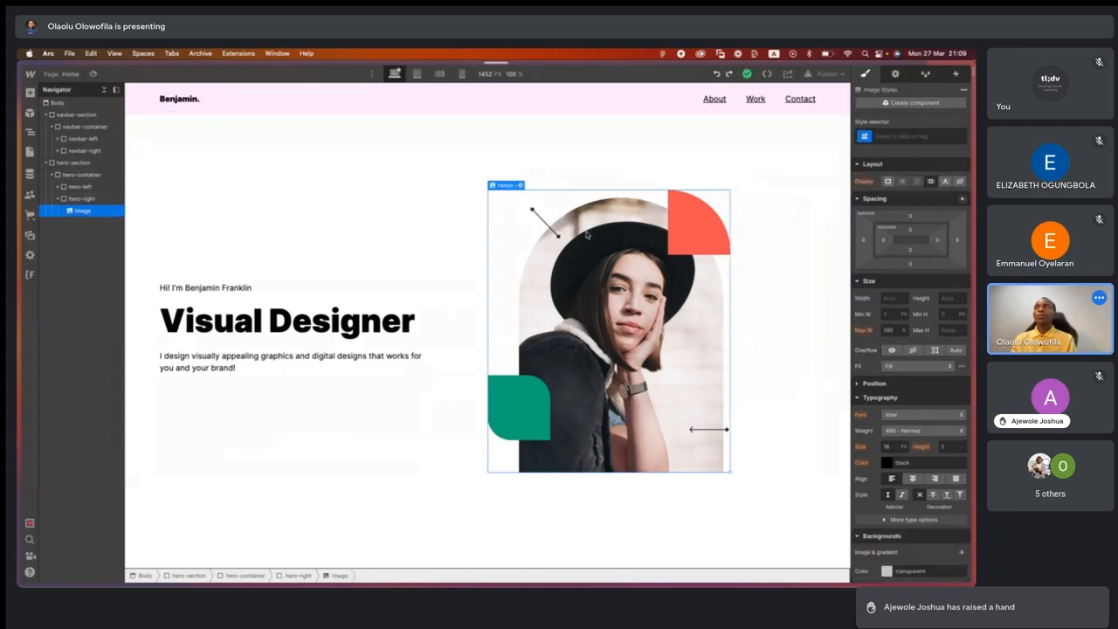
click(922, 367)
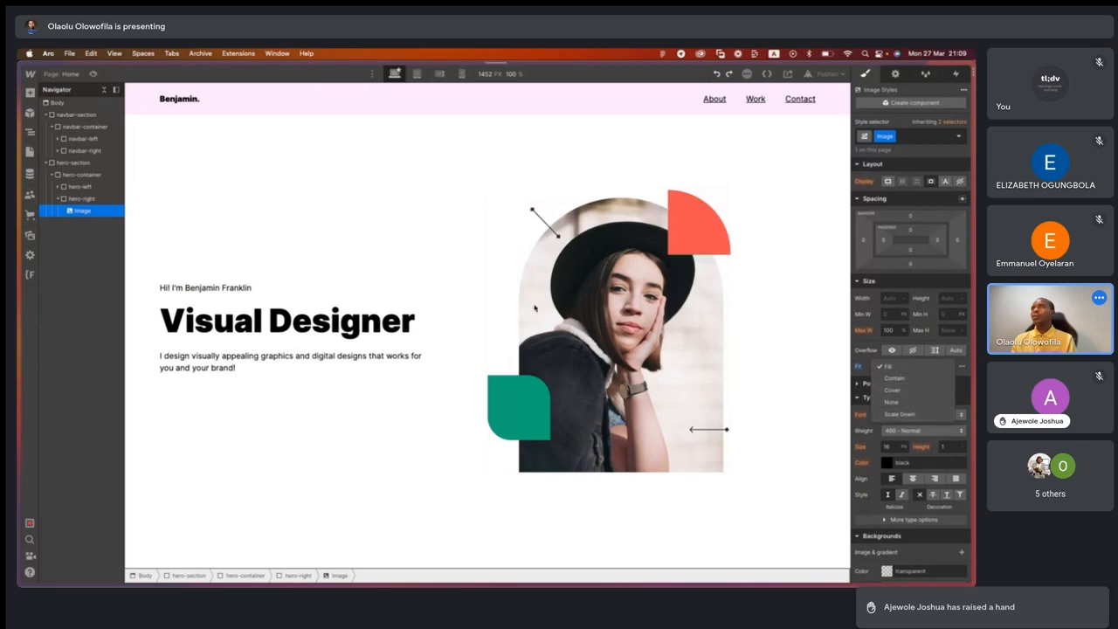
click(83, 200)
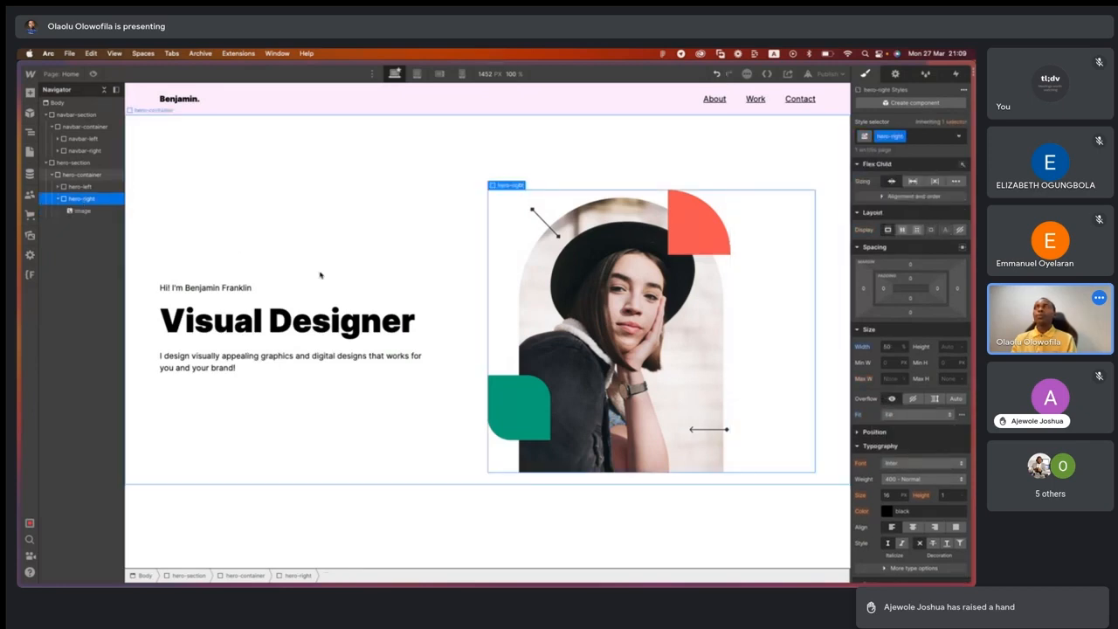
Try a horizontal flex layout on hero-right with its portrait image justified to the end.
click(912, 414)
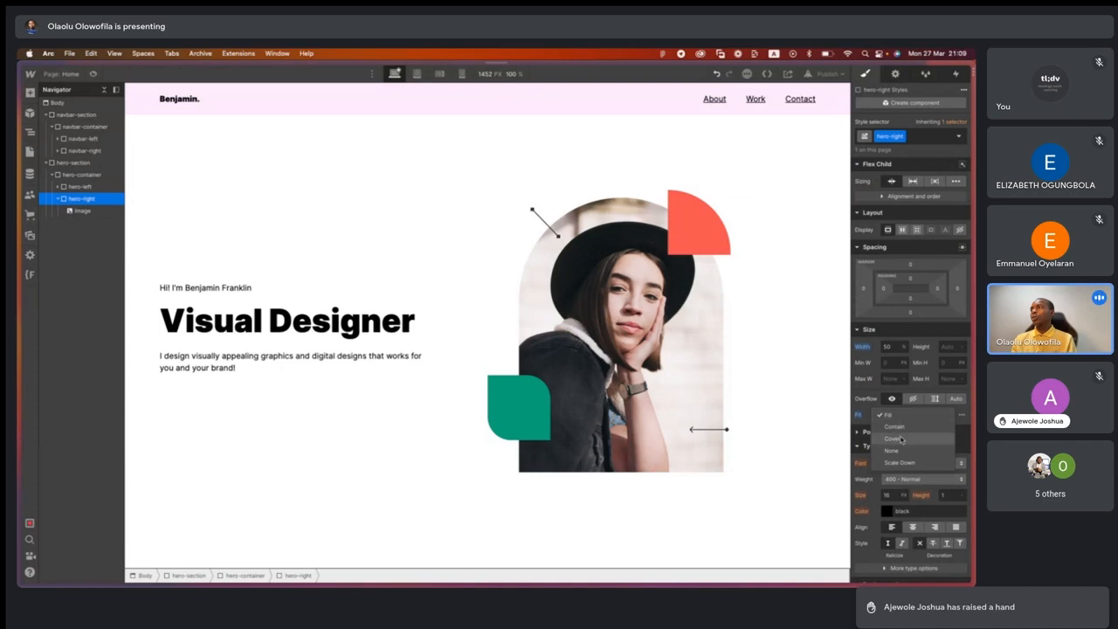
click(810, 430)
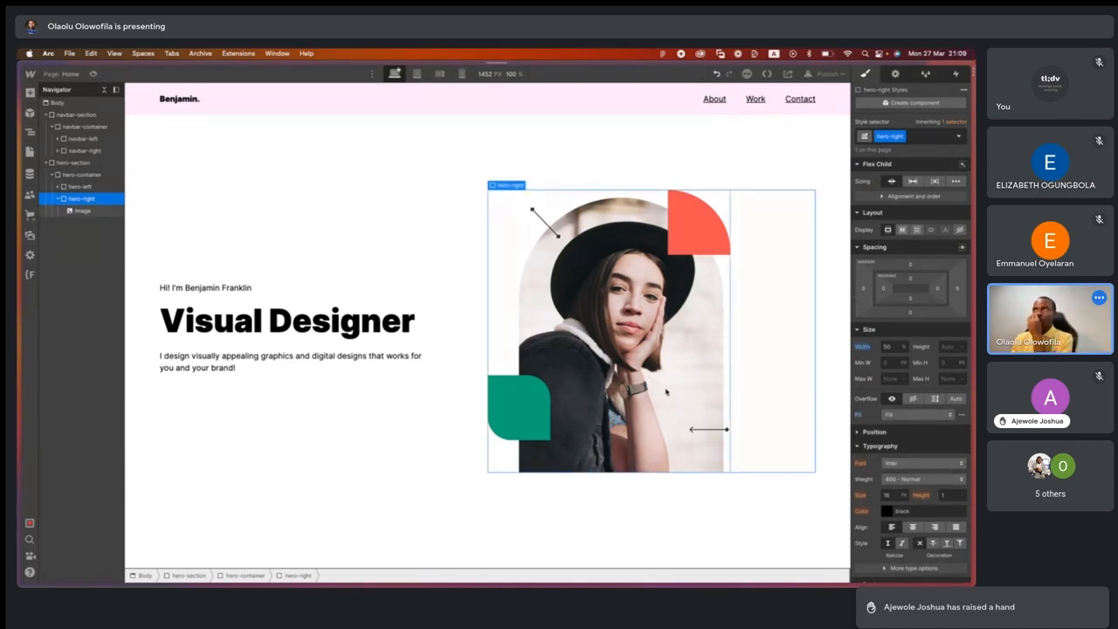
click(903, 230)
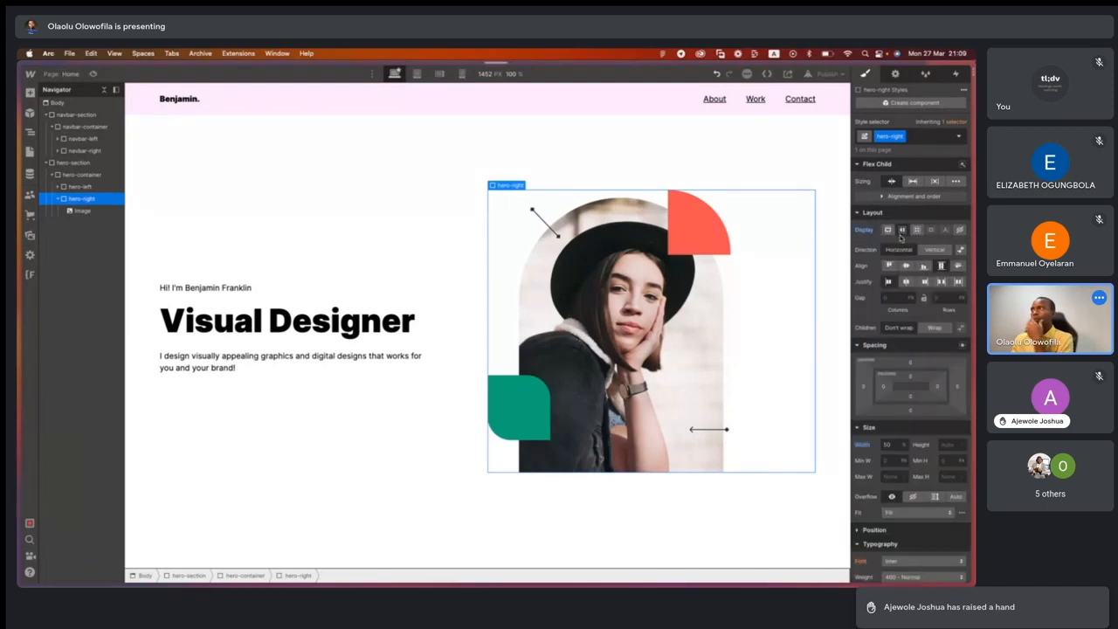
click(903, 512)
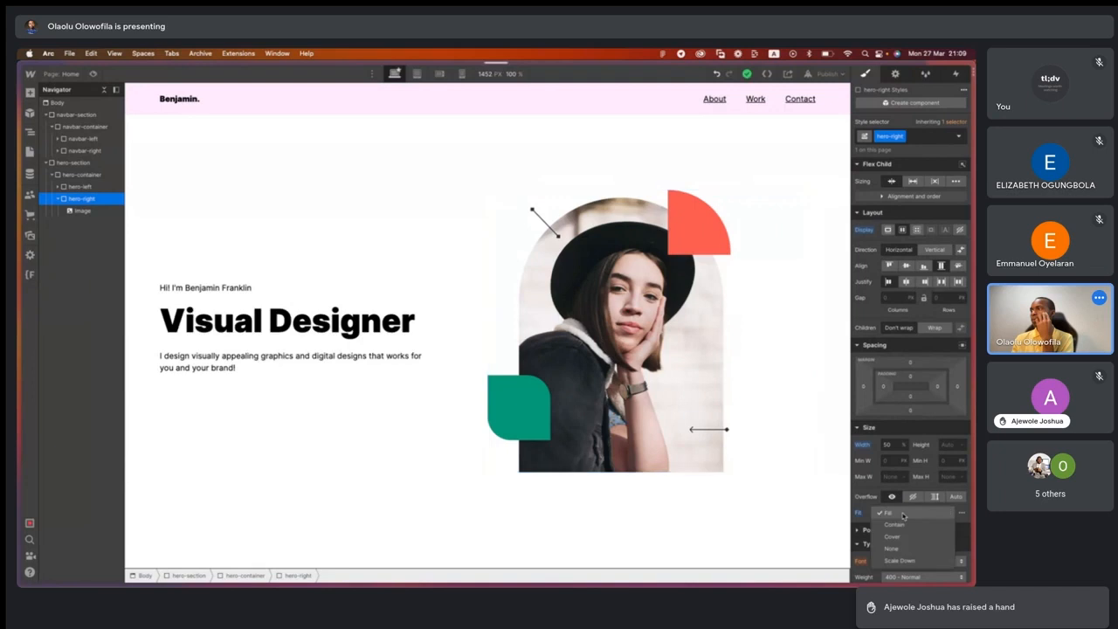
click(896, 441)
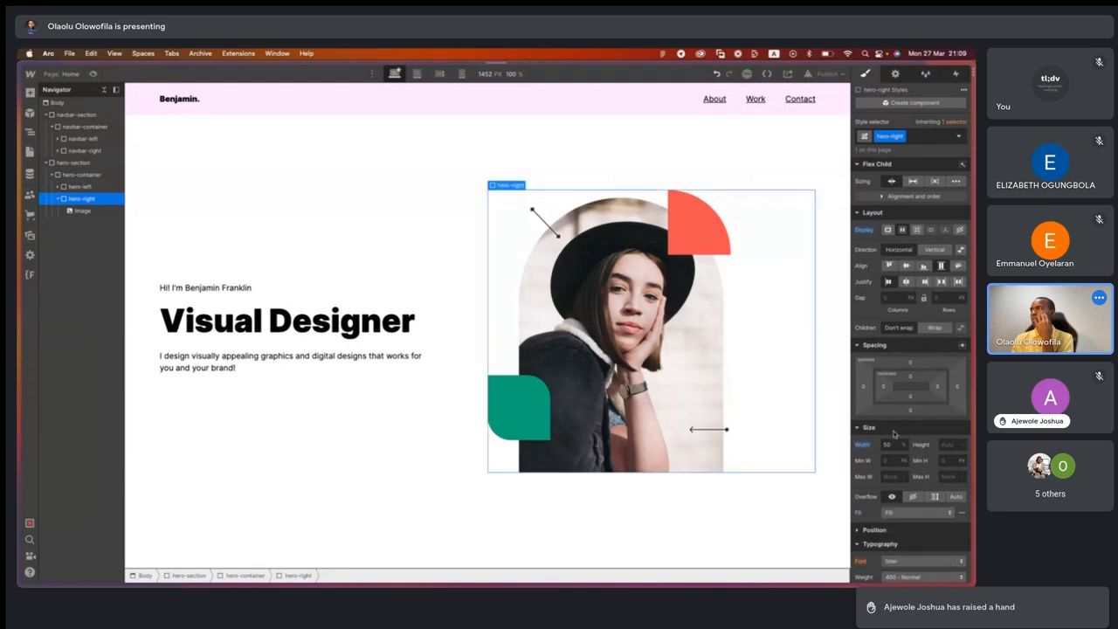
click(924, 281)
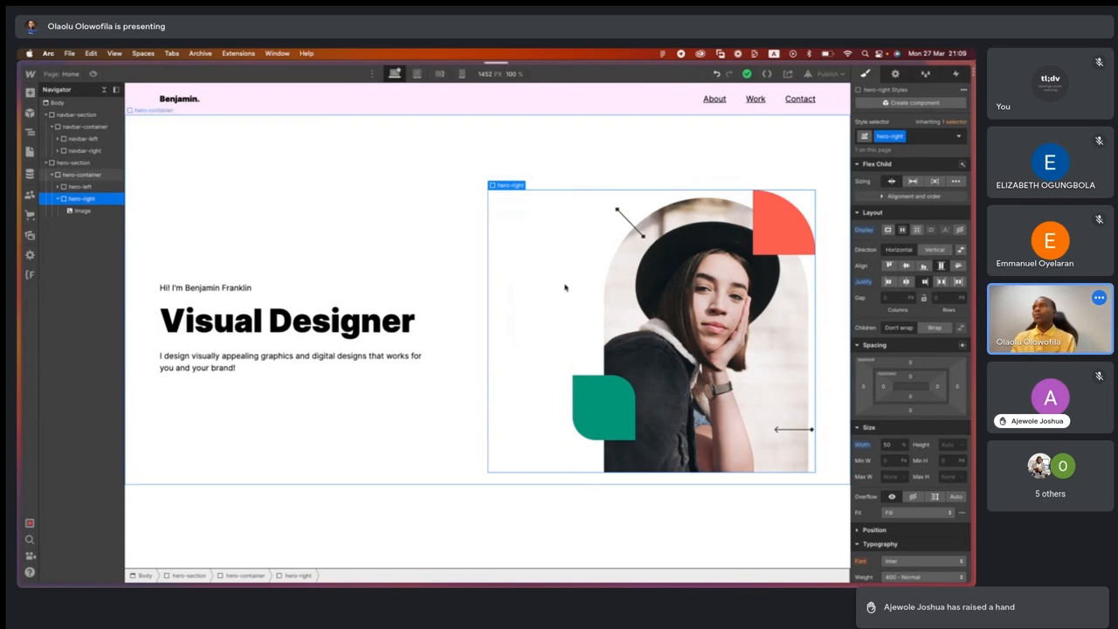
Set the width of hero-left, the text column of the hero section, to 40%.
click(529, 508)
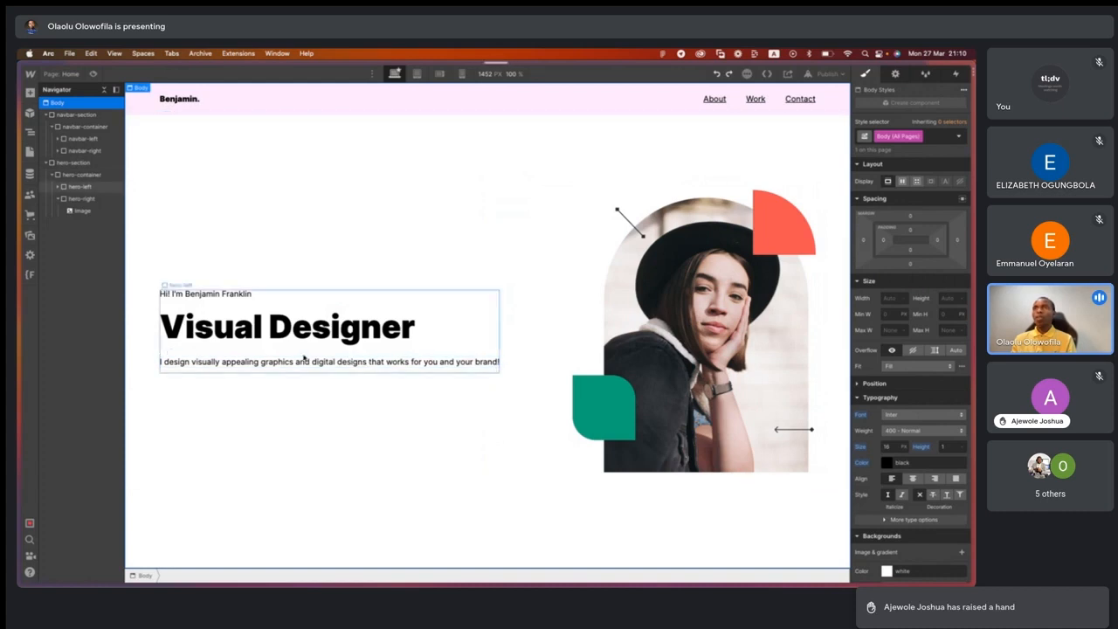
click(497, 304)
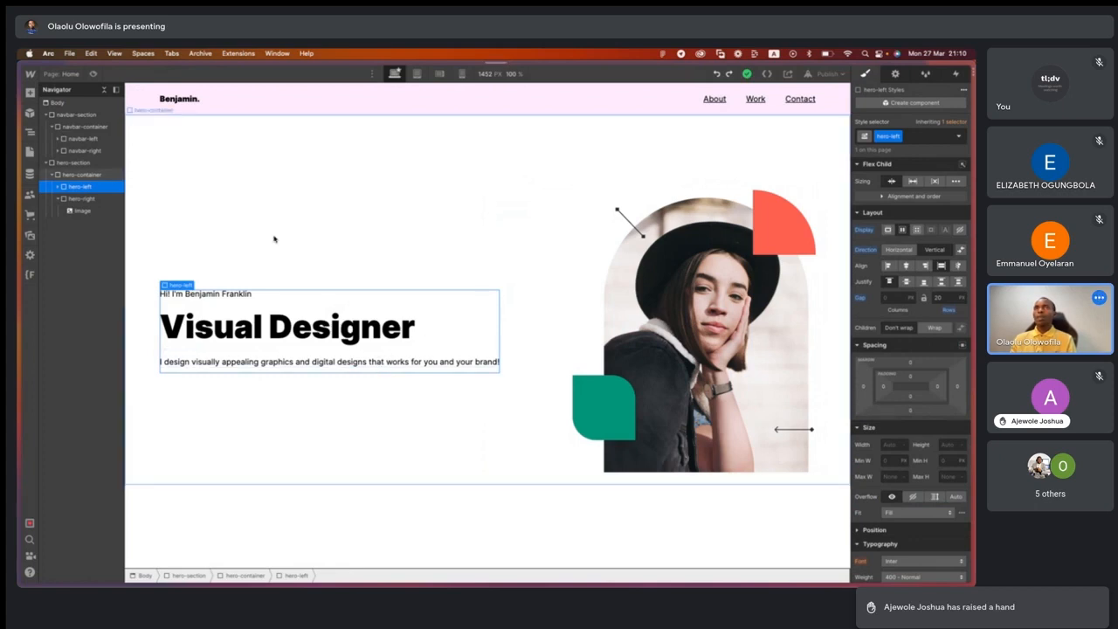
click(887, 446)
text(4)
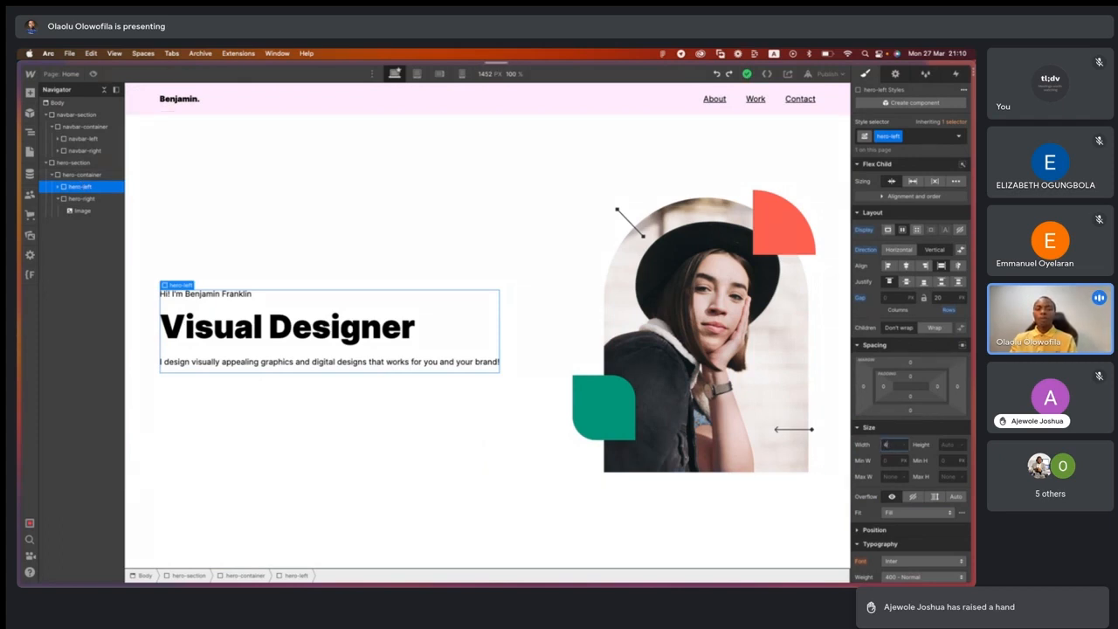
text(5%)
key(Return)
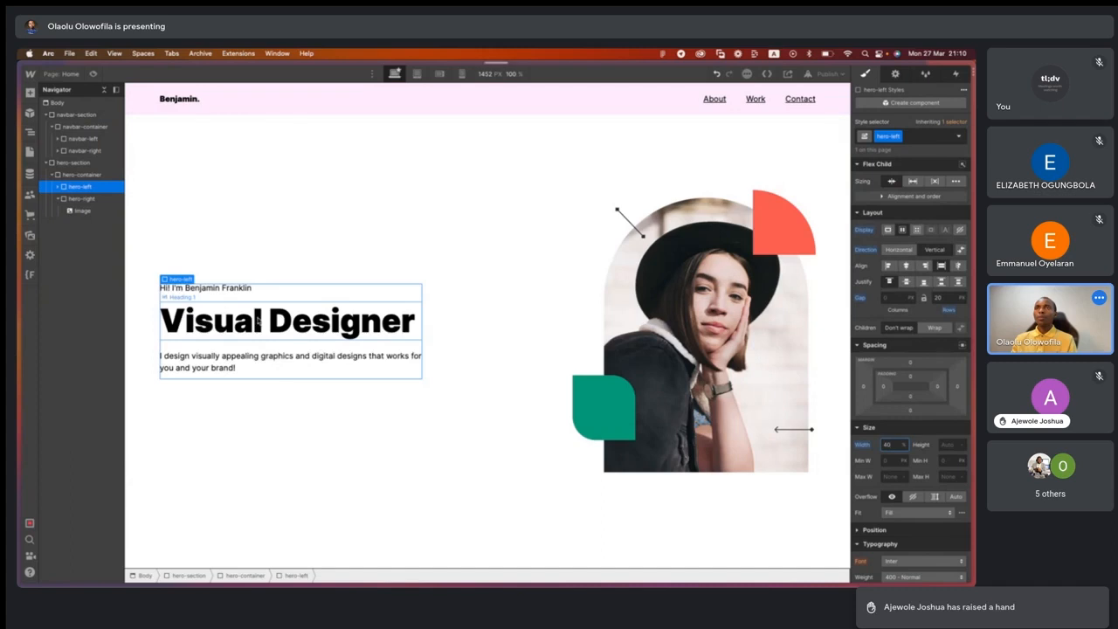
Set the width of hero-right, the portrait image's block, to 40%.
click(70, 199)
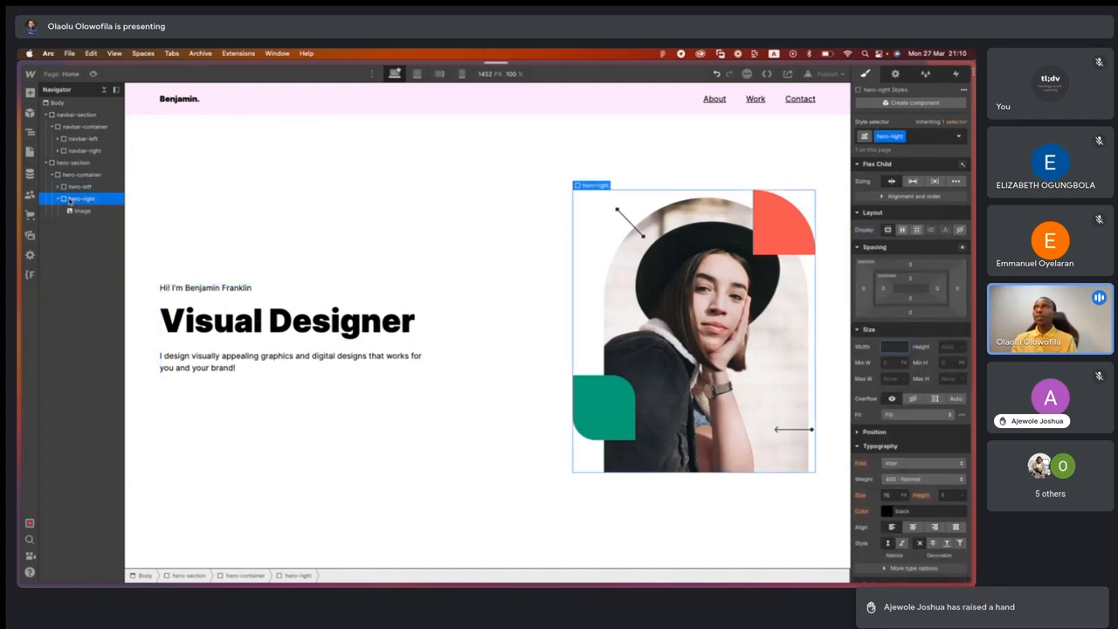
click(890, 347)
text(40)
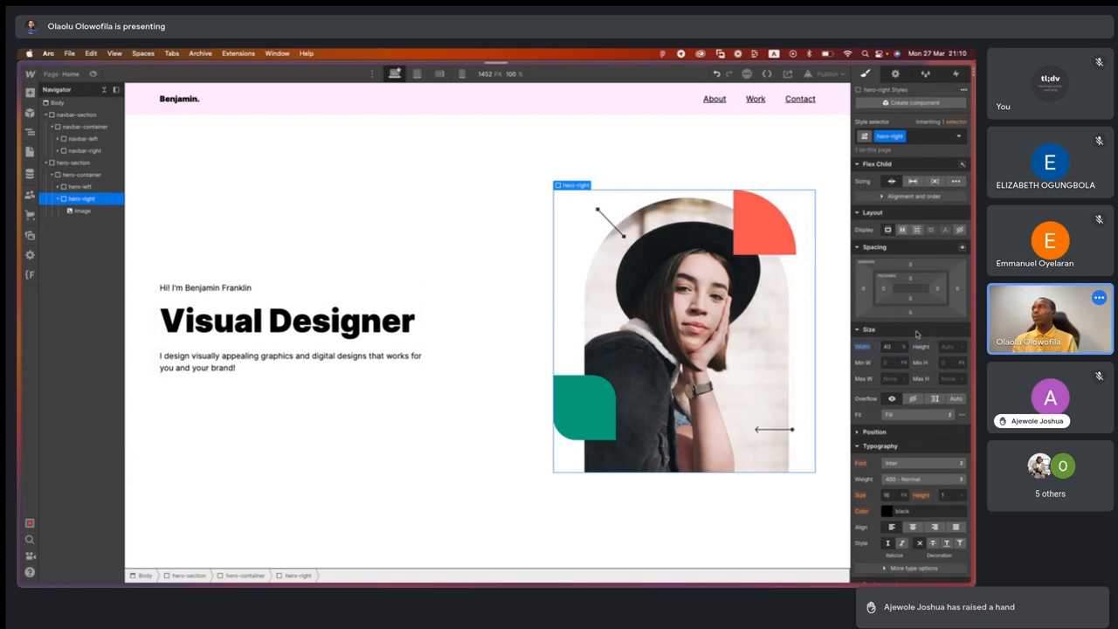
click(916, 332)
click(859, 331)
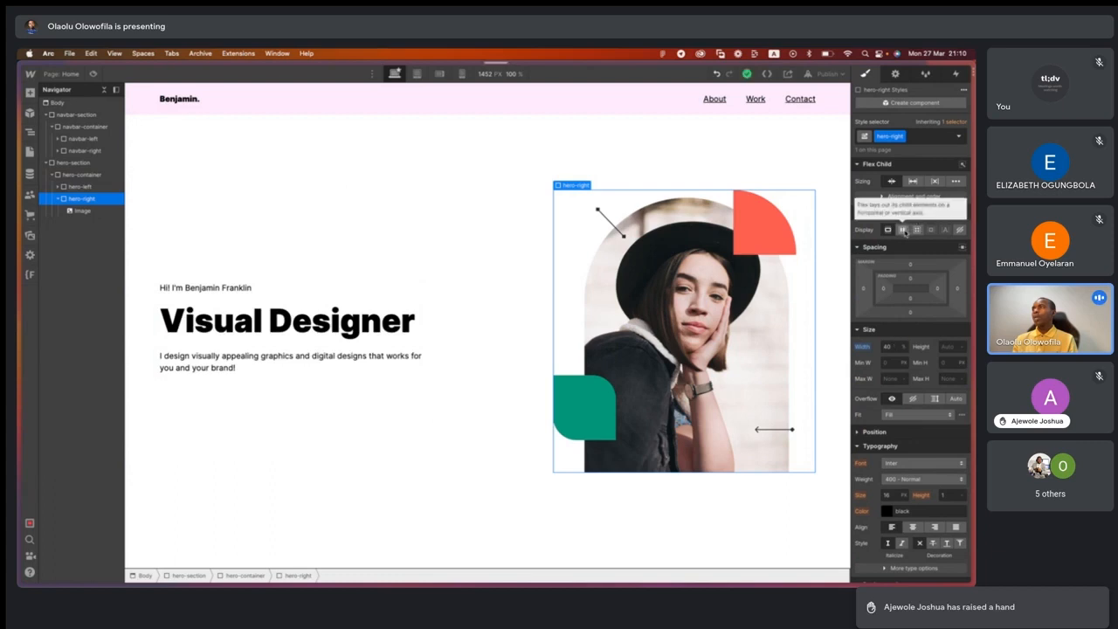
Change hero-right's display to horizontal flex and justify the portrait image to the end.
click(903, 229)
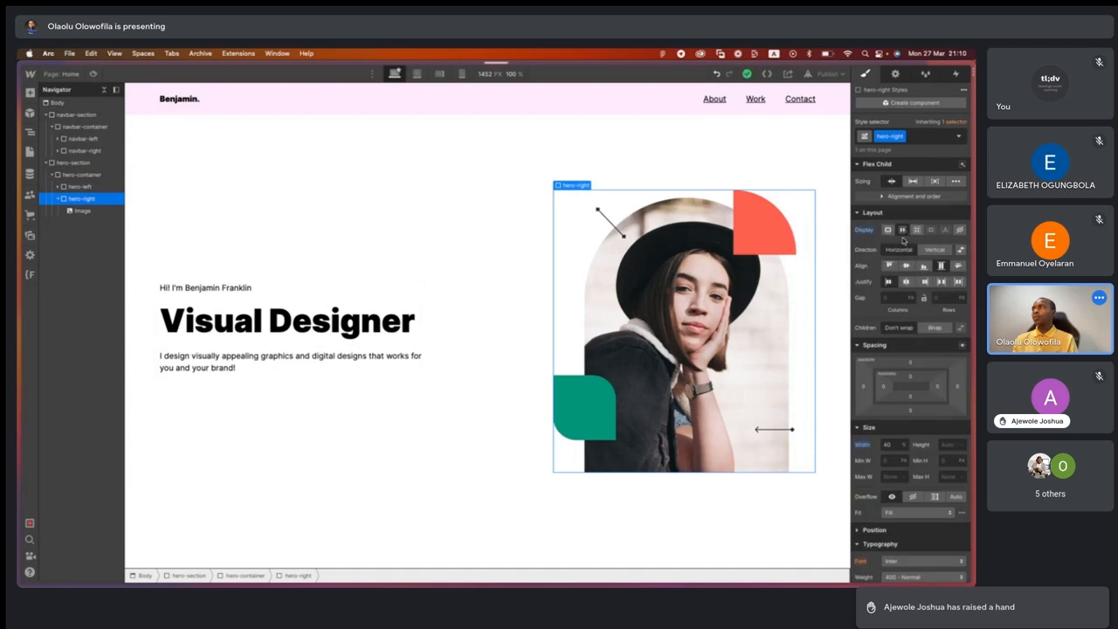
click(925, 281)
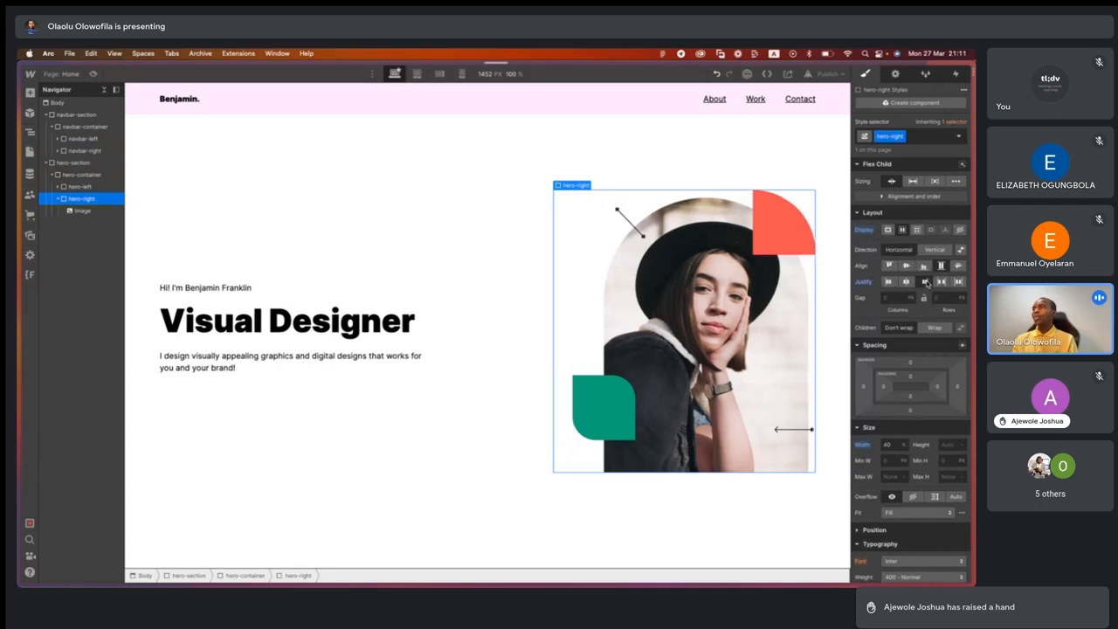
click(405, 519)
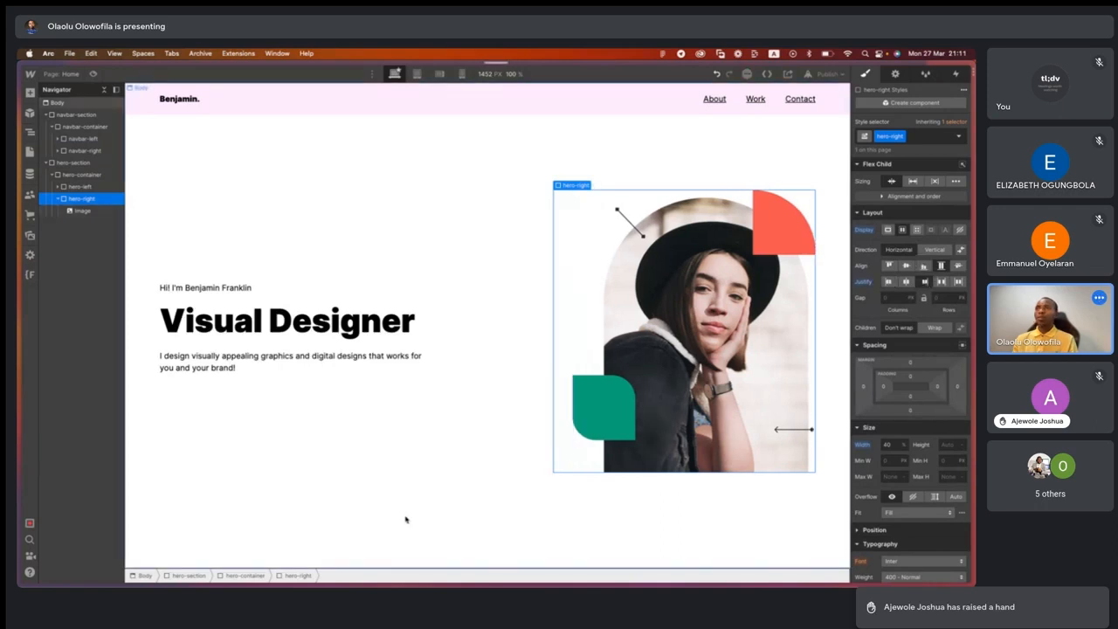
Preview the page, exit the preview and compare the hero section with the Figma design.
click(92, 74)
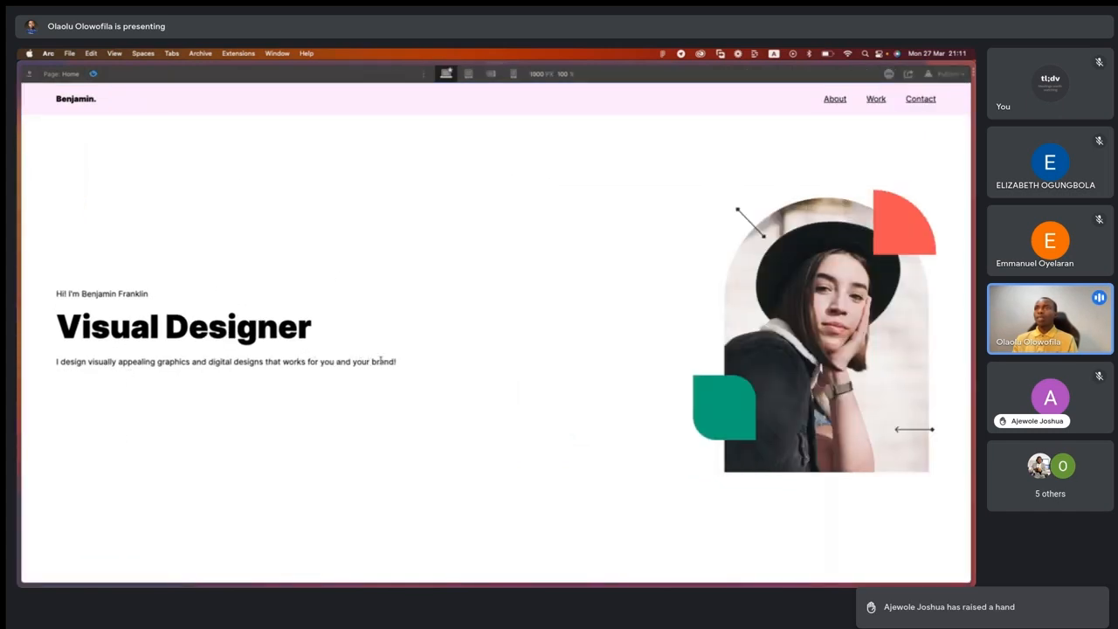
click(94, 75)
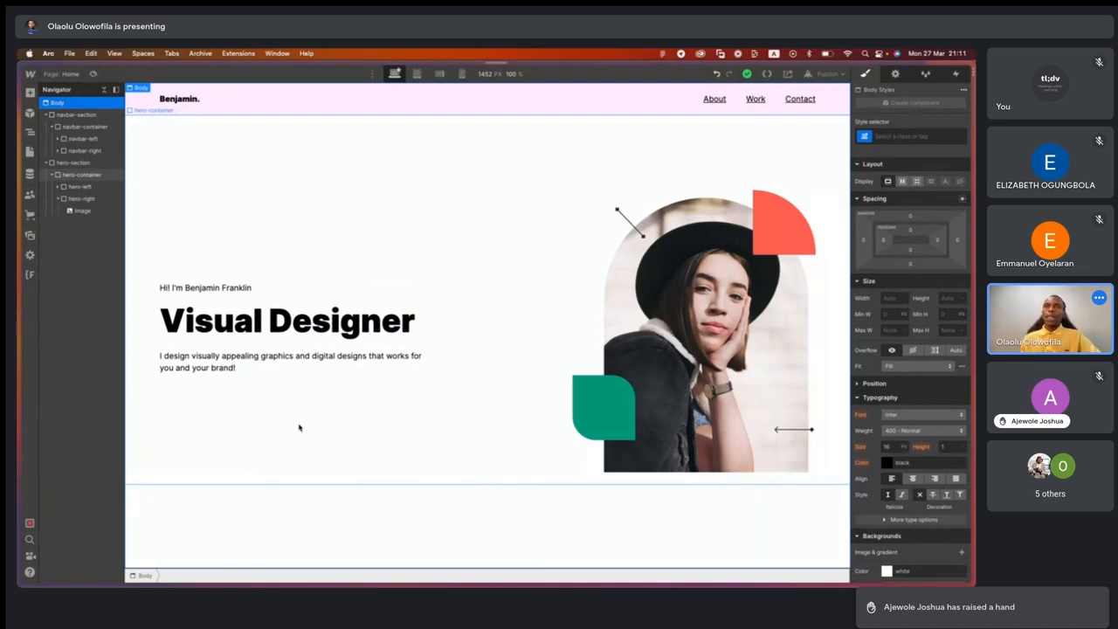
key(ctrl+Right)
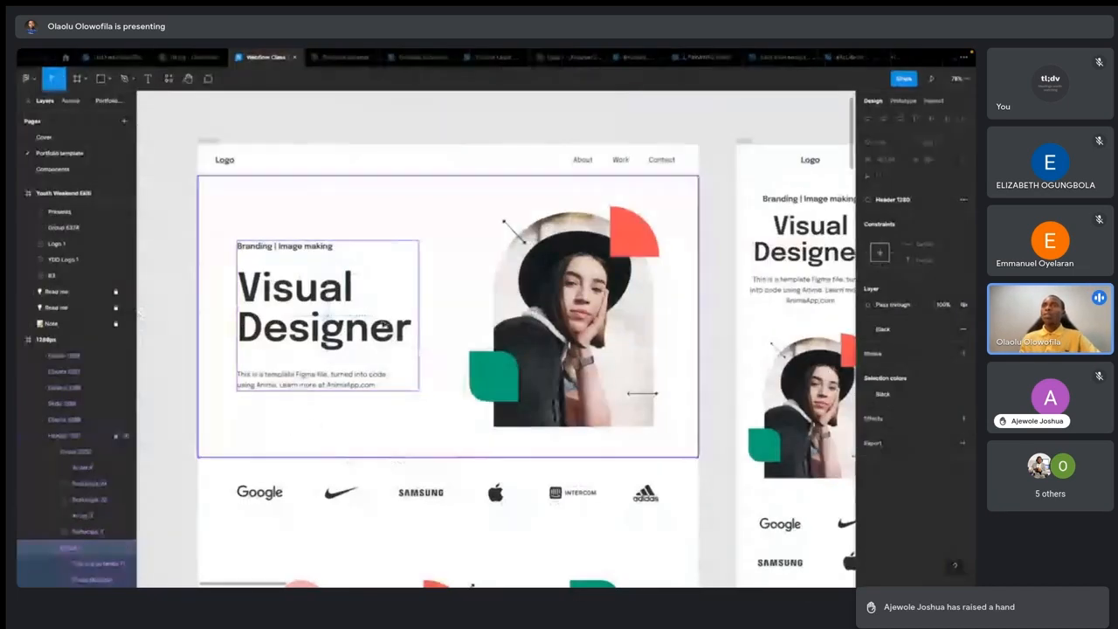
key(ctrl+Left)
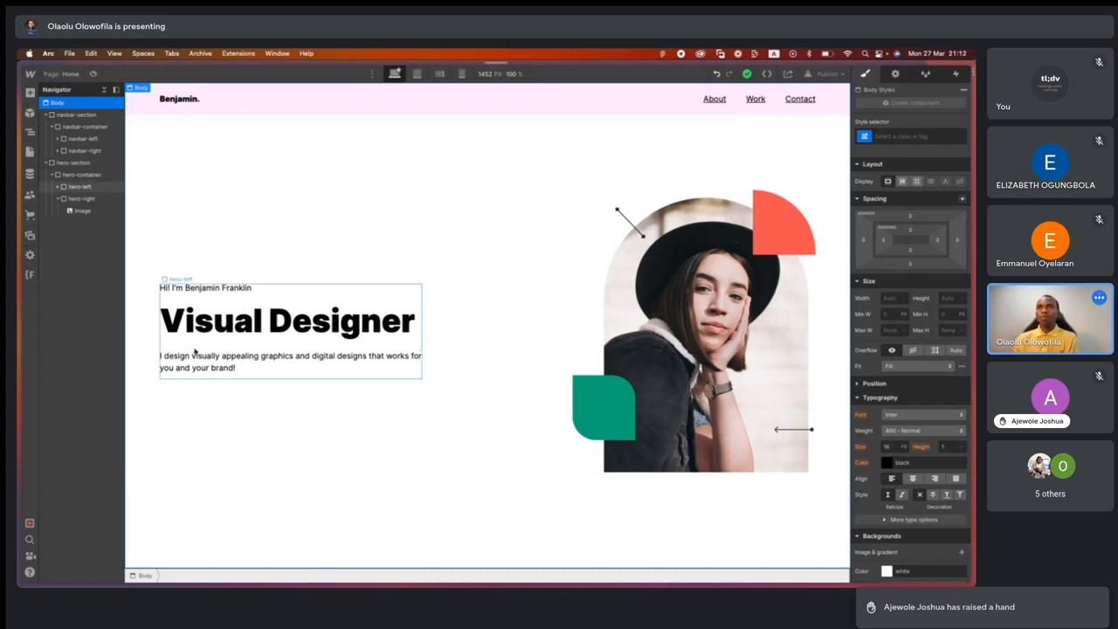
Add a div block inside hero-left, below the paragraph.
click(58, 199)
click(58, 187)
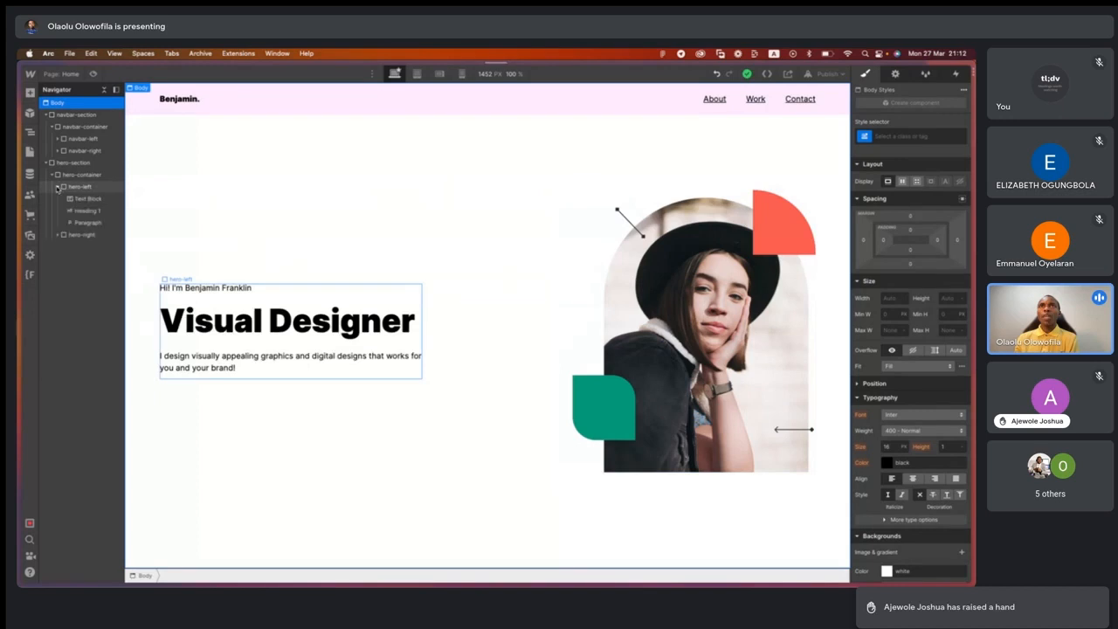
click(80, 187)
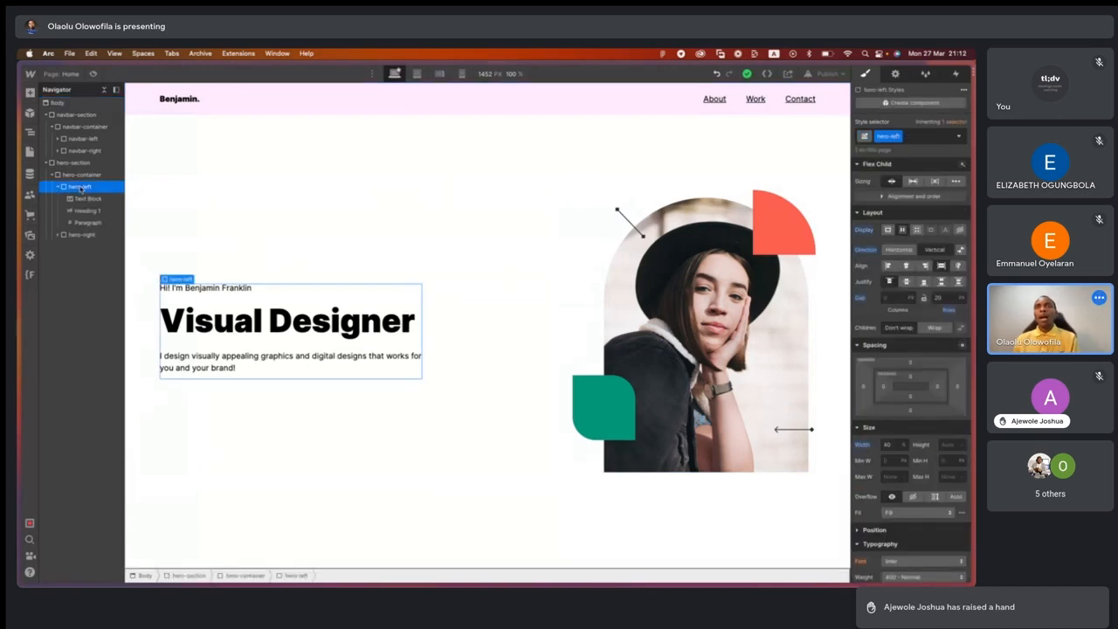
key(a)
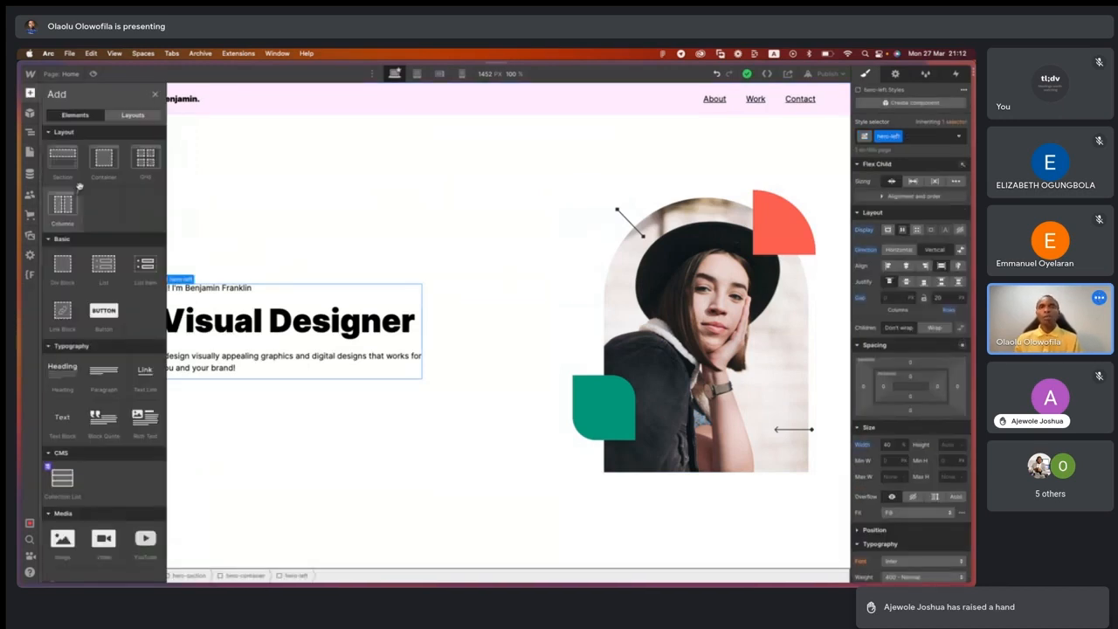
click(65, 268)
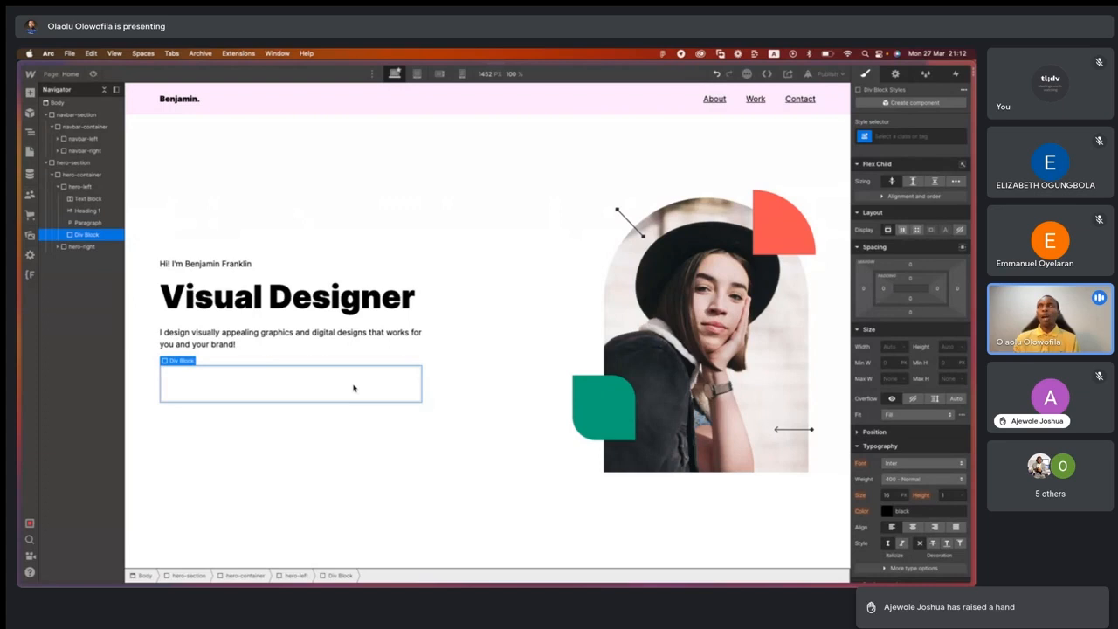
Give the empty div block below the hero paragraph a new class named cta-button.
key(super+Return)
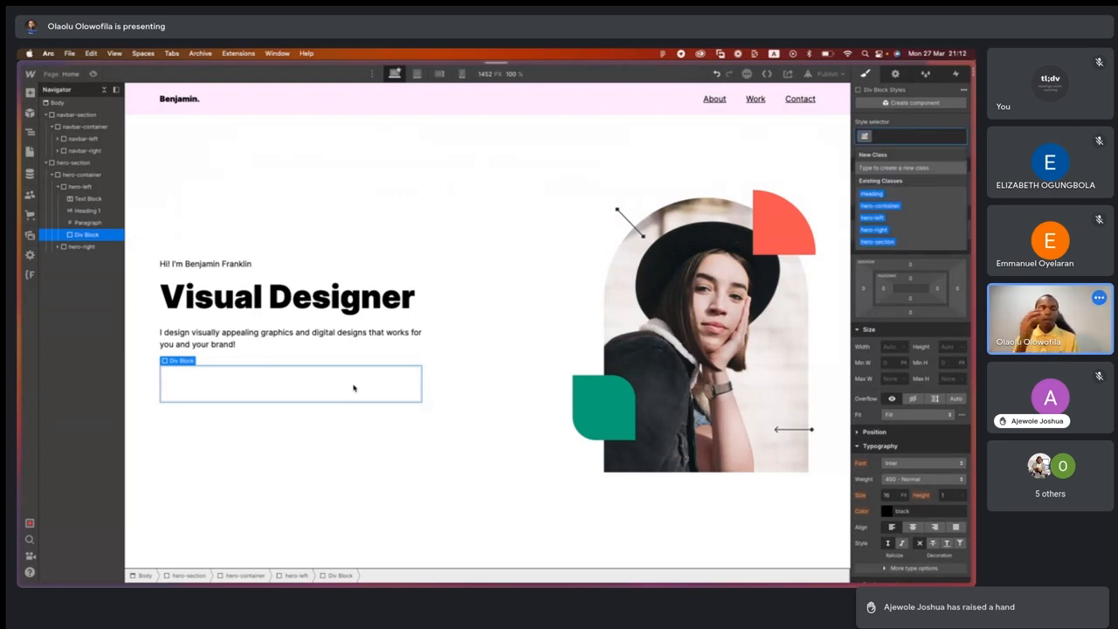
text(hero-)
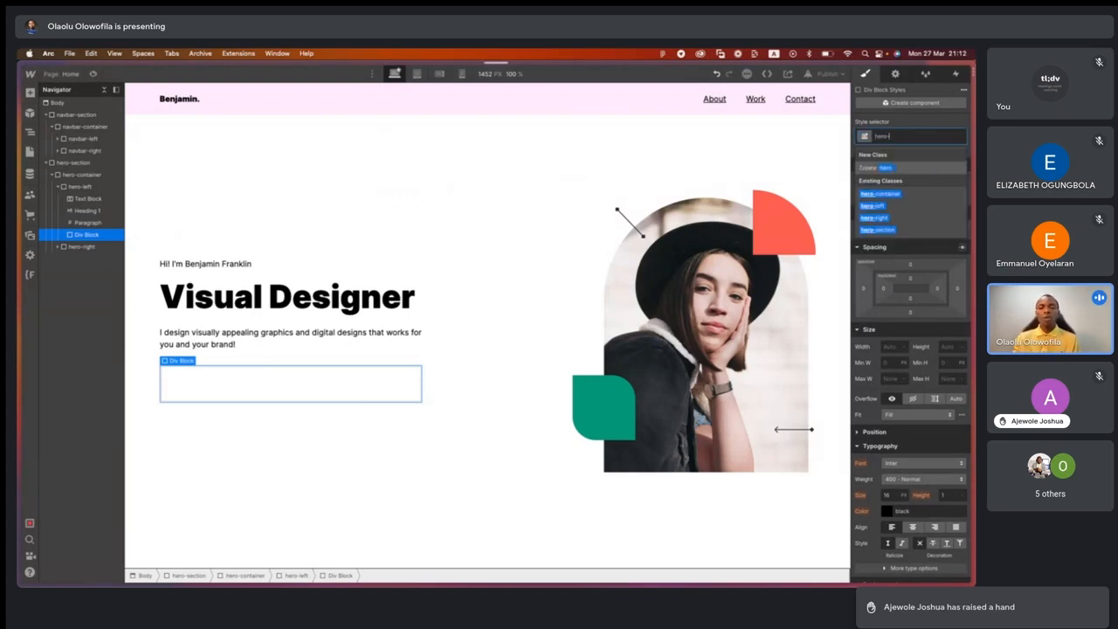
key(BackSpace)
key(BackSpace)
key(BackSpace)
key(BackSpace)
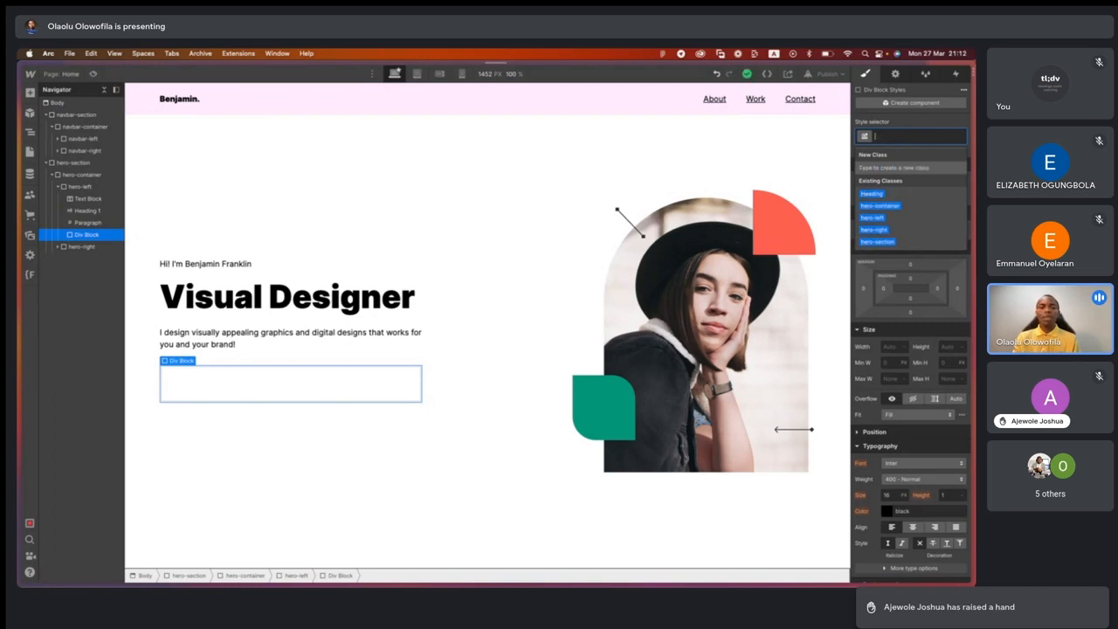
text(on)
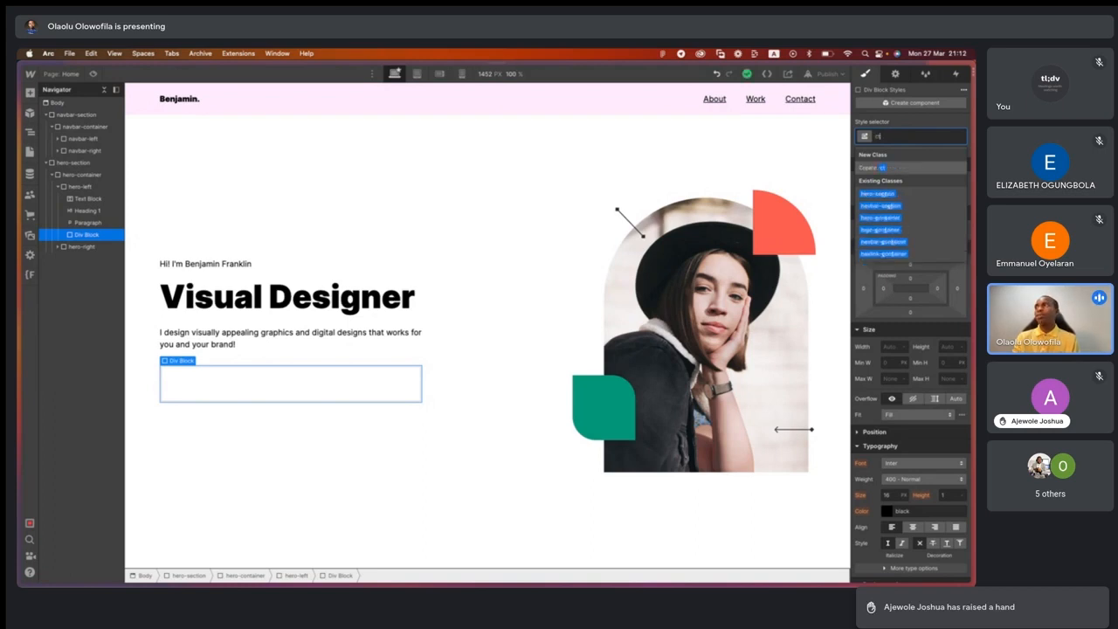
text(a-button)
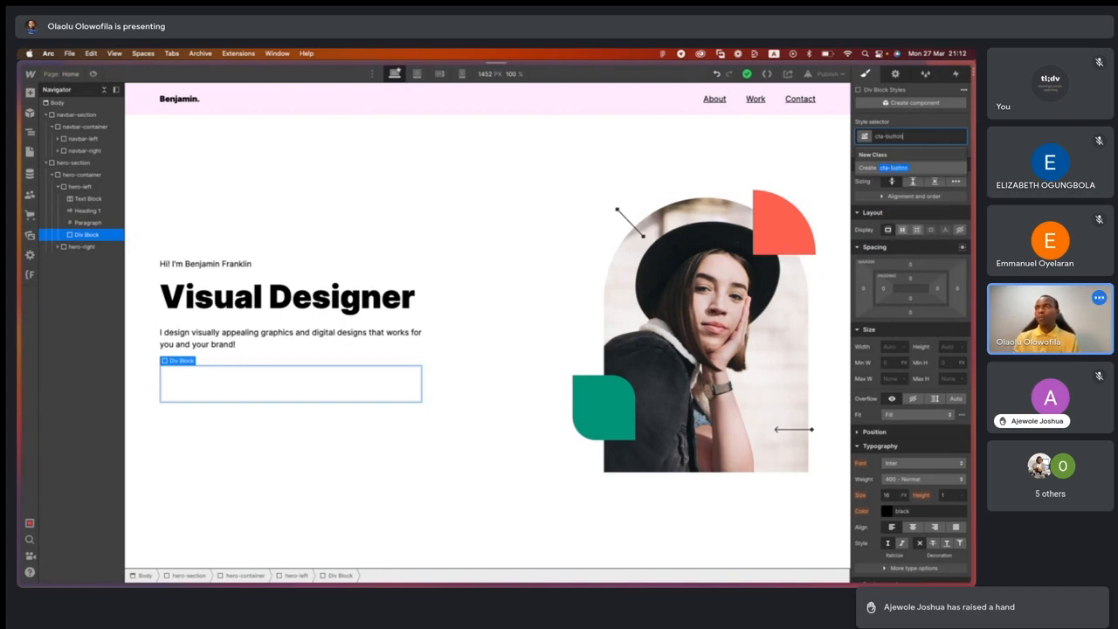
key(Return)
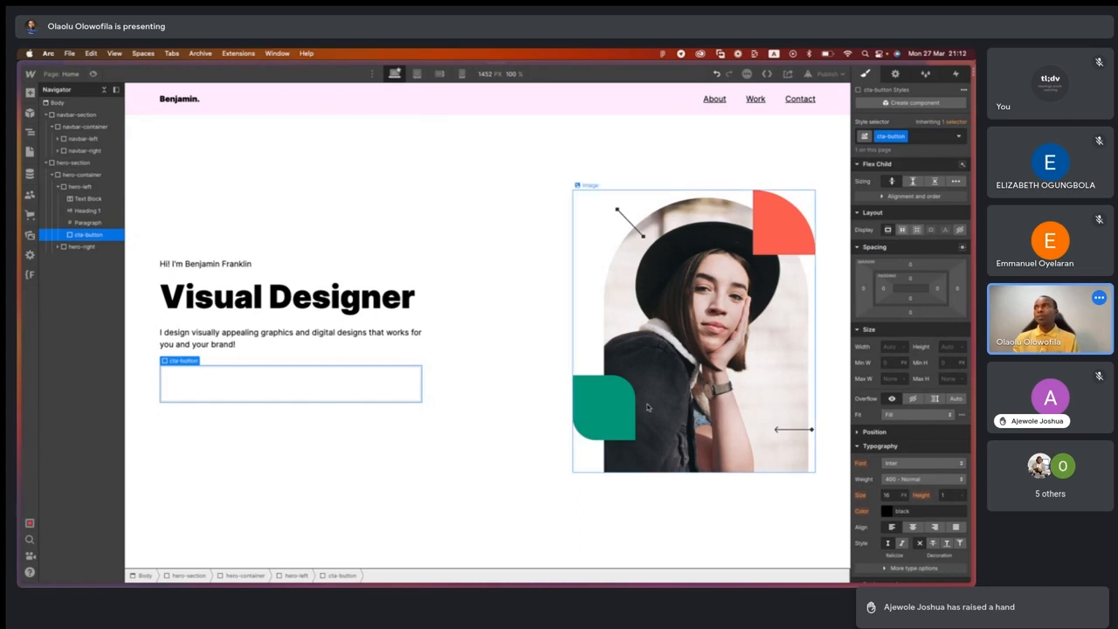
Copy the hex code of navbar-container's background color.
click(647, 97)
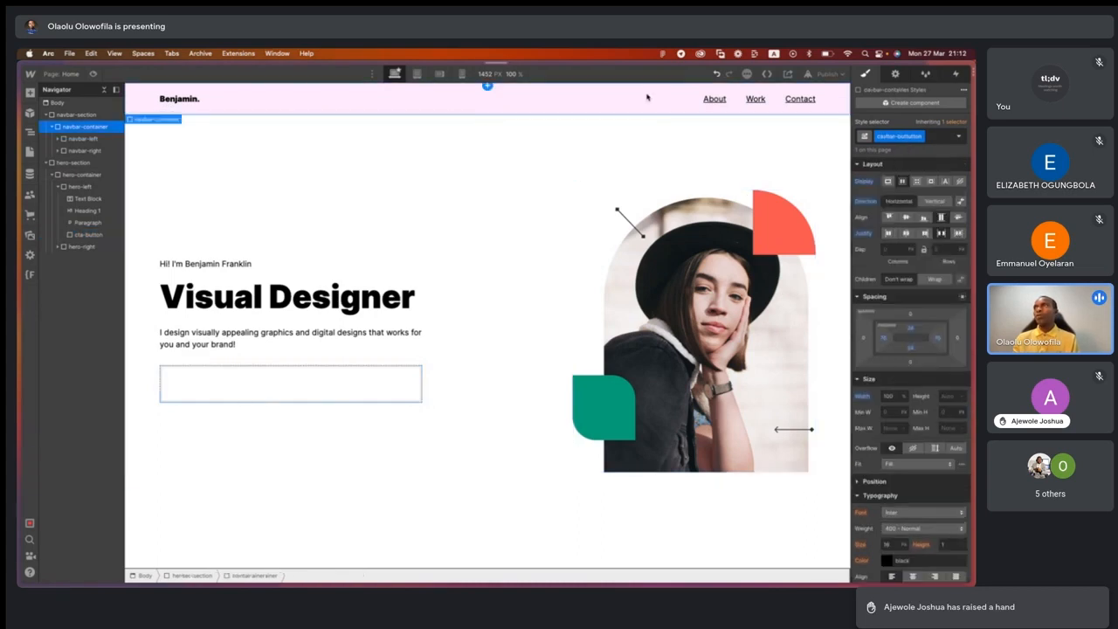
scroll(912, 484, down, 5)
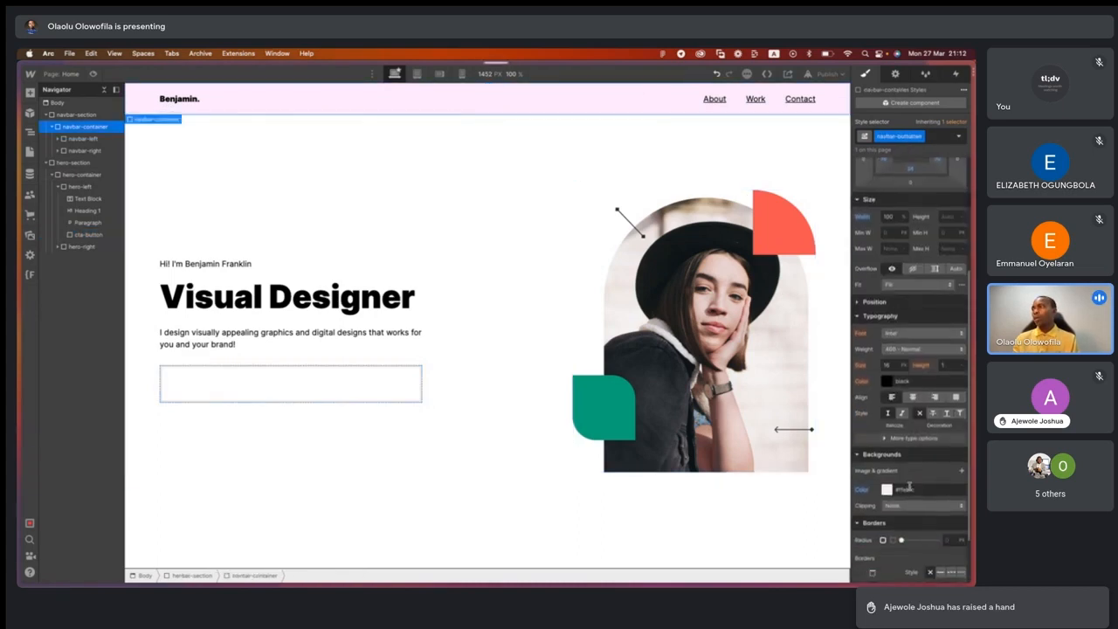
click(887, 490)
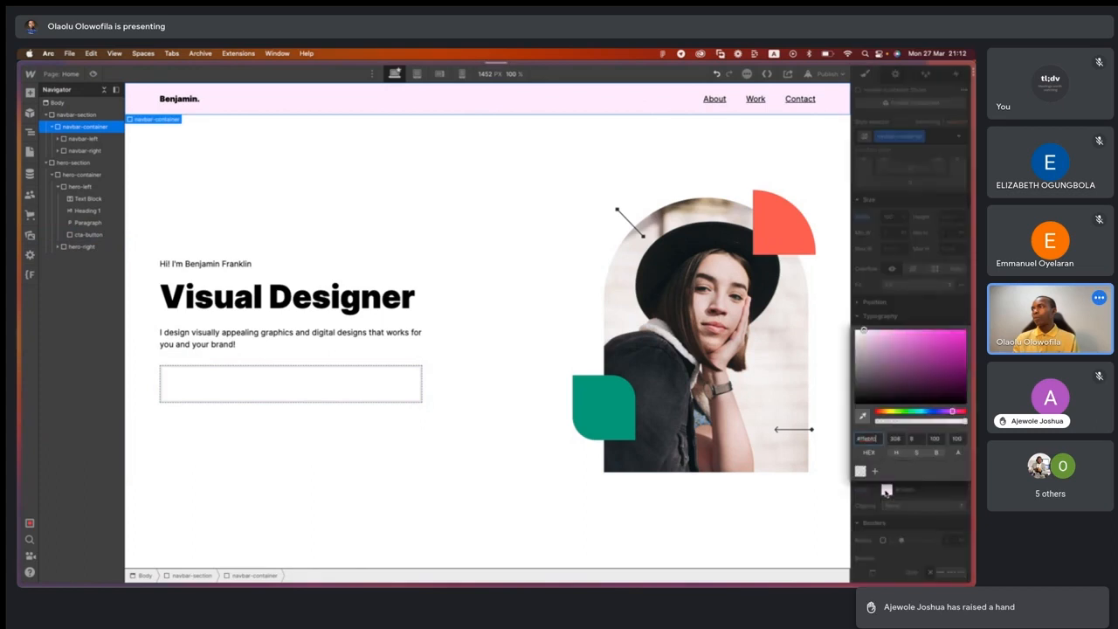
key(super+a)
key(super+c)
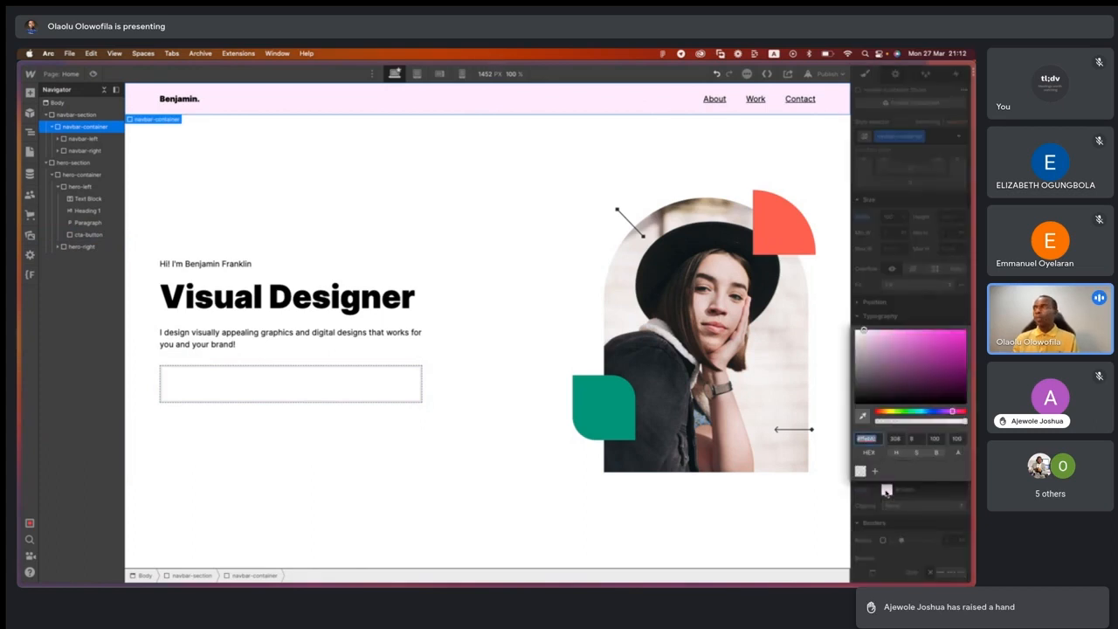
click(893, 506)
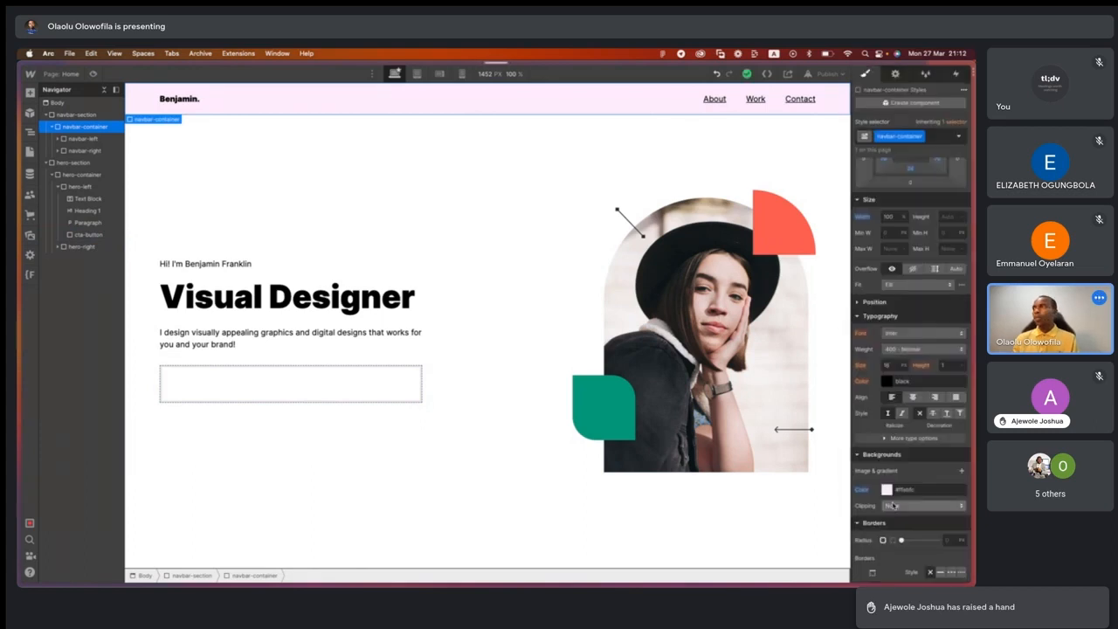
Set cta-button's background to a fully saturated magenta with hue 309, saturation 100 and brightness 100.
click(319, 383)
click(887, 440)
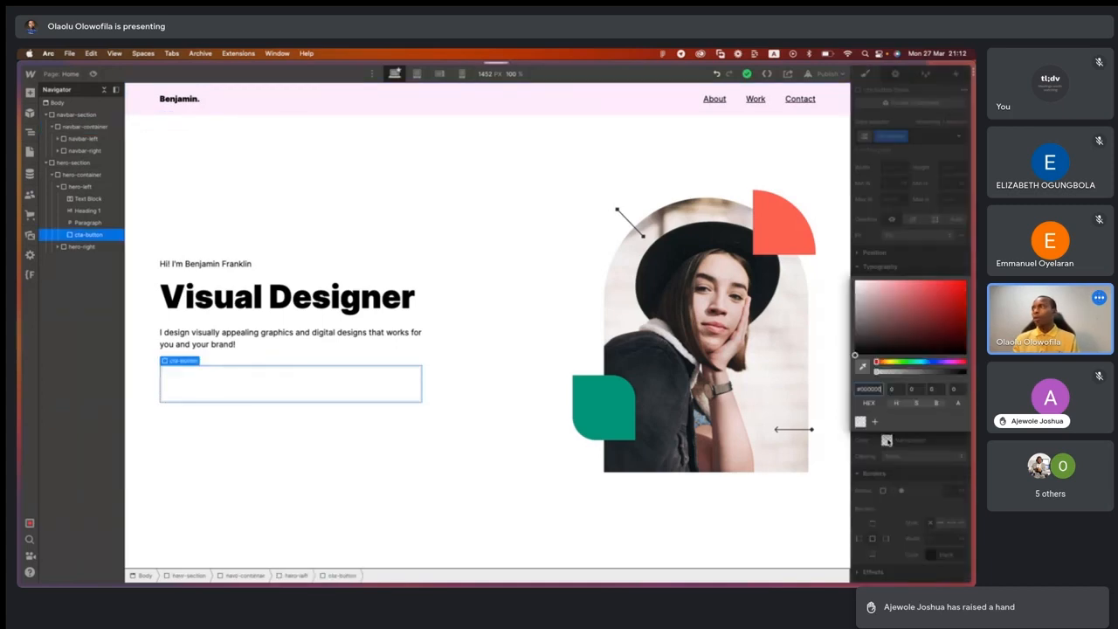
key(super+v)
key(Return)
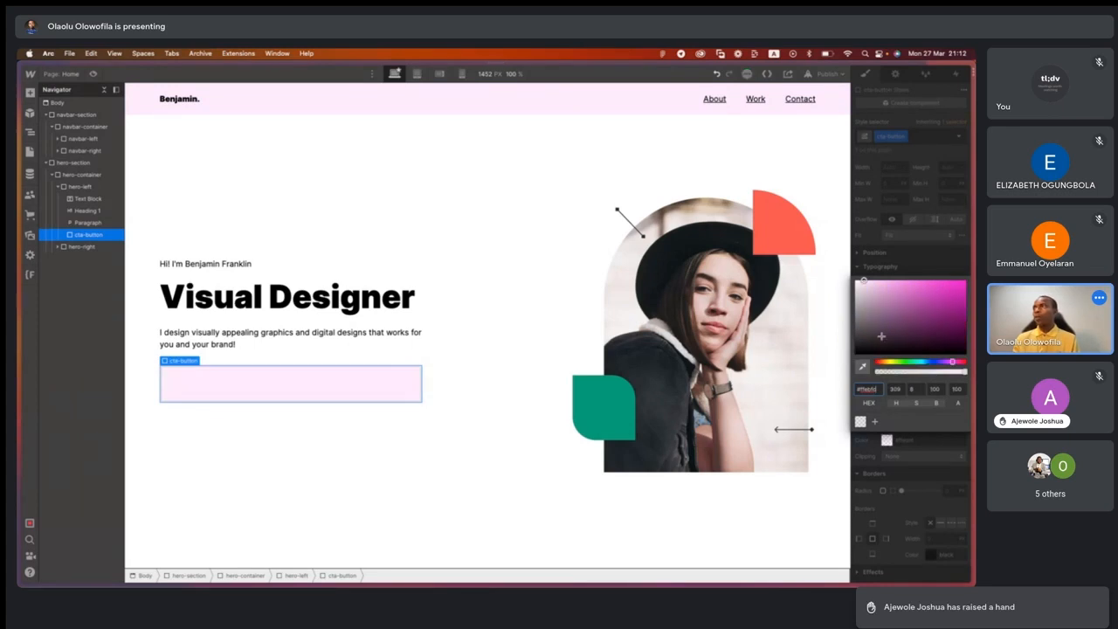
drag(891, 287, 972, 280)
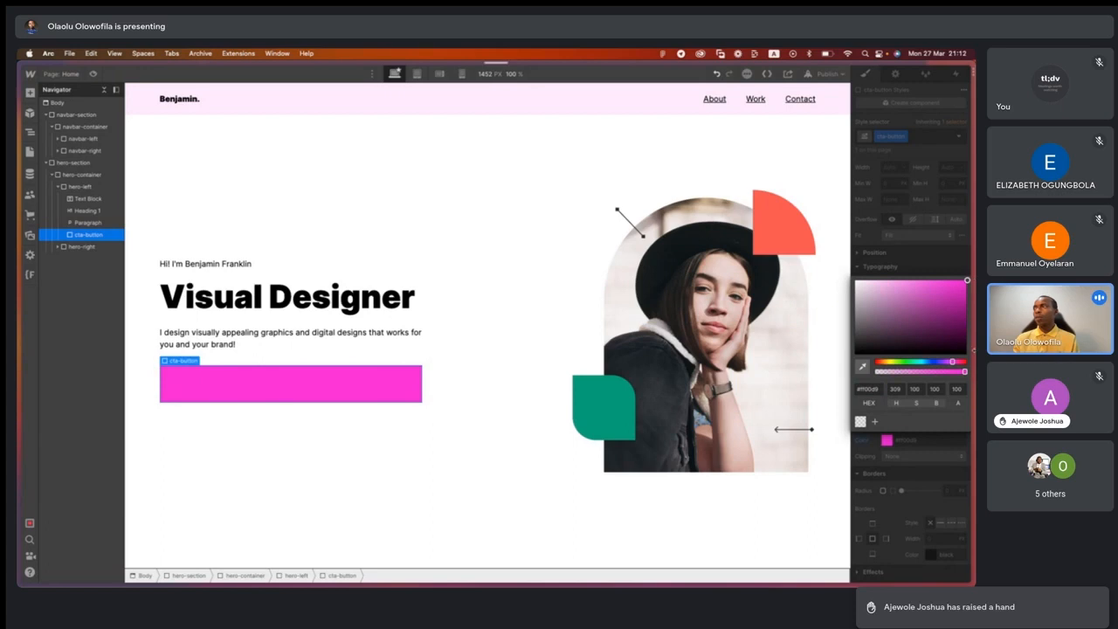
click(910, 465)
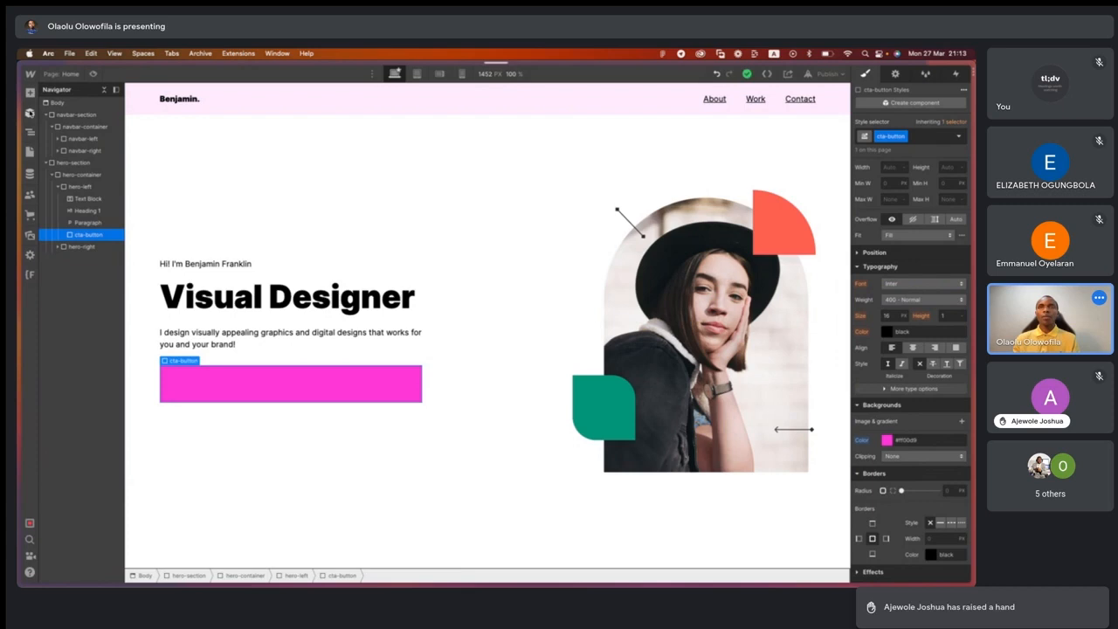
Add a text block inside cta-button and replace its placeholder with "Start a project".
click(30, 92)
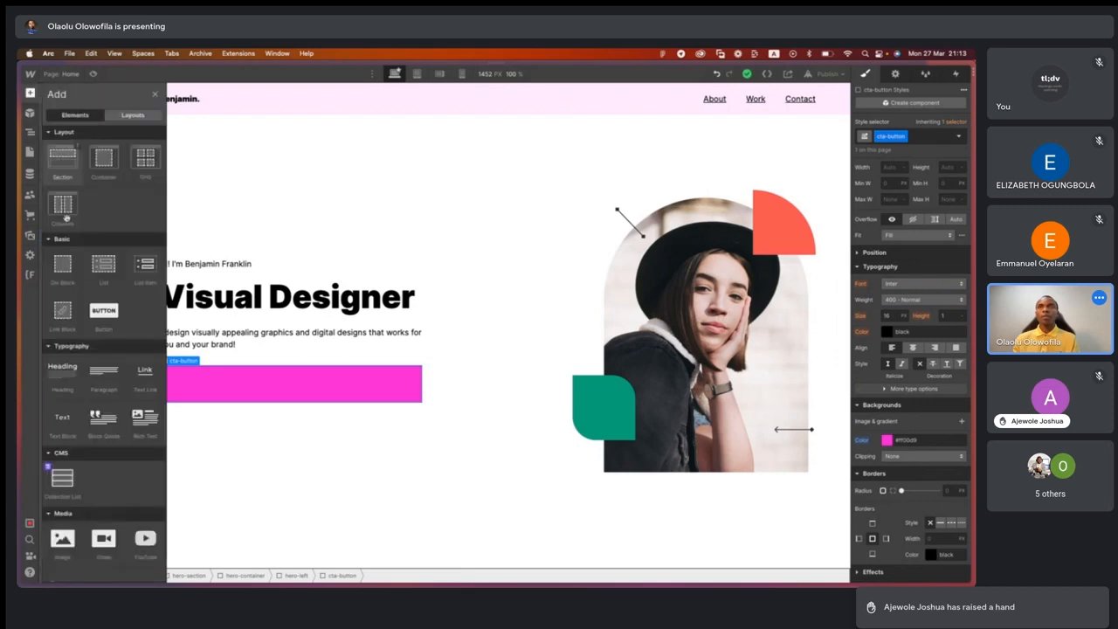
click(62, 418)
click(262, 384)
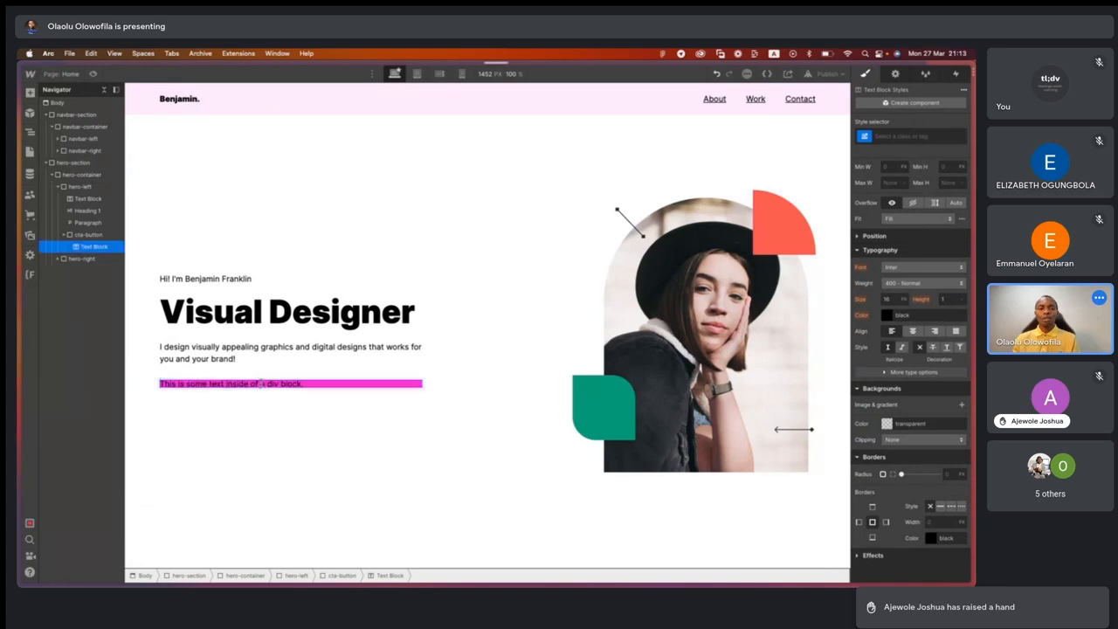
double_click(262, 385)
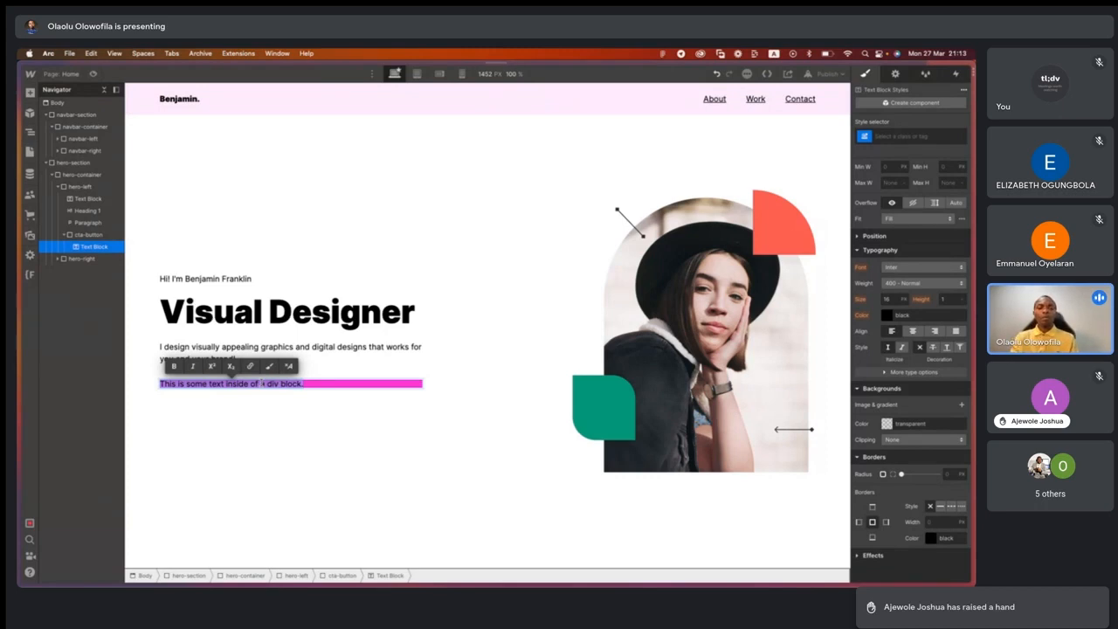
text(Start a project)
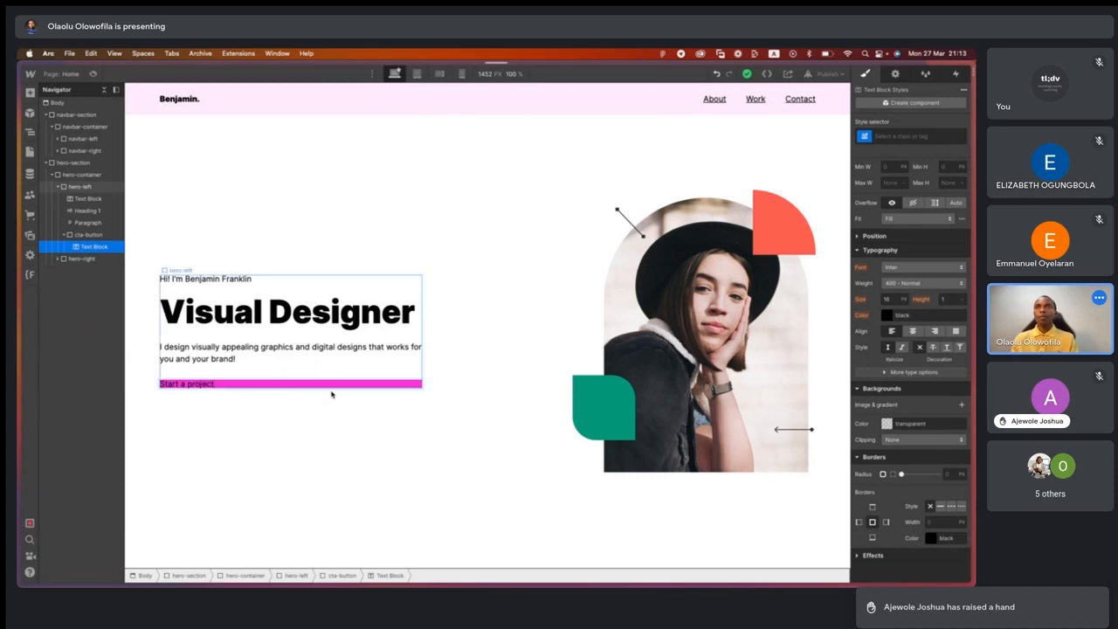
click(249, 432)
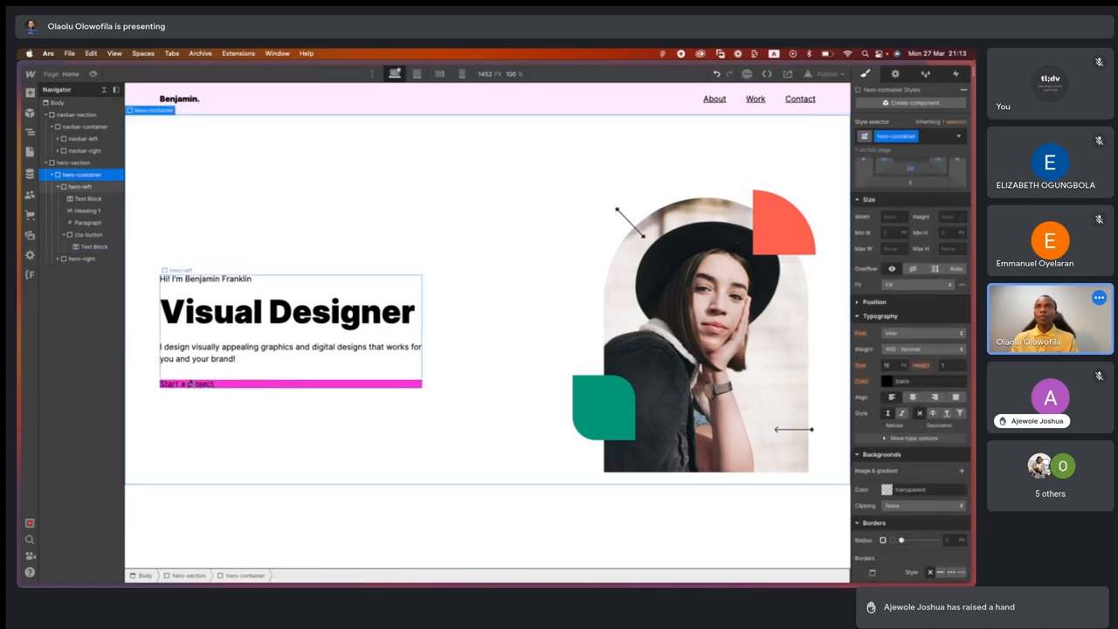
Set the "Start a project" text block's display to flex with a horizontal direction.
click(263, 385)
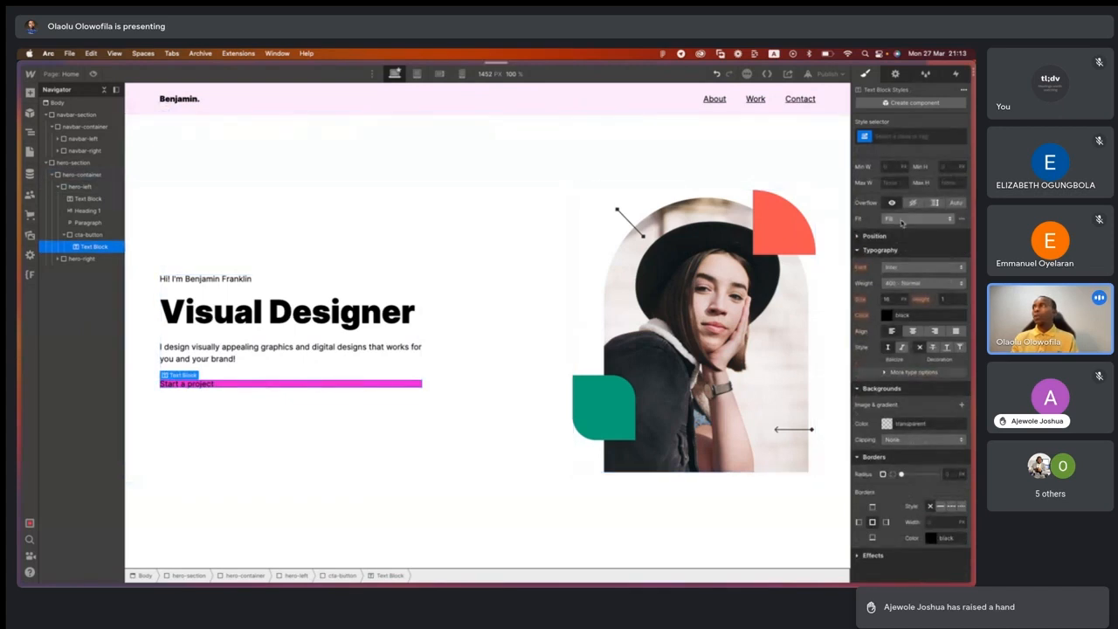
click(902, 182)
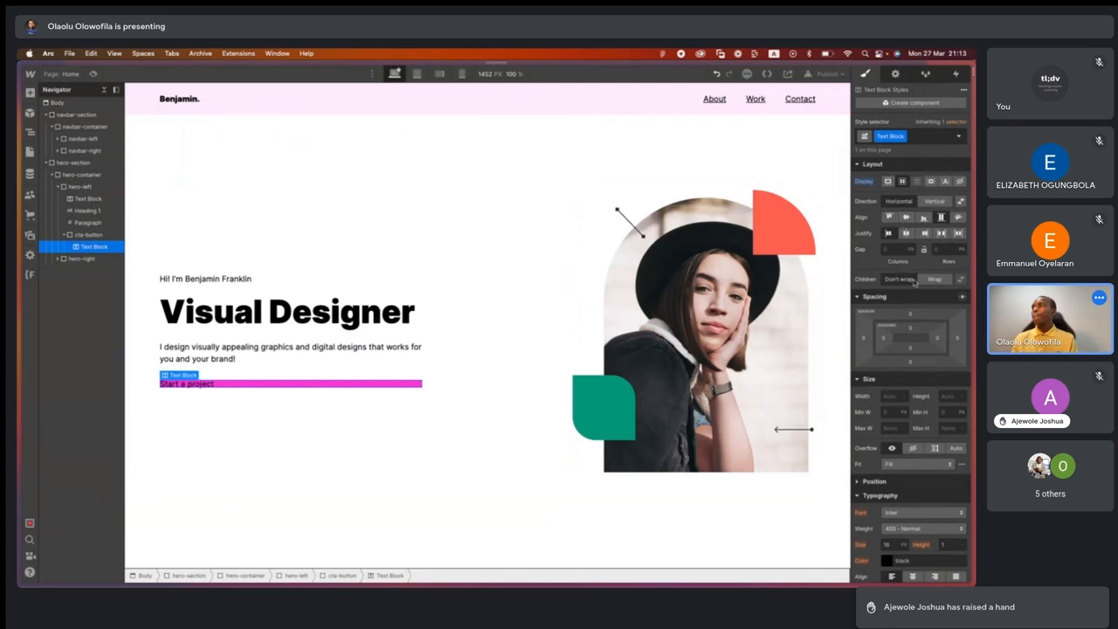
click(962, 298)
click(927, 202)
click(898, 204)
Set the "Start a project" text block's top padding to 24 px.
click(910, 329)
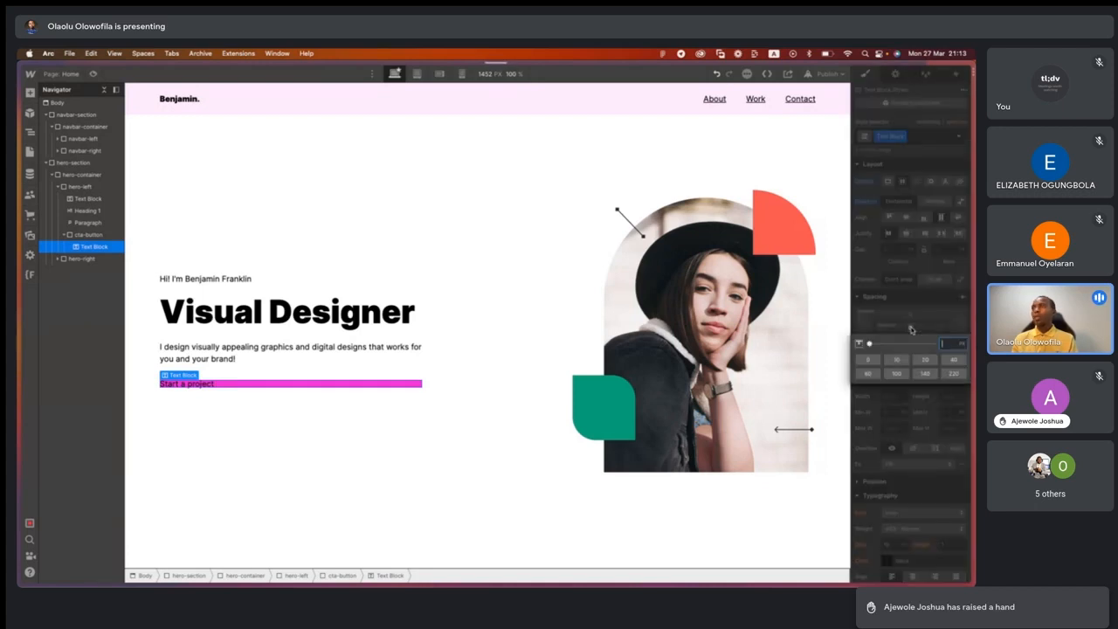
text(24)
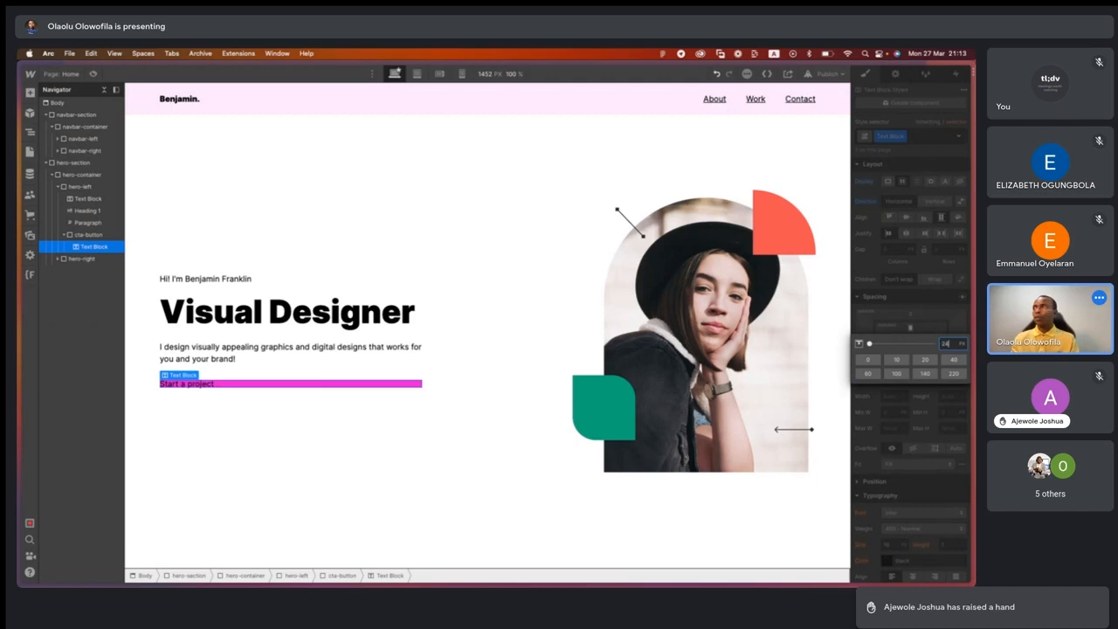
key(Return)
Set both the bottom and top padding of the "Start a project" text block to 16 px.
click(911, 349)
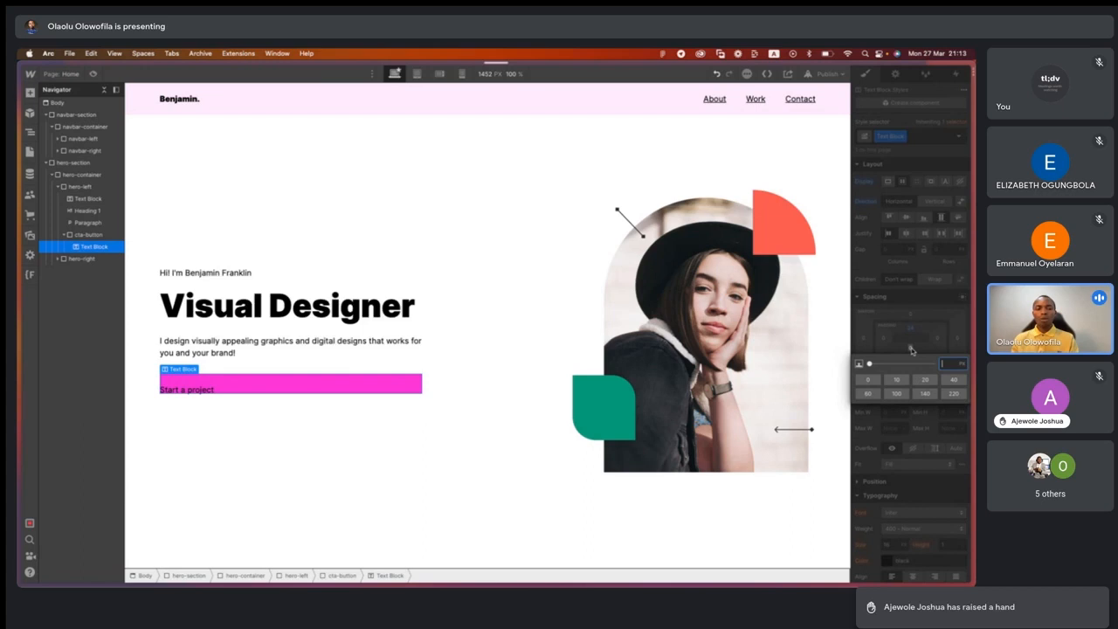
text(1)
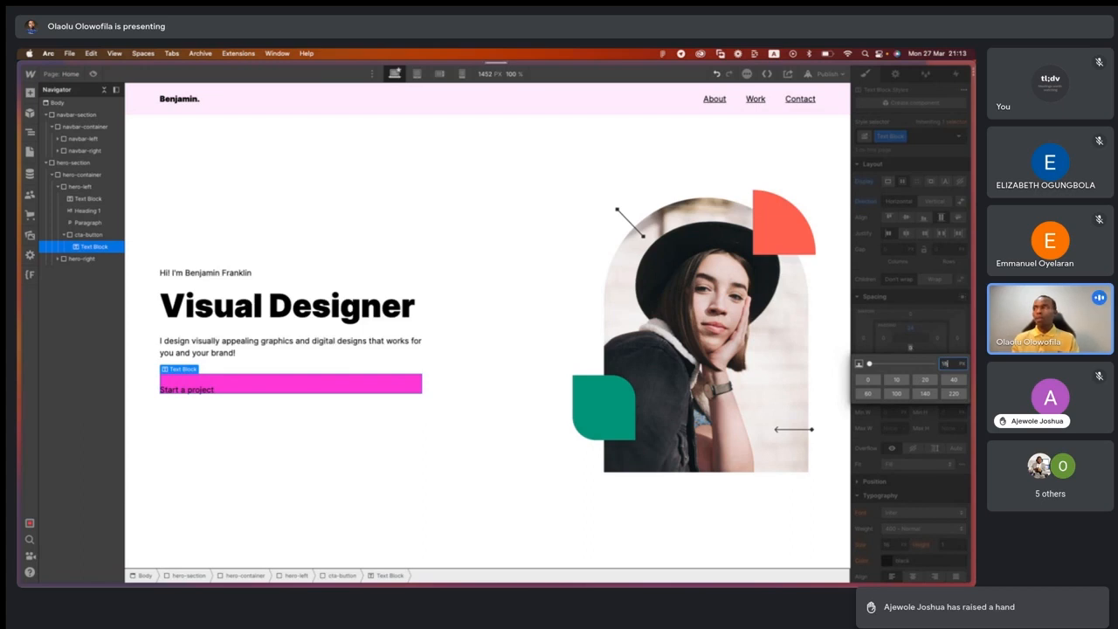
text(6)
key(Return)
click(914, 328)
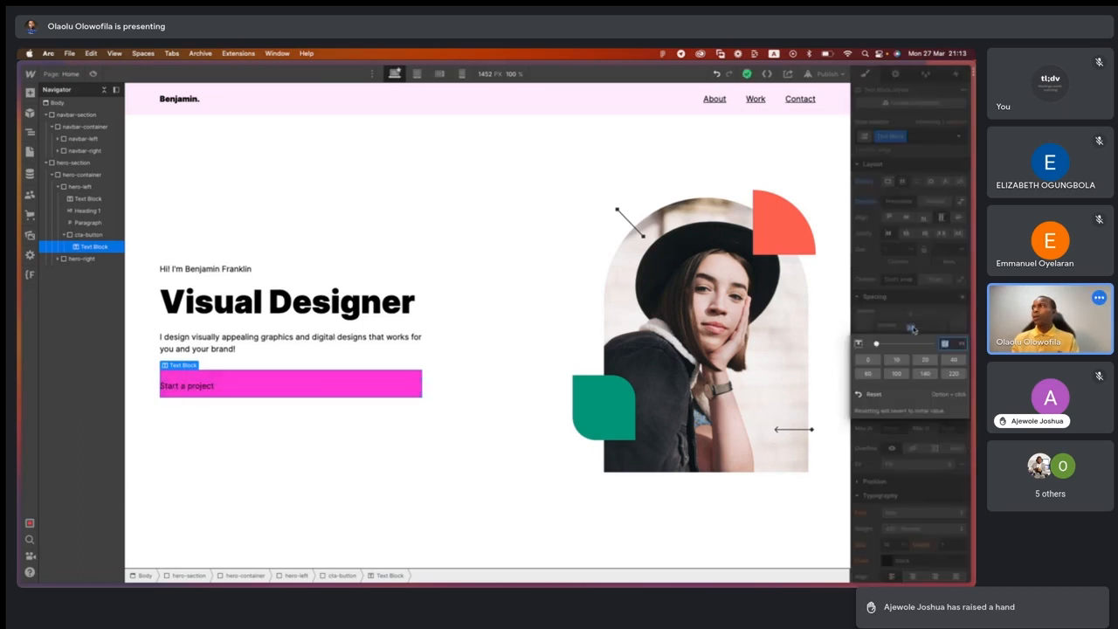
text(16)
key(Return)
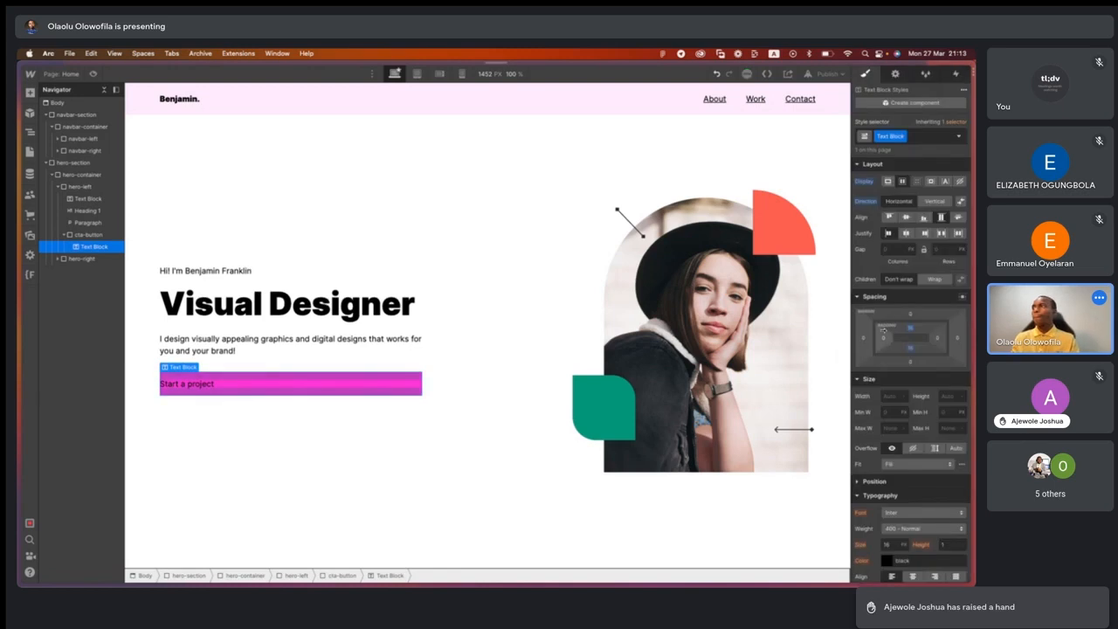
Set the left and right padding of the "Start a project" text block to 16 px.
click(884, 340)
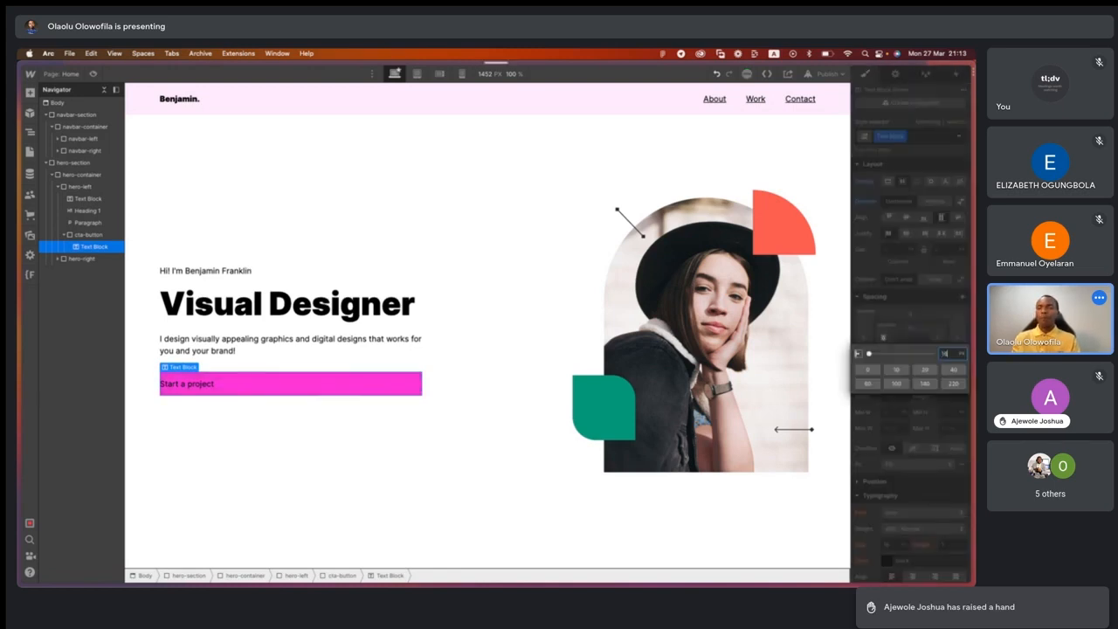
key(Return)
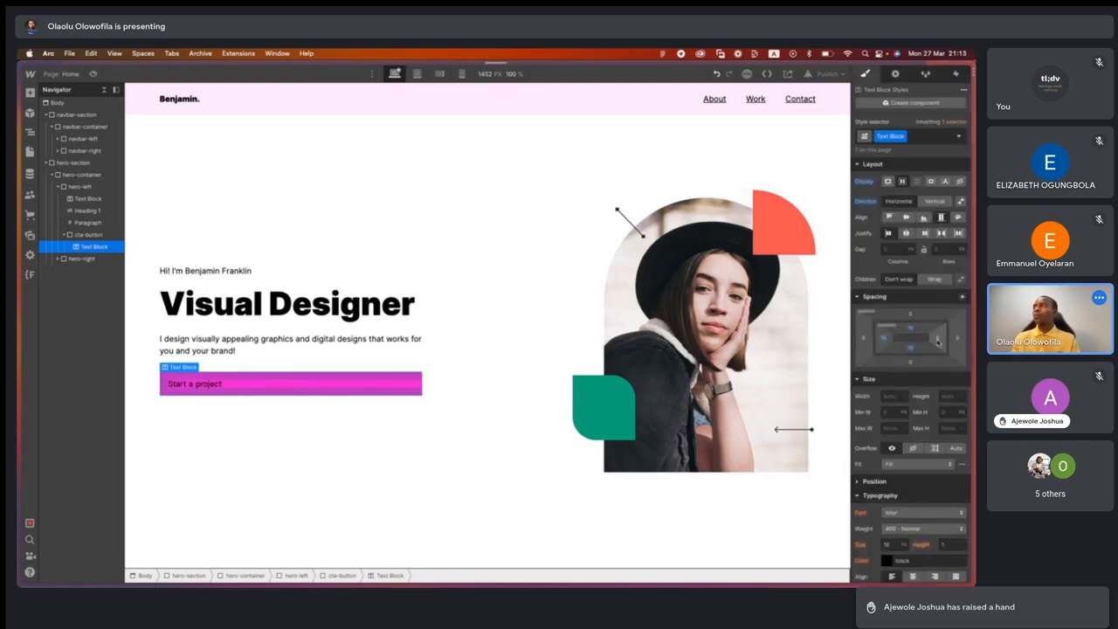
click(939, 341)
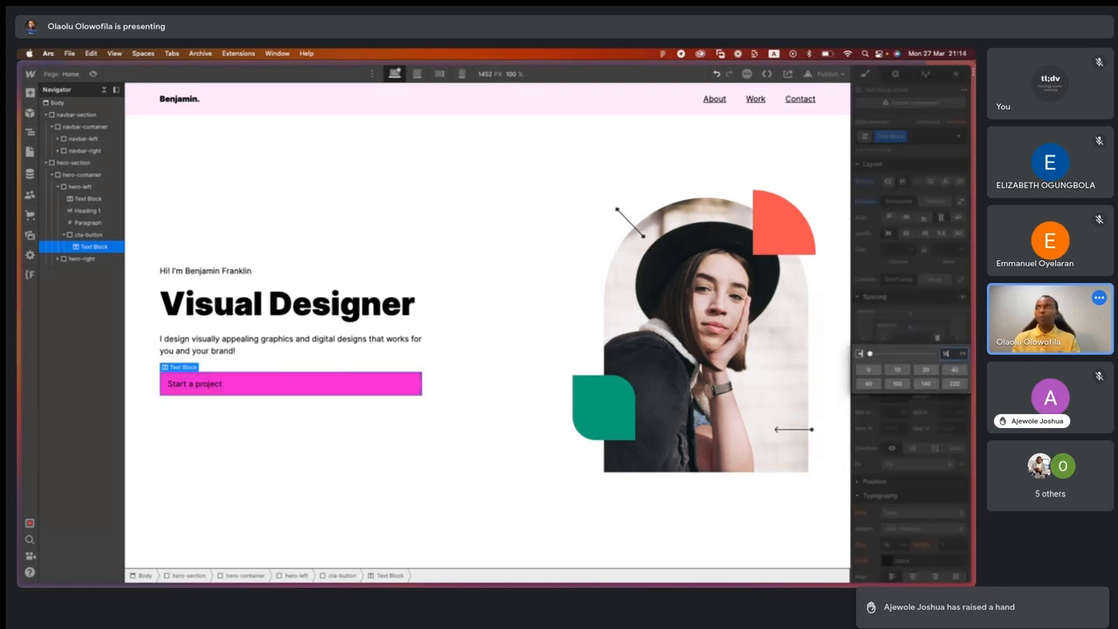
text(16)
key(Return)
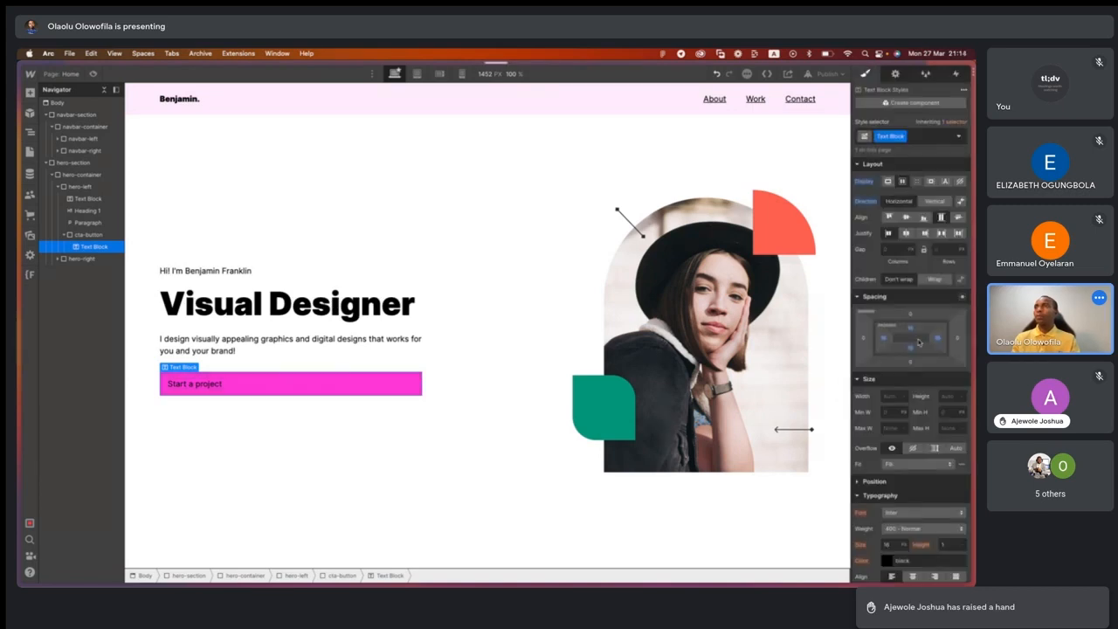
Align hero-left's children to the start so the button shrinks to its text, comparing start with stretch alignment.
click(326, 425)
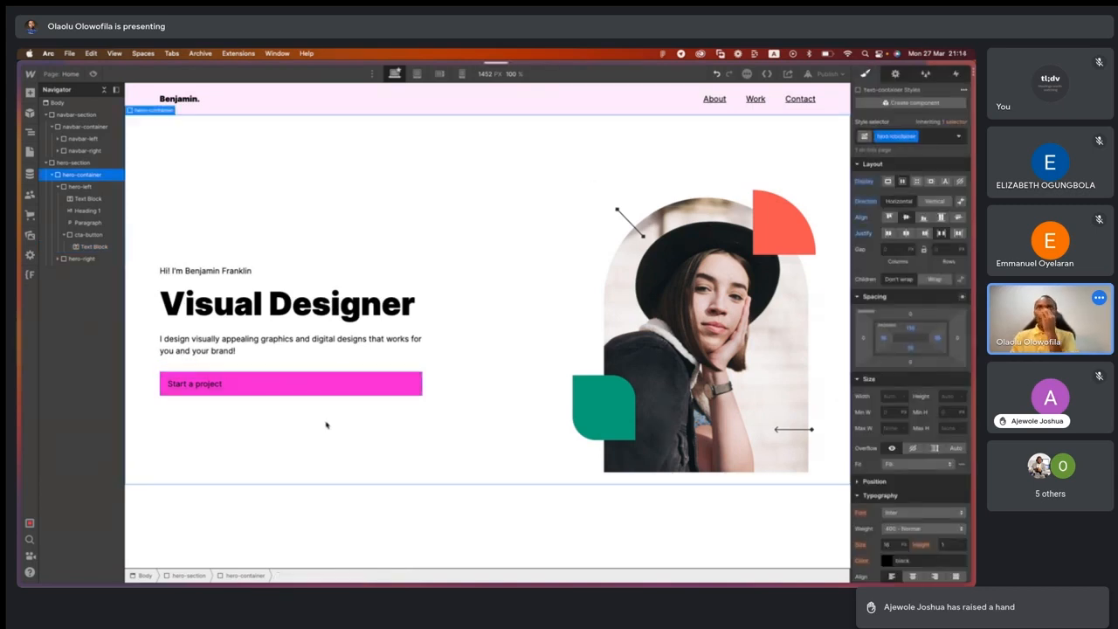
click(422, 361)
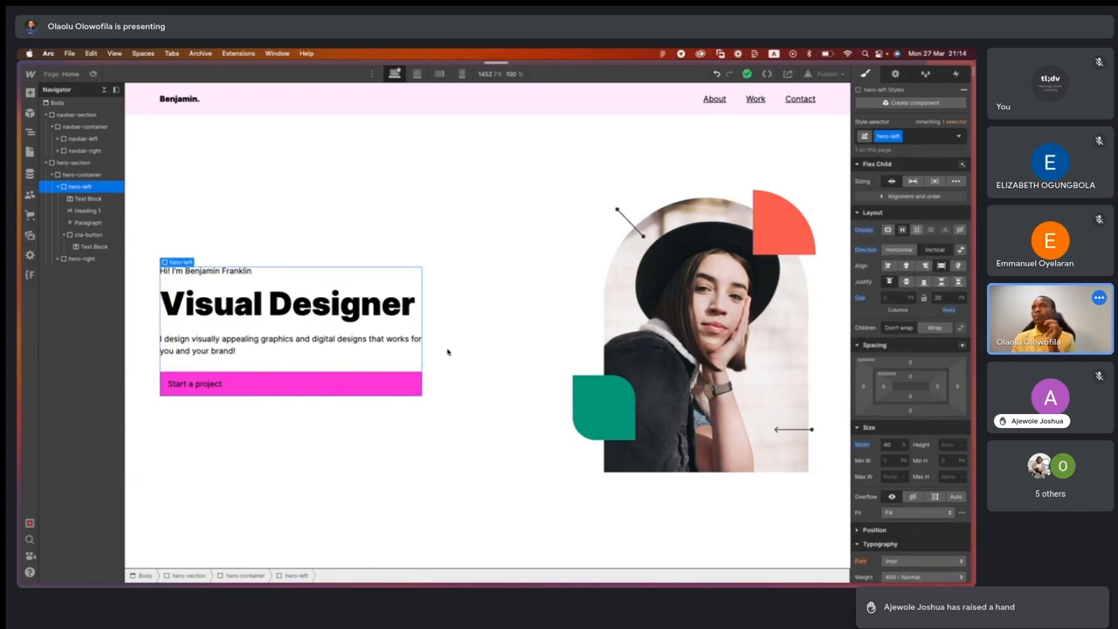
click(889, 265)
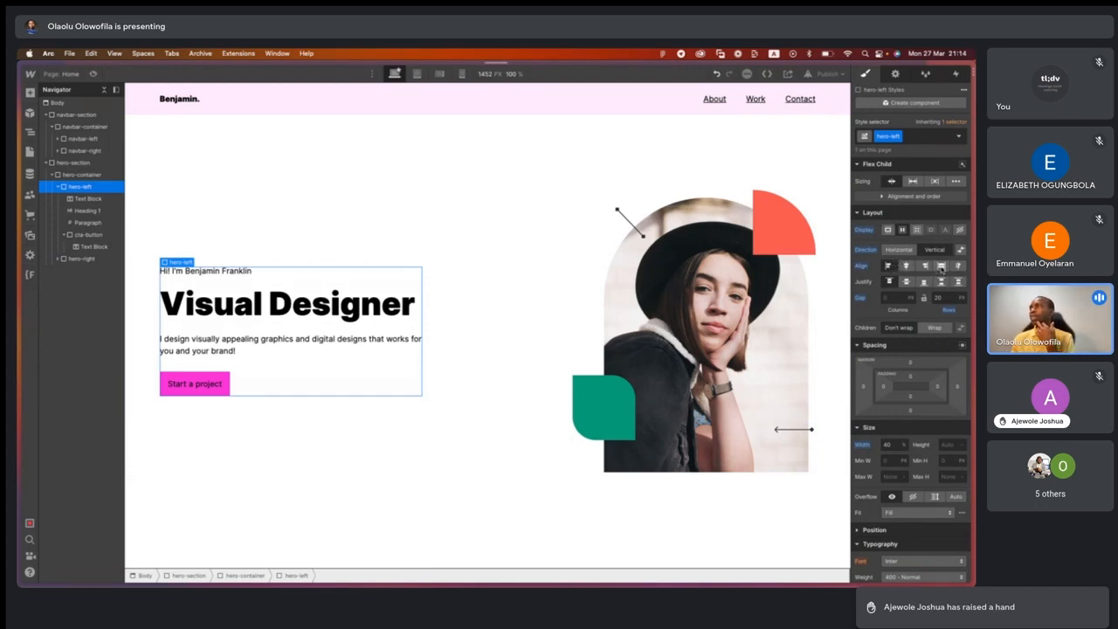
click(941, 266)
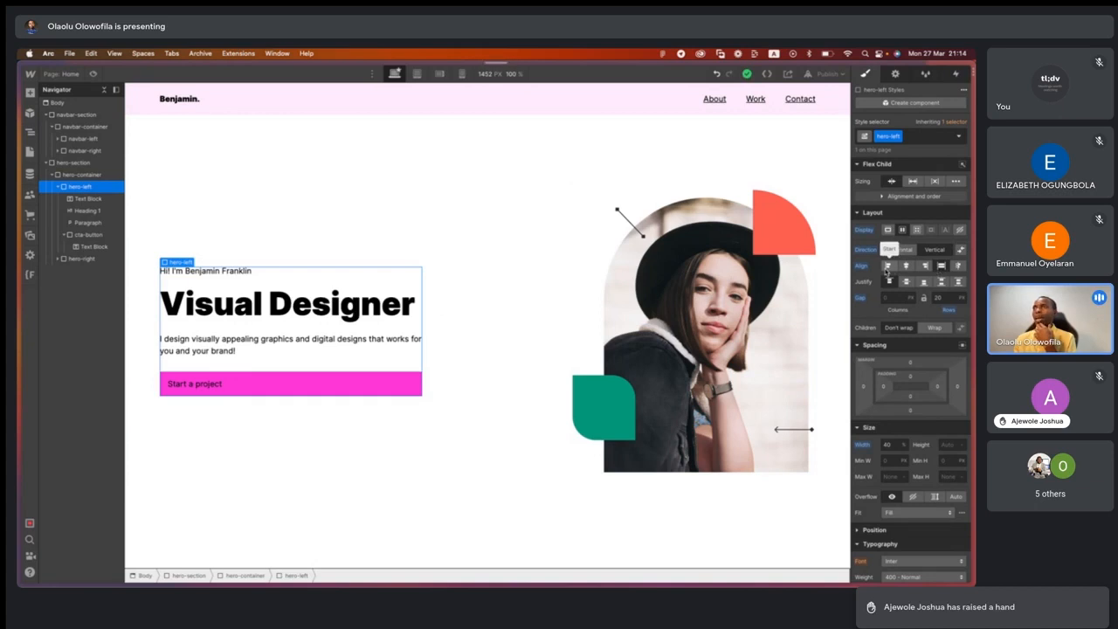
click(887, 267)
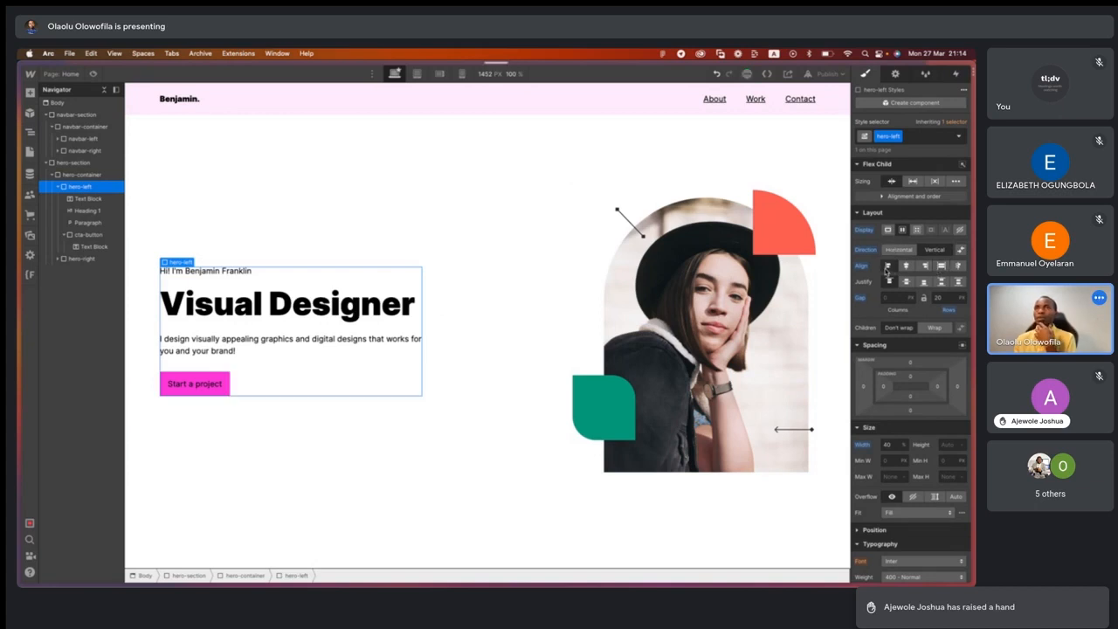
Set the left and right padding of the "Start a project" text block to 40 px.
click(208, 383)
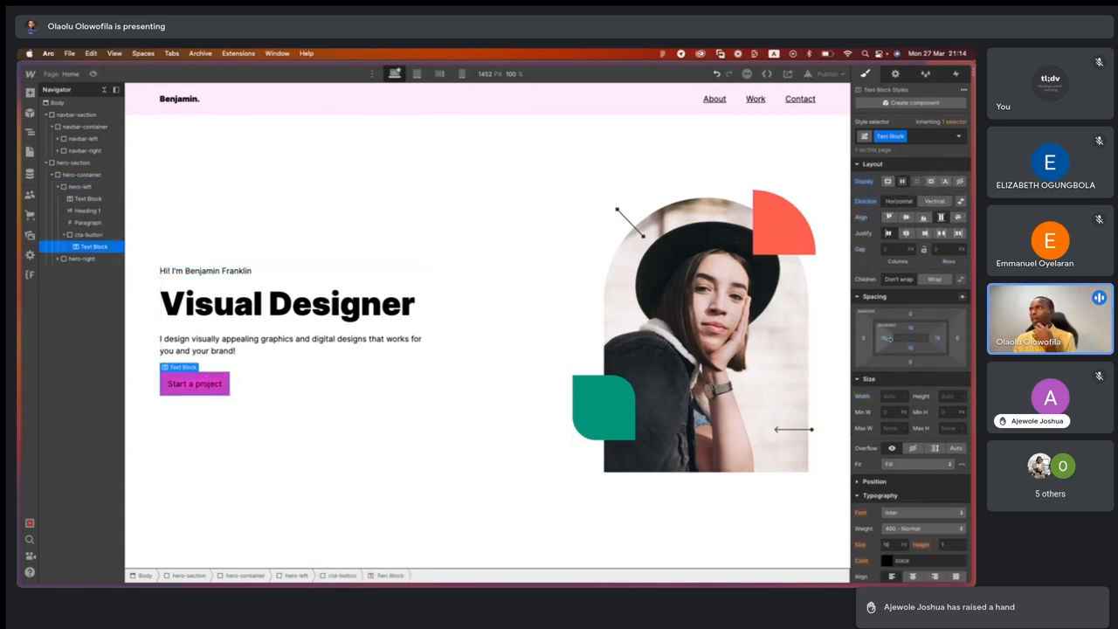
click(882, 339)
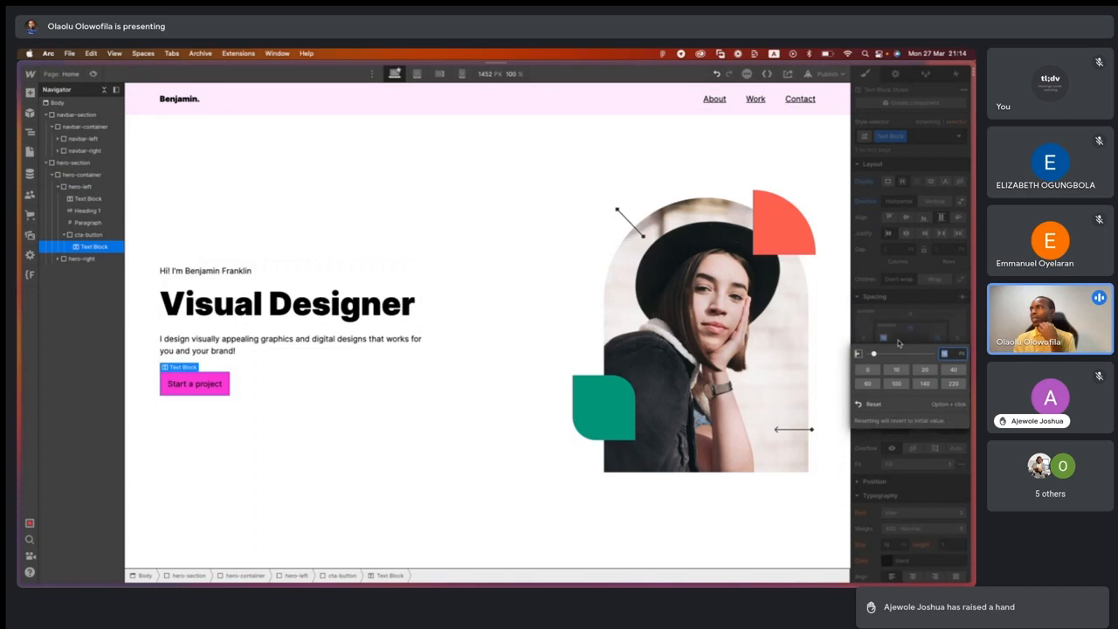
click(925, 370)
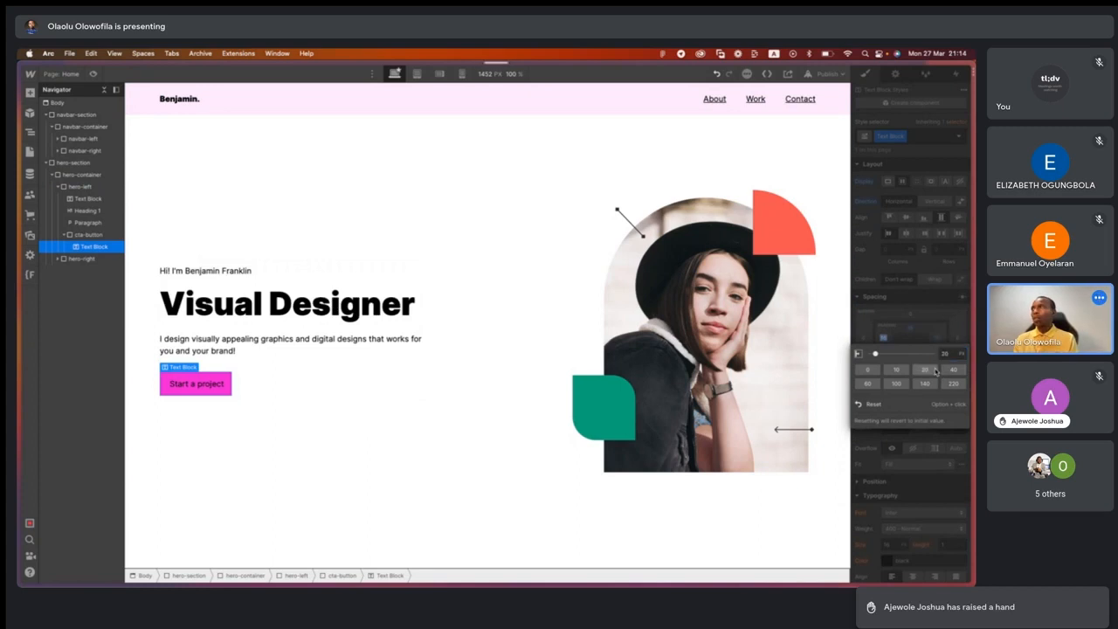
click(953, 371)
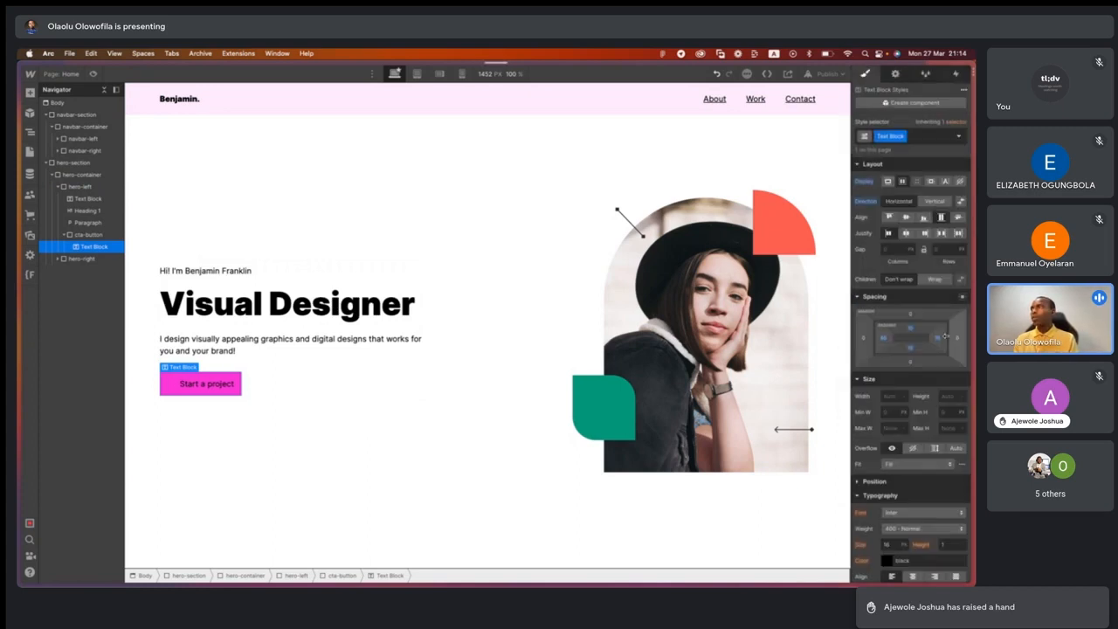
click(939, 343)
click(954, 370)
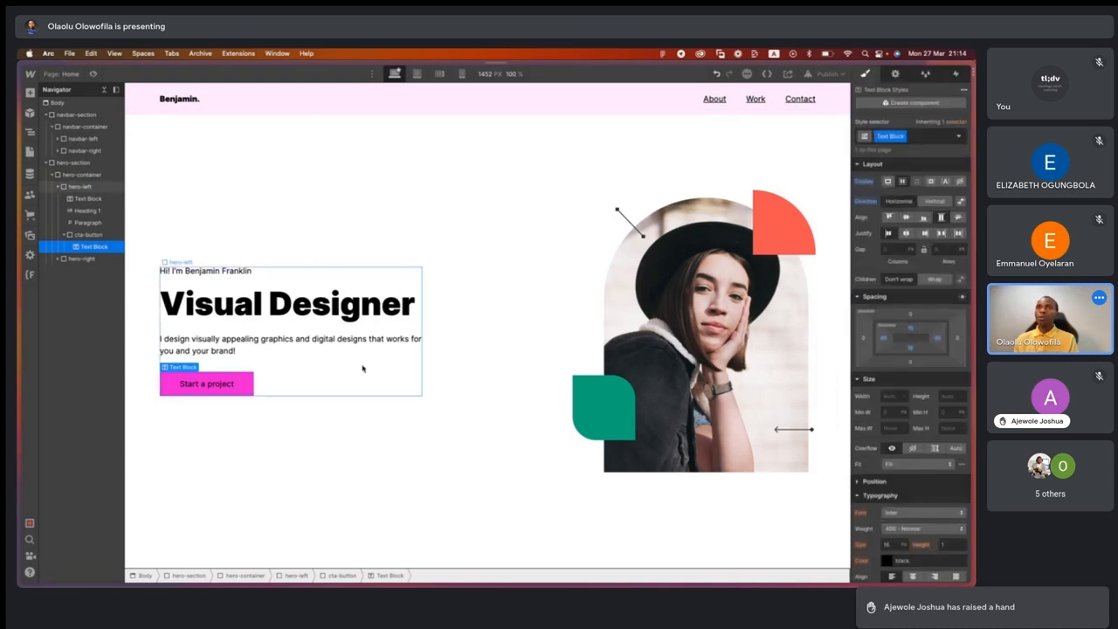
Set the font weight of the "Start a project" text block to 700 - Bold.
double_click(204, 385)
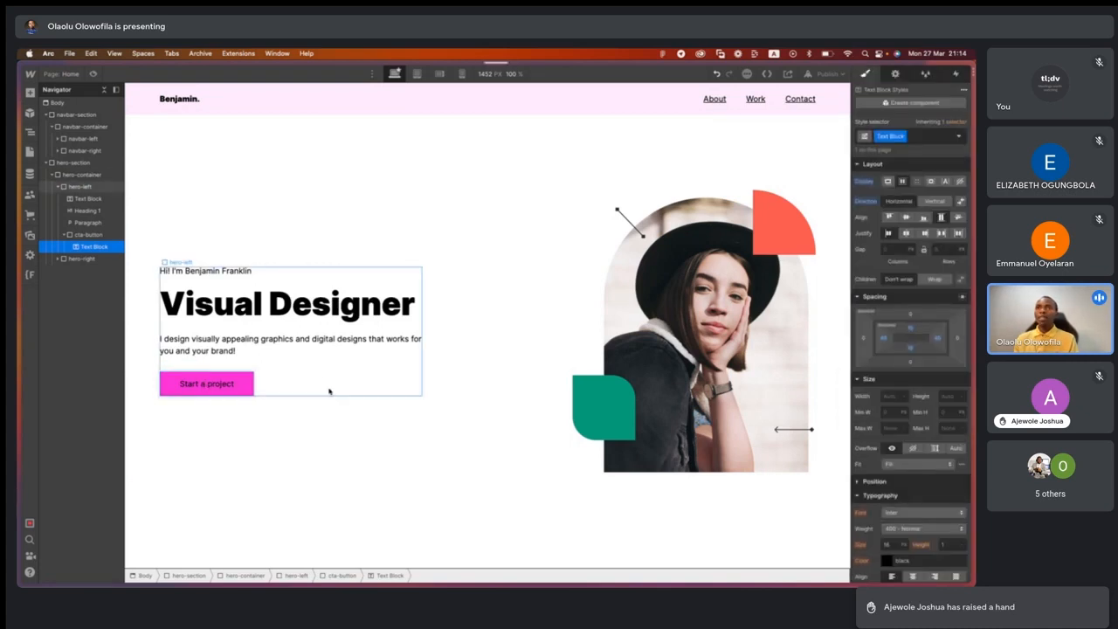
key(super+a)
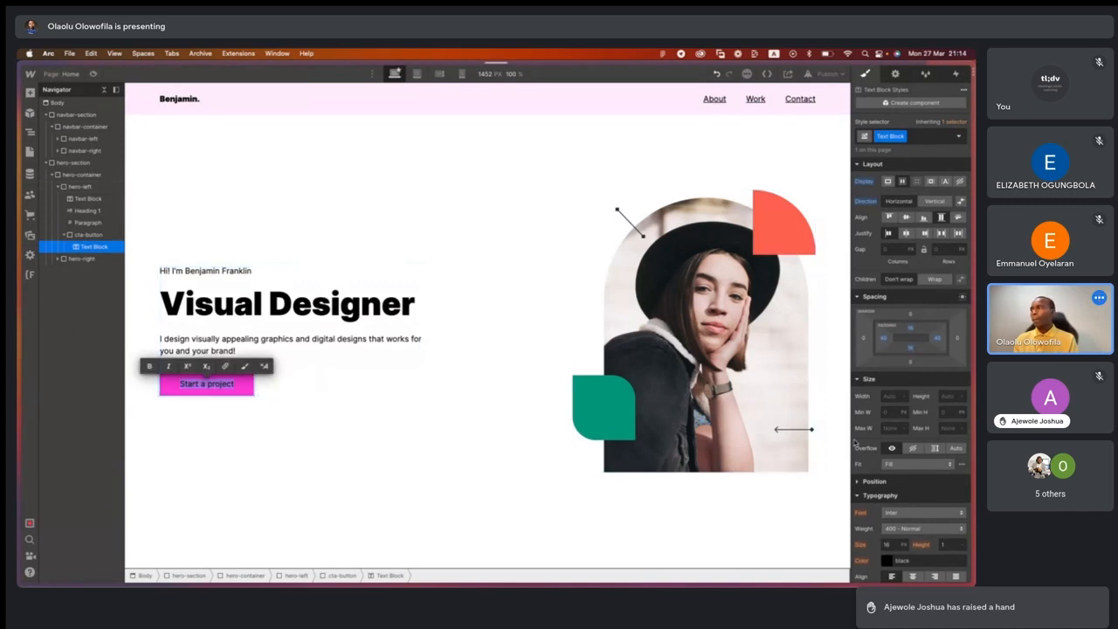
scroll(903, 522, down, 2)
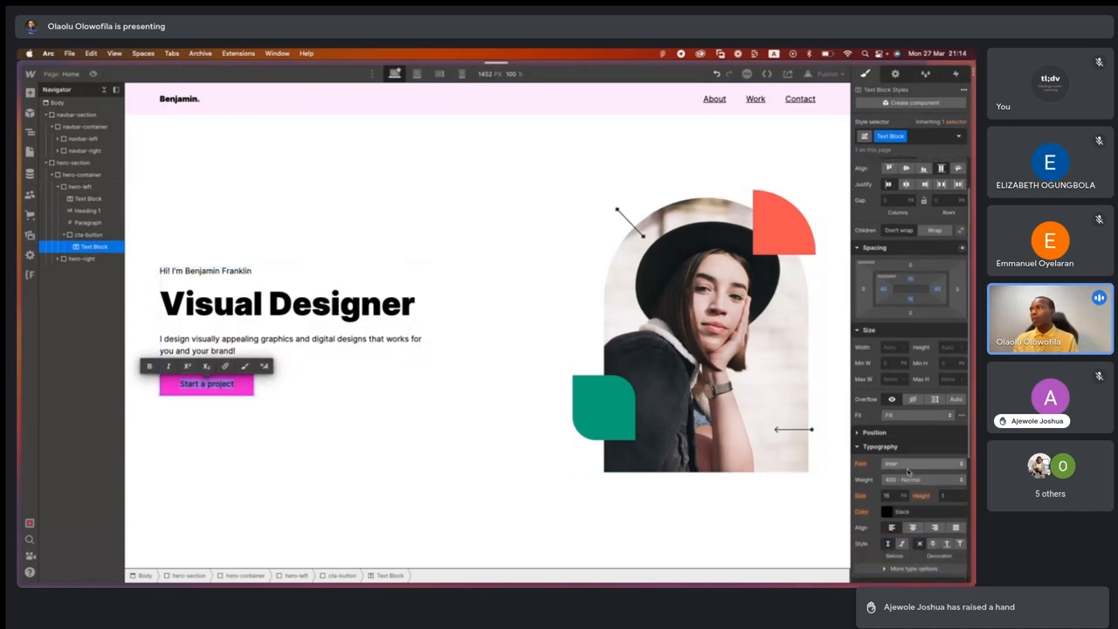
click(908, 480)
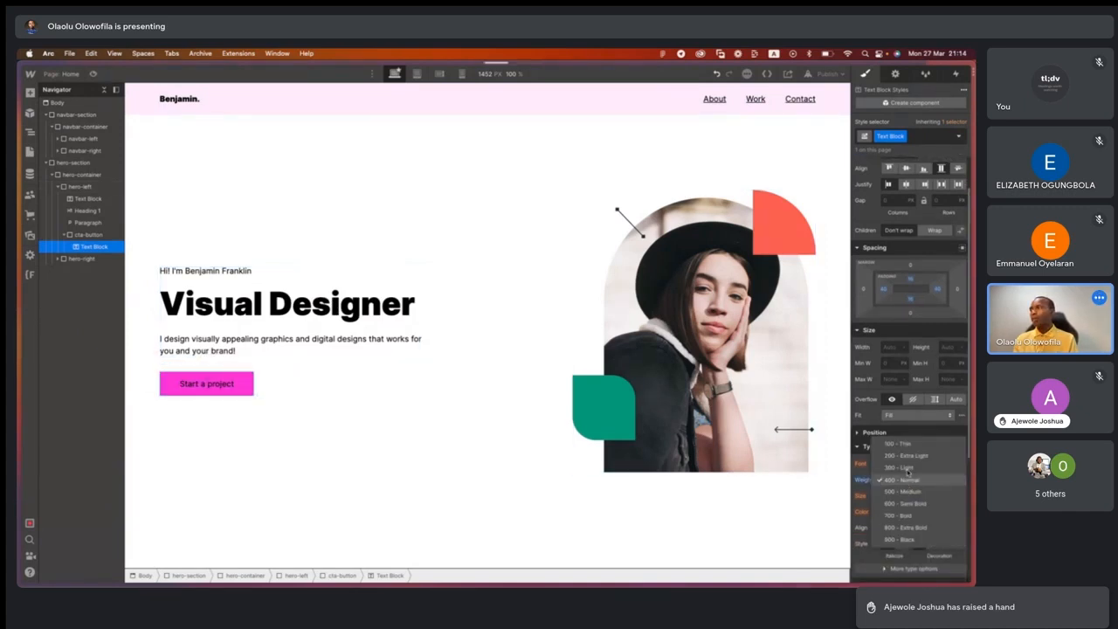
click(907, 516)
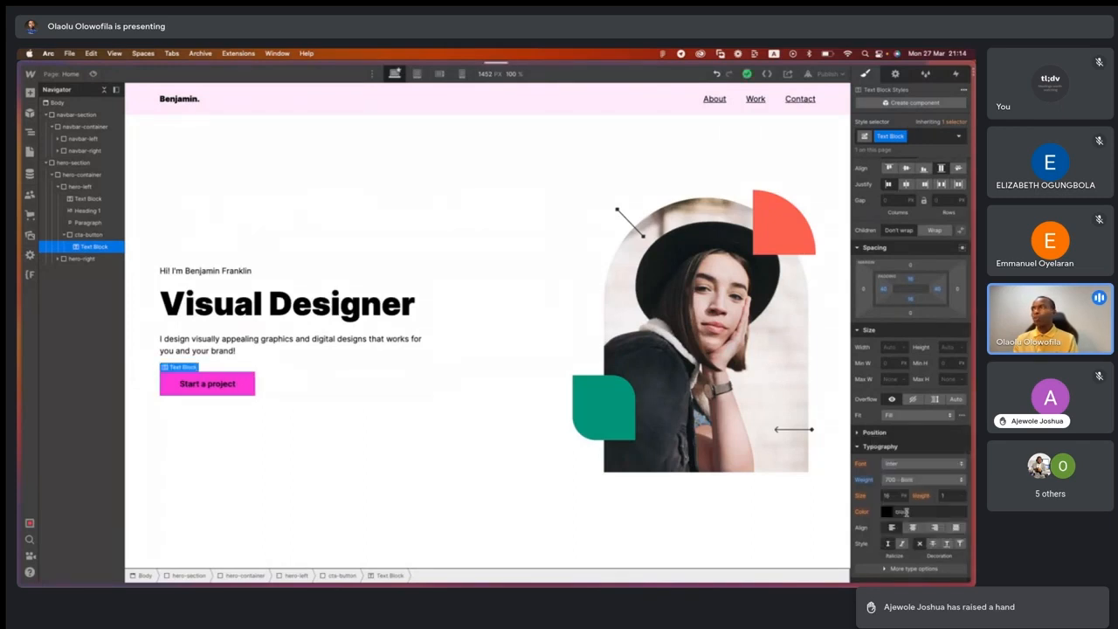
Change the font color of the "Start a project" text block to white.
click(888, 512)
drag(872, 374, 831, 308)
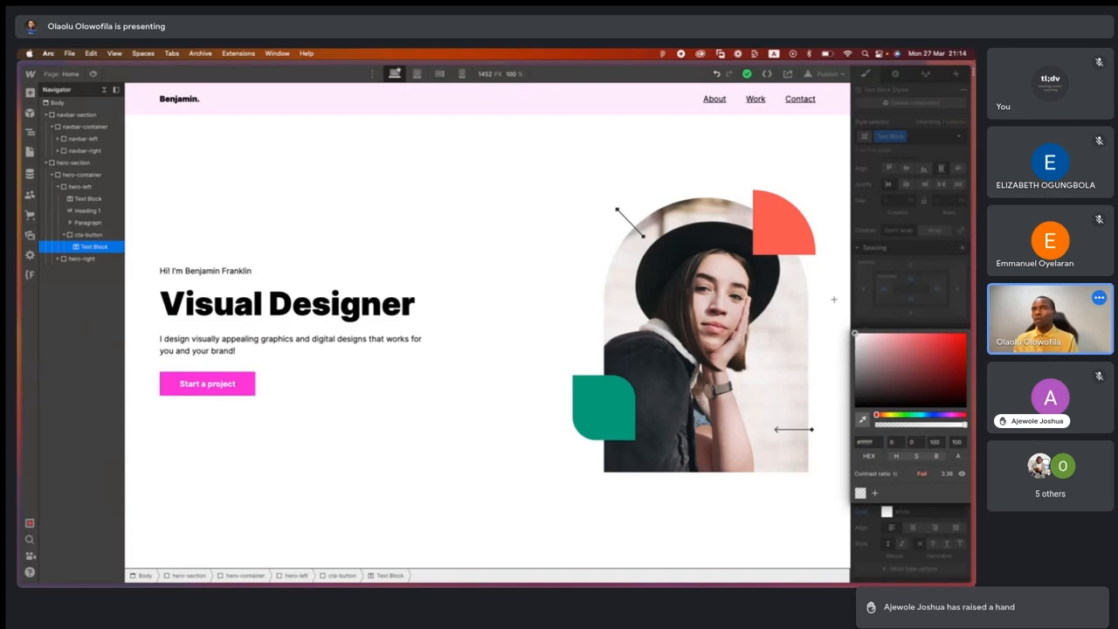
click(347, 491)
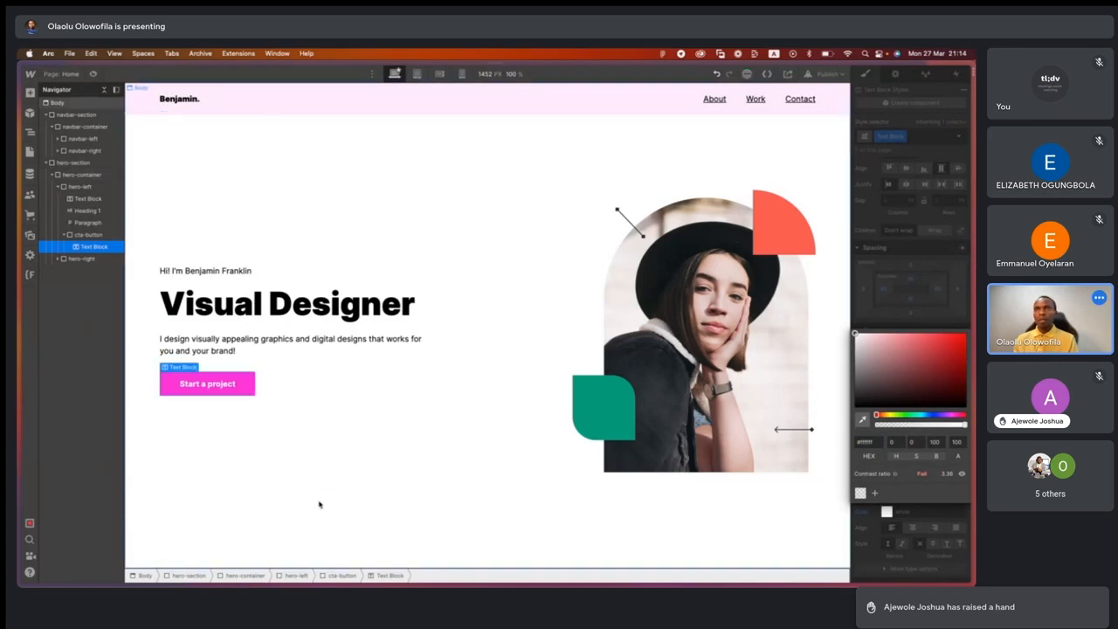
click(249, 416)
click(249, 385)
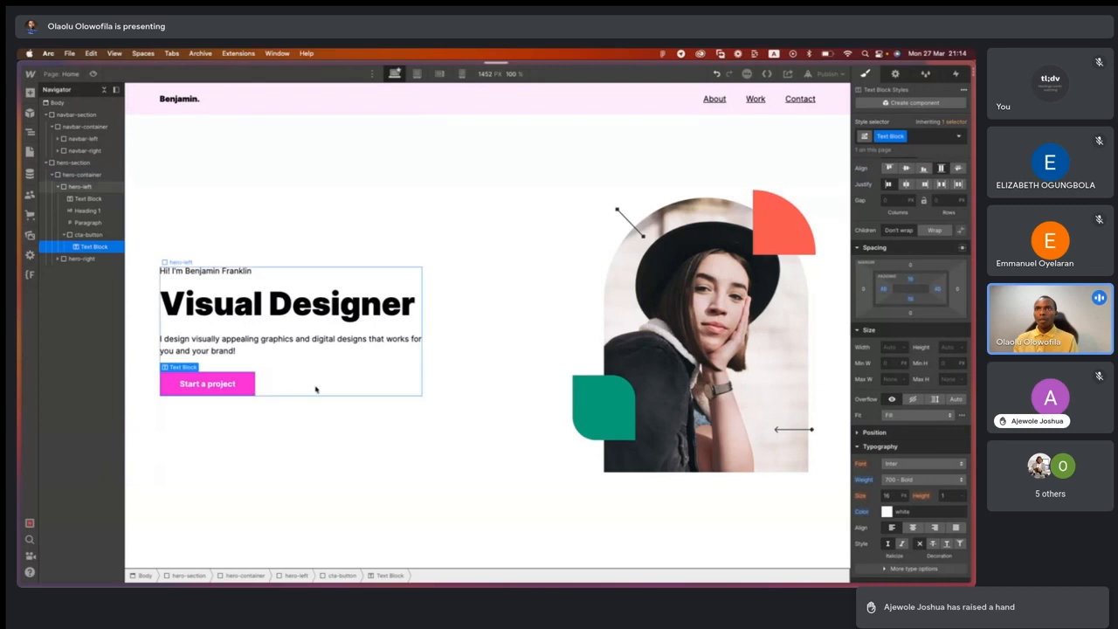
click(289, 444)
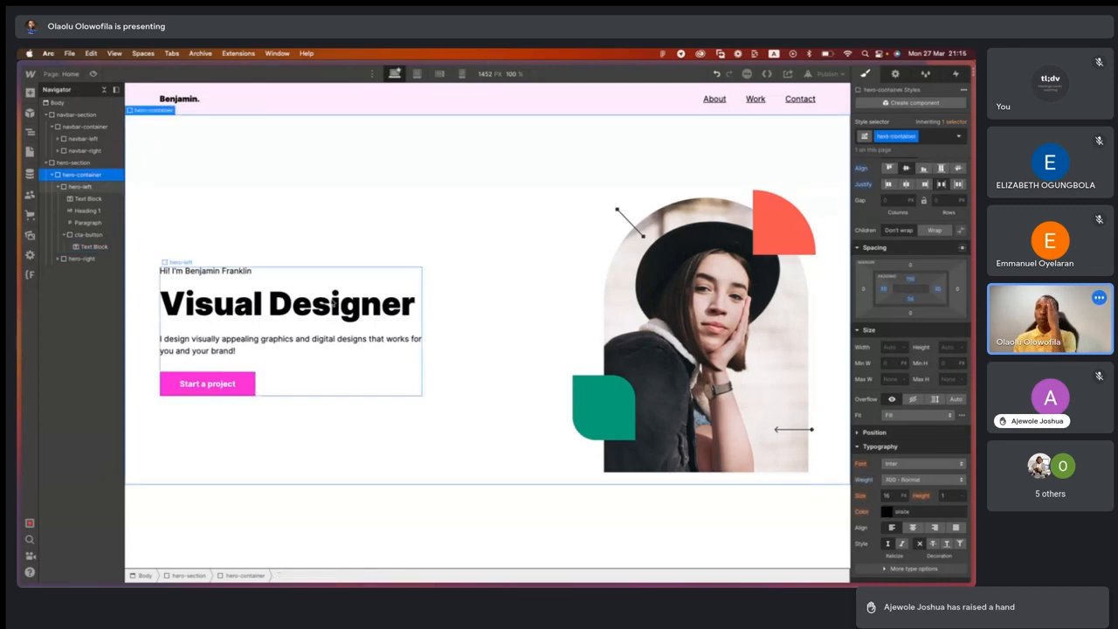
Compare the hero section with the Figma design, both in the editing view and in preview mode, and return to editing.
click(373, 392)
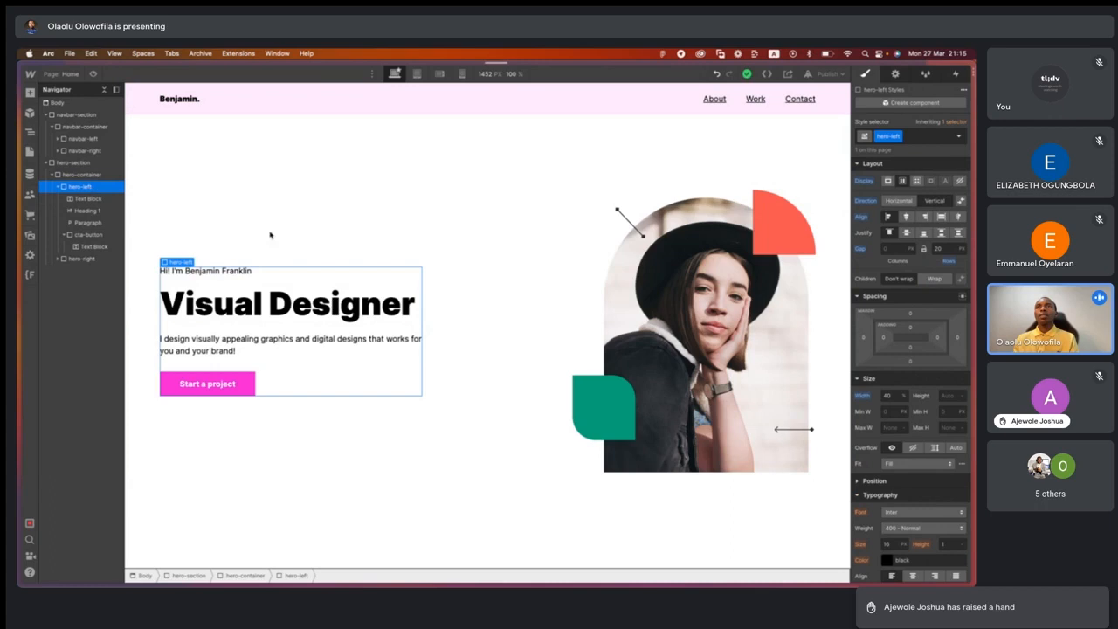
key(ctrl+Right)
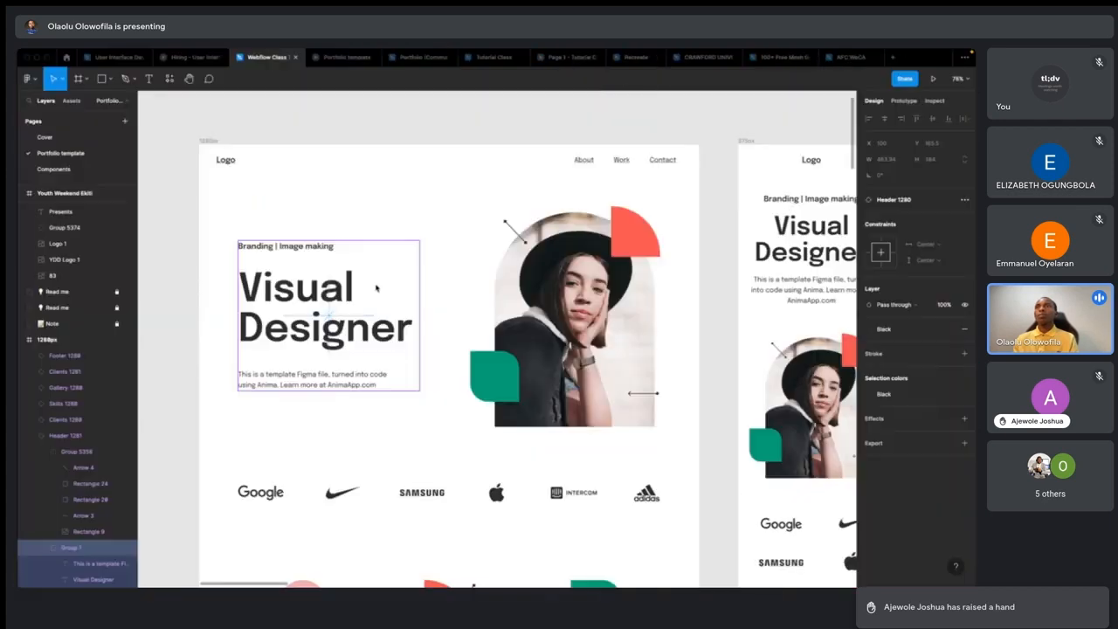
key(ctrl+Left)
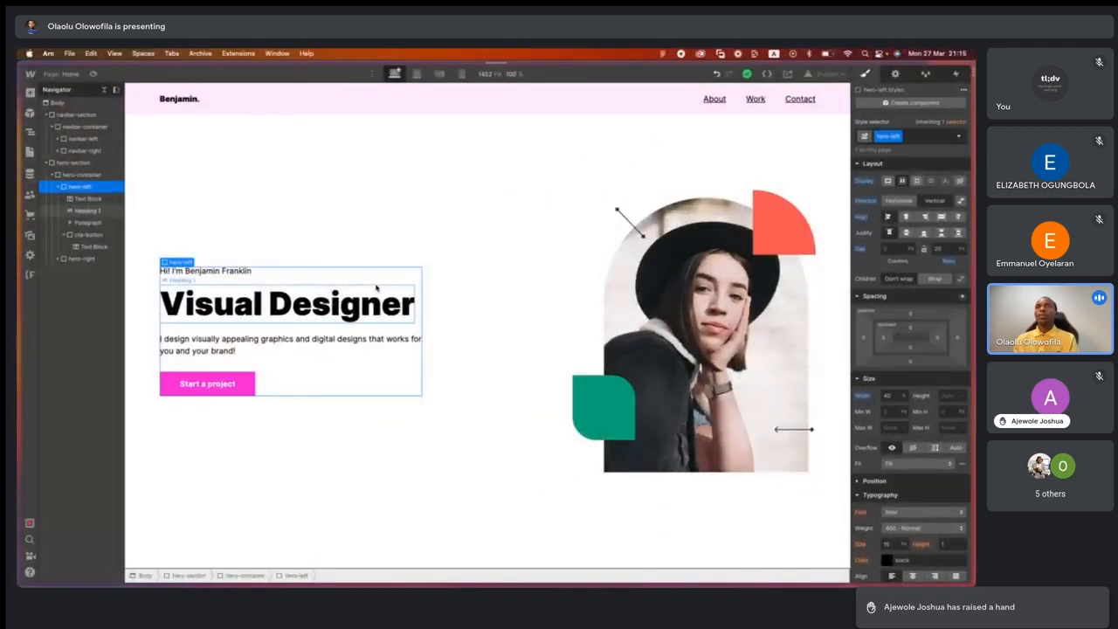
click(298, 449)
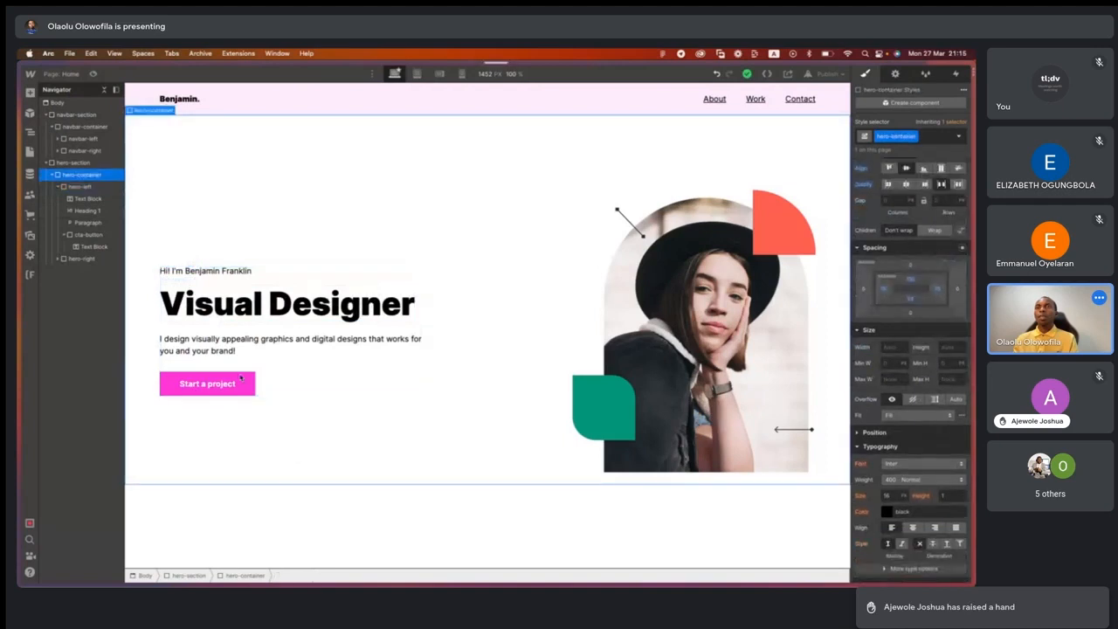
click(94, 75)
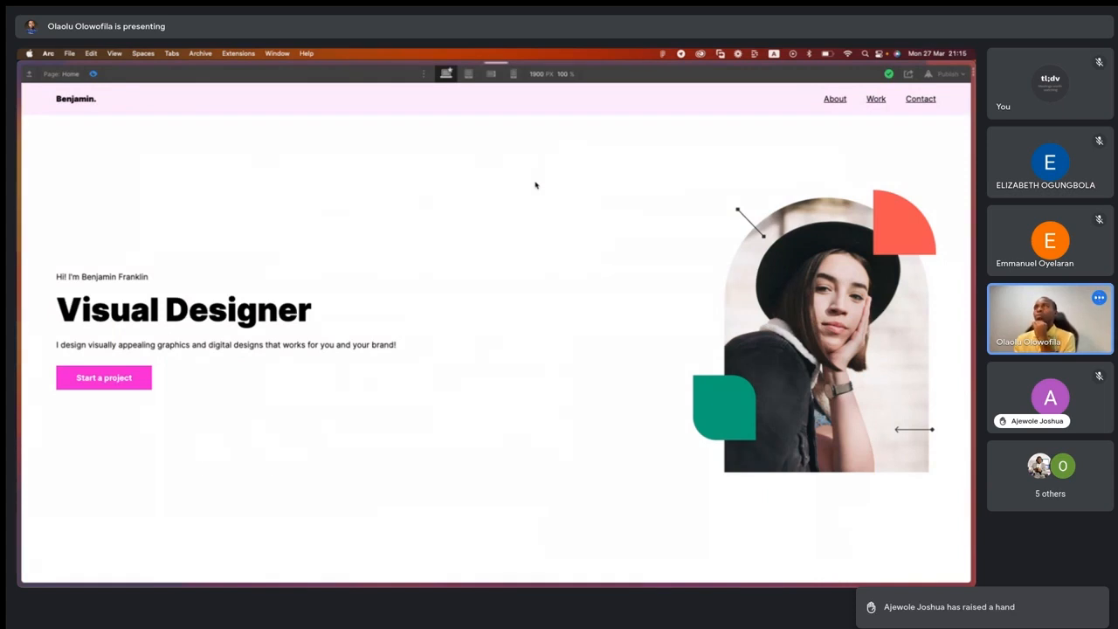
key(ctrl+Right)
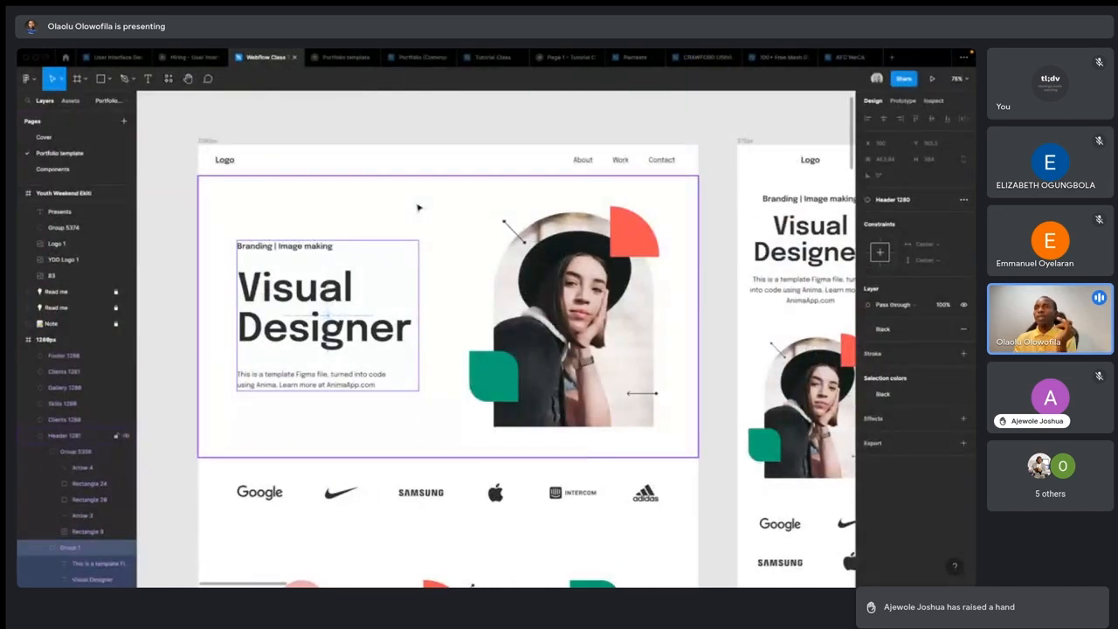
key(ctrl+Left)
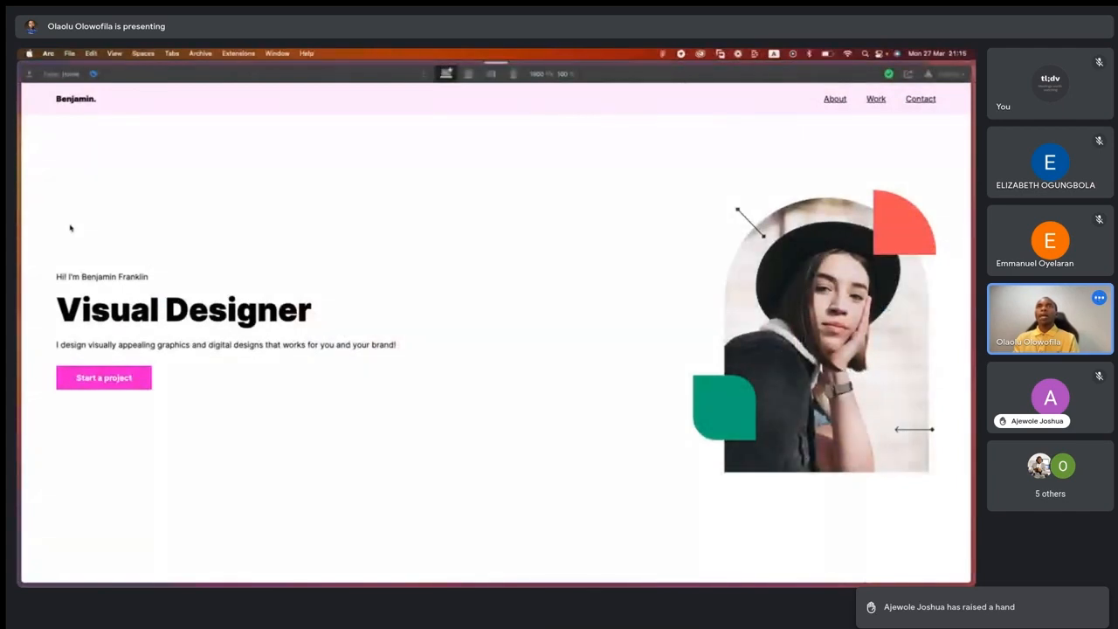
click(94, 74)
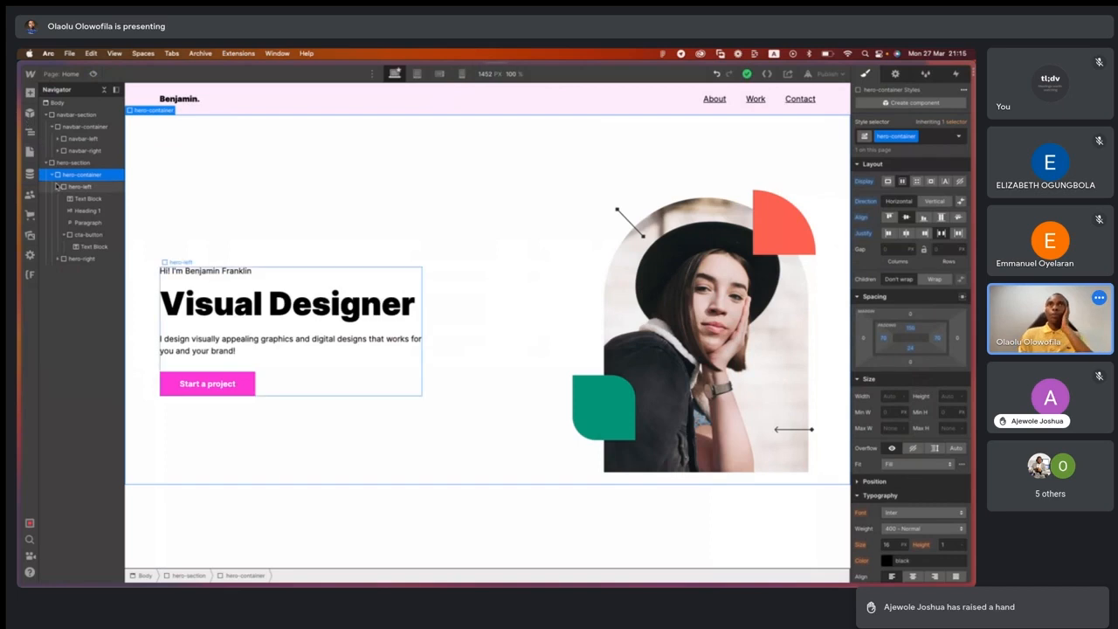
Collapse the hero-section and navbar-section element trees and select hero-section.
click(57, 187)
click(53, 176)
click(48, 163)
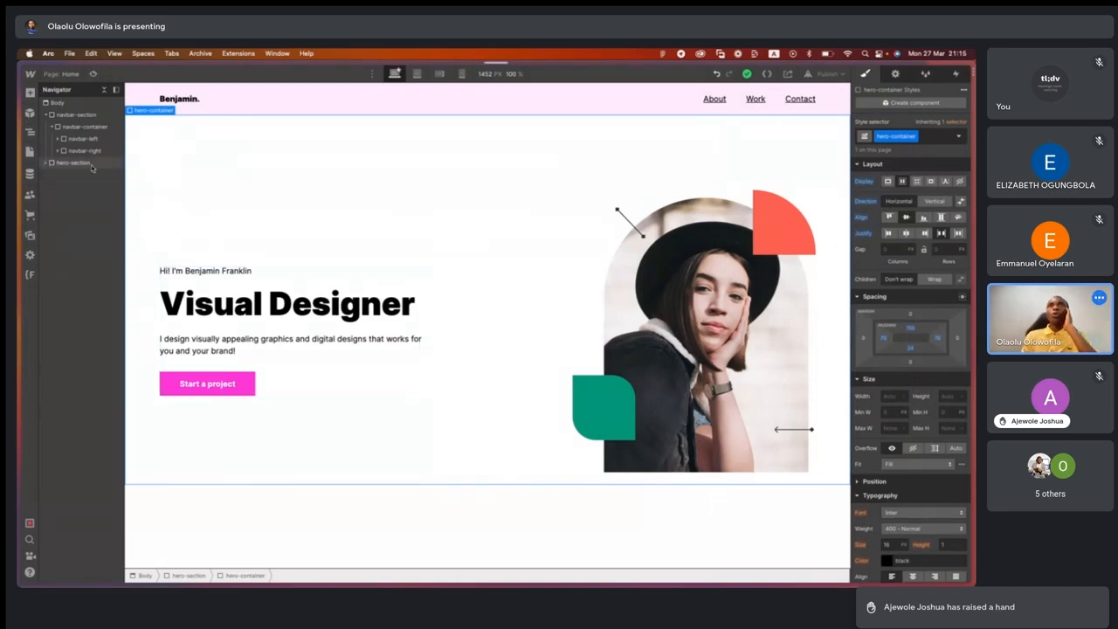
click(47, 115)
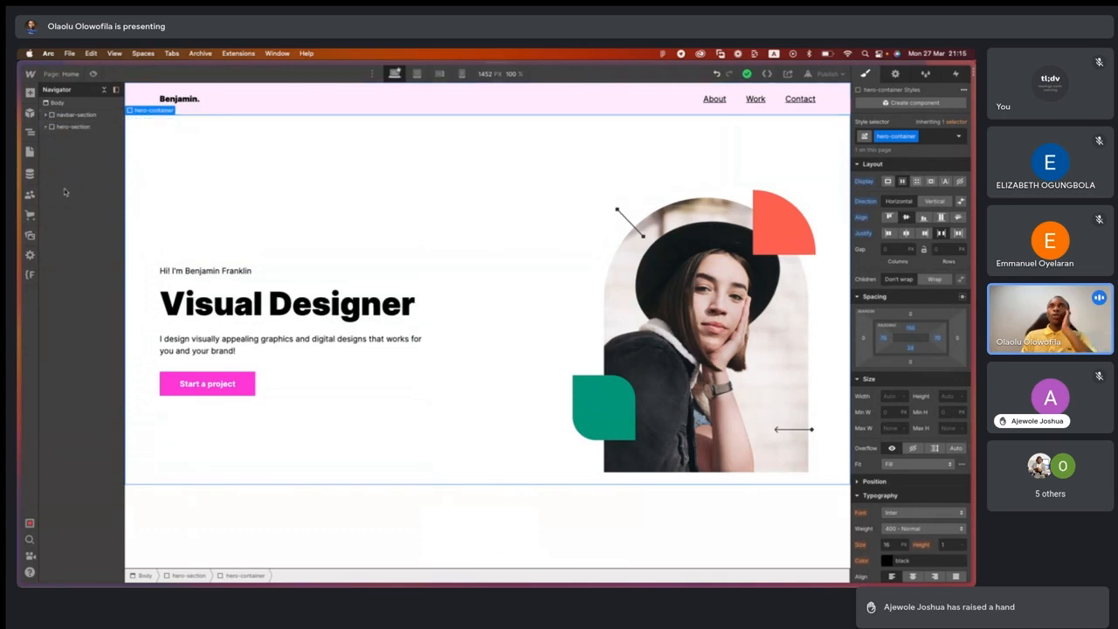
click(67, 114)
click(67, 128)
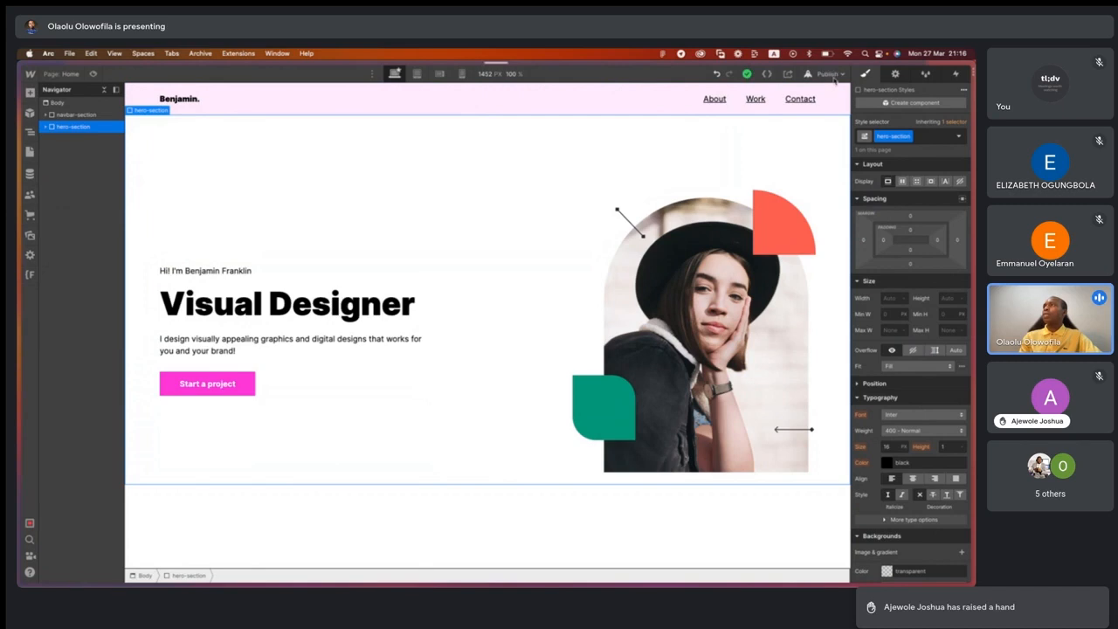
Publish the project to its webflow.io subdomain and open the live site.
scroll(839, 76, up, 2)
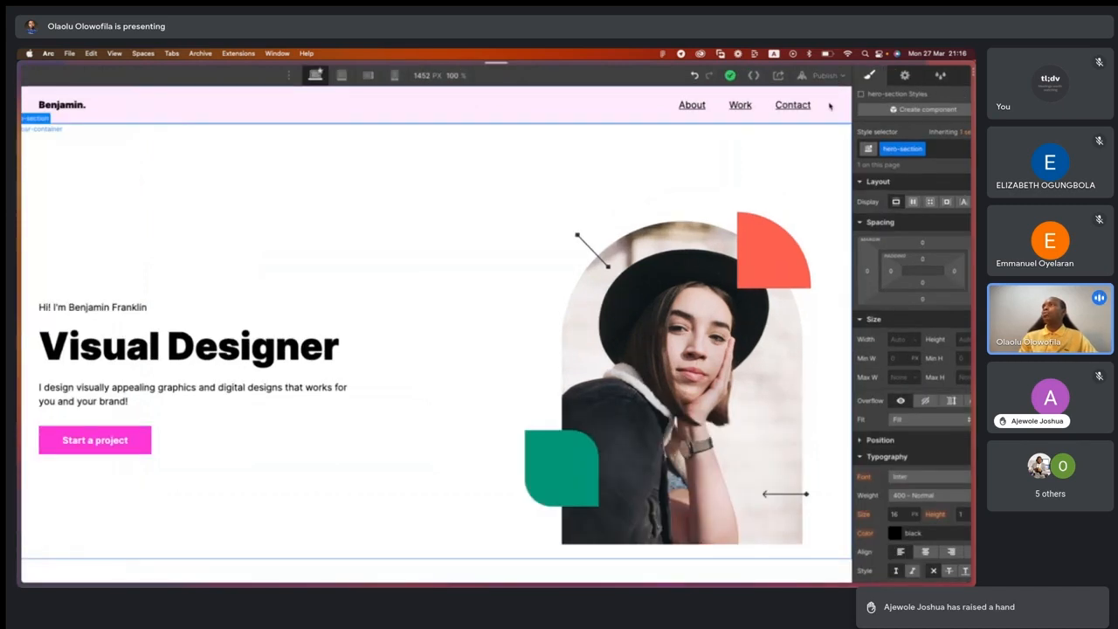
scroll(840, 77, up, 5)
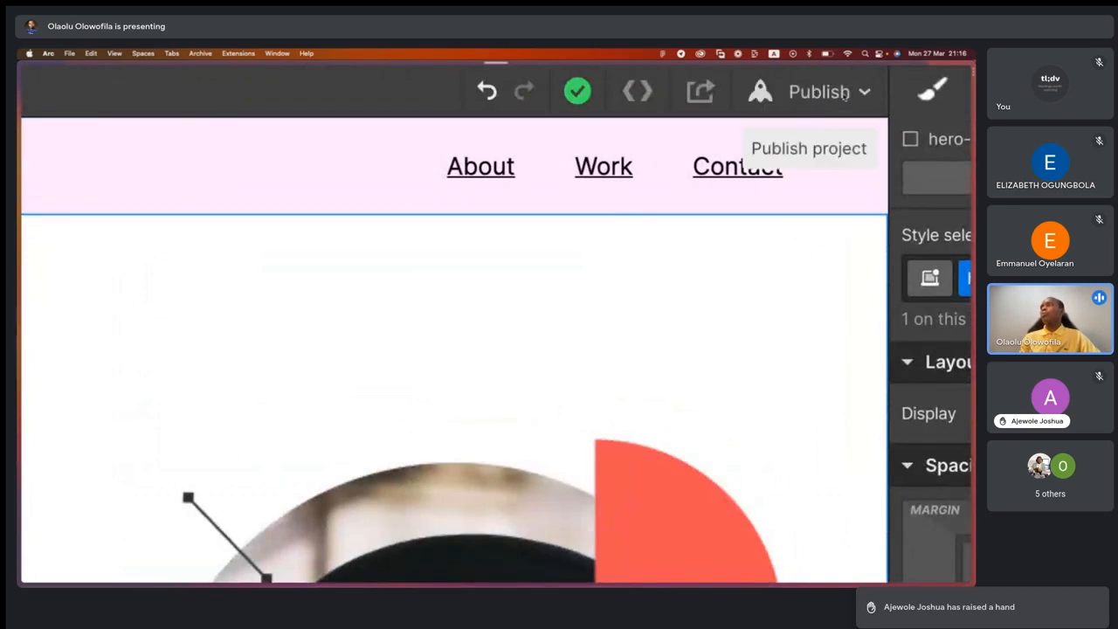
click(843, 94)
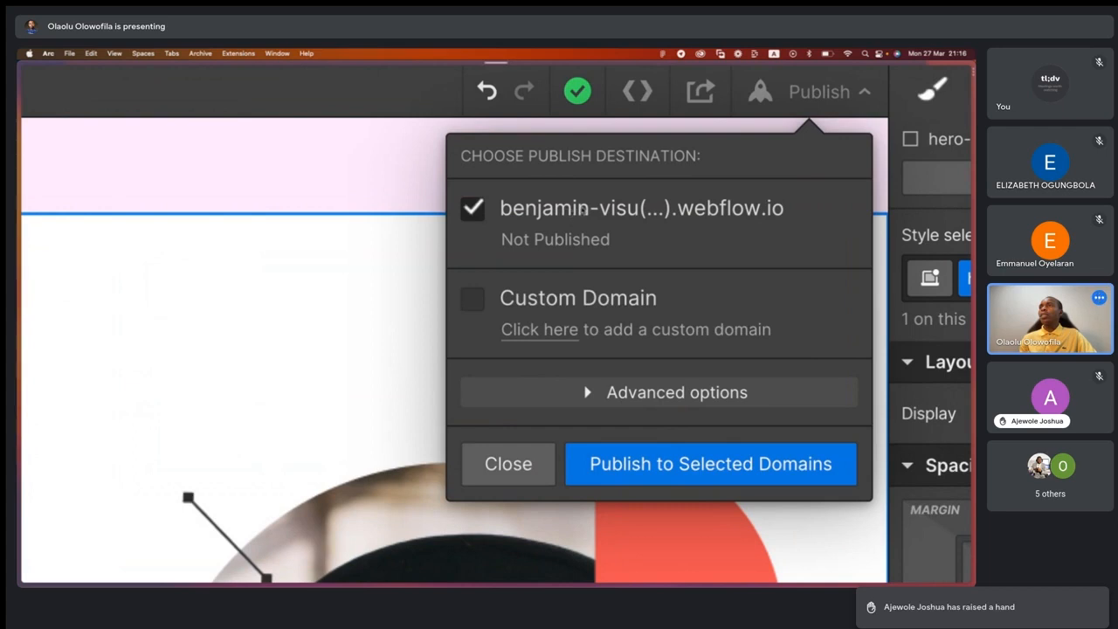
click(640, 468)
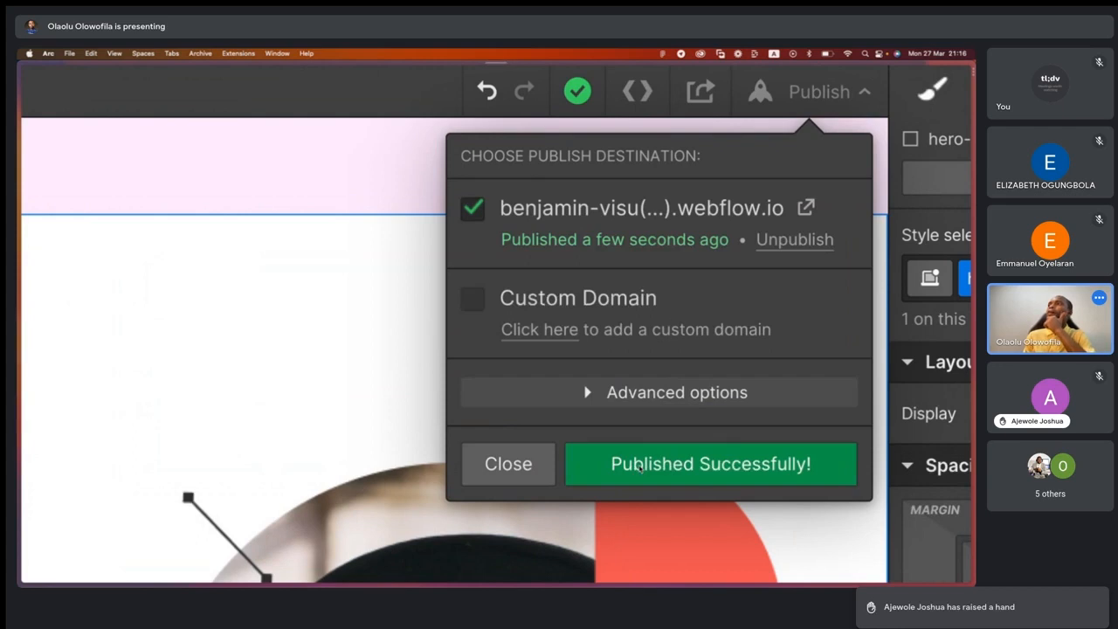
click(808, 208)
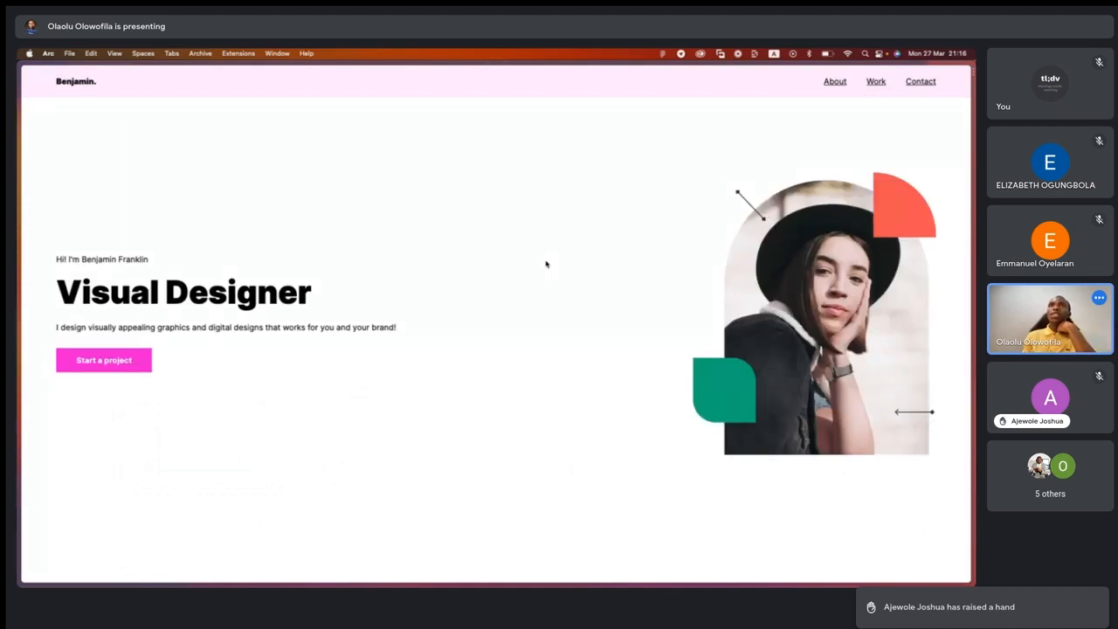
Copy the published site's full webflow.io URL from the browser.
mouse_move(21, 261)
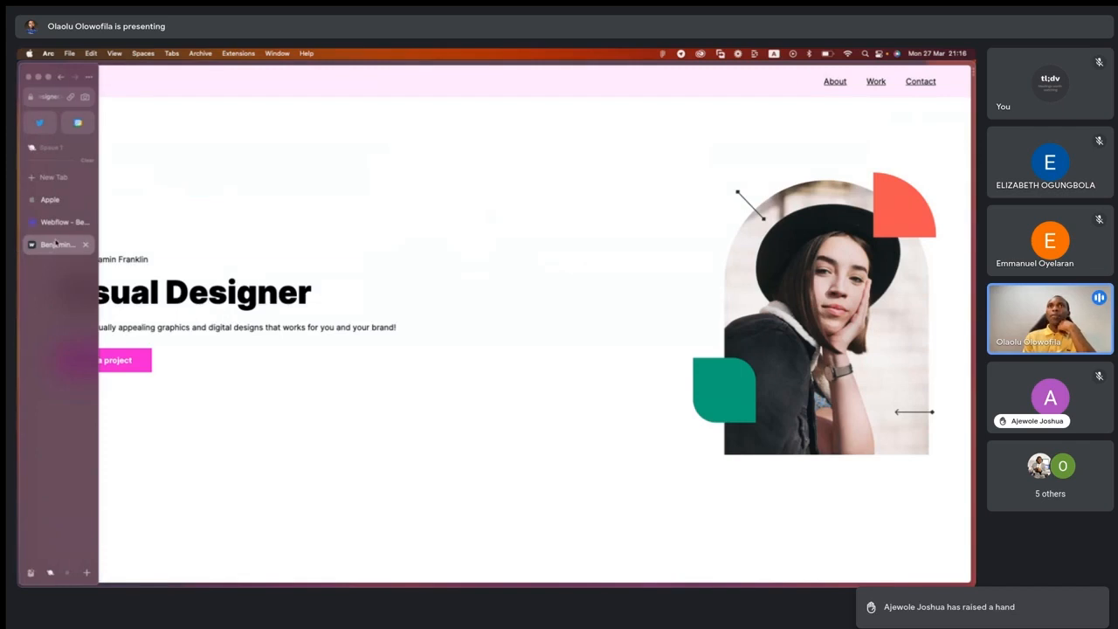
click(51, 97)
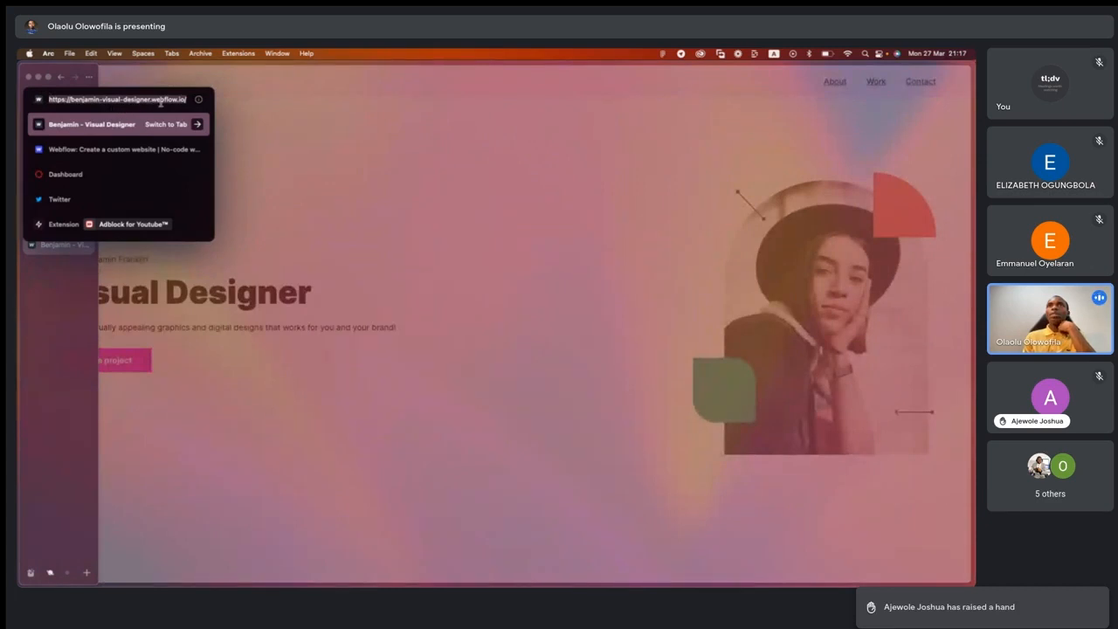
key(super+c)
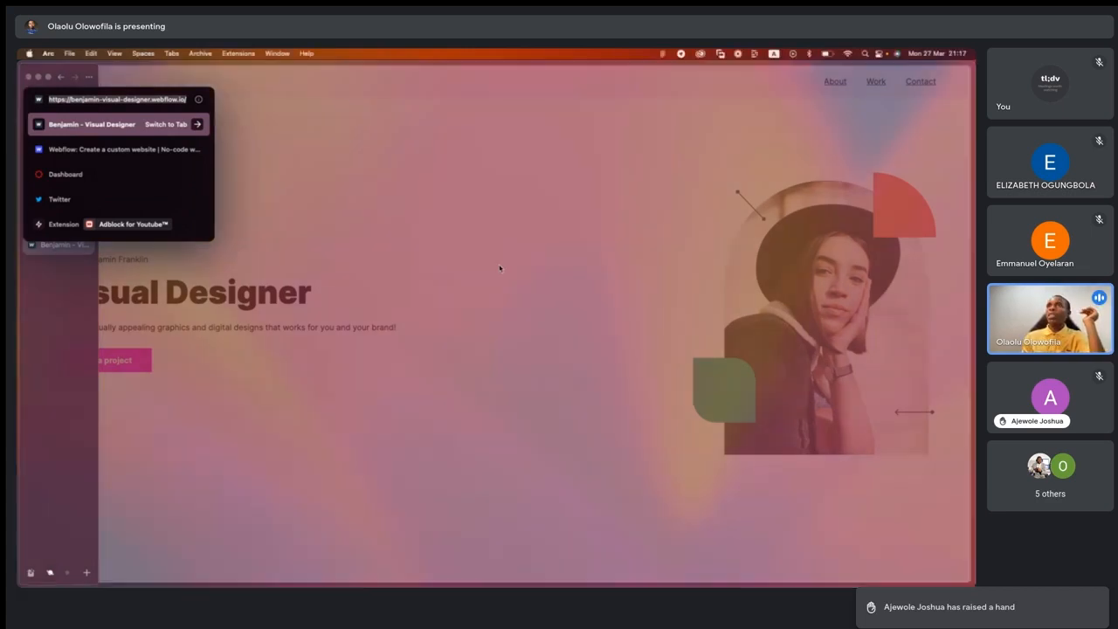
key(Escape)
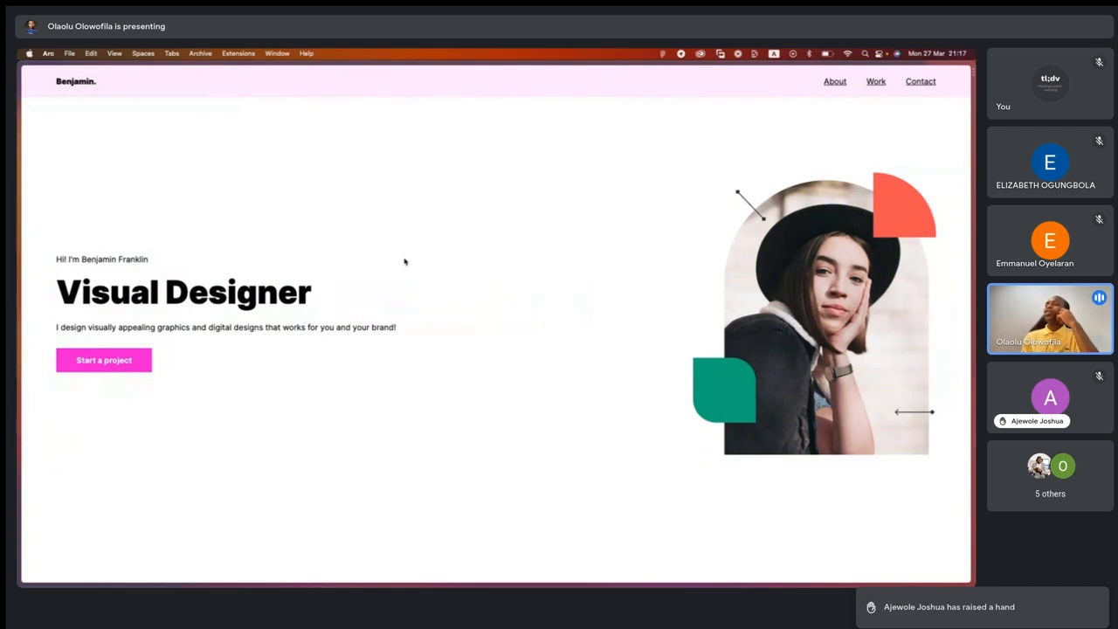
Return from the published site to the Webflow project open for editing.
mouse_move(21, 122)
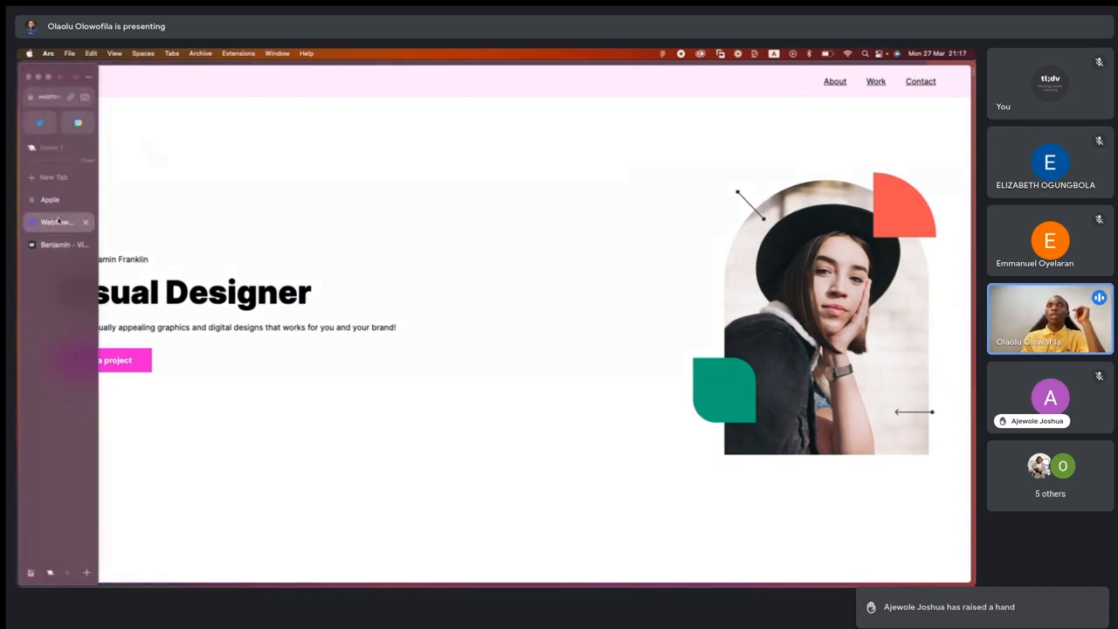
click(62, 222)
click(355, 195)
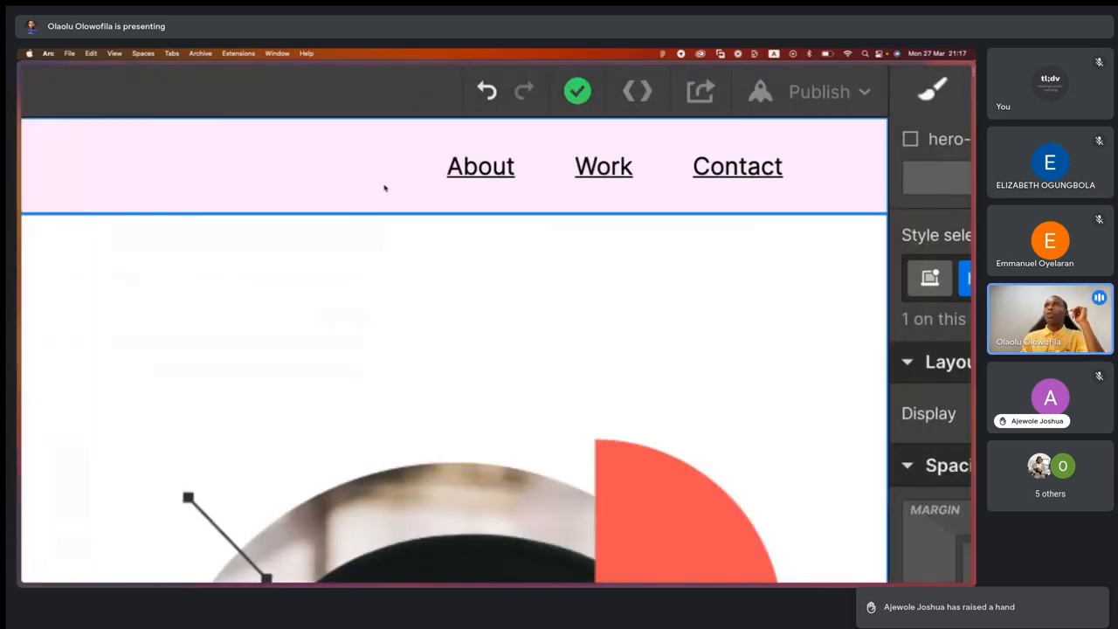
scroll(375, 196, down, 5)
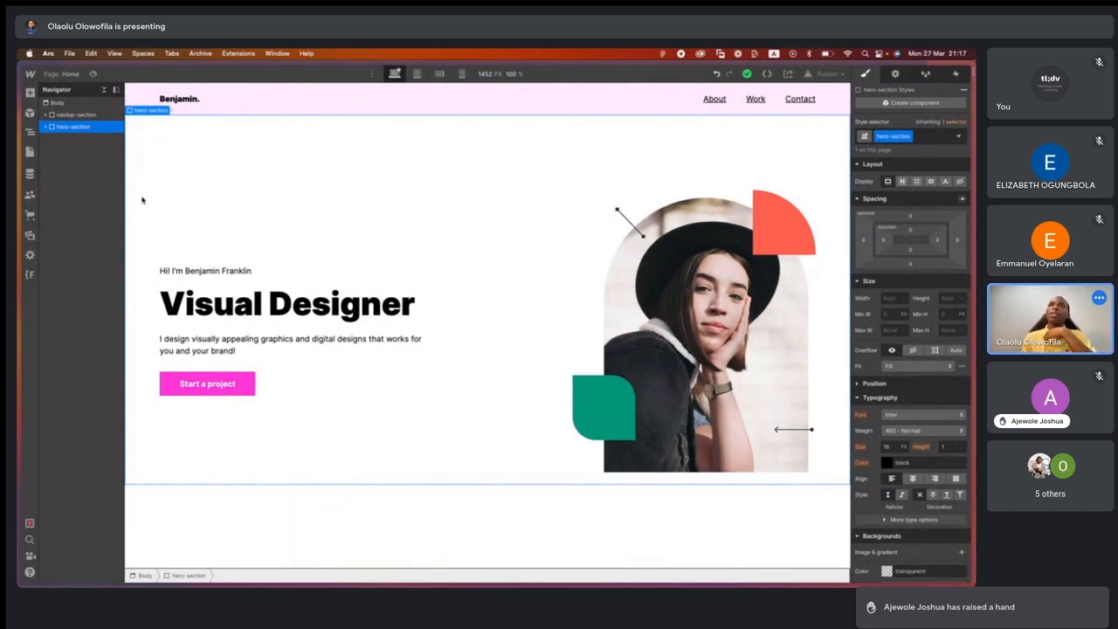
Switch to Figma, look over the portfolio template's sections, and select the 1280px desktop frame.
key(ctrl+Right)
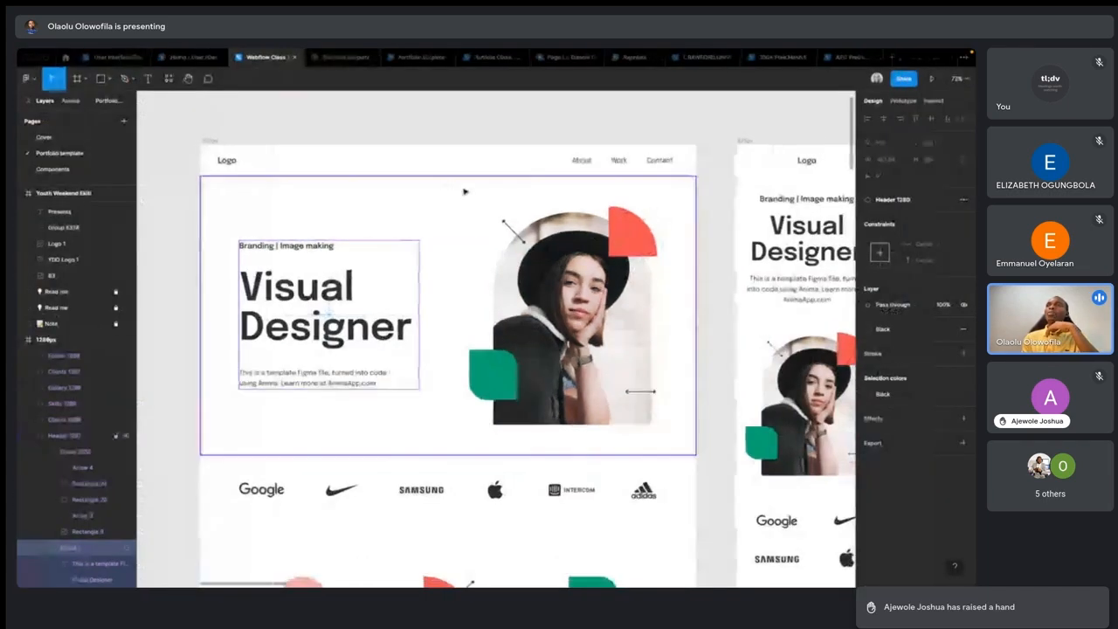
scroll(474, 188, down, 3)
scroll(478, 186, down, 2)
scroll(478, 186, up, 5)
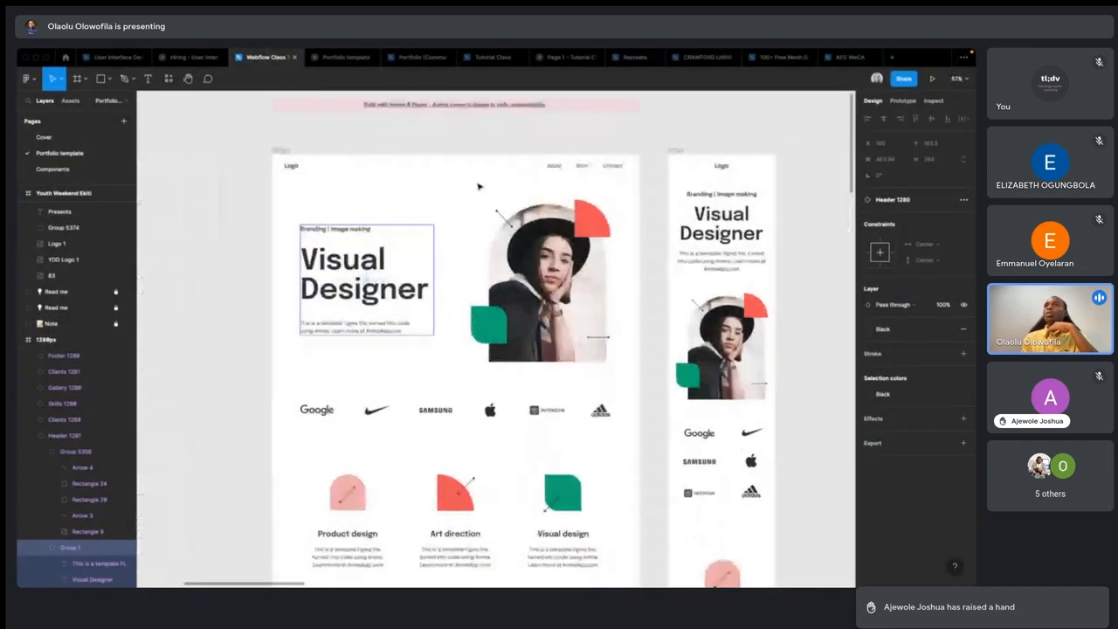
click(282, 153)
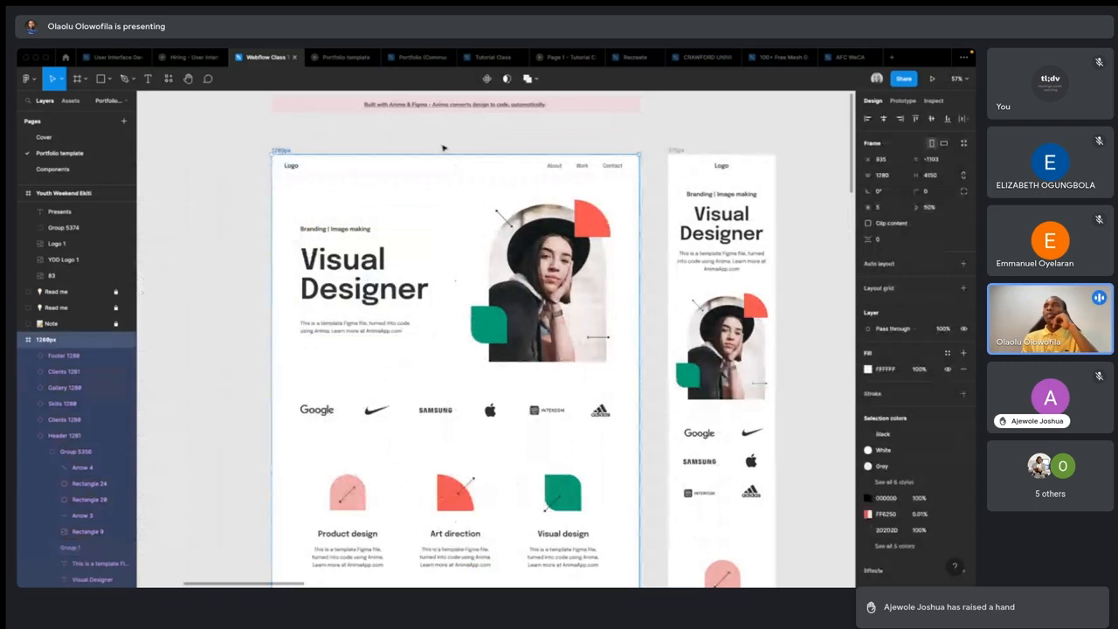
Look at the 375px mobile frame beside the desktop frame in Figma and return to the Webflow project.
click(545, 129)
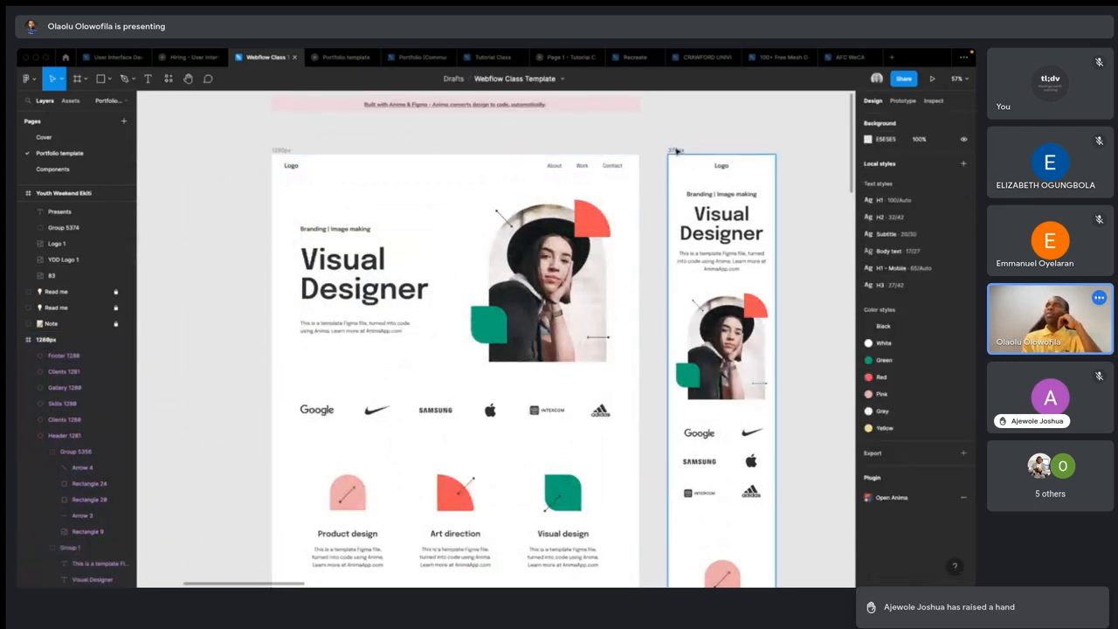
click(676, 151)
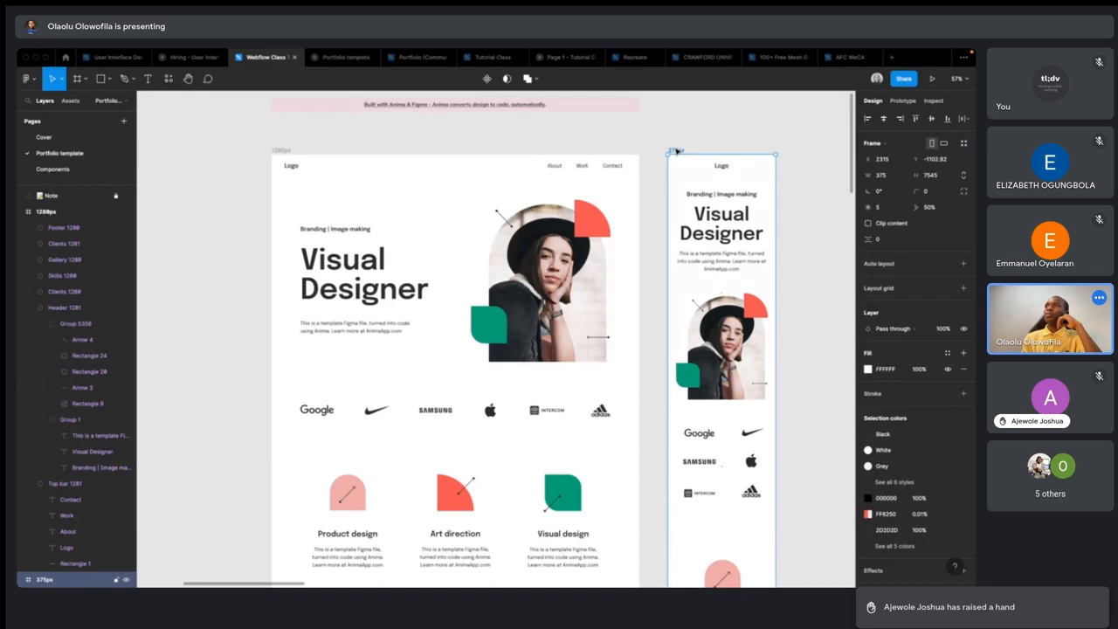
click(709, 132)
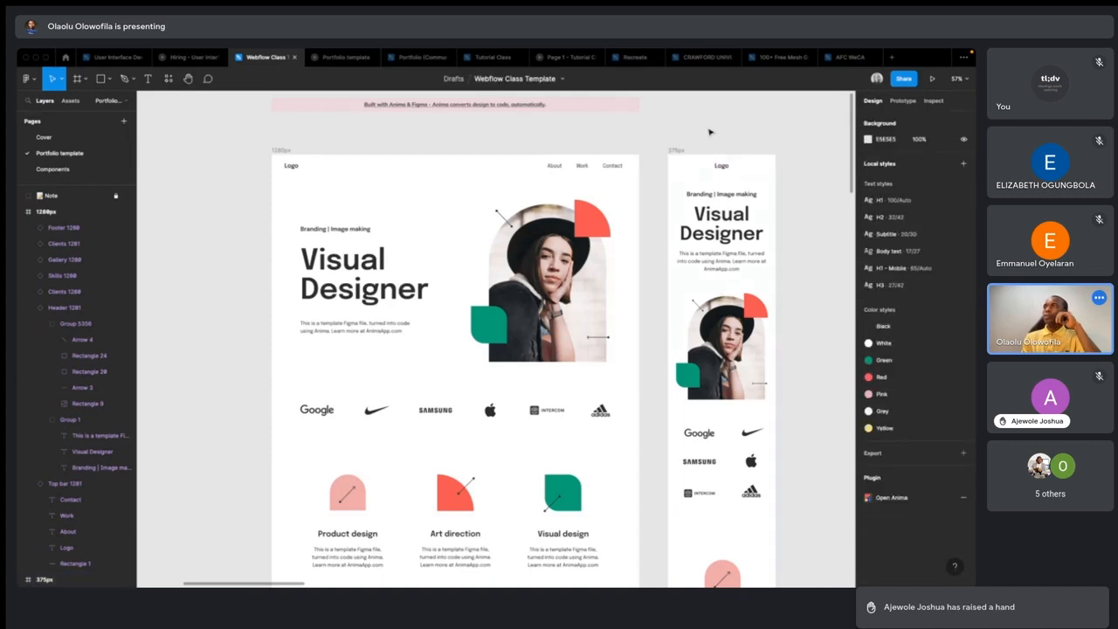
key(ctrl+Left)
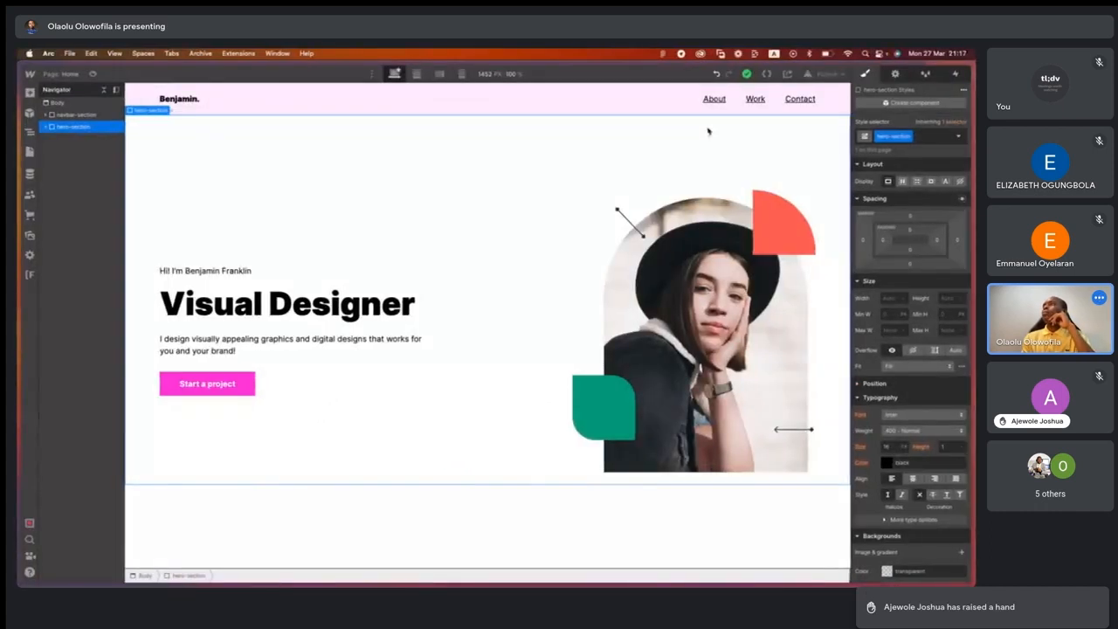
click(954, 54)
click(956, 54)
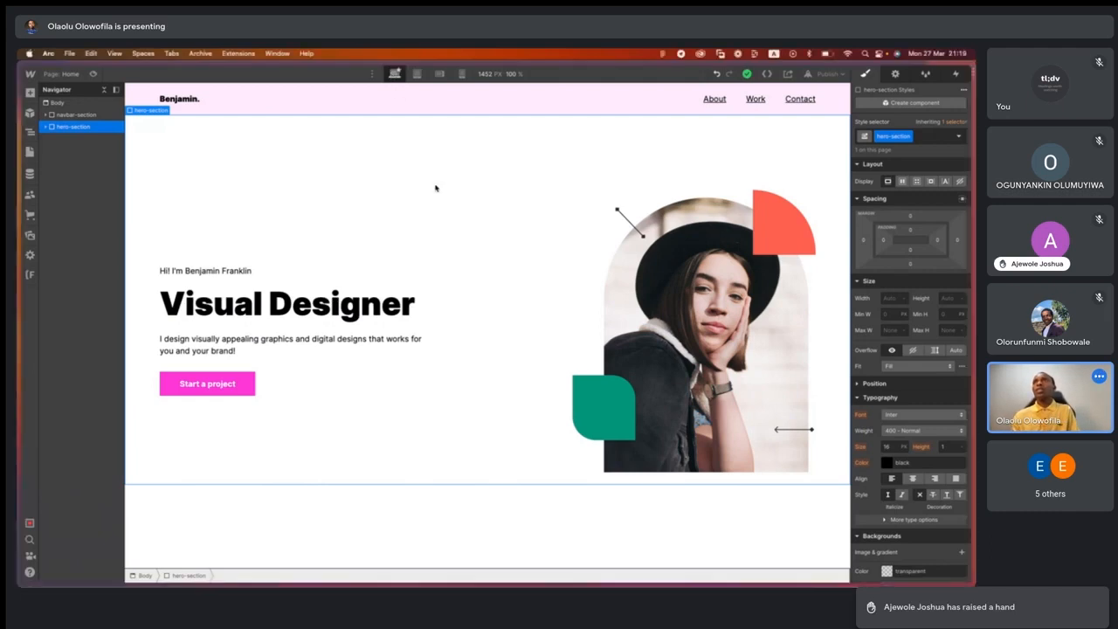
Preview the home page at the tablet, mobile landscape and mobile portrait breakpoints.
scroll(397, 94, up, 5)
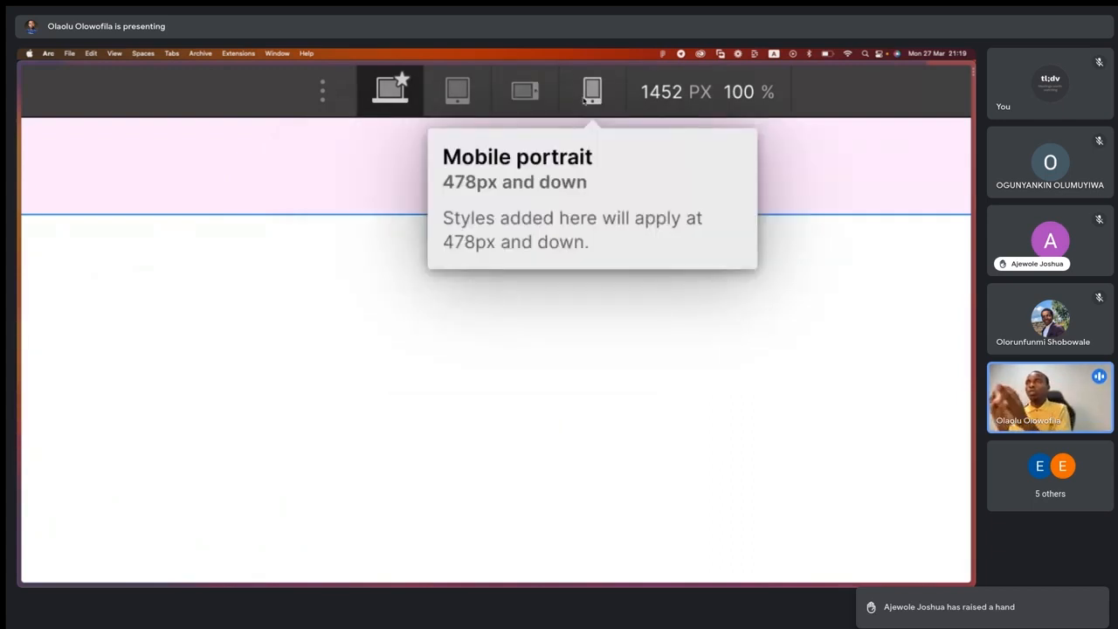
scroll(584, 101, down, 5)
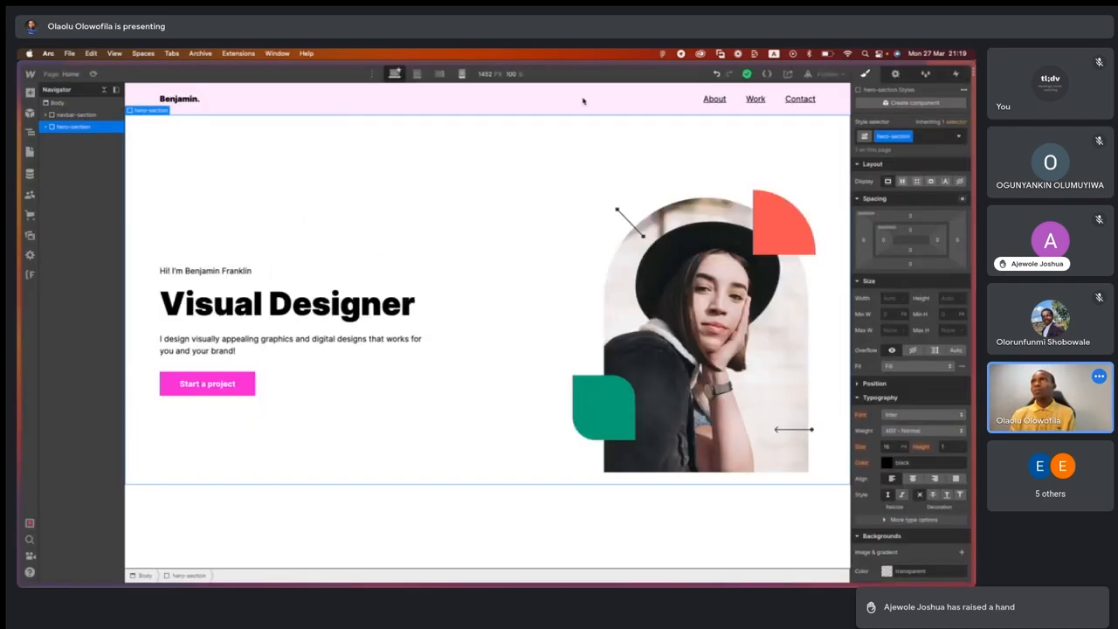
click(417, 73)
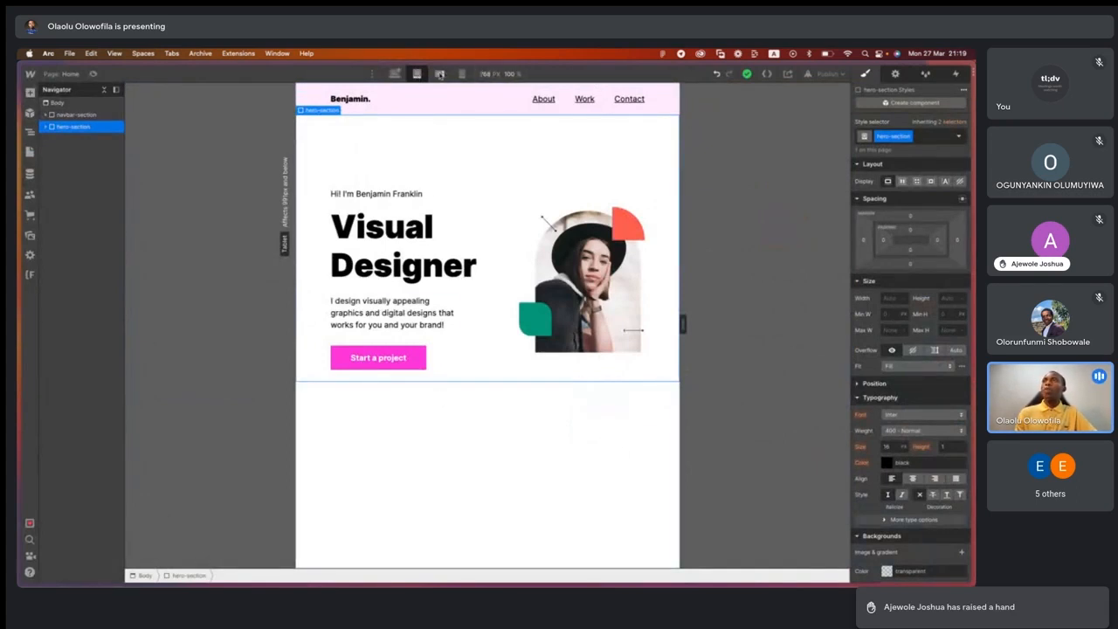
click(439, 75)
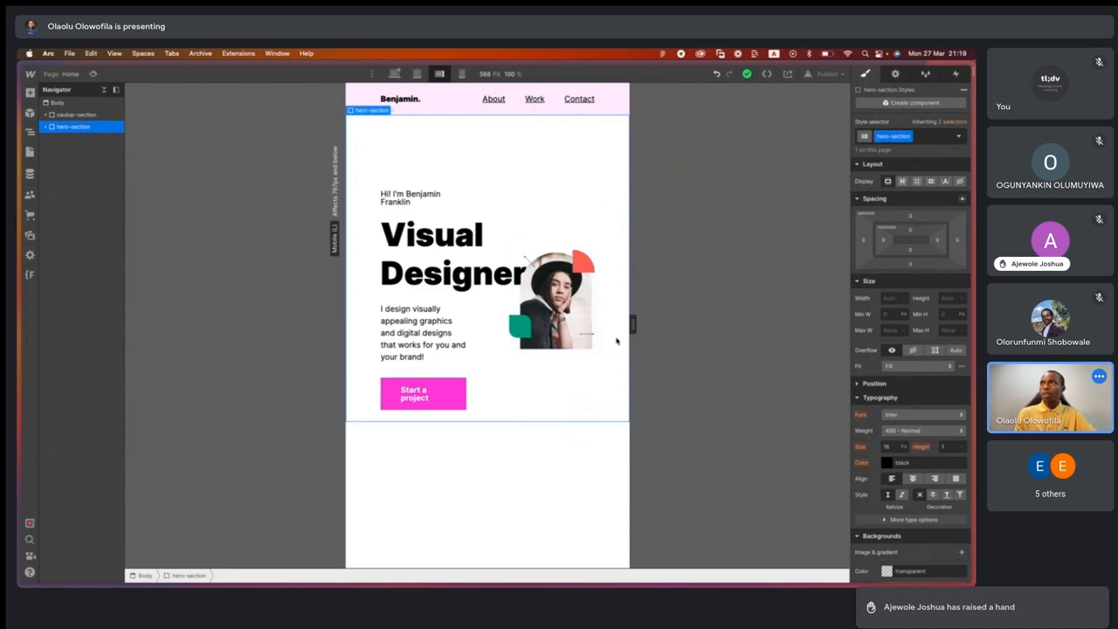
click(462, 75)
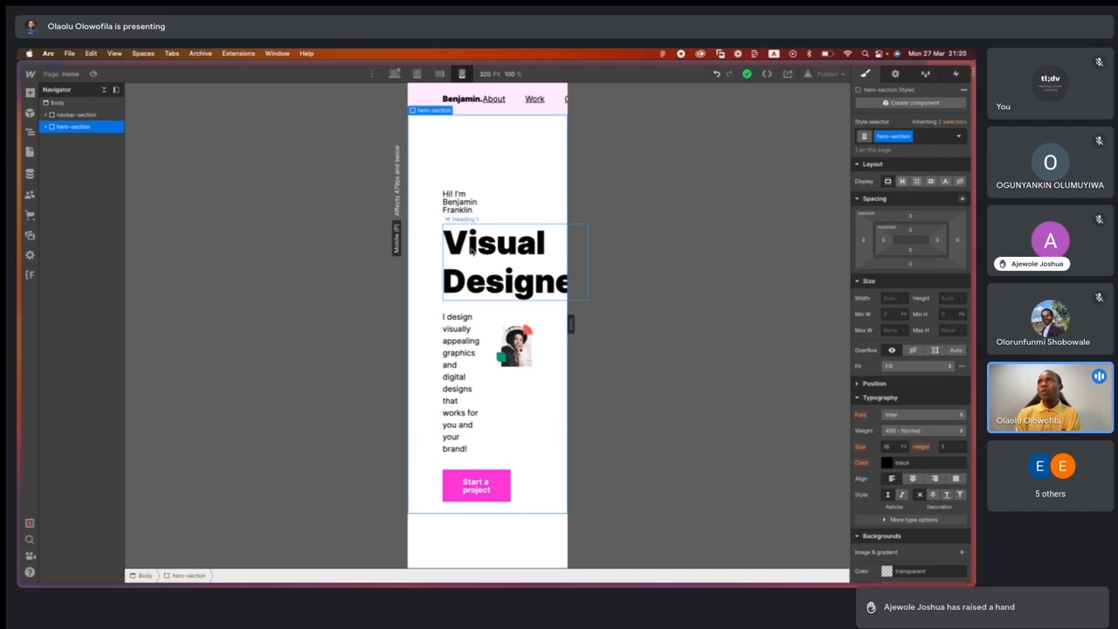
Check the mobile portrait layout for sideways overflow and return to the desktop breakpoint.
scroll(472, 251, right, 3)
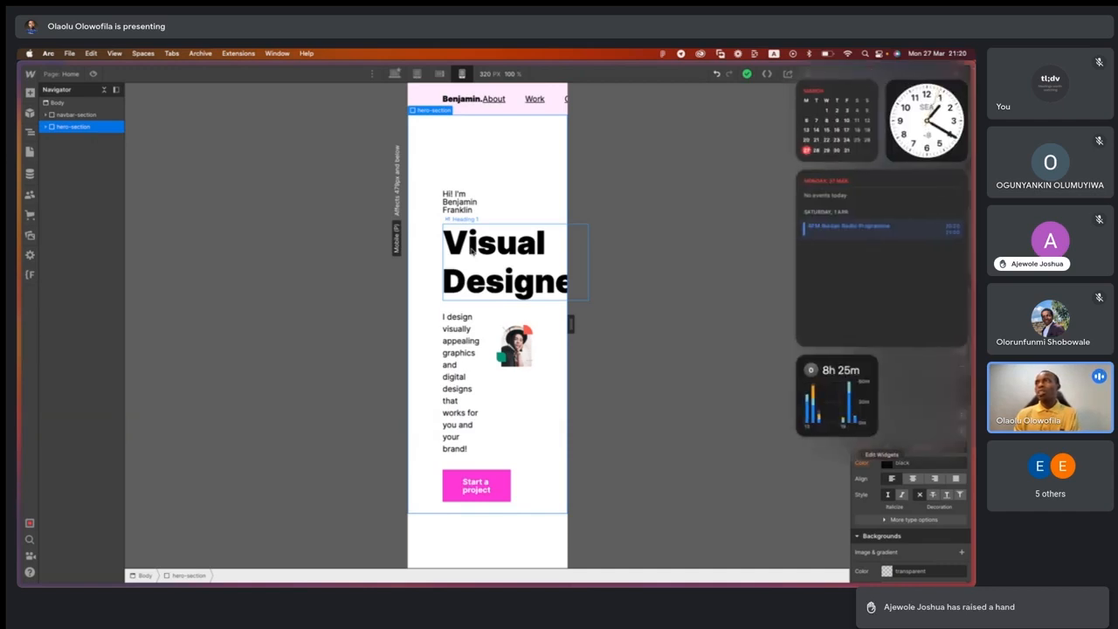
scroll(471, 251, left, 3)
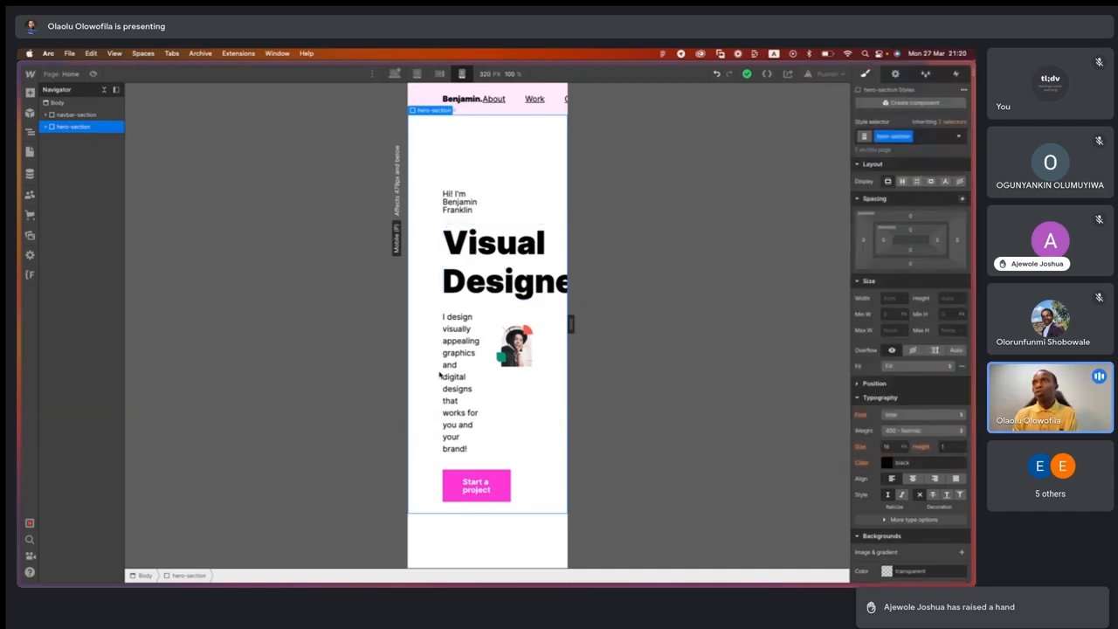
scroll(440, 375, right, 1)
scroll(439, 374, right, 3)
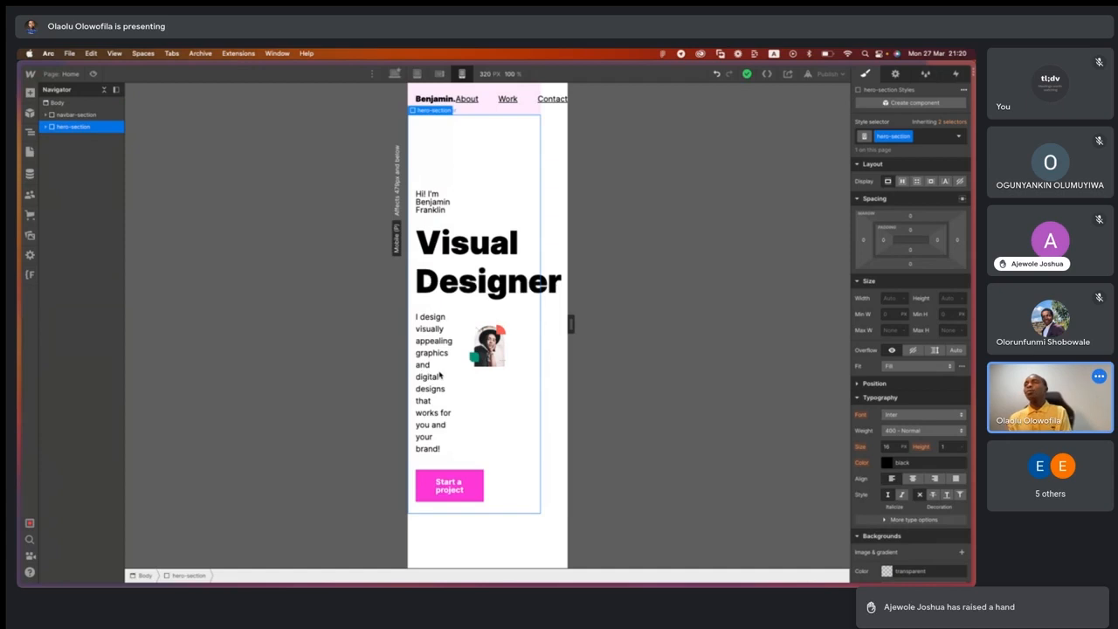
scroll(467, 368, left, 1)
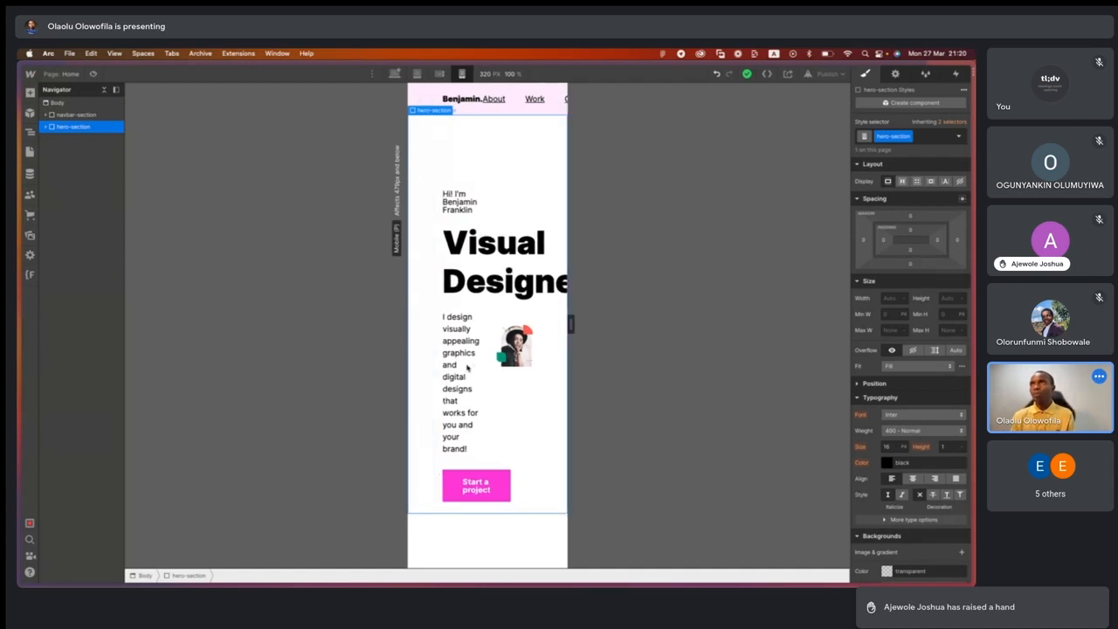
click(395, 75)
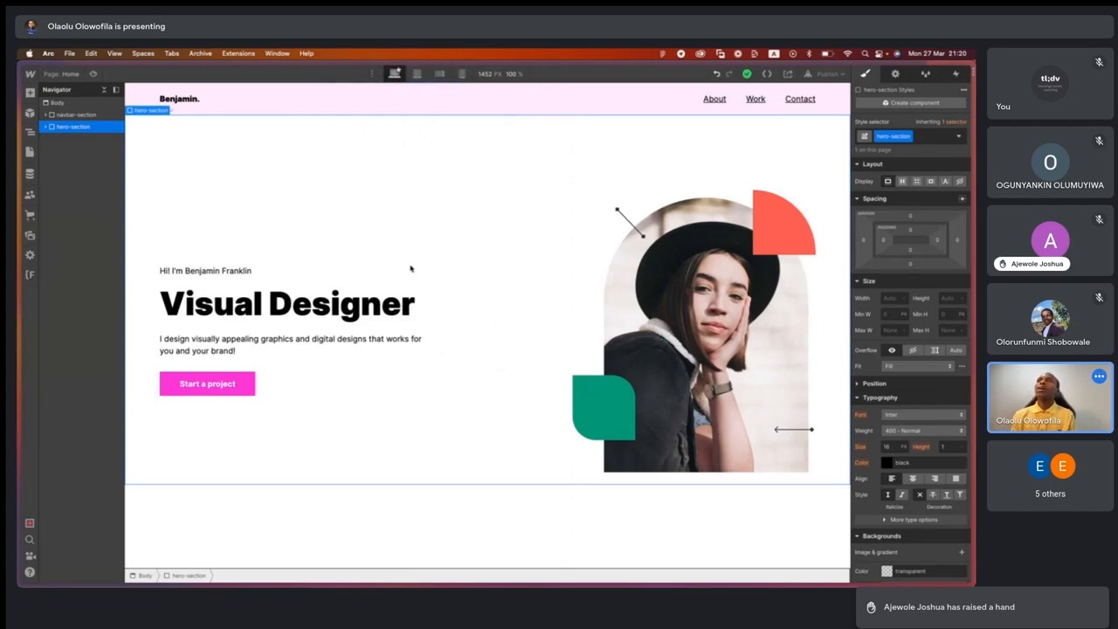
Switch to Figma, examine the 375px frame's mobile header and hero layout, and return to Webflow.
key(ctrl+Right)
scroll(823, 164, up, 6)
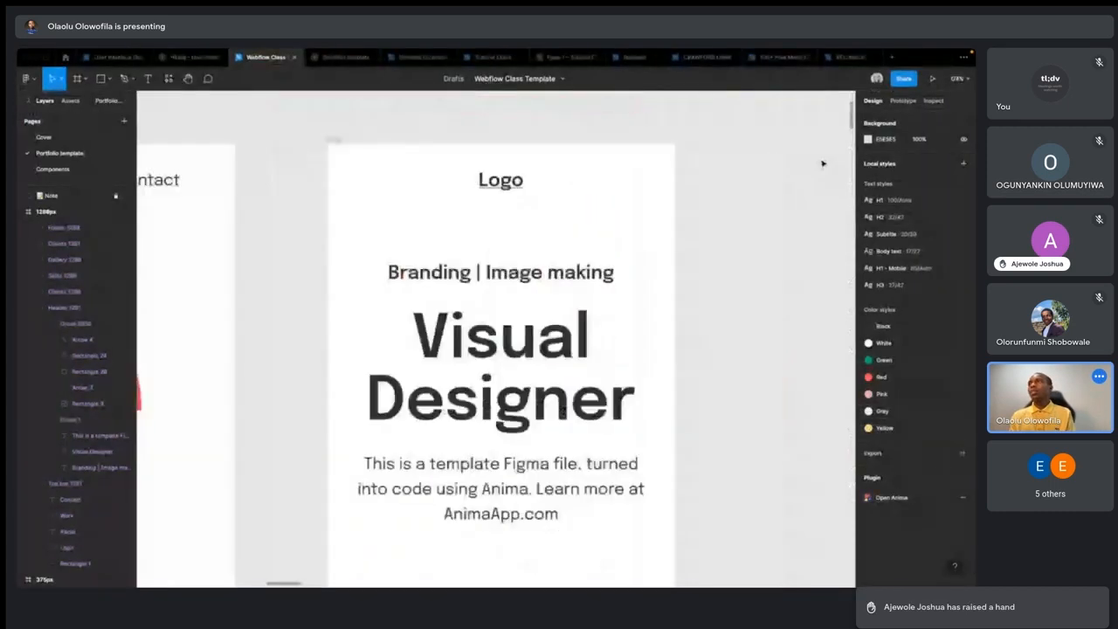
scroll(822, 164, down, 4)
scroll(823, 163, up, 3)
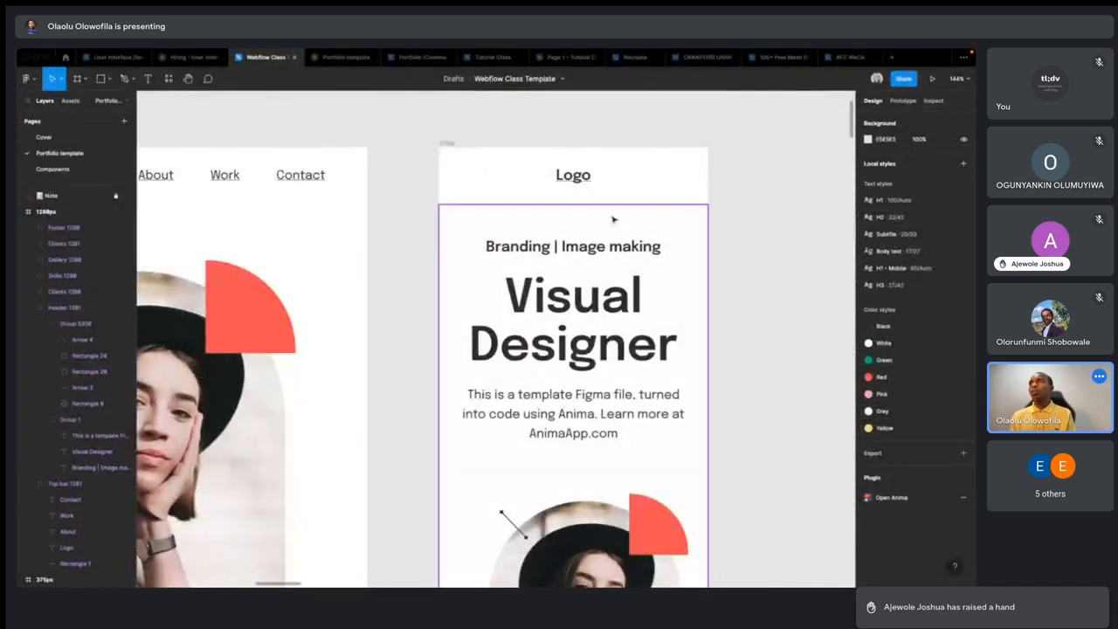
scroll(614, 227, down, 2)
double_click(545, 128)
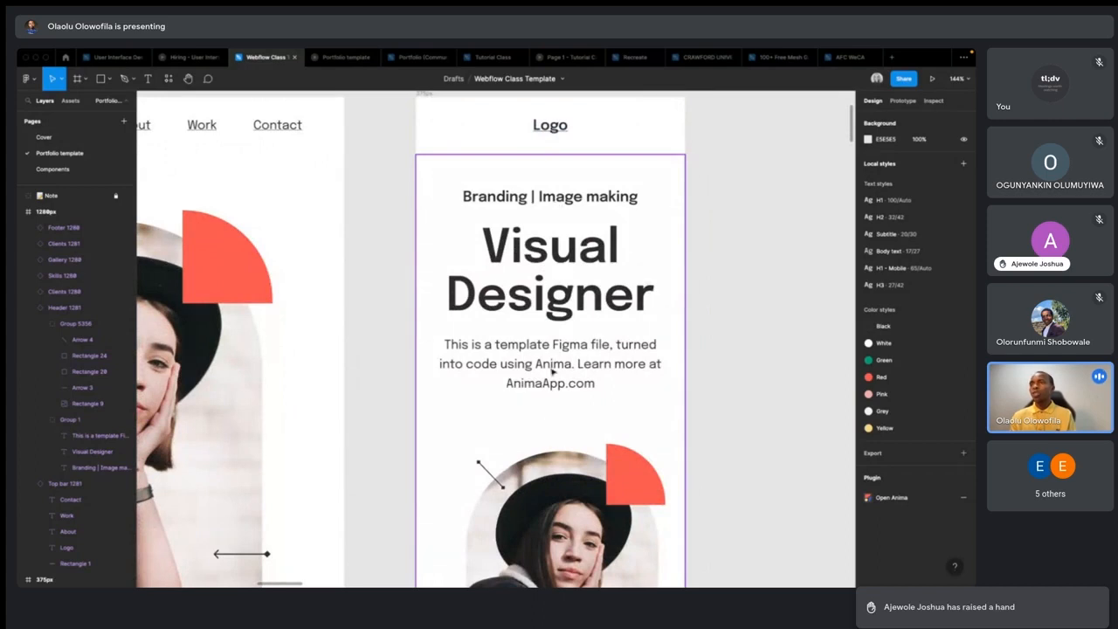
scroll(552, 390, down, 5)
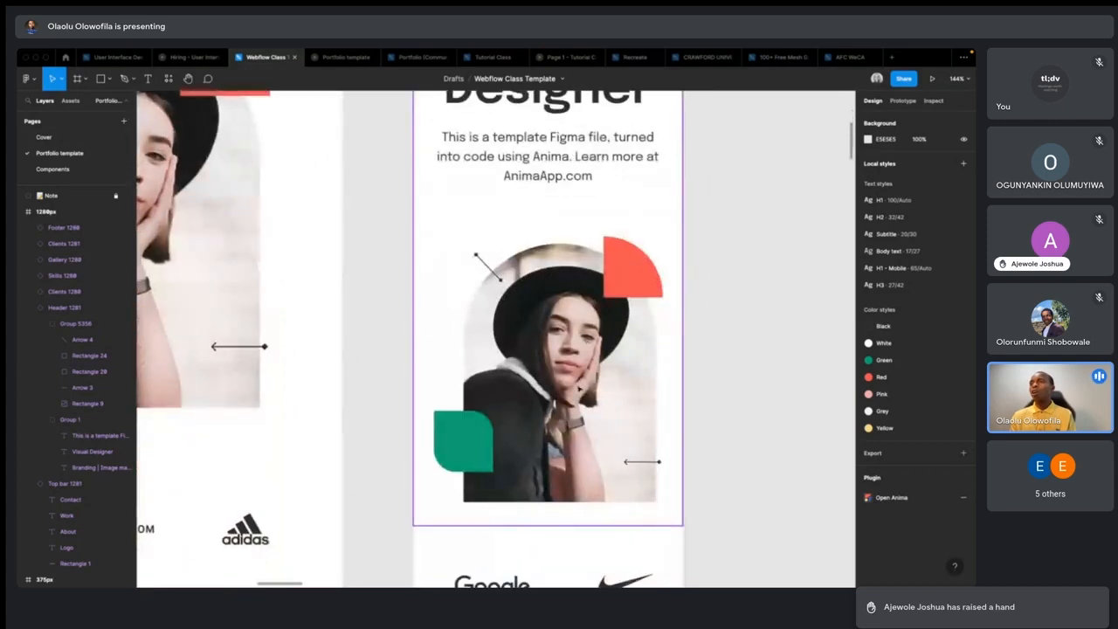
scroll(547, 388, down, 5)
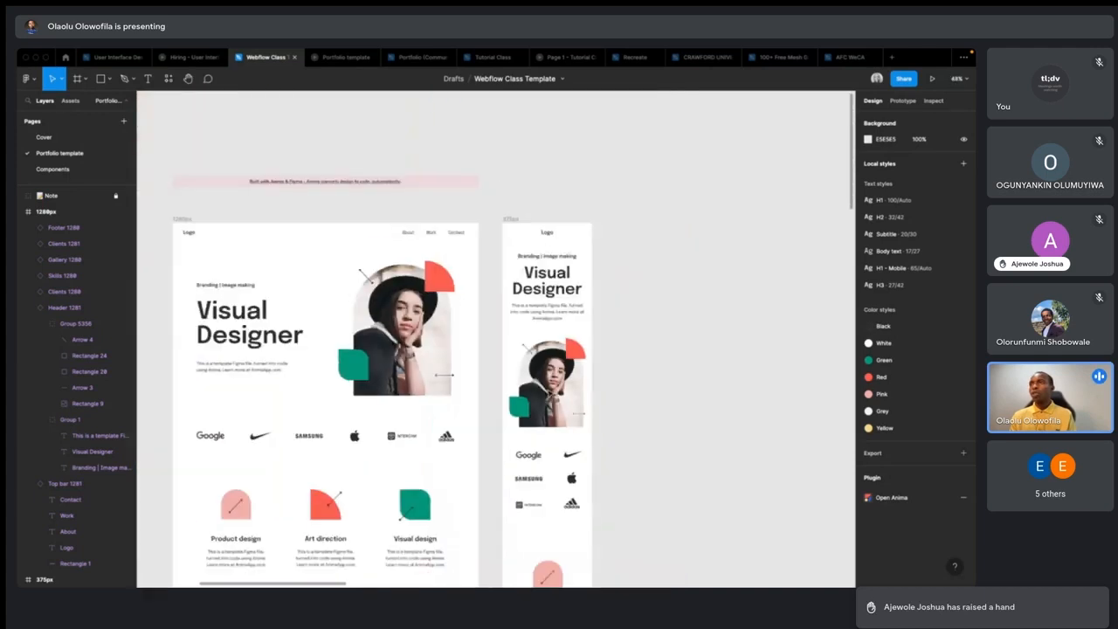
key(ctrl+Left)
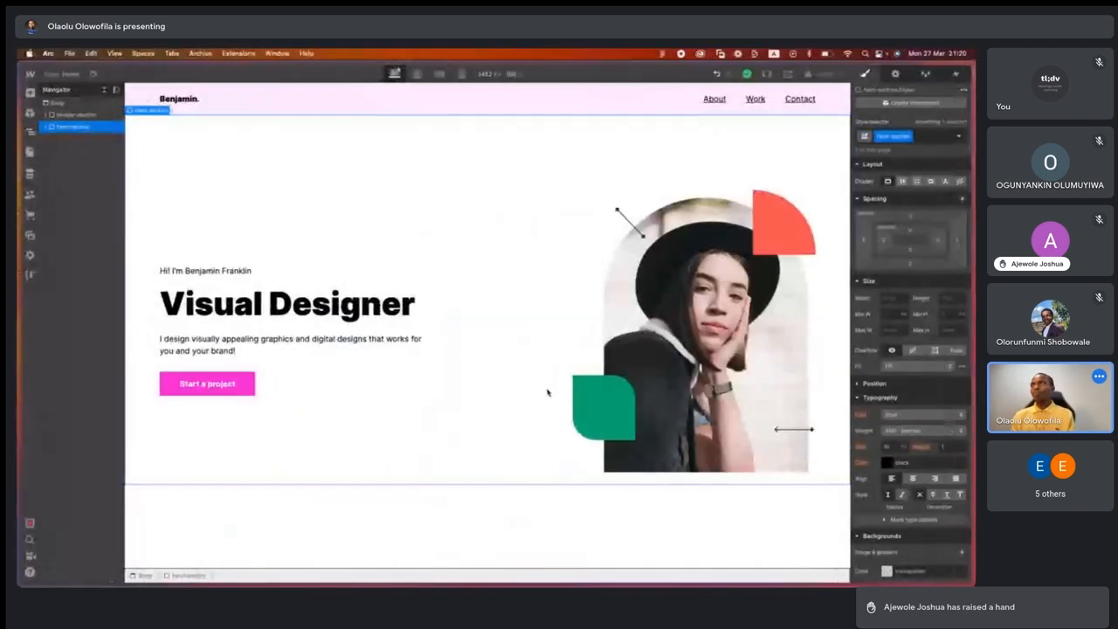
Select the navbar-container, inspect its place in the element tree, and collapse the navbar-section.
click(503, 100)
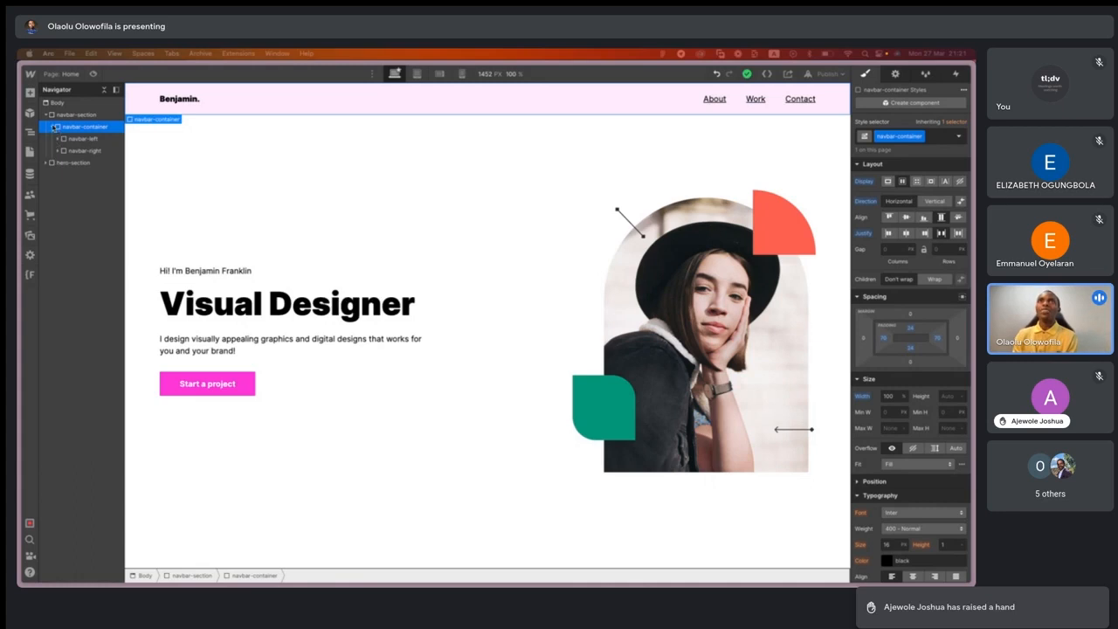
click(55, 126)
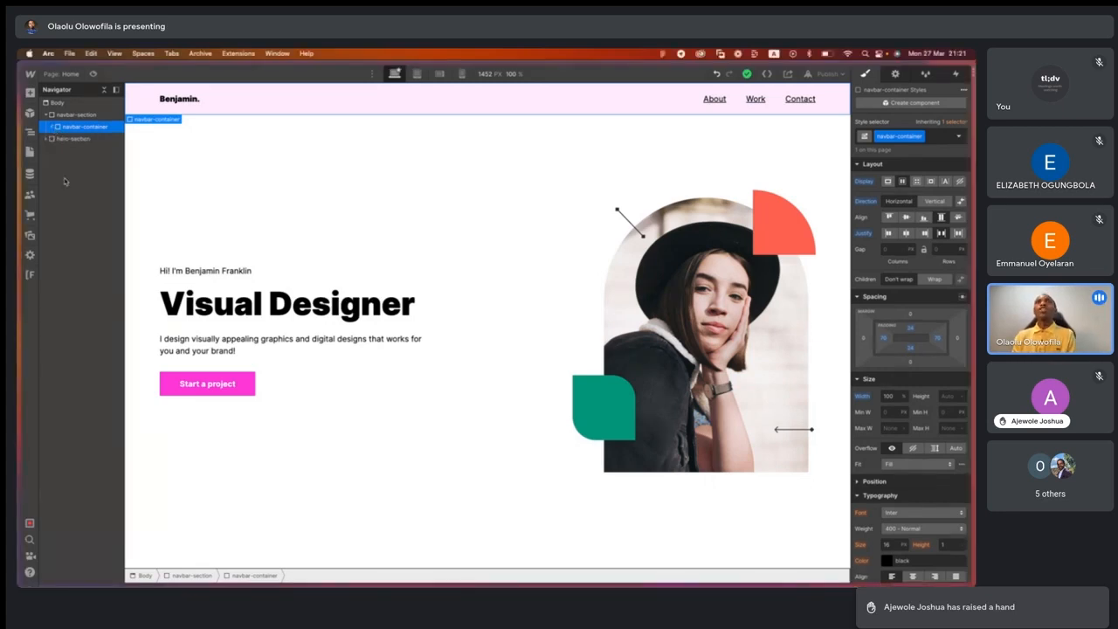
click(47, 115)
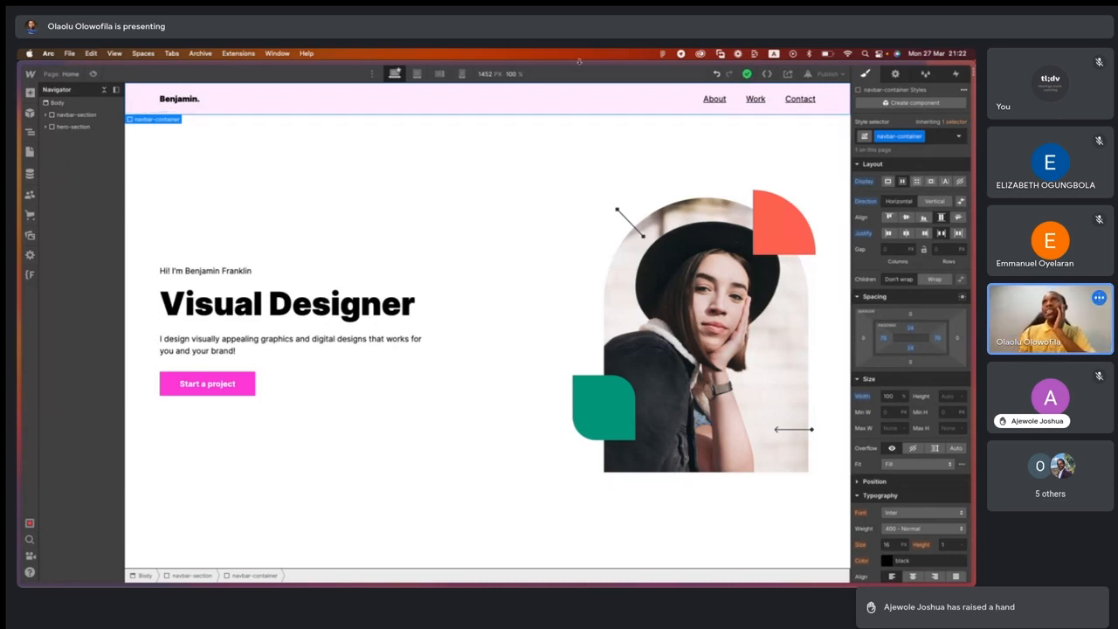
Compare the navbar-container at the mobile portrait and tablet breakpoints with the desktop base breakpoint.
click(462, 75)
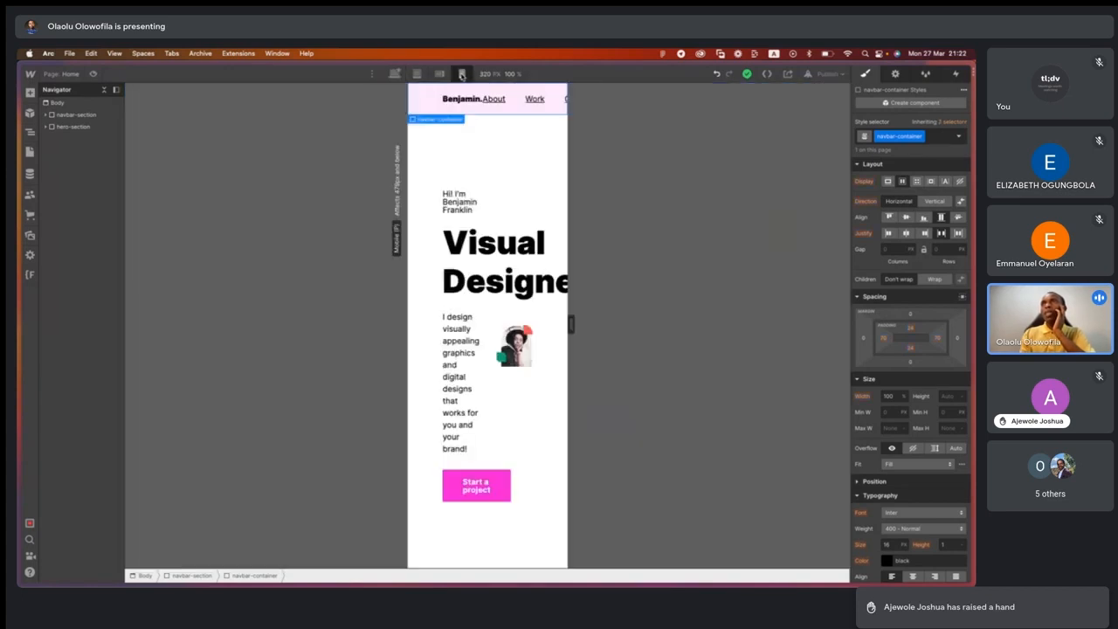
click(417, 102)
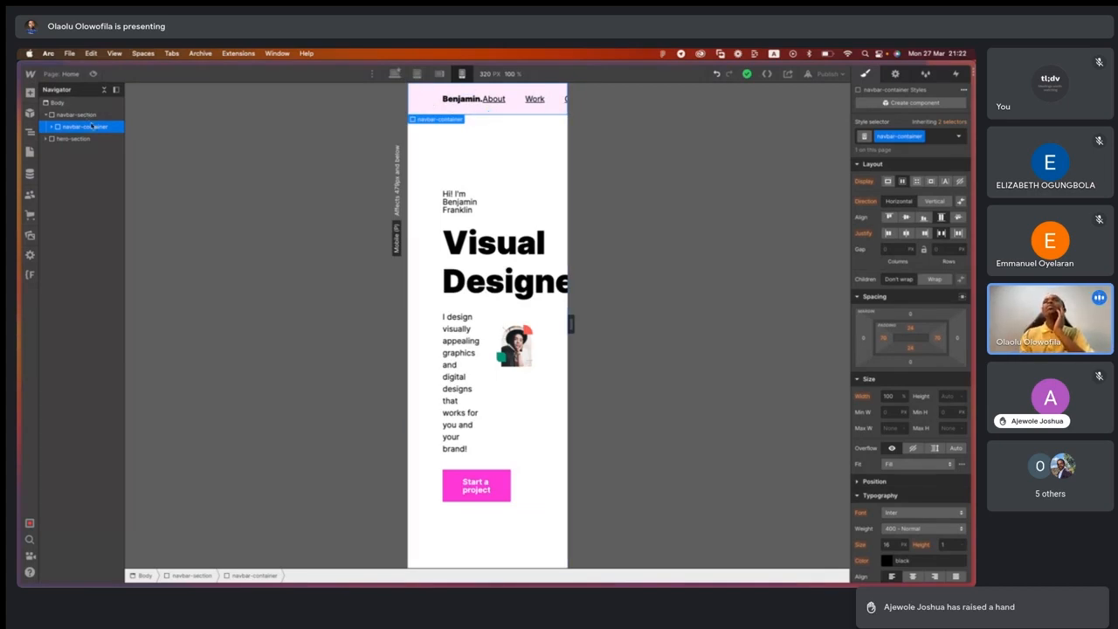
click(395, 73)
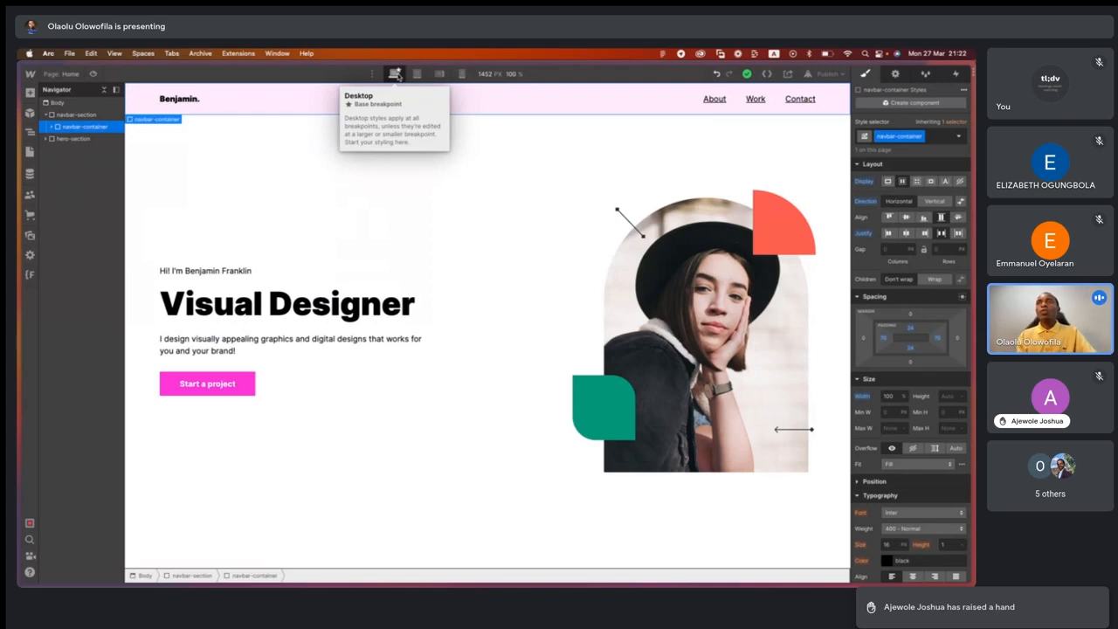
scroll(397, 76, up, 5)
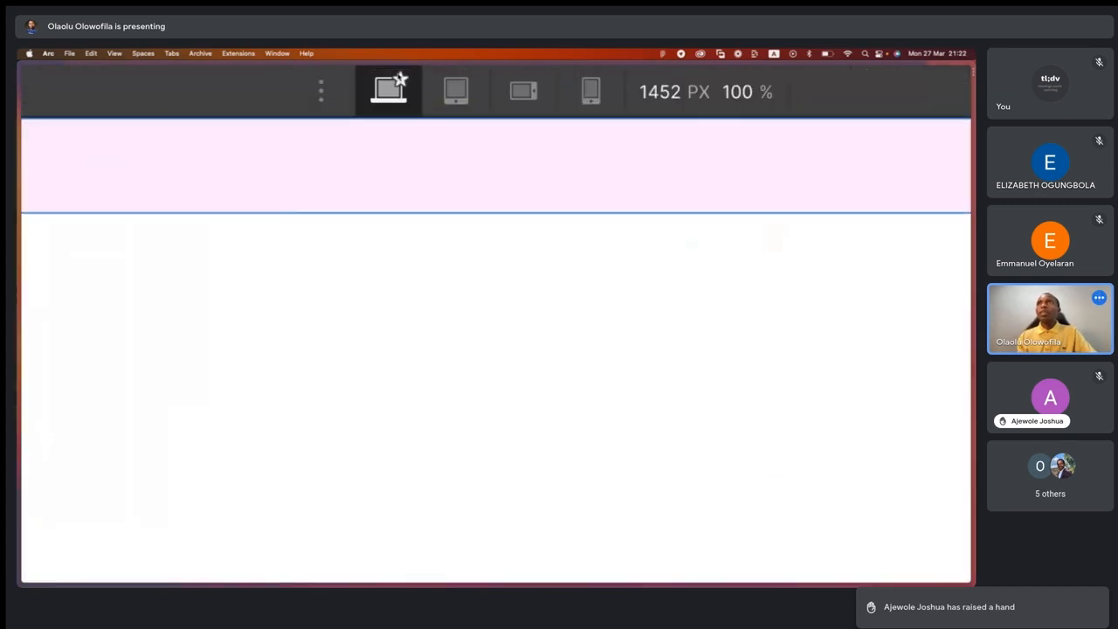
click(466, 90)
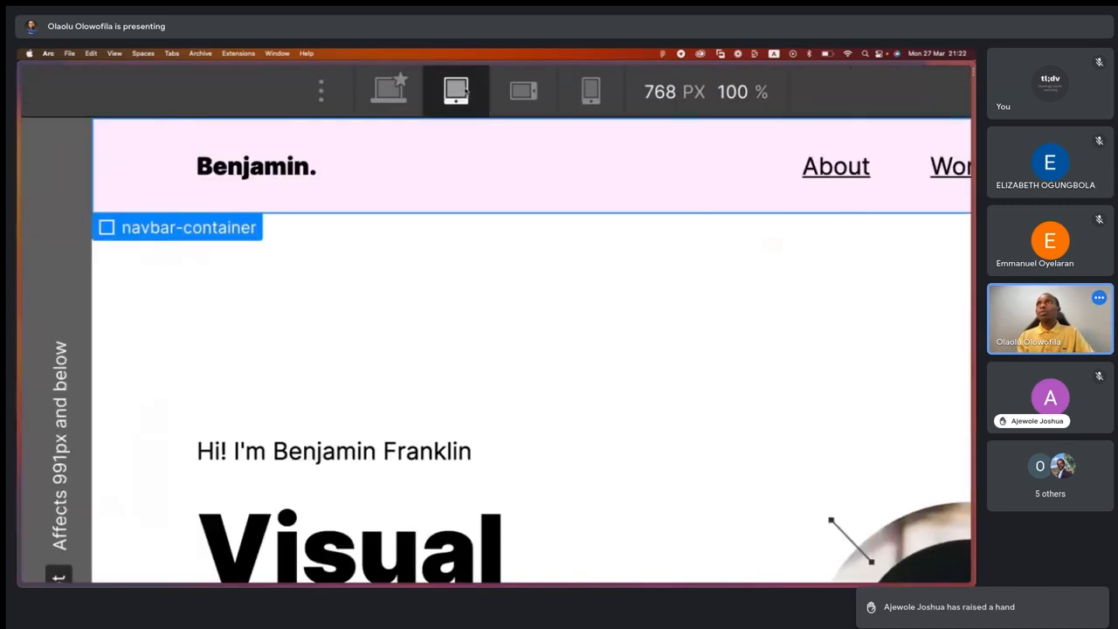
click(389, 90)
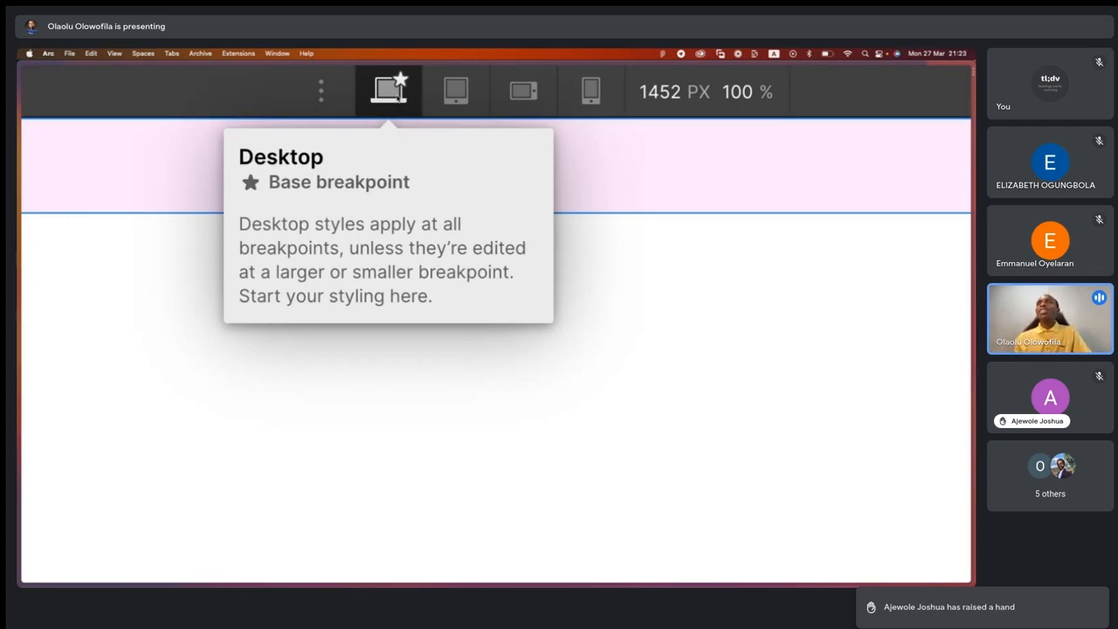
scroll(398, 97, down, 5)
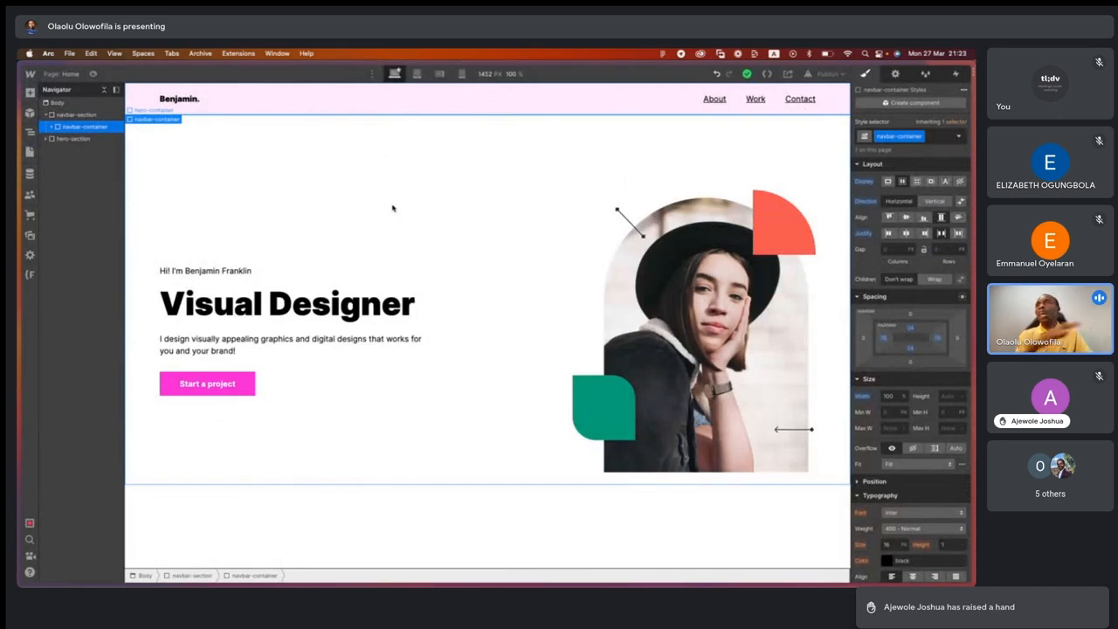
Set the navbar-container's left padding to 20 px at the mobile portrait breakpoint.
click(417, 75)
click(439, 75)
click(462, 75)
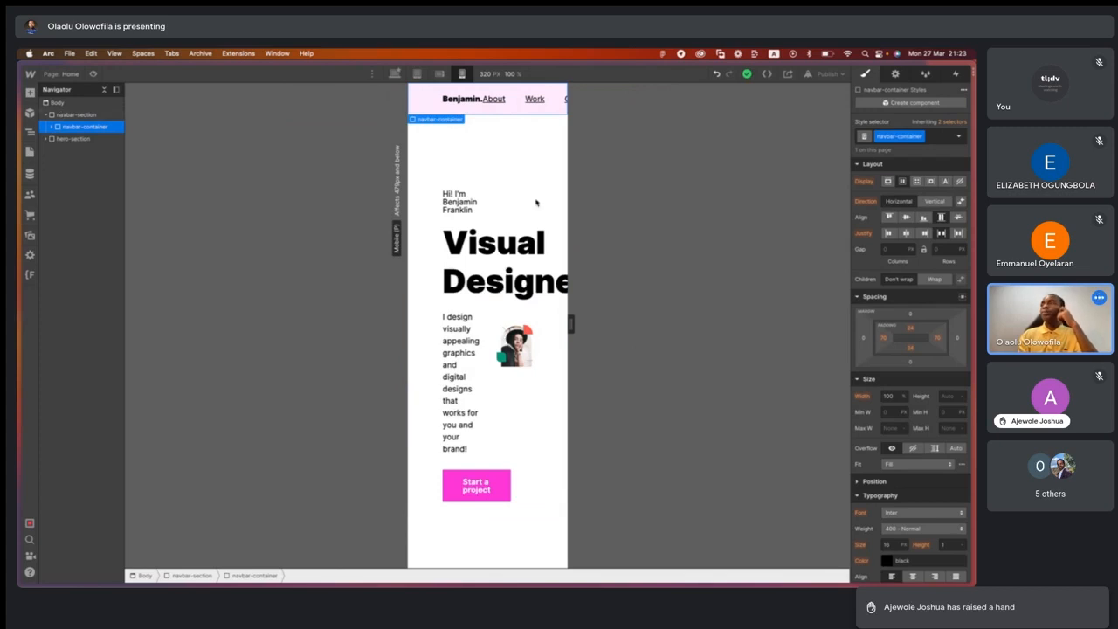
click(884, 341)
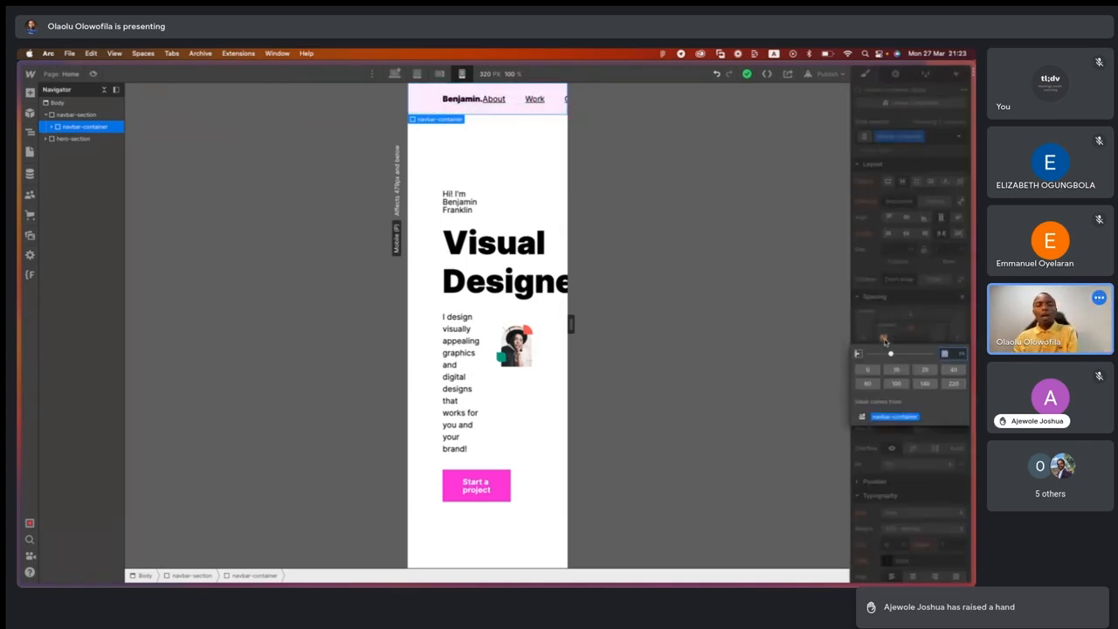
text(2)
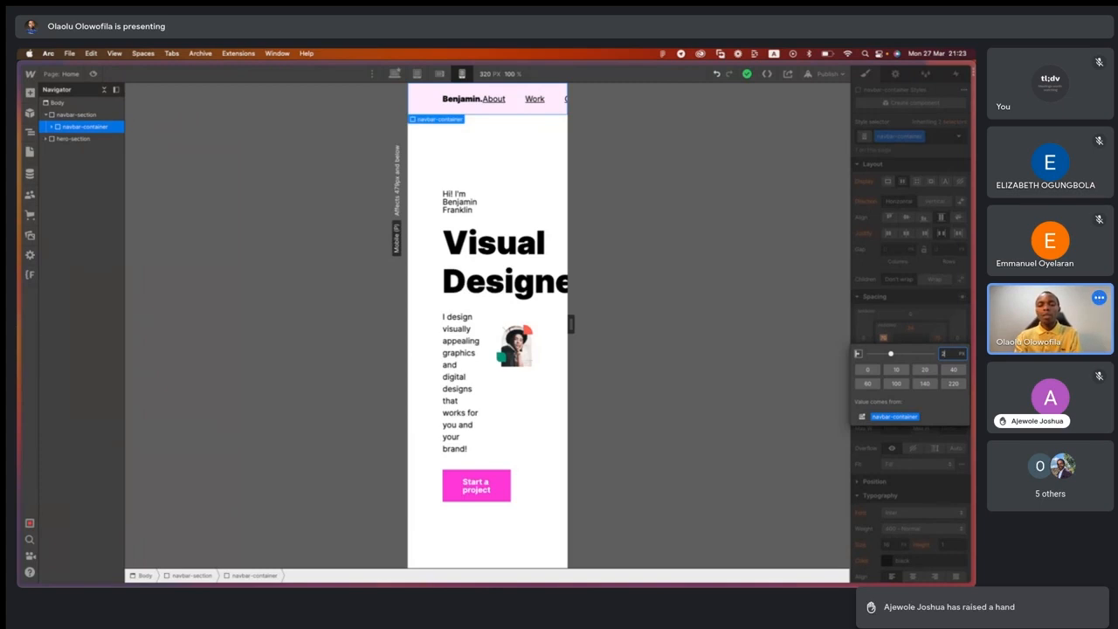
key(Return)
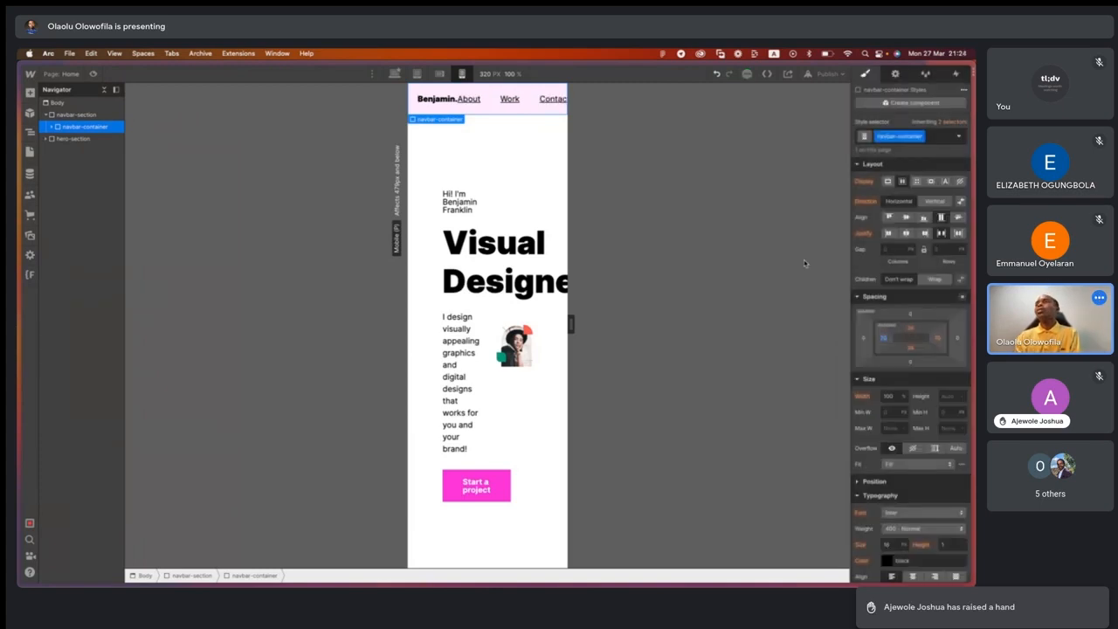
Set the navbar-container's right, top and bottom padding to 20 px at the mobile portrait breakpoint.
click(937, 340)
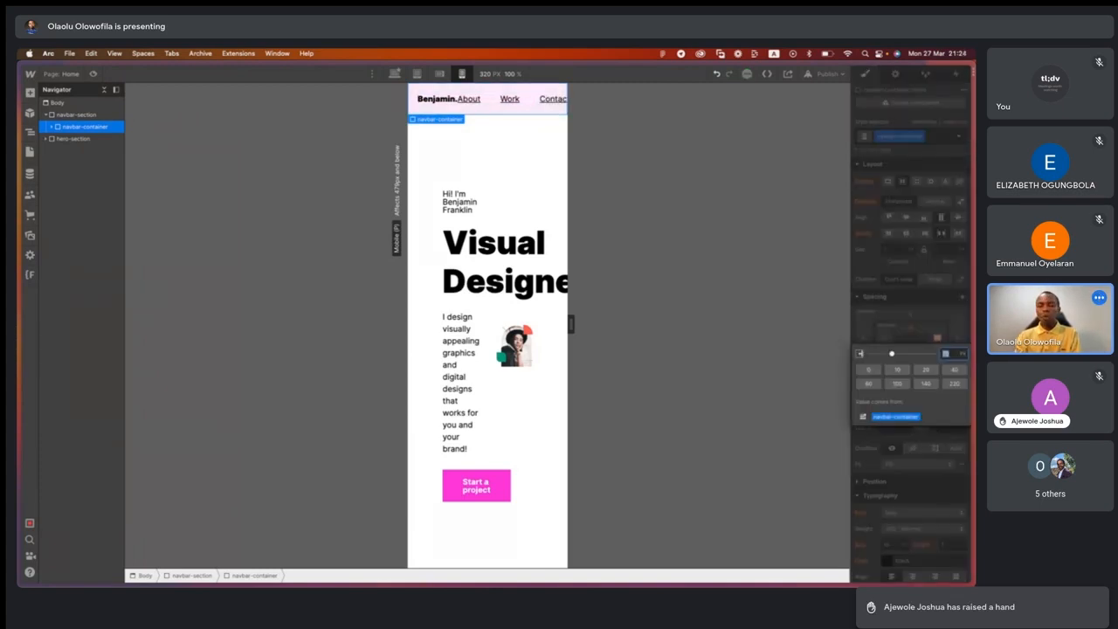
text(20)
key(Return)
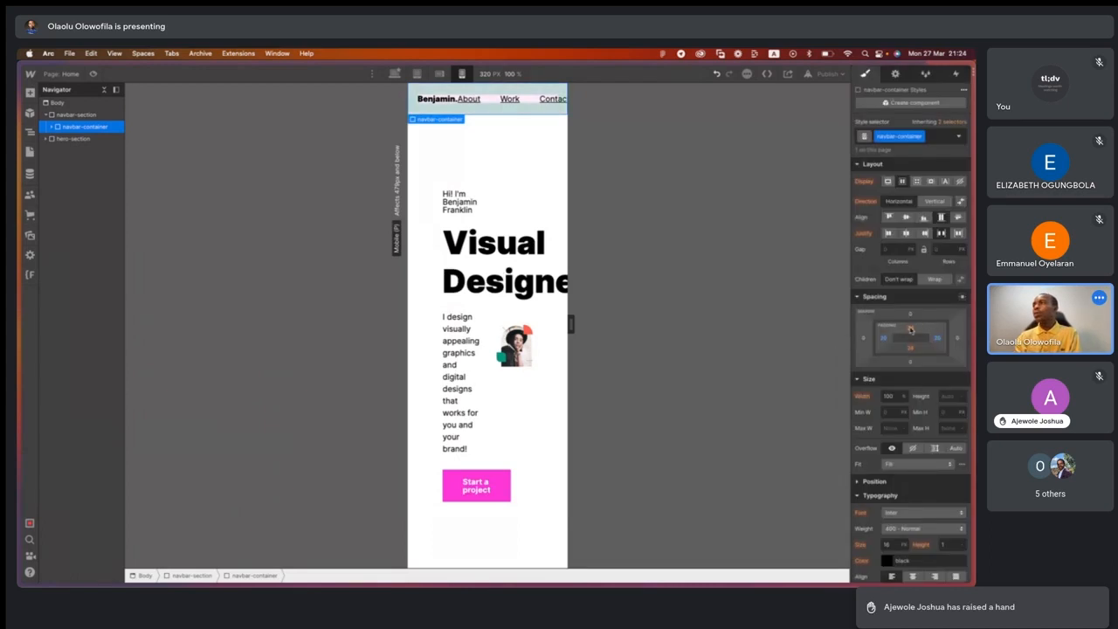
click(910, 329)
text(20)
key(Return)
click(910, 350)
text(20)
key(Return)
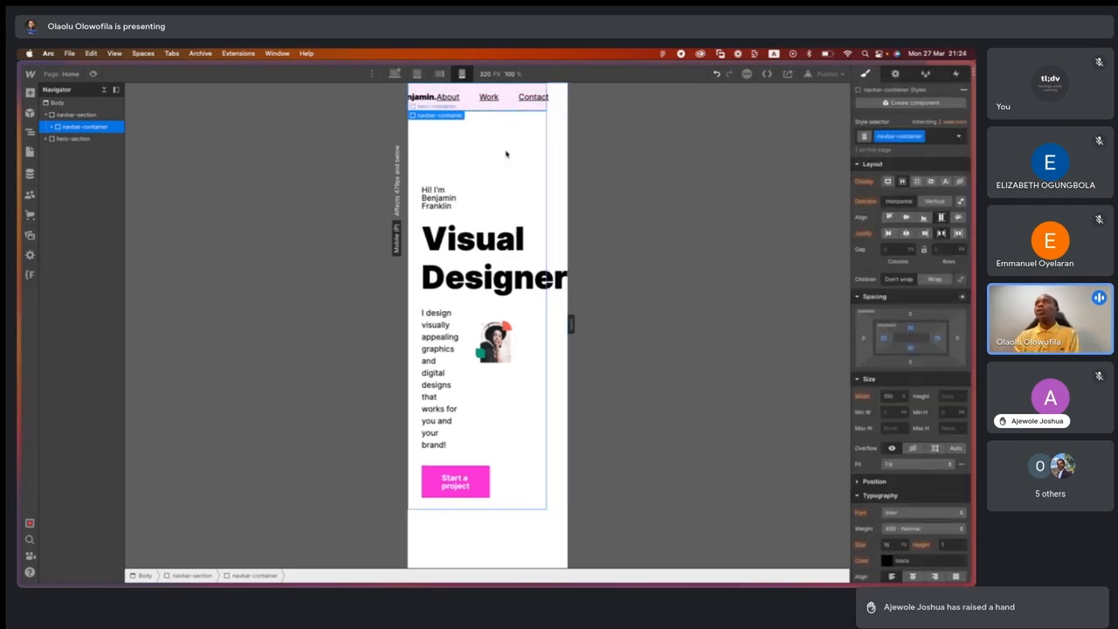
Check the header in the Figma design, then hide the navbar-right block on mobile portrait by setting its display to none.
key(ctrl+Right)
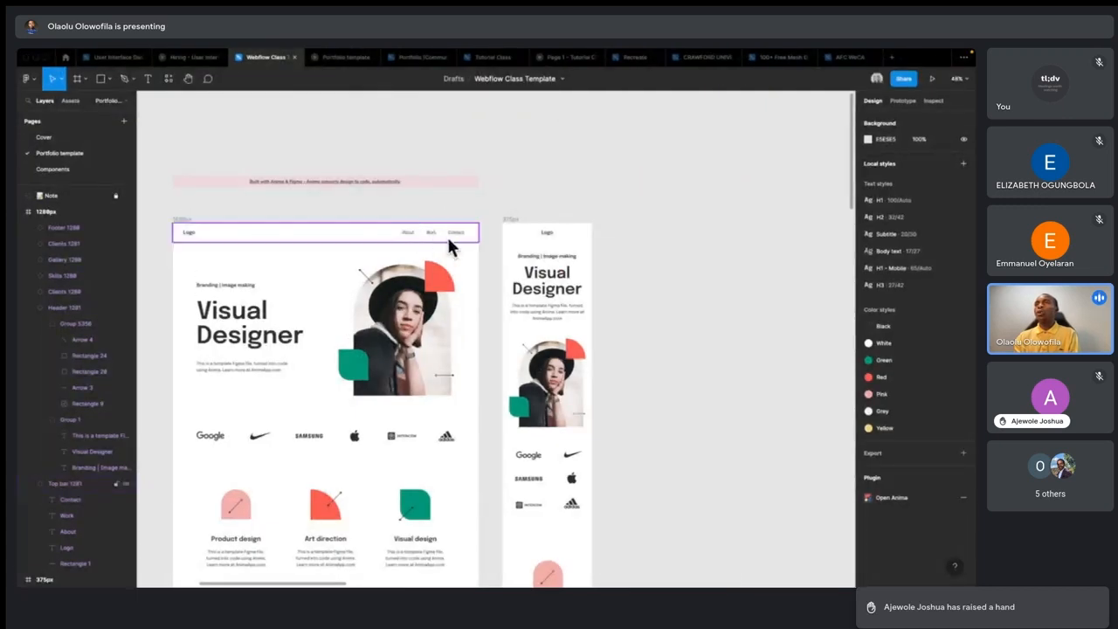
key(ctrl+Left)
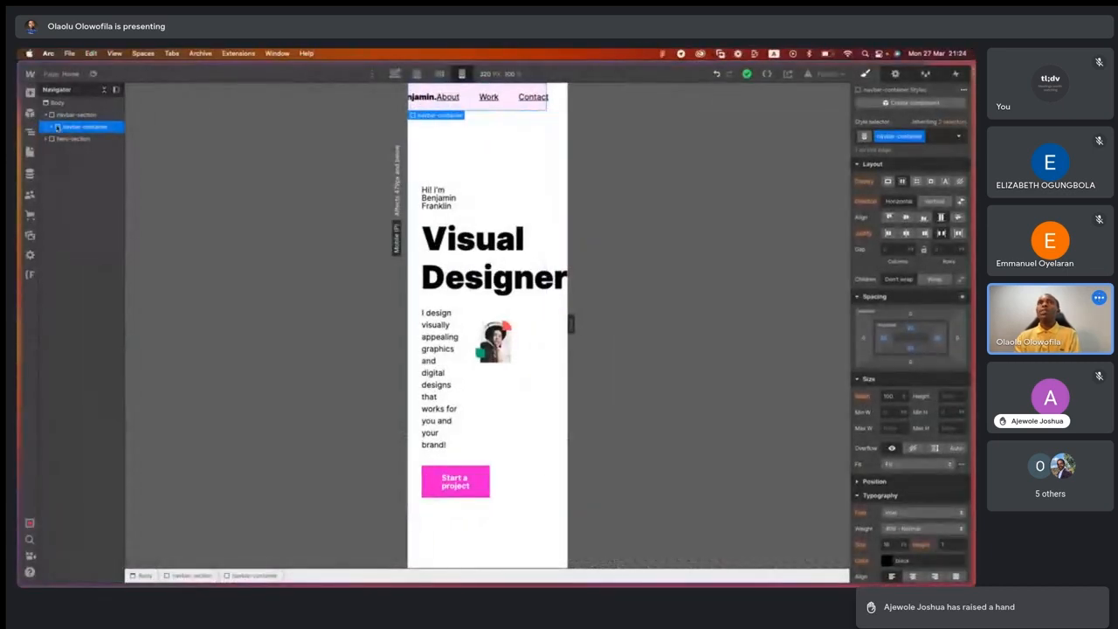
click(51, 128)
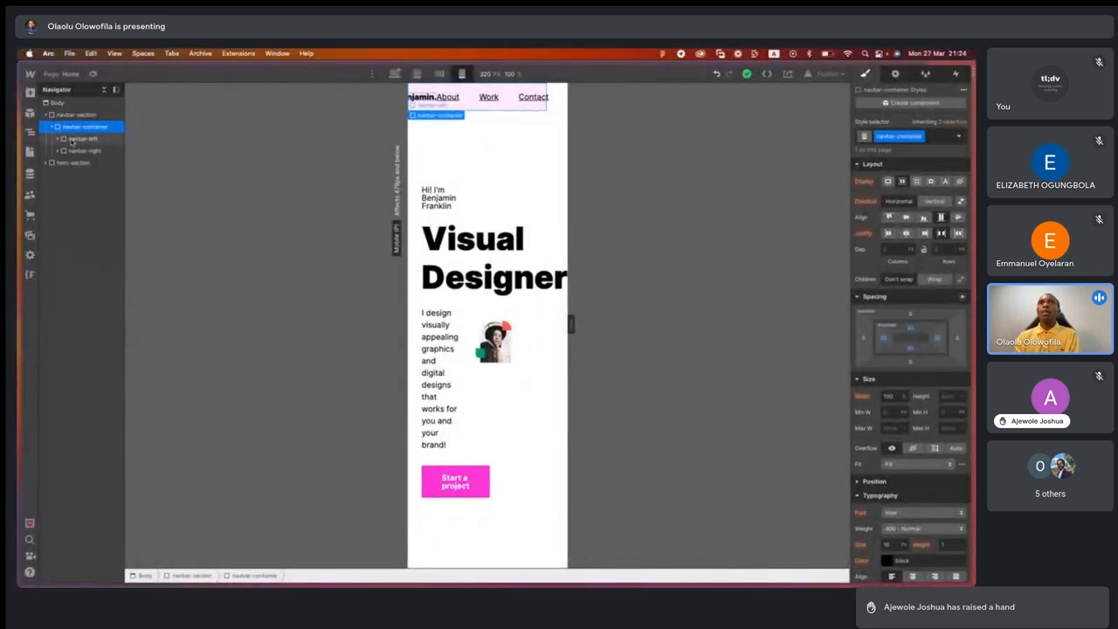
click(83, 138)
click(83, 151)
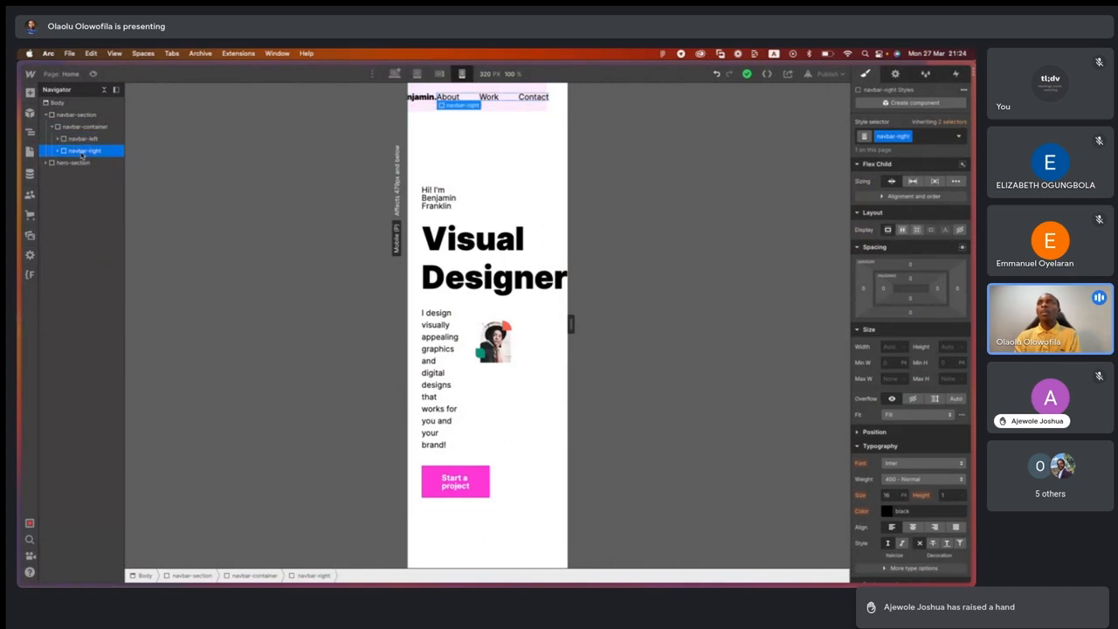
click(960, 230)
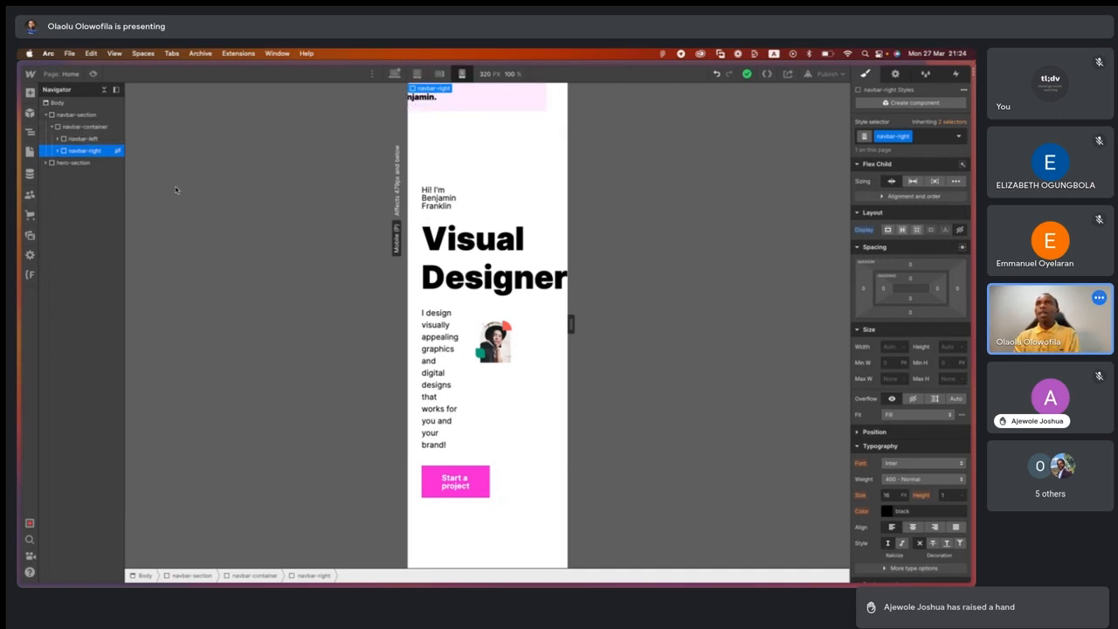
Compare with the 375px header in Figma and justify the navbar-container's content to the center on mobile portrait.
key(ctrl+Right)
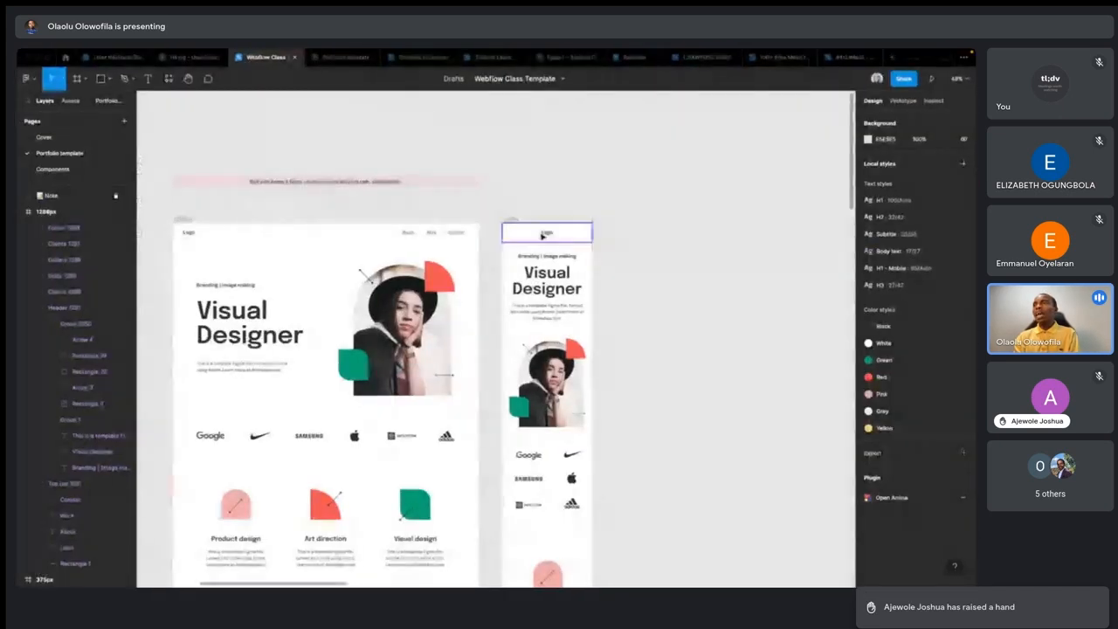
mouse_move(545, 234)
key(ctrl+Left)
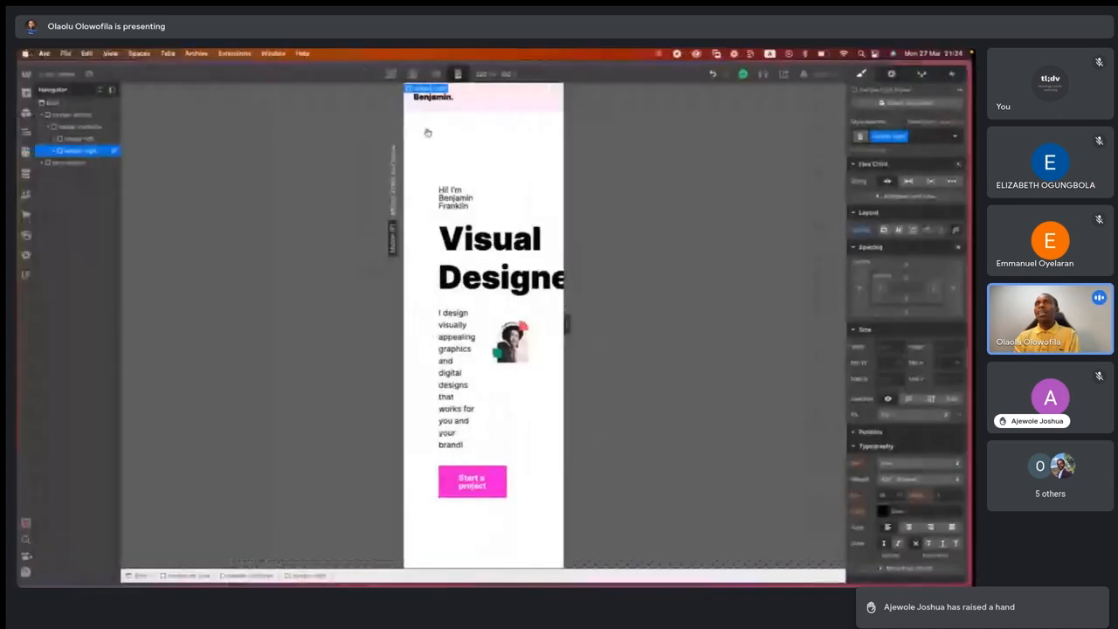
click(69, 127)
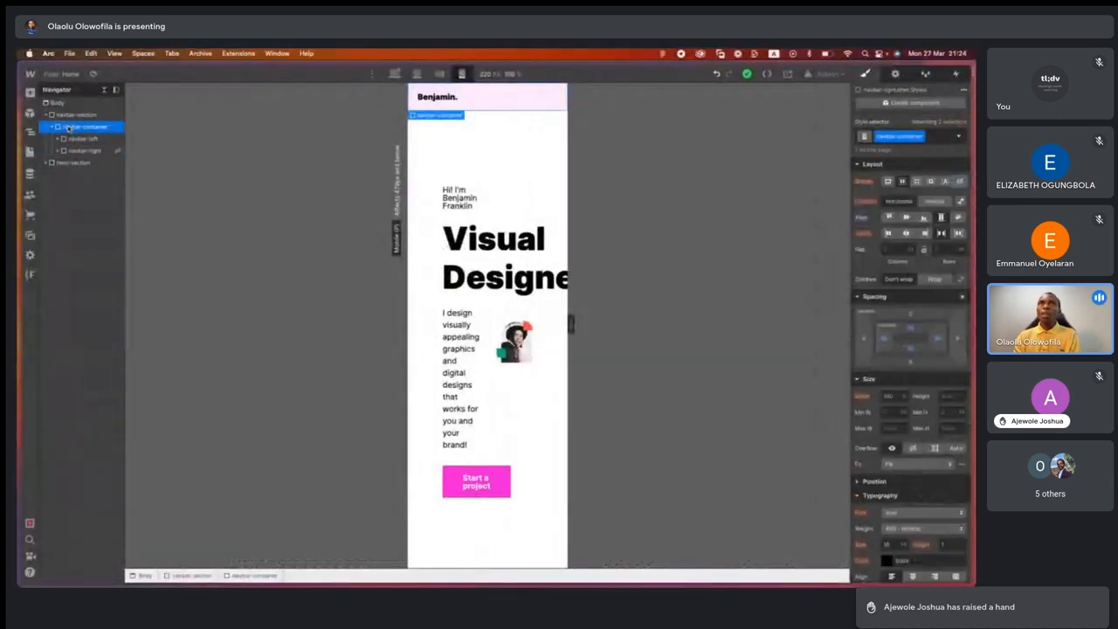
click(905, 234)
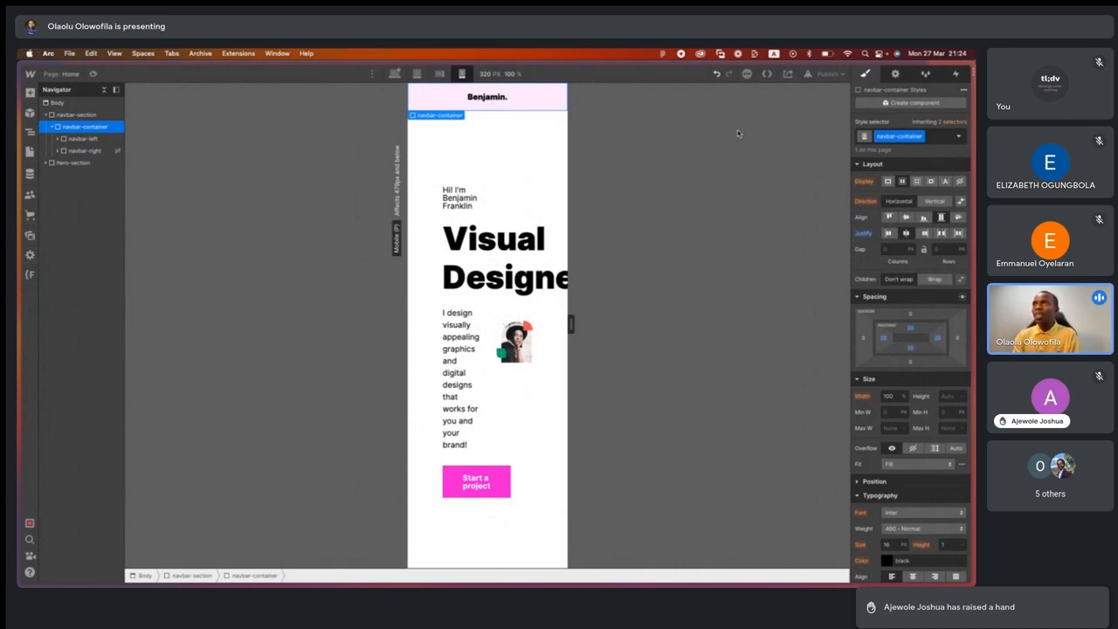
Set the hero-container's mobile portrait padding to 40 px at the top and 20 px on the left and right.
click(59, 164)
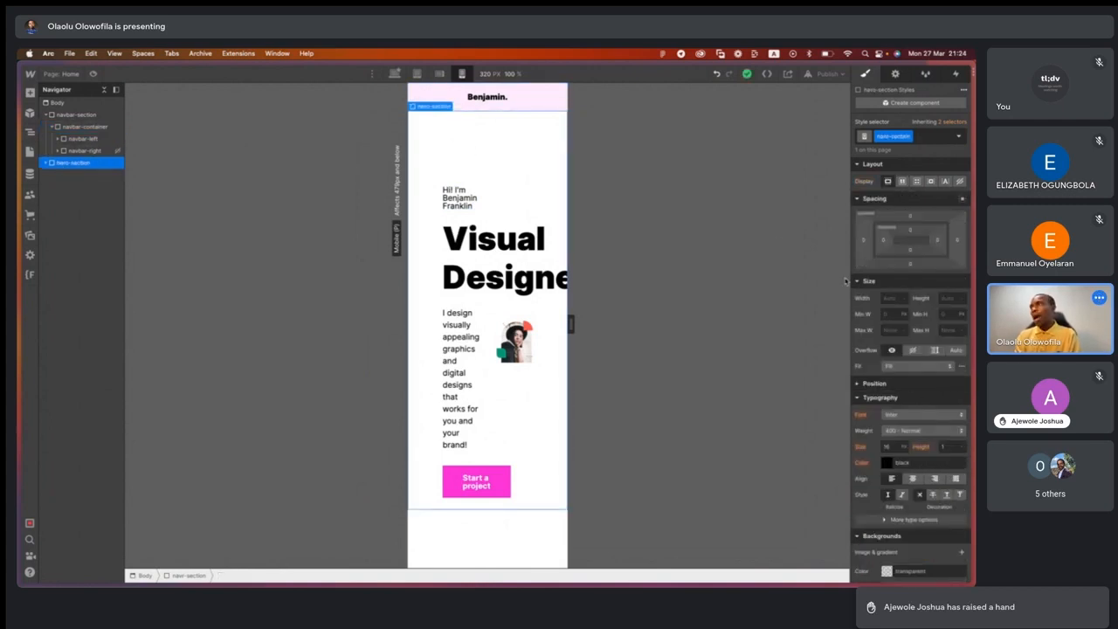
click(47, 163)
click(77, 176)
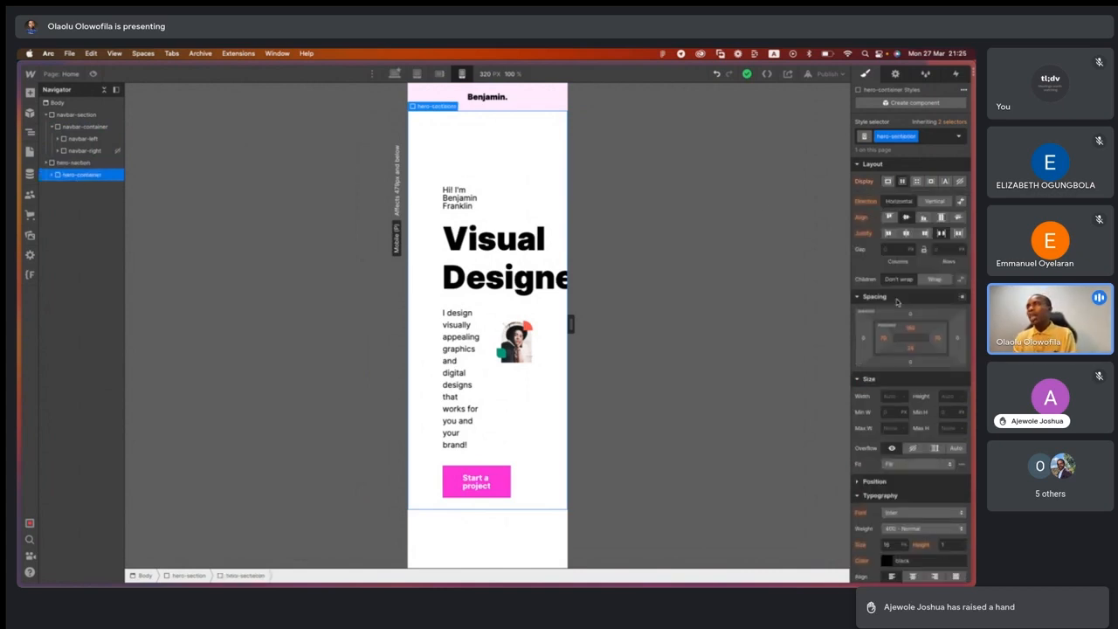
click(911, 328)
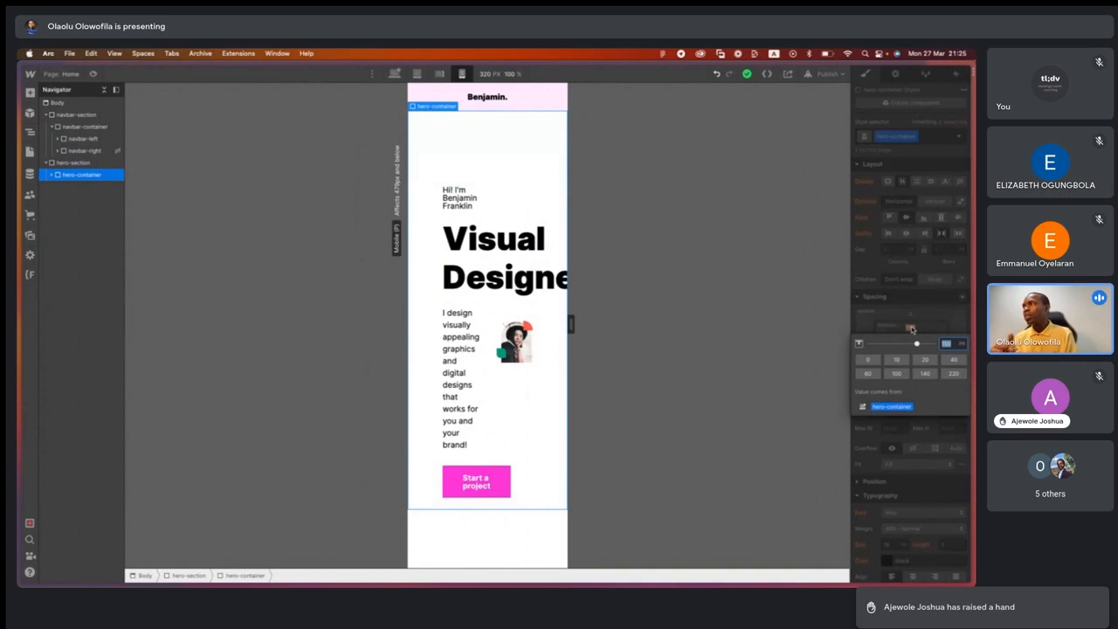
text(40)
key(Return)
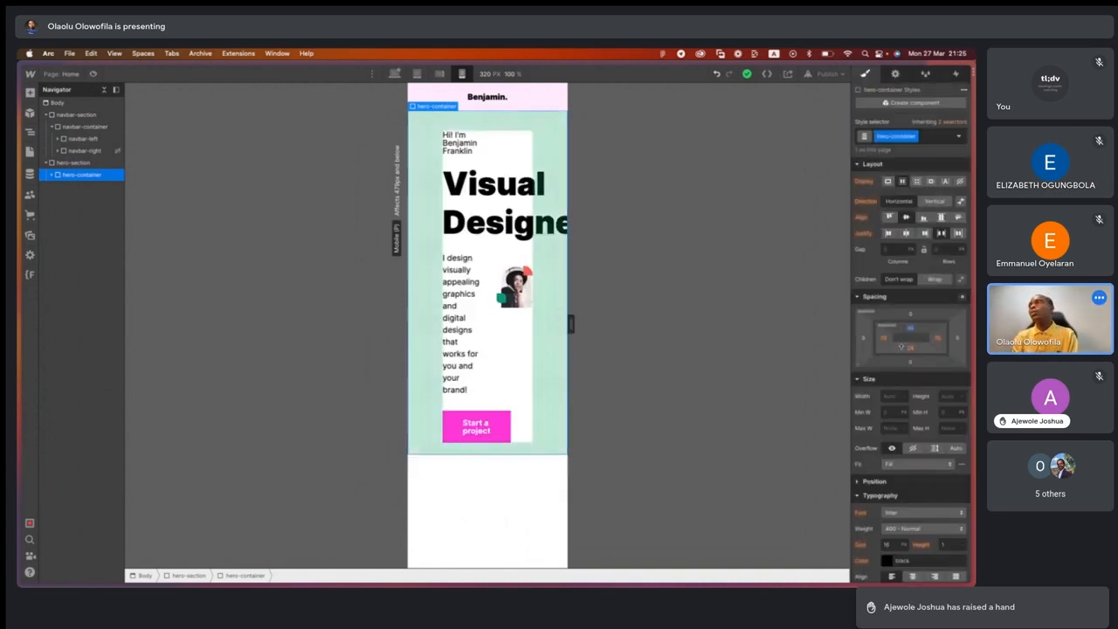
text(2)
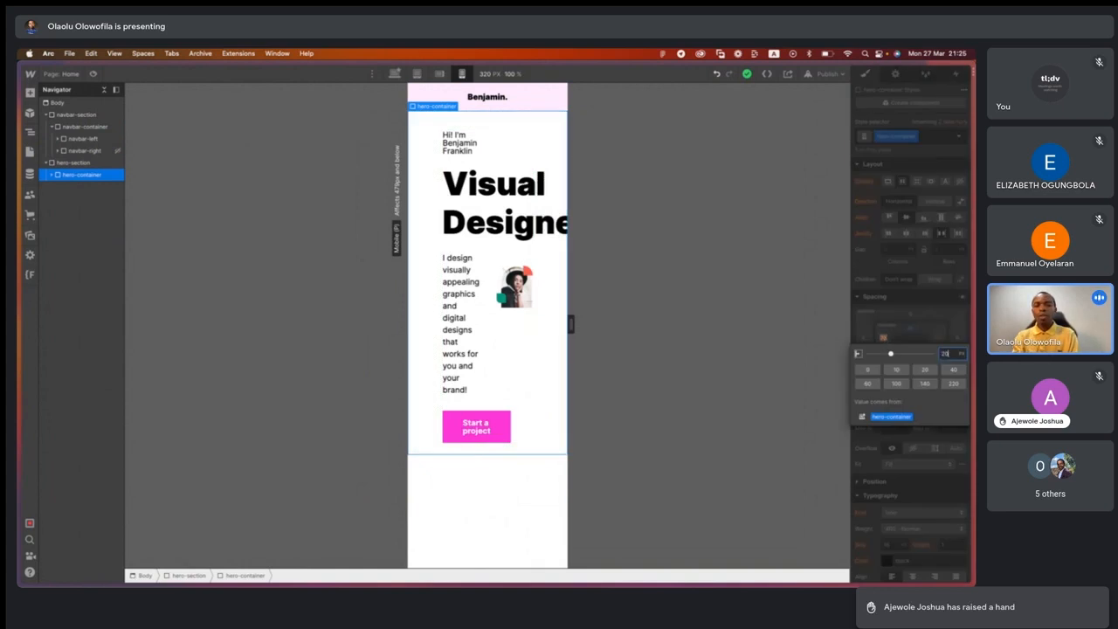
text(0)
key(Return)
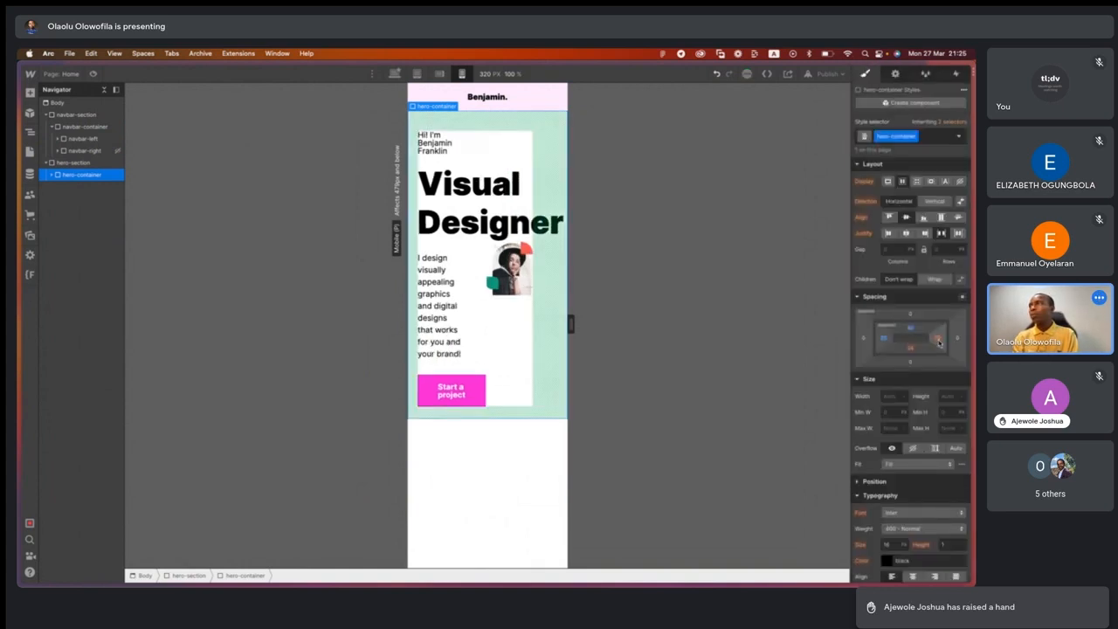
click(939, 342)
text(20)
key(Return)
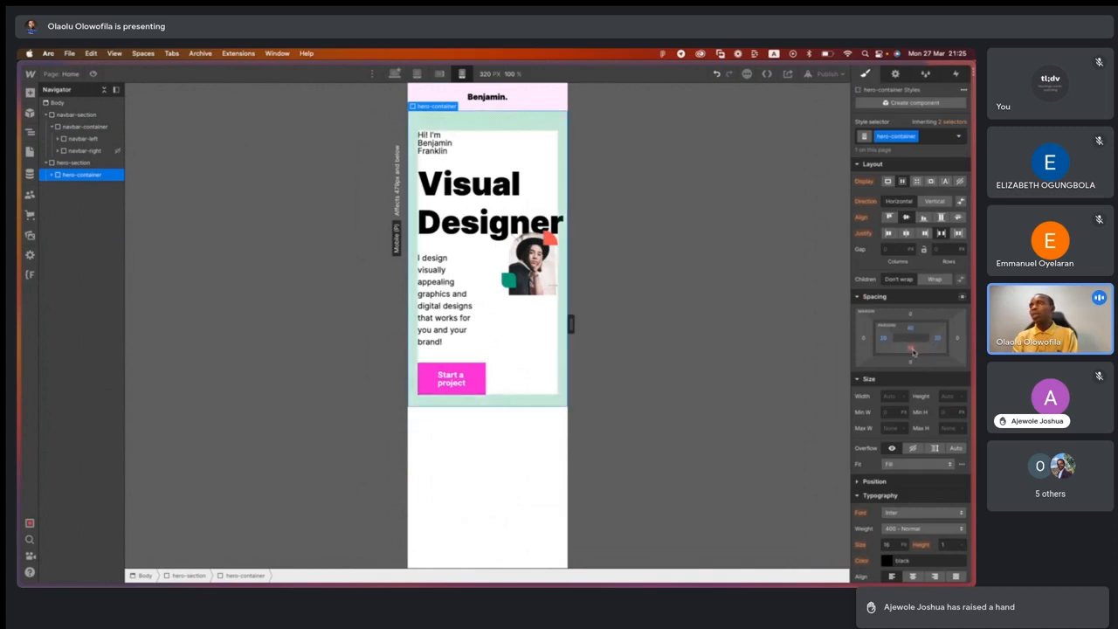
Check the 375px hero layout in Figma and set the hero-container's flex direction to vertical on mobile portrait.
key(ctrl+Right)
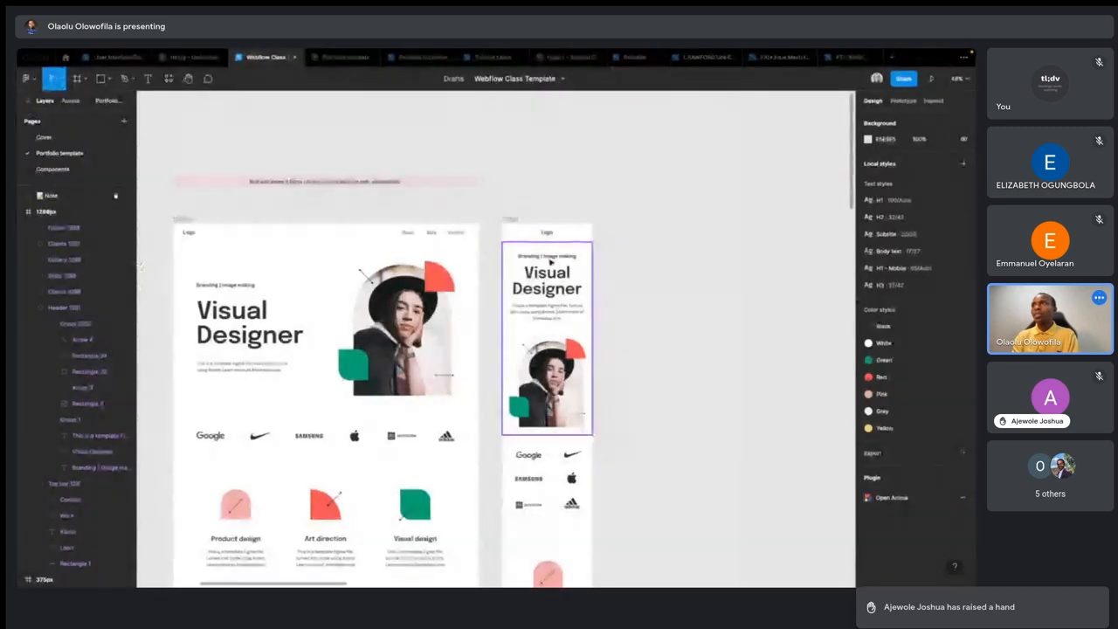
key(ctrl+Left)
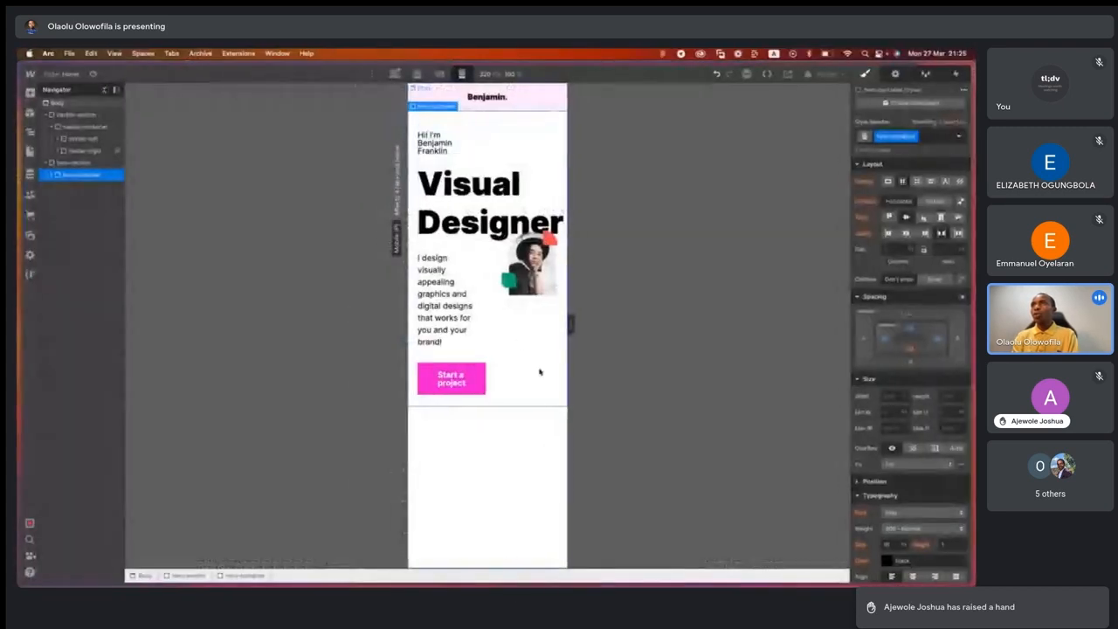
click(52, 175)
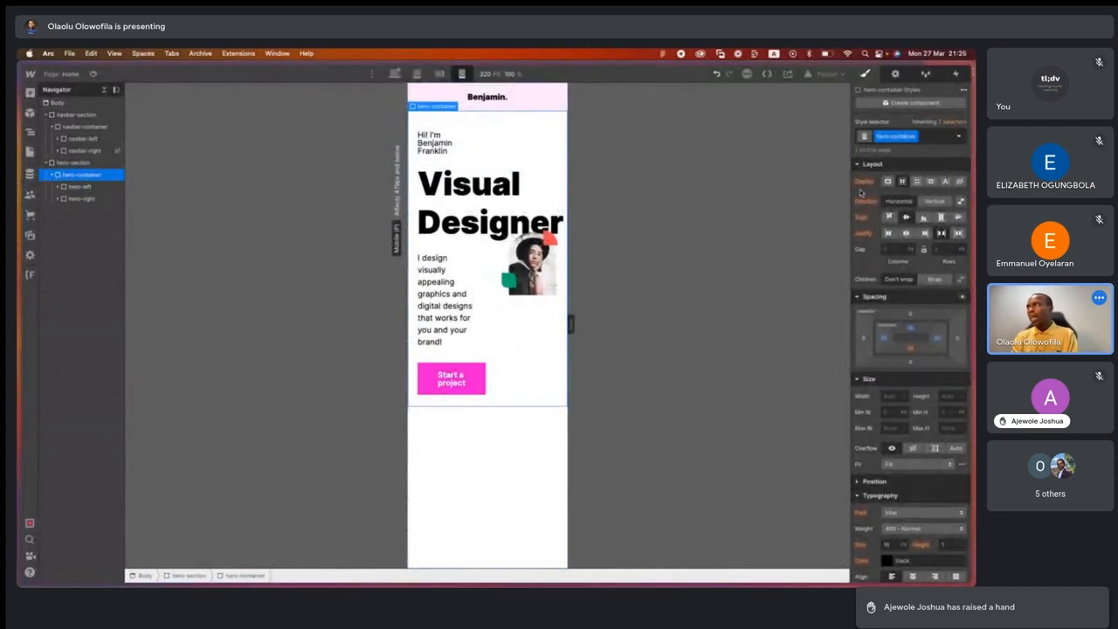
click(935, 202)
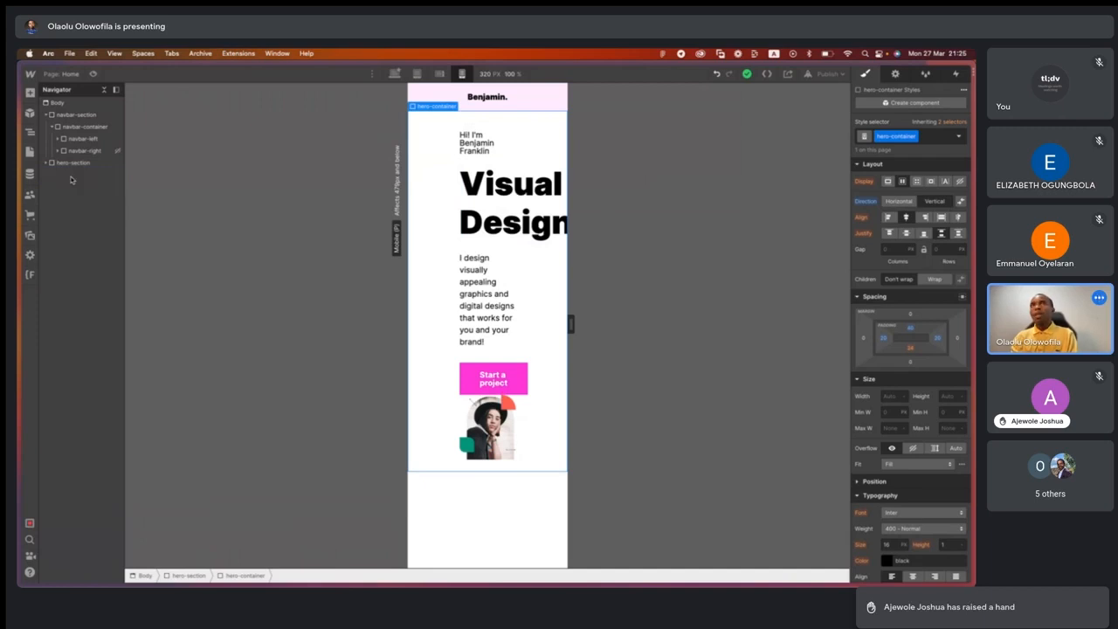
Select the hero-left block inside the hero-container and set its width to Auto on mobile portrait.
click(46, 163)
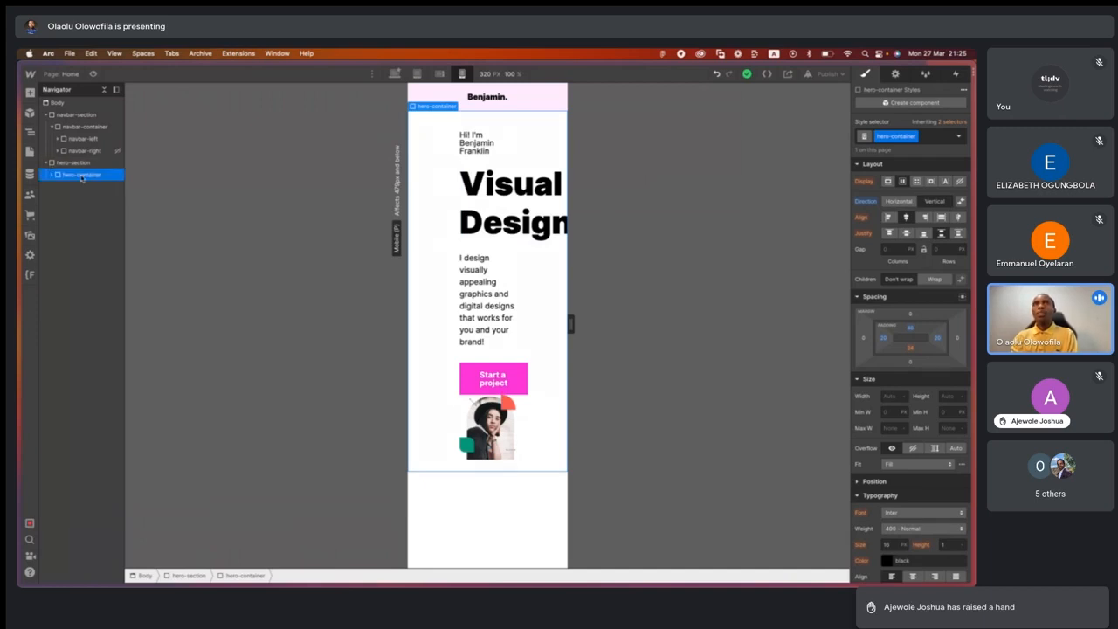
click(53, 175)
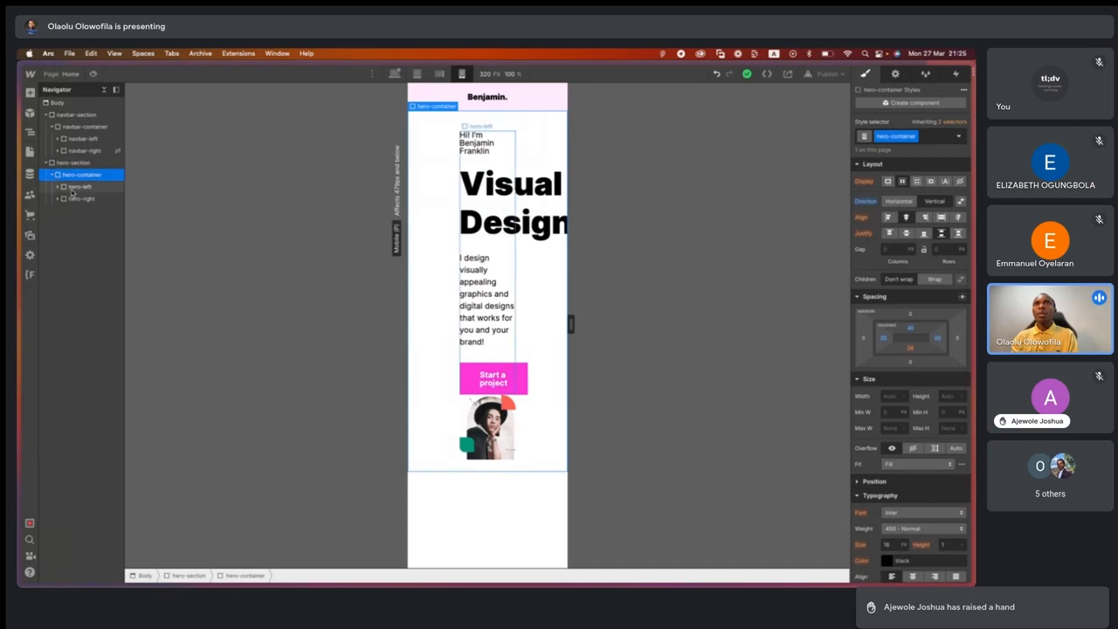
click(77, 186)
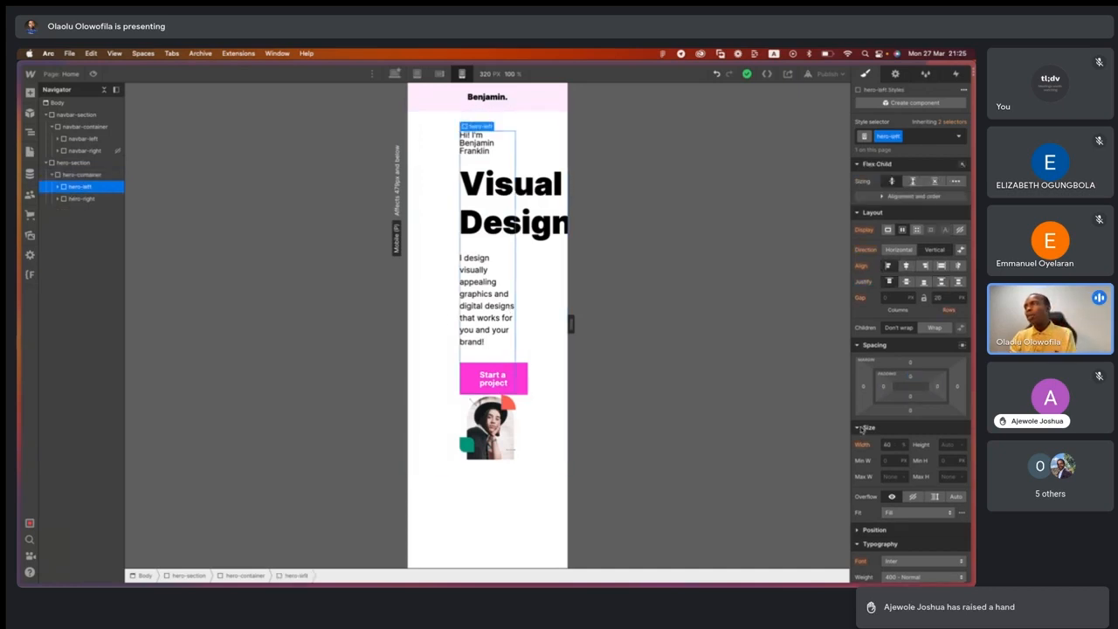
click(899, 446)
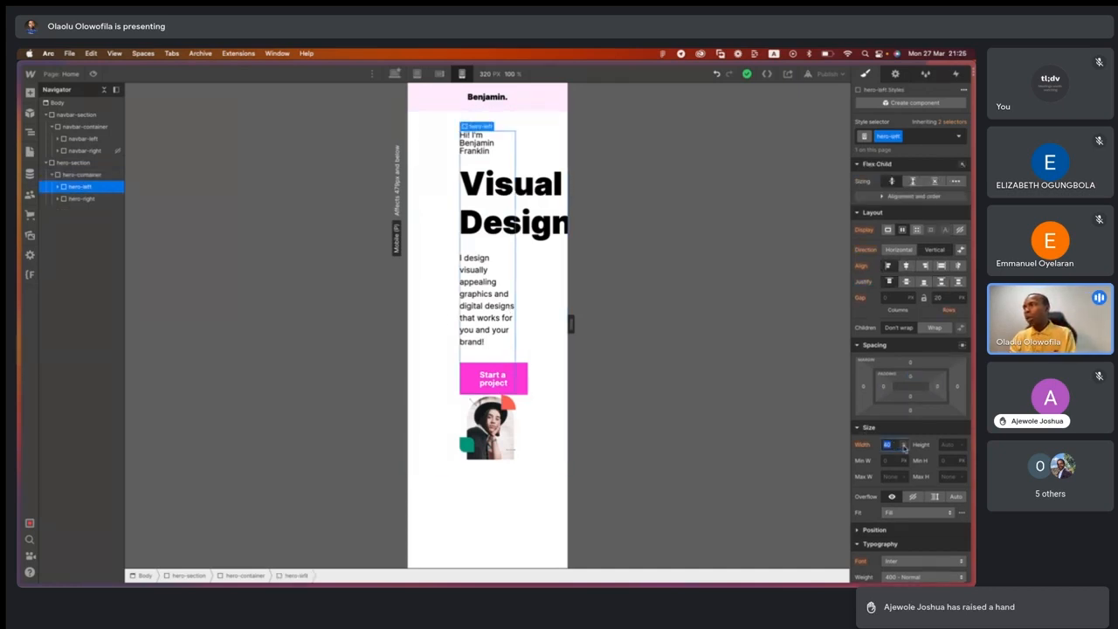
click(904, 447)
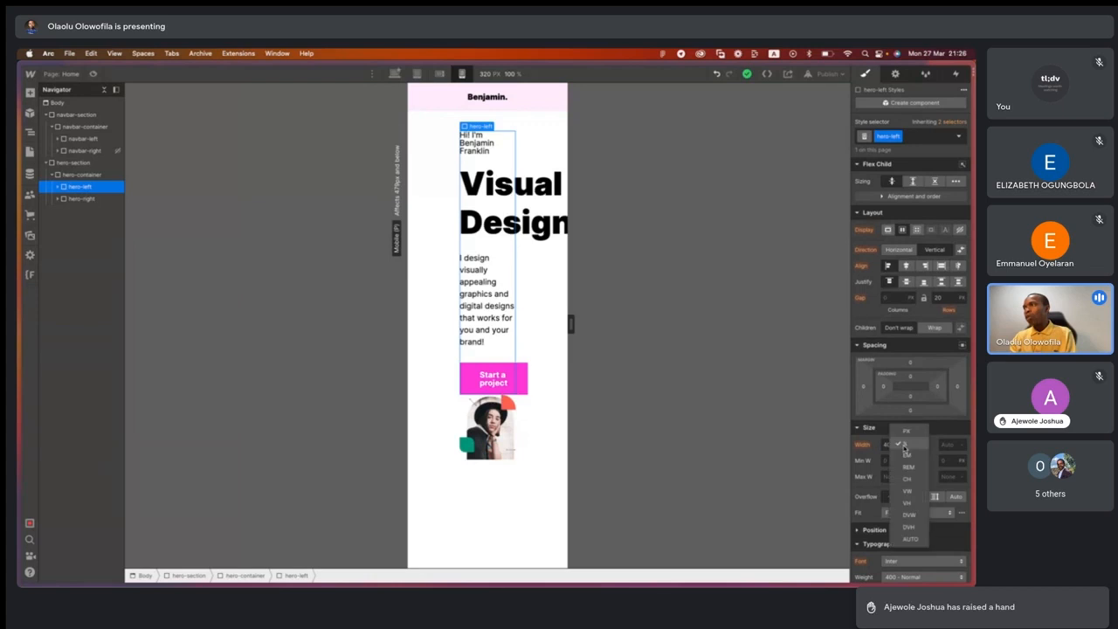
click(908, 539)
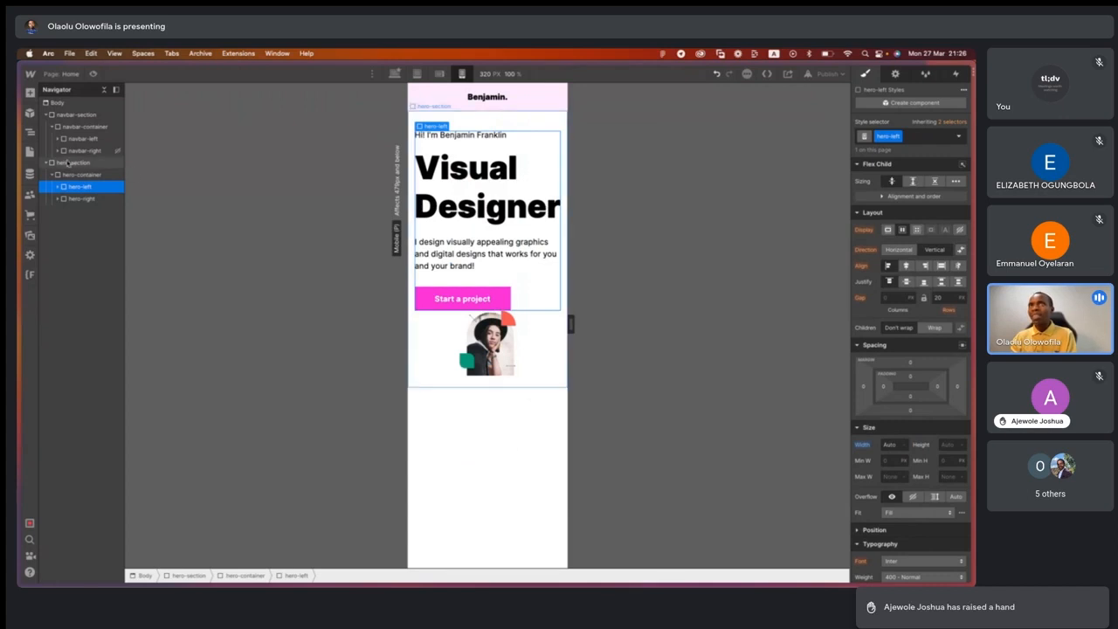
Set the hero-right block's width to Auto on mobile portrait.
click(74, 198)
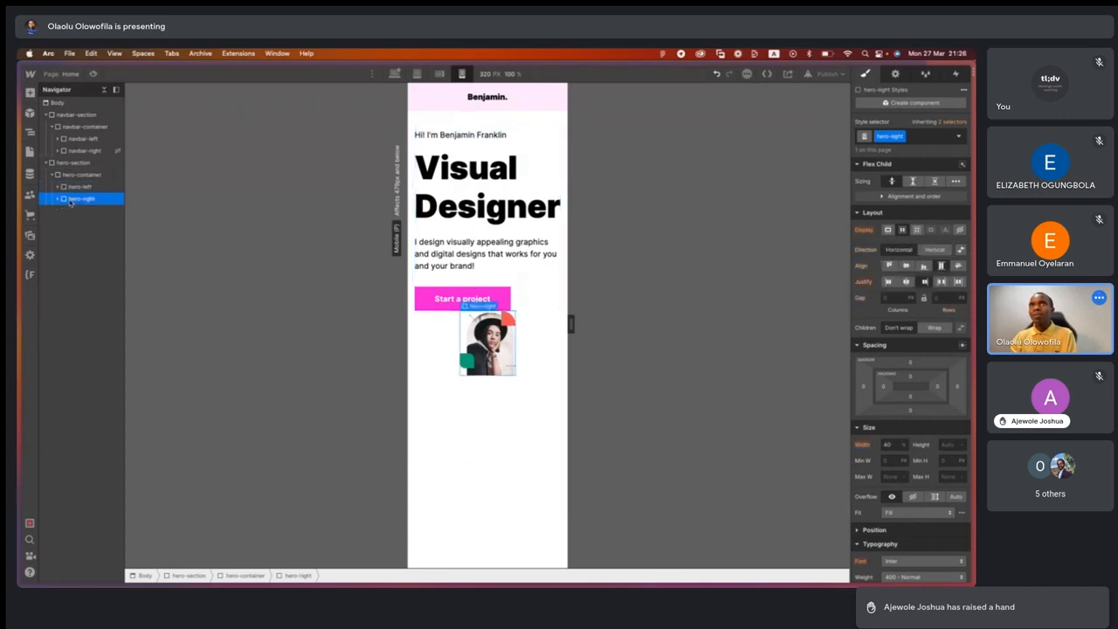
click(906, 445)
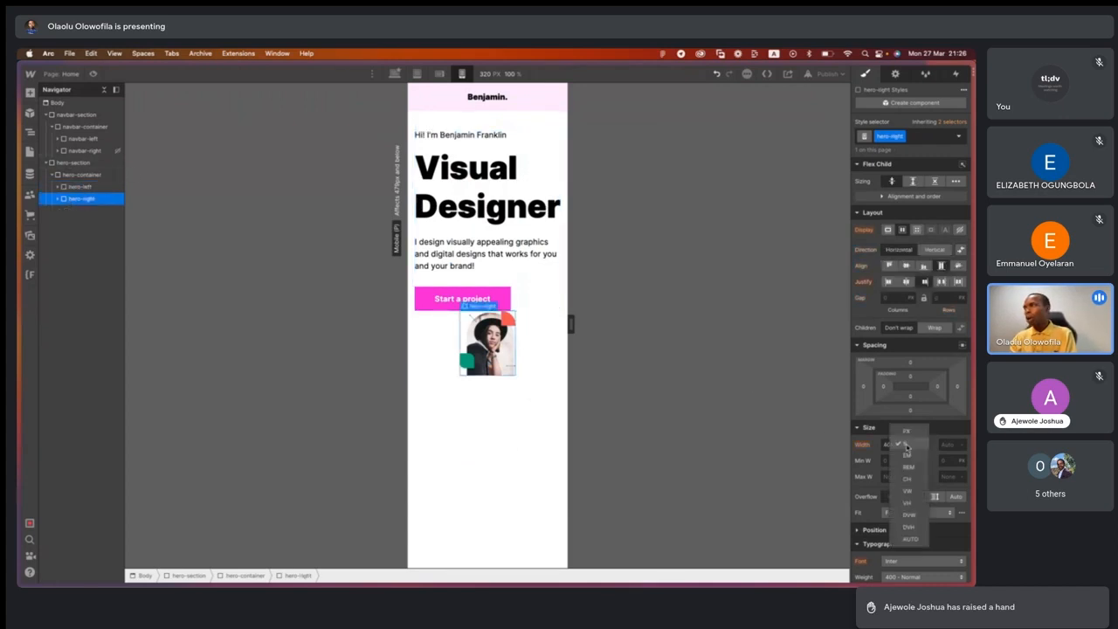
click(908, 538)
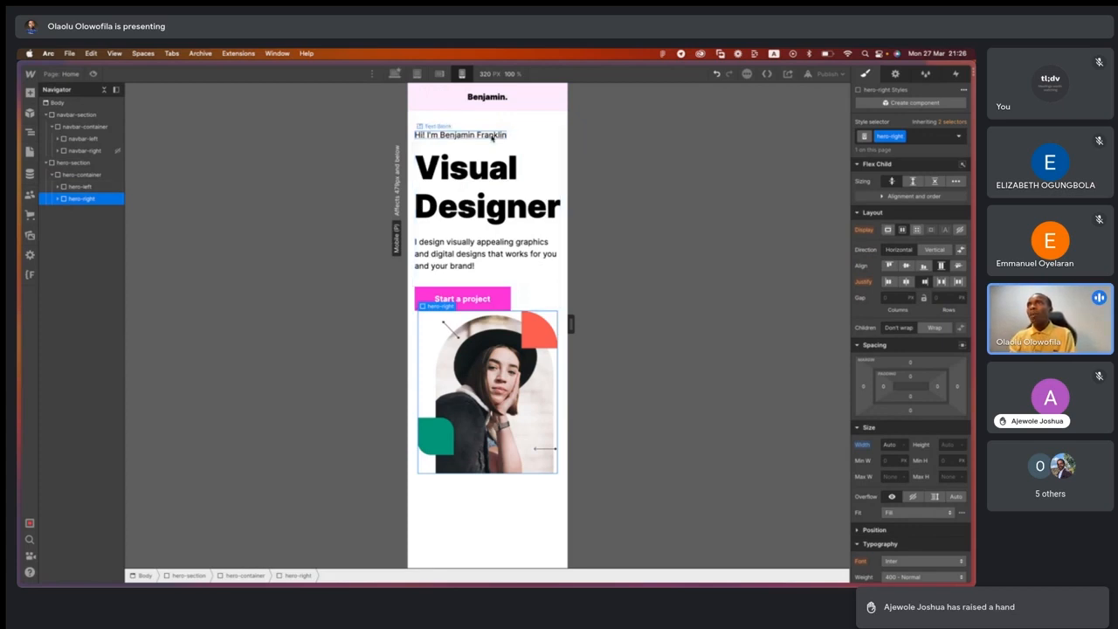
Align the hero-left block's children to the center on mobile portrait and select the Visual Designer heading.
click(41, 187)
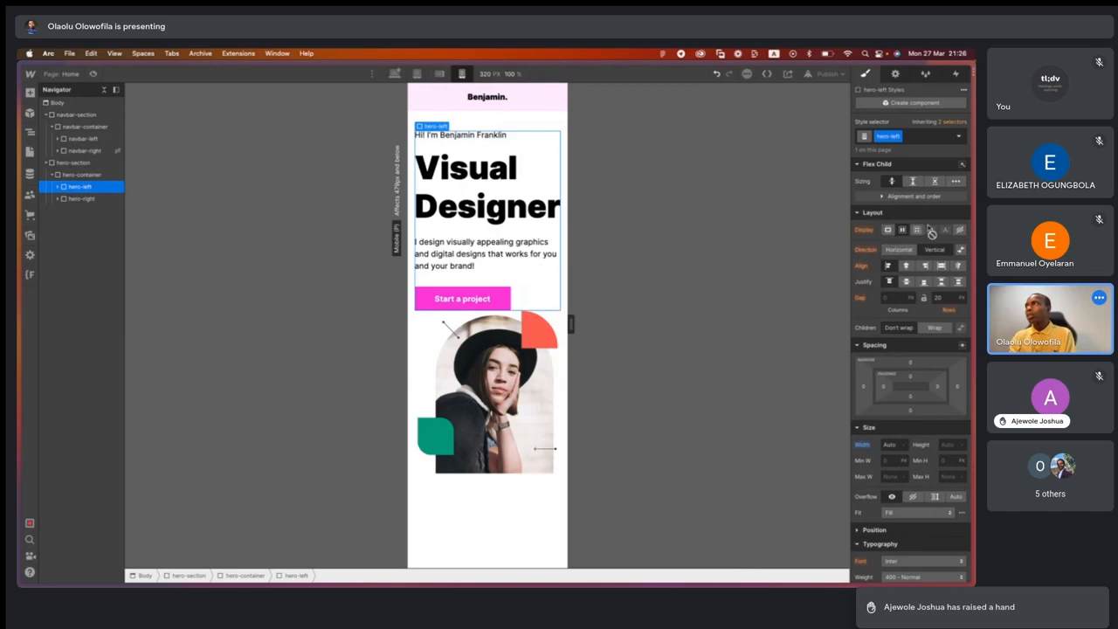
click(907, 265)
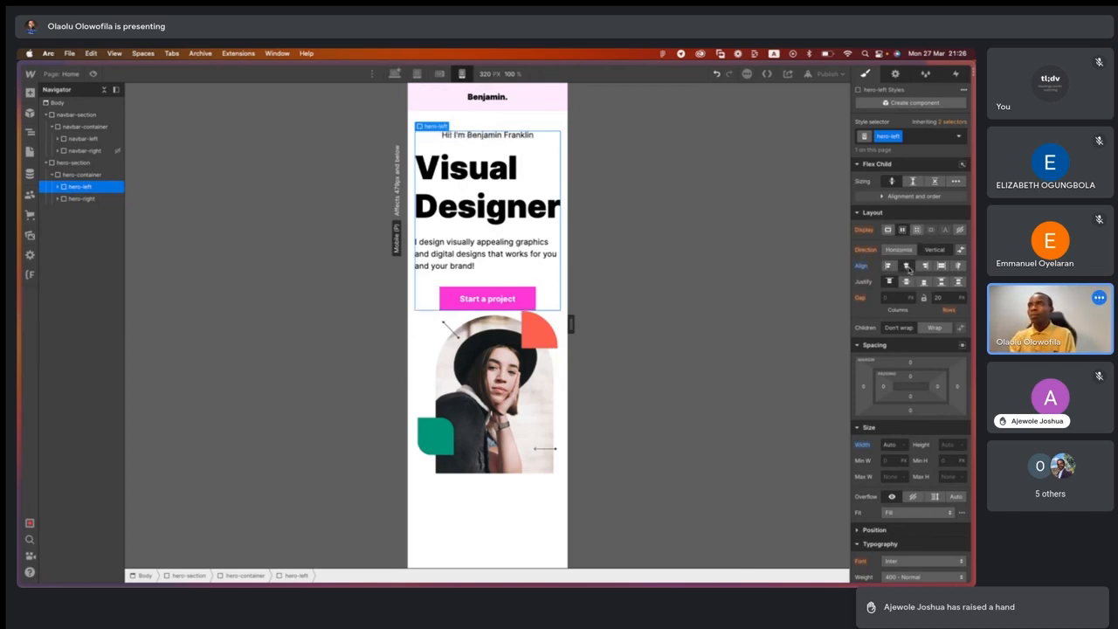
click(548, 208)
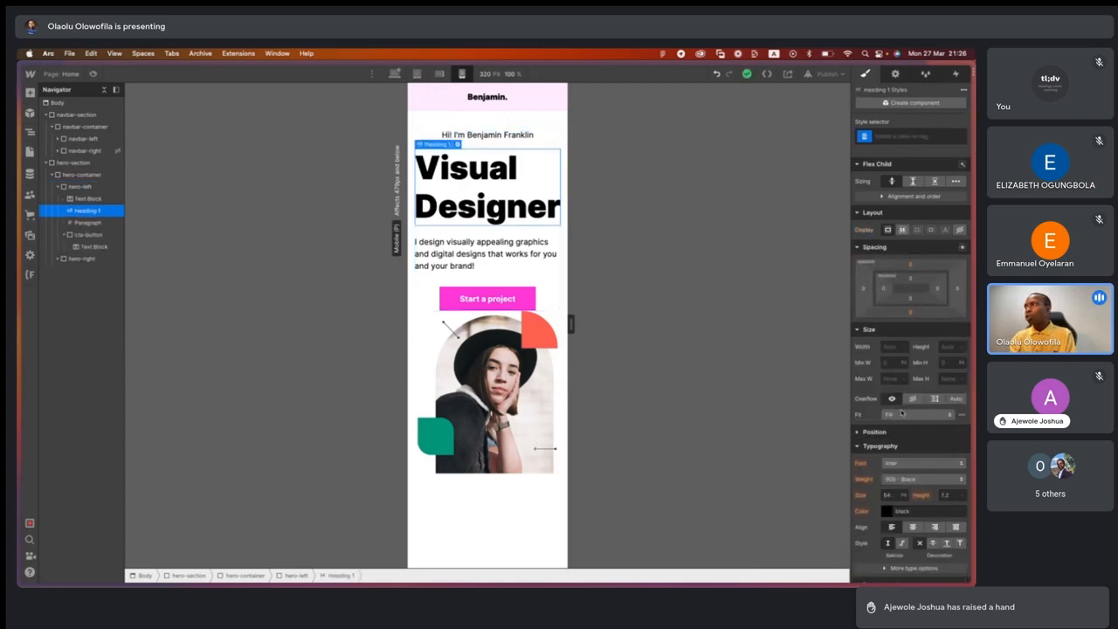
Center-align the text of the Visual Designer heading on mobile portrait.
scroll(903, 481, down, 2)
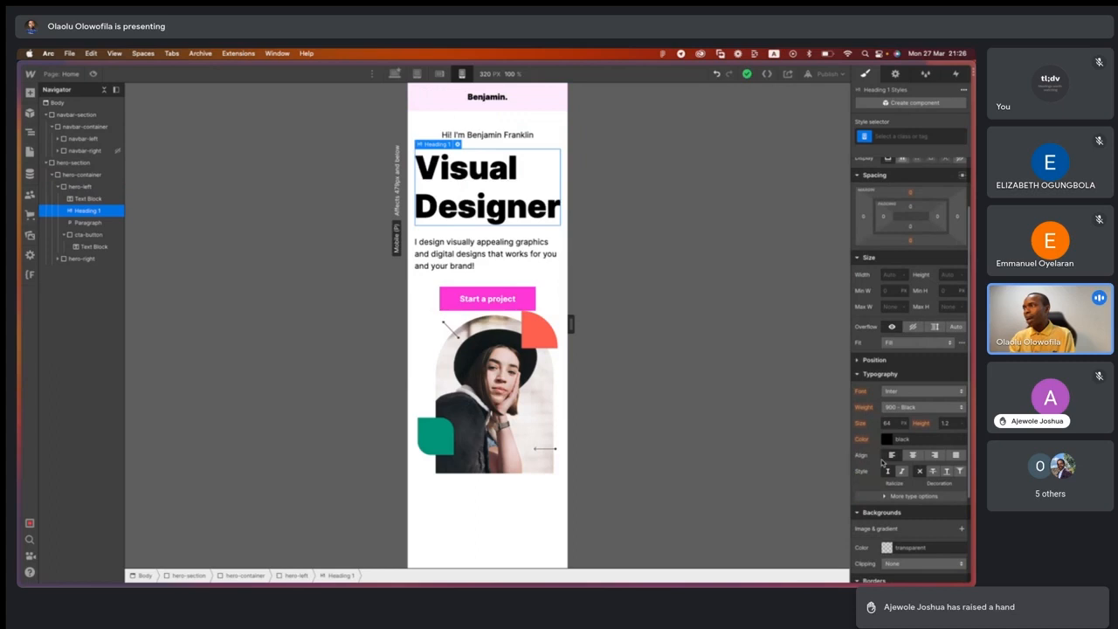
click(912, 455)
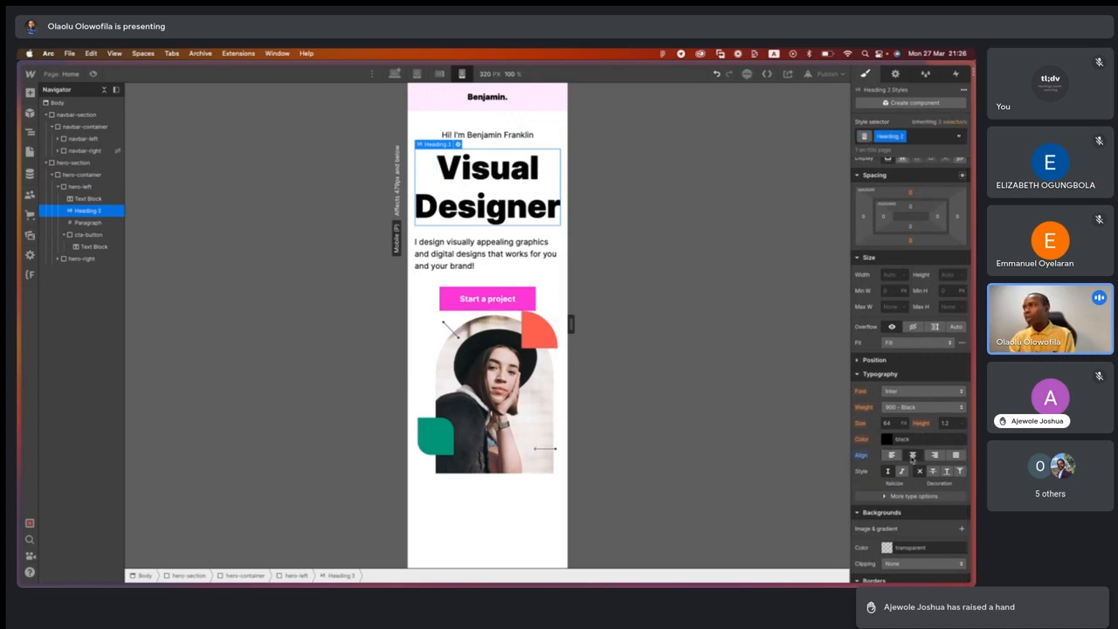
Set the hero paragraph's bottom margin to 0 and center-align its text on mobile portrait.
click(490, 274)
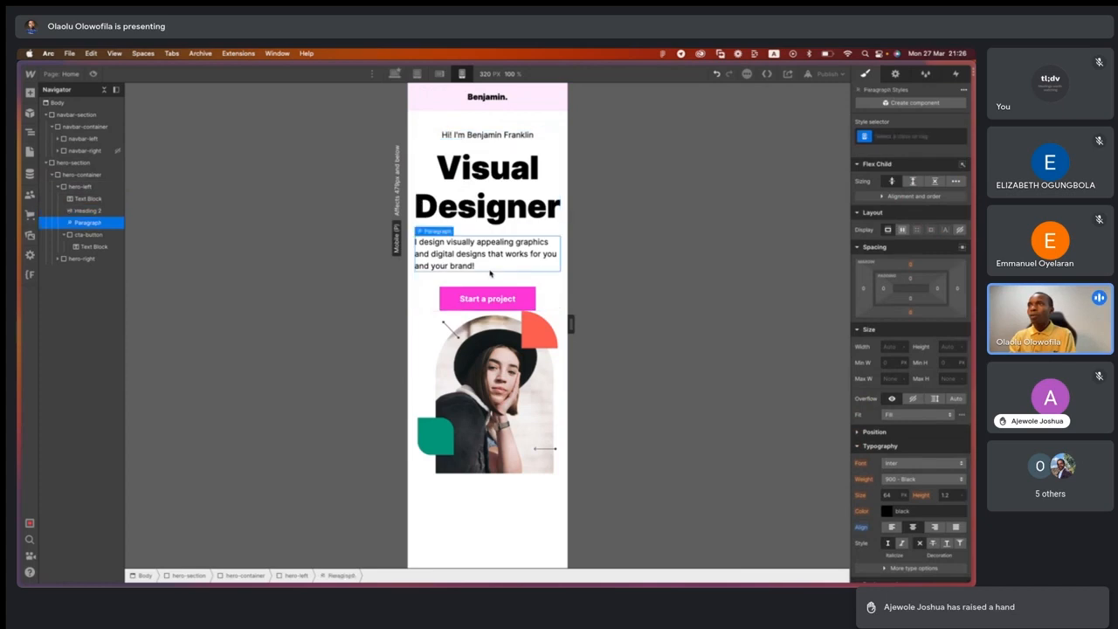
scroll(883, 426, down, 1)
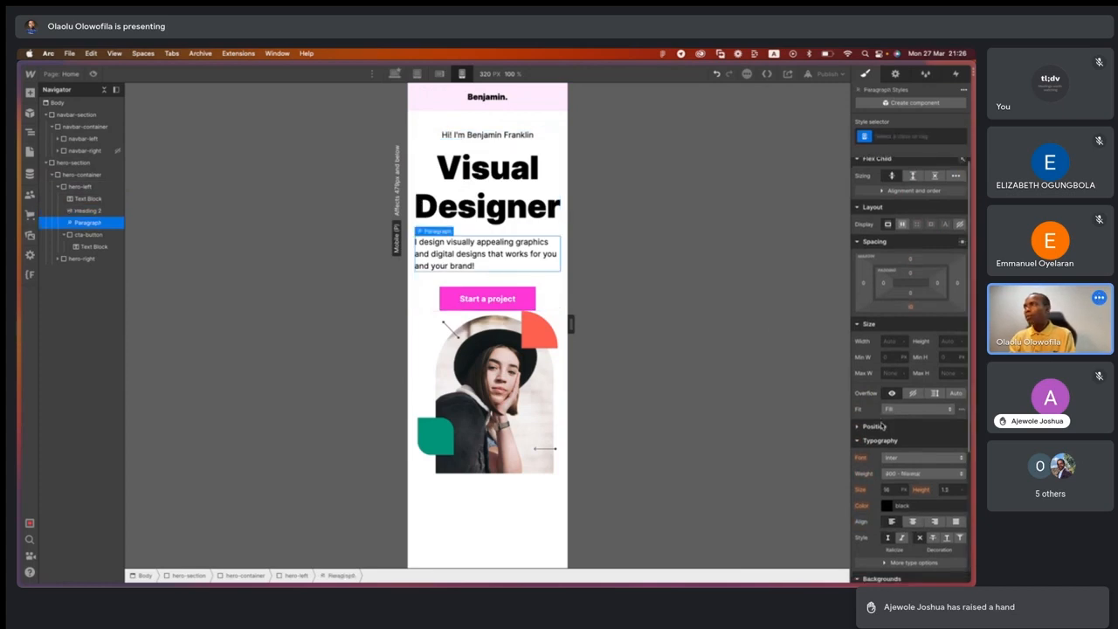
click(910, 307)
click(898, 339)
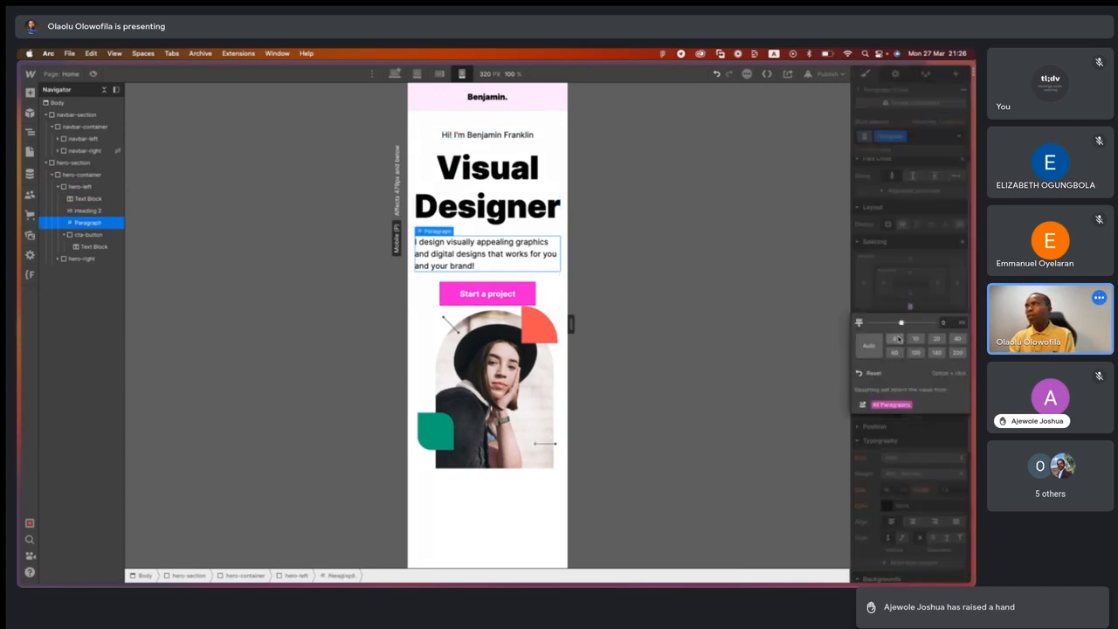
click(923, 441)
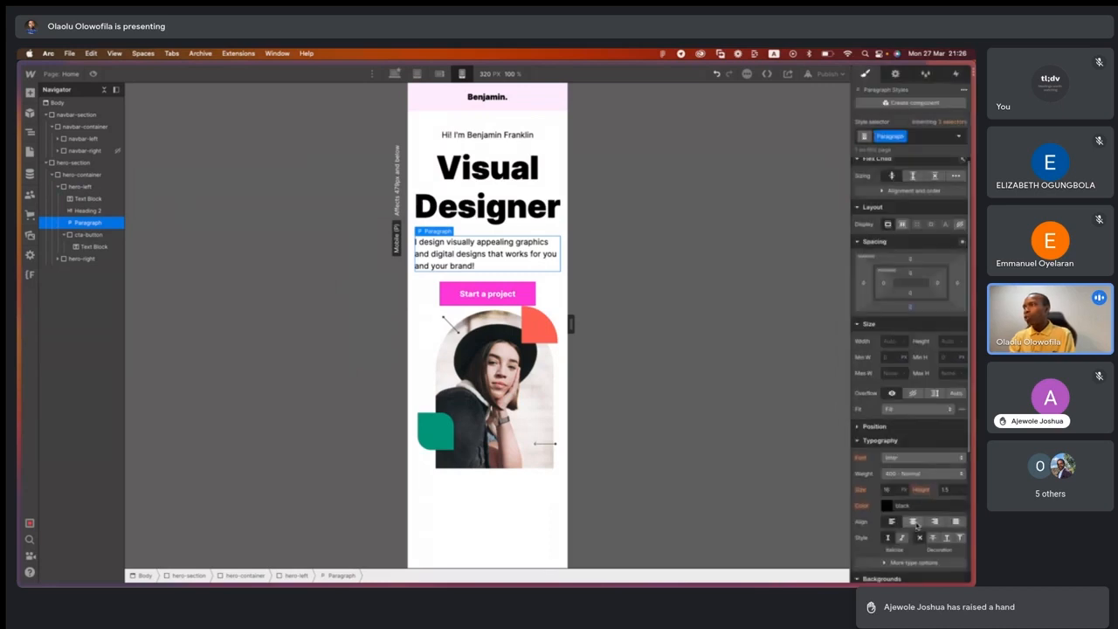
click(913, 521)
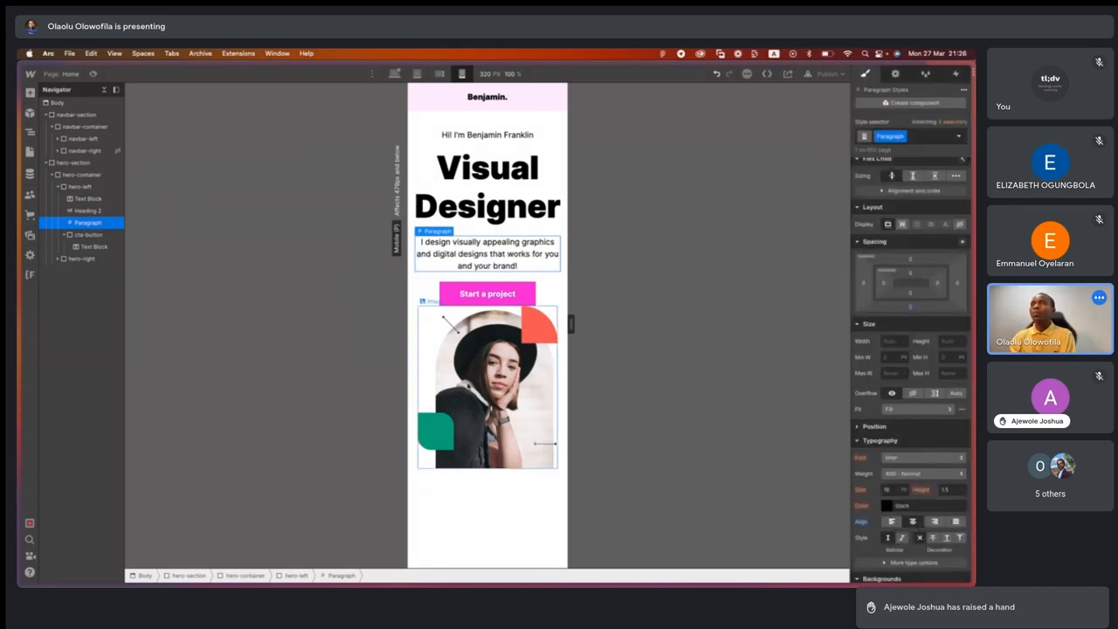
Justify the hero-right block's content to the center on mobile portrait and preview the page.
click(90, 259)
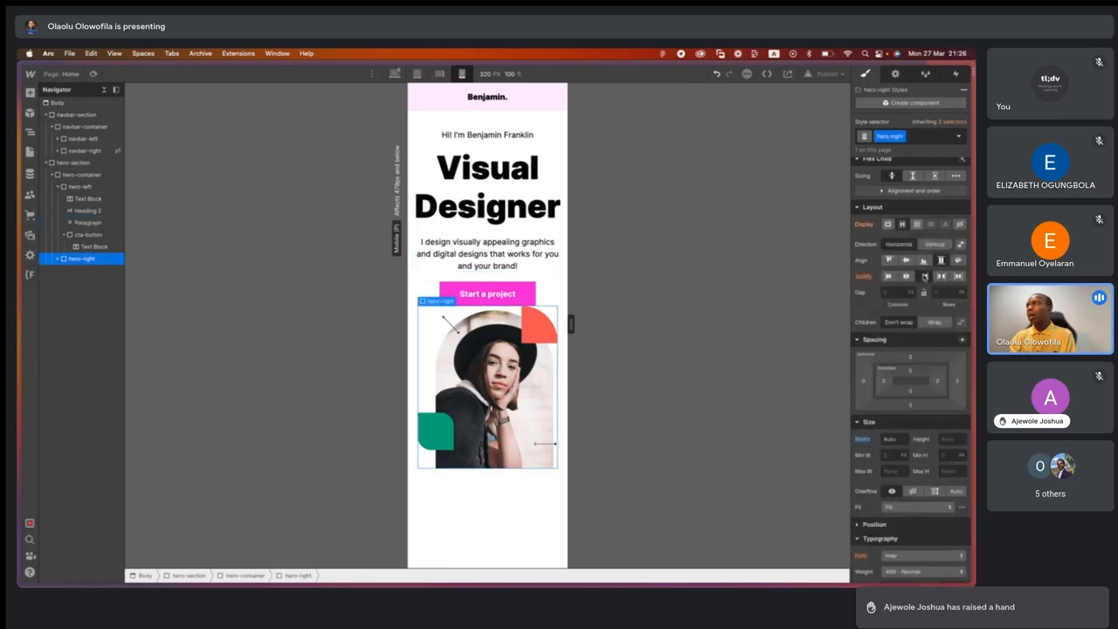
click(906, 276)
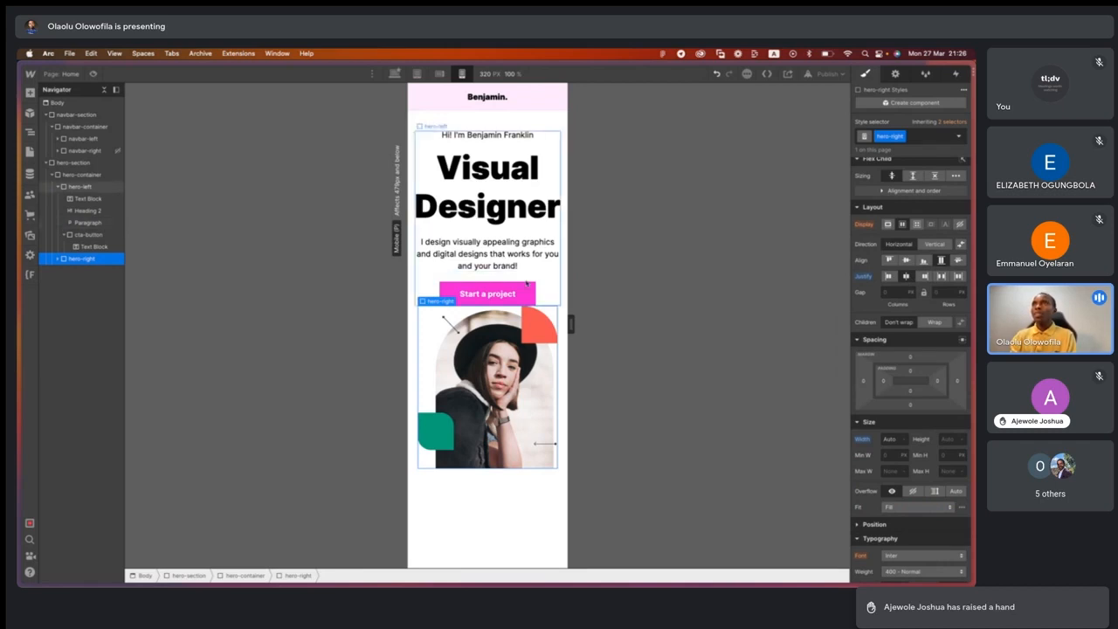
click(93, 74)
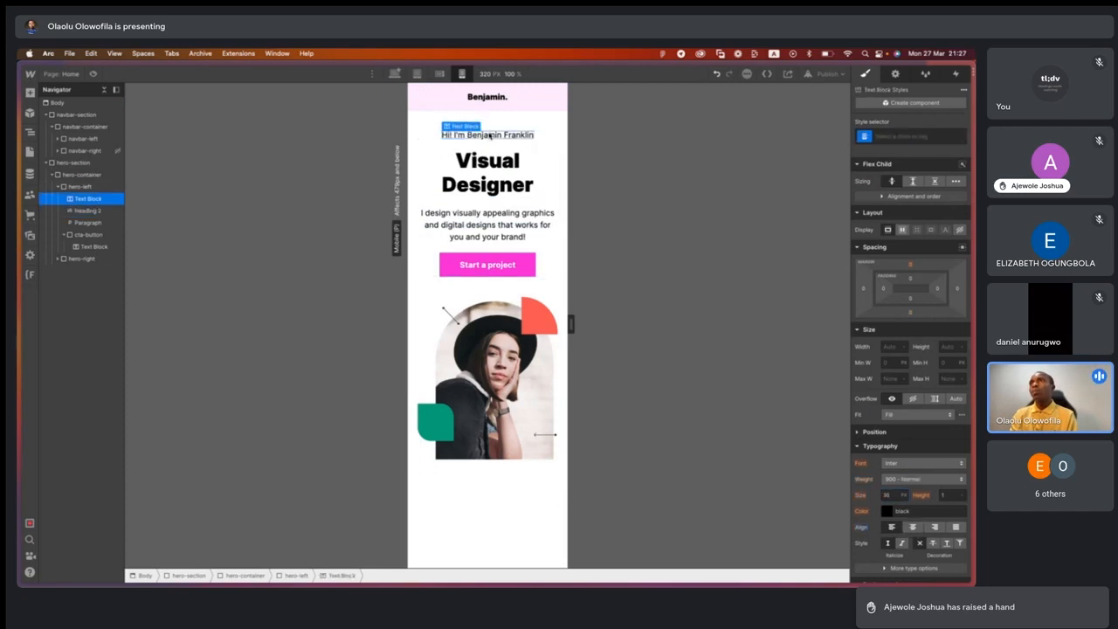
Publish the site to its webflow.io domain and close the publish dialog.
click(830, 75)
click(781, 199)
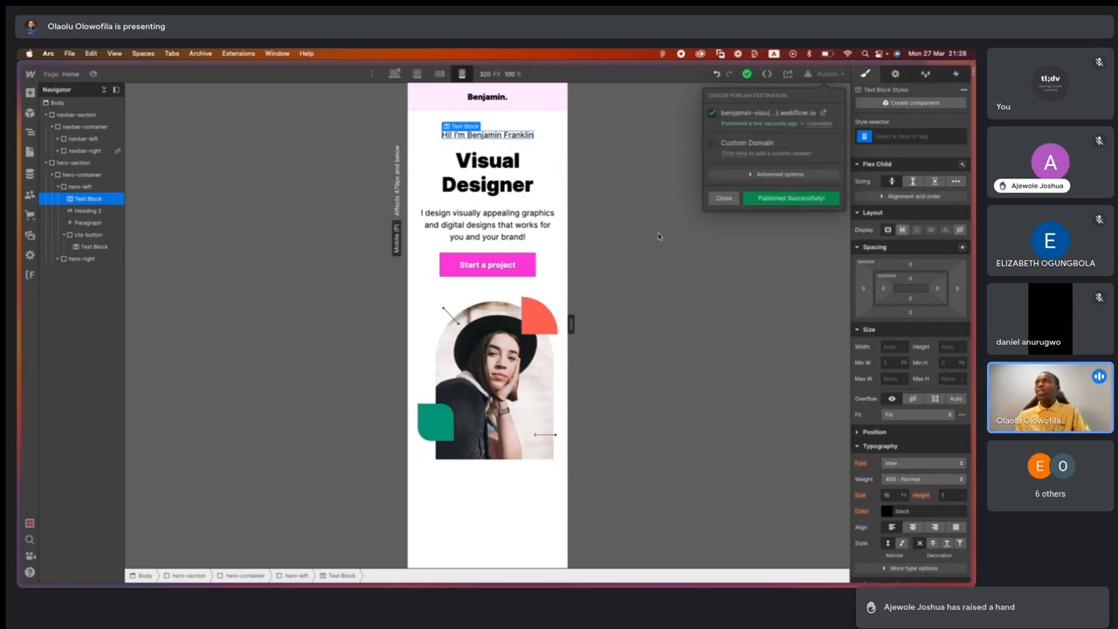
click(609, 280)
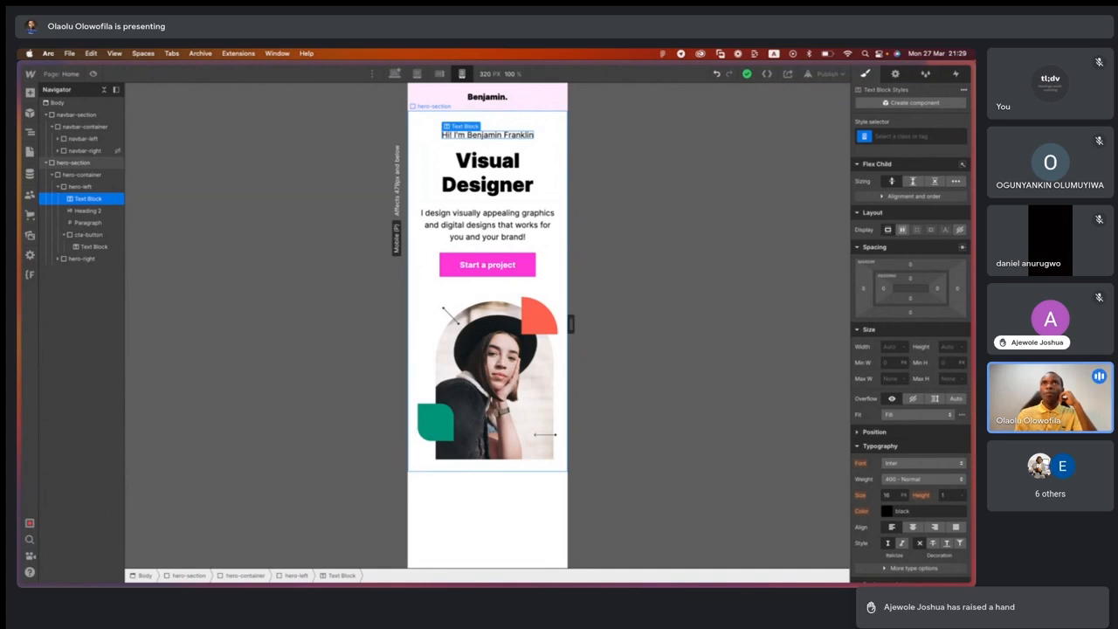
Collapse the navbar-section and hero-section trees in the Navigator.
click(52, 174)
click(45, 115)
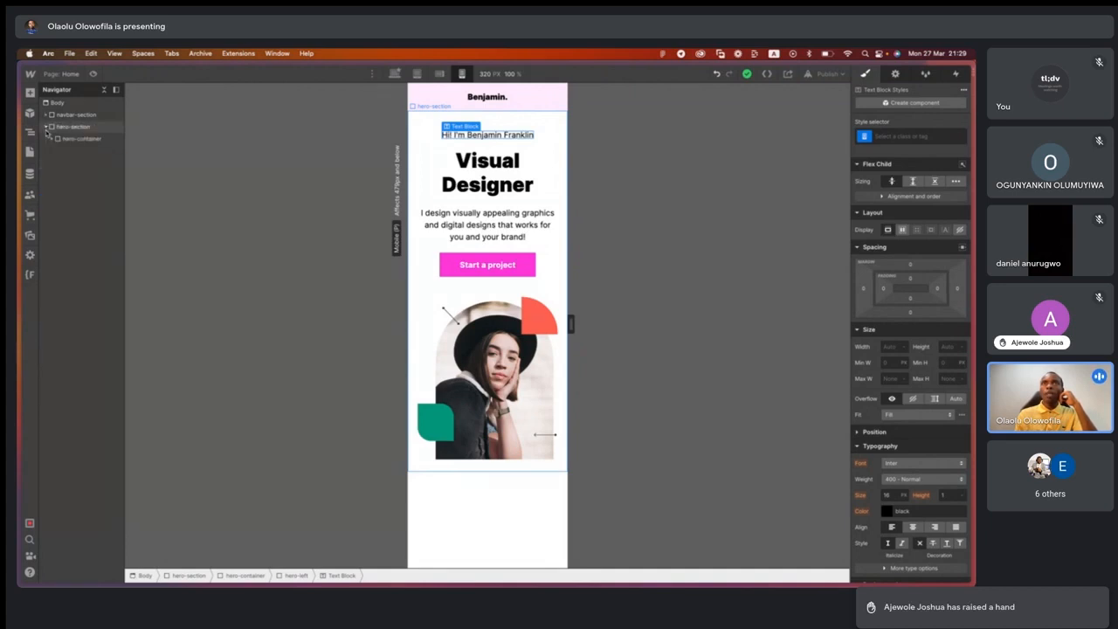
click(46, 127)
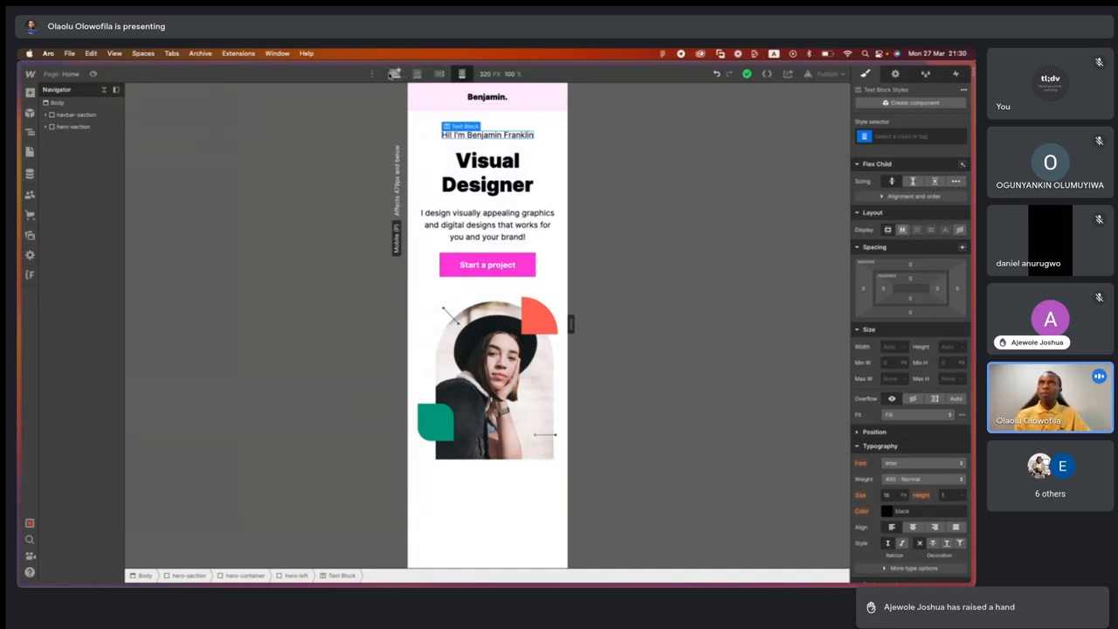
Compare the page layout across the desktop, mobile portrait, tablet and mobile landscape breakpoints.
click(395, 73)
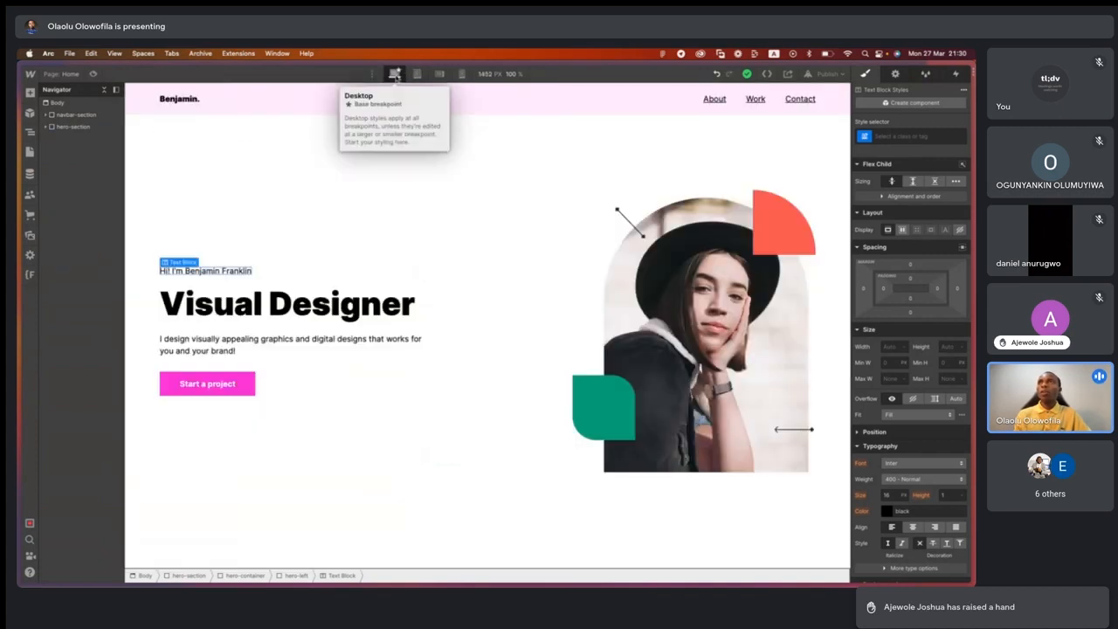
click(462, 74)
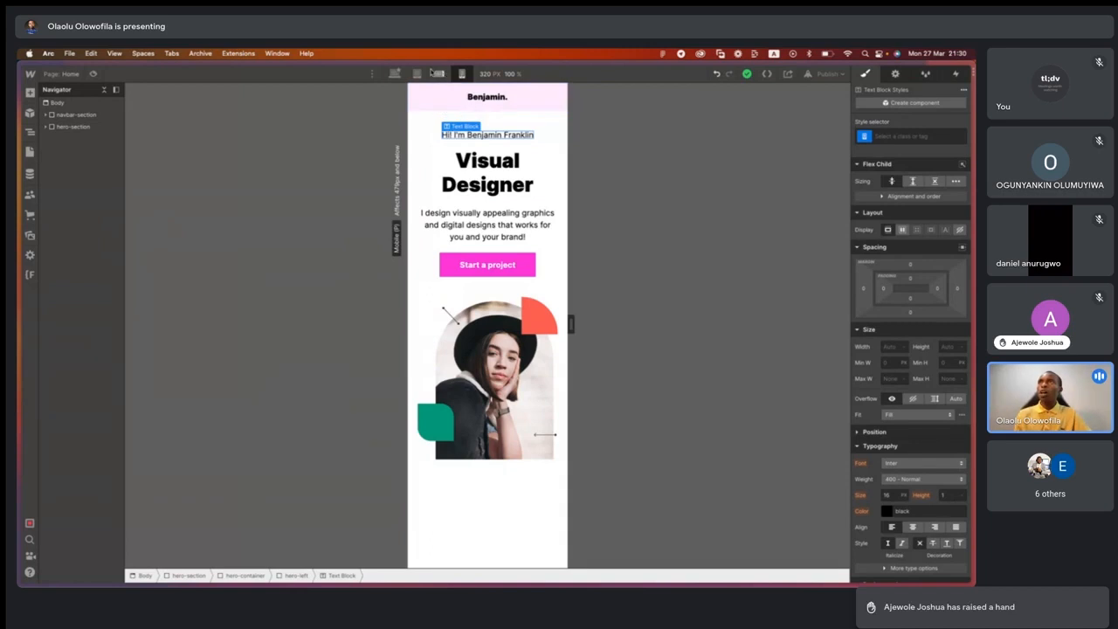
click(416, 75)
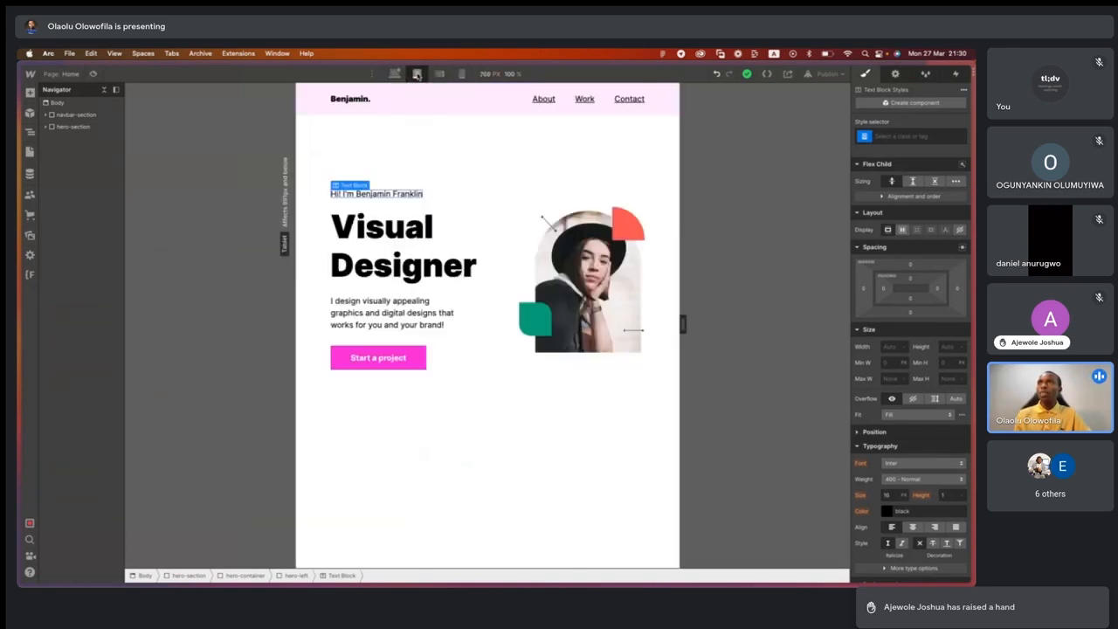
click(440, 75)
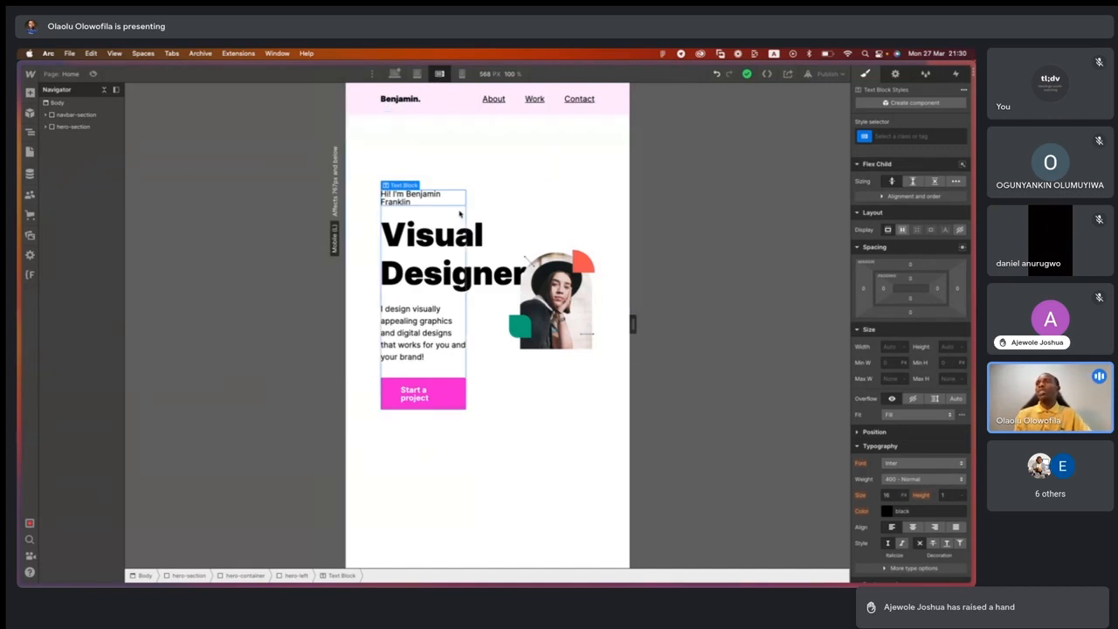
click(416, 75)
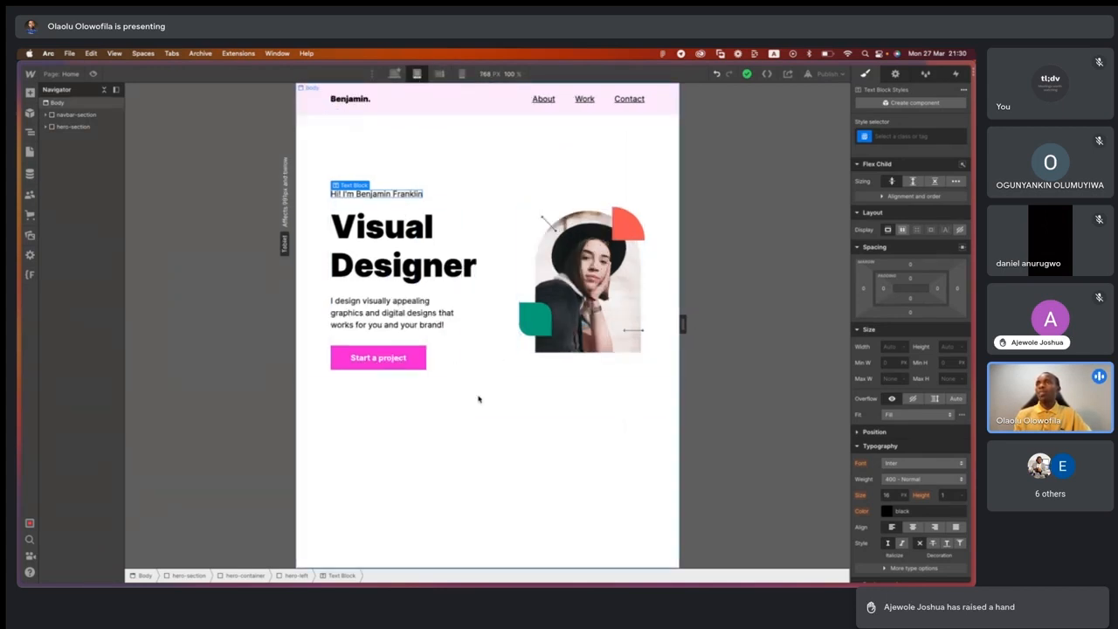
Show the mobile landscape breakpoint and select the navbar-container inside the navbar-section.
click(440, 74)
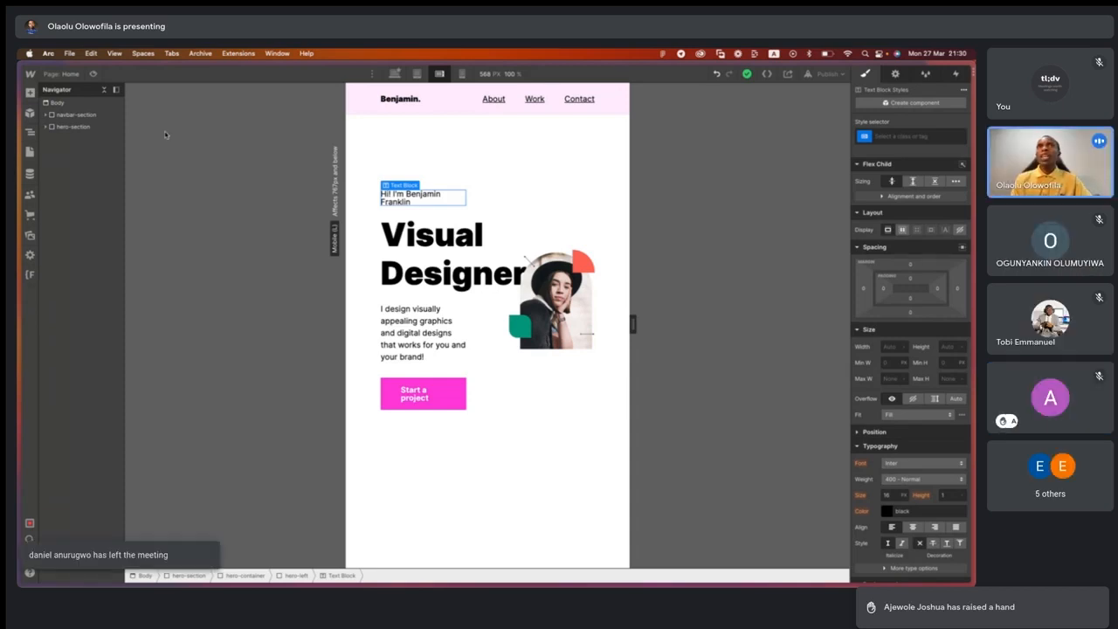
click(46, 115)
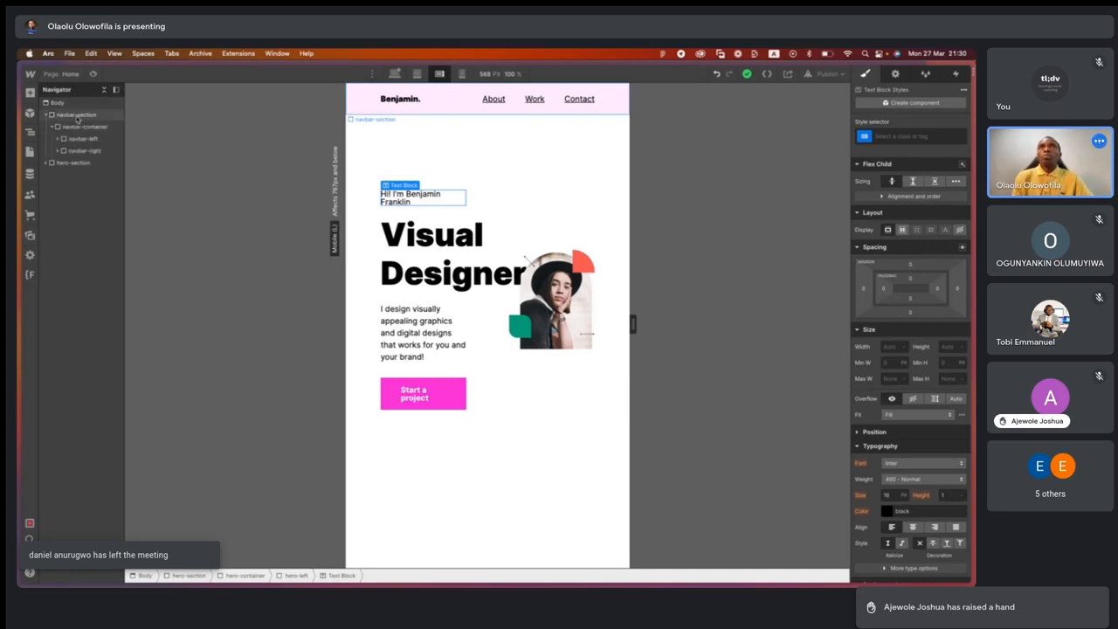
click(83, 127)
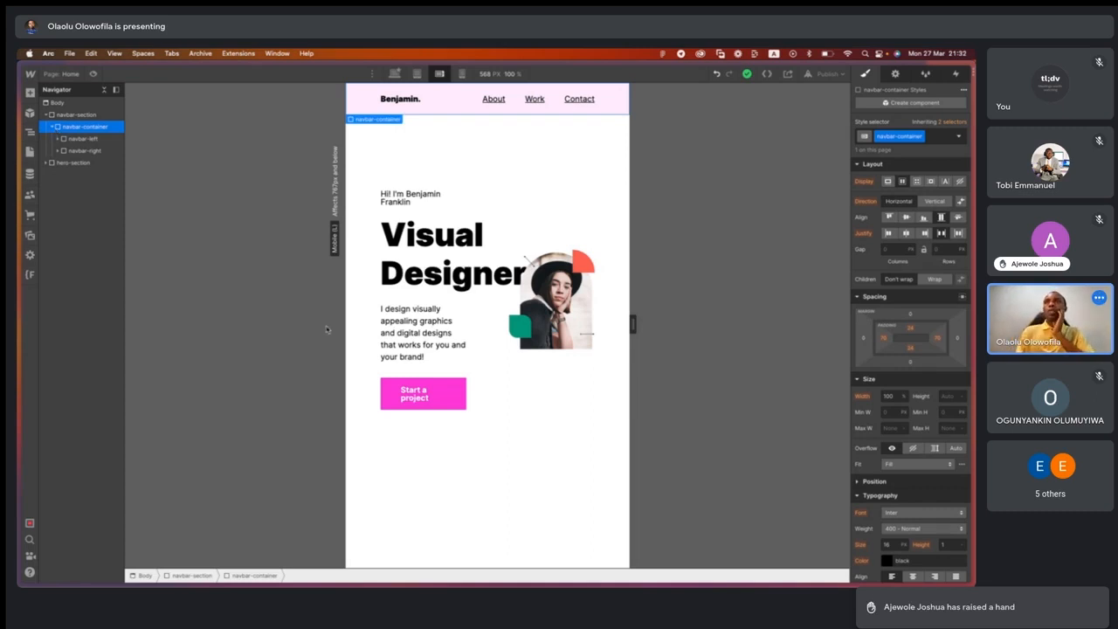
Switch to Figma and examine the 1280px and 375px portfolio template frames, from the hero down to the contact section.
key(super+Tab)
scroll(327, 329, up, 3)
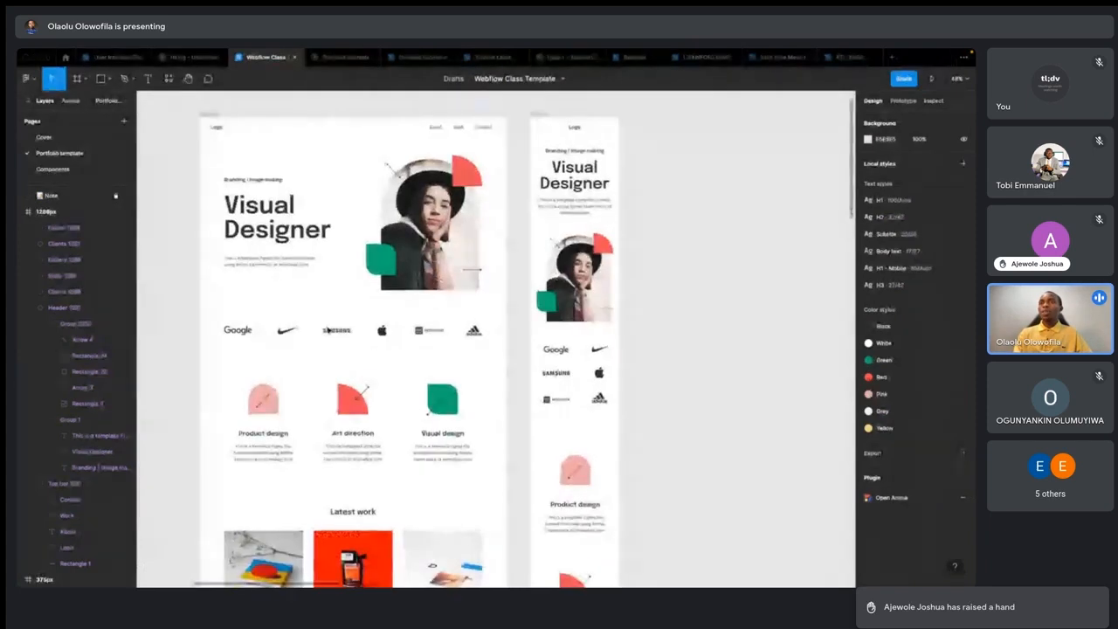
scroll(326, 329, down, 10)
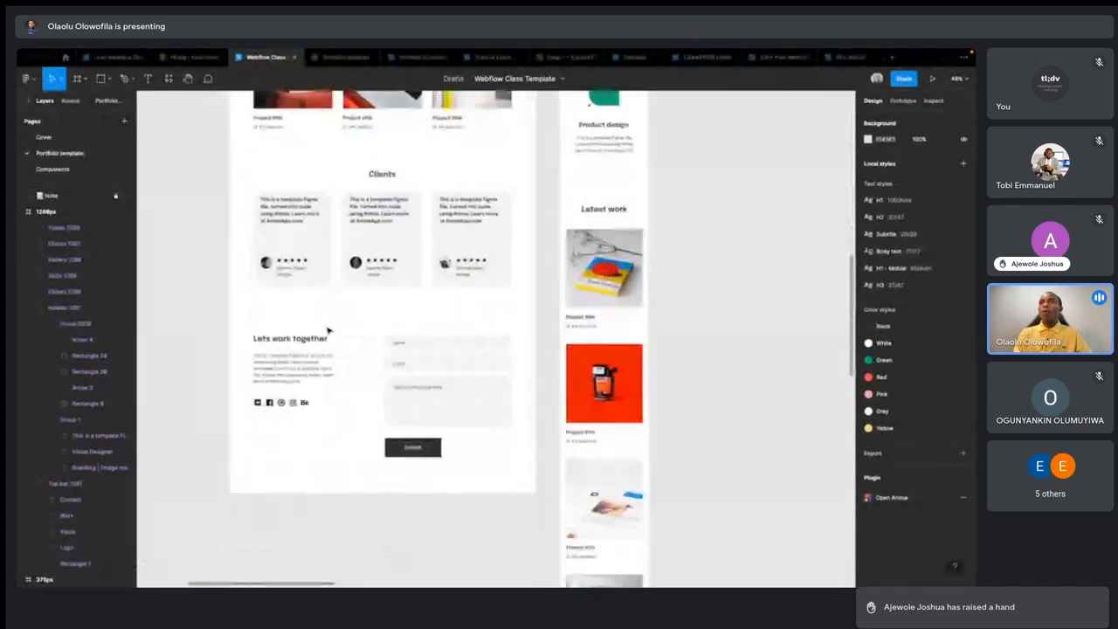
scroll(327, 329, up, 10)
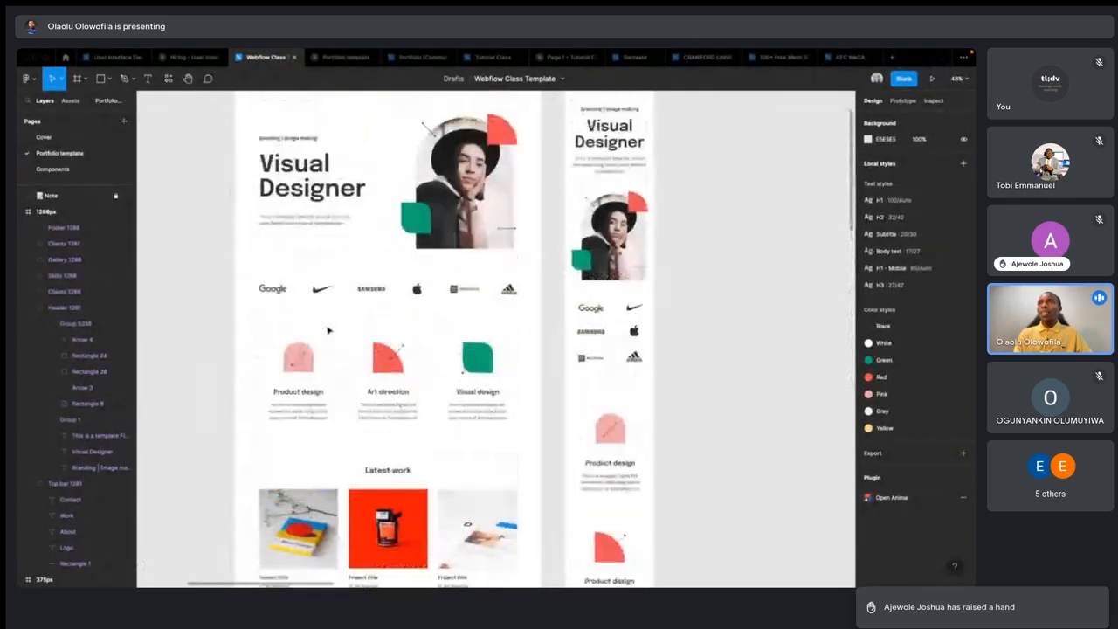
scroll(328, 329, up, 1)
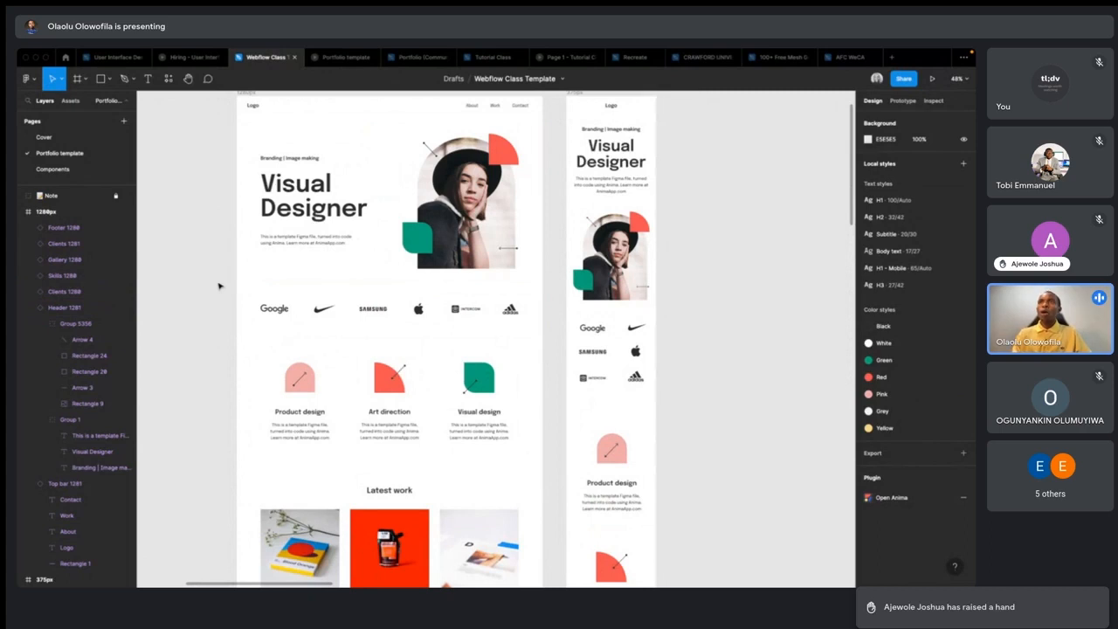
scroll(220, 285, down, 5)
scroll(219, 285, up, 3)
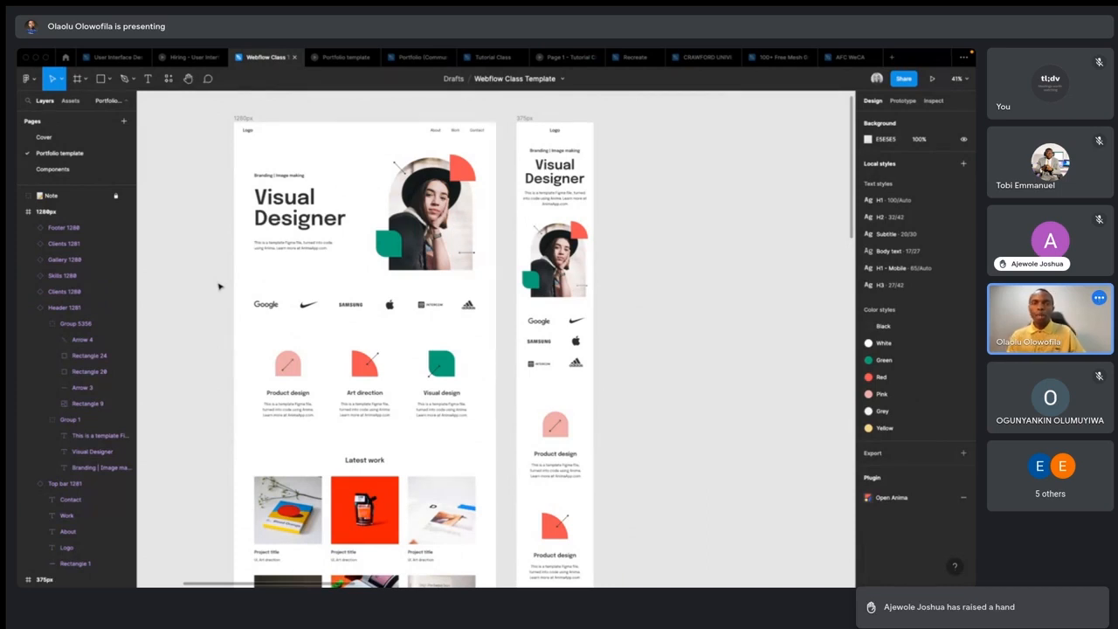
Switch back to Webflow, collapse the navbar-section and show the page at the desktop breakpoint.
key(ctrl+Left)
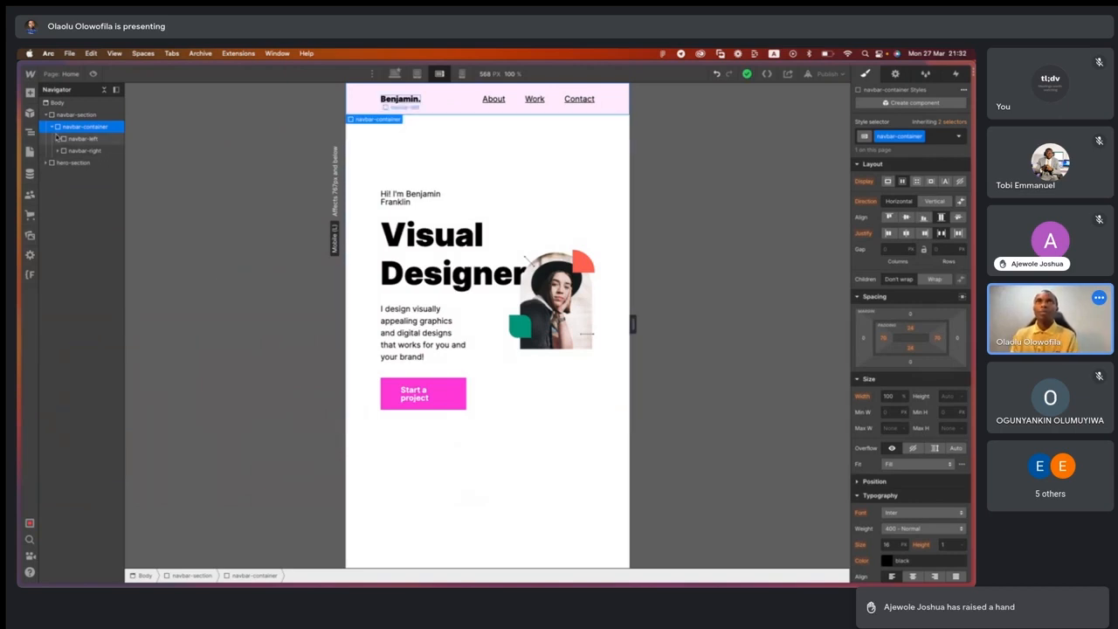
click(46, 115)
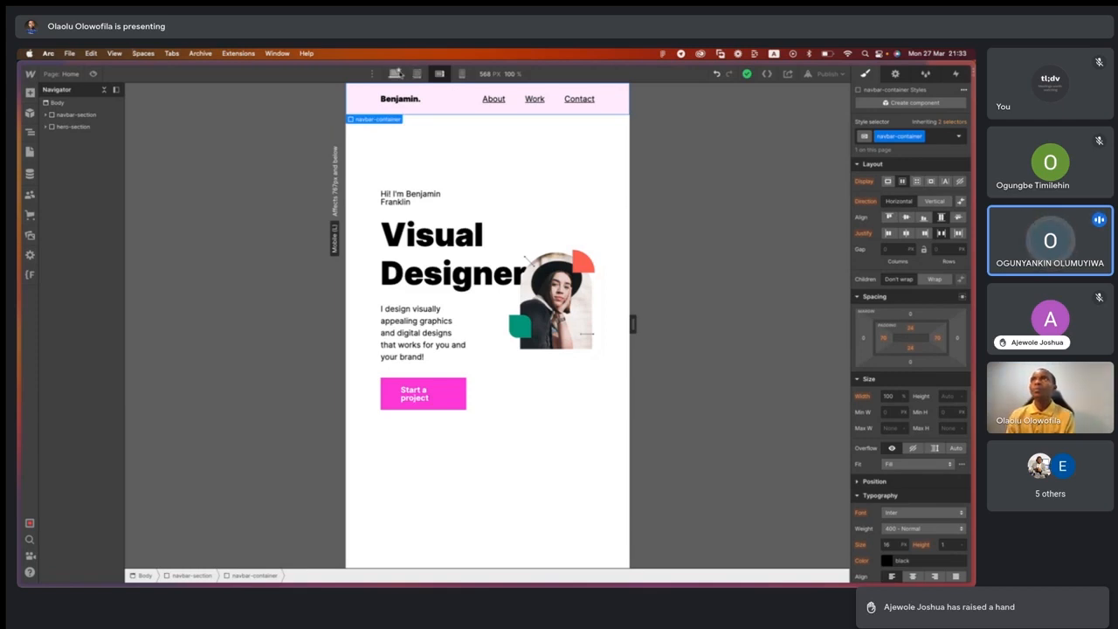
click(395, 74)
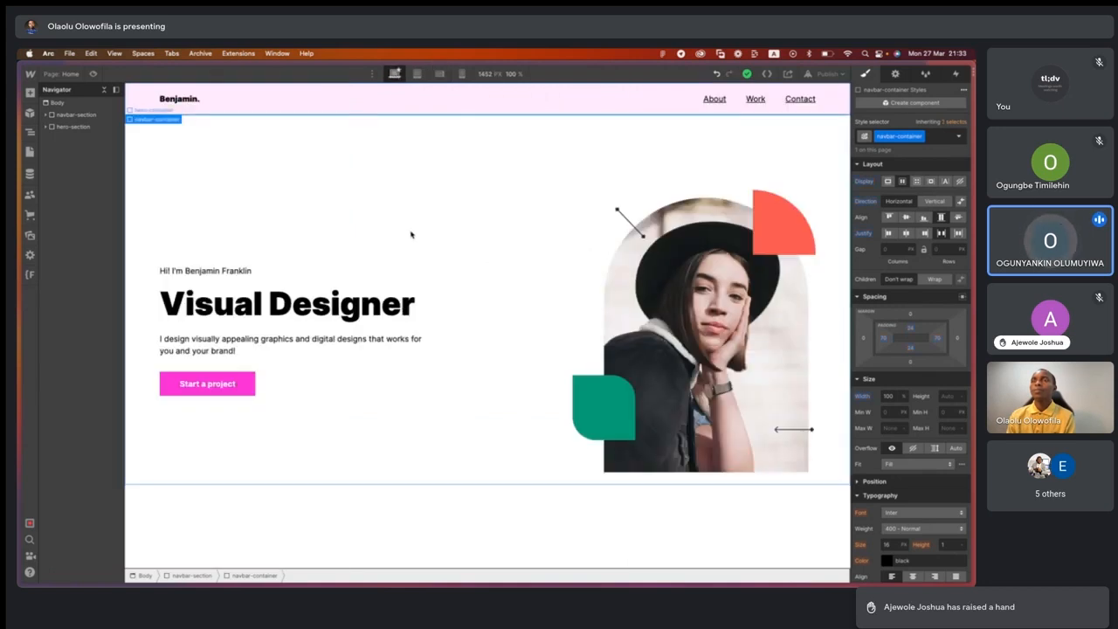